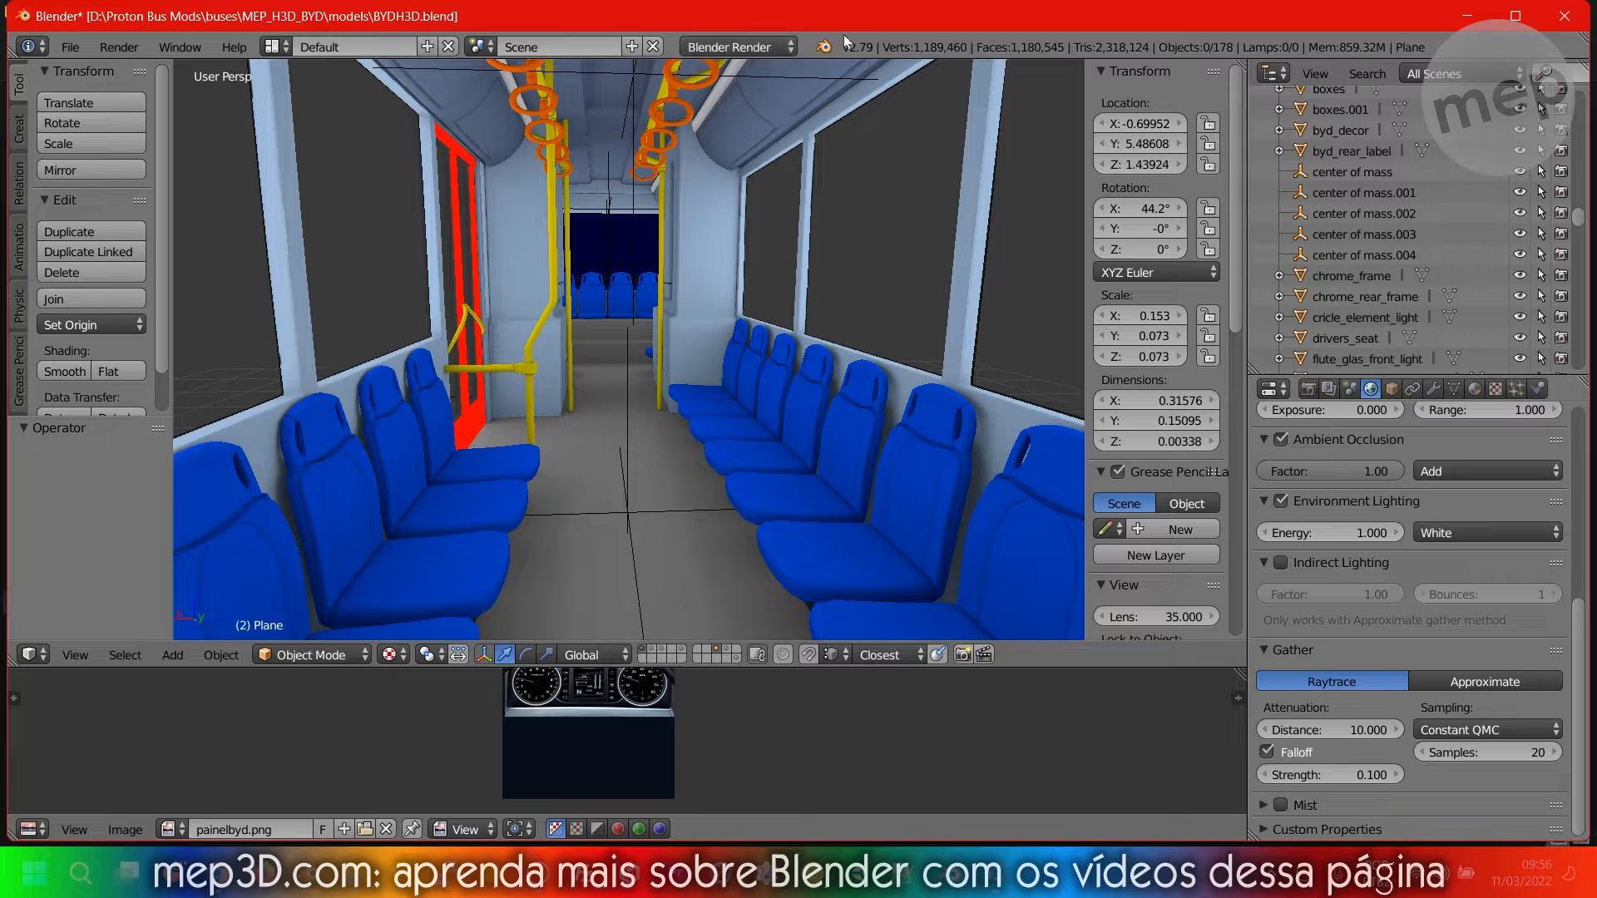
Examine the seat rows, handrails and hanging grips inside the blue-seated bus from several viewpoints along the aisle.
{"action": "middle_click_drag", "start_coordinate": [686, 326], "coordinate": [784, 326]}
{"action": "middle_click_drag", "start_coordinate": [594, 349], "coordinate": [740, 372]}
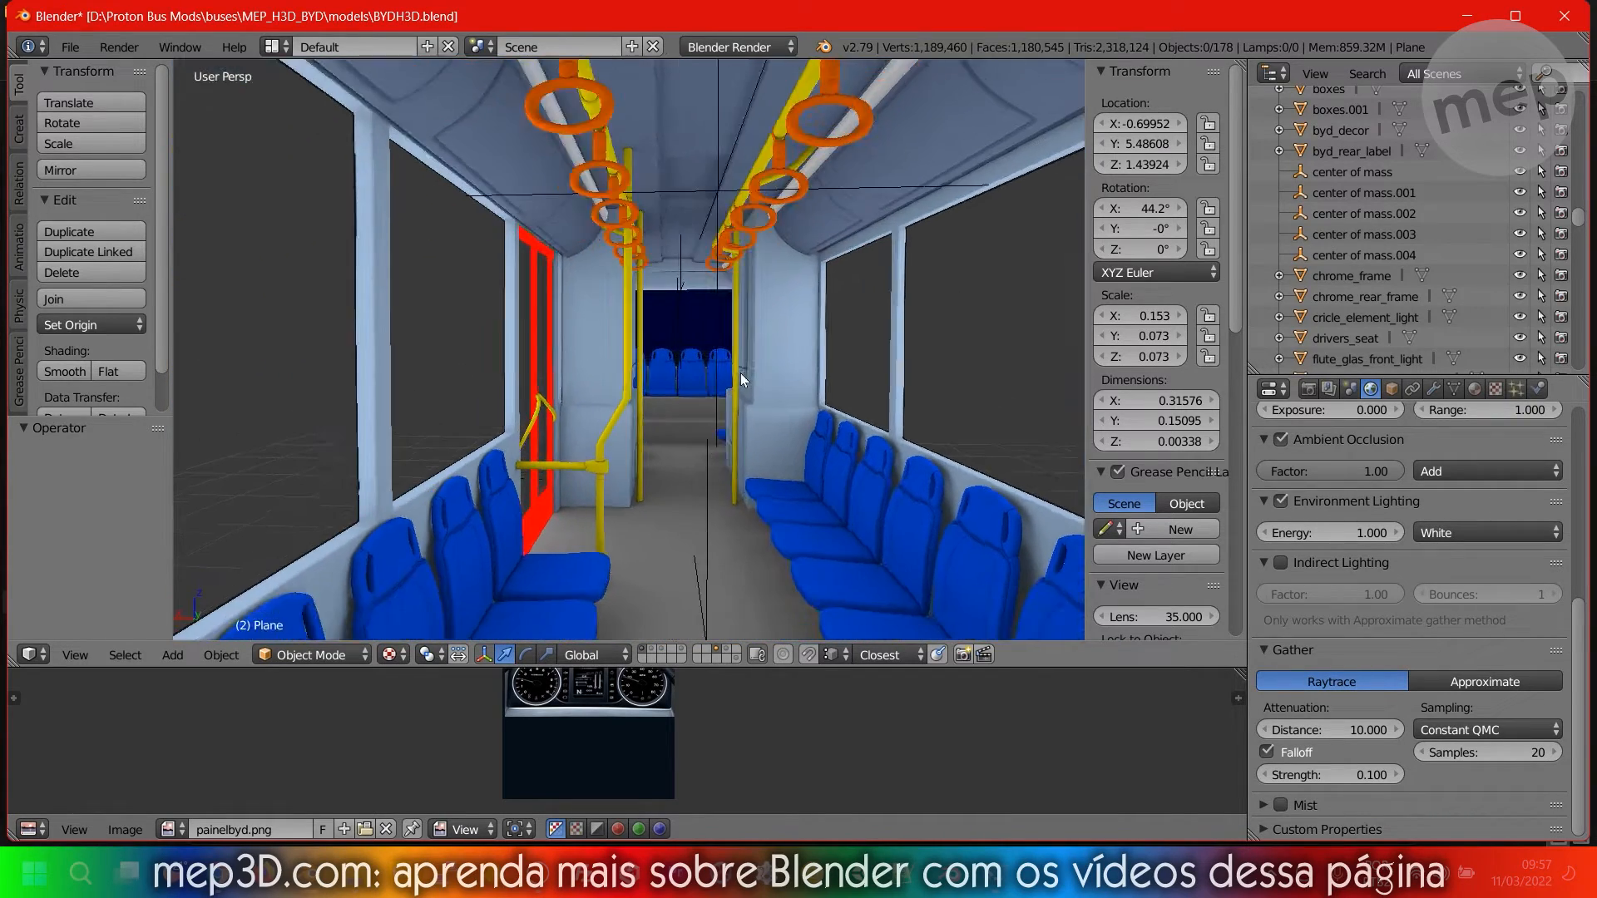
{"action": "scroll", "coordinate": [716, 456], "scroll_direction": "up", "scroll_amount": 6}
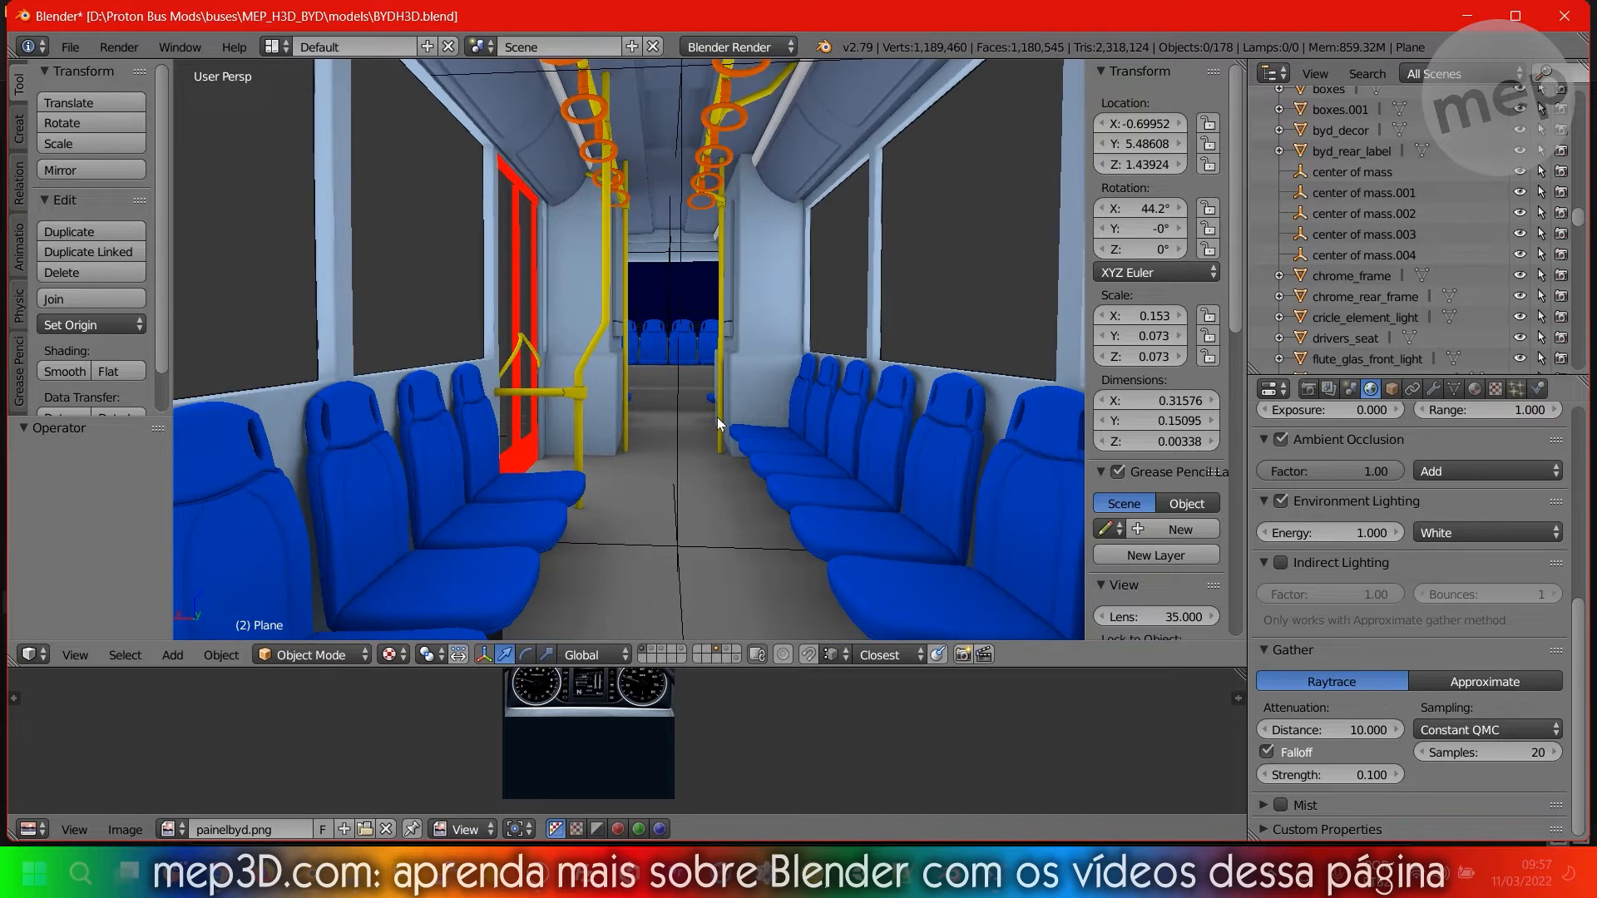
{"action": "scroll", "coordinate": [712, 413], "scroll_direction": "down", "scroll_amount": 3}
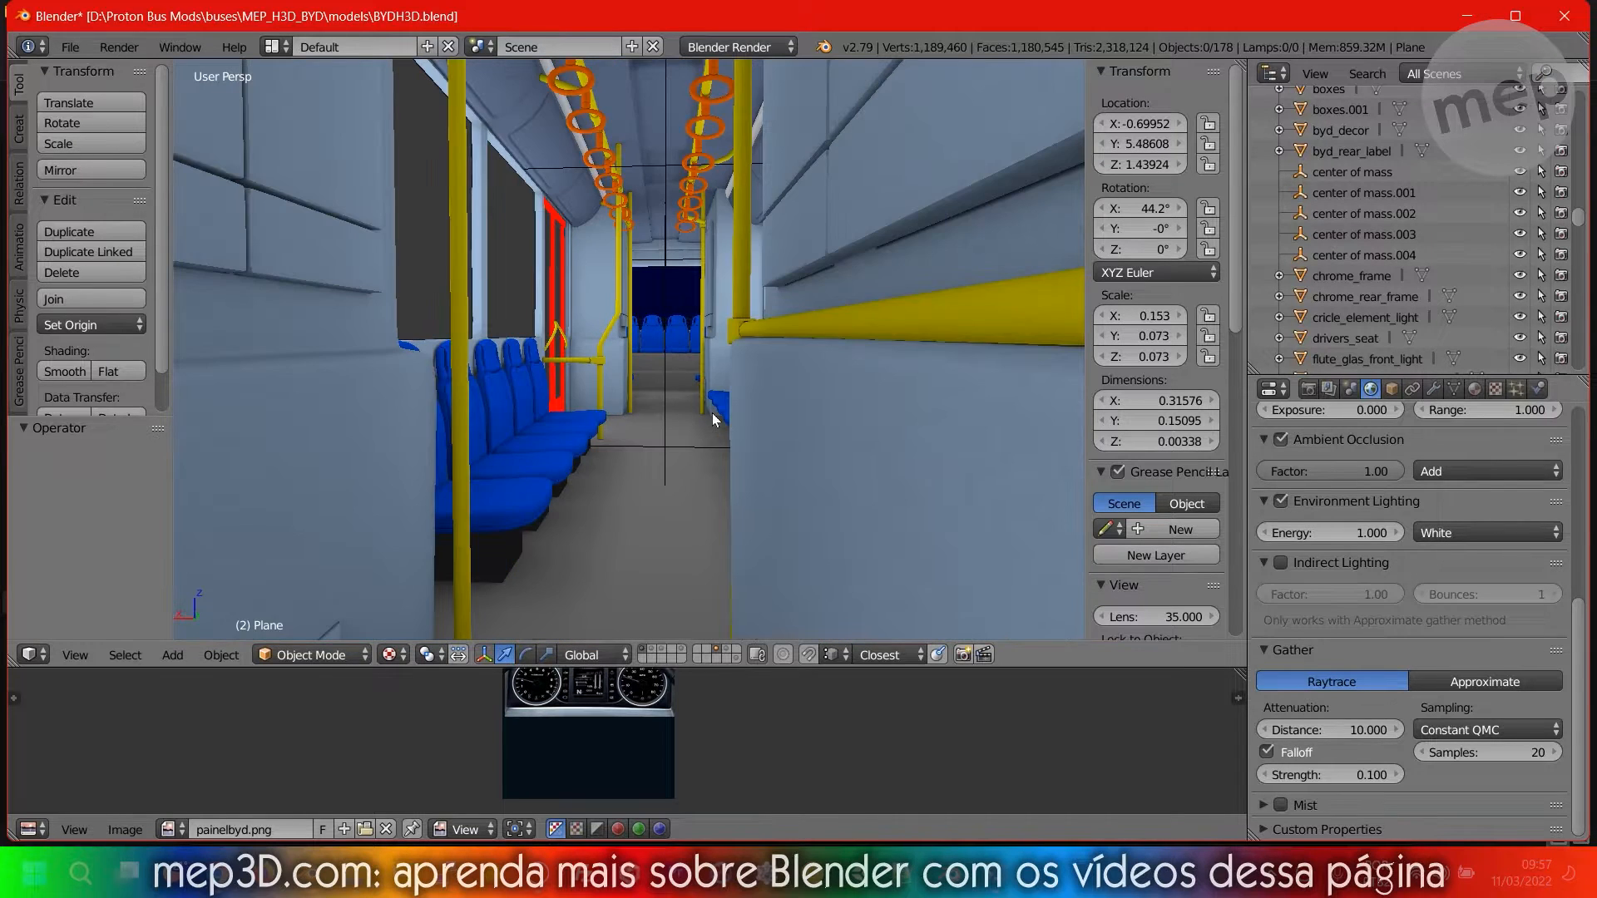
{"action": "scroll", "coordinate": [682, 373], "scroll_direction": "up", "scroll_amount": 2}
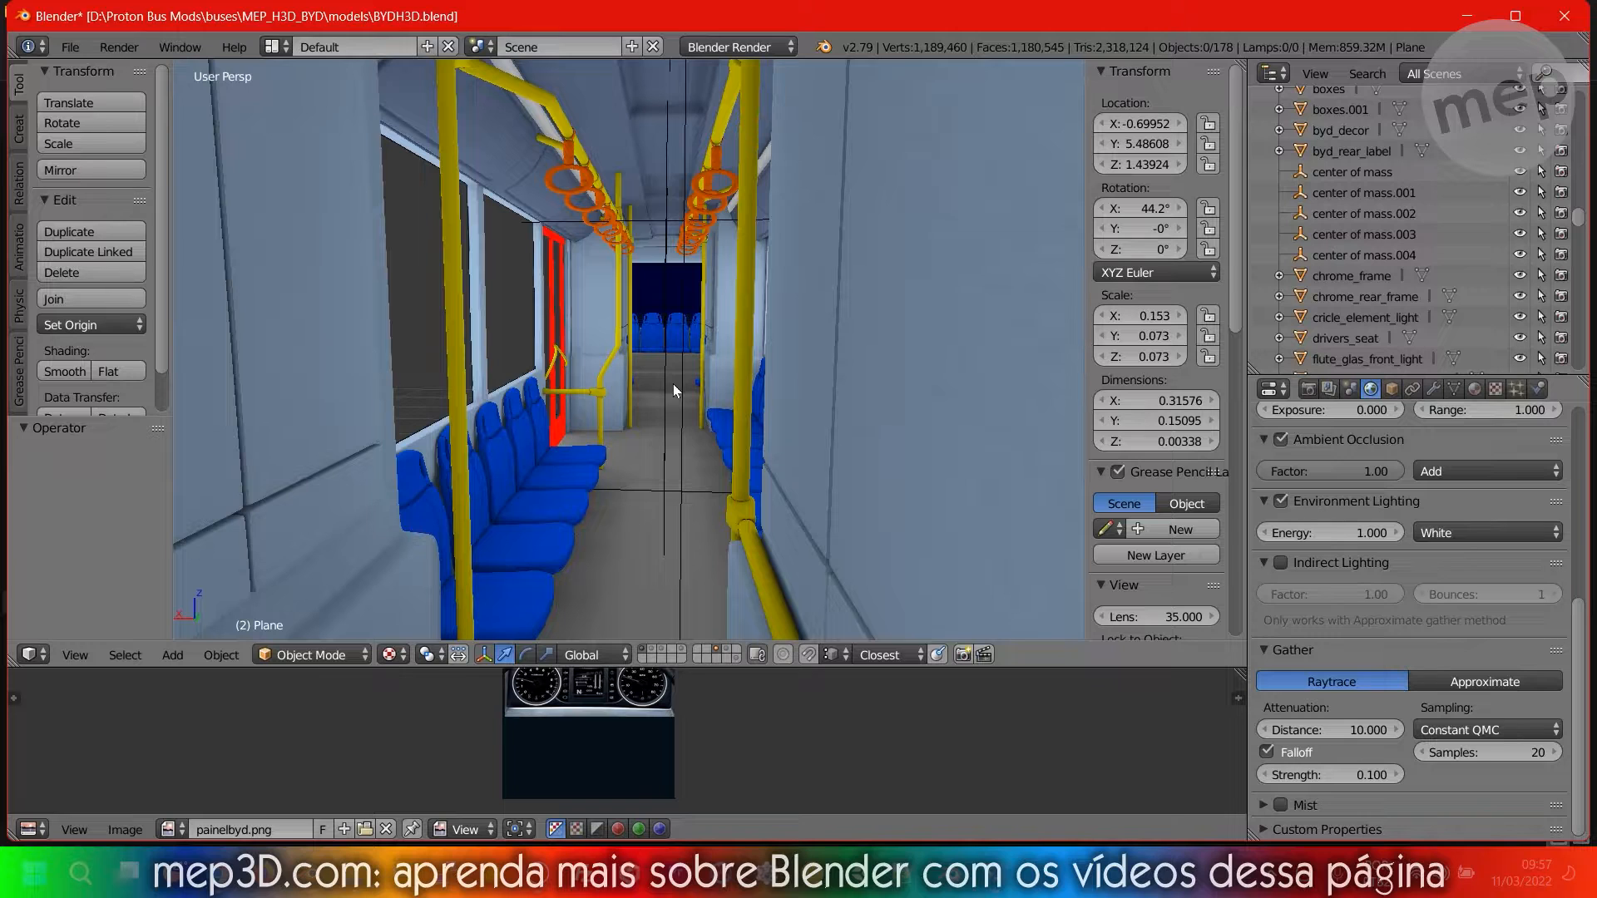
{"action": "scroll", "coordinate": [672, 382], "scroll_direction": "up", "scroll_amount": 3}
{"action": "scroll", "coordinate": [672, 363], "scroll_direction": "up", "scroll_amount": 2}
{"action": "scroll", "coordinate": [673, 362], "scroll_direction": "up", "scroll_amount": 3}
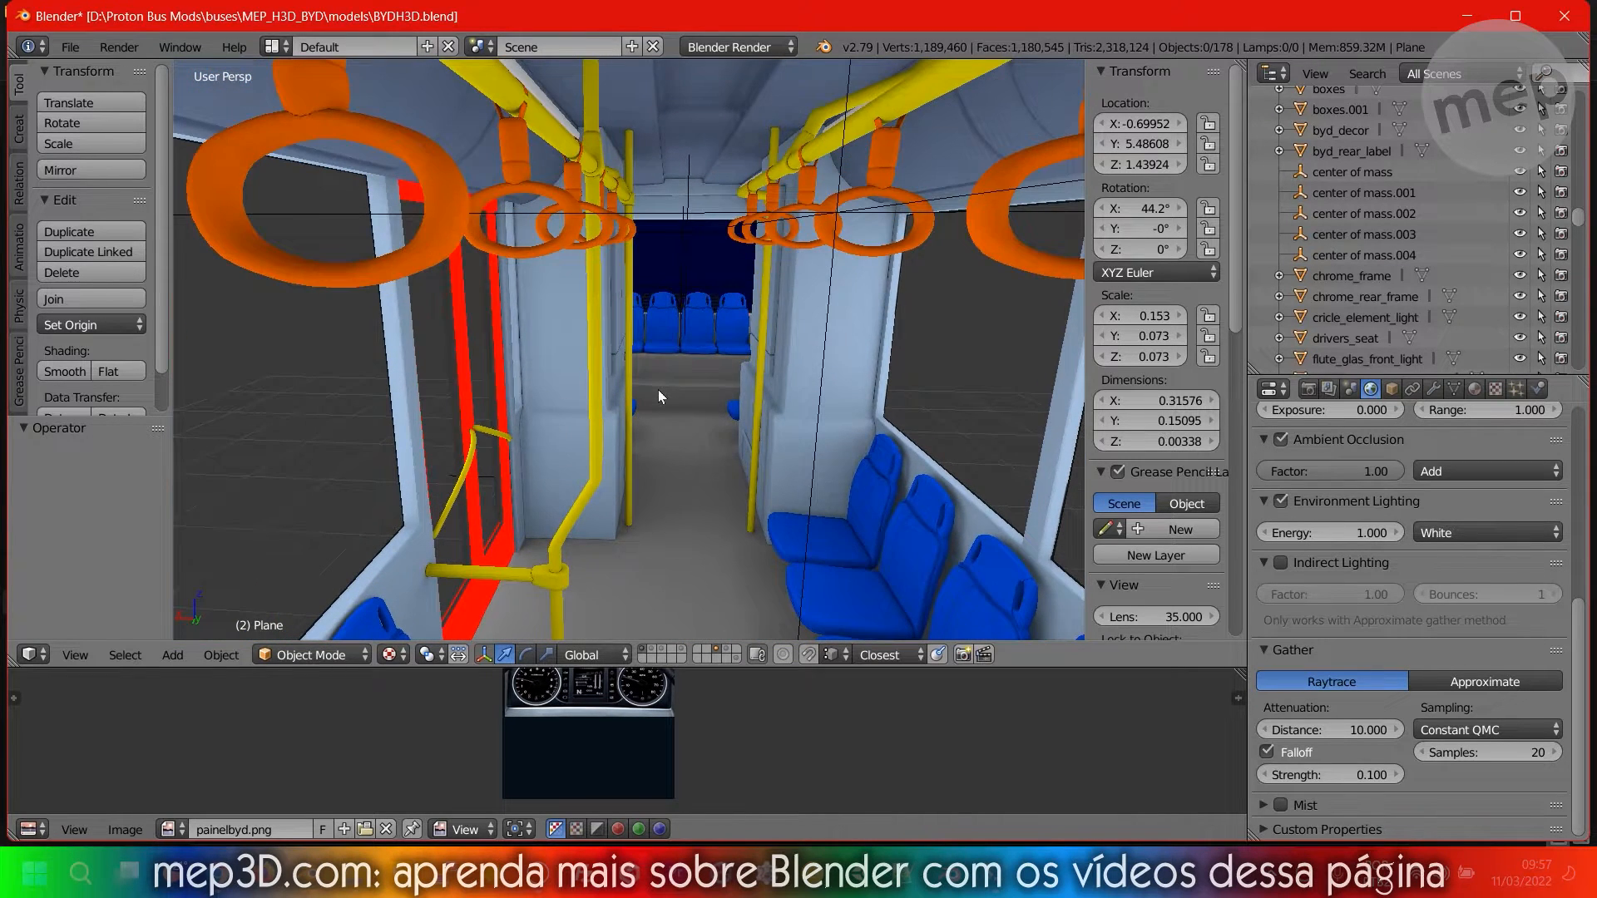
{"action": "scroll", "coordinate": [657, 389], "scroll_direction": "down", "scroll_amount": 5}
{"action": "scroll", "coordinate": [724, 263], "scroll_direction": "down", "scroll_amount": 2}
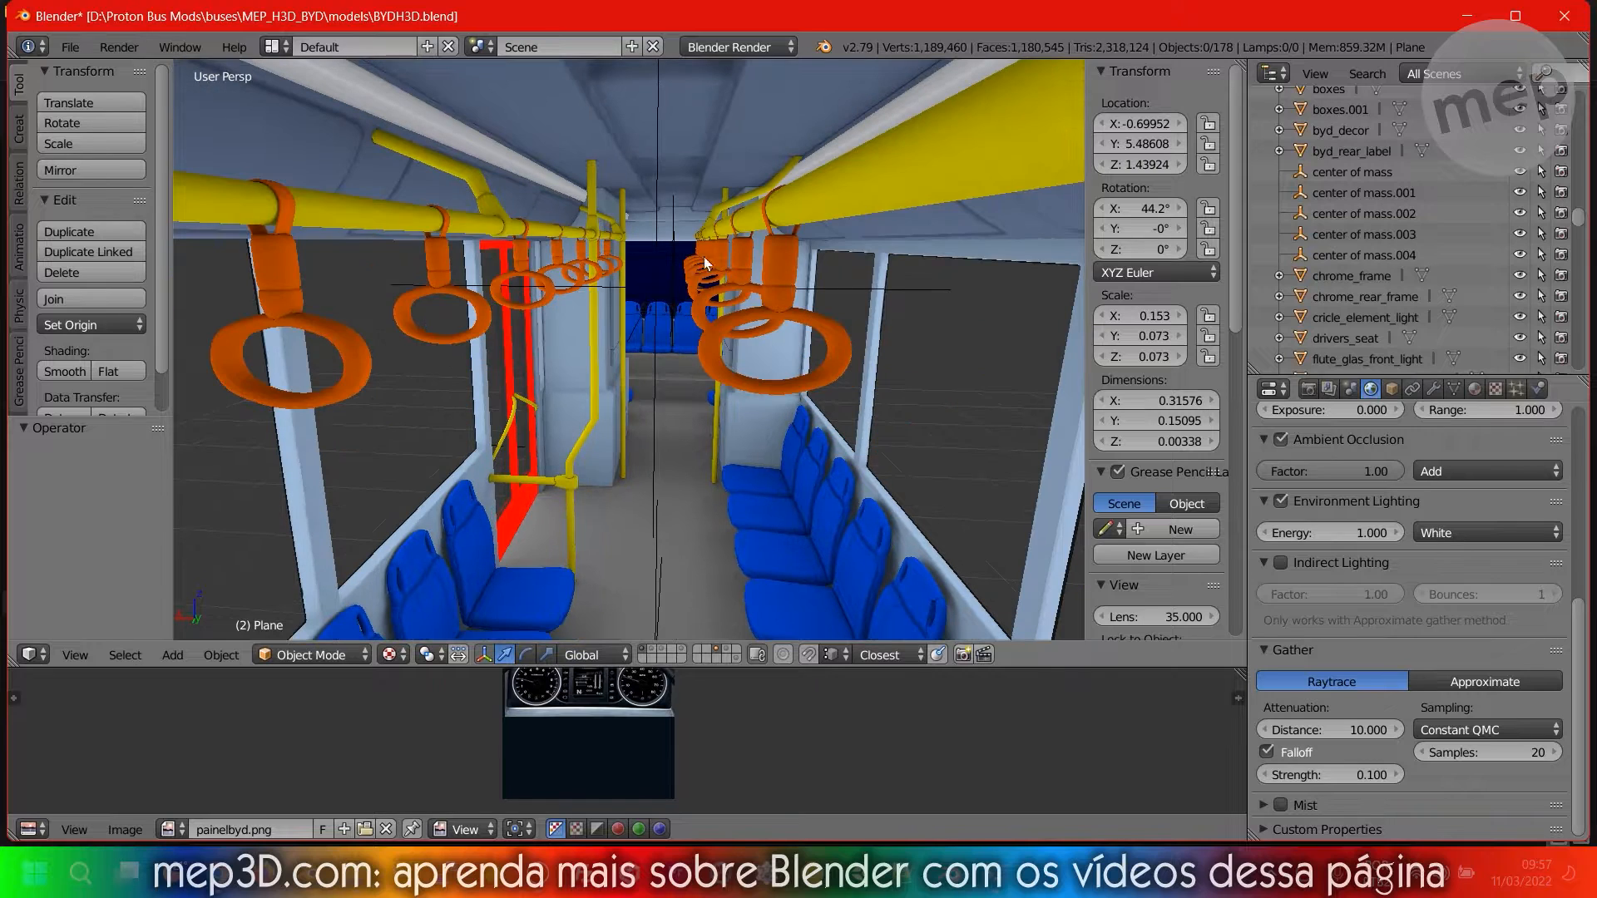
{"action": "scroll", "coordinate": [658, 403], "scroll_direction": "down", "scroll_amount": 5}
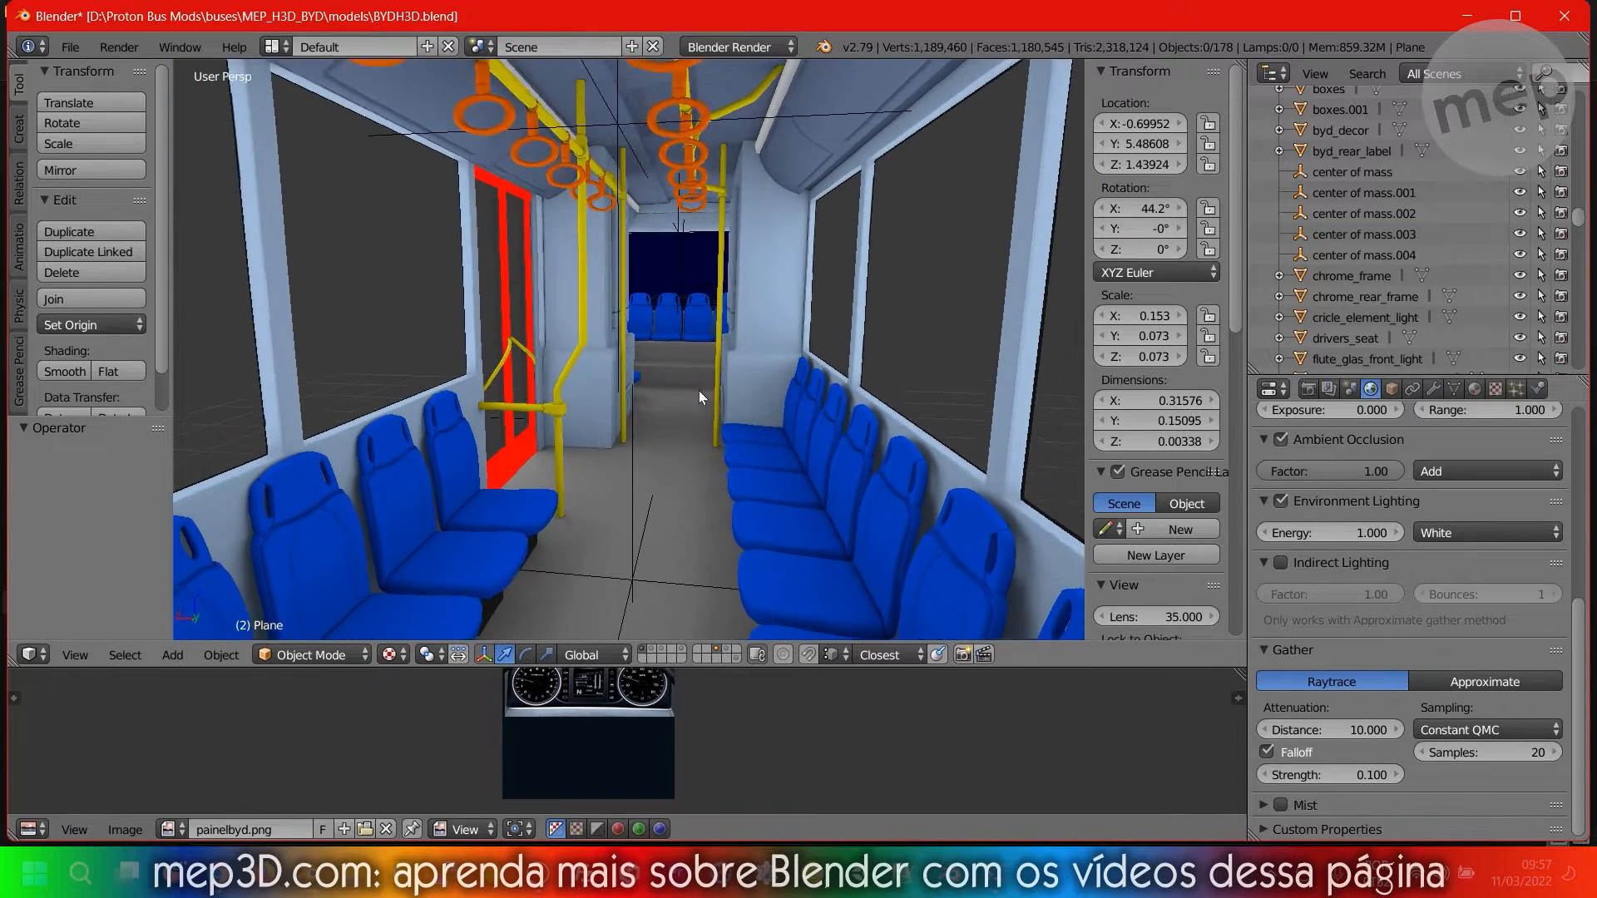
{"action": "scroll", "coordinate": [714, 361], "scroll_direction": "up", "scroll_amount": 8}
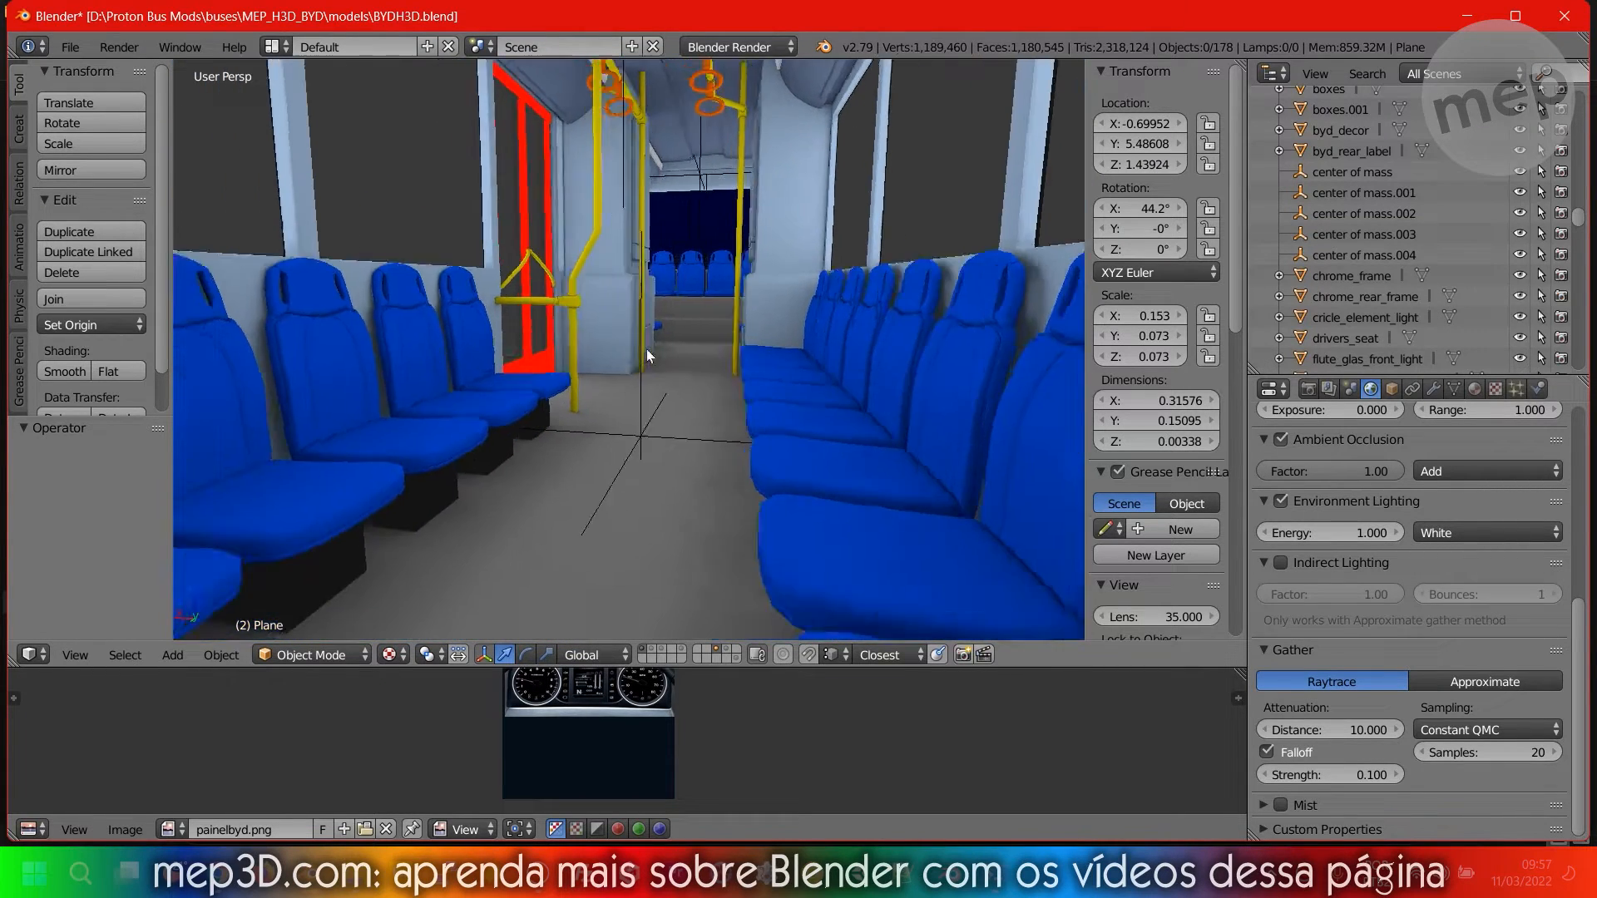
{"action": "middle_click_drag", "start_coordinate": [666, 341], "coordinate": [471, 463]}
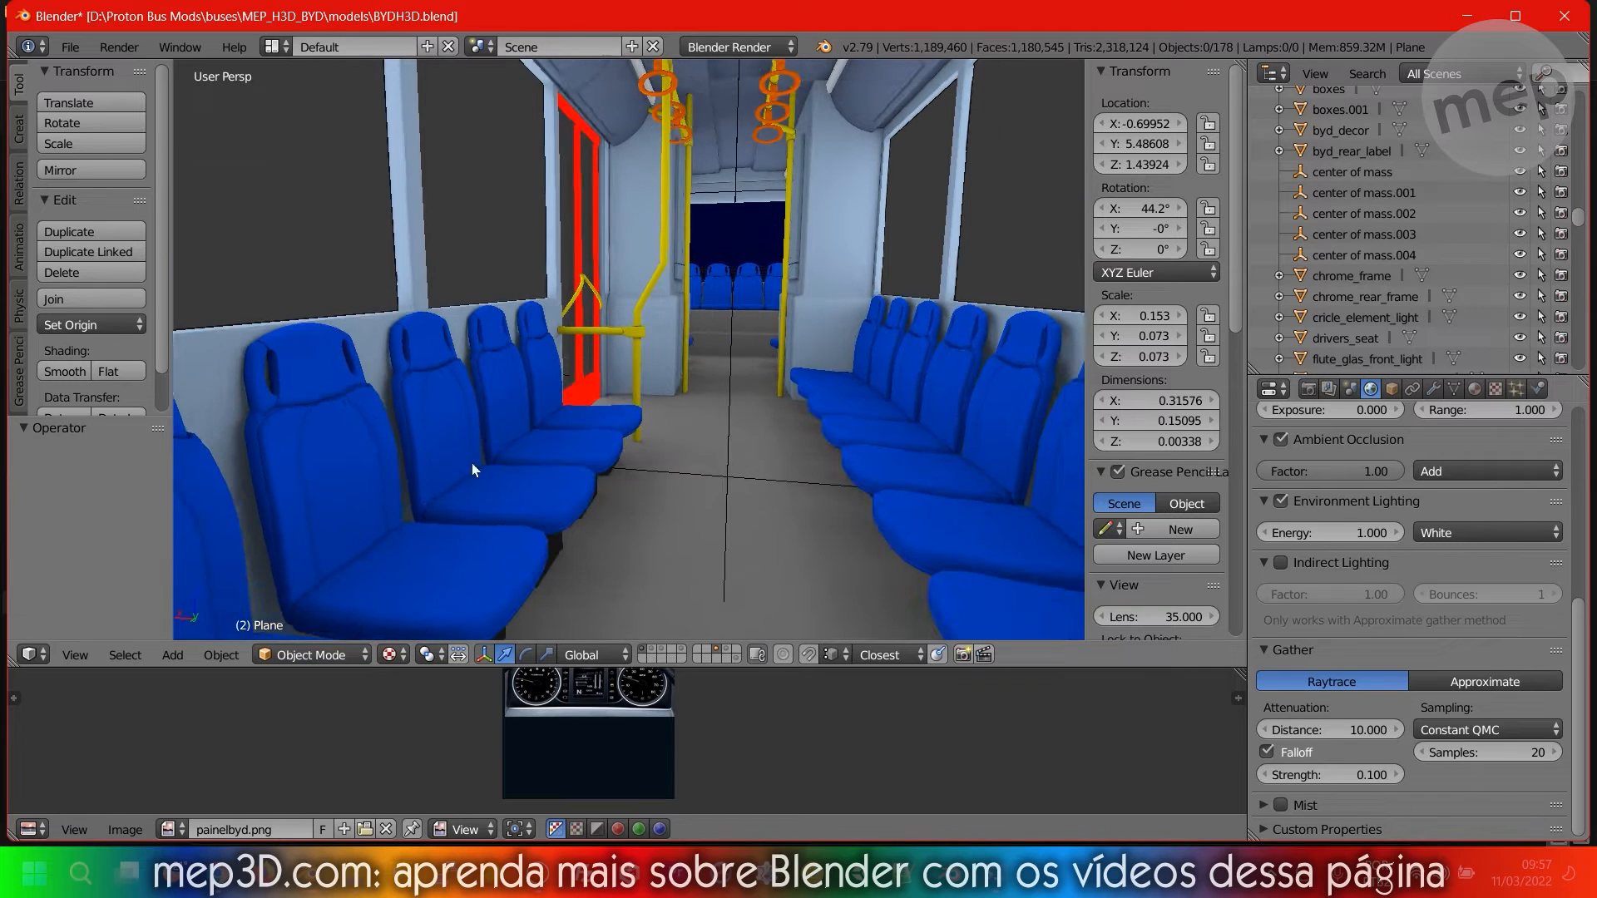
Inspect the mesh of the seats.001_matx1_ row and its UV layout on the bancos2 texture, then return to Object Mode.
{"action": "right_click", "coordinate": [351, 491]}
{"action": "key", "text": "Tab"}
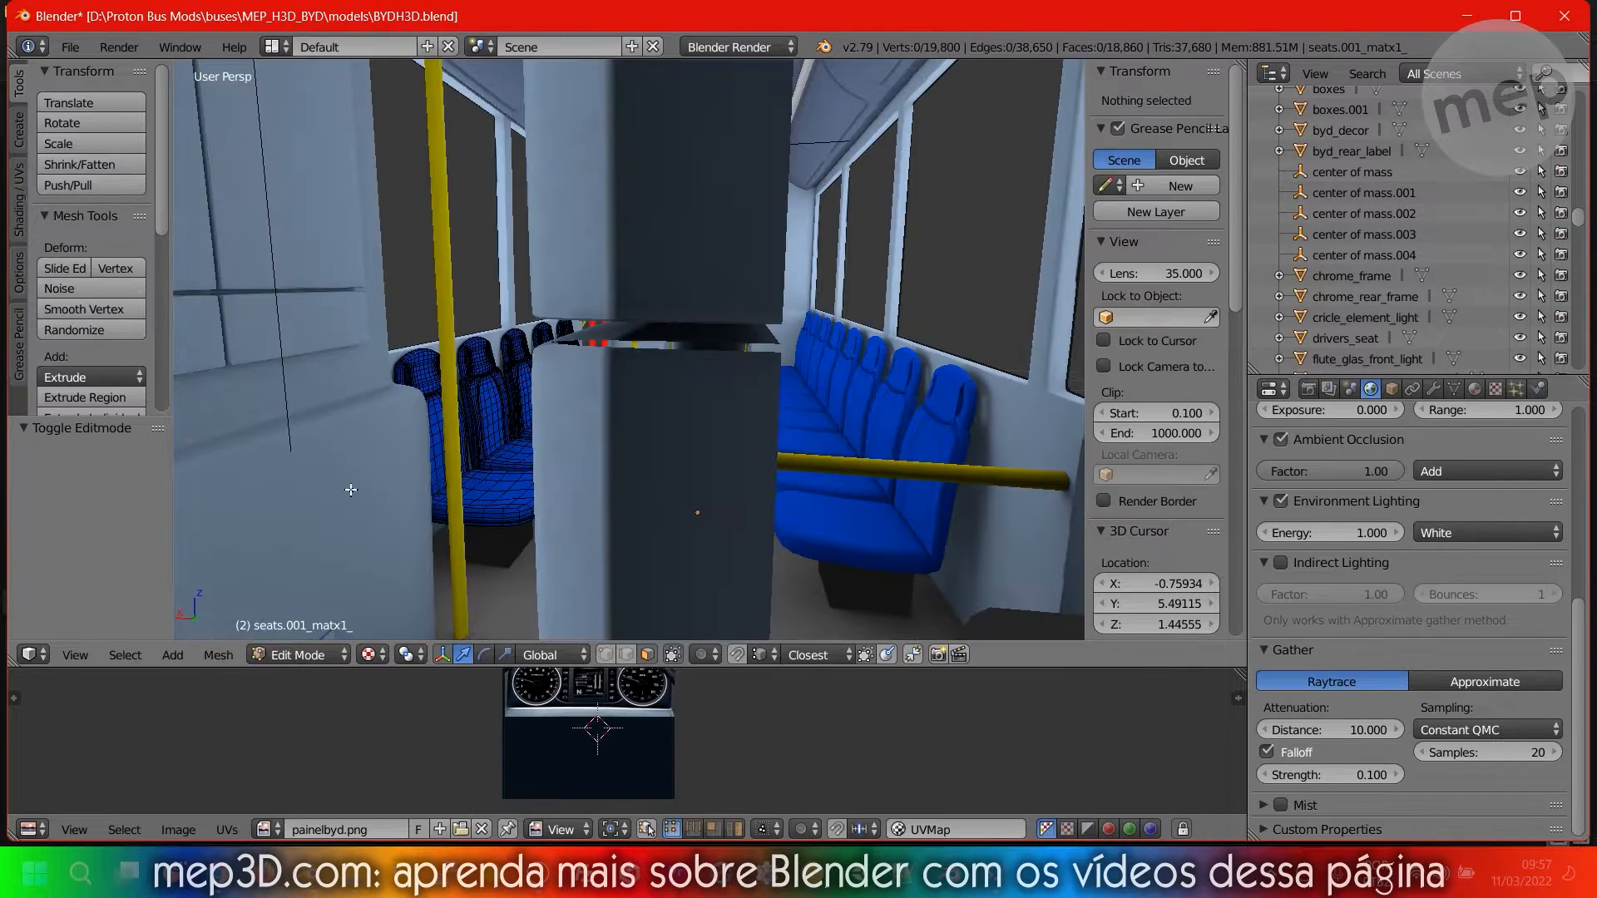
{"action": "key", "text": "a"}
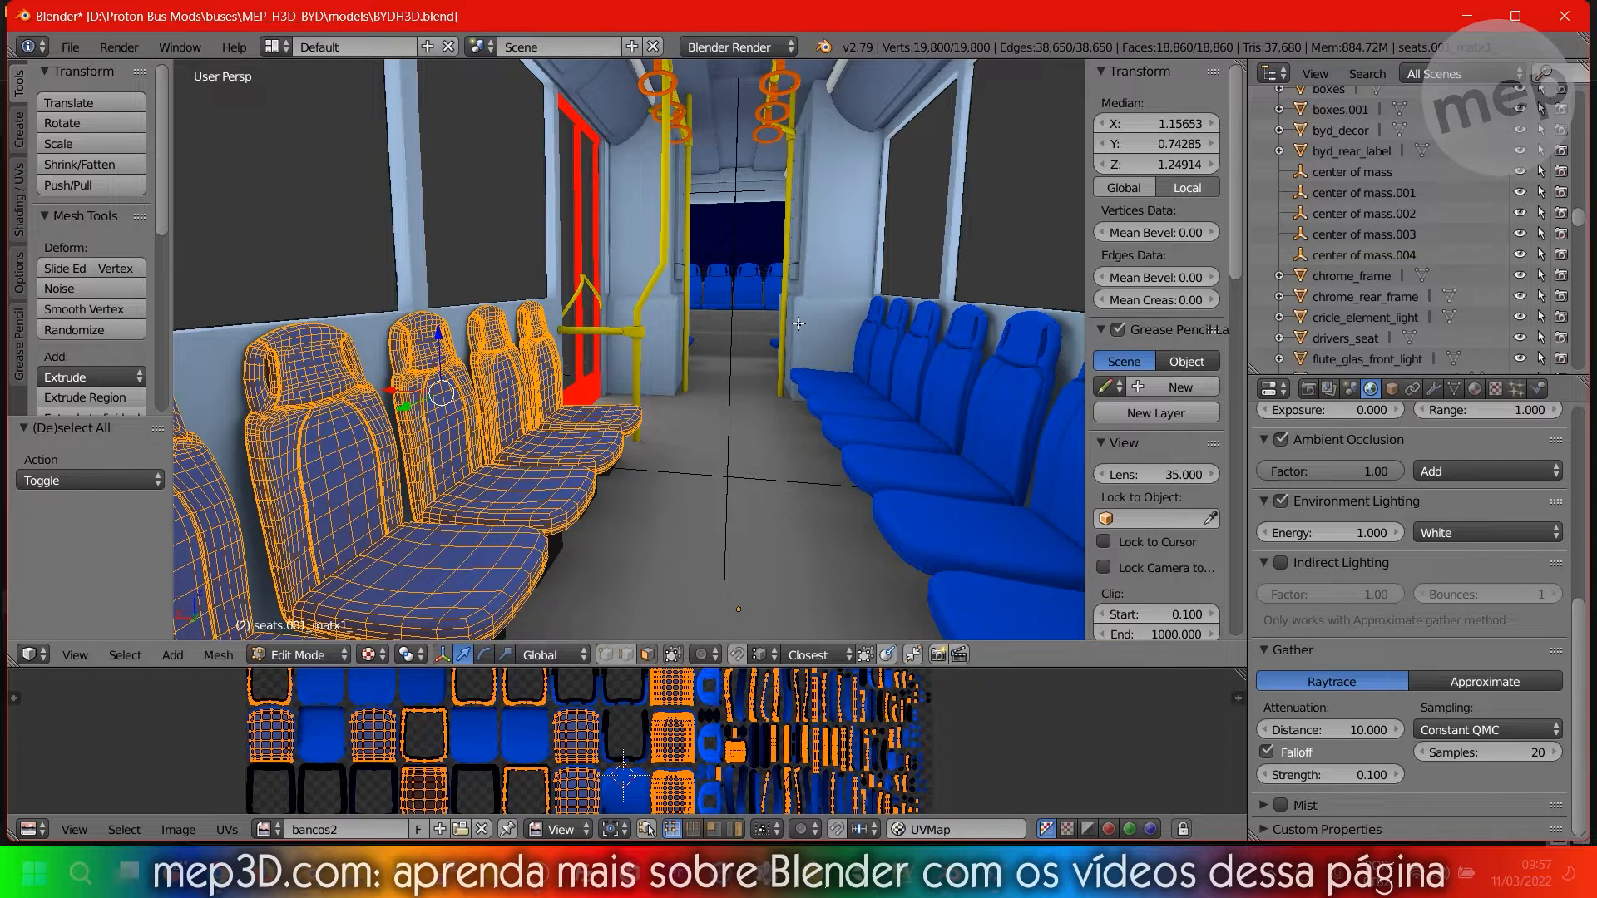
{"action": "key", "text": "Tab"}
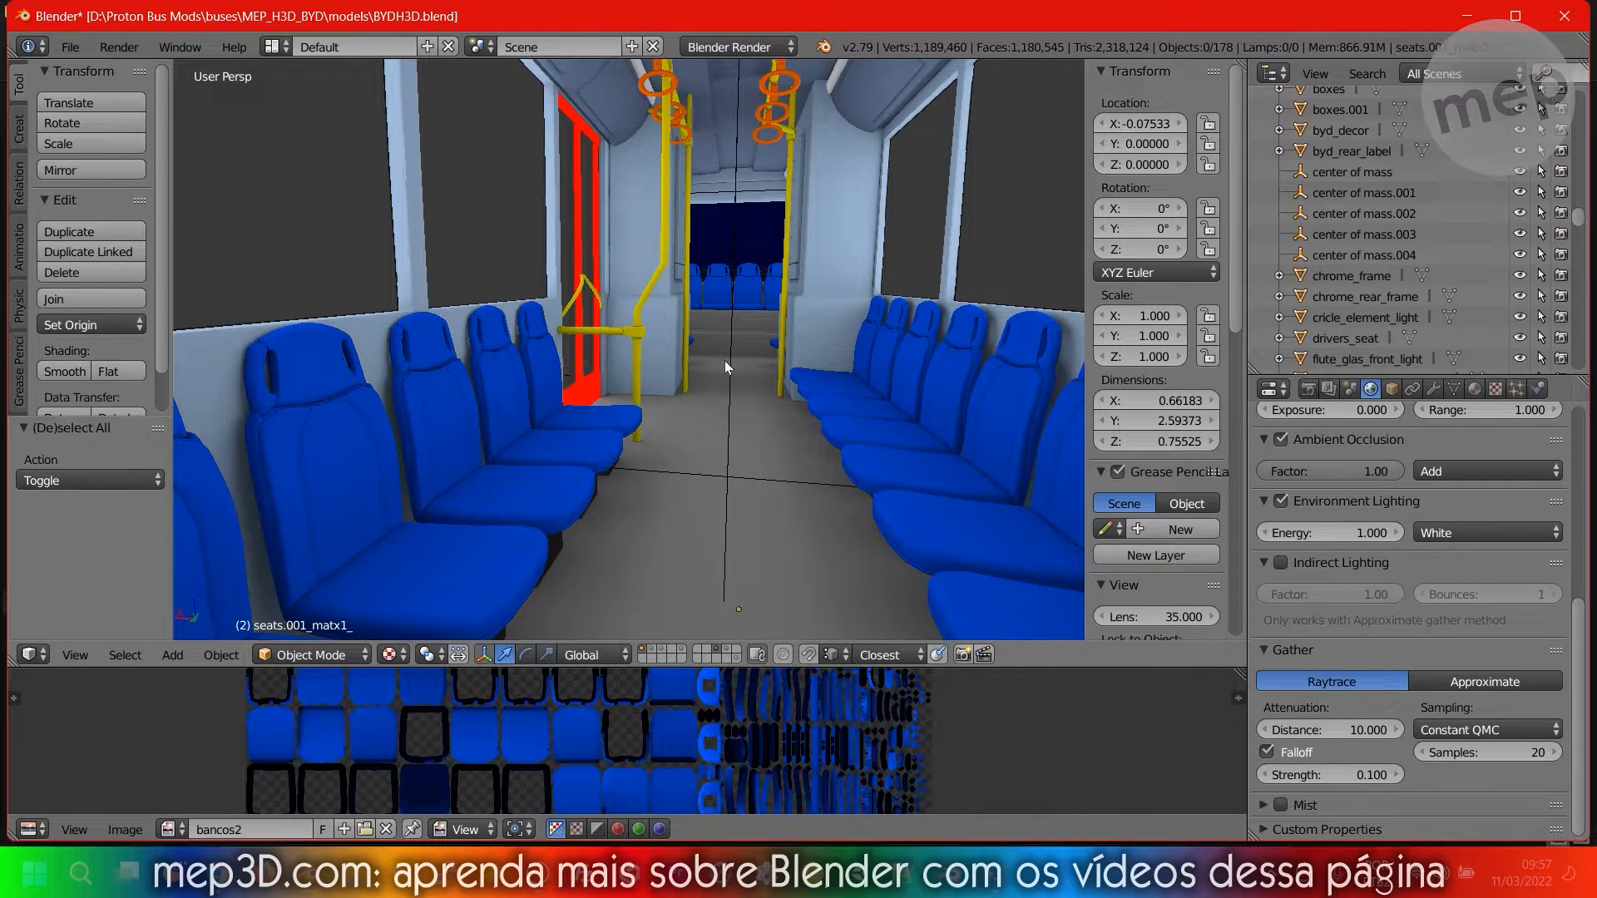
{"action": "middle_click_drag", "start_coordinate": [747, 273], "coordinate": [662, 367], "text": "shift"}
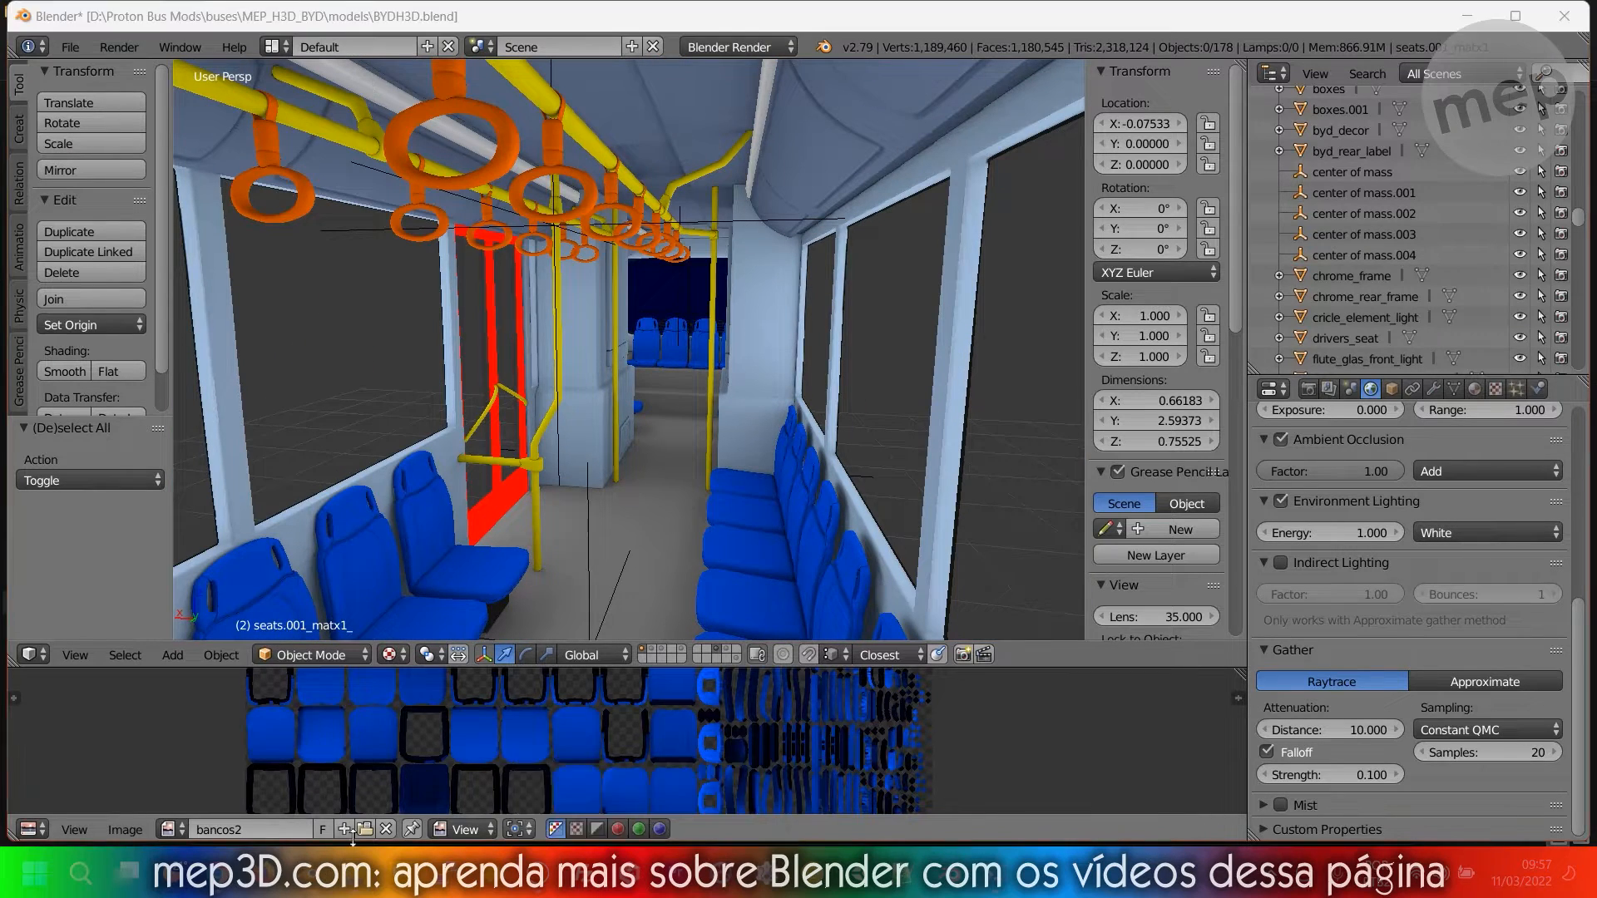
Switch to the Capacity.blend window and inspect the floor mesh around the red seats in Edit Mode and the surrounding interior.
{"action": "left_click", "coordinate": [509, 770]}
{"action": "middle_click_drag", "start_coordinate": [790, 292], "coordinate": [763, 343]}
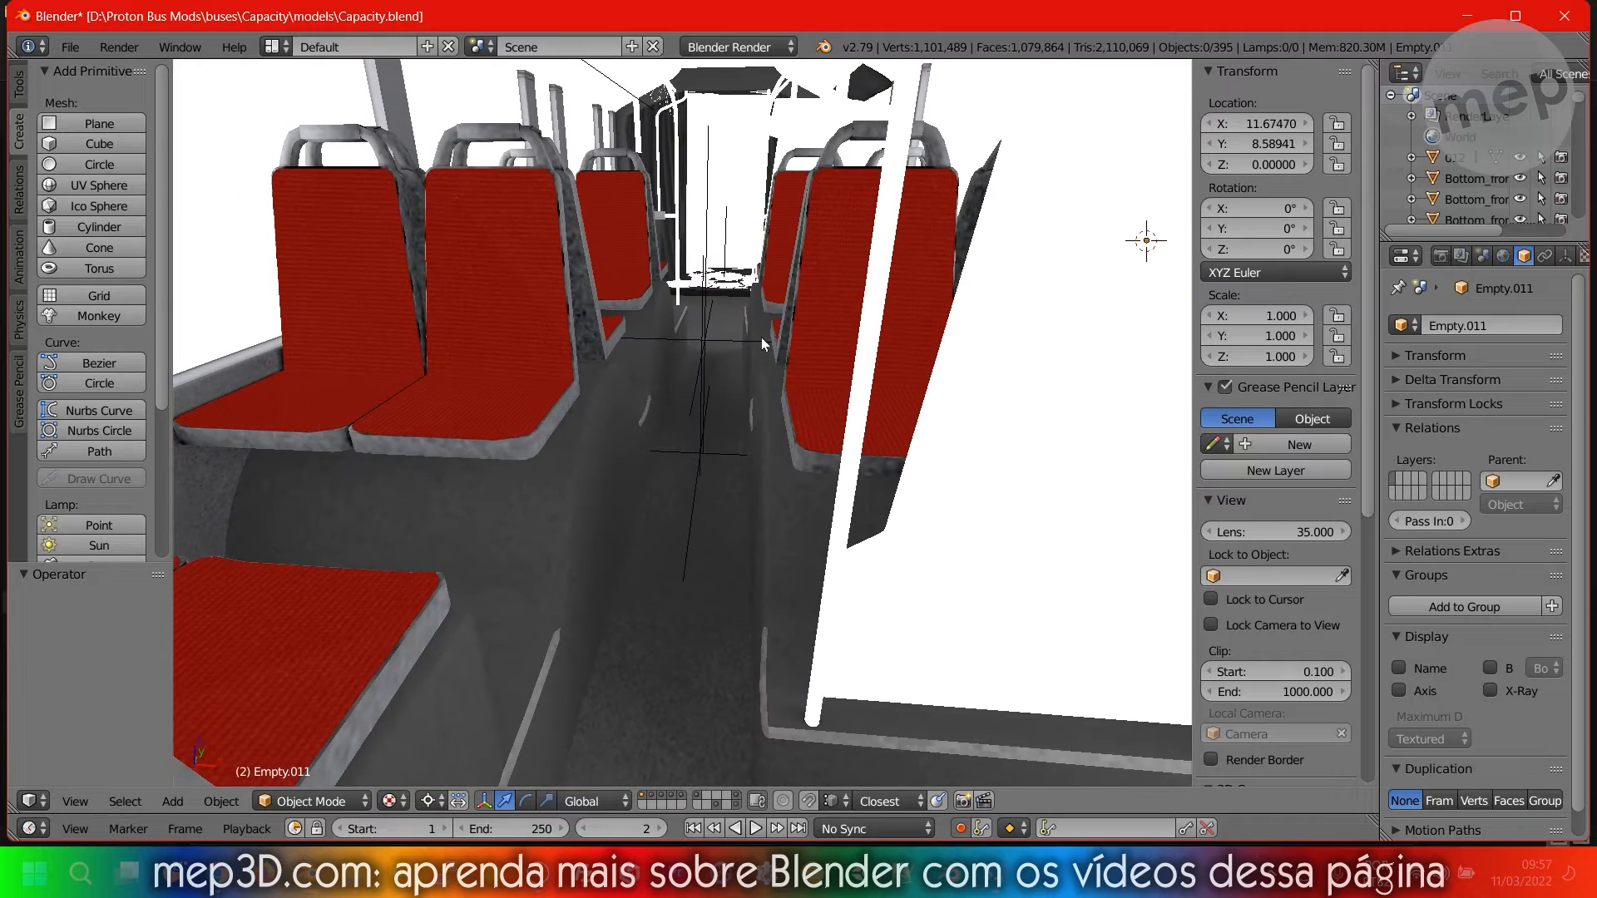
{"action": "right_click", "coordinate": [596, 527]}
{"action": "key", "text": "Tab"}
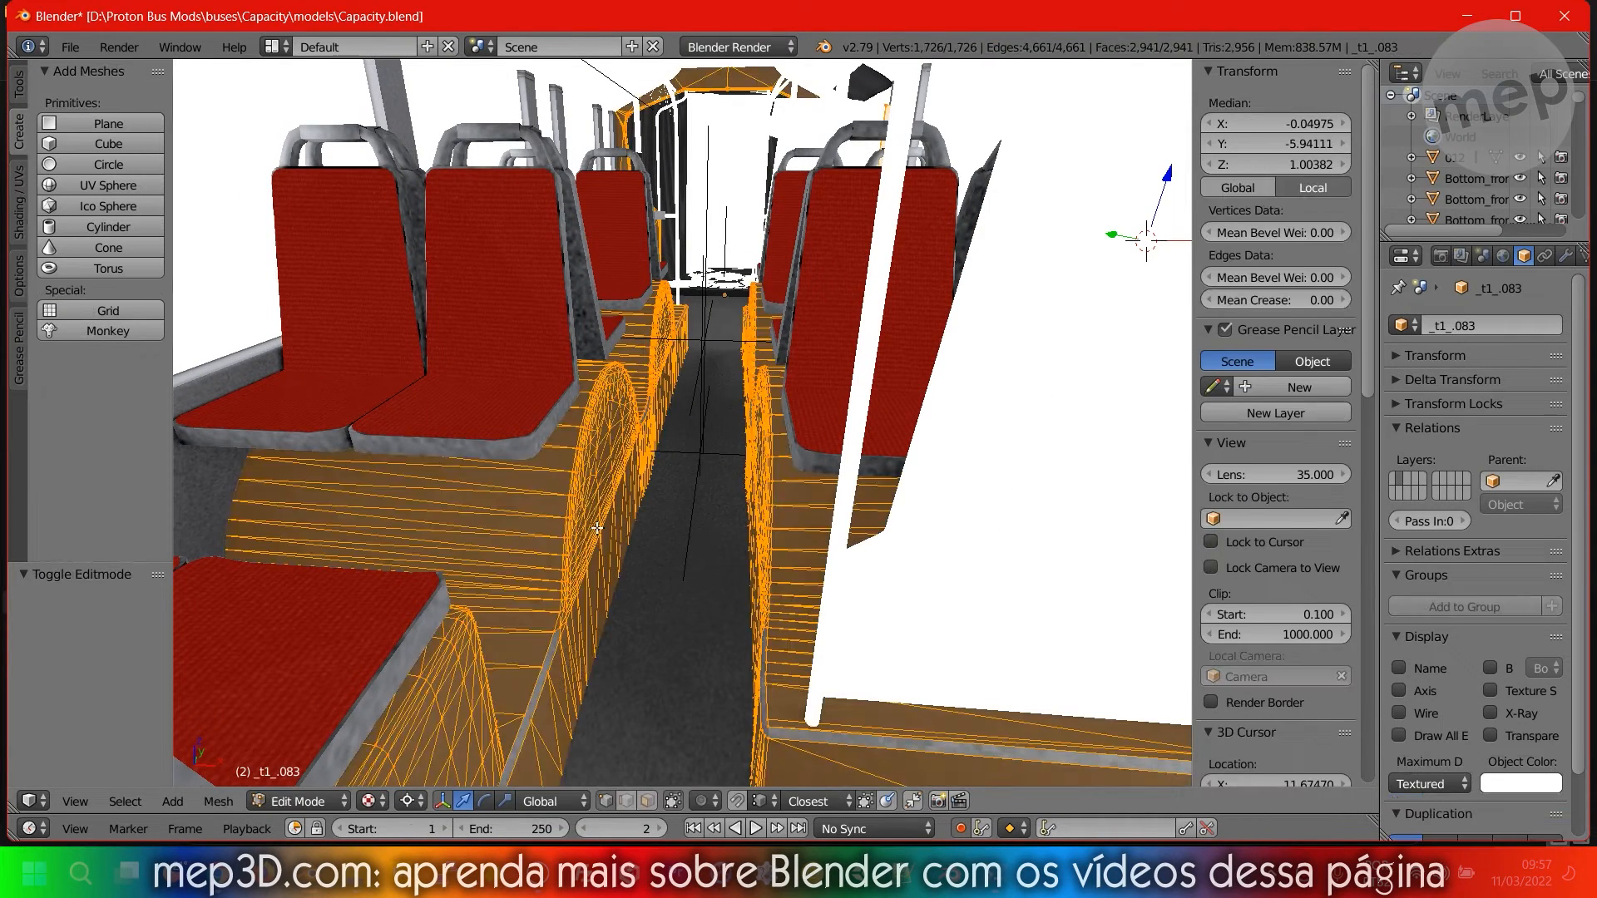
{"action": "key", "text": "Tab"}
{"action": "middle_click_drag", "start_coordinate": [687, 531], "coordinate": [861, 422]}
{"action": "scroll", "coordinate": [872, 407], "scroll_direction": "up", "scroll_amount": 3}
{"action": "scroll", "coordinate": [861, 421], "scroll_direction": "down", "scroll_amount": 4}
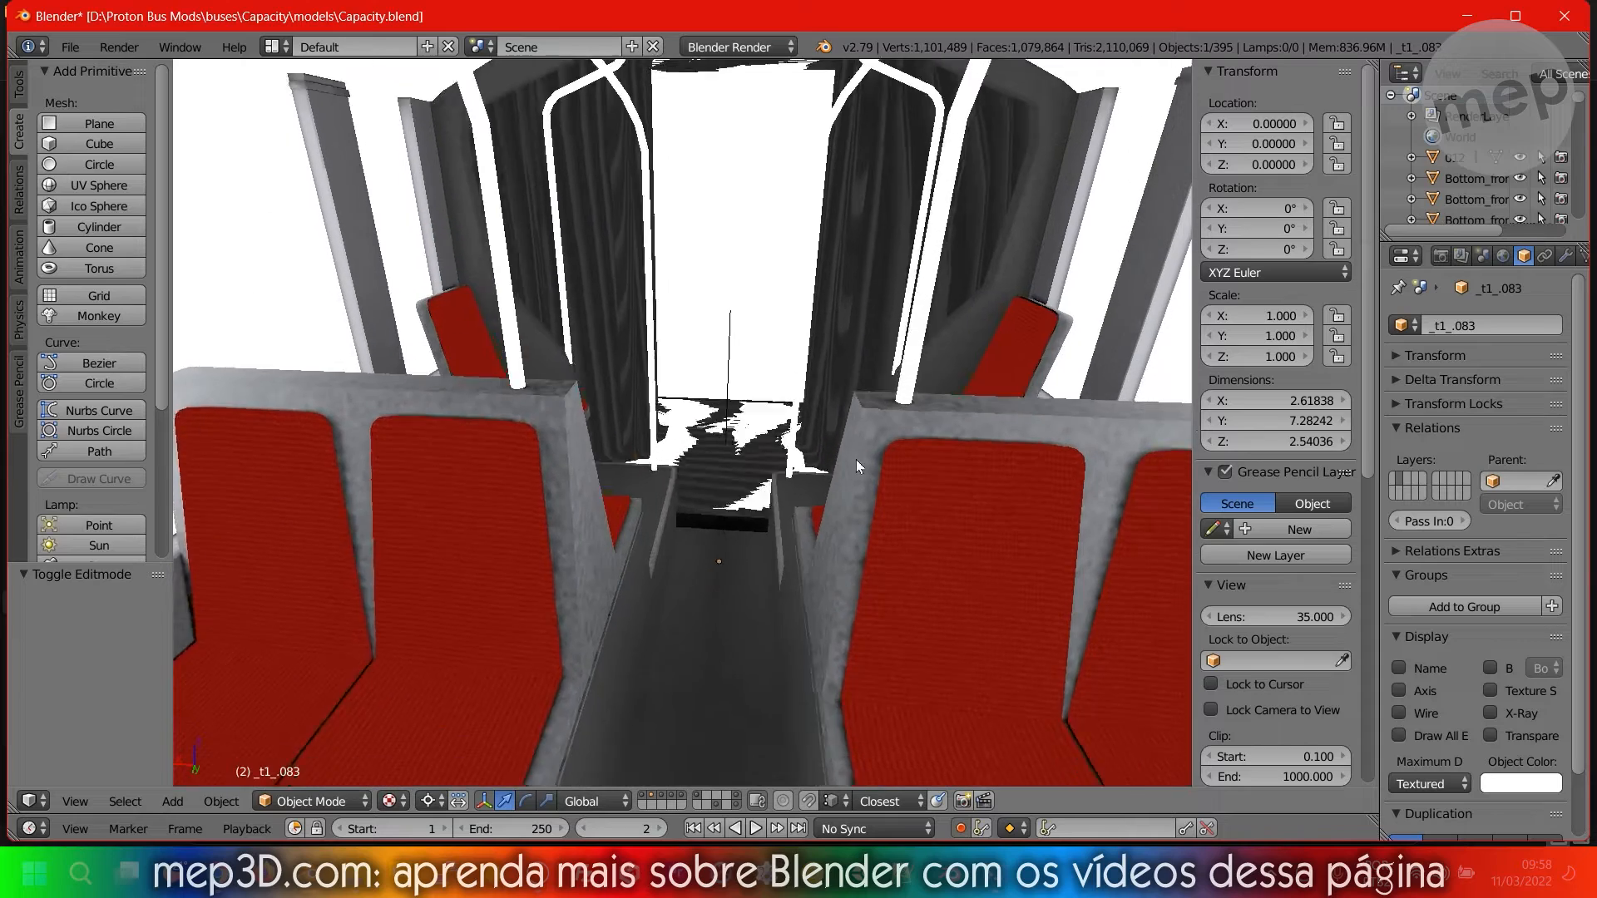
Close Capacity.blend and BYDH3D.blend without saving their changes.
{"action": "left_click", "coordinate": [1564, 16]}
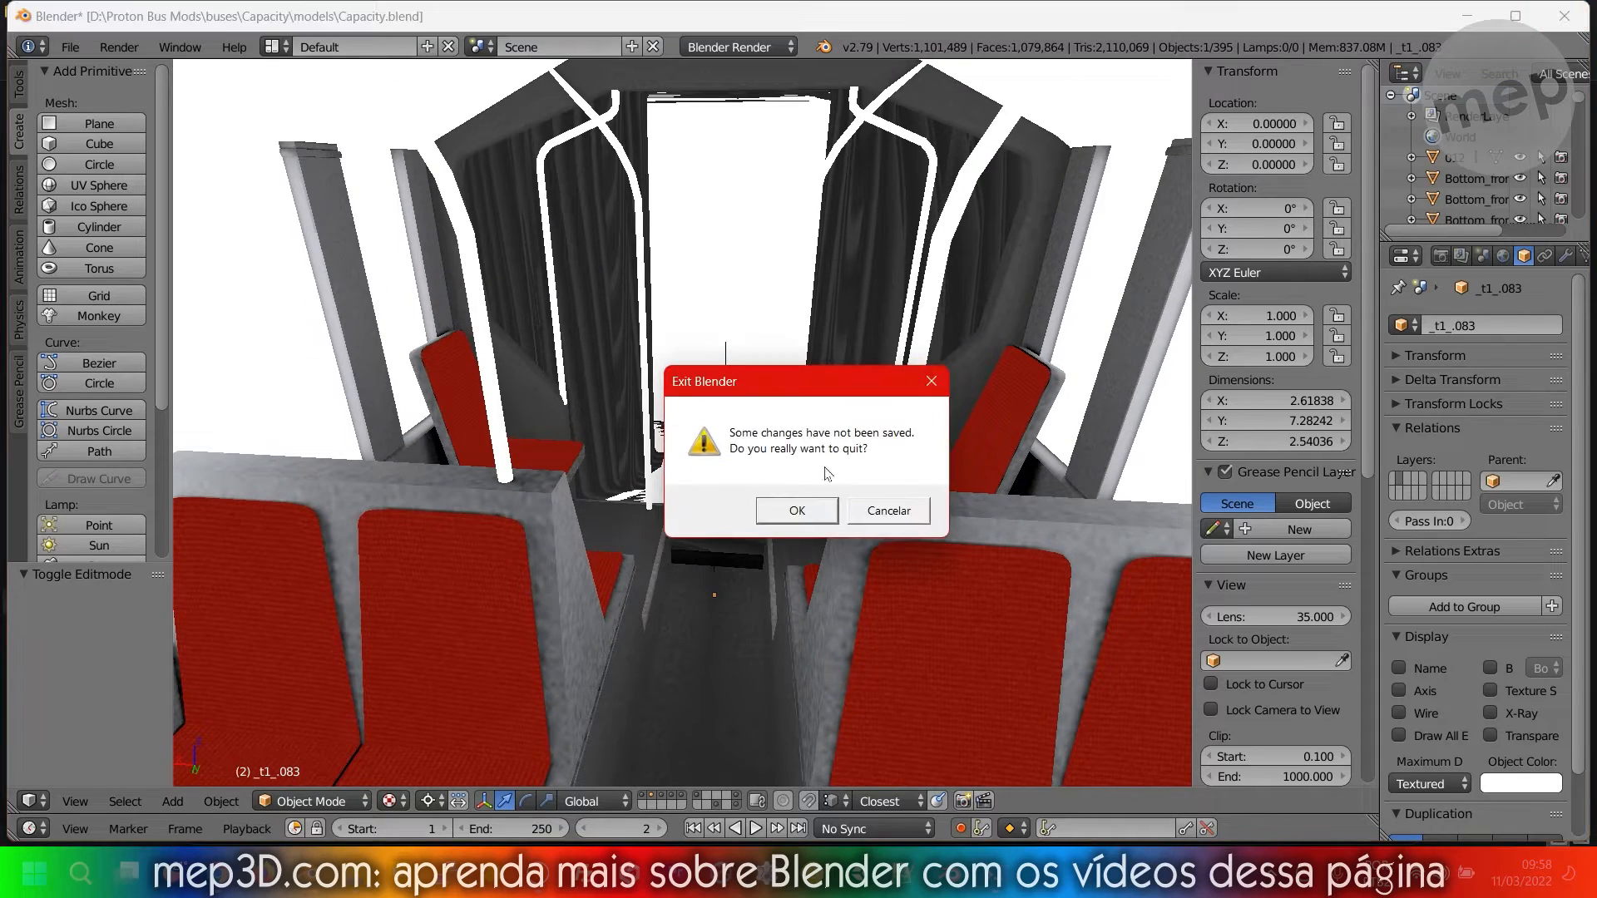
{"action": "left_click", "coordinate": [809, 516]}
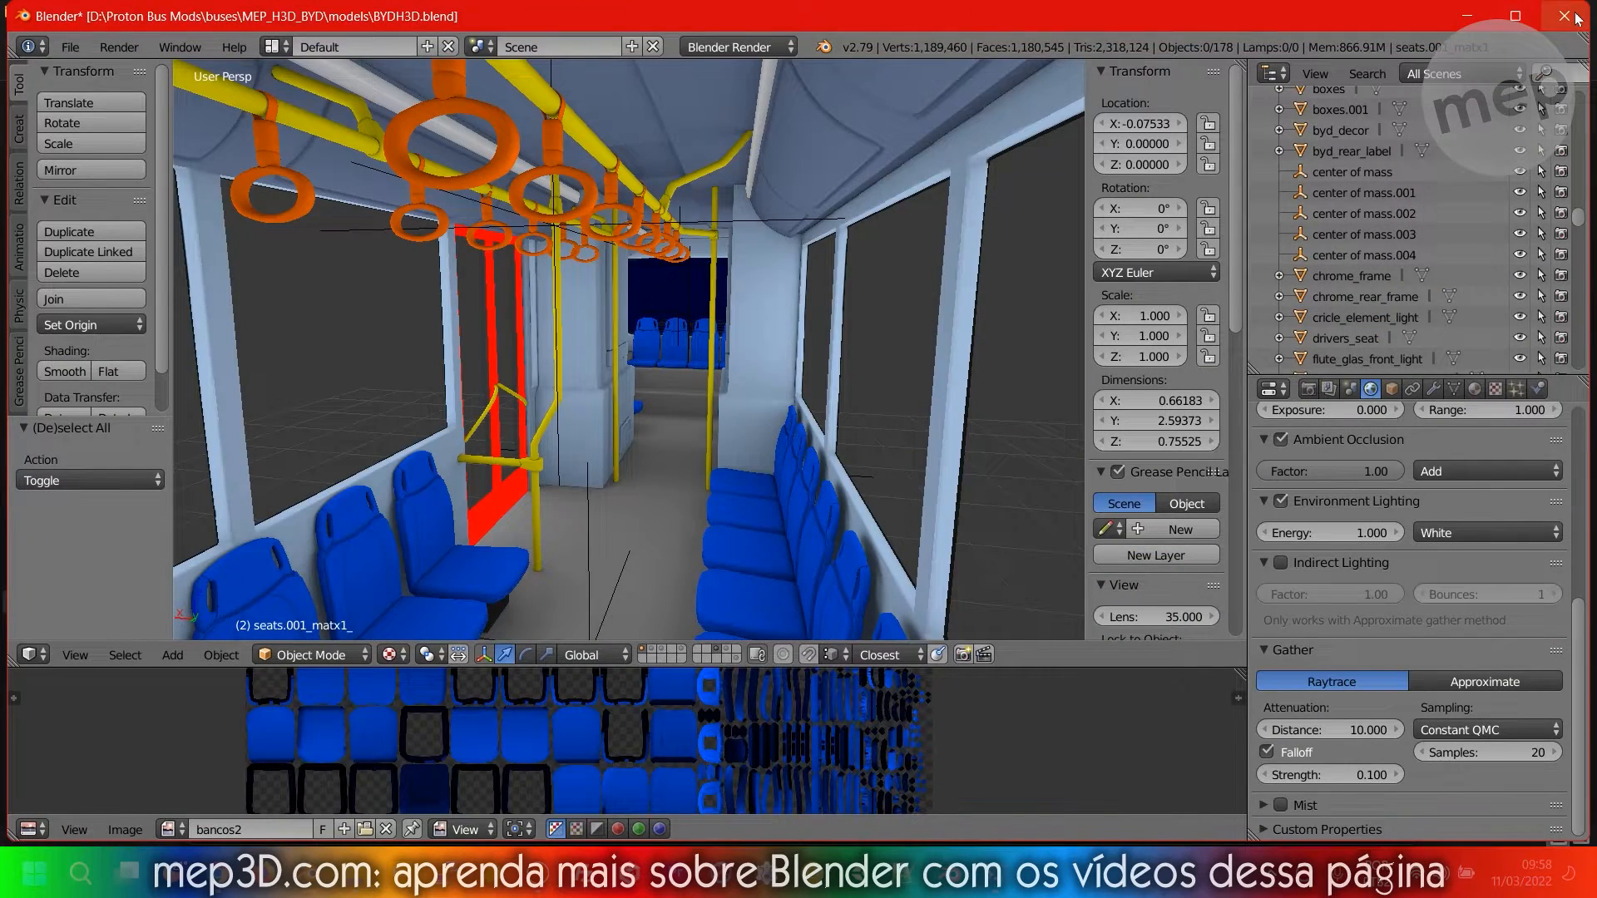
{"action": "left_click", "coordinate": [1578, 19]}
{"action": "left_click", "coordinate": [798, 510]}
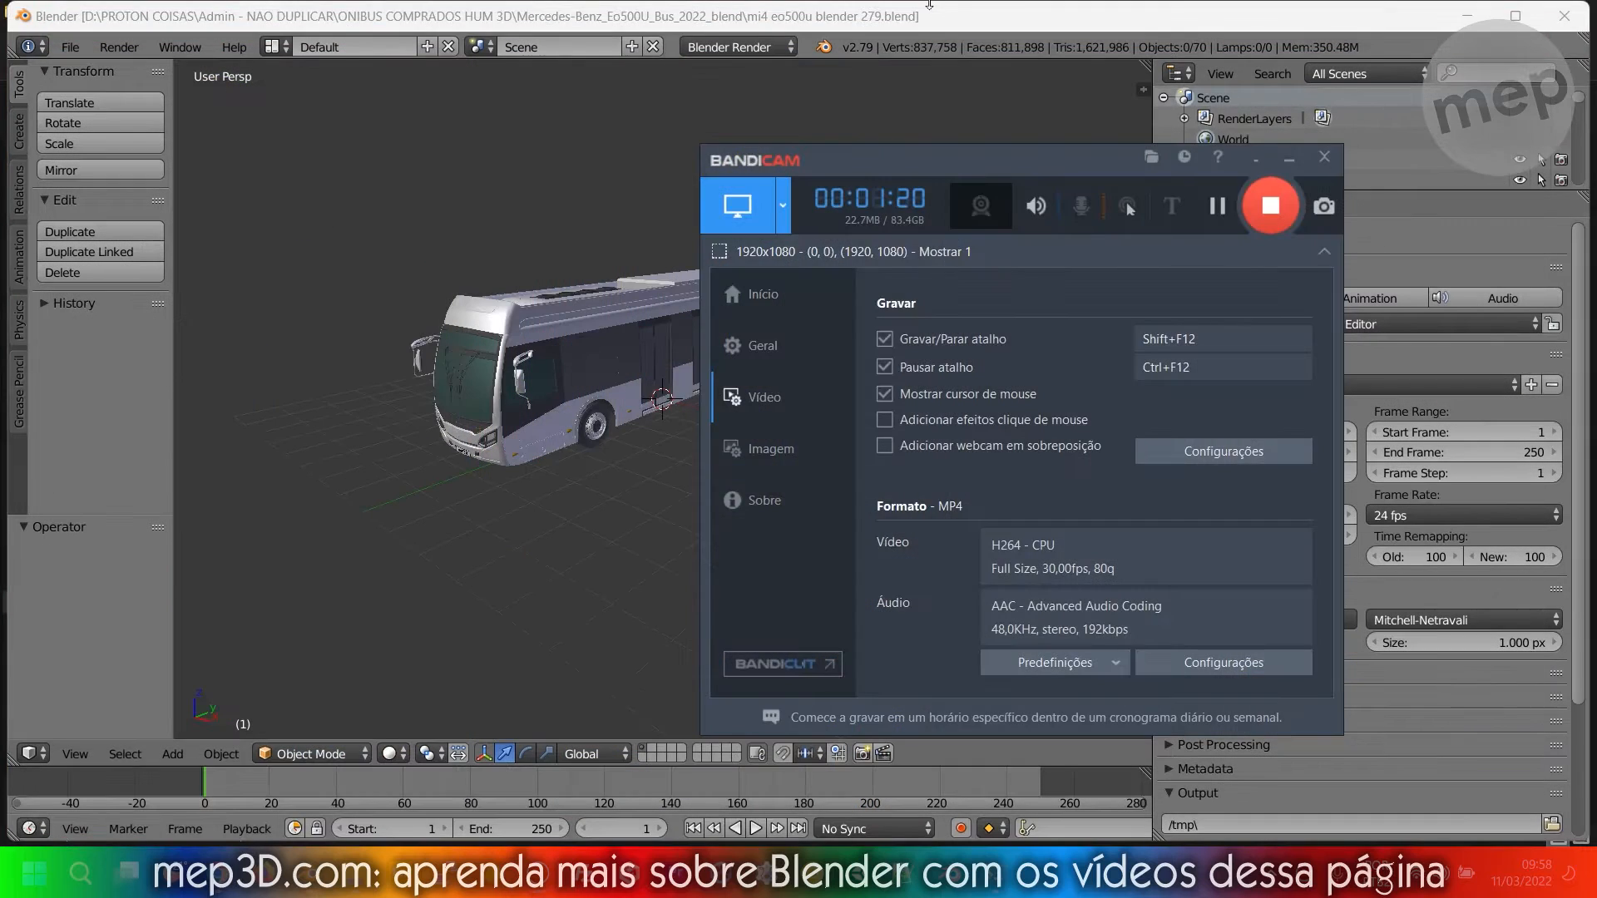
Open the interior01 mesh inside the Mercedes-Benz bus for editing.
{"action": "middle_click_drag", "start_coordinate": [485, 366], "coordinate": [633, 357]}
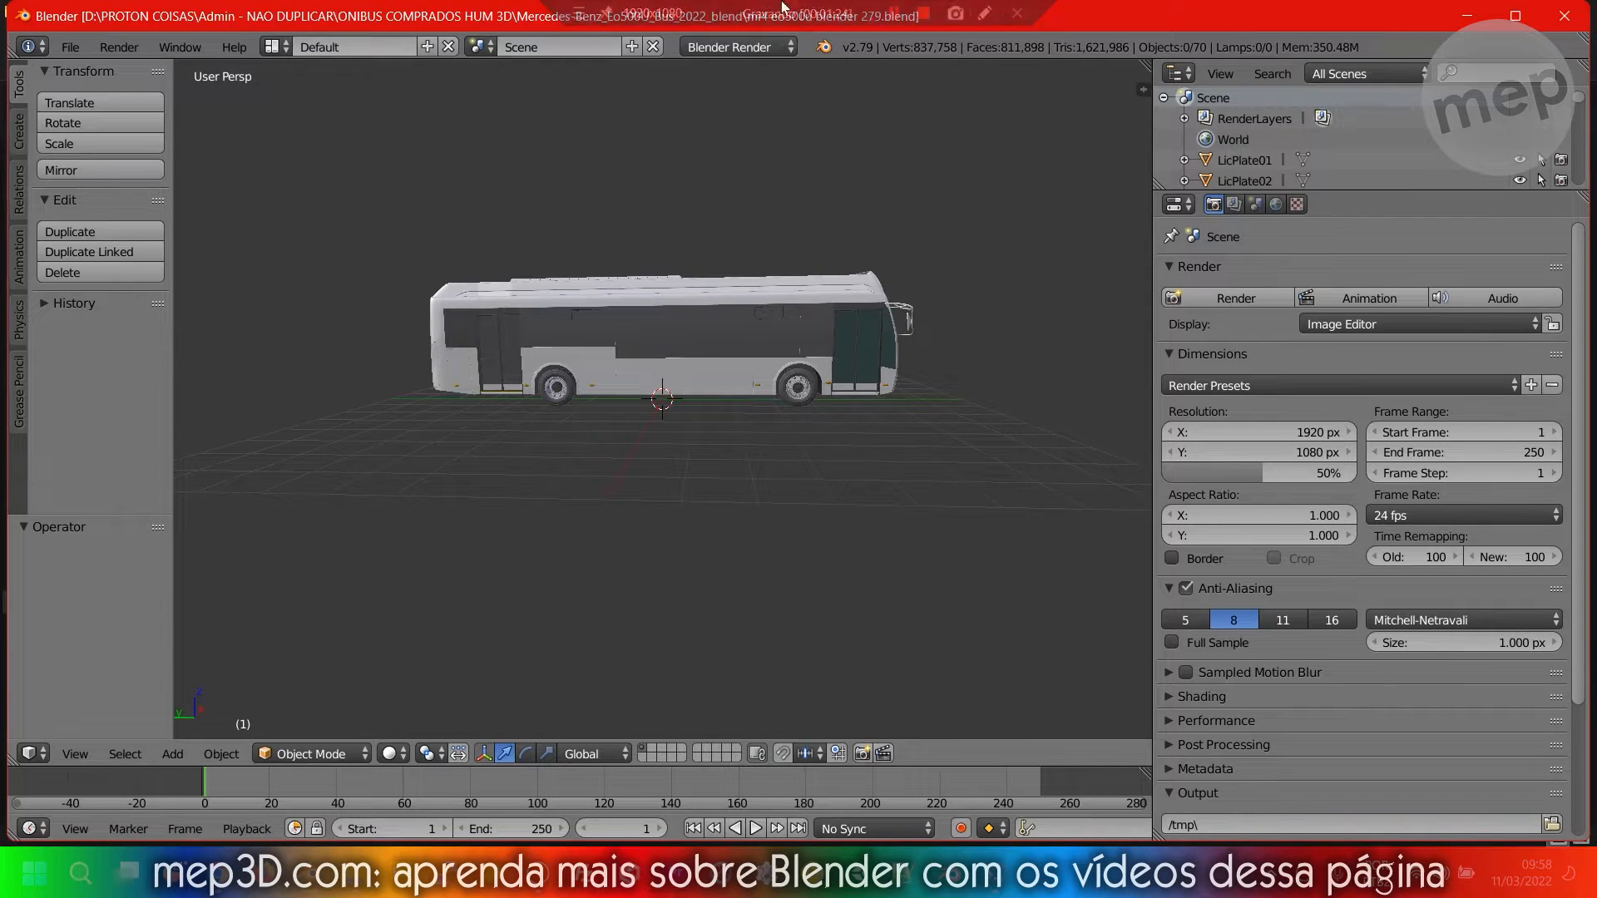
{"action": "middle_click_drag", "start_coordinate": [987, 346], "coordinate": [687, 427]}
{"action": "scroll", "coordinate": [686, 427], "scroll_direction": "up", "scroll_amount": 4}
{"action": "scroll", "coordinate": [737, 380], "scroll_direction": "up", "scroll_amount": 3}
{"action": "middle_click_drag", "start_coordinate": [737, 381], "coordinate": [978, 355], "text": "shift"}
{"action": "scroll", "coordinate": [674, 341], "scroll_direction": "up", "scroll_amount": 3}
{"action": "scroll", "coordinate": [582, 450], "scroll_direction": "up", "scroll_amount": 3}
{"action": "scroll", "coordinate": [816, 378], "scroll_direction": "down", "scroll_amount": 3}
{"action": "middle_click_drag", "start_coordinate": [810, 361], "coordinate": [786, 303], "text": "shift"}
{"action": "mouse_move", "coordinate": [757, 364]}
{"action": "middle_mouse_down"}
{"action": "mouse_move", "coordinate": [729, 410]}
{"action": "mouse_move", "coordinate": [586, 370]}
{"action": "middle_mouse_up"}
{"action": "right_click", "coordinate": [699, 381]}
{"action": "key", "text": "Tab"}
Check the interior mesh in wireframe and solid display, returning to solid display with nothing selected.
{"action": "key", "text": "z"}
{"action": "key", "text": "a"}
{"action": "key", "text": "z"}
{"action": "mouse_move", "coordinate": [701, 369]}
{"action": "middle_mouse_down"}
{"action": "mouse_move", "coordinate": [582, 365]}
{"action": "mouse_move", "coordinate": [627, 379]}
{"action": "mouse_move", "coordinate": [666, 453]}
{"action": "mouse_move", "coordinate": [695, 366]}
{"action": "mouse_move", "coordinate": [724, 449]}
{"action": "mouse_move", "coordinate": [712, 379]}
{"action": "mouse_move", "coordinate": [742, 430]}
{"action": "mouse_move", "coordinate": [729, 436]}
{"action": "middle_mouse_up"}
{"action": "key", "text": "z"}
{"action": "key", "text": "a"}
{"action": "key", "text": "z"}
{"action": "key", "text": "z"}
{"action": "key", "text": "z"}
{"action": "key", "text": "a"}
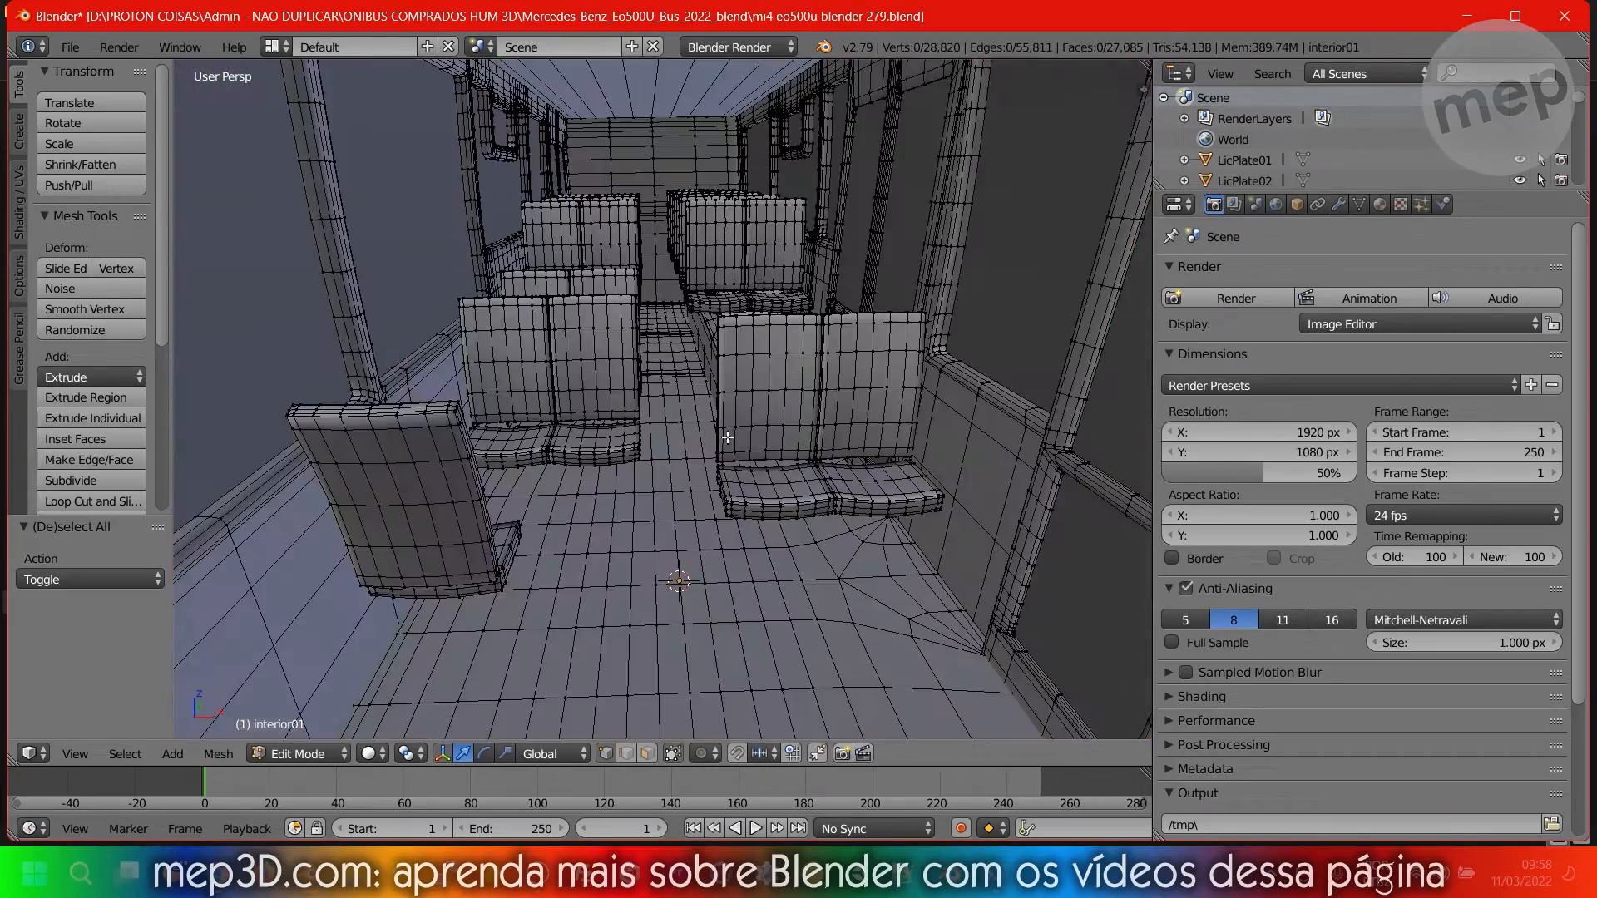
Select the linked backrests and cushions of the front single seat, the double seat opposite and the double seat behind the single one.
{"action": "key", "text": "l"}
{"action": "key", "text": "l"}
{"action": "key", "text": "l"}
{"action": "key", "text": "l"}
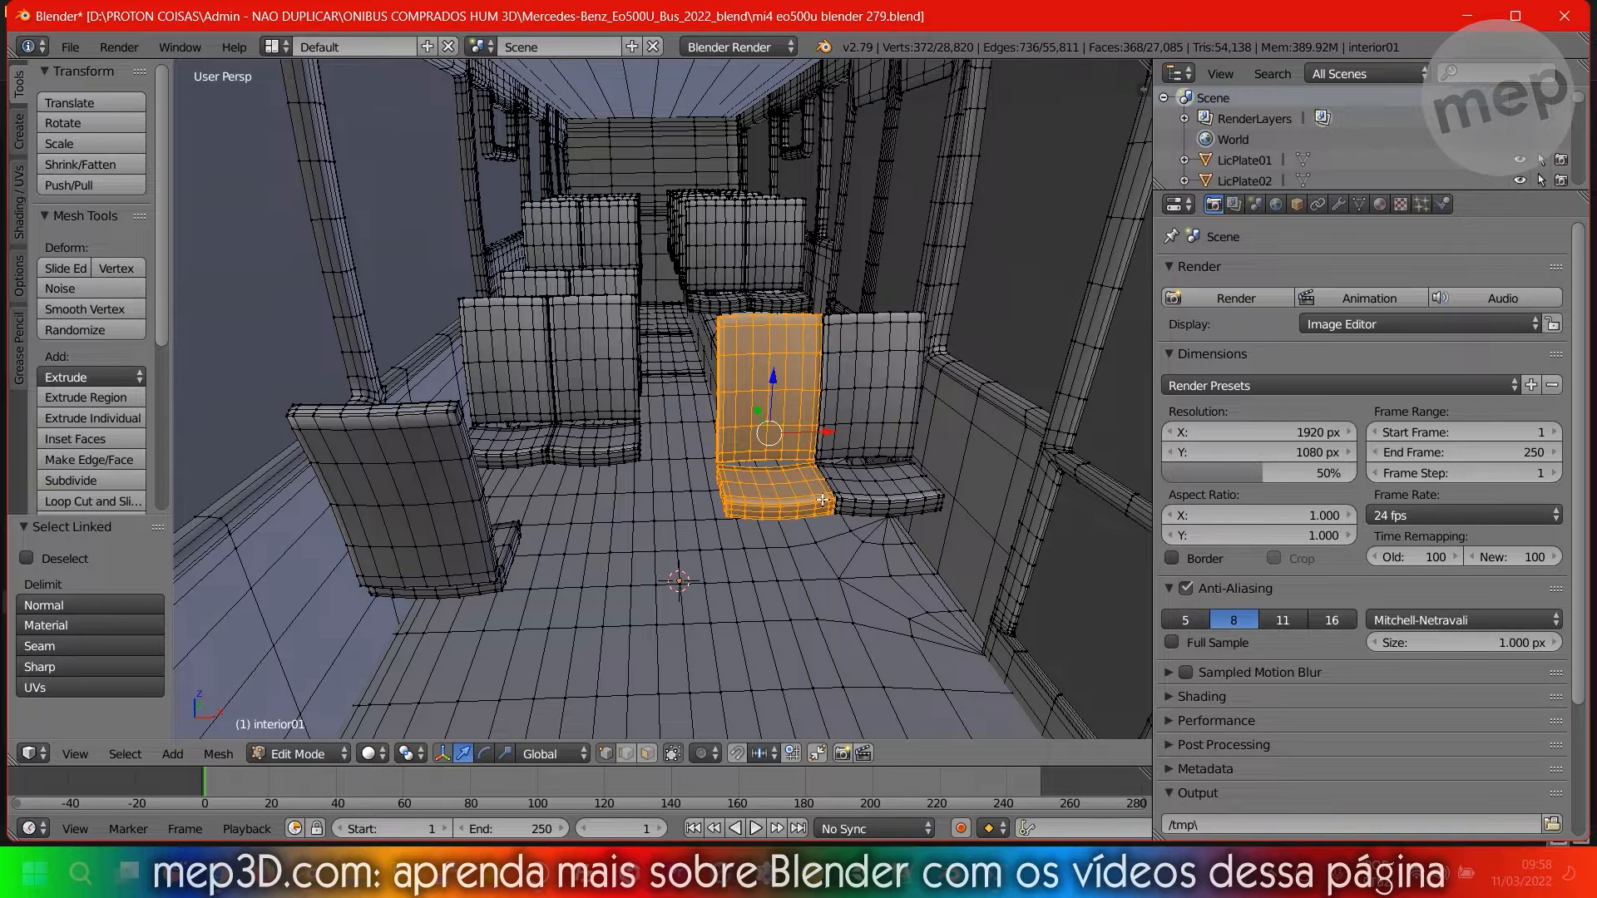
{"action": "key", "text": "l"}
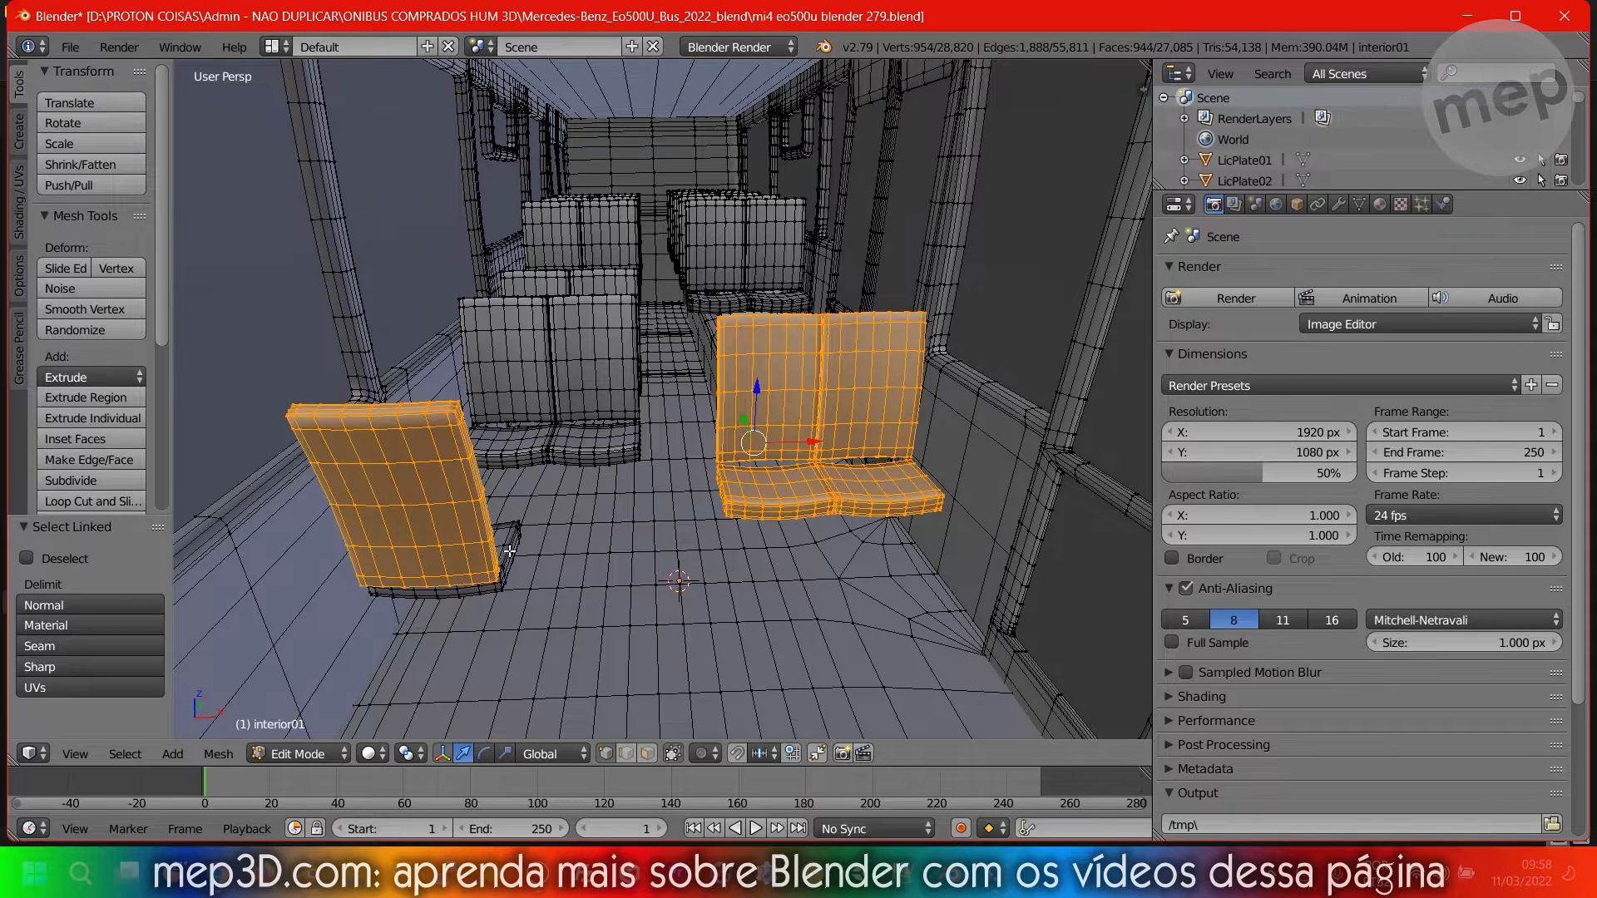
{"action": "key", "text": "l"}
{"action": "key", "text": "l"}
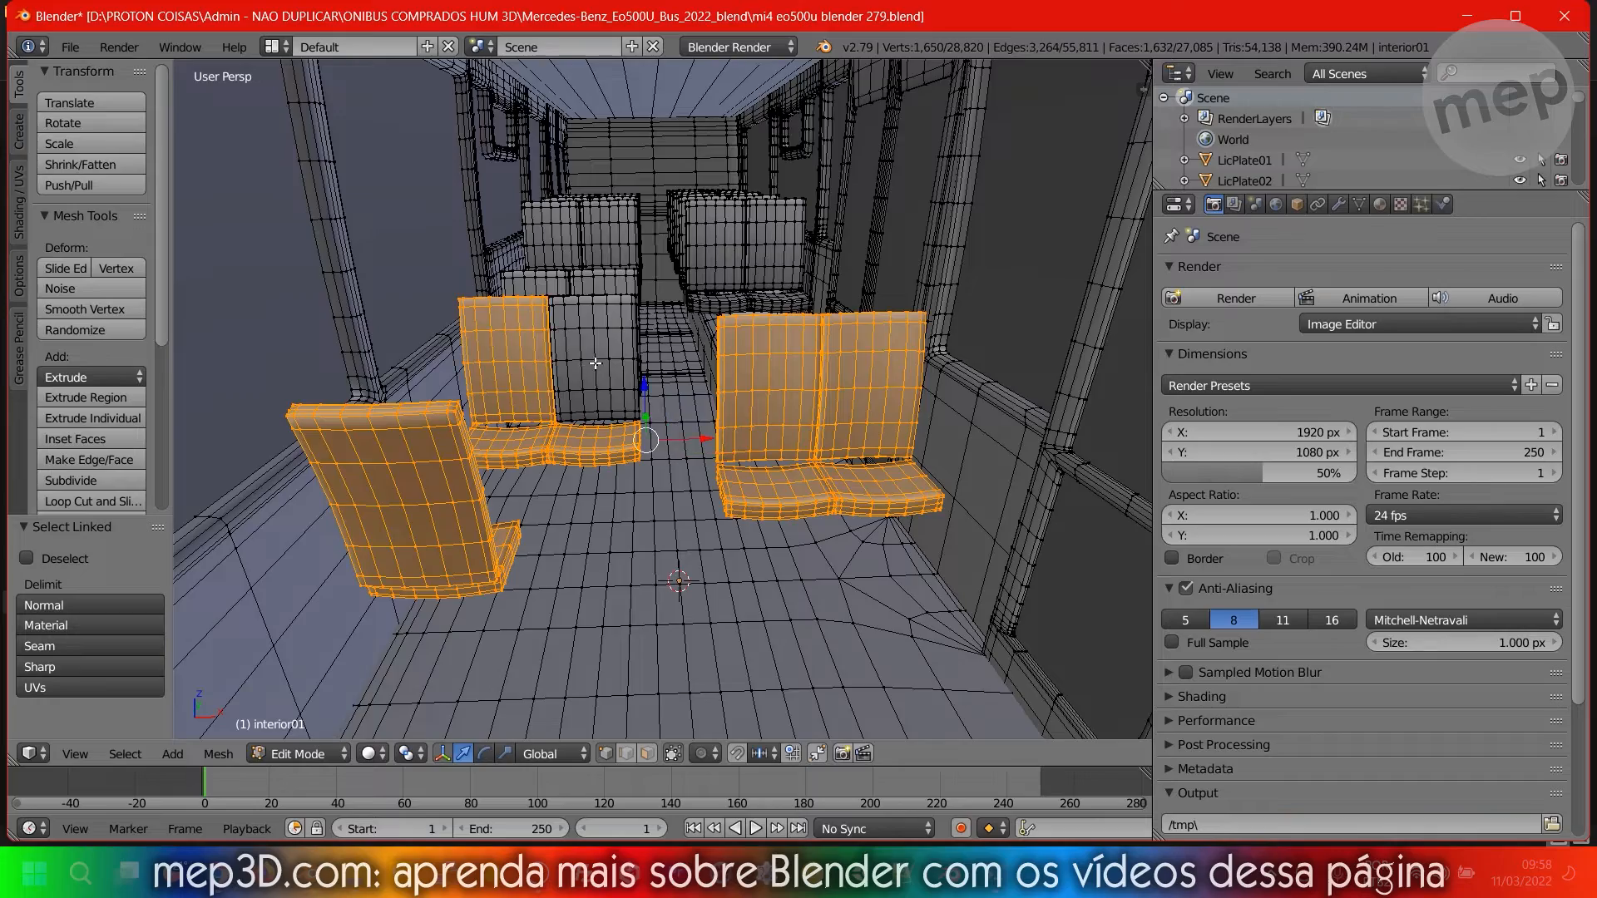
{"action": "key", "text": "l"}
Add the linked backrests of the next four double seats, two on each side of the aisle, to the selection.
{"action": "scroll", "coordinate": [568, 398], "scroll_direction": "up", "scroll_amount": 6}
{"action": "scroll", "coordinate": [568, 398], "scroll_direction": "down", "scroll_amount": 8}
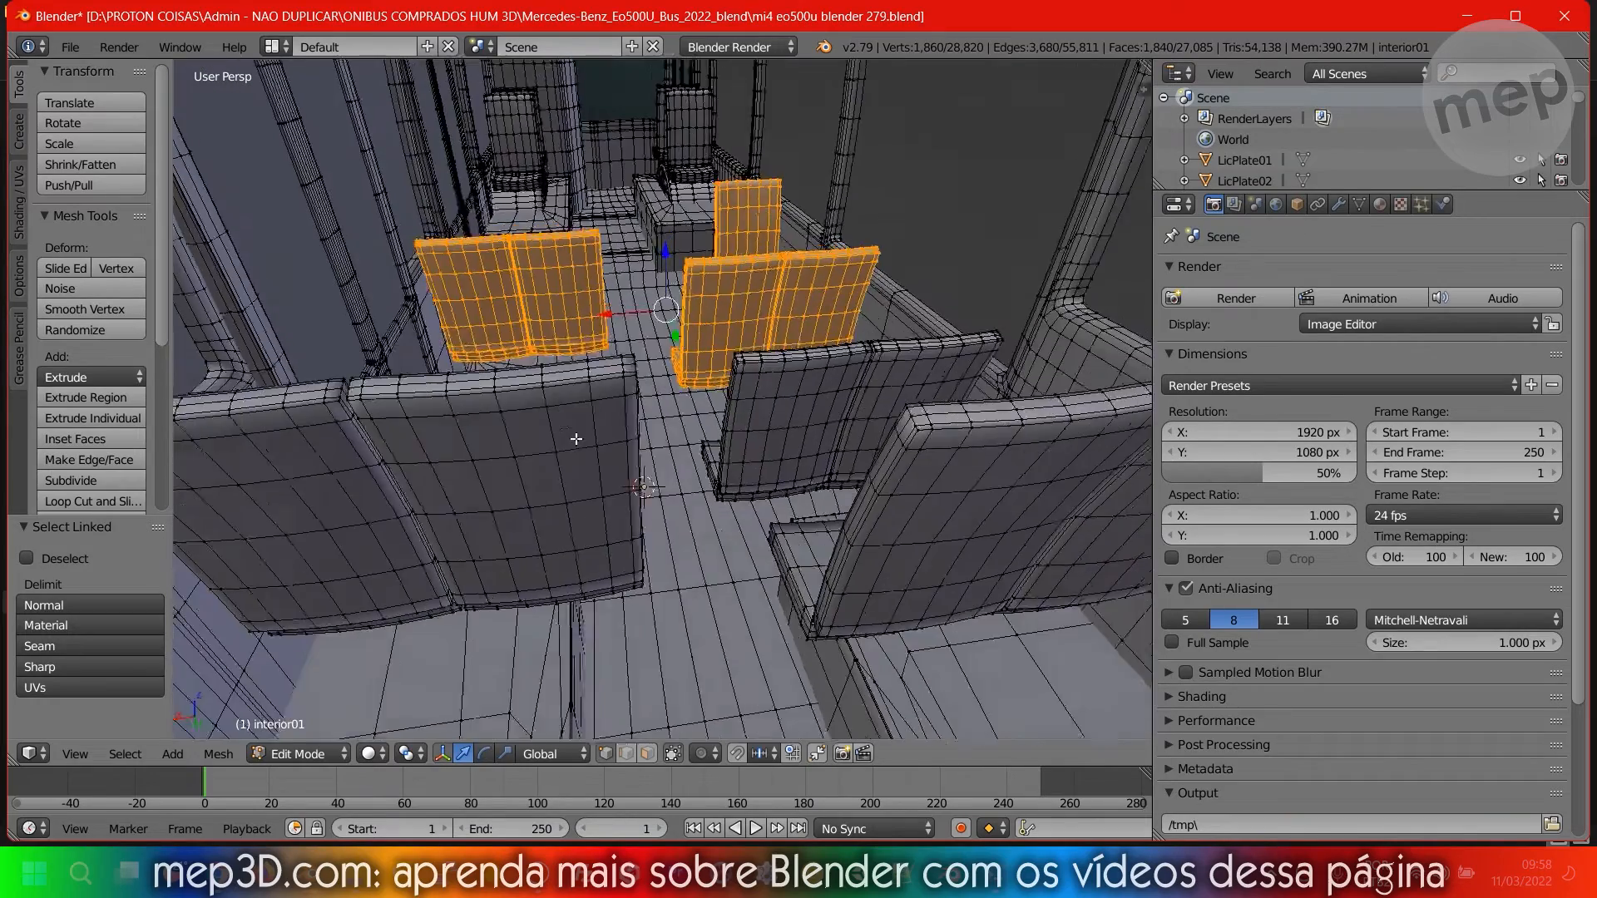
{"action": "key", "text": "l"}
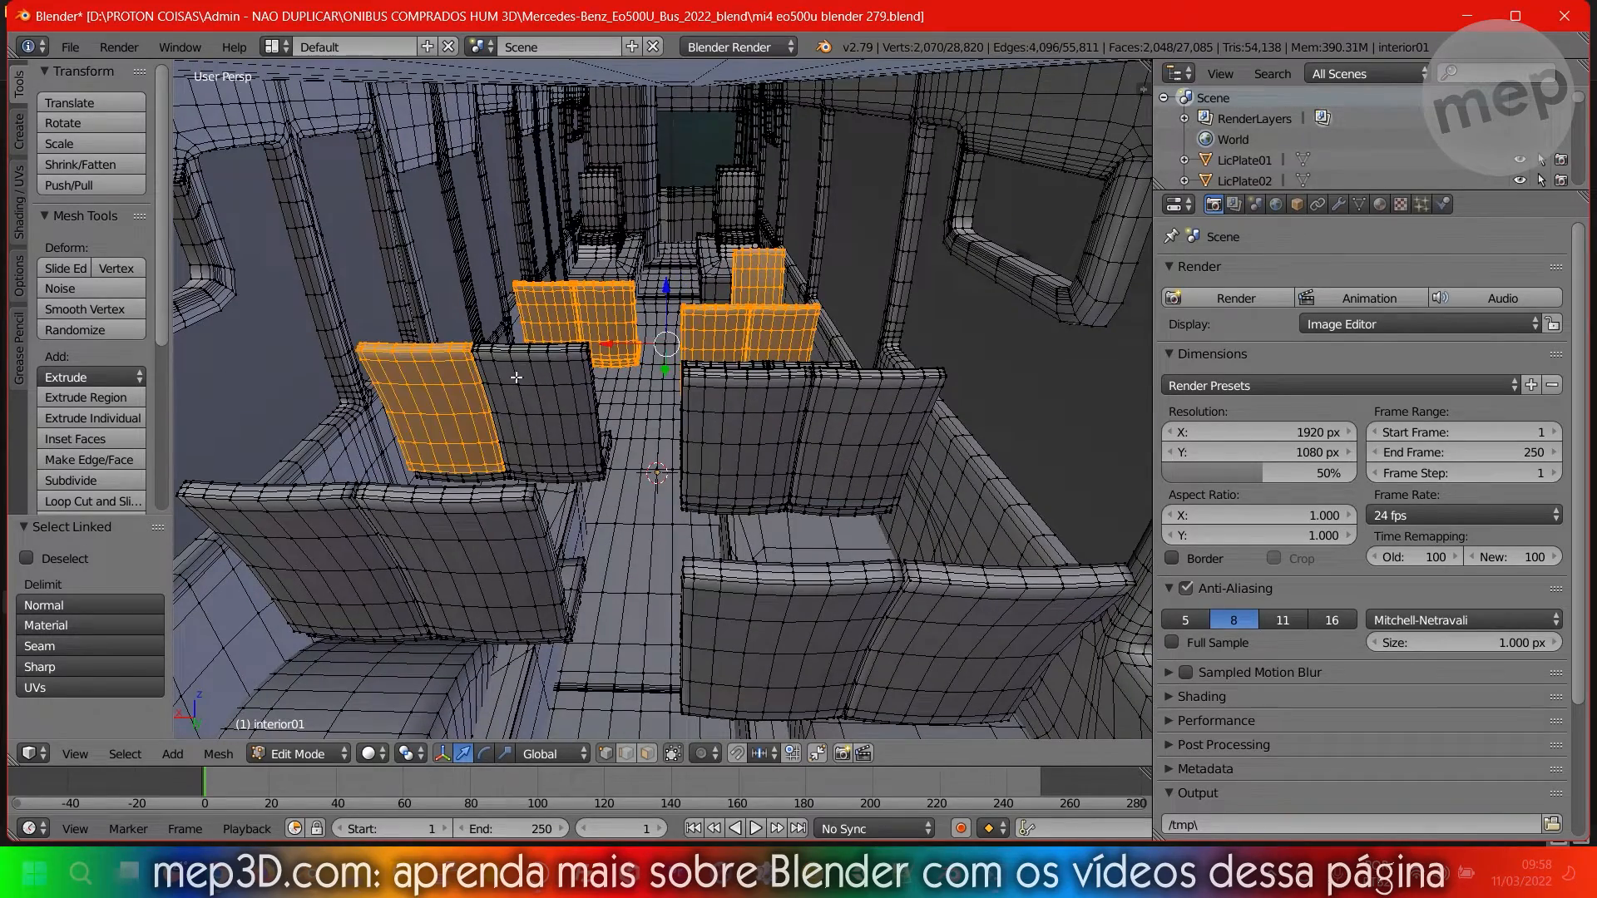
{"action": "key", "text": "l"}
{"action": "key", "text": "l"}
{"action": "key", "text": "l"}
{"action": "key", "text": "l"}
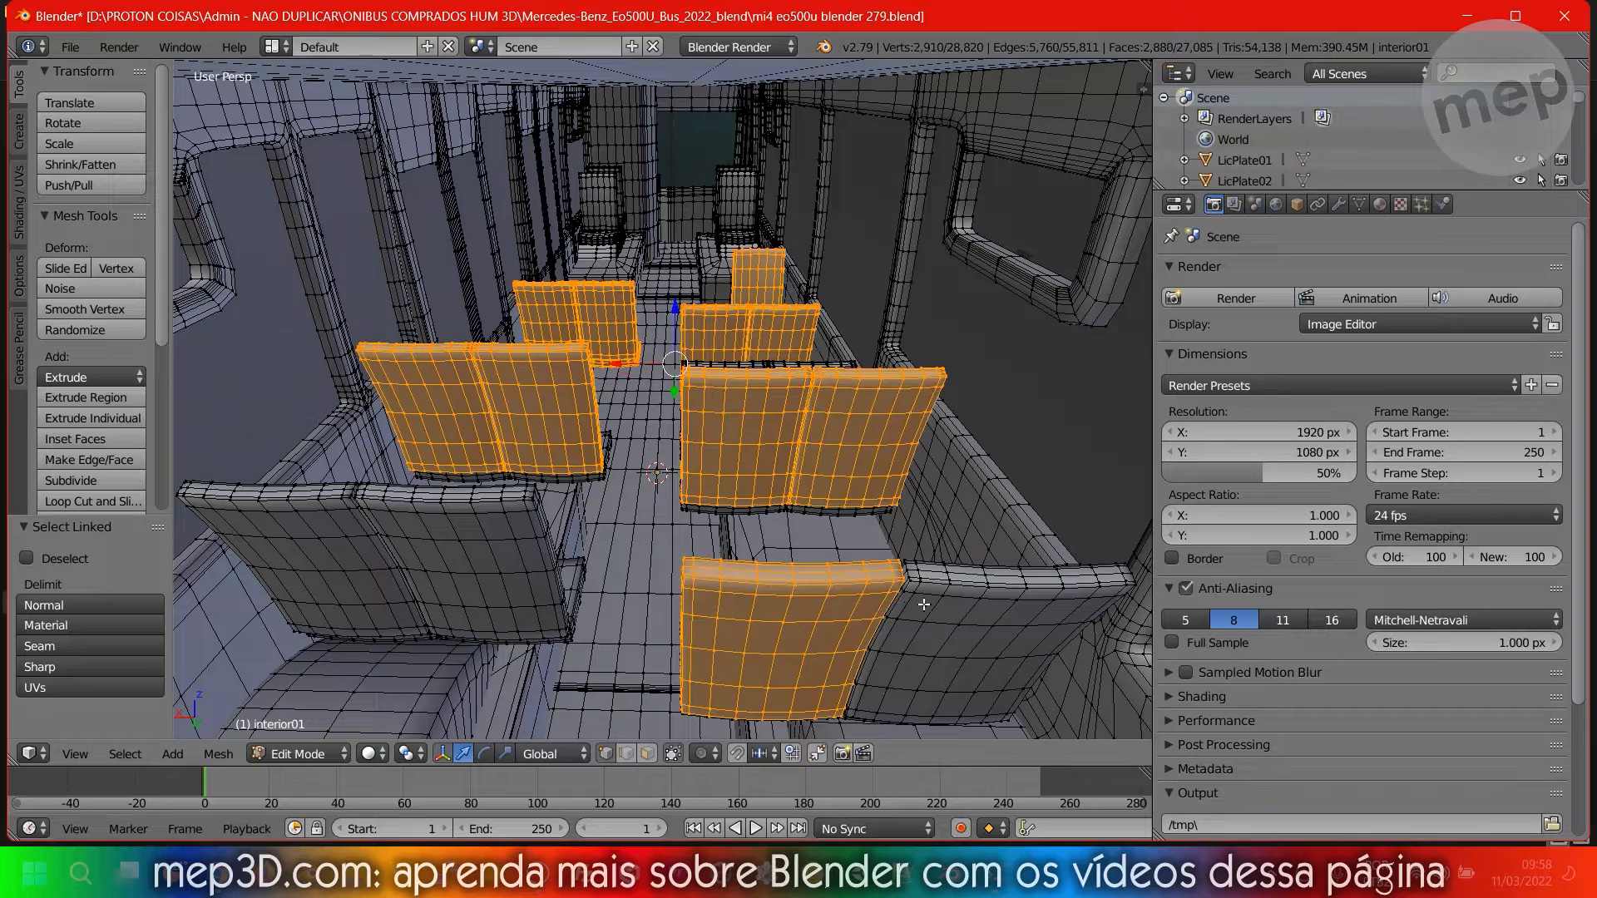
{"action": "key", "text": "l"}
{"action": "key", "text": "l"}
{"action": "key", "text": "l"}
Add both backrests and both cushions of the unselected double seat between the selected rows to the selection.
{"action": "middle_click_drag", "start_coordinate": [646, 536], "coordinate": [510, 426]}
{"action": "middle_click_drag", "start_coordinate": [766, 333], "coordinate": [636, 353]}
{"action": "middle_click_drag", "start_coordinate": [708, 456], "coordinate": [536, 556], "text": "shift"}
{"action": "scroll", "coordinate": [617, 508], "scroll_direction": "up", "scroll_amount": 6}
{"action": "middle_click_drag", "start_coordinate": [654, 495], "coordinate": [819, 391]}
{"action": "middle_click_drag", "start_coordinate": [741, 507], "coordinate": [686, 407]}
{"action": "scroll", "coordinate": [691, 445], "scroll_direction": "down", "scroll_amount": 3}
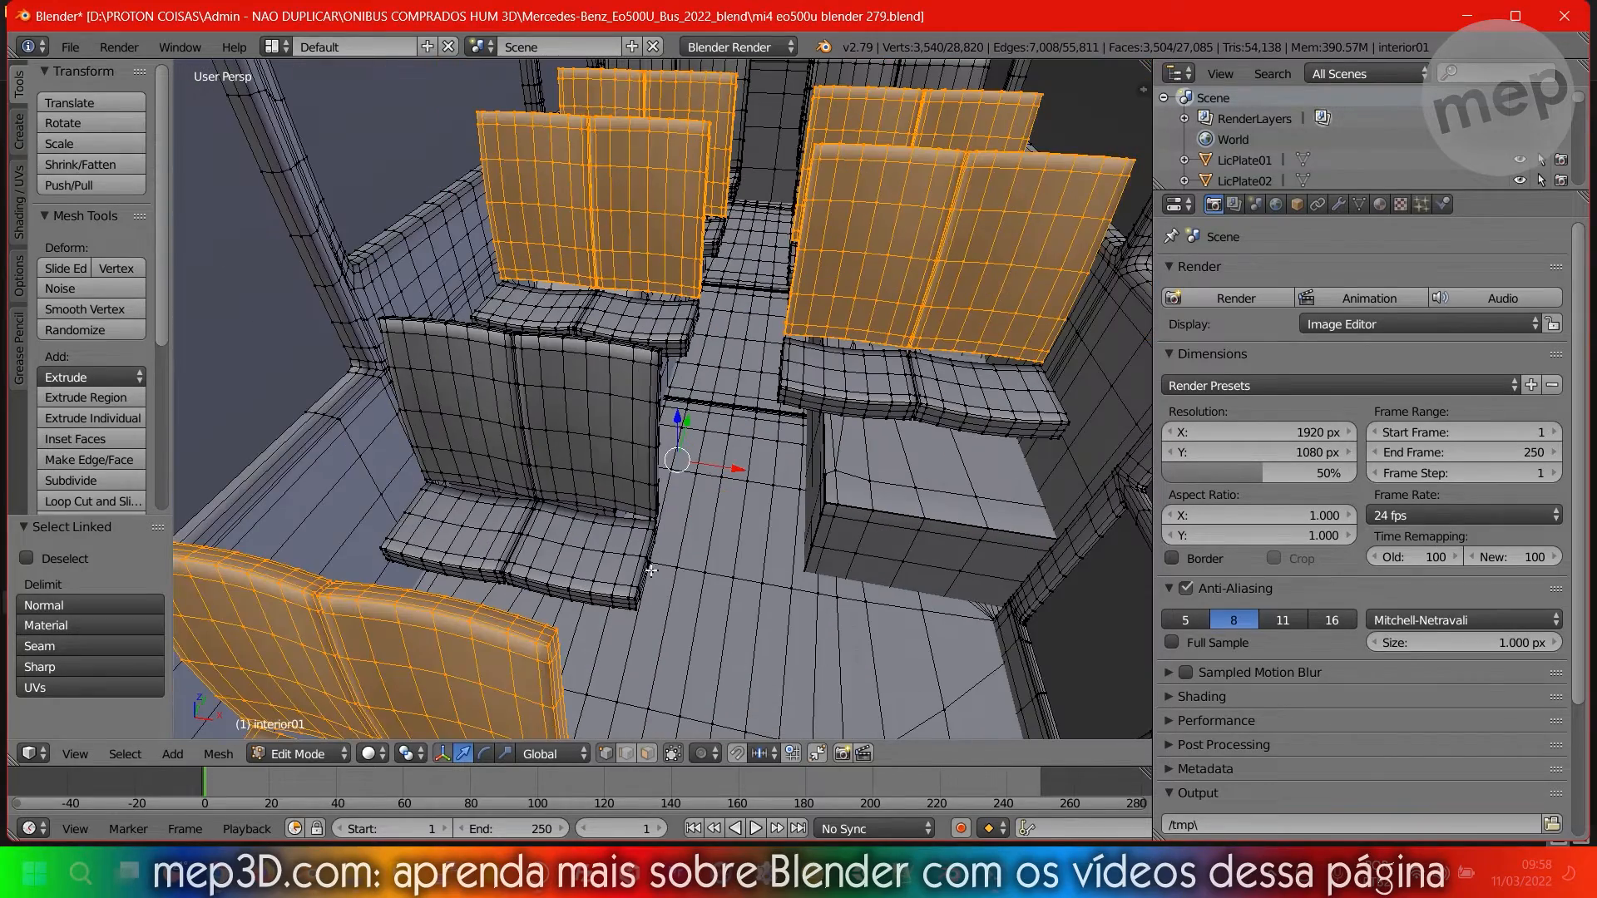
{"action": "key", "text": "l"}
{"action": "key", "text": "l"}
{"action": "key", "text": "l"}
{"action": "key", "text": "l"}
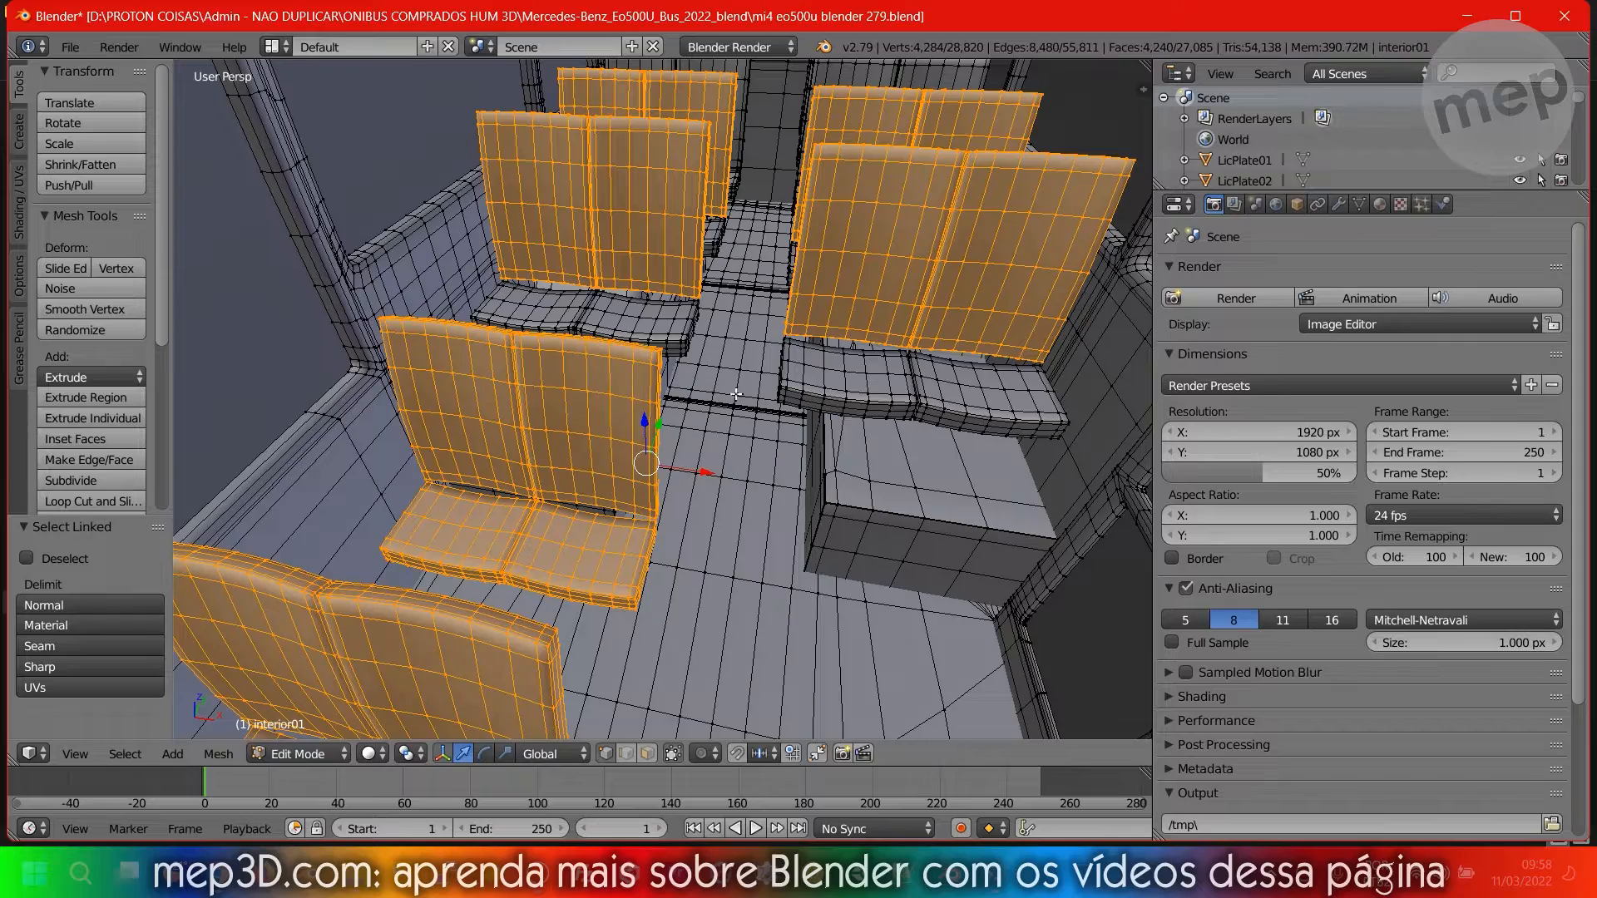
Add the linked cushions of the two neighbouring double seats across the aisle from each other to the selection.
{"action": "key", "text": "l"}
{"action": "key", "text": "l"}
{"action": "key", "text": "l"}
{"action": "key", "text": "l"}
Add the six unselected linked cushions of the double seats farther back in the bus to the selection.
{"action": "middle_click_drag", "start_coordinate": [637, 315], "coordinate": [547, 342]}
{"action": "scroll", "coordinate": [642, 361], "scroll_direction": "up", "scroll_amount": 2}
{"action": "middle_click_drag", "start_coordinate": [282, 358], "coordinate": [801, 452]}
{"action": "scroll", "coordinate": [345, 371], "scroll_direction": "up", "scroll_amount": 3}
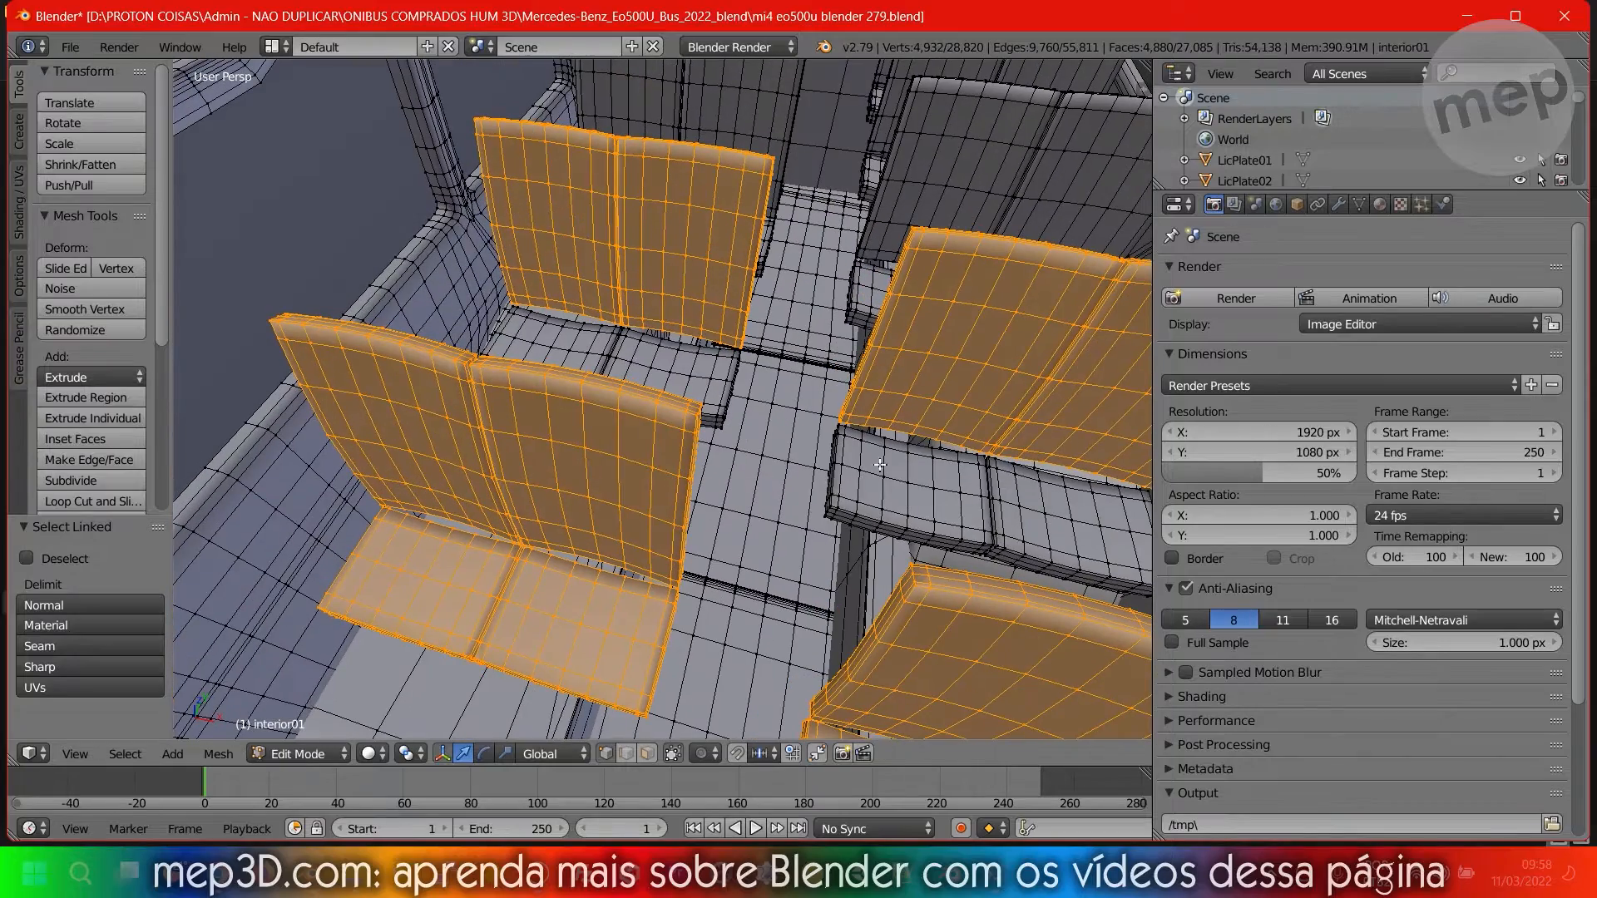
{"action": "key", "text": "l"}
{"action": "key", "text": "l"}
{"action": "key", "text": "l"}
{"action": "key", "text": "l"}
{"action": "middle_click_drag", "start_coordinate": [555, 345], "coordinate": [606, 320]}
{"action": "key", "text": "l"}
{"action": "key", "text": "l"}
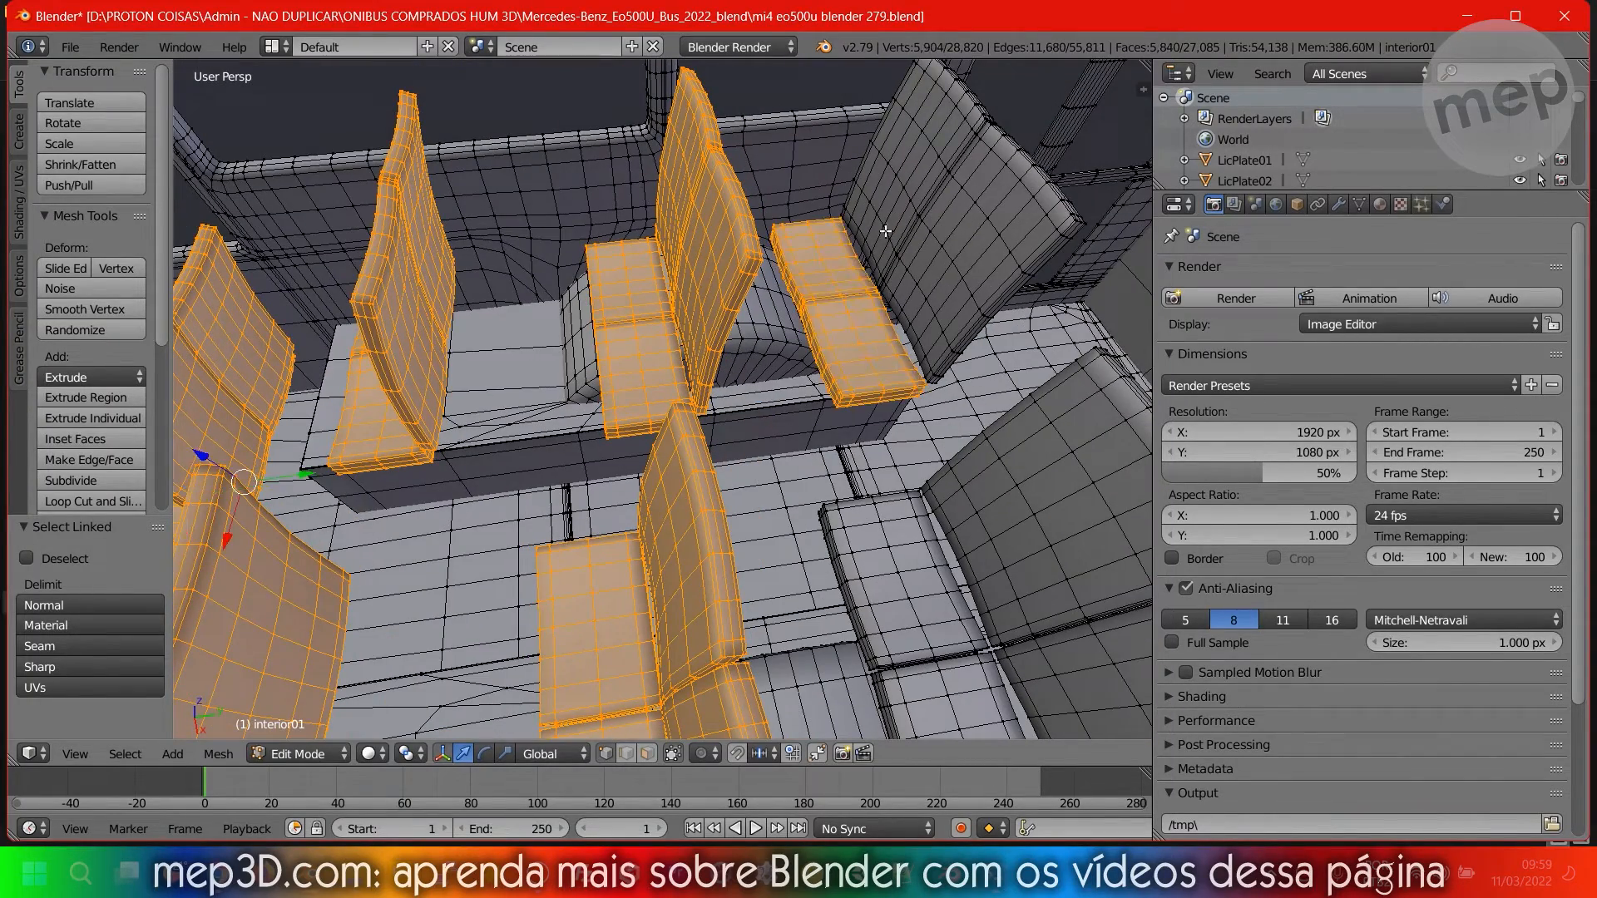
Add the two backrests above the selected raised cushions, plus the backrests and cushions of the double seat across the aisle, to the selection.
{"action": "key", "text": "l"}
{"action": "key", "text": "l"}
{"action": "key", "text": "l"}
{"action": "key", "text": "l"}
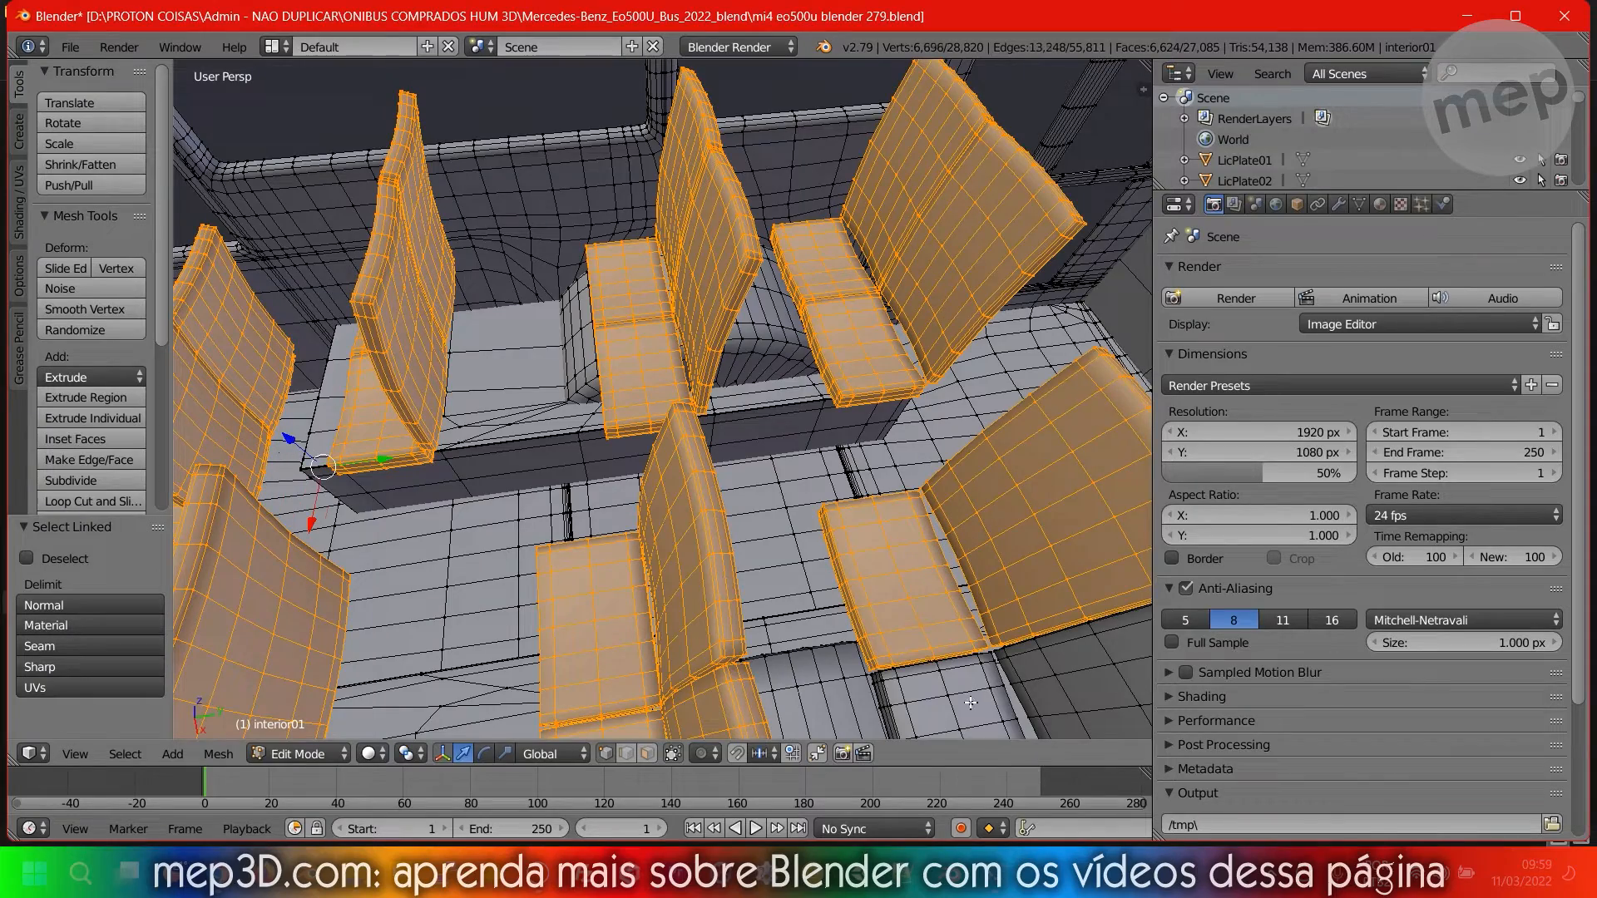
{"action": "key", "text": "l"}
{"action": "key", "text": "l"}
Add both backrests of the nearer unselected double seat across the aisle to the linked selection.
{"action": "scroll", "coordinate": [914, 555], "scroll_direction": "down", "scroll_amount": 2}
{"action": "scroll", "coordinate": [886, 529], "scroll_direction": "down", "scroll_amount": 2}
{"action": "scroll", "coordinate": [588, 456], "scroll_direction": "up", "scroll_amount": 3}
{"action": "middle_click_drag", "start_coordinate": [588, 456], "coordinate": [698, 449]}
{"action": "middle_click_drag", "start_coordinate": [848, 271], "coordinate": [789, 413], "text": "shift"}
{"action": "scroll", "coordinate": [788, 413], "scroll_direction": "up", "scroll_amount": 3}
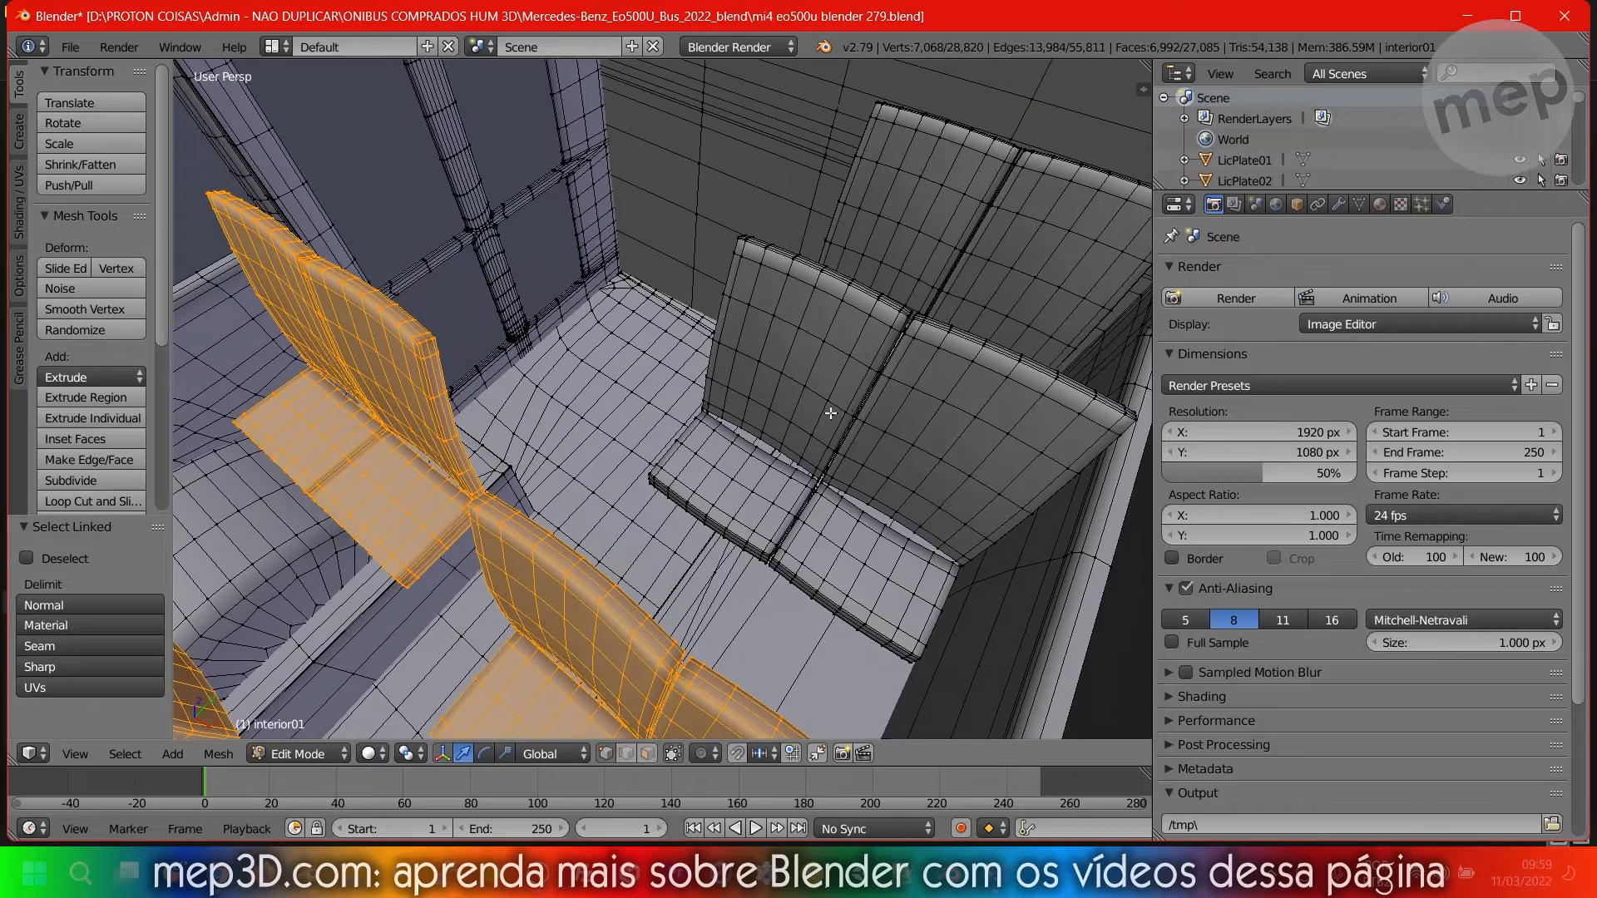
{"action": "key", "text": "l"}
{"action": "key", "text": "l"}
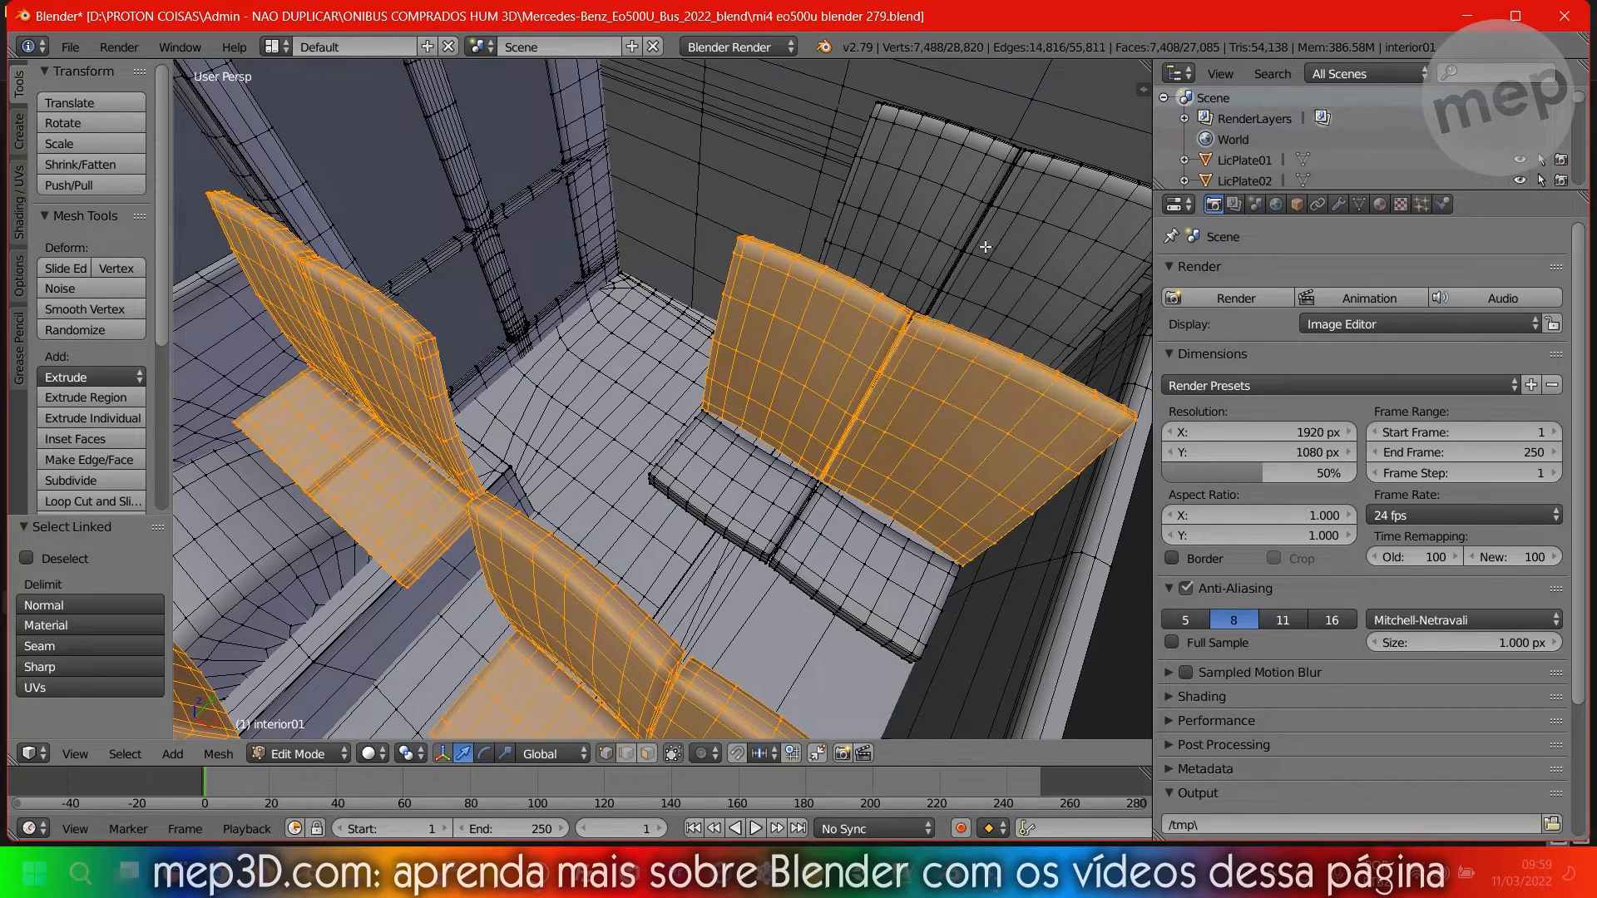
Complete the selection of the last two double seats with the remaining backrests and all four cushions.
{"action": "key", "text": "l"}
{"action": "key", "text": "l"}
{"action": "key", "text": "l"}
{"action": "middle_click_drag", "start_coordinate": [766, 513], "coordinate": [657, 332]}
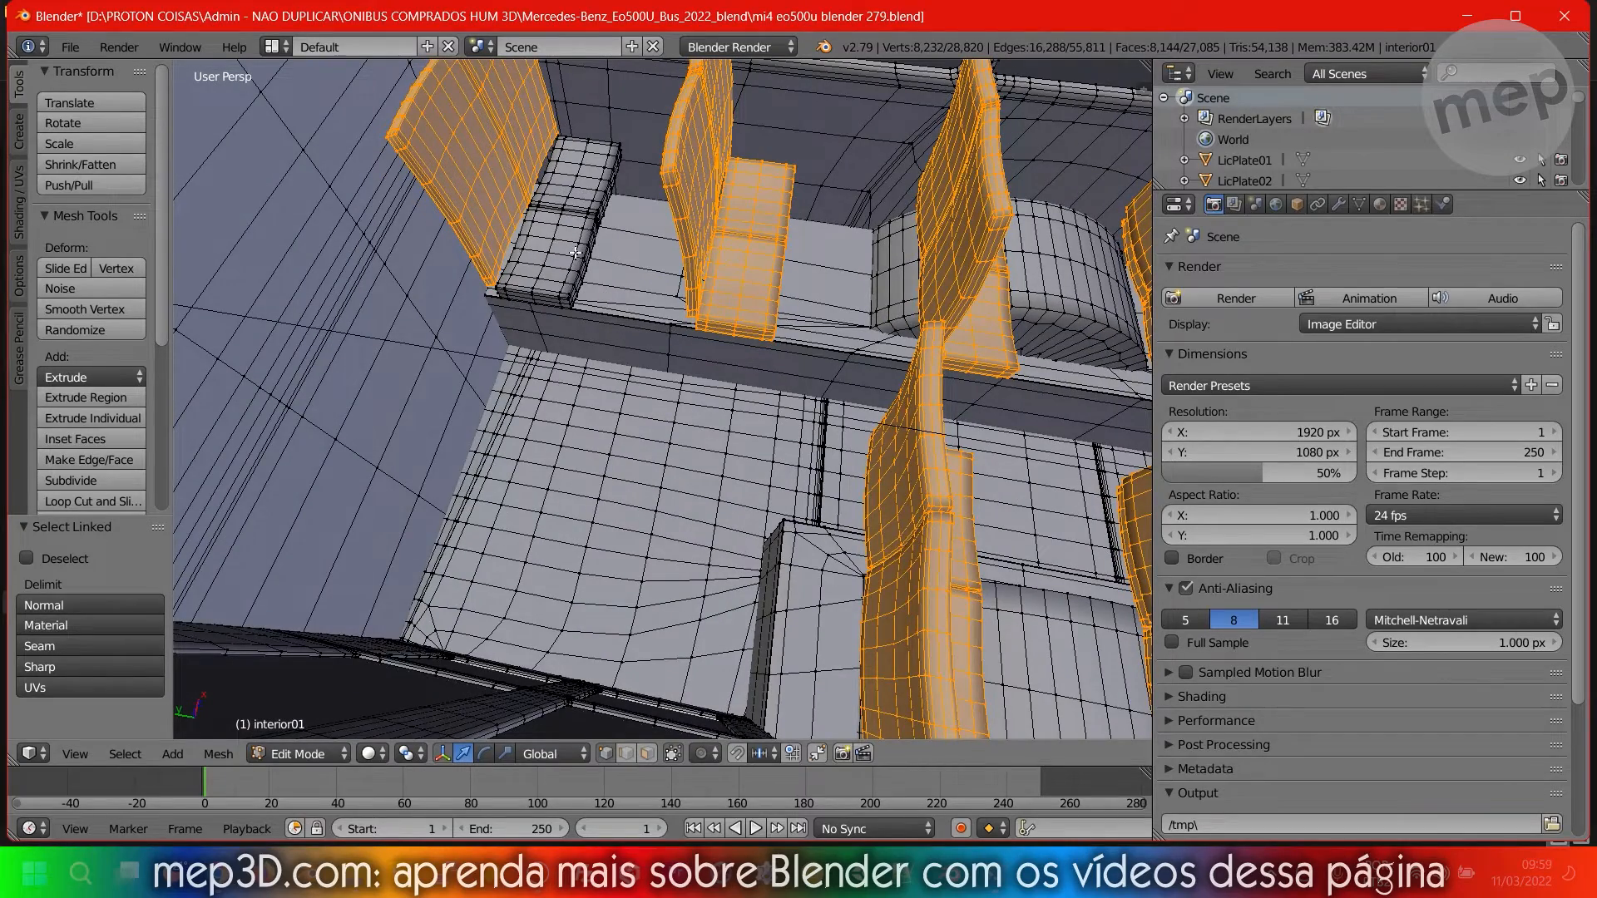
{"action": "mouse_move", "coordinate": [573, 250]}
{"action": "middle_mouse_down"}
{"action": "mouse_move", "coordinate": [646, 411]}
{"action": "mouse_move", "coordinate": [538, 388]}
{"action": "mouse_move", "coordinate": [707, 445]}
{"action": "mouse_move", "coordinate": [349, 416]}
{"action": "mouse_move", "coordinate": [662, 447]}
{"action": "mouse_move", "coordinate": [827, 492]}
{"action": "mouse_move", "coordinate": [367, 415]}
{"action": "middle_mouse_up"}
{"action": "key", "text": "l"}
{"action": "key", "text": "l"}
Add the backrests and cushions of the four single seats on the raised platforms to the selection.
{"action": "scroll", "coordinate": [709, 441], "scroll_direction": "down", "scroll_amount": 4}
{"action": "key", "text": "z"}
{"action": "key", "text": "z"}
{"action": "middle_click_drag", "start_coordinate": [520, 479], "coordinate": [720, 453]}
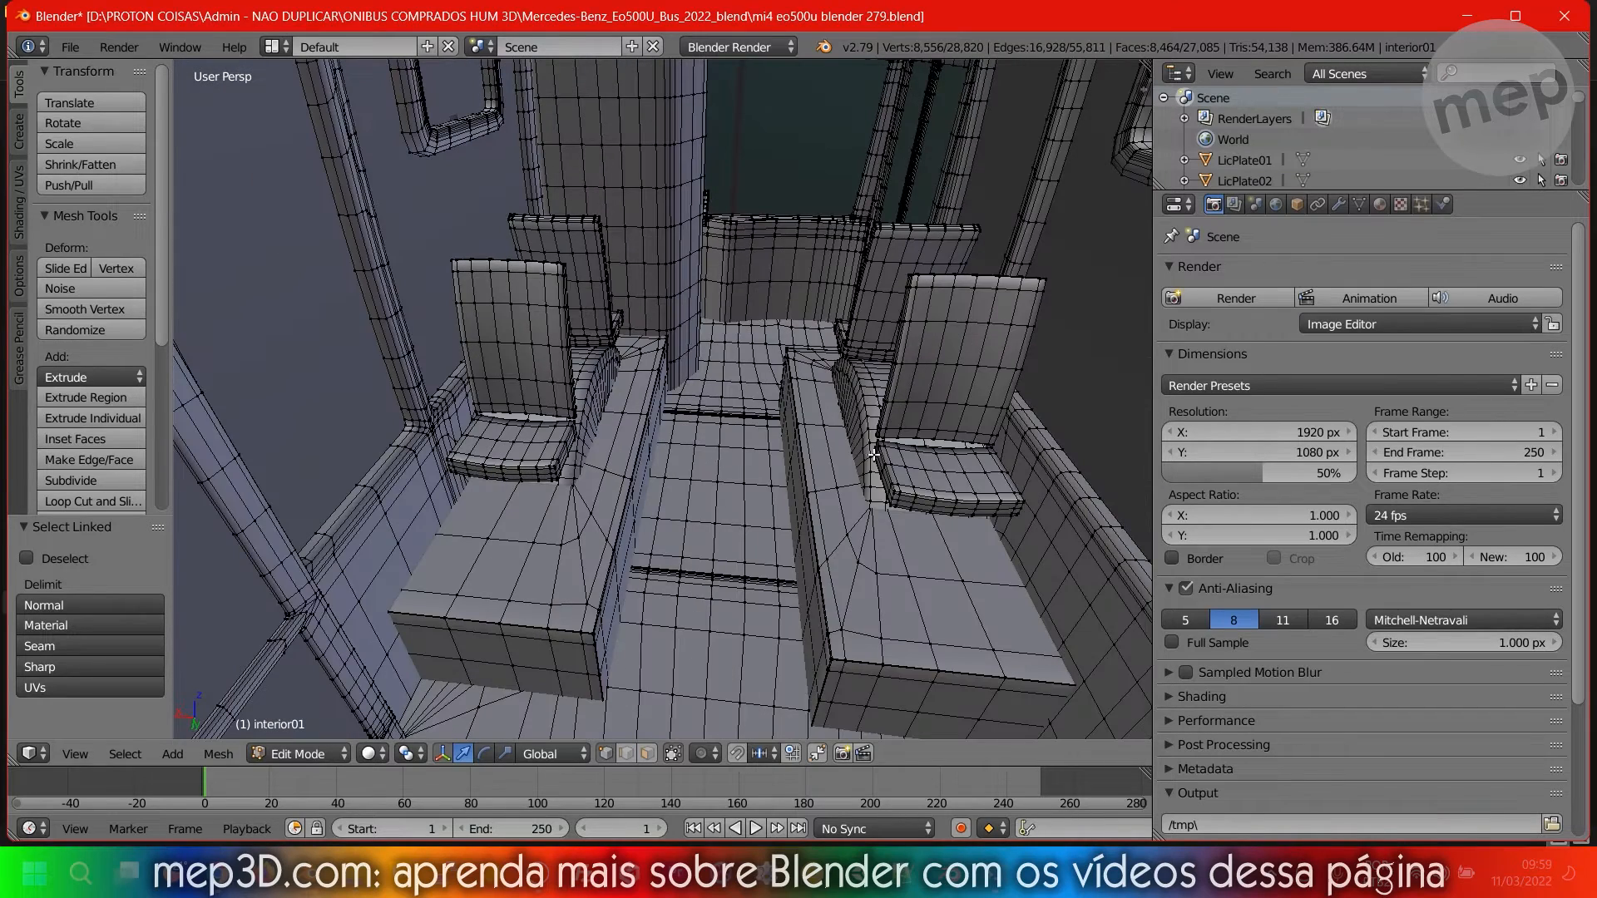
{"action": "key", "text": "l"}
{"action": "key", "text": "l"}
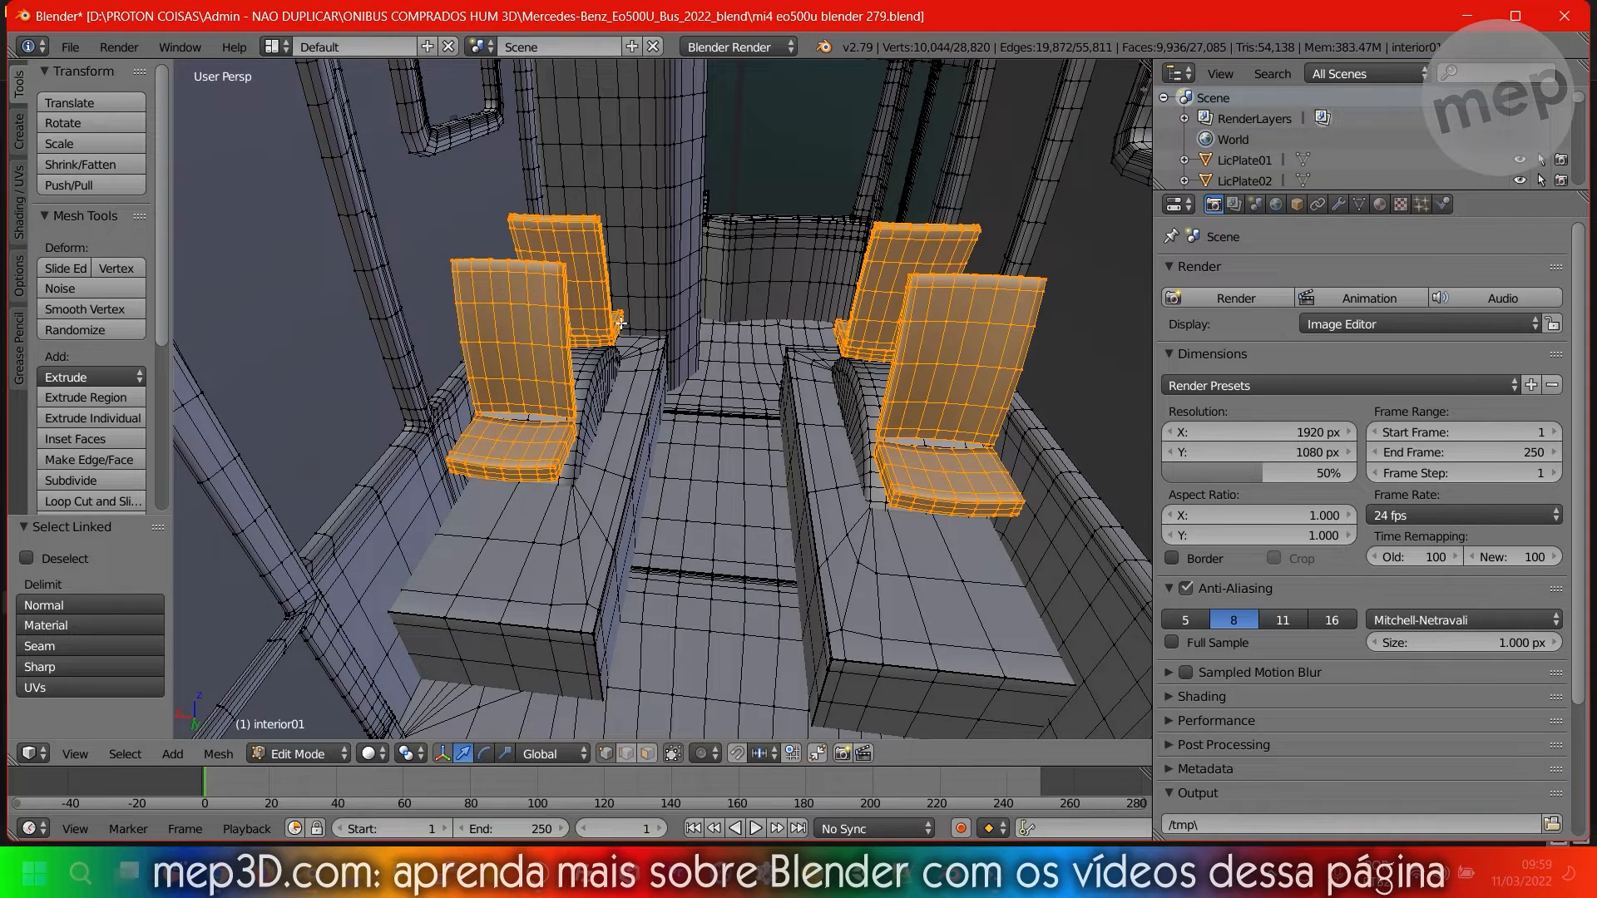
Add the driver's seat and the linked dashboard parts in front of it to the selection.
{"action": "scroll", "coordinate": [621, 323], "scroll_direction": "down", "scroll_amount": 10}
{"action": "middle_click_drag", "start_coordinate": [656, 360], "coordinate": [580, 435]}
{"action": "middle_click_drag", "start_coordinate": [736, 438], "coordinate": [604, 426]}
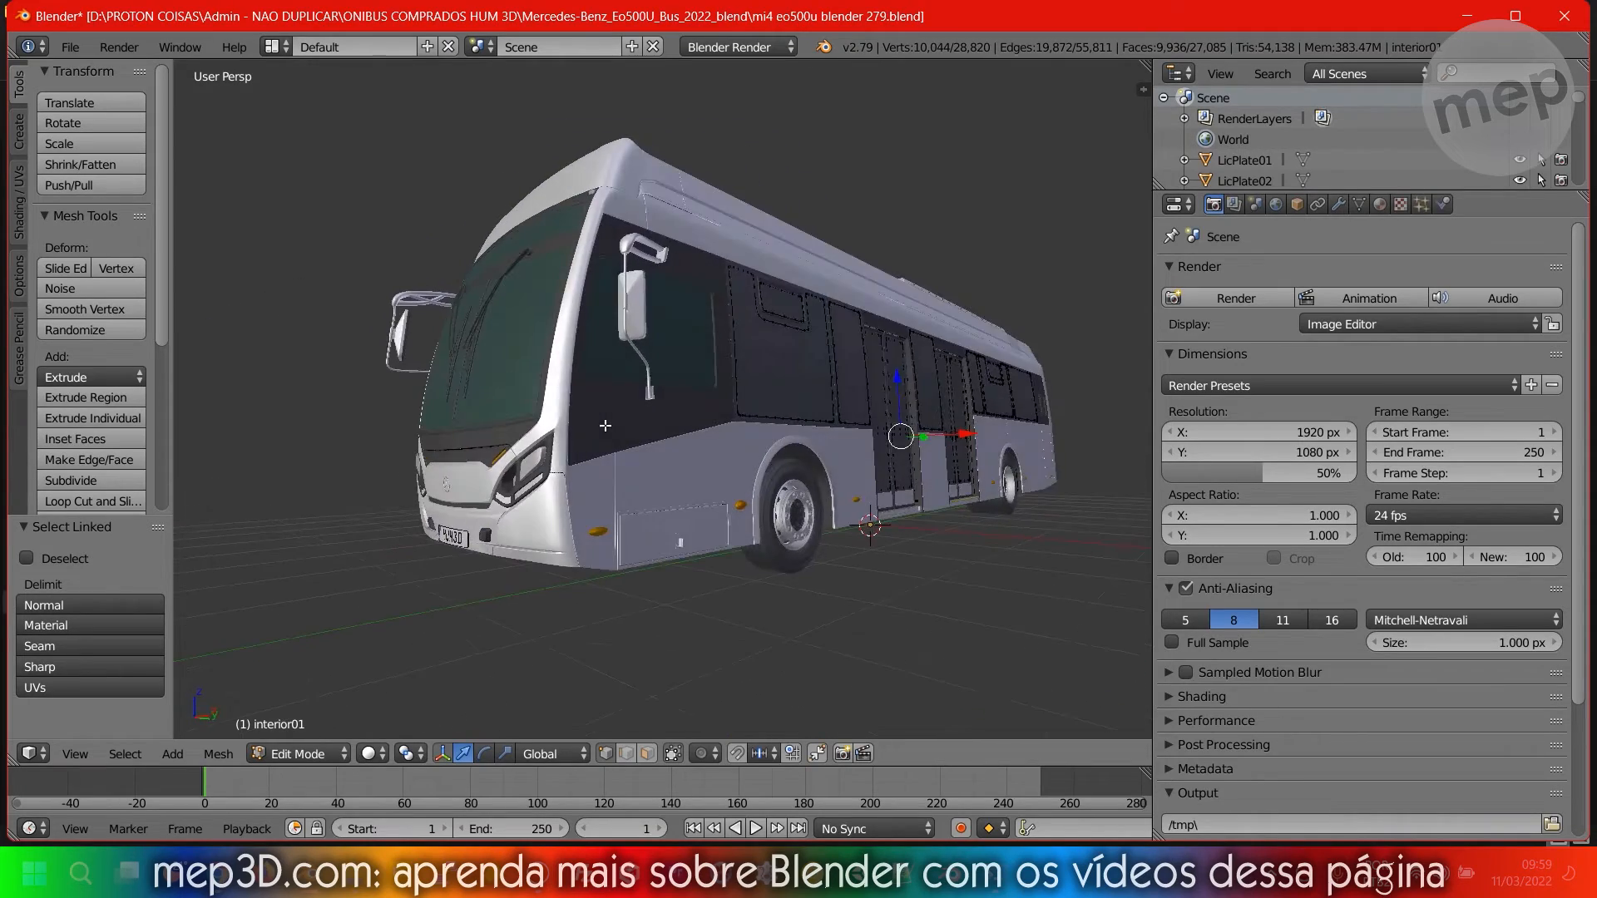
{"action": "scroll", "coordinate": [605, 426], "scroll_direction": "up", "scroll_amount": 15}
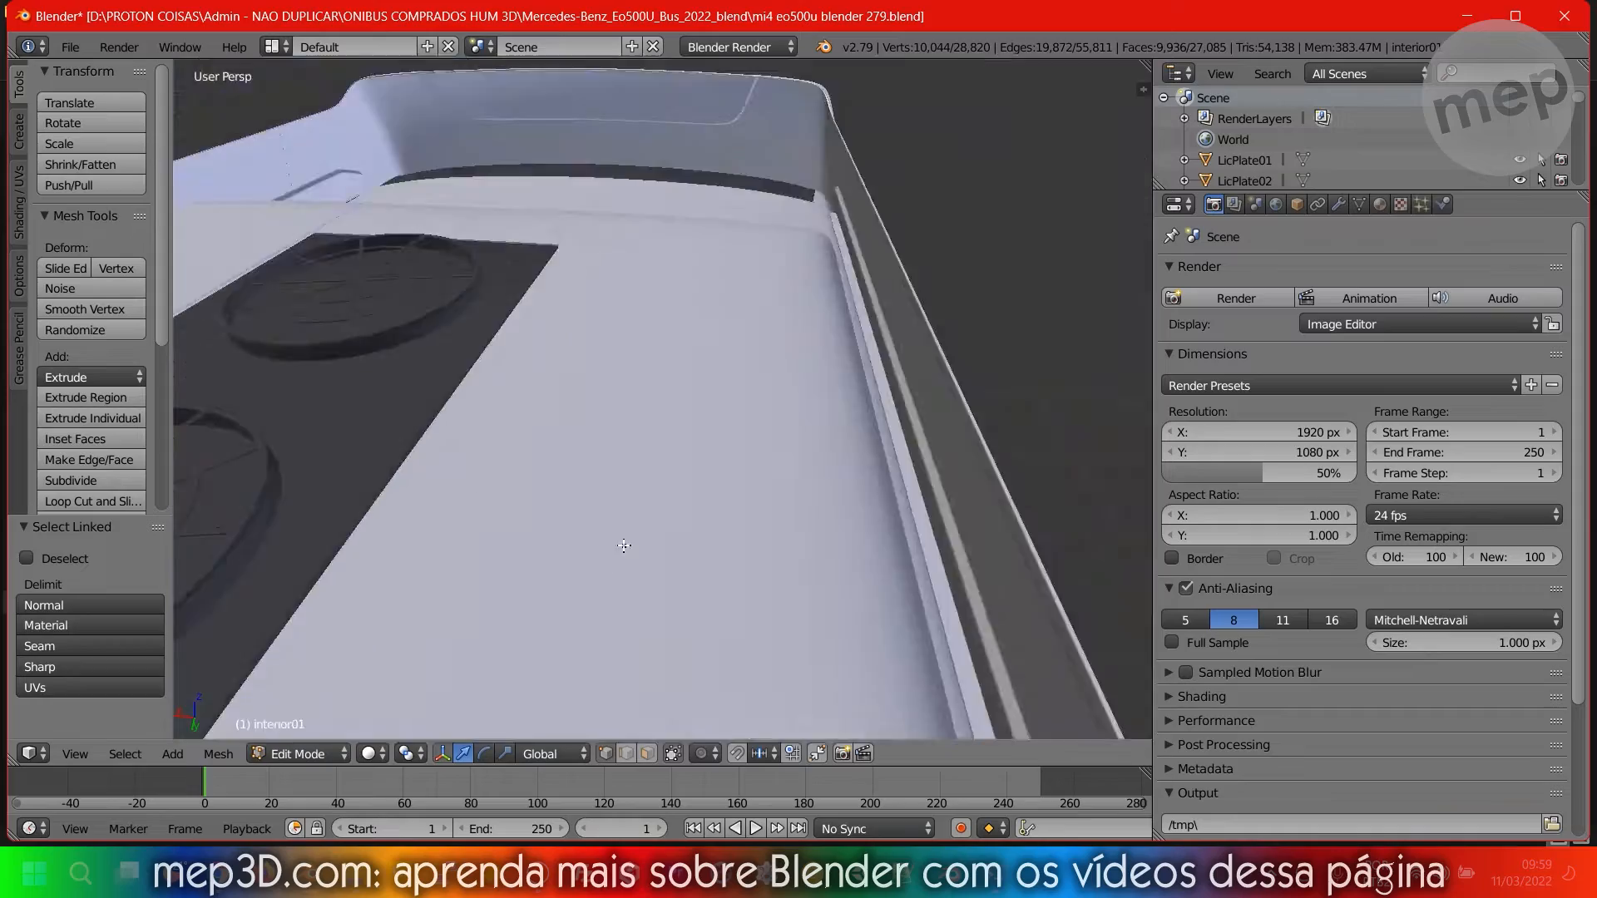
{"action": "scroll", "coordinate": [624, 546], "scroll_direction": "up", "scroll_amount": 8}
{"action": "middle_click_drag", "start_coordinate": [640, 438], "coordinate": [825, 445]}
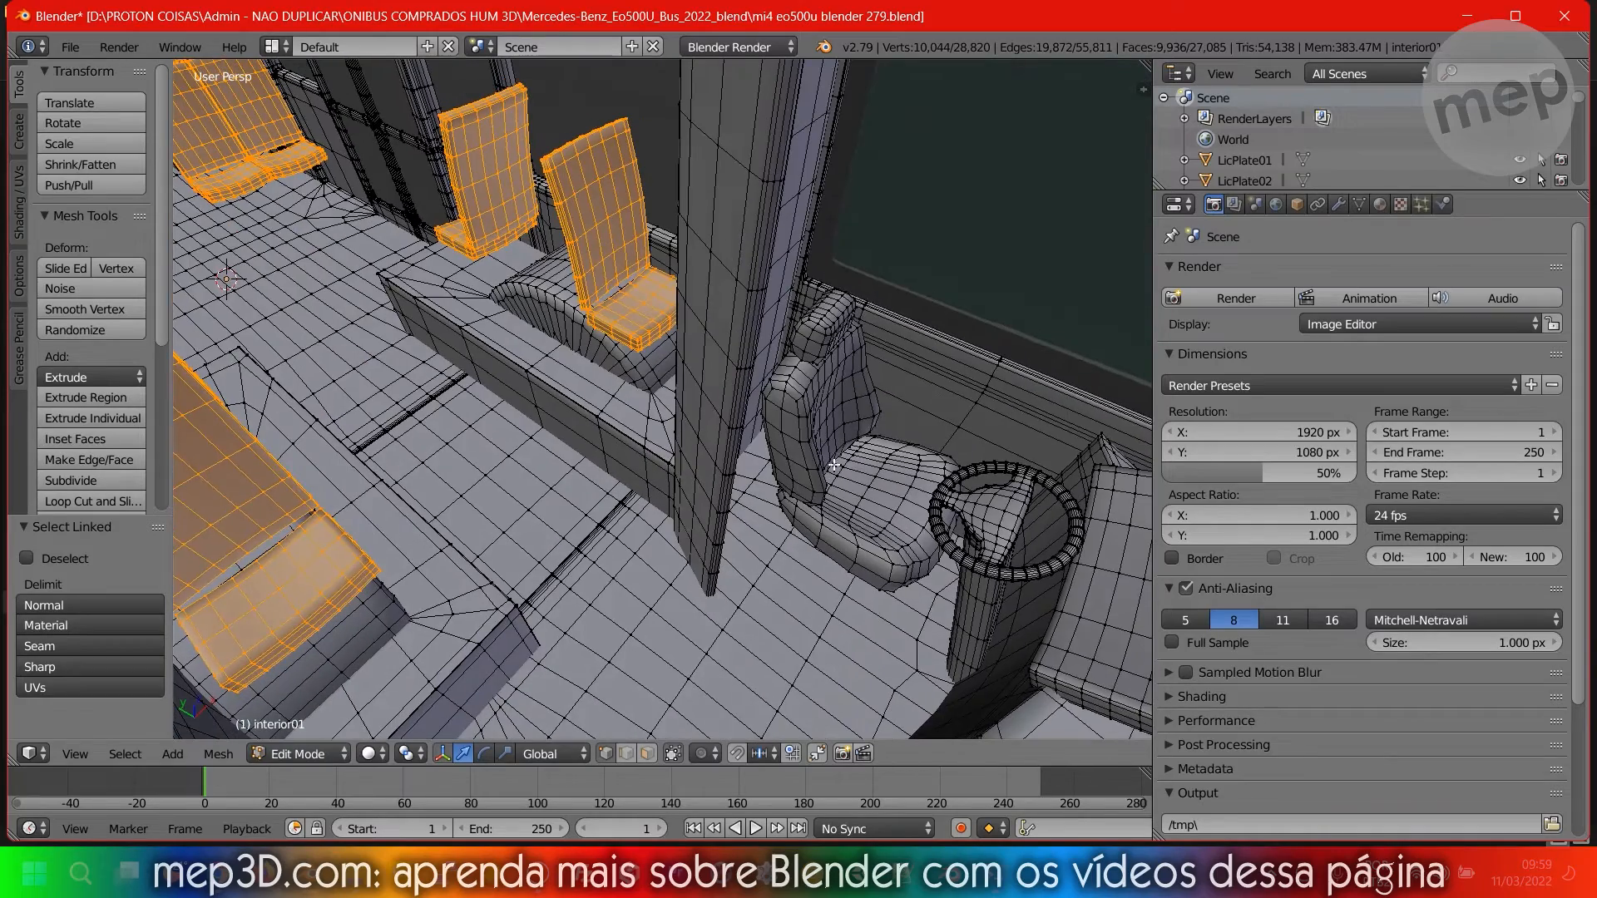
{"action": "key", "text": "l"}
{"action": "middle_click_drag", "start_coordinate": [821, 460], "coordinate": [831, 492]}
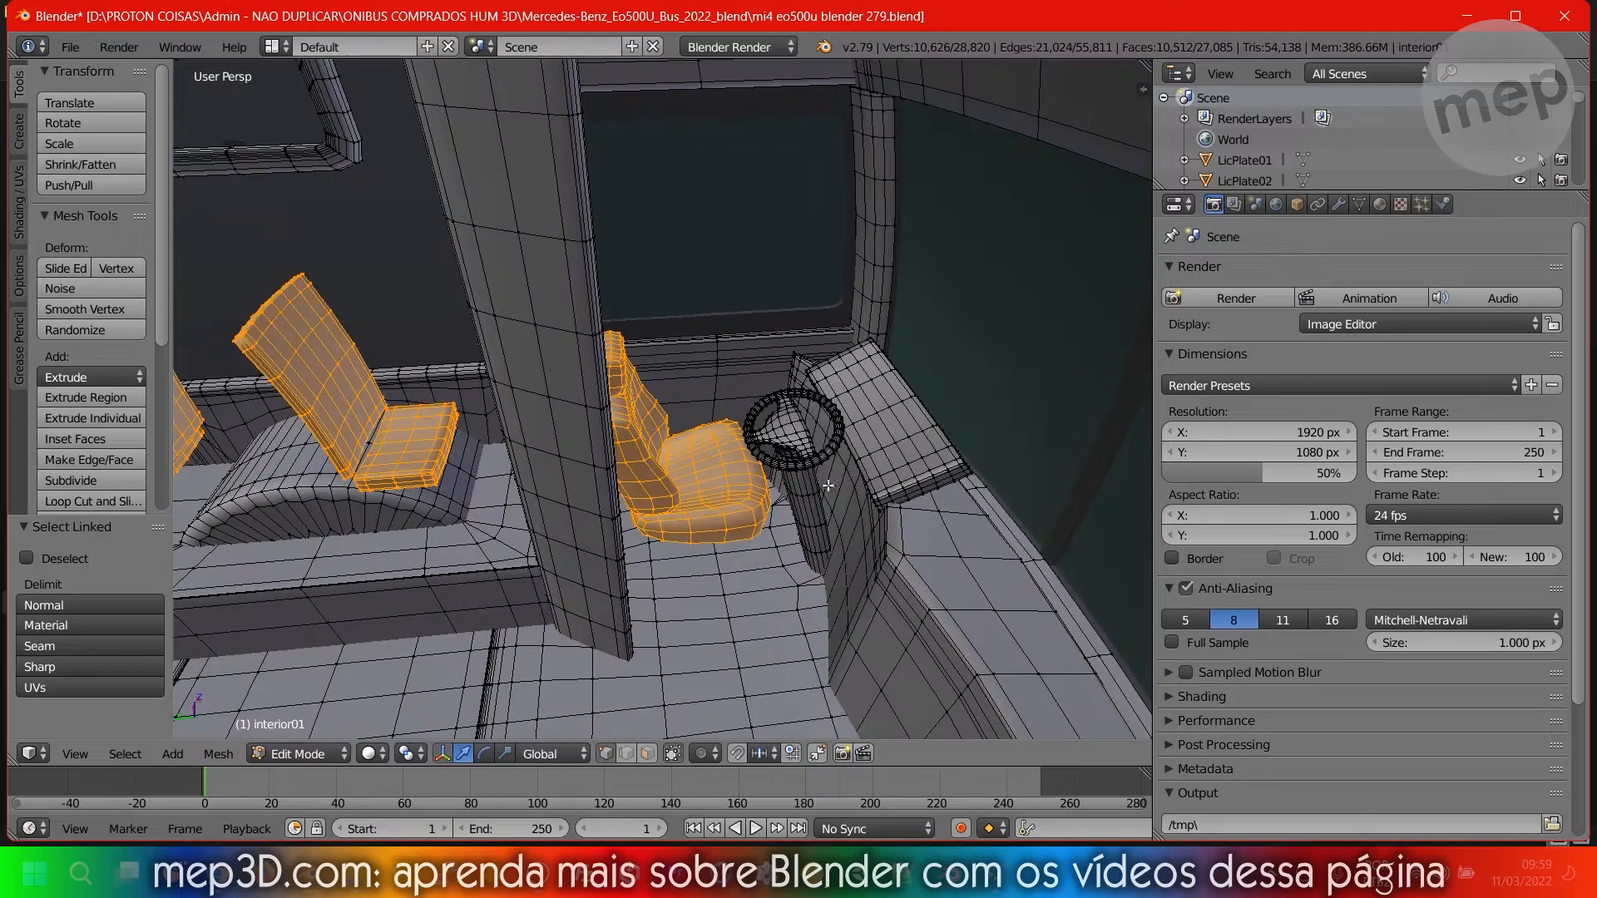
{"action": "key", "text": "l"}
{"action": "key", "text": "l"}
{"action": "middle_click_drag", "start_coordinate": [854, 551], "coordinate": [634, 435]}
{"action": "key", "text": "l"}
Separate the selected seats and driver's-area parts into a new object and check its mesh in Edit Mode.
{"action": "middle_click_drag", "start_coordinate": [735, 453], "coordinate": [624, 438]}
{"action": "key", "text": "p"}
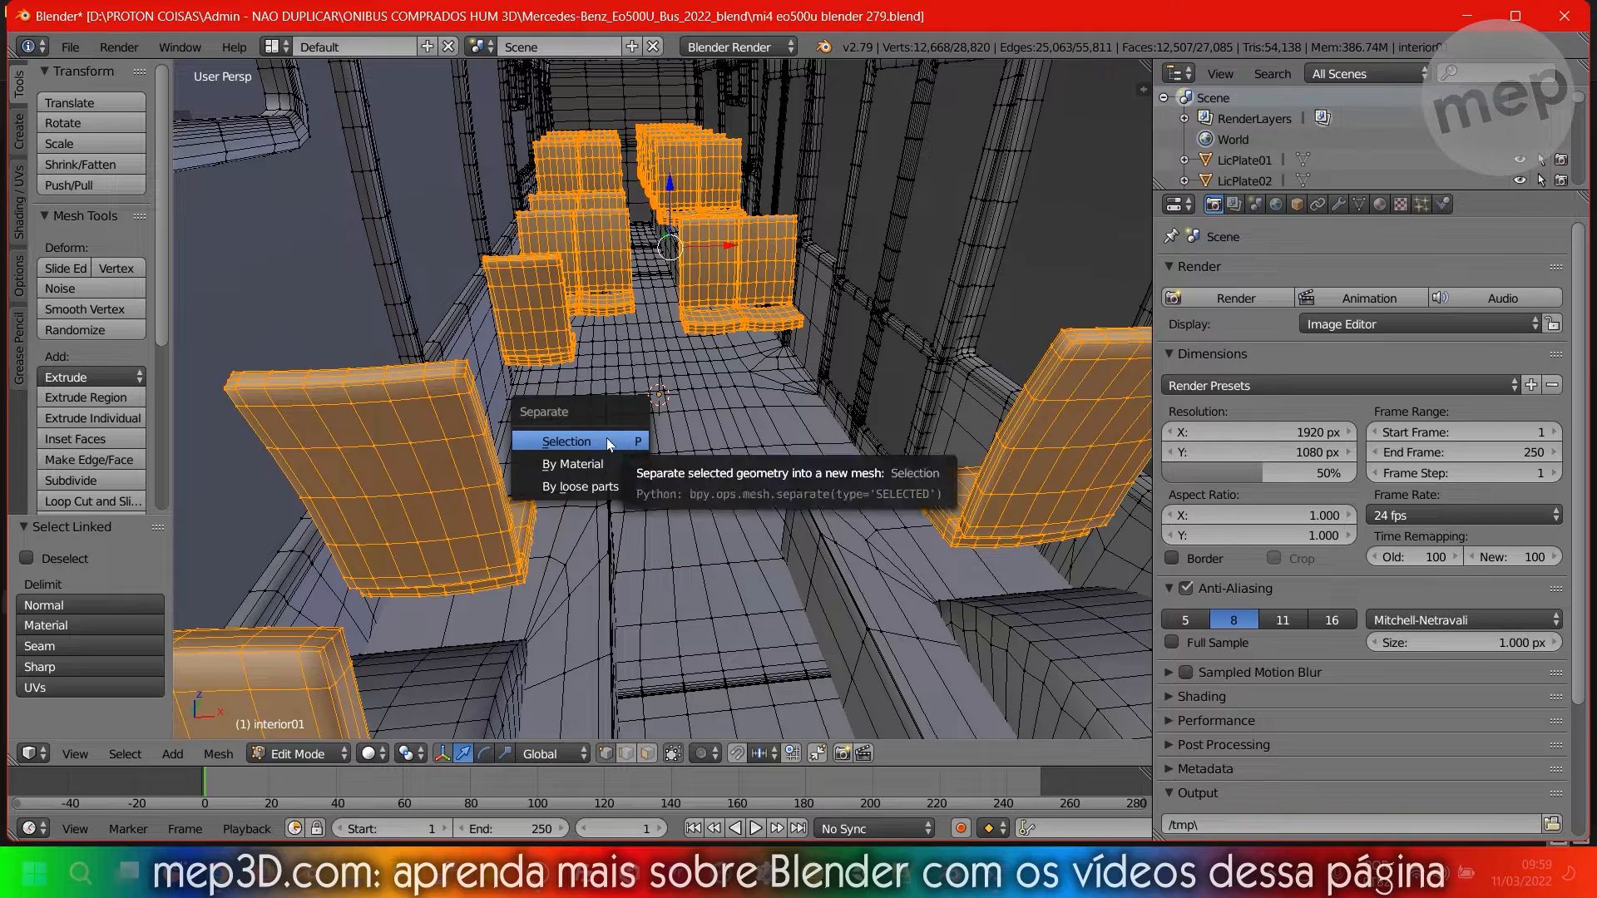
{"action": "left_click", "coordinate": [606, 438]}
{"action": "key", "text": "Tab"}
{"action": "key", "text": "a"}
{"action": "right_click", "coordinate": [596, 261]}
{"action": "key", "text": "g"}
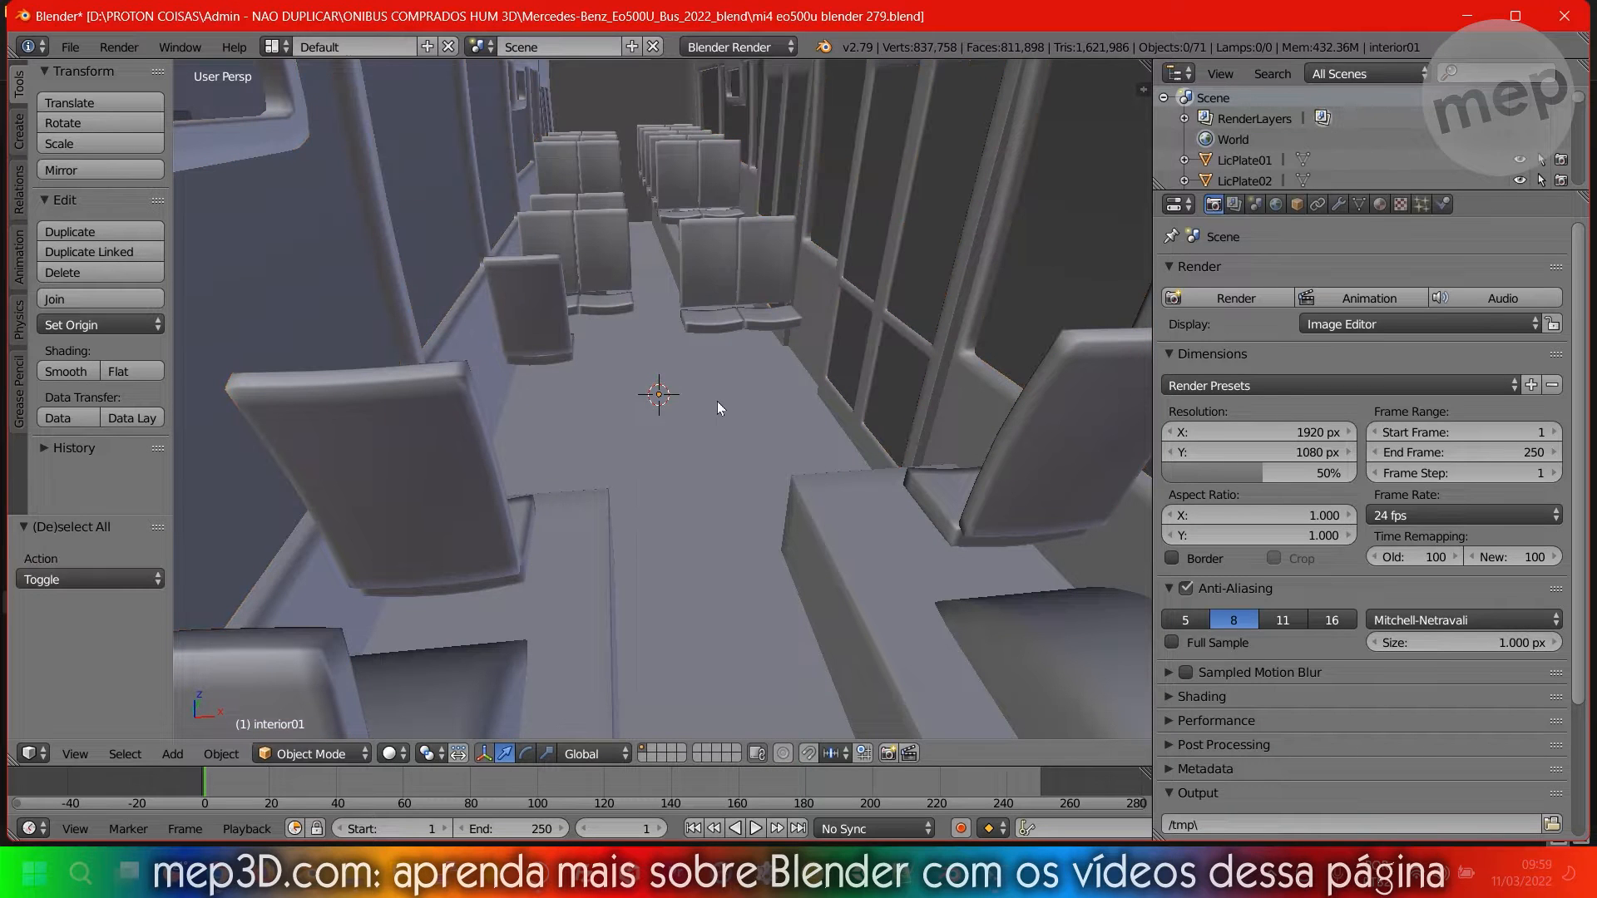
{"action": "right_click", "coordinate": [597, 391]}
{"action": "key", "text": "Tab"}
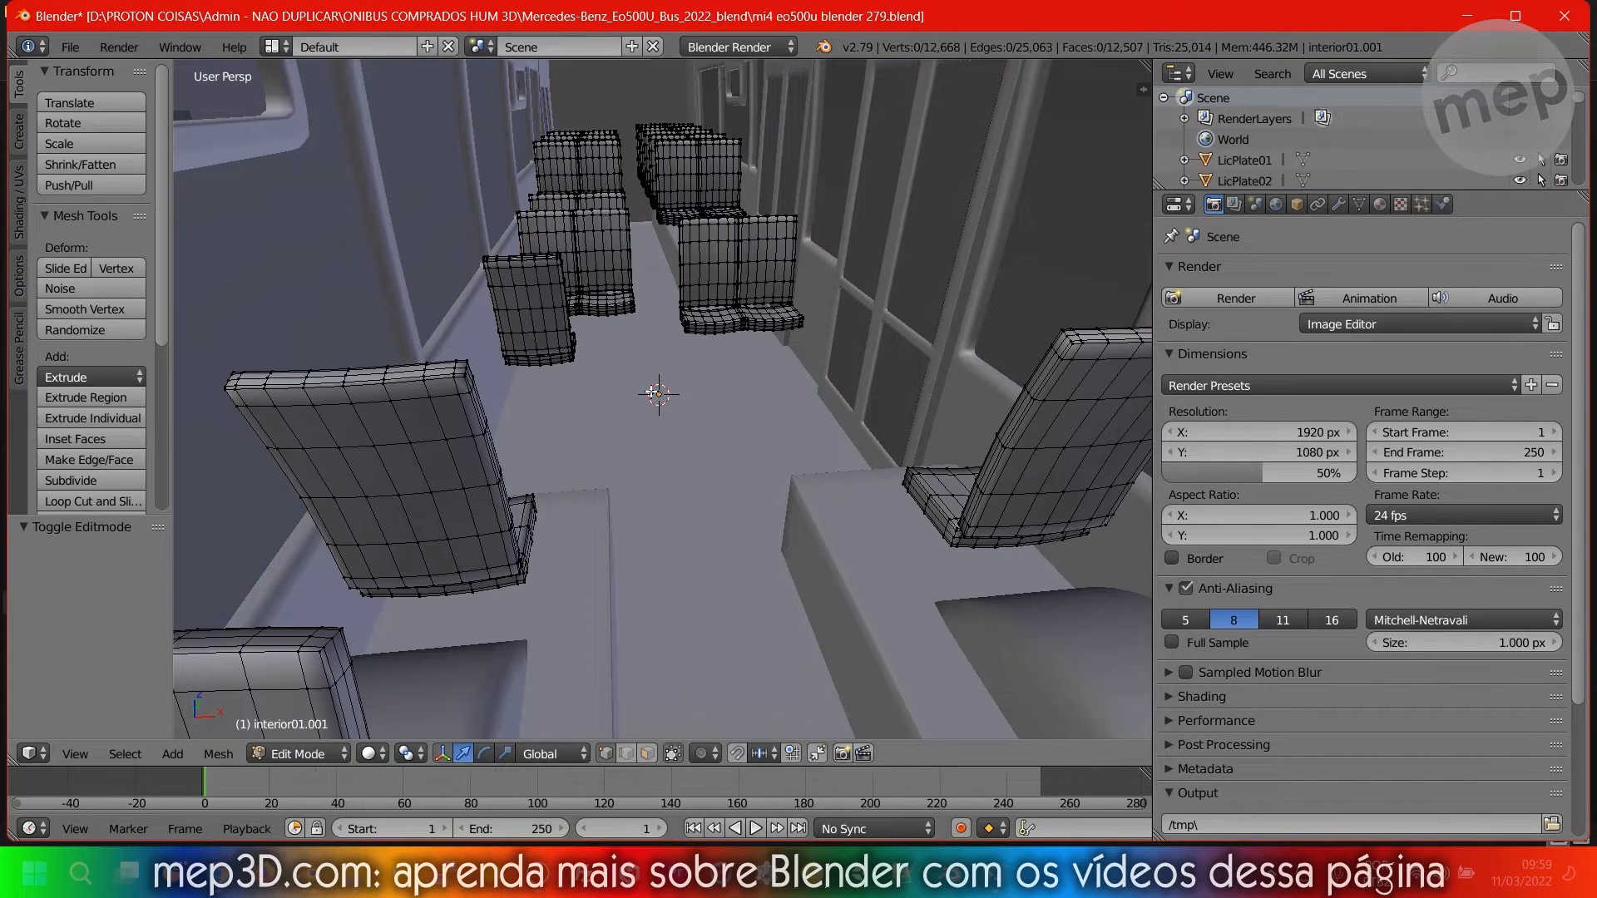
{"action": "key", "text": "Tab"}
{"action": "key", "text": "a"}
Enter Edit Mode on the remaining interior shell and select the linked aisle floor mesh.
{"action": "right_click", "coordinate": [798, 520]}
{"action": "key", "text": "Tab"}
{"action": "key", "text": "a"}
{"action": "key", "text": "a"}
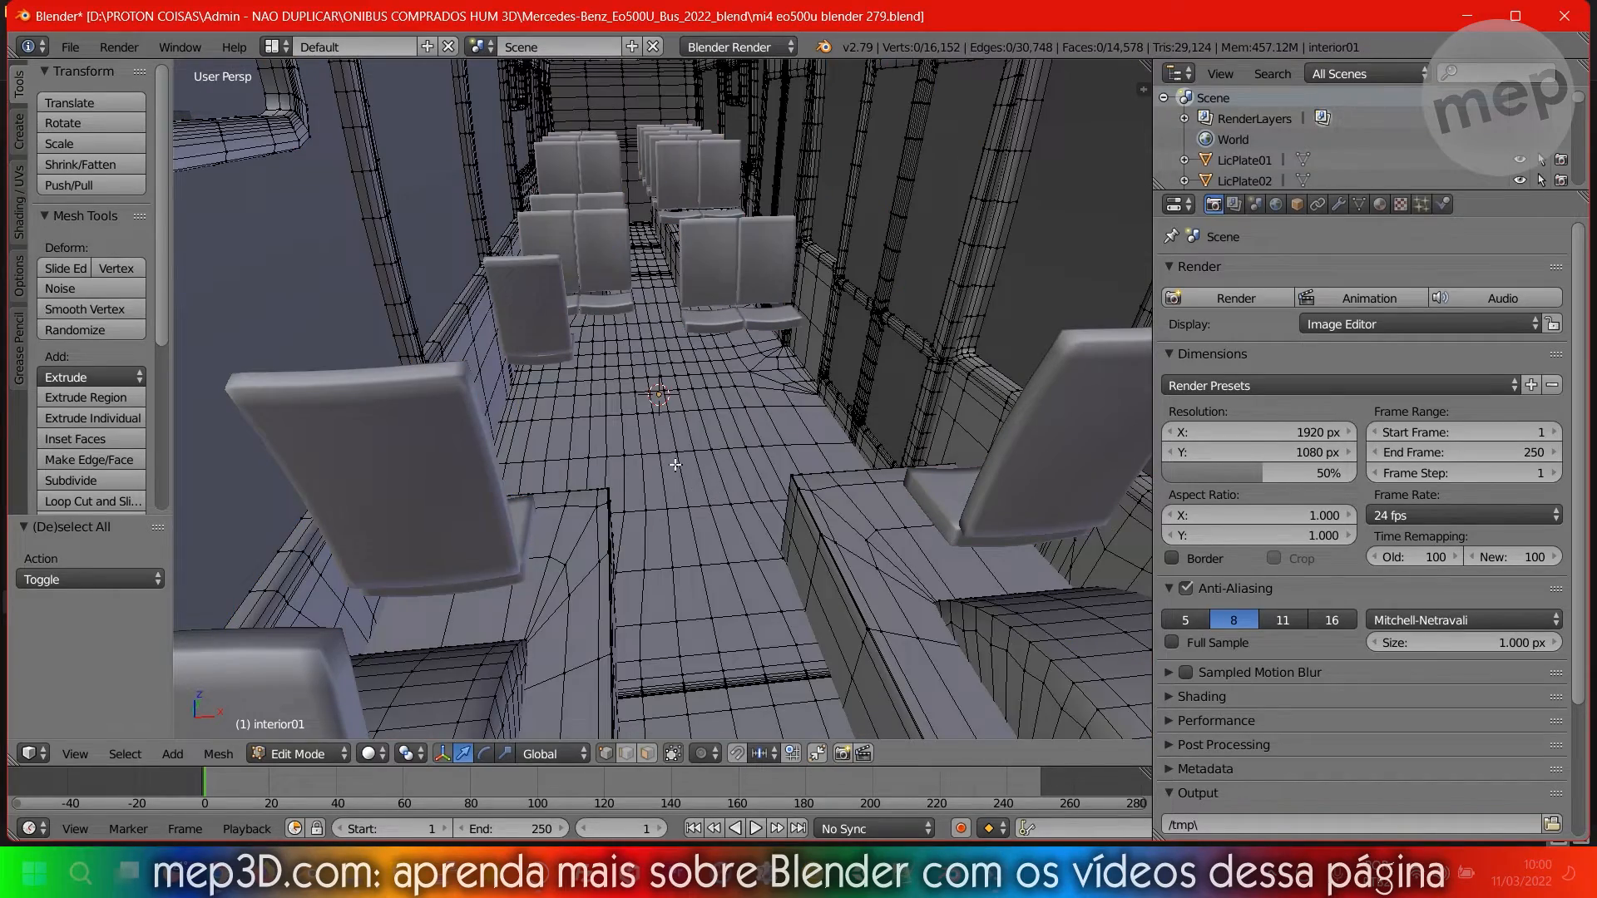
{"action": "key", "text": "l"}
{"action": "middle_click_drag", "start_coordinate": [675, 464], "coordinate": [582, 574]}
{"action": "scroll", "coordinate": [622, 536], "scroll_direction": "up", "scroll_amount": 4}
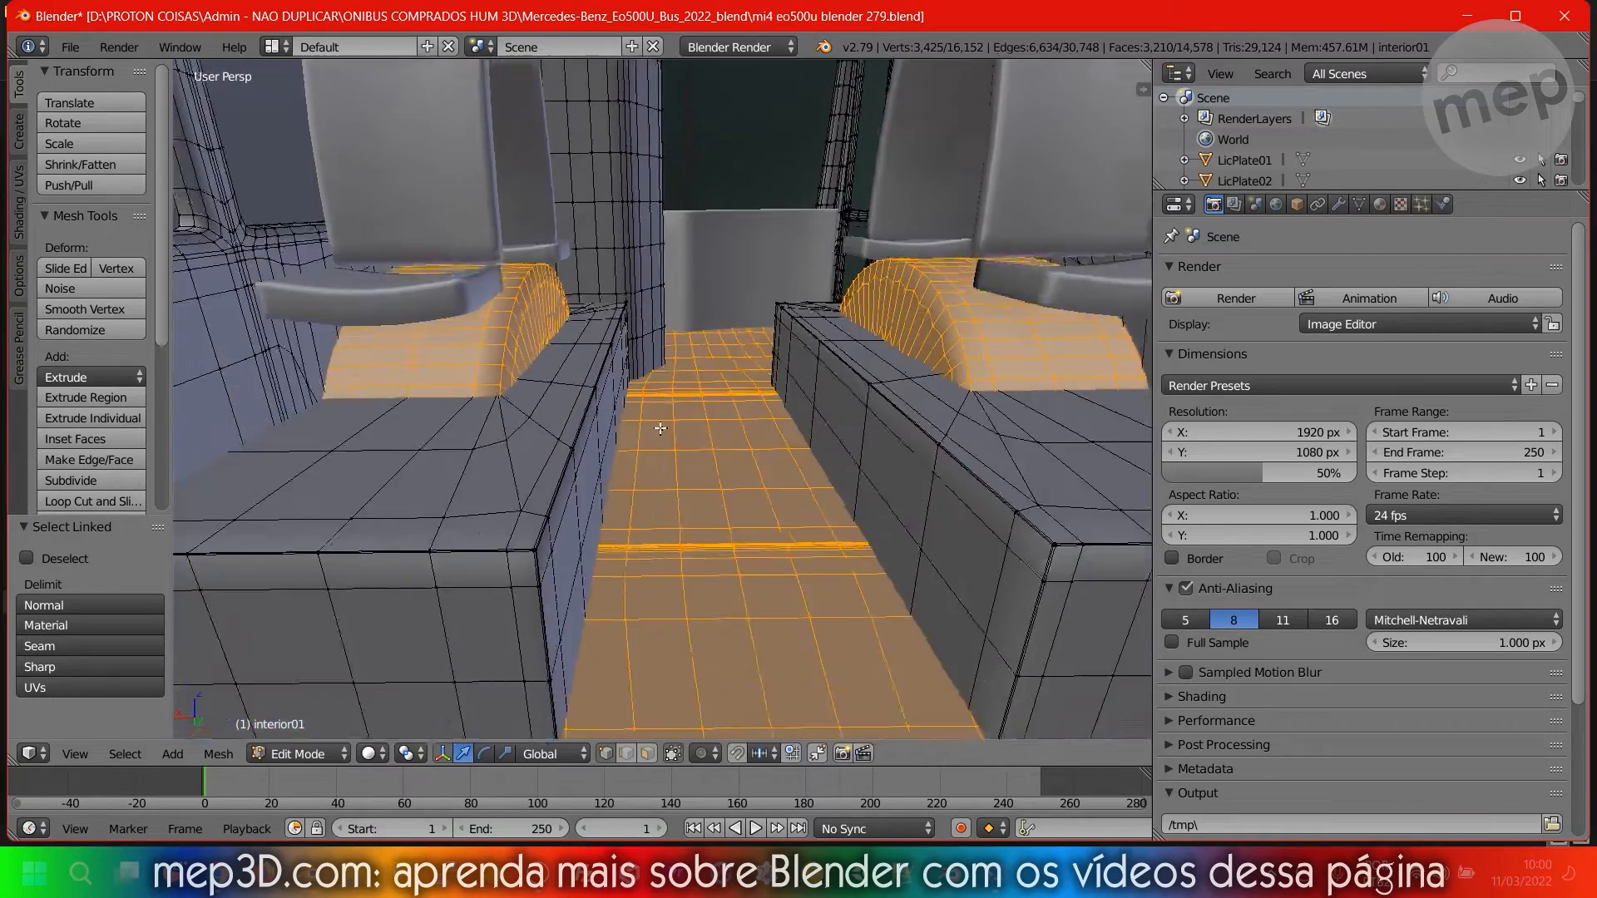
Add the linked raised seat platforms on both sides of the aisle to the floor selection.
{"action": "scroll", "coordinate": [632, 515], "scroll_direction": "down", "scroll_amount": 3}
{"action": "middle_click_drag", "start_coordinate": [650, 485], "coordinate": [607, 475]}
{"action": "middle_click_drag", "start_coordinate": [910, 432], "coordinate": [650, 474]}
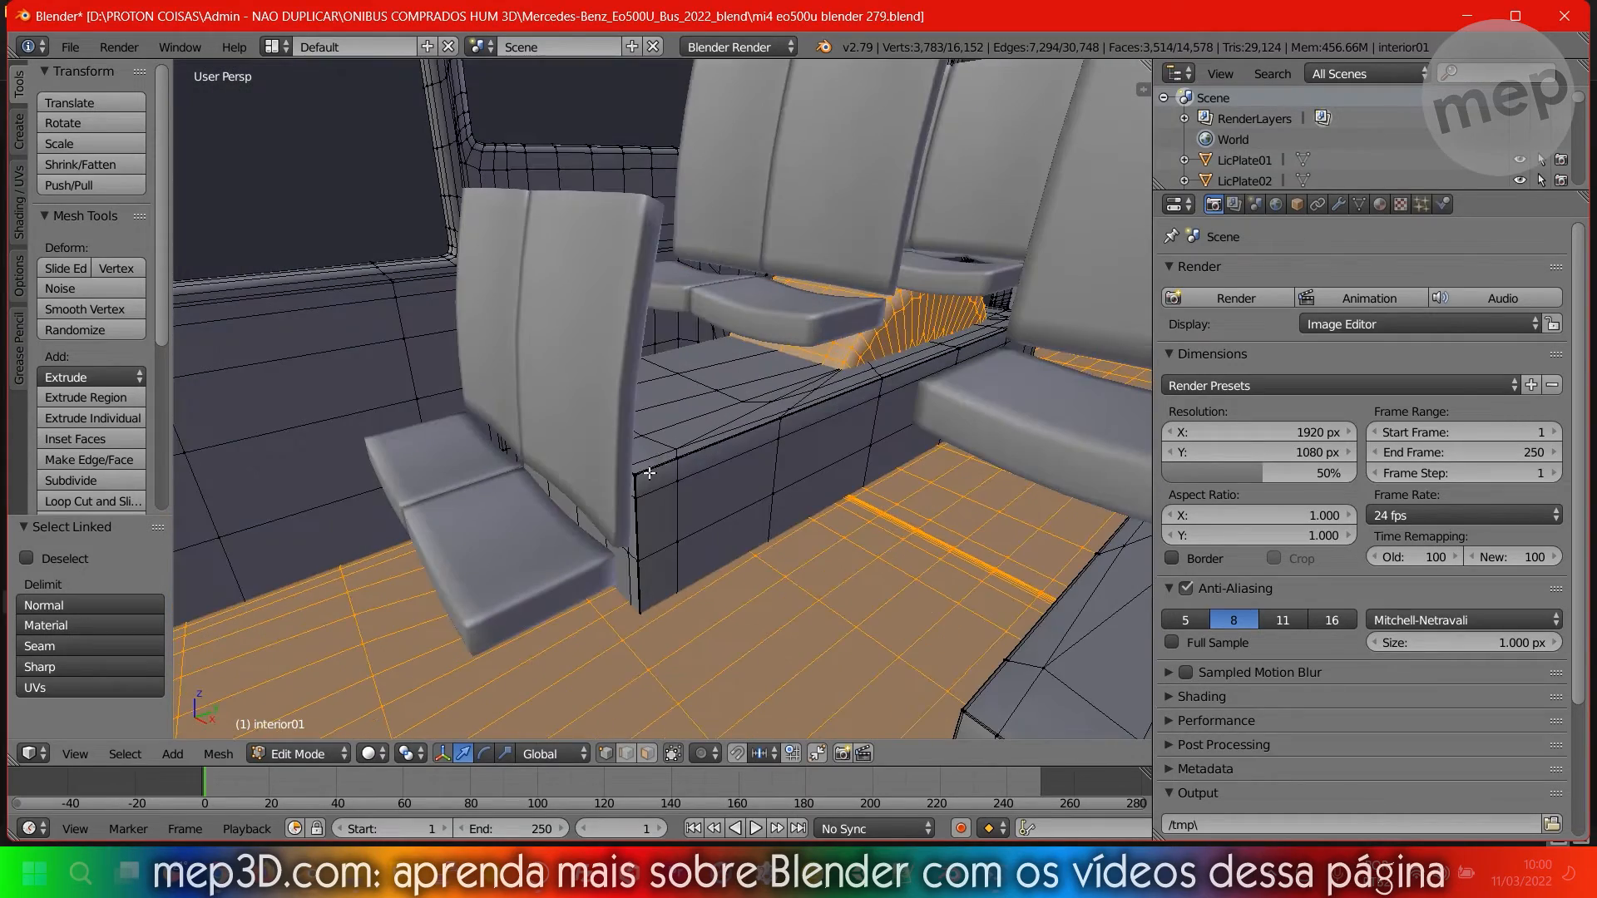
{"action": "key", "text": "l"}
{"action": "middle_click_drag", "start_coordinate": [670, 487], "coordinate": [867, 353]}
{"action": "key", "text": "l"}
{"action": "key", "text": "l"}
{"action": "middle_click_drag", "start_coordinate": [904, 228], "coordinate": [805, 419]}
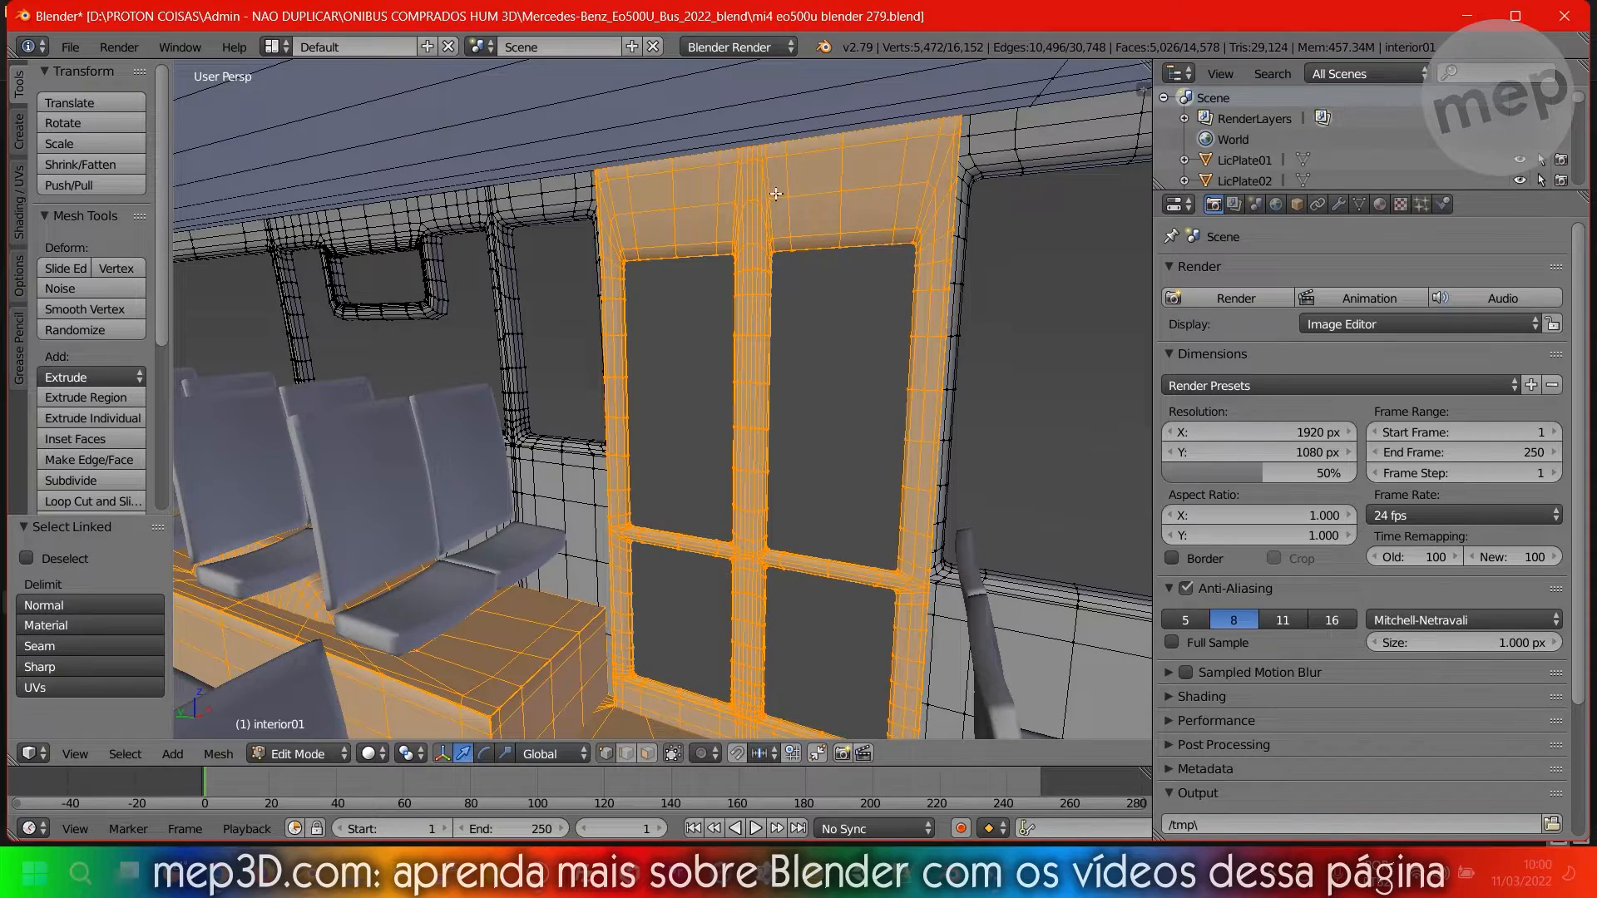
Remove the linked door frames from the selection, keeping the floor and platforms selected.
{"action": "key", "text": "shift+l"}
{"action": "mouse_move", "coordinate": [705, 447]}
{"action": "middle_mouse_down"}
{"action": "mouse_move", "coordinate": [629, 467]}
{"action": "mouse_move", "coordinate": [680, 494]}
{"action": "mouse_move", "coordinate": [517, 503]}
{"action": "mouse_move", "coordinate": [641, 485]}
{"action": "mouse_move", "coordinate": [588, 442]}
{"action": "mouse_move", "coordinate": [579, 613]}
{"action": "mouse_move", "coordinate": [472, 527]}
{"action": "mouse_move", "coordinate": [631, 491]}
{"action": "mouse_move", "coordinate": [702, 417]}
{"action": "mouse_move", "coordinate": [890, 421]}
{"action": "mouse_move", "coordinate": [706, 413]}
{"action": "mouse_move", "coordinate": [860, 500]}
{"action": "mouse_move", "coordinate": [750, 482]}
{"action": "middle_mouse_up"}
{"action": "key", "text": "z"}
{"action": "key", "text": "z"}
{"action": "key", "text": "z"}
{"action": "key", "text": "z"}
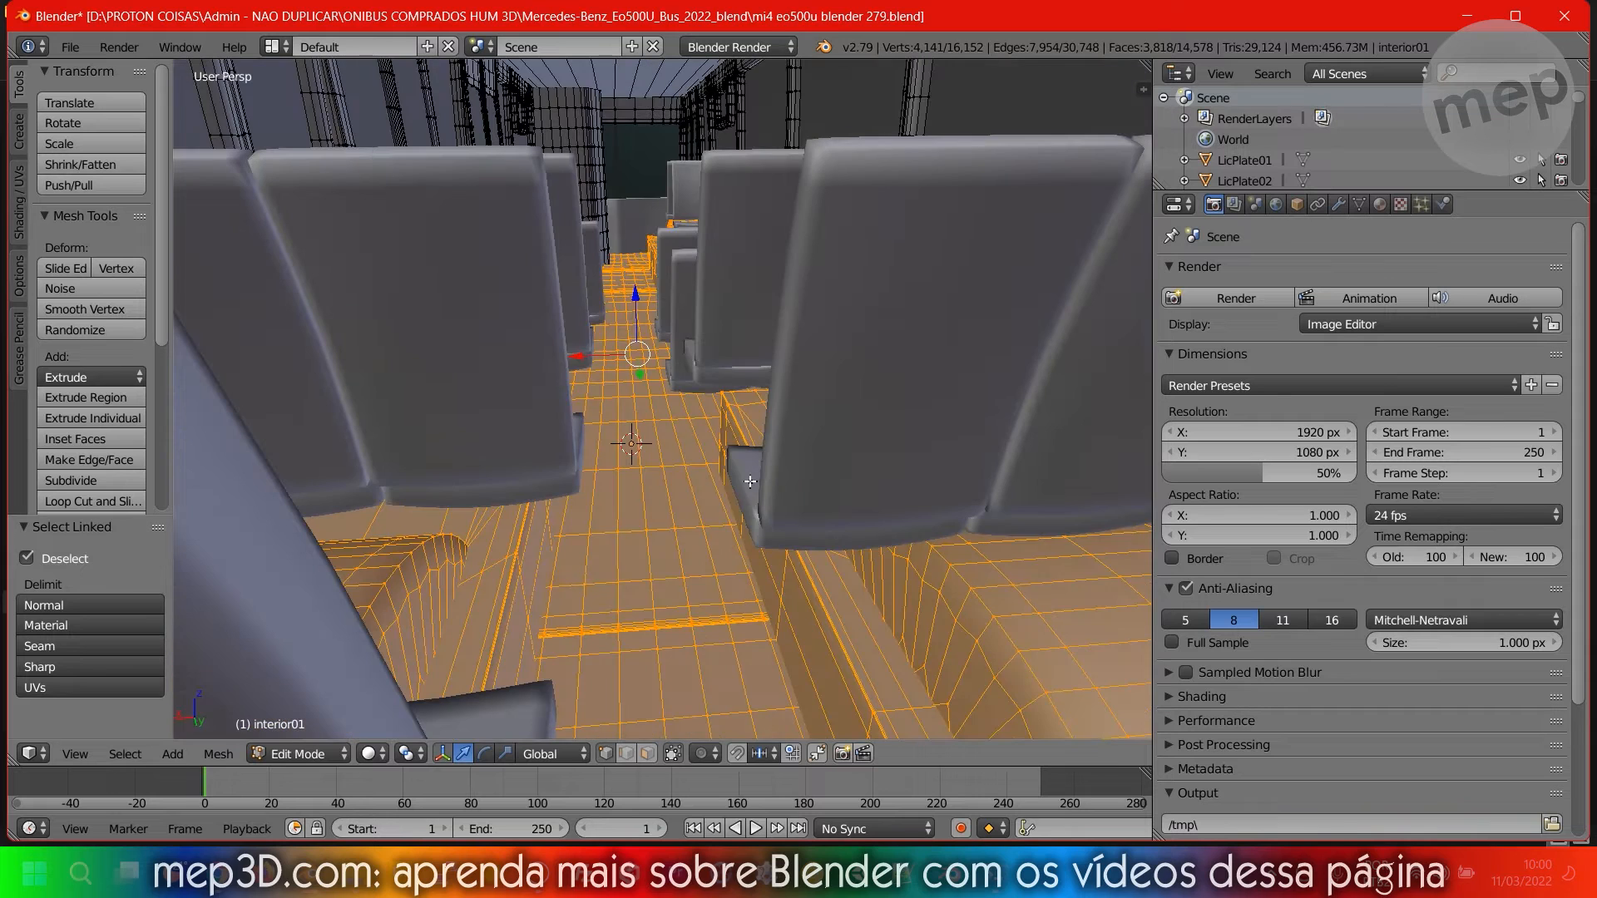
Separate the selected floor and platforms into a new object and return to Object Mode with nothing selected.
{"action": "key", "text": "p"}
{"action": "left_click", "coordinate": [732, 482]}
{"action": "key", "text": "Tab"}
{"action": "key", "text": "a"}
Reopen the interior shell in Edit Mode and select only its linked ceiling mesh.
{"action": "middle_click_drag", "start_coordinate": [745, 382], "coordinate": [652, 244]}
{"action": "key", "text": "Tab"}
{"action": "key", "text": "a"}
{"action": "key", "text": "a"}
{"action": "key", "text": "l"}
{"action": "middle_click_drag", "start_coordinate": [622, 261], "coordinate": [703, 401]}
{"action": "middle_click_drag", "start_coordinate": [842, 410], "coordinate": [591, 441], "text": "shift"}
{"action": "scroll", "coordinate": [591, 441], "scroll_direction": "down", "scroll_amount": 8}
{"action": "scroll", "coordinate": [628, 425], "scroll_direction": "up", "scroll_amount": 3}
{"action": "middle_click_drag", "start_coordinate": [820, 428], "coordinate": [382, 442]}
{"action": "scroll", "coordinate": [628, 425], "scroll_direction": "up", "scroll_amount": 2}
Separate the selected ceiling into a new object and return to Object Mode with nothing selected.
{"action": "key", "text": "x"}
{"action": "key", "text": "Escape"}
{"action": "key", "text": "p"}
{"action": "left_click", "coordinate": [763, 423]}
{"action": "key", "text": "Tab"}
{"action": "key", "text": "a"}
{"action": "scroll", "coordinate": [382, 443], "scroll_direction": "up", "scroll_amount": 3}
{"action": "middle_click_drag", "start_coordinate": [583, 327], "coordinate": [633, 426]}
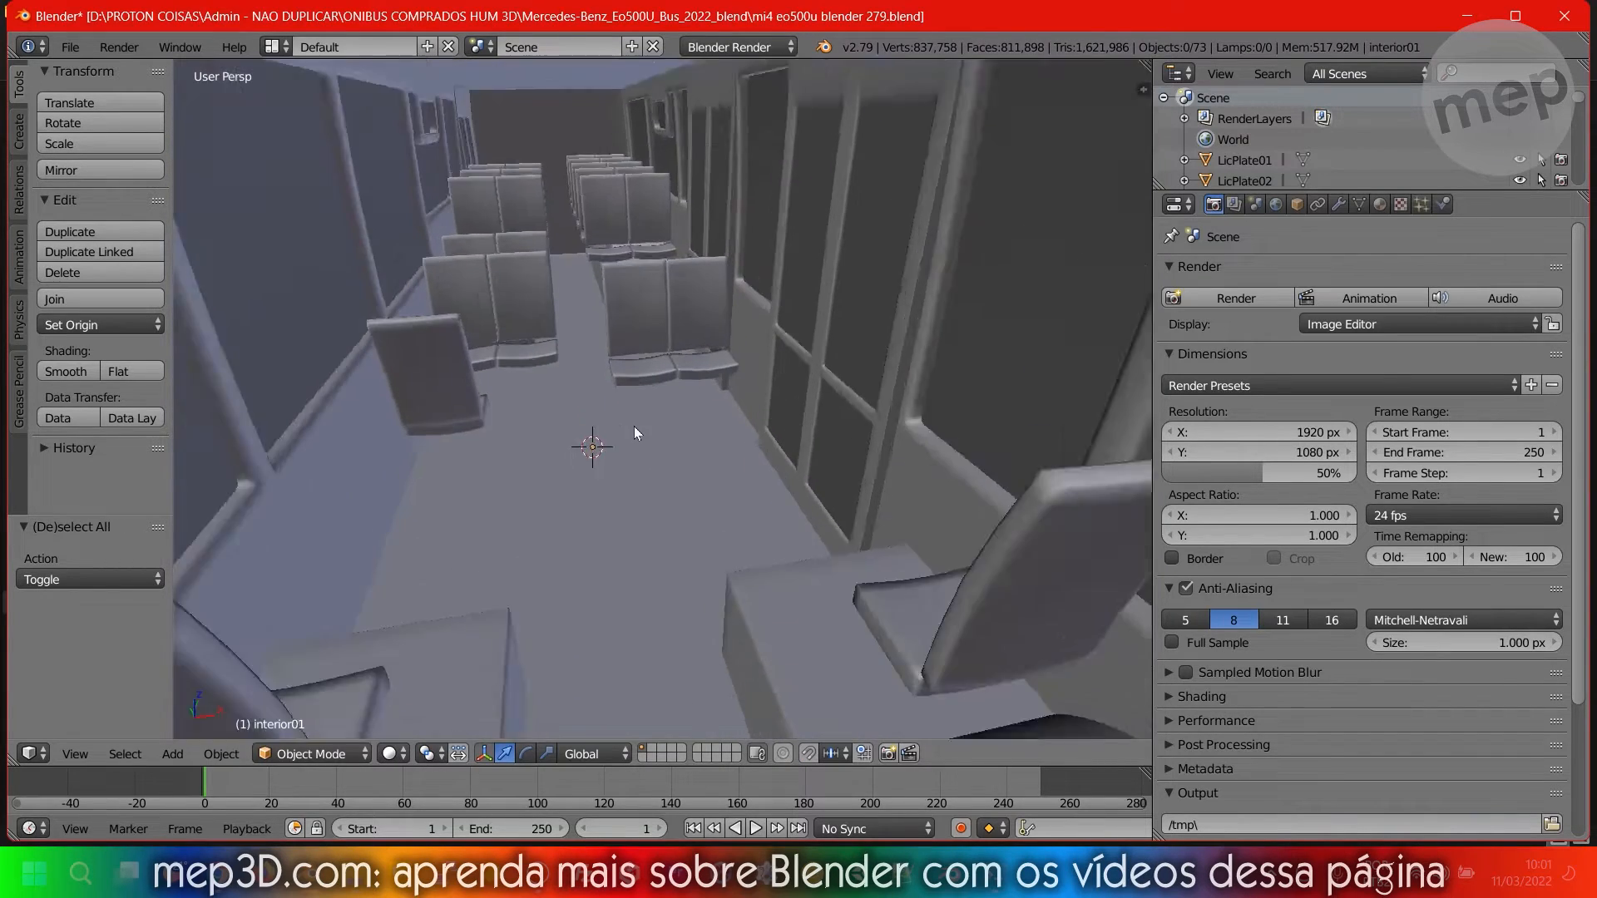
Select the separated floor object and show its material settings.
{"action": "right_click", "coordinate": [634, 426]}
{"action": "key", "text": "Tab"}
{"action": "key", "text": "Tab"}
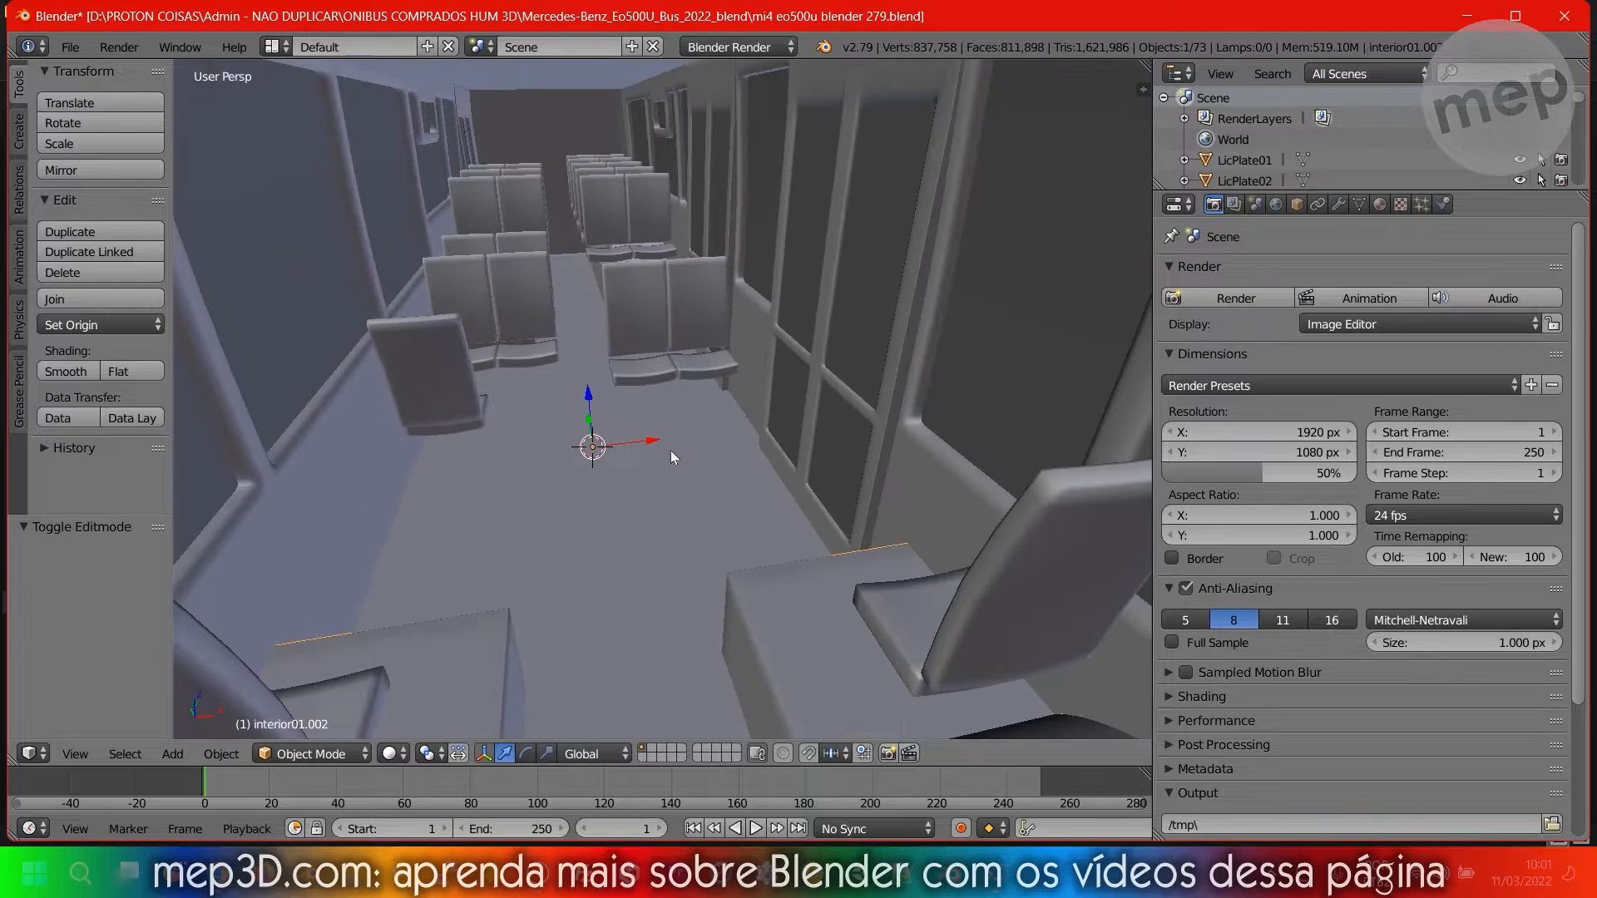
{"action": "middle_click_drag", "start_coordinate": [673, 457], "coordinate": [657, 439]}
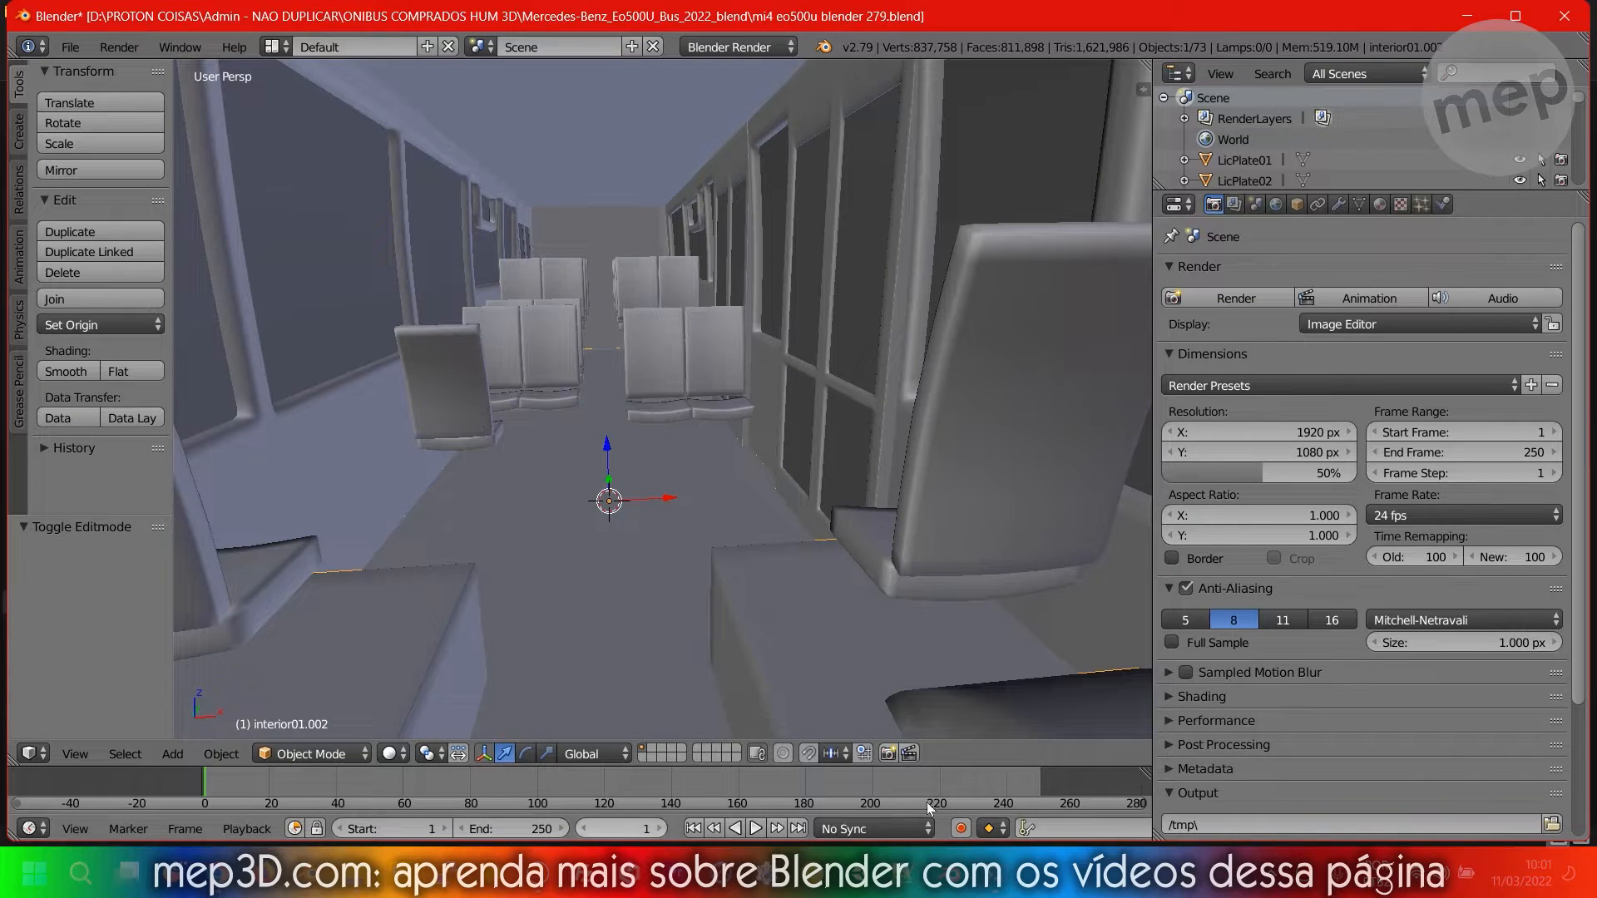
{"action": "left_click", "coordinate": [1380, 205]}
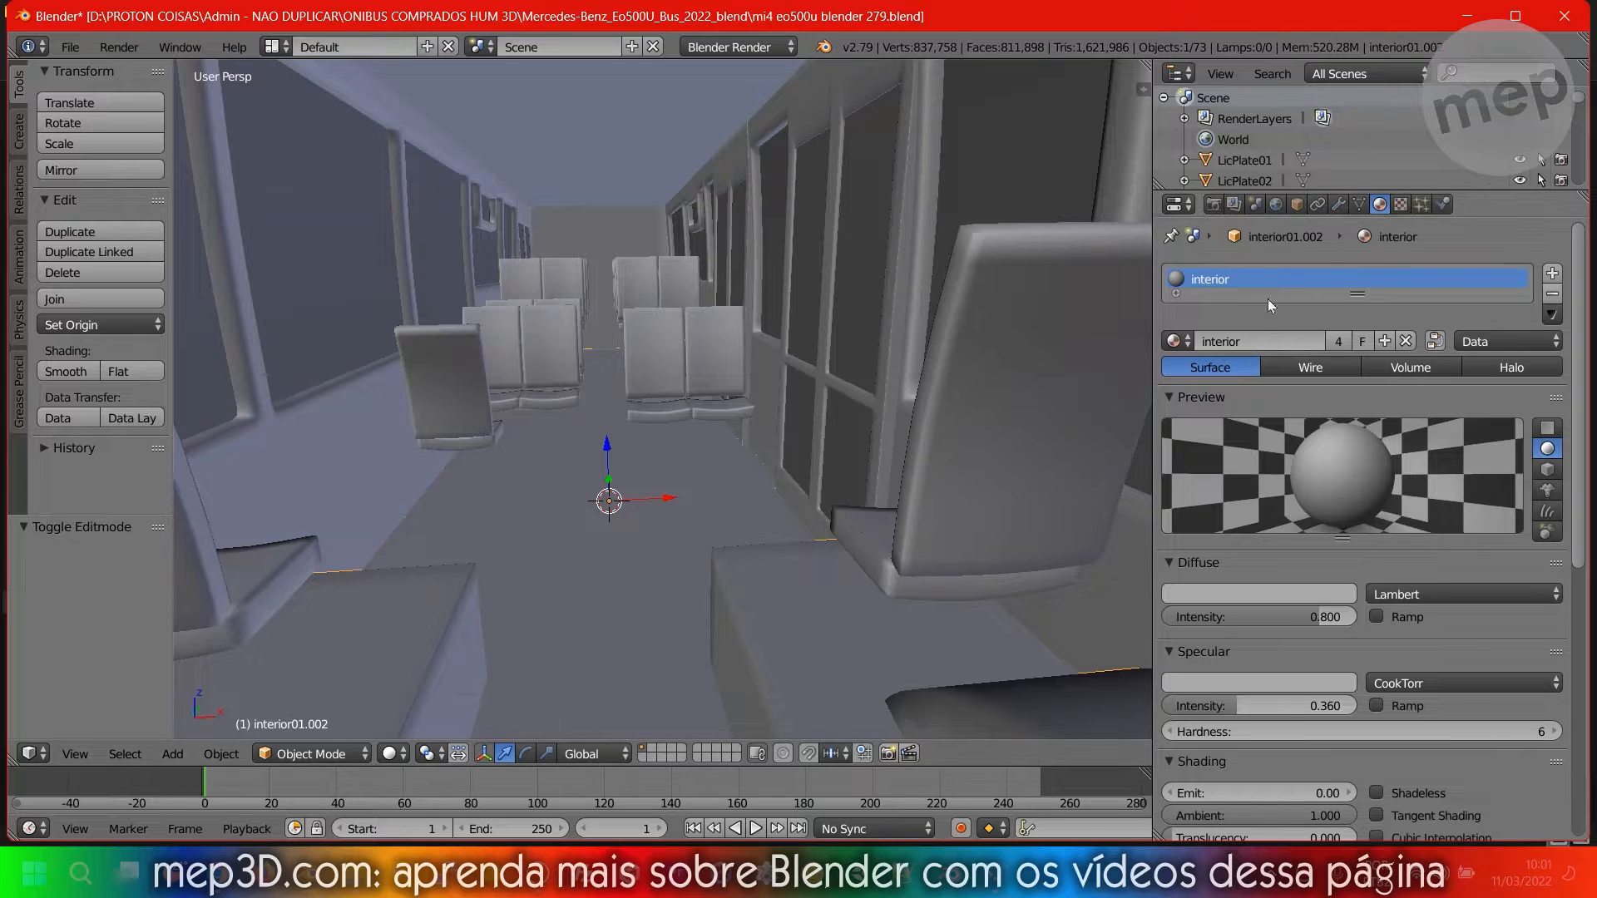
Replace the seats' material with a new one named bancos and set its diffuse colour to blue (R 0.025, G 0.024, B 0.800).
{"action": "middle_click_drag", "start_coordinate": [932, 326], "coordinate": [802, 407]}
{"action": "right_click", "coordinate": [911, 445]}
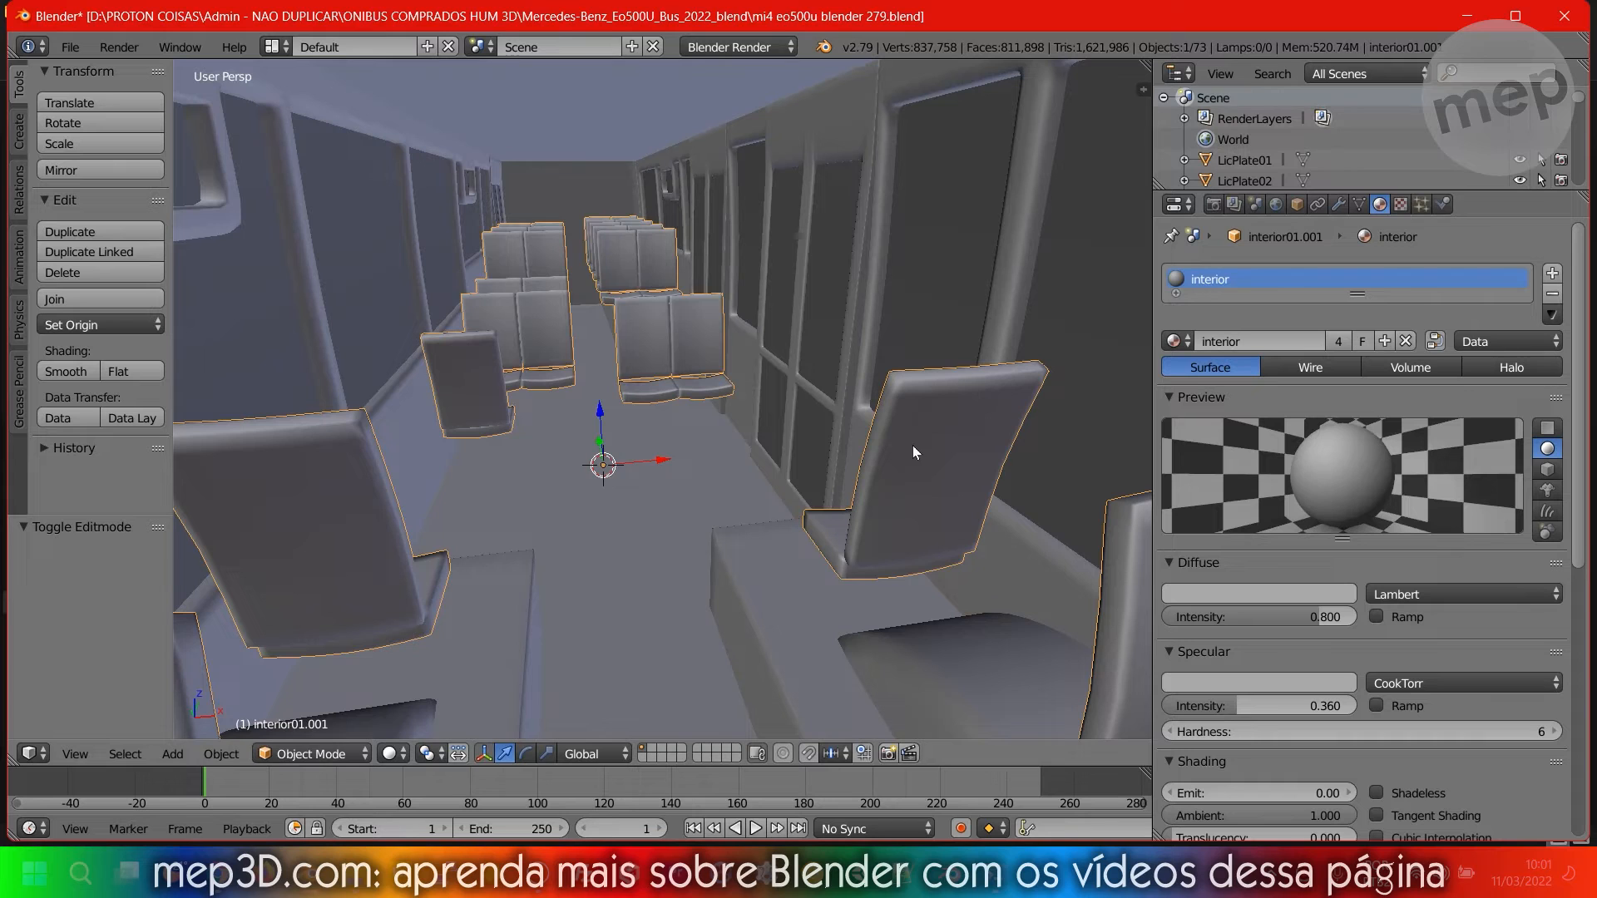
{"action": "left_click", "coordinate": [1550, 297]}
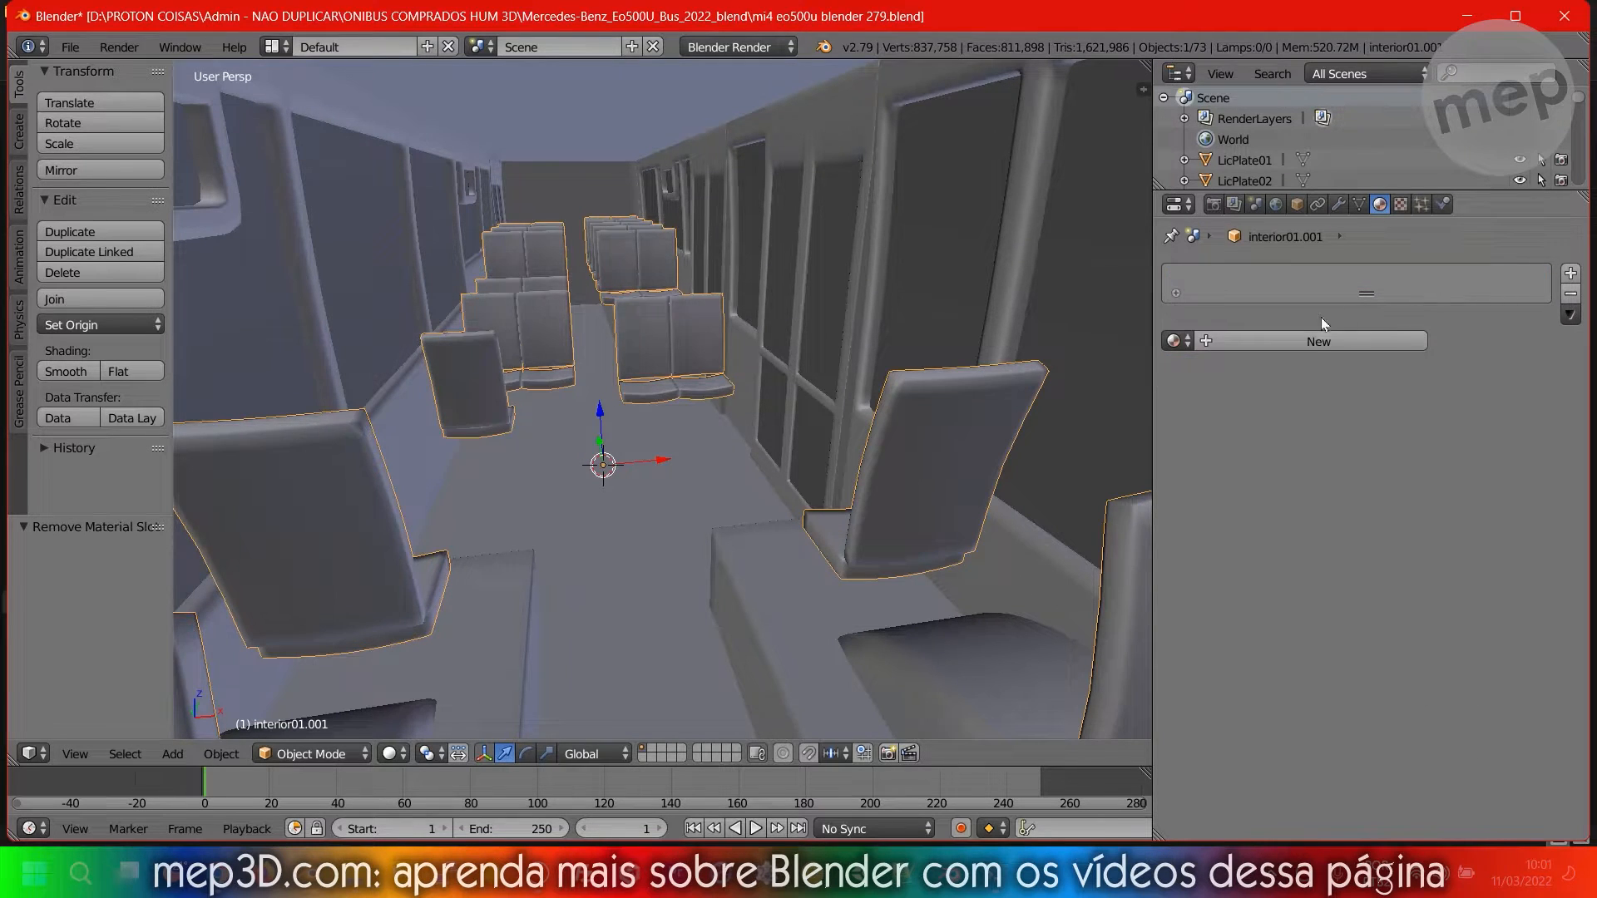
{"action": "left_click", "coordinate": [1311, 341]}
{"action": "type", "text": "b"}
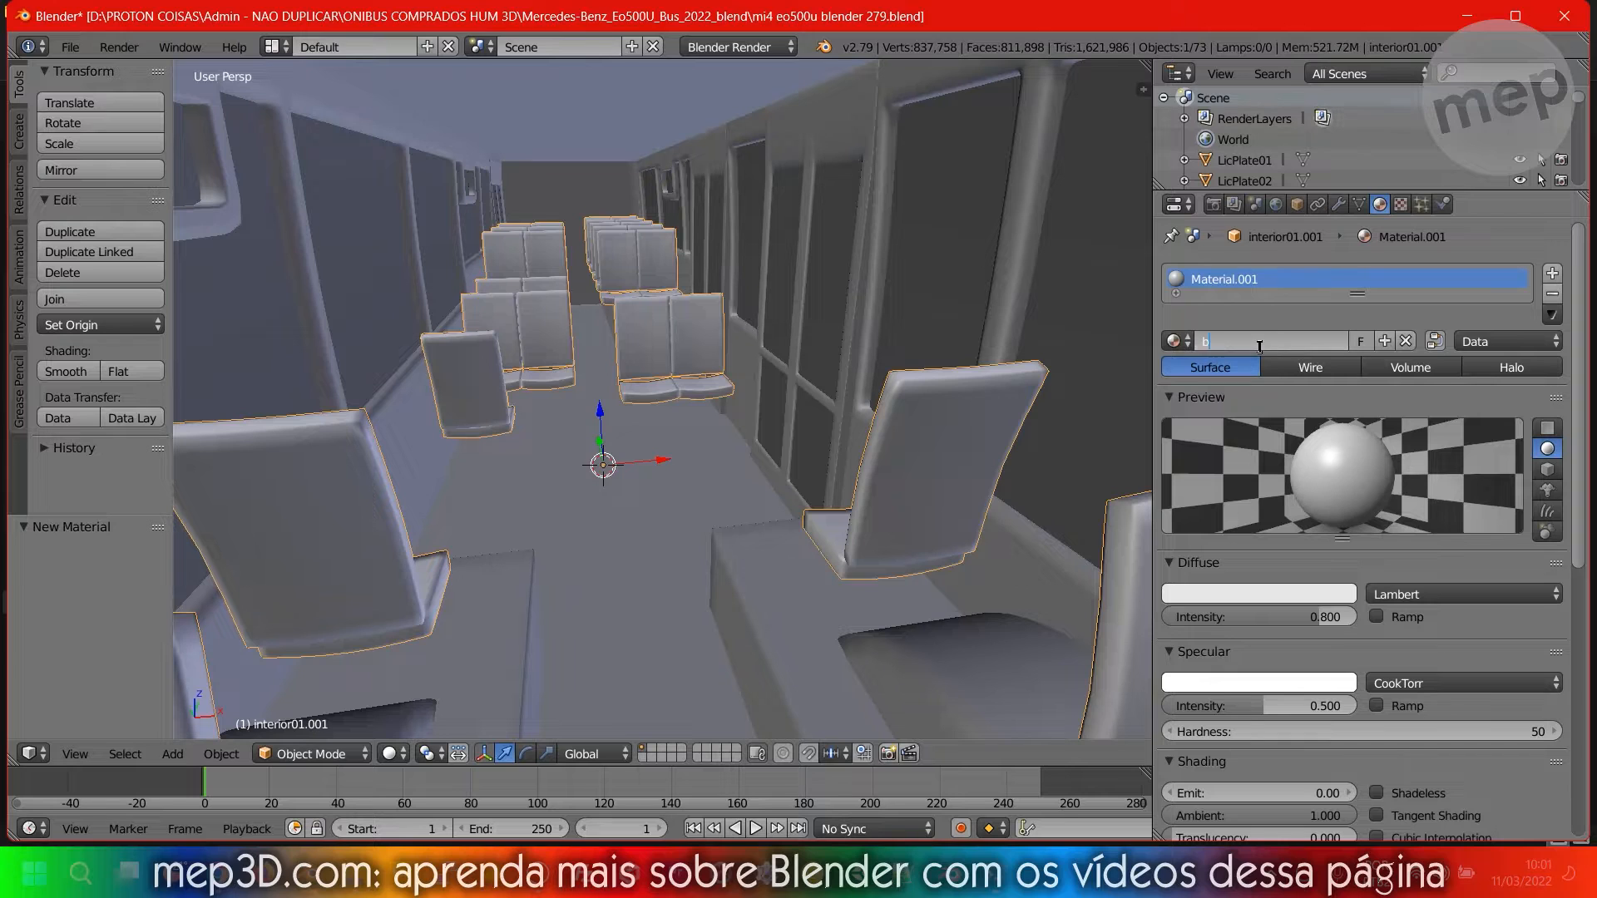
{"action": "type", "text": "ancos"}
{"action": "key", "text": "Return"}
{"action": "left_click", "coordinate": [1274, 591]}
{"action": "mouse_move", "coordinate": [1309, 360]}
{"action": "left_mouse_down"}
{"action": "mouse_move", "coordinate": [1294, 367]}
{"action": "mouse_move", "coordinate": [1308, 361]}
{"action": "left_mouse_up"}
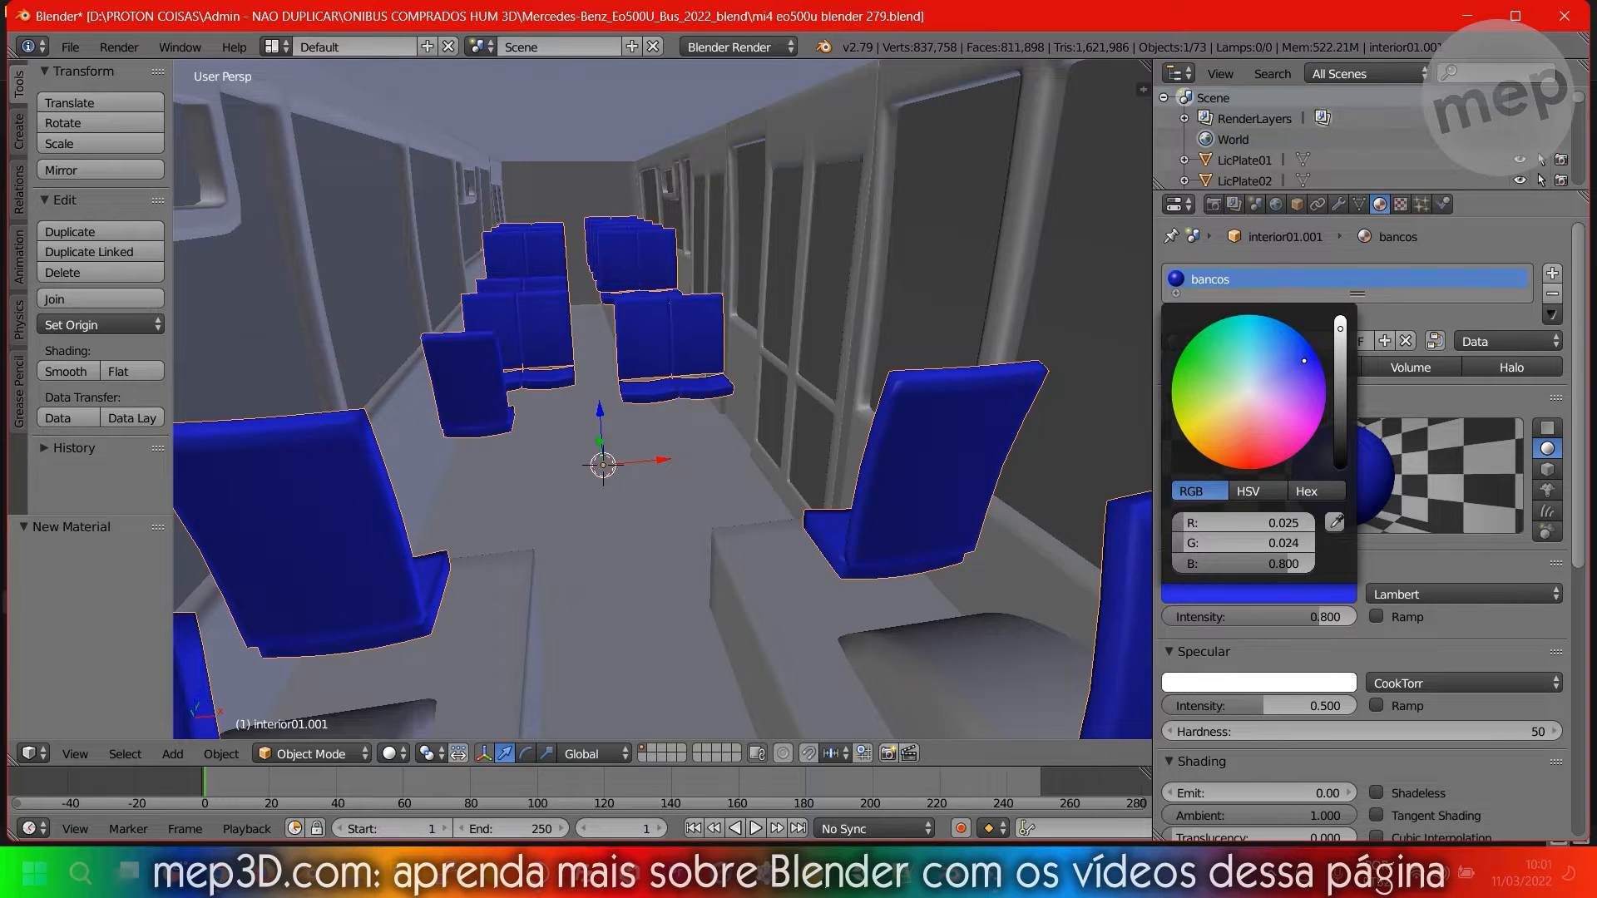
Replace the floor object's material with a new one named piso and darken its diffuse colour to near black.
{"action": "middle_click_drag", "start_coordinate": [1031, 398], "coordinate": [1134, 400]}
{"action": "middle_click_drag", "start_coordinate": [873, 368], "coordinate": [786, 386]}
{"action": "right_click", "coordinate": [786, 387]}
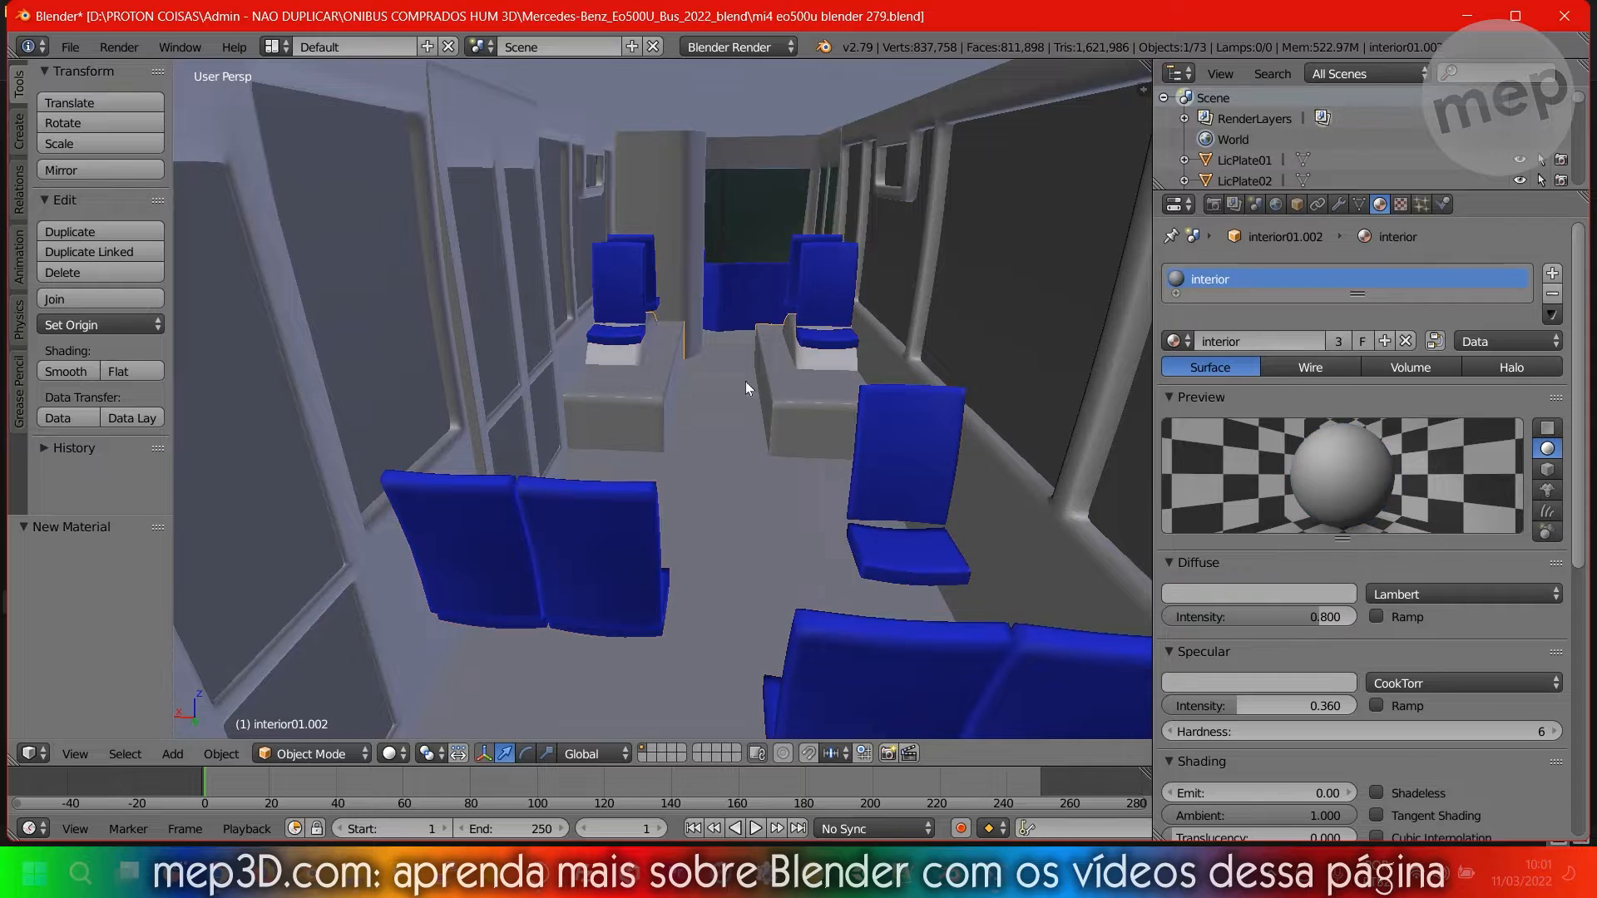
{"action": "left_click", "coordinate": [1552, 294]}
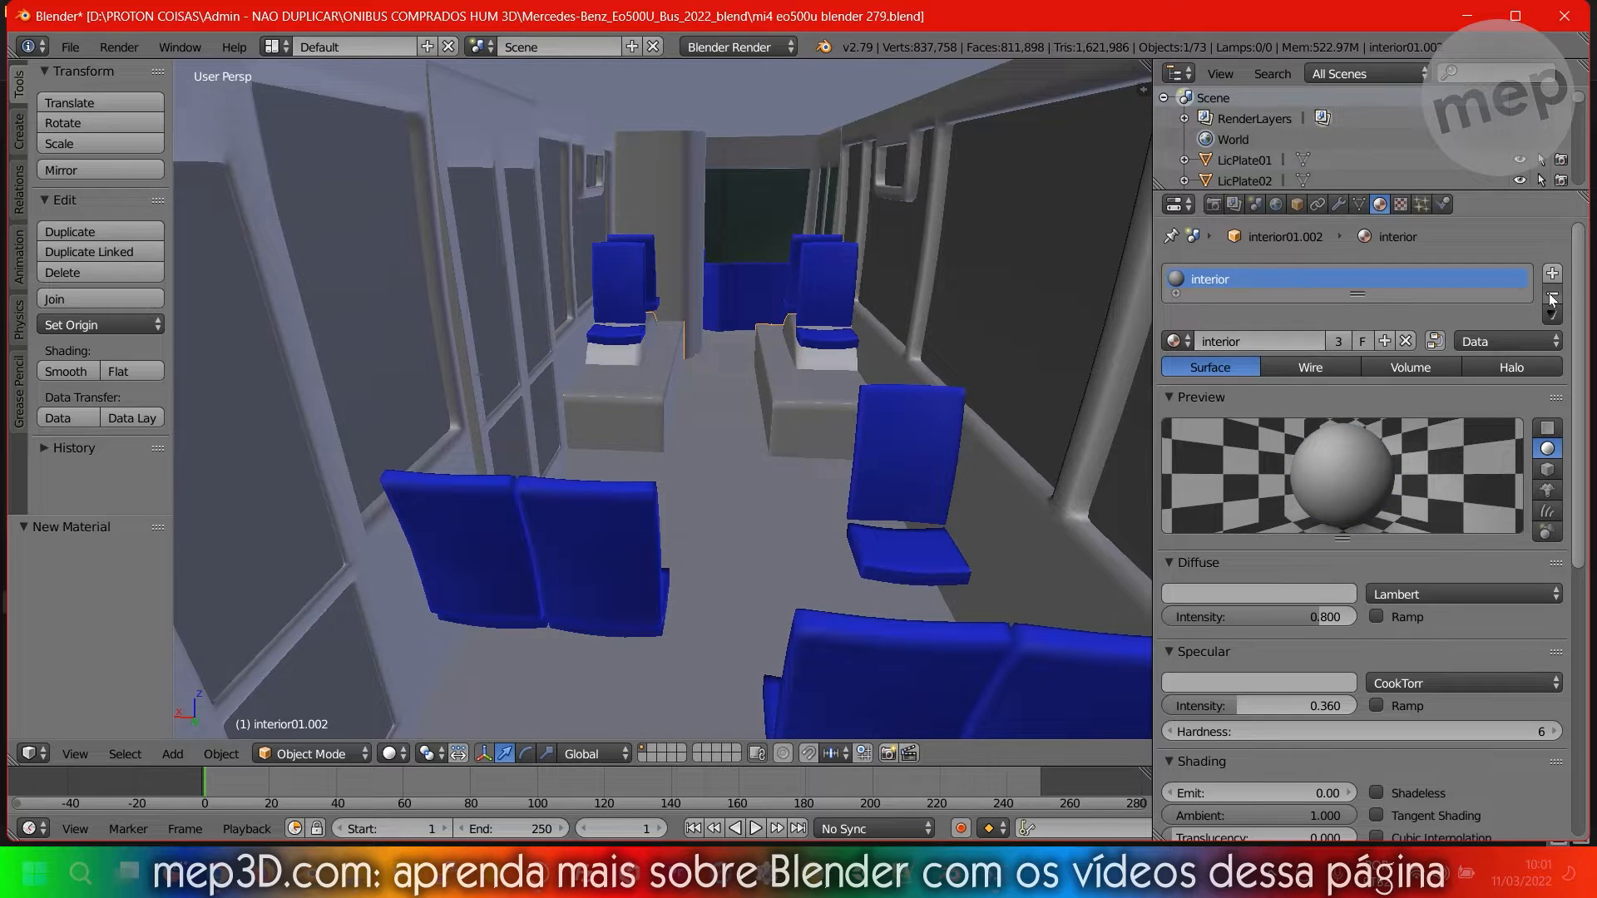
{"action": "left_click", "coordinate": [1331, 341]}
{"action": "left_click", "coordinate": [1271, 343]}
{"action": "type", "text": "piso"}
{"action": "key", "text": "Return"}
{"action": "left_click", "coordinate": [1294, 596]}
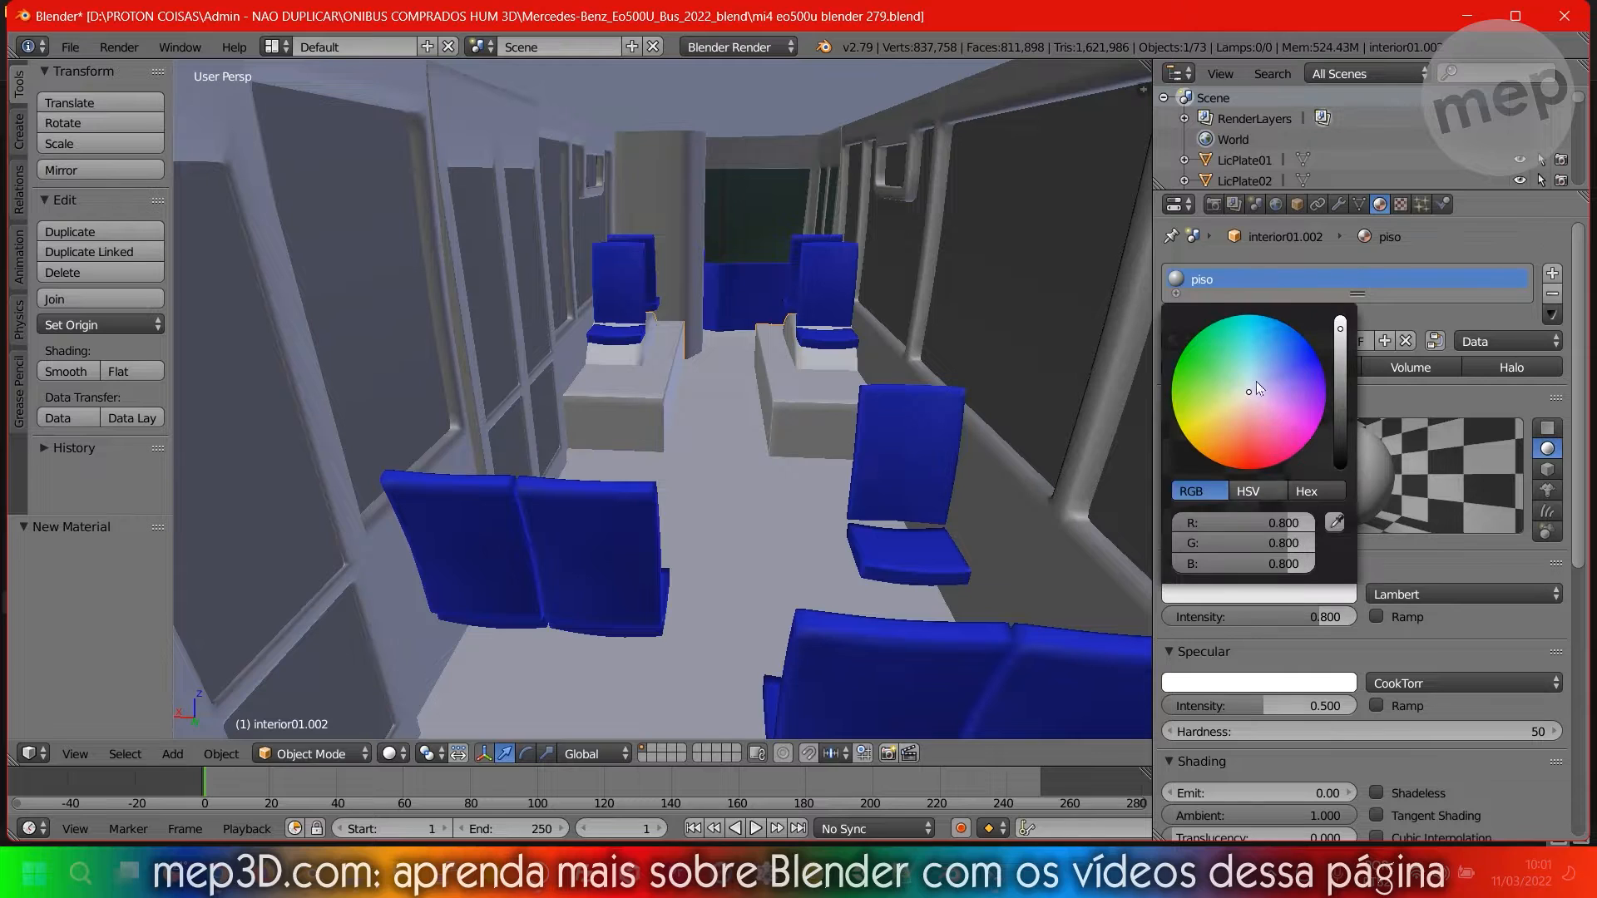
{"action": "mouse_move", "coordinate": [1256, 381]}
{"action": "left_mouse_down"}
{"action": "mouse_move", "coordinate": [1340, 391]}
{"action": "mouse_move", "coordinate": [1340, 405]}
{"action": "mouse_move", "coordinate": [1266, 417]}
{"action": "mouse_move", "coordinate": [1340, 435]}
{"action": "mouse_move", "coordinate": [1243, 393]}
{"action": "mouse_move", "coordinate": [1339, 420]}
{"action": "left_mouse_up"}
Replace the material of the interior side walls with a new one named lateral.
{"action": "middle_click_drag", "start_coordinate": [917, 367], "coordinate": [752, 383]}
{"action": "scroll", "coordinate": [855, 324], "scroll_direction": "up", "scroll_amount": 3}
{"action": "right_click", "coordinate": [941, 383]}
{"action": "key", "text": "Tab"}
{"action": "key", "text": "a"}
{"action": "key", "text": "a"}
{"action": "key", "text": "Tab"}
{"action": "left_click", "coordinate": [1552, 293]}
{"action": "left_click", "coordinate": [1317, 350]}
{"action": "left_click", "coordinate": [1298, 343]}
{"action": "type", "text": "lateral"}
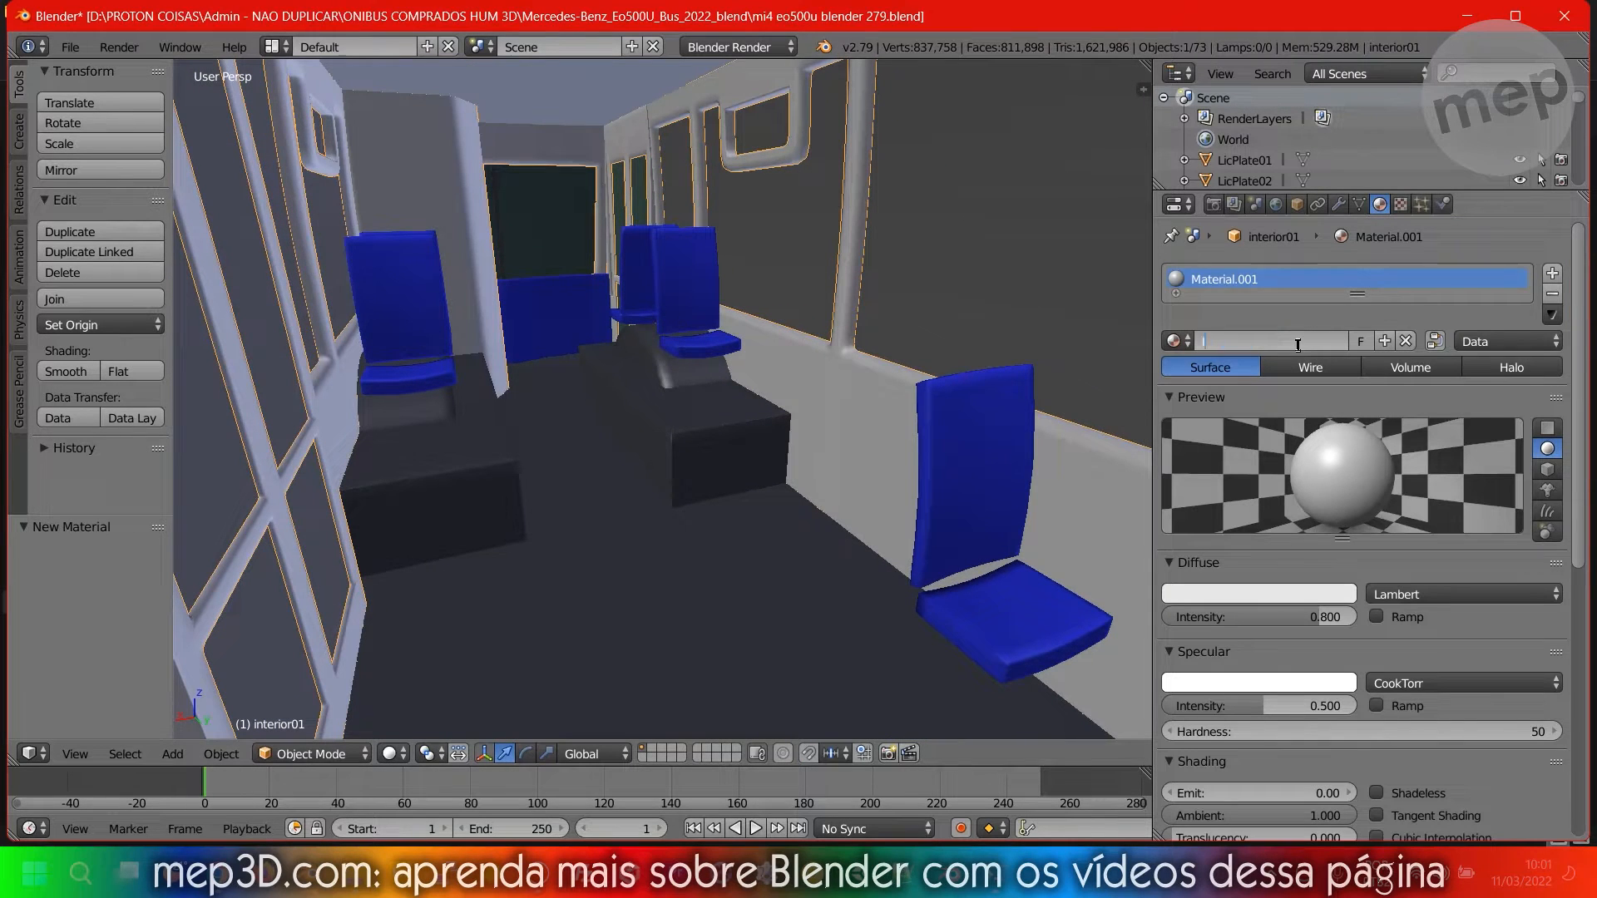
{"action": "key", "text": "Return"}
Set the diffuse colour of the lateral material to a very pale pinkish white.
{"action": "left_click", "coordinate": [1331, 594]}
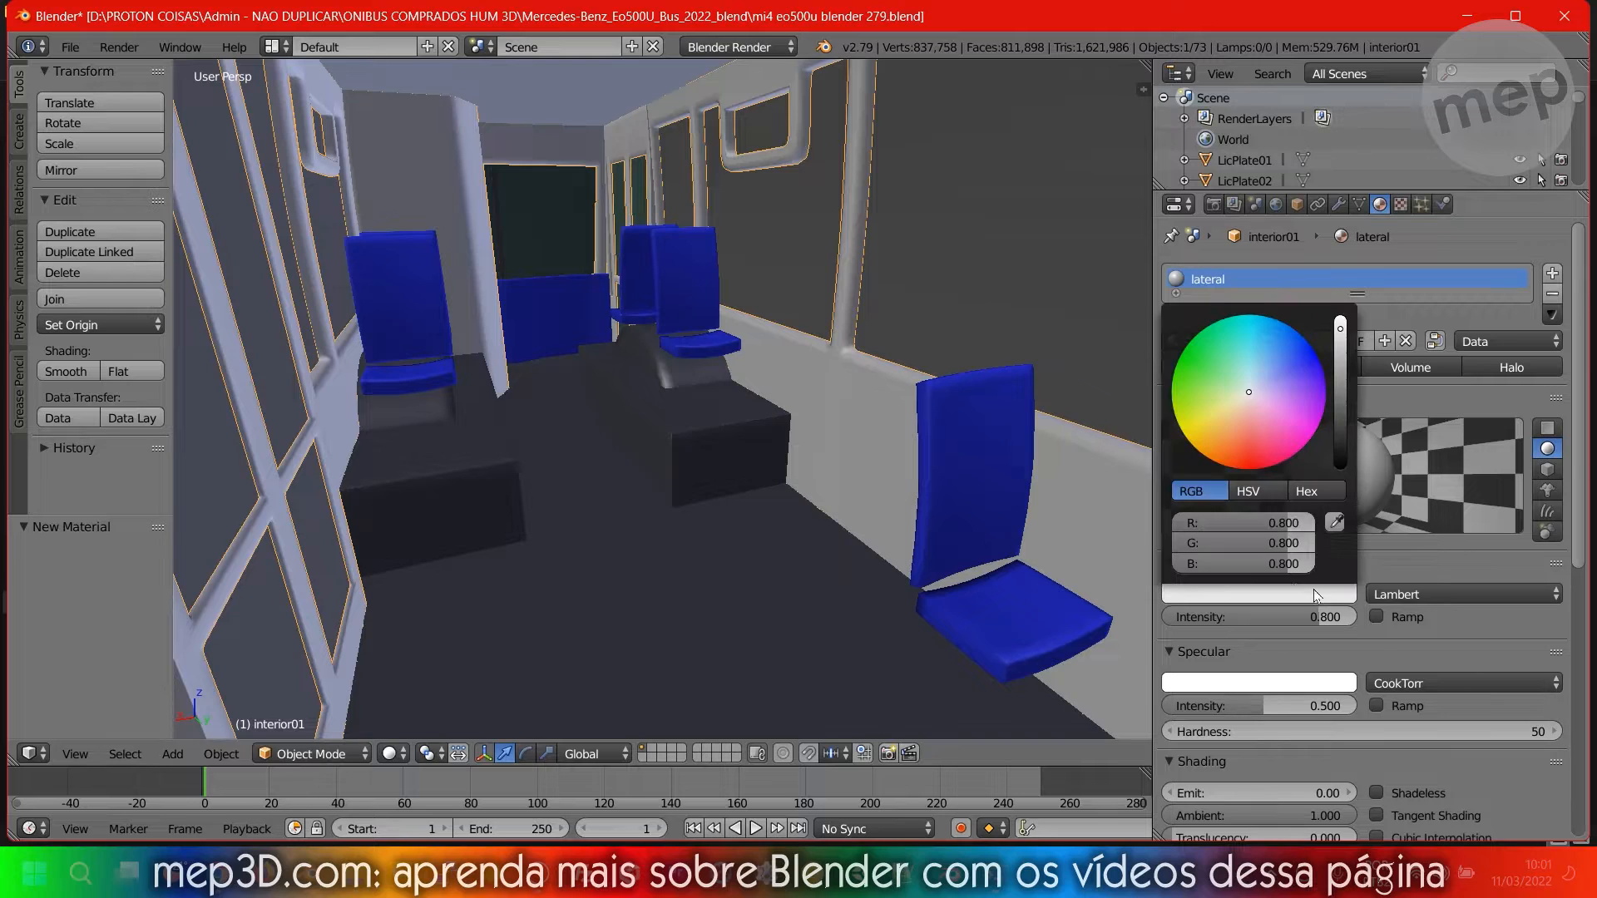
{"action": "left_click_drag", "start_coordinate": [1259, 431], "coordinate": [1244, 385]}
{"action": "scroll", "coordinate": [1219, 433], "scroll_direction": "down", "scroll_amount": 2}
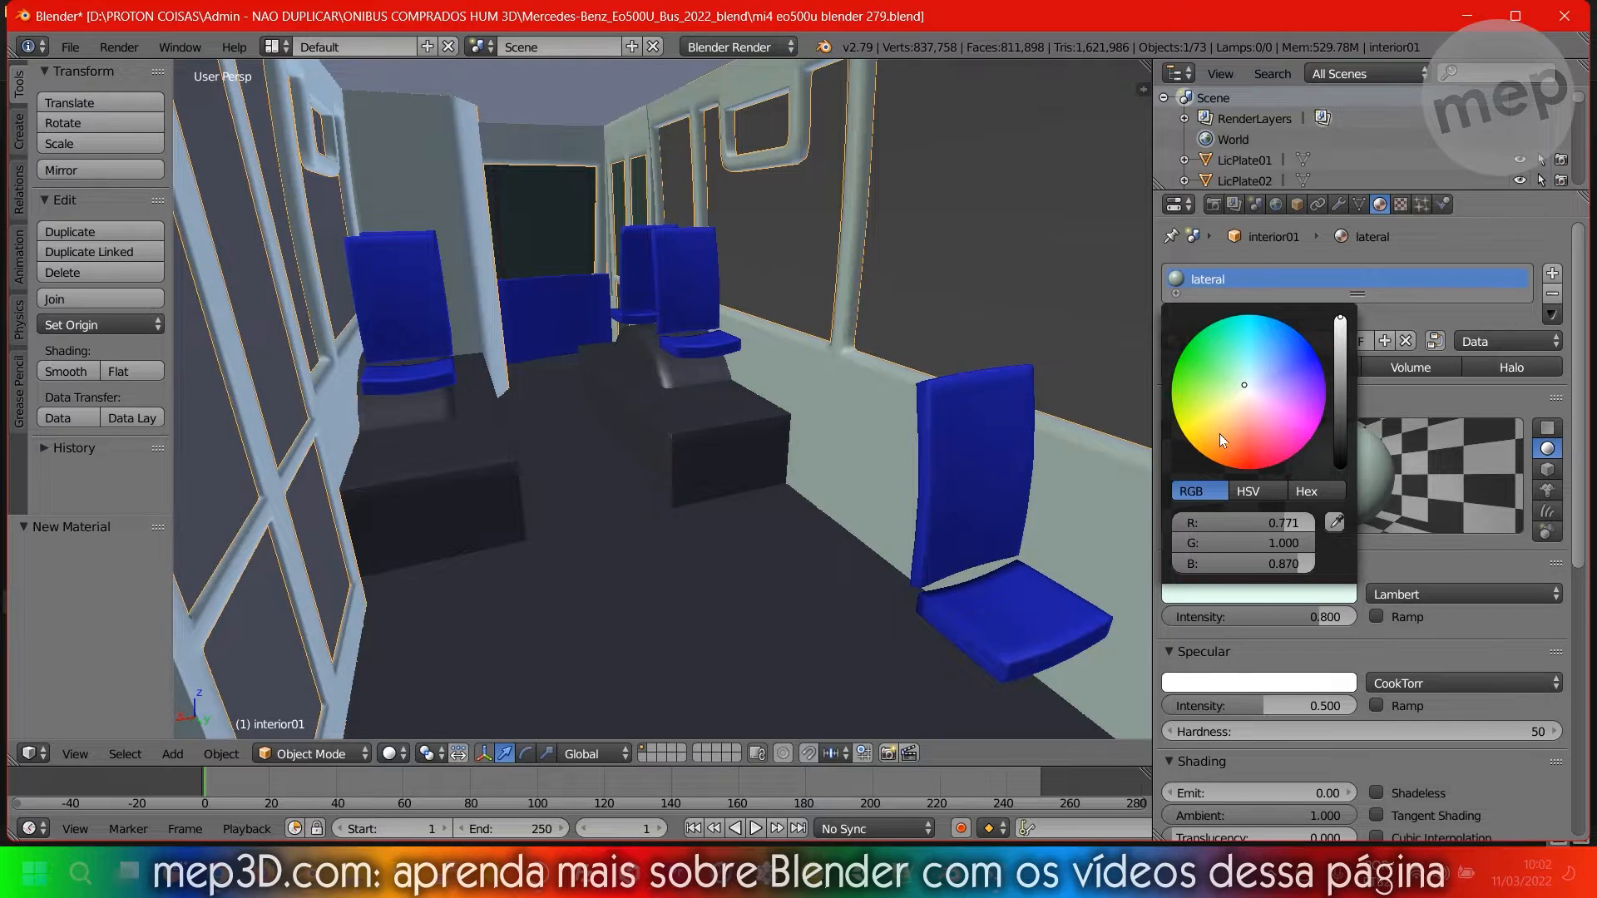
{"action": "scroll", "coordinate": [1216, 429], "scroll_direction": "up", "scroll_amount": 2}
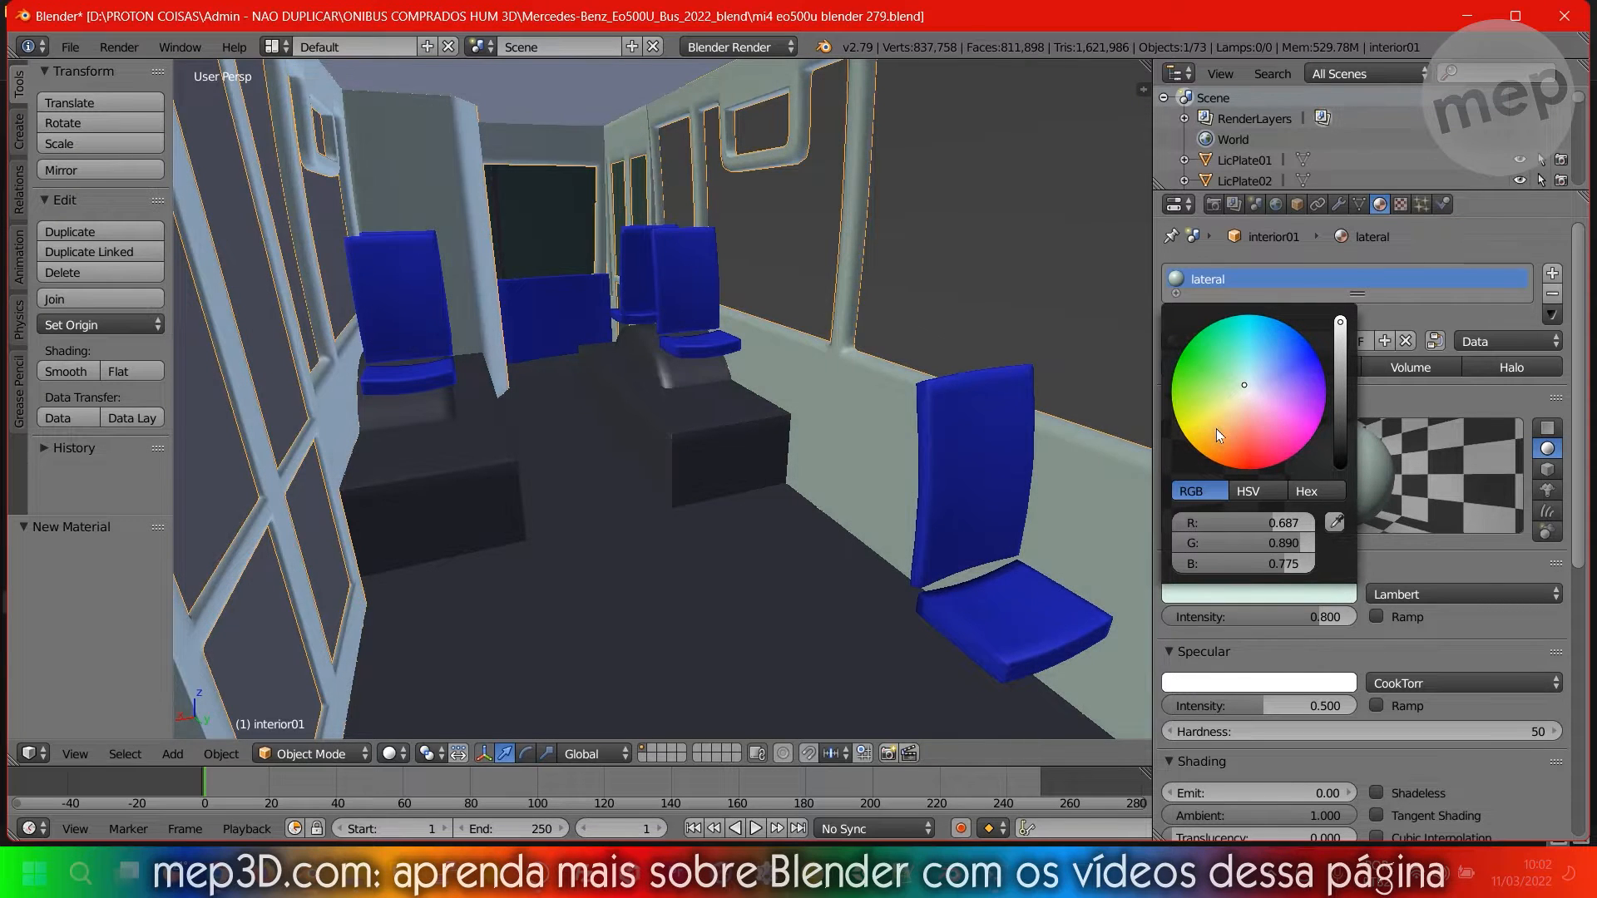
{"action": "left_click_drag", "start_coordinate": [1253, 383], "coordinate": [1247, 397]}
Assign the existing lateral material to the bus ceiling object.
{"action": "middle_click_drag", "start_coordinate": [810, 432], "coordinate": [843, 363]}
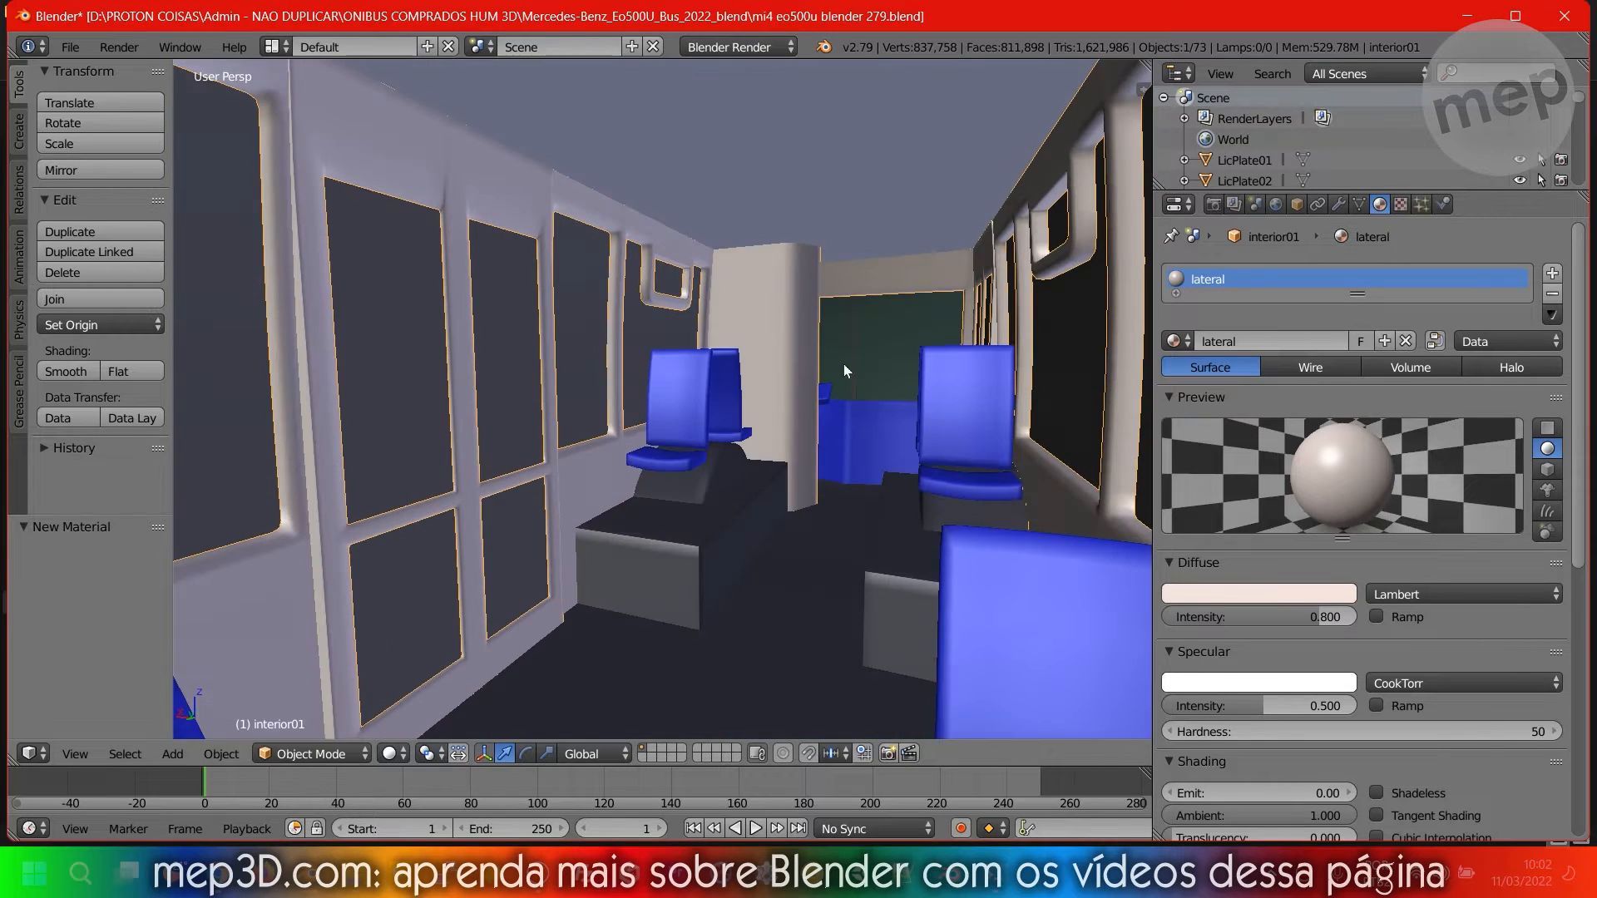
{"action": "right_click", "coordinate": [866, 185]}
{"action": "middle_click_drag", "start_coordinate": [866, 184], "coordinate": [862, 397]}
{"action": "key", "text": "Tab"}
{"action": "key", "text": "Tab"}
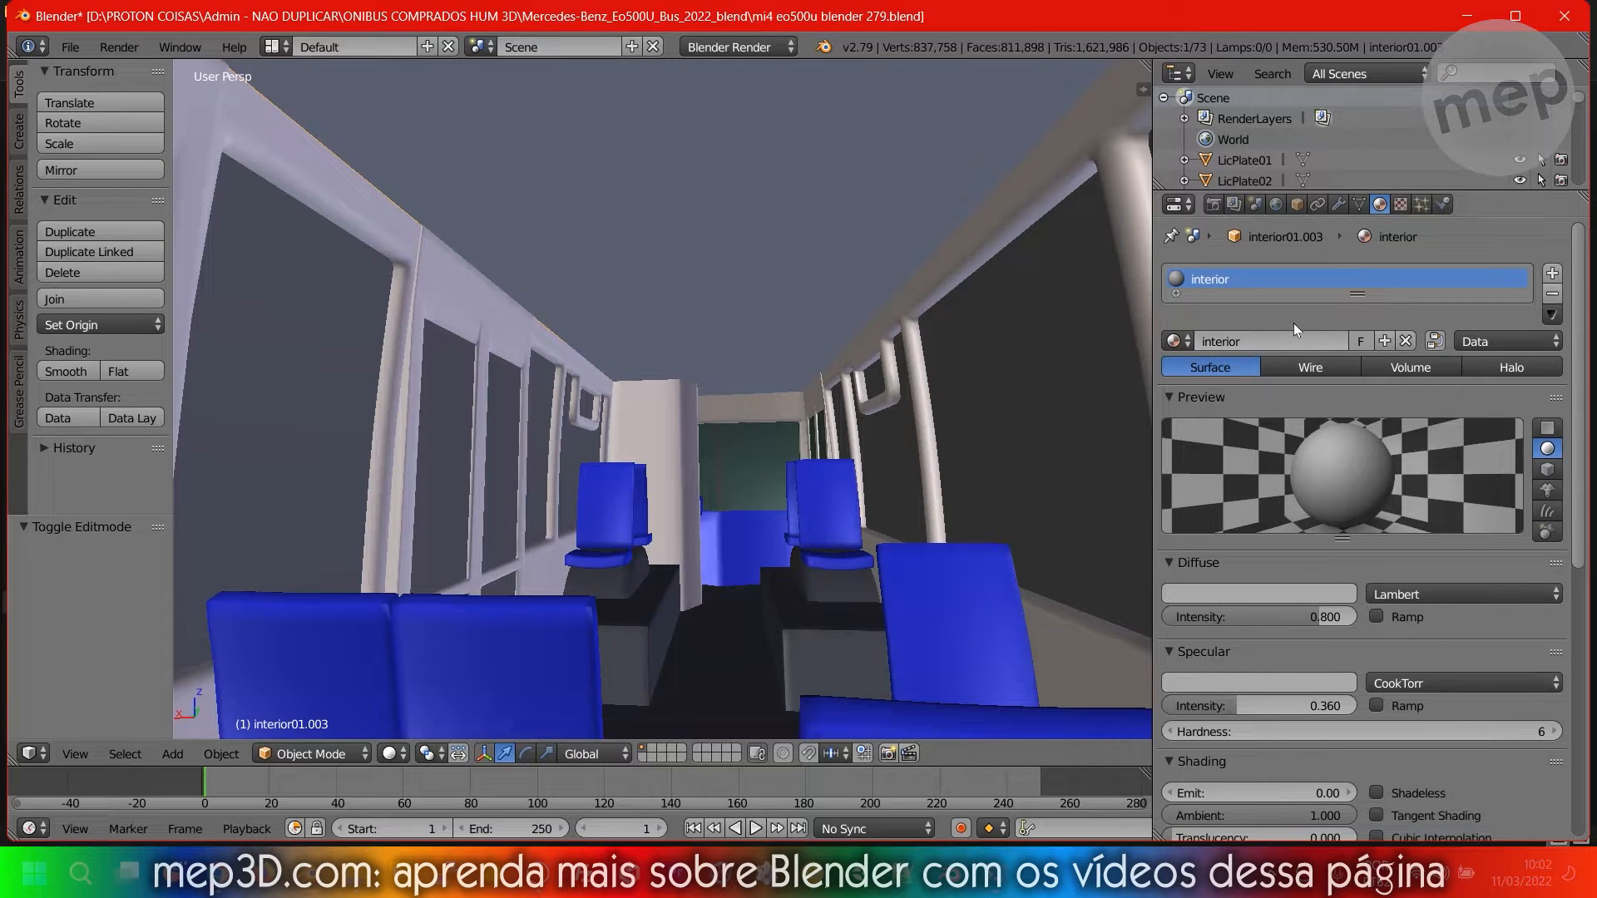
{"action": "left_click", "coordinate": [1175, 341]}
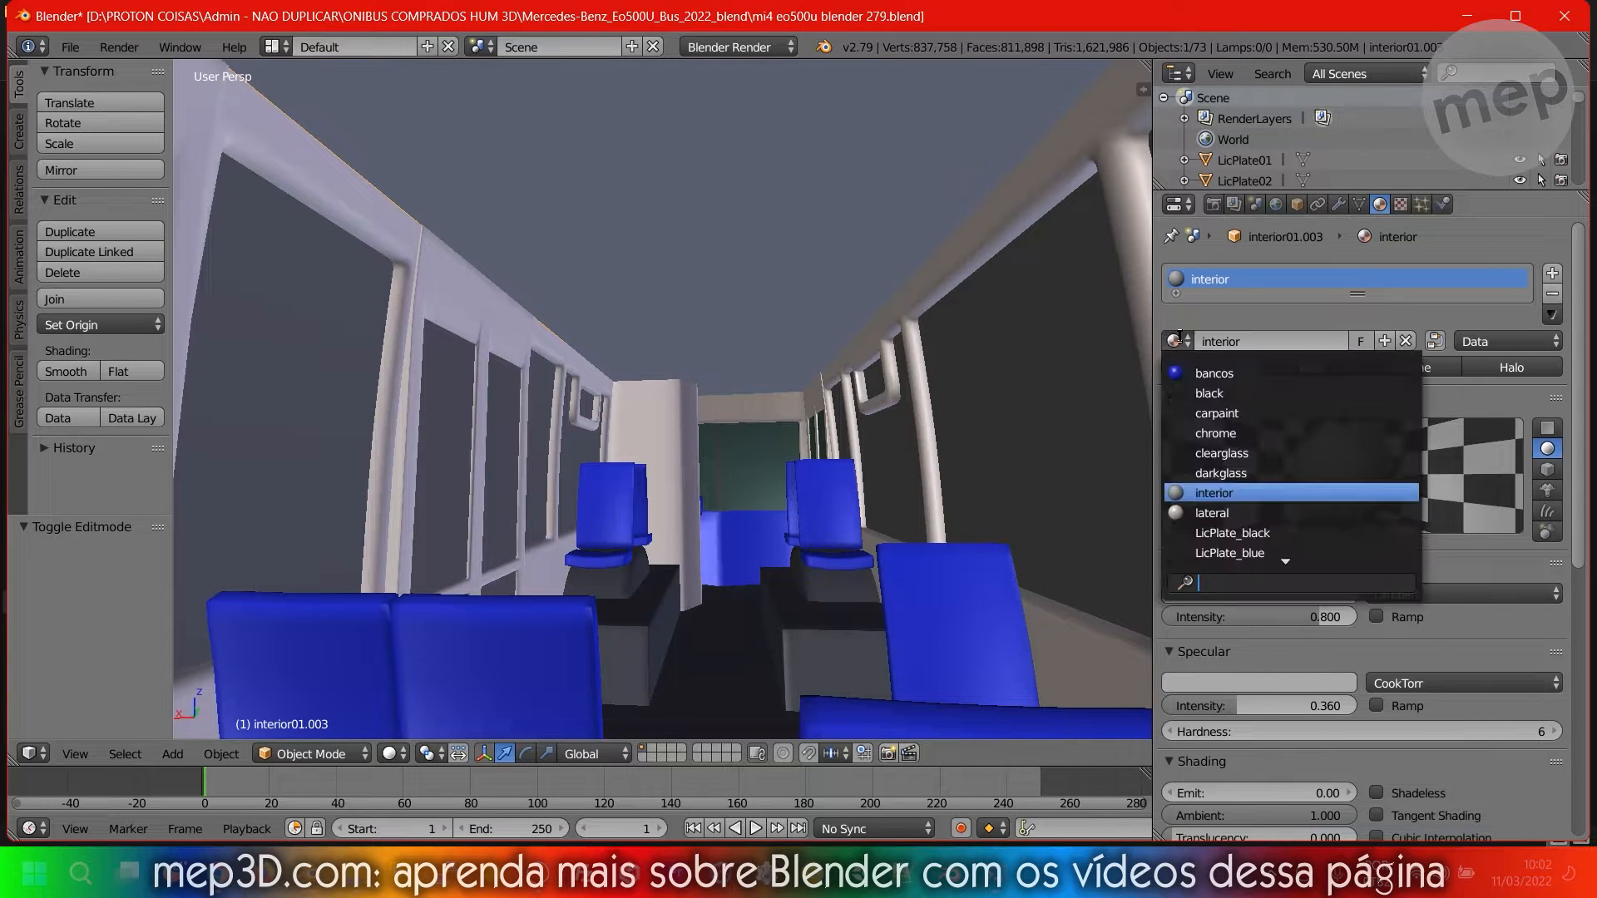
{"action": "left_click", "coordinate": [1219, 512]}
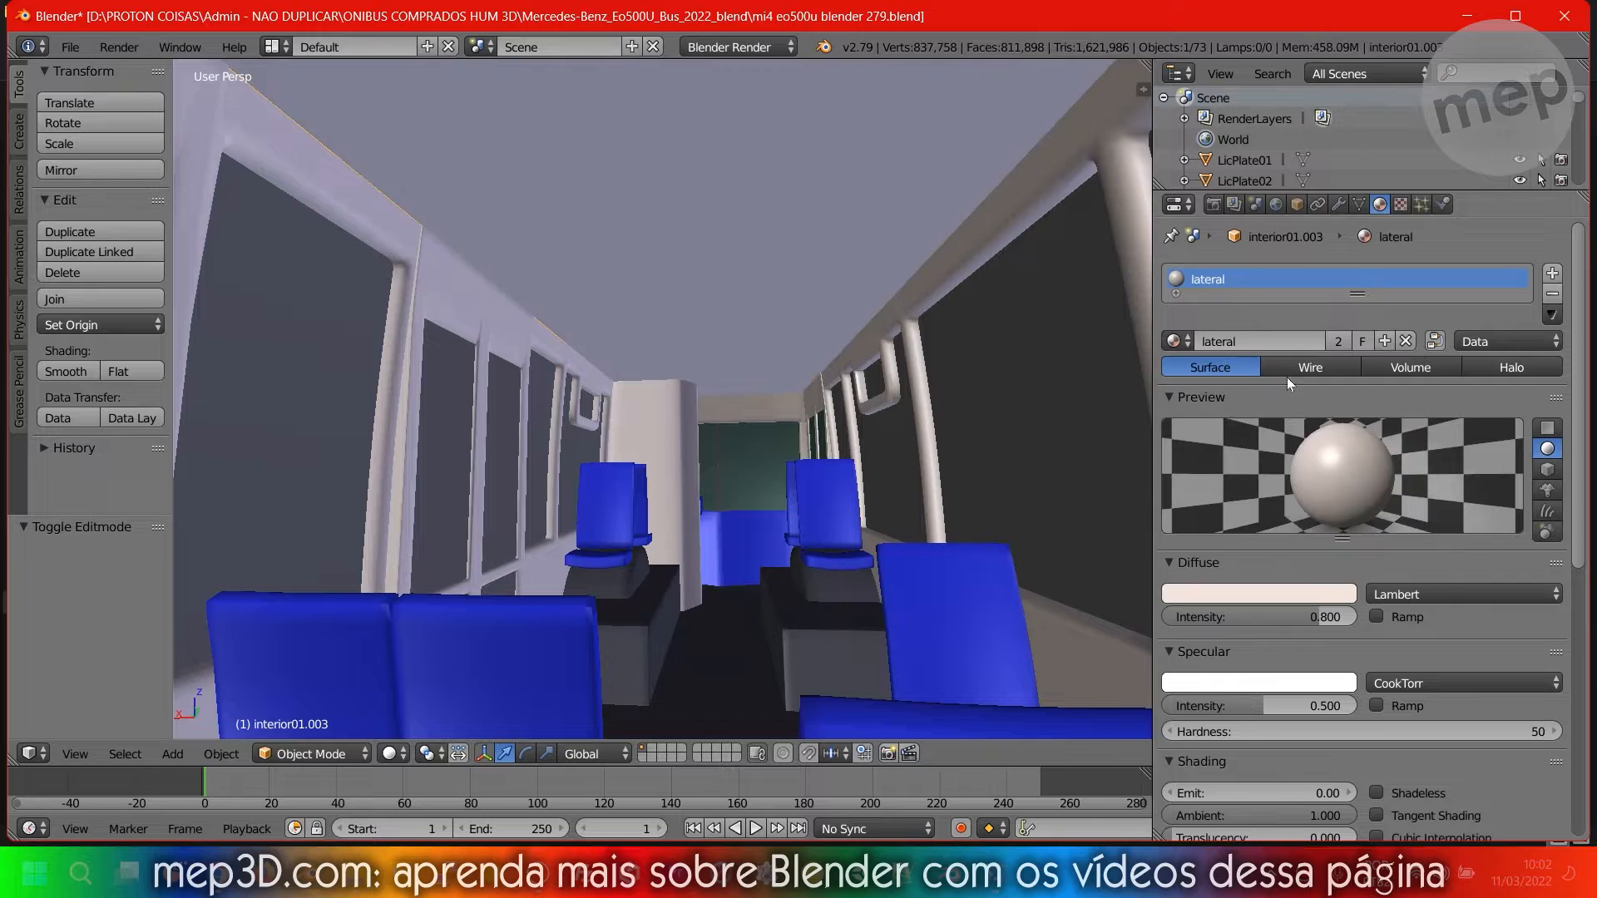
Make an independent copy of the ceiling's lateral material and name it teto.
{"action": "left_click", "coordinate": [1384, 341]}
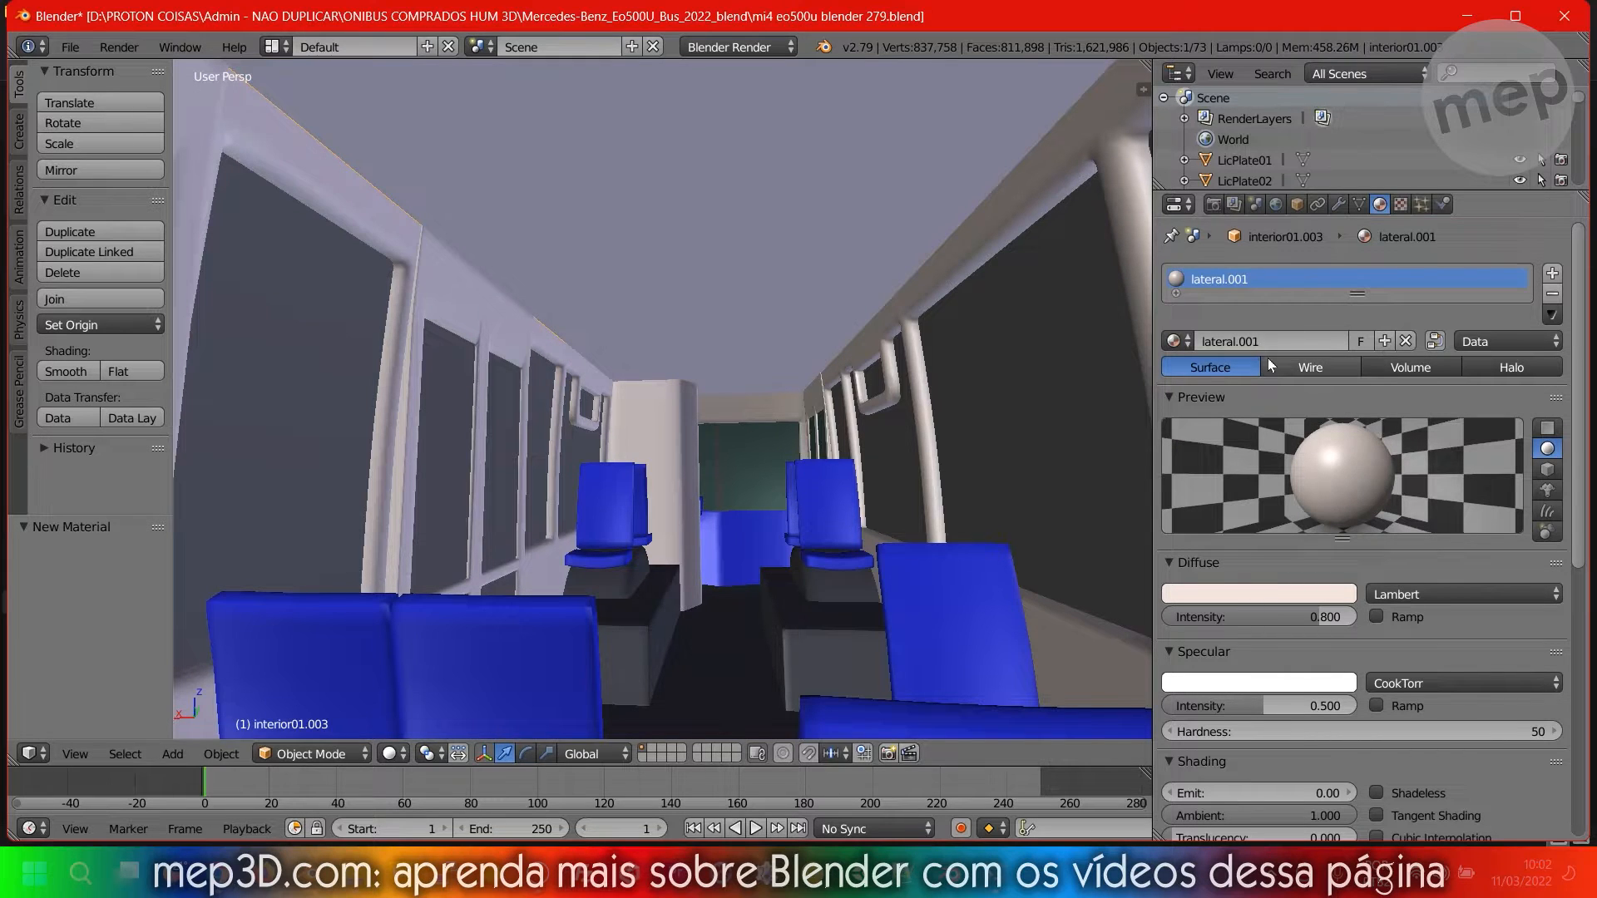
{"action": "left_click", "coordinate": [1234, 341]}
{"action": "type", "text": "teoto"}
{"action": "key", "text": "Return"}
Darken the teto material's diffuse colour to a medium pinkish grey and deselect all objects.
{"action": "left_click", "coordinate": [1258, 594]}
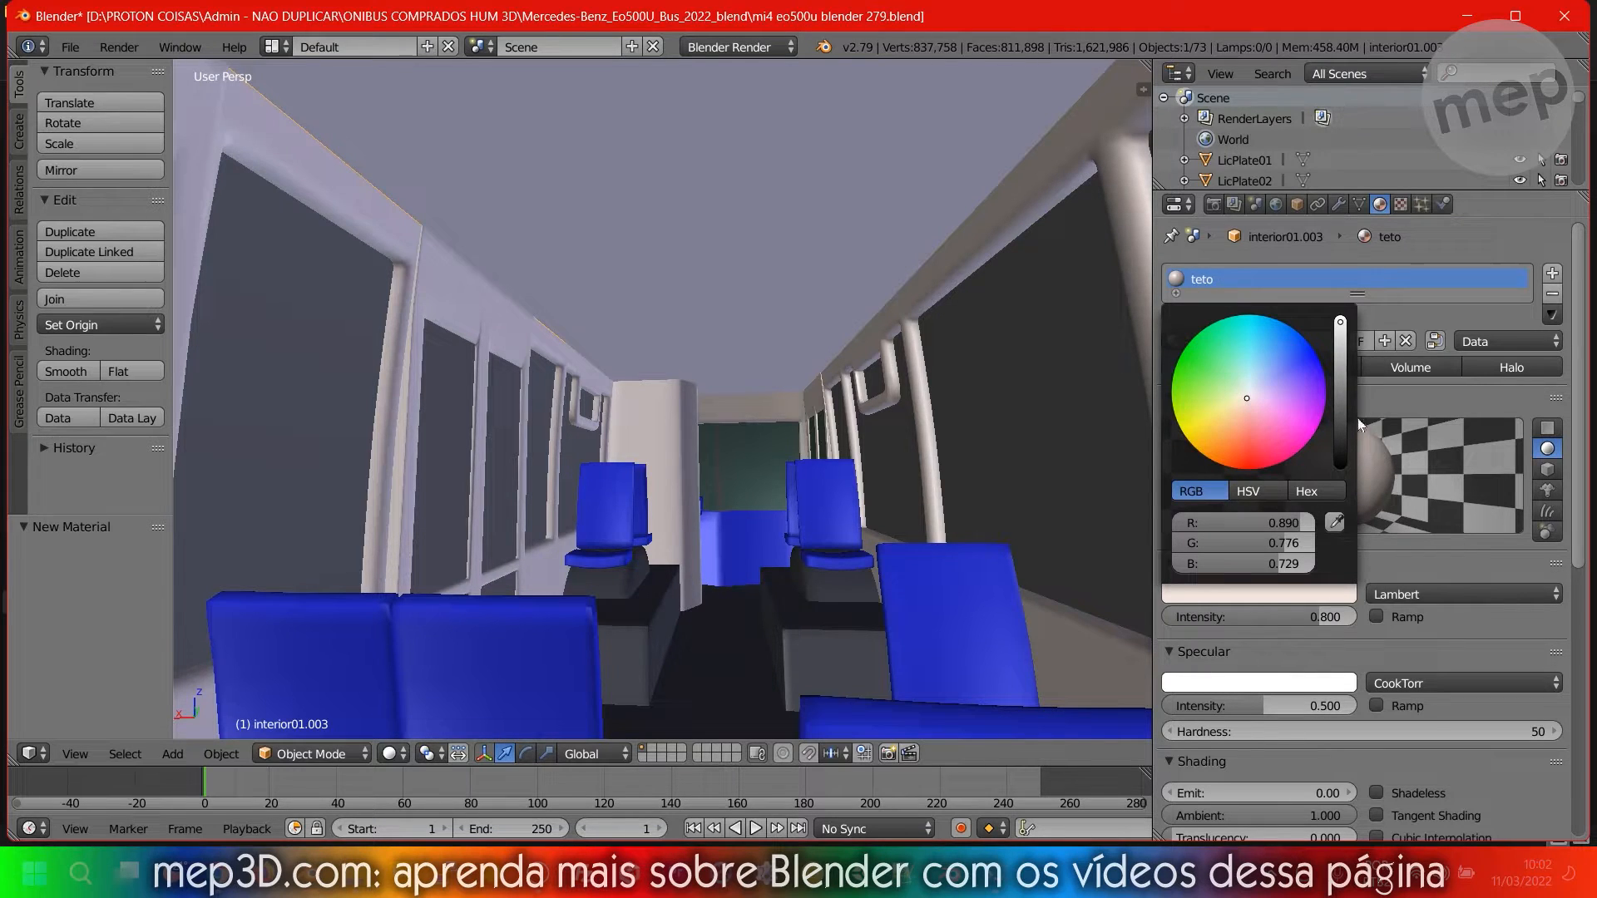
{"action": "left_click_drag", "start_coordinate": [1342, 348], "coordinate": [1340, 369]}
{"action": "middle_click_drag", "start_coordinate": [736, 509], "coordinate": [394, 524]}
{"action": "scroll", "coordinate": [632, 400], "scroll_direction": "down", "scroll_amount": 3}
{"action": "middle_click_drag", "start_coordinate": [633, 399], "coordinate": [607, 417]}
{"action": "scroll", "coordinate": [607, 417], "scroll_direction": "down", "scroll_amount": 2}
{"action": "middle_click_drag", "start_coordinate": [670, 472], "coordinate": [706, 429], "text": "shift"}
{"action": "key", "text": "a"}
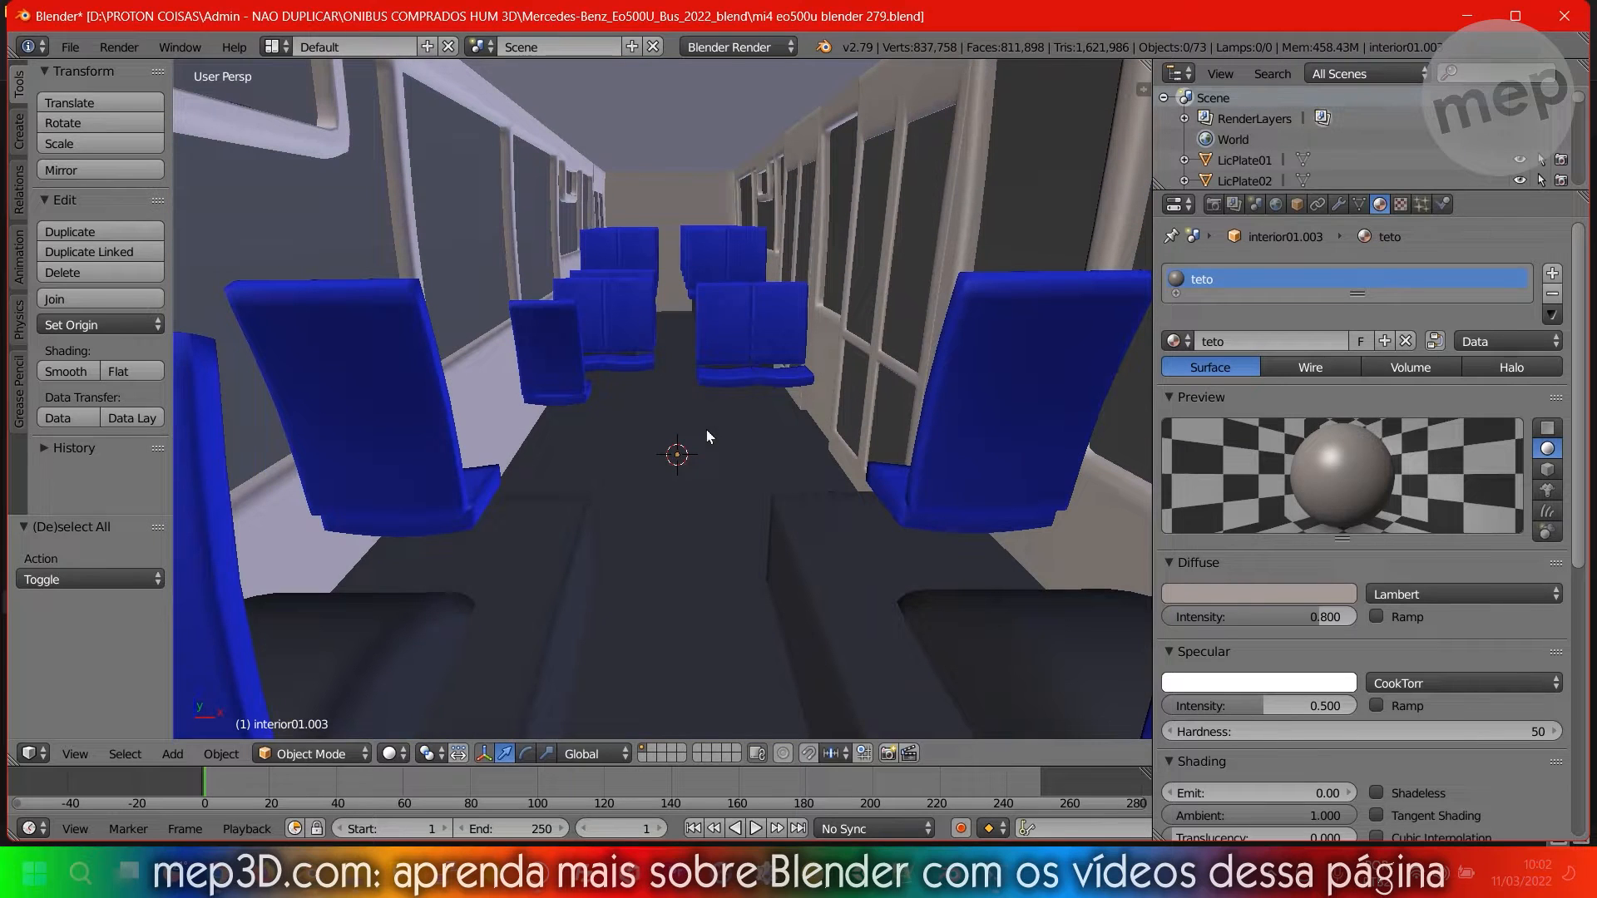
Enable Environment Lighting in the world settings and expand its options.
{"action": "left_click", "coordinate": [1277, 205]}
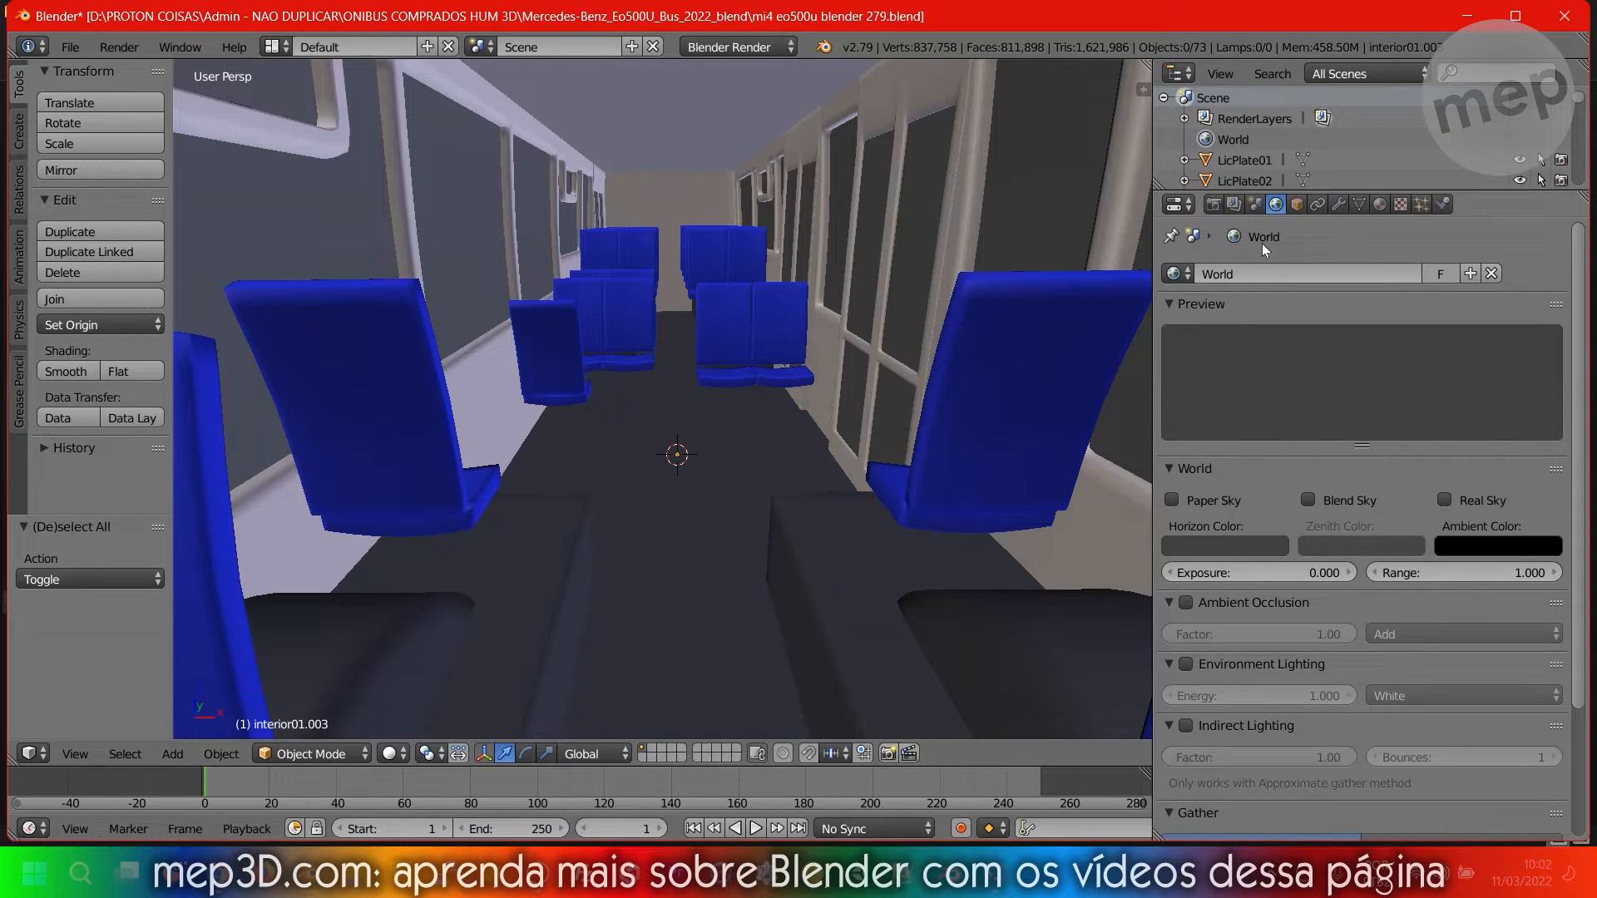
{"action": "scroll", "coordinate": [1296, 569], "scroll_direction": "down", "scroll_amount": 4}
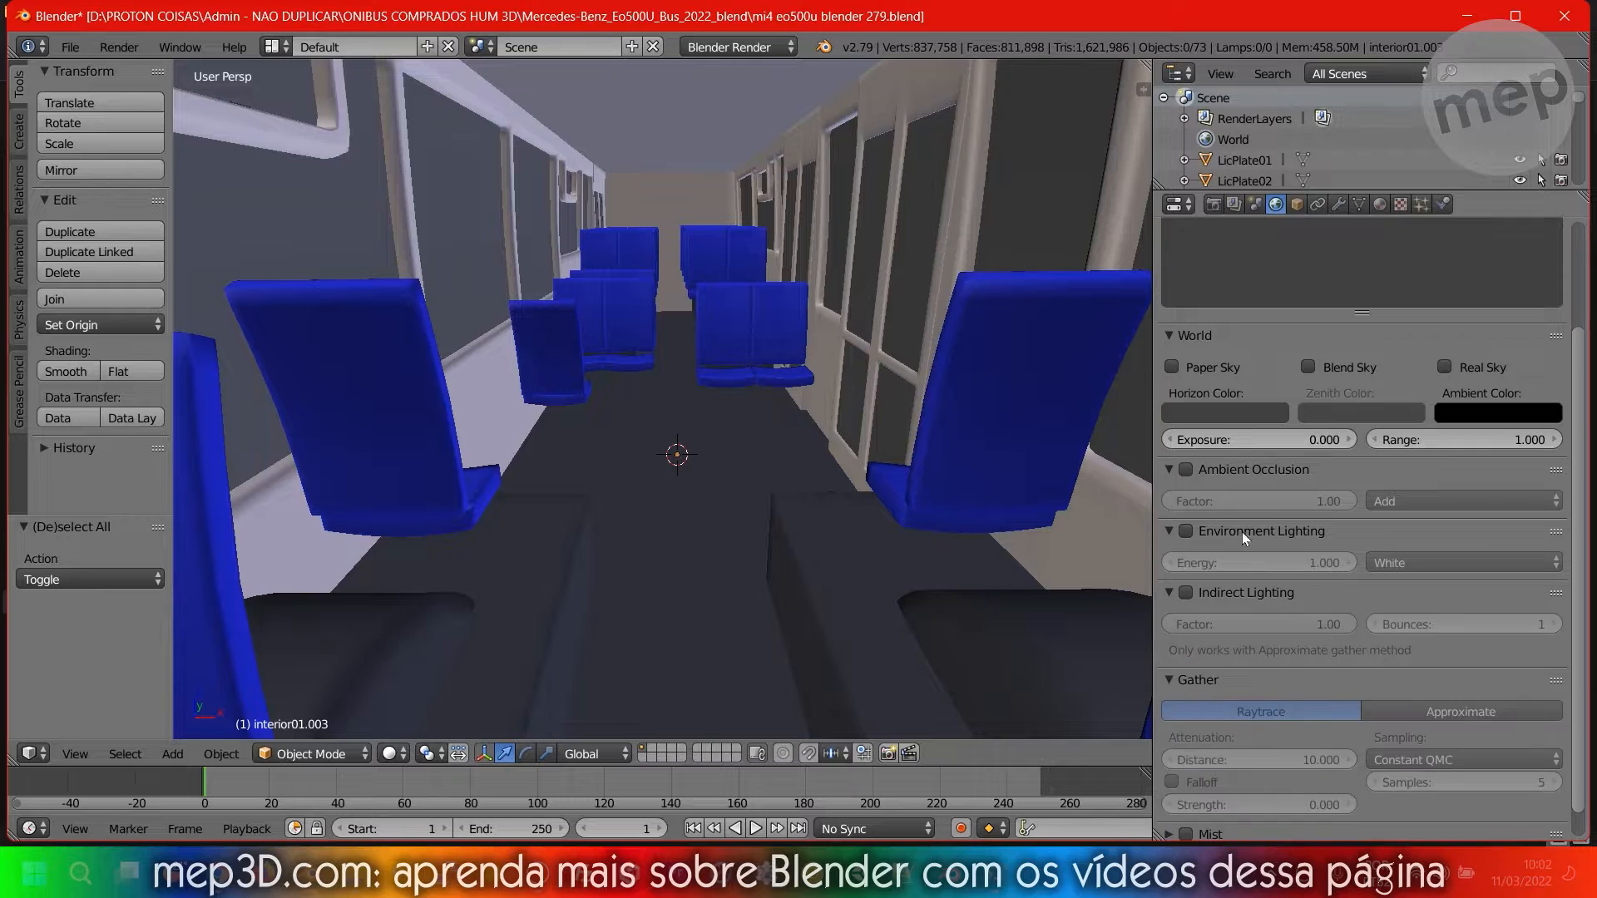
{"action": "left_click", "coordinate": [1205, 533]}
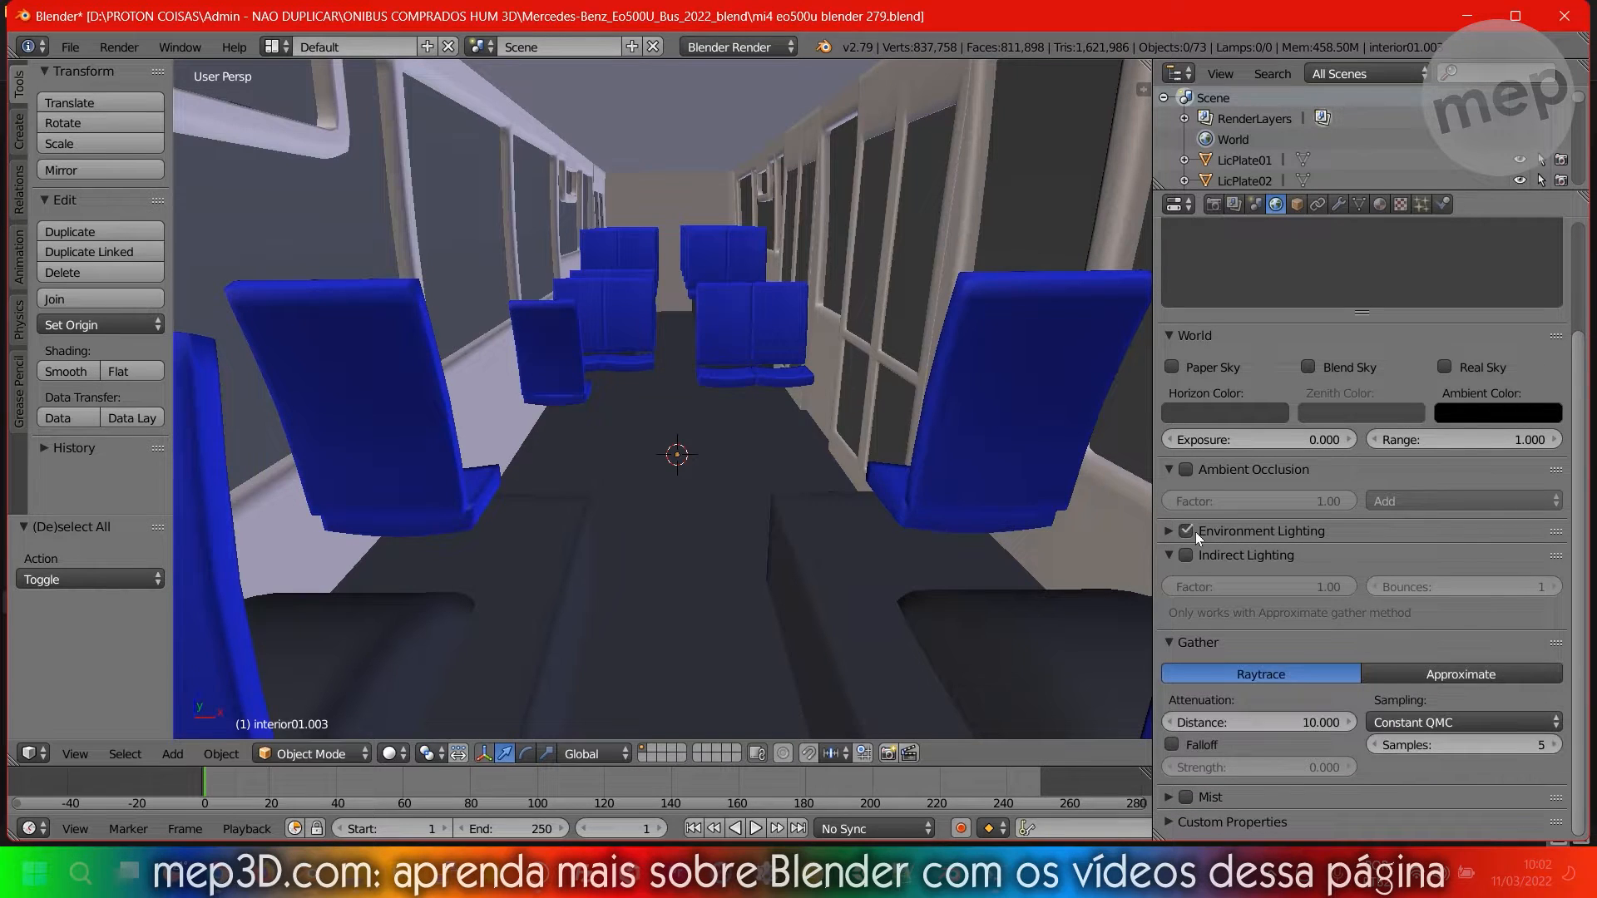
{"action": "left_click", "coordinate": [1167, 530]}
{"action": "left_click", "coordinate": [1186, 530]}
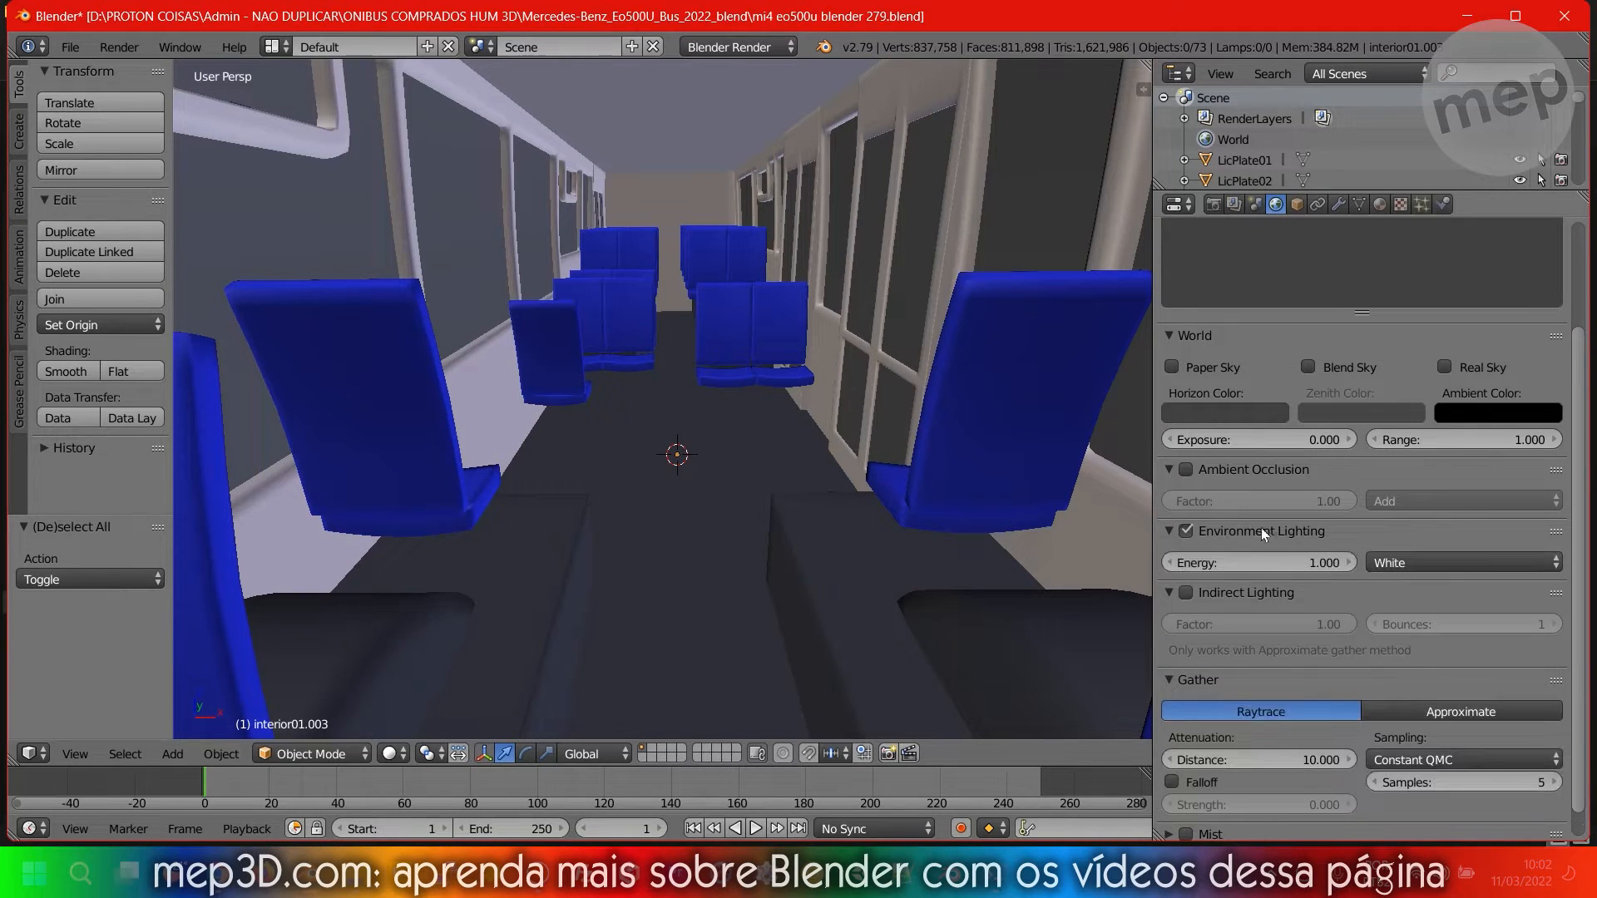
{"action": "scroll", "coordinate": [1301, 574], "scroll_direction": "down", "scroll_amount": 1}
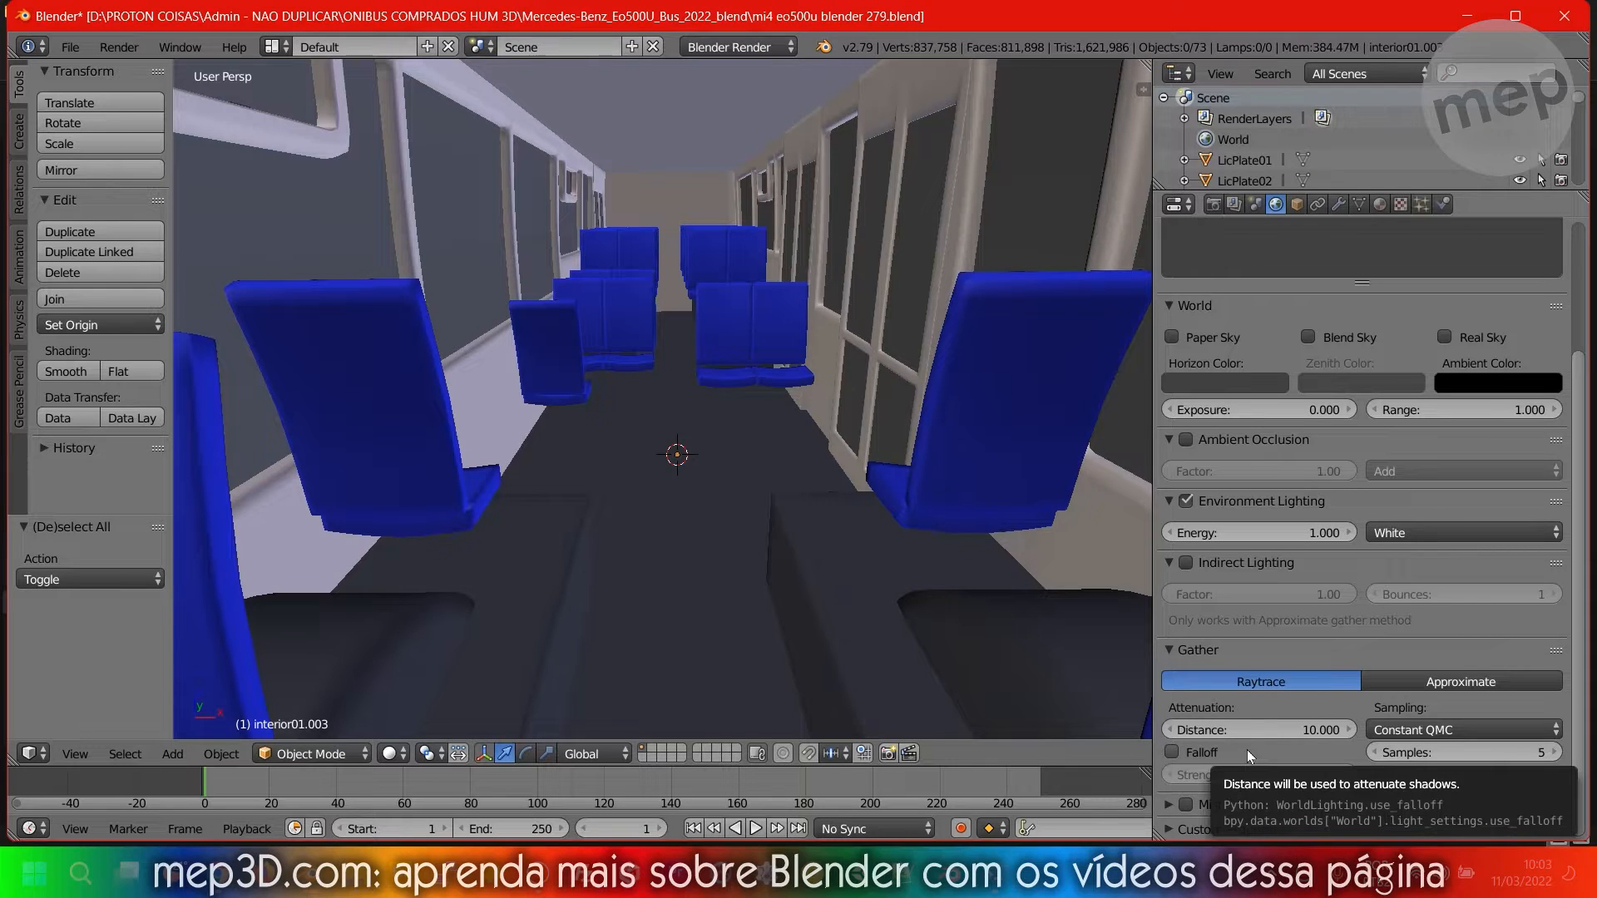
Select the seats object, enlarge the timeline area into a UV/Image Editor, and maximise the program window.
{"action": "middle_click_drag", "start_coordinate": [715, 471], "coordinate": [765, 467]}
{"action": "right_click", "coordinate": [1055, 459]}
{"action": "left_click_drag", "start_coordinate": [1054, 765], "coordinate": [582, 452]}
{"action": "left_click", "coordinate": [33, 829]}
{"action": "left_click", "coordinate": [33, 828]}
{"action": "left_click", "coordinate": [35, 829]}
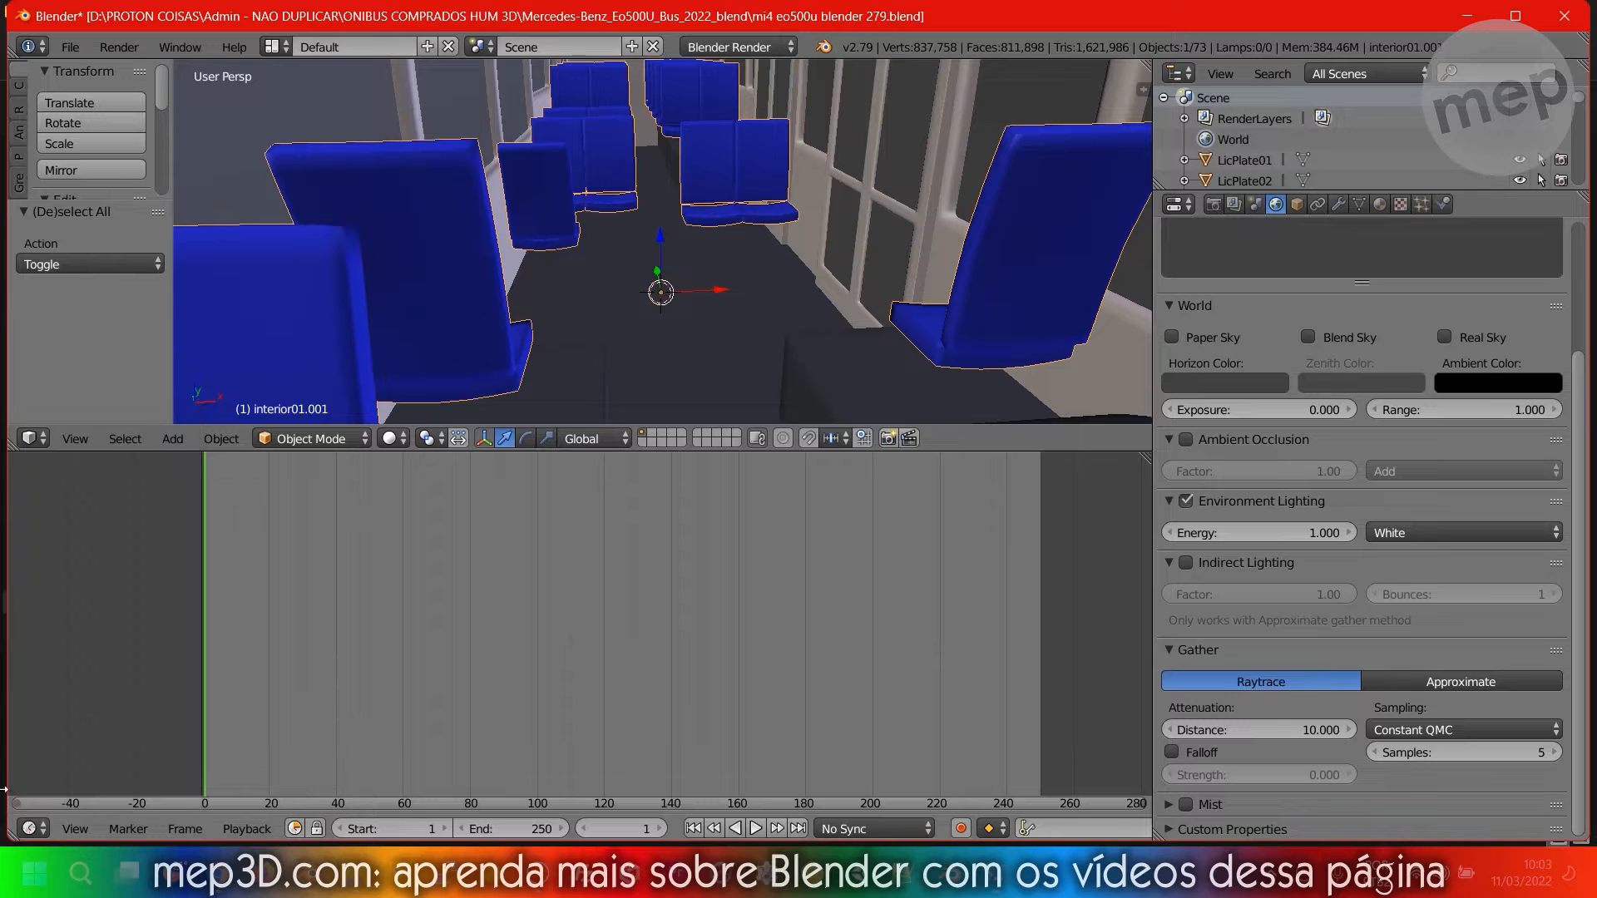
{"action": "left_click", "coordinate": [42, 830]}
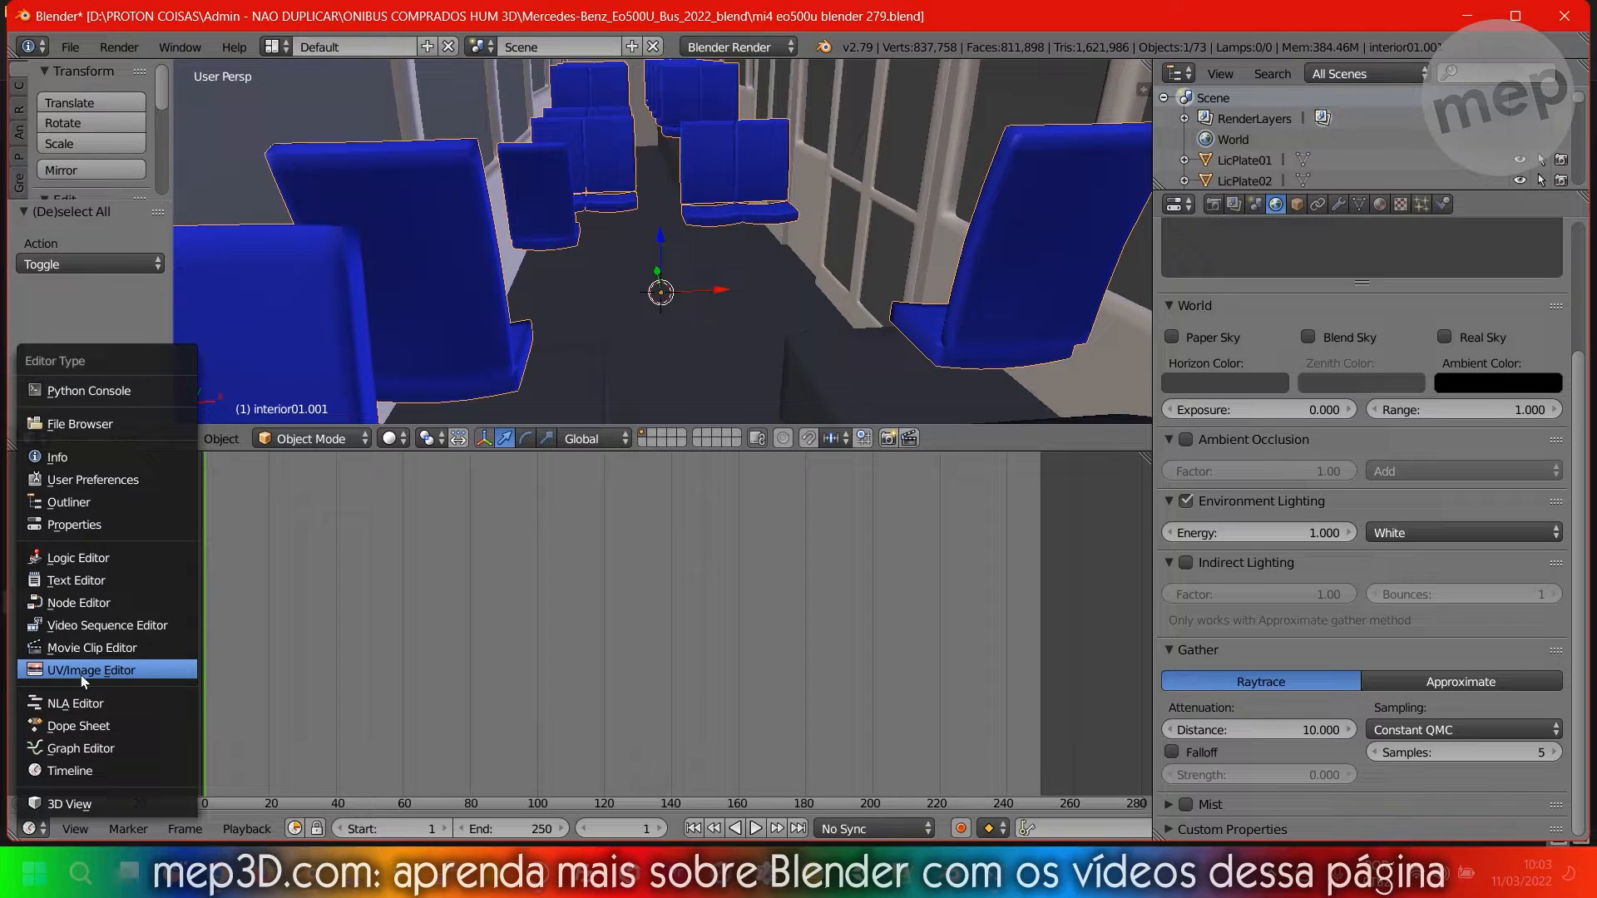
{"action": "left_click", "coordinate": [111, 674]}
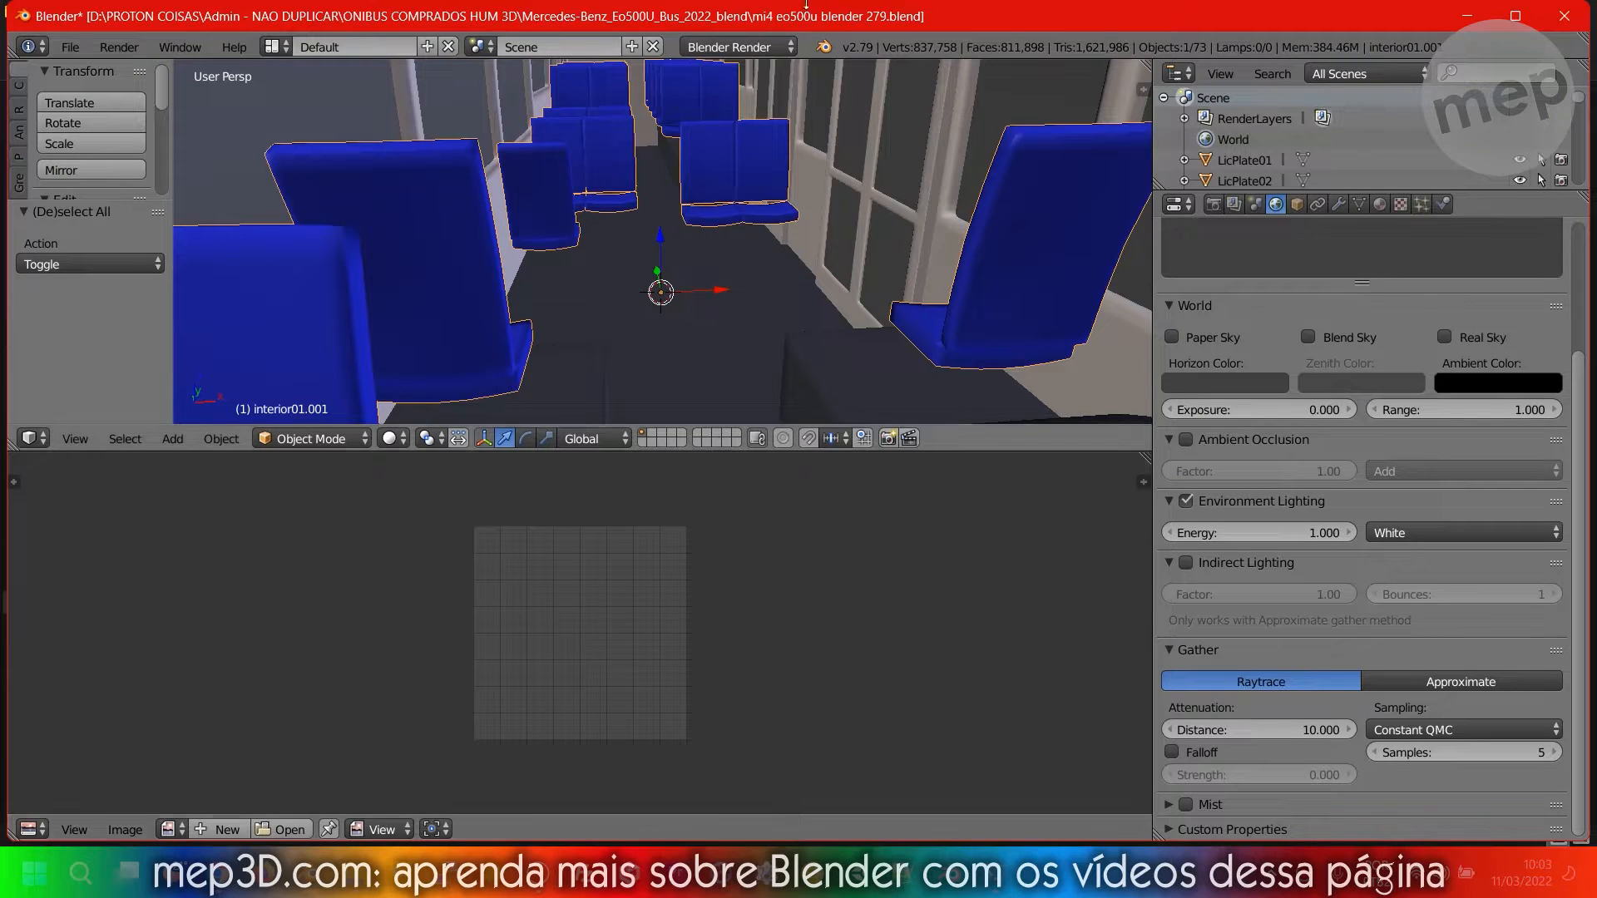
{"action": "mouse_move", "coordinate": [736, 6]}
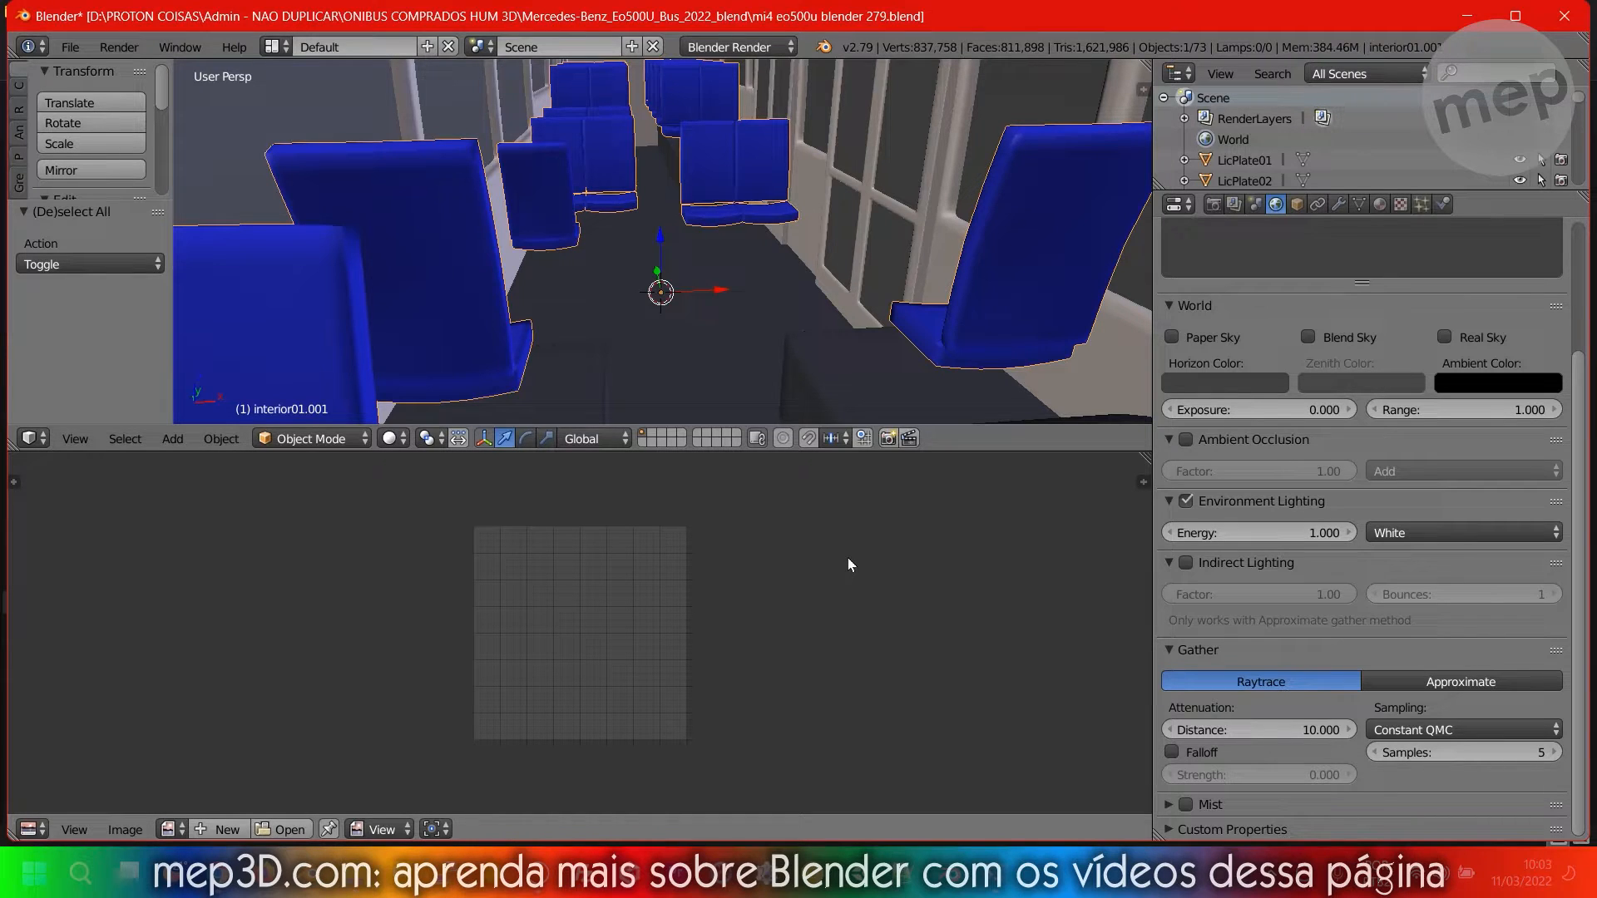
{"action": "double_click", "coordinate": [948, 23]}
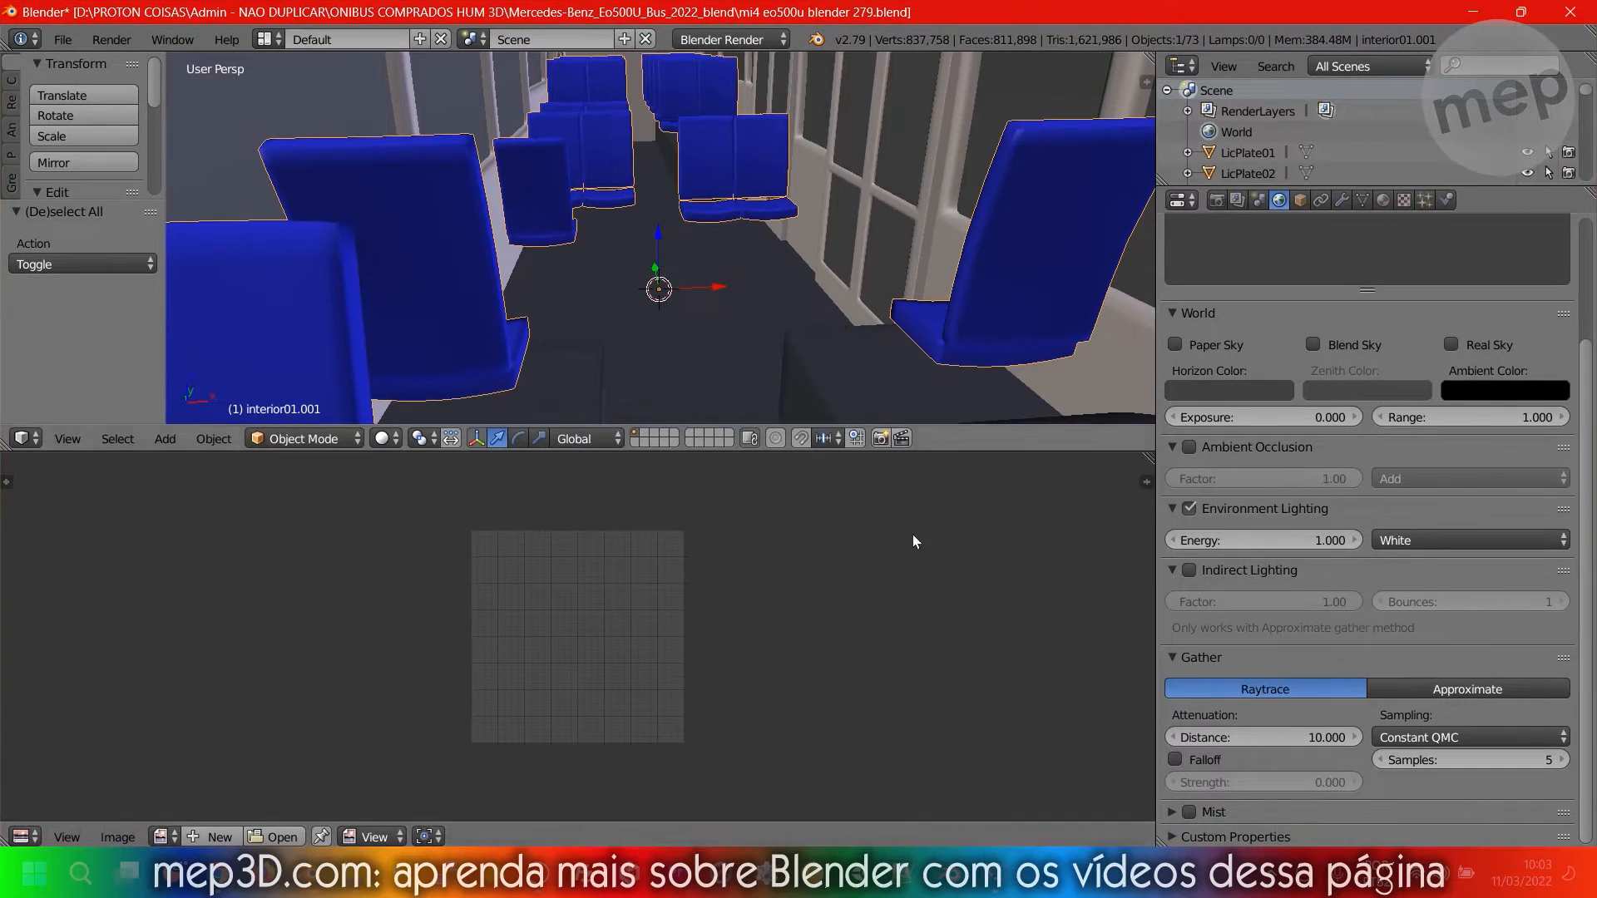
Enter Edit Mode on the seats and select all of their mesh.
{"action": "key", "text": "Tab"}
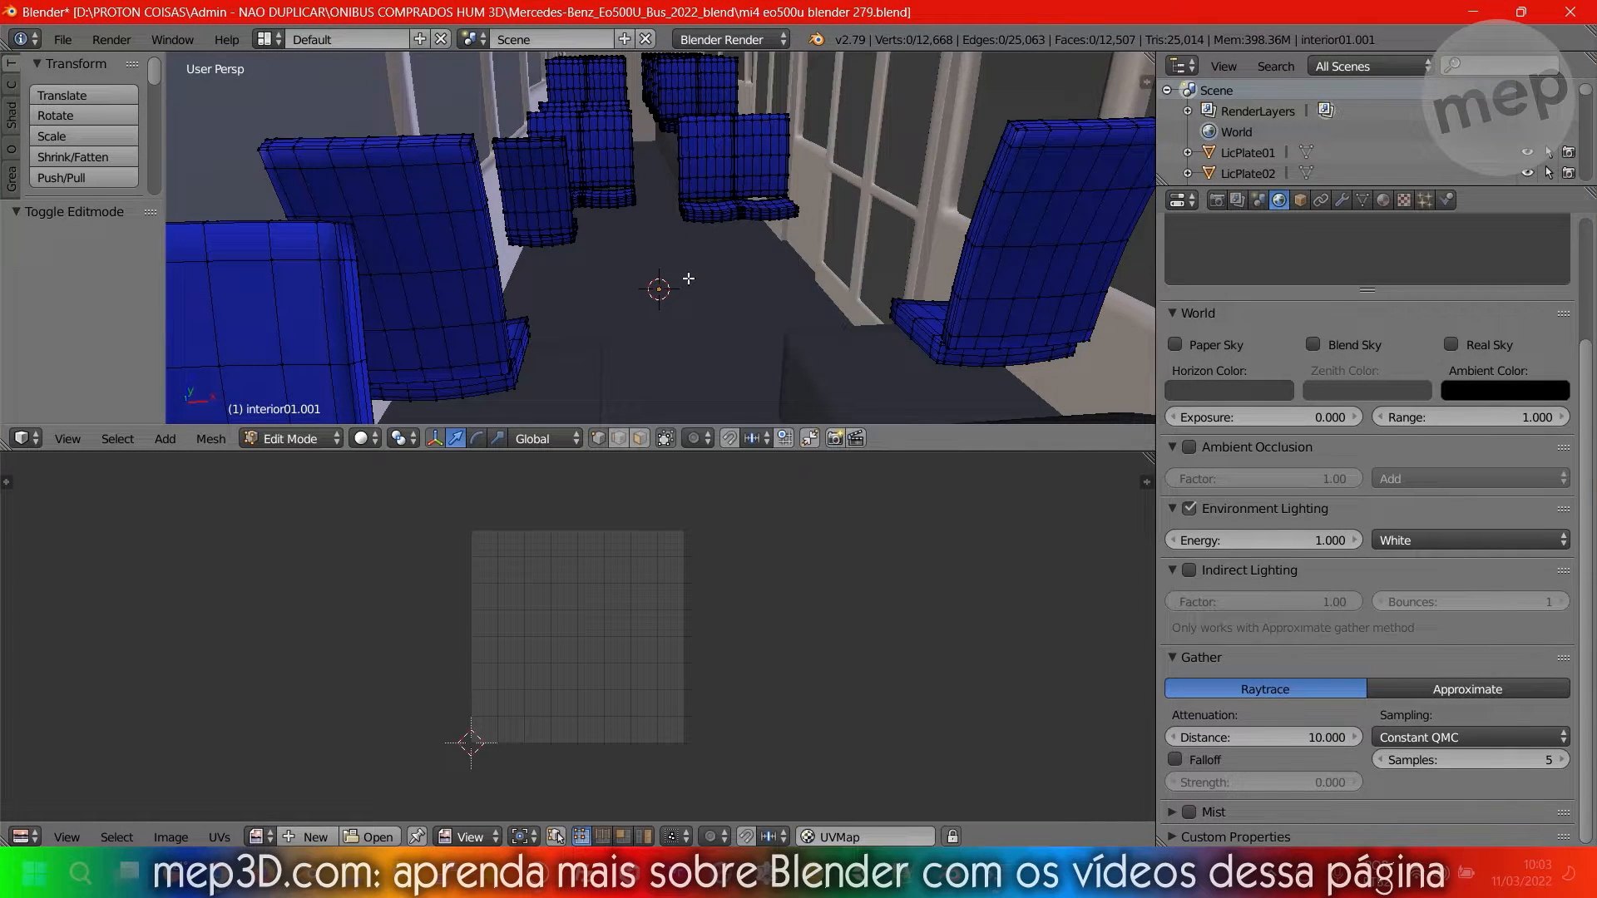
{"action": "mouse_move", "coordinate": [741, 270]}
{"action": "middle_mouse_down"}
{"action": "mouse_move", "coordinate": [410, 242]}
{"action": "mouse_move", "coordinate": [711, 249]}
{"action": "mouse_move", "coordinate": [716, 280]}
{"action": "middle_mouse_up"}
{"action": "key", "text": "a"}
{"action": "key", "text": "a"}
{"action": "key", "text": "a"}
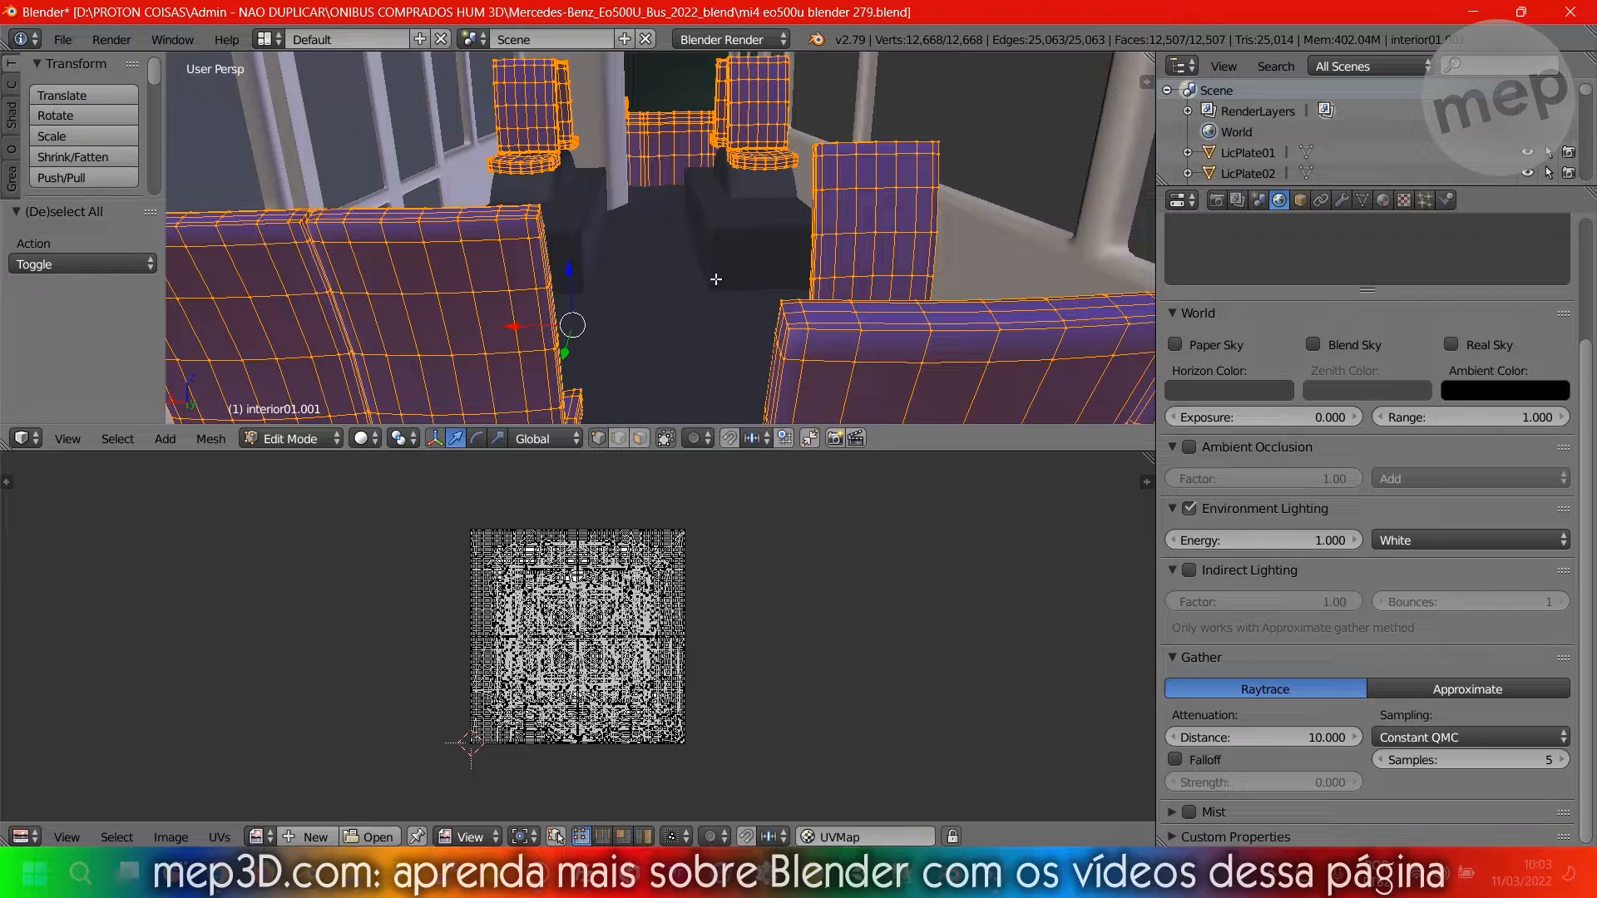
{"action": "key", "text": "a"}
{"action": "key", "text": "a"}
{"action": "middle_click_drag", "start_coordinate": [660, 250], "coordinate": [340, 240]}
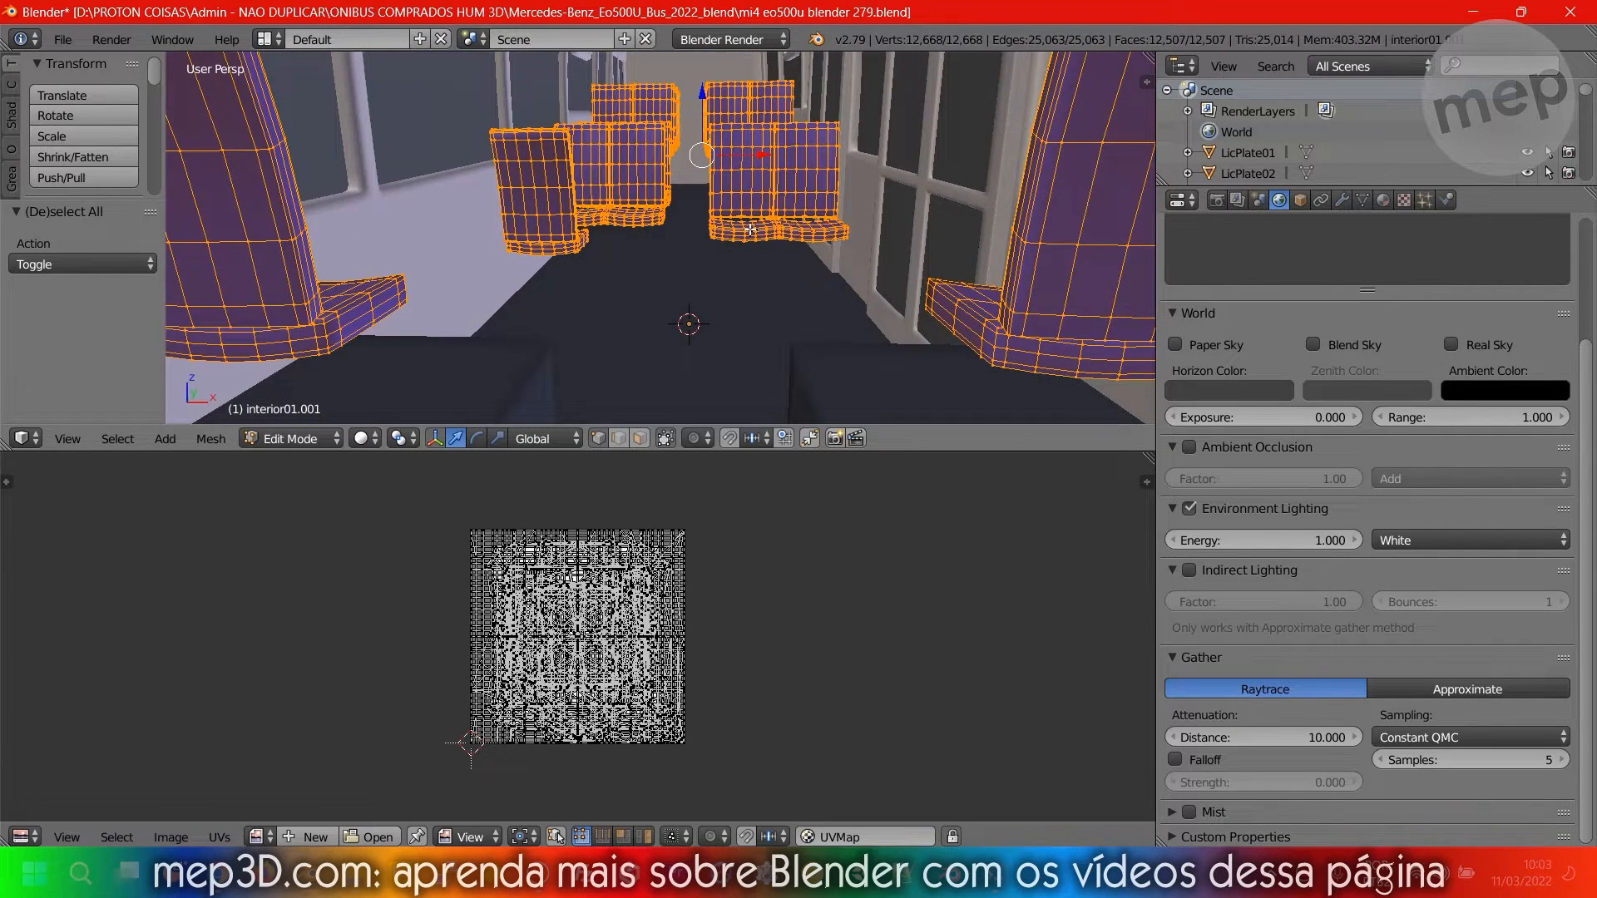
Unwrap the seats with Smart UV Project using angle limit 66 and island margin 0.
{"action": "key", "text": "u"}
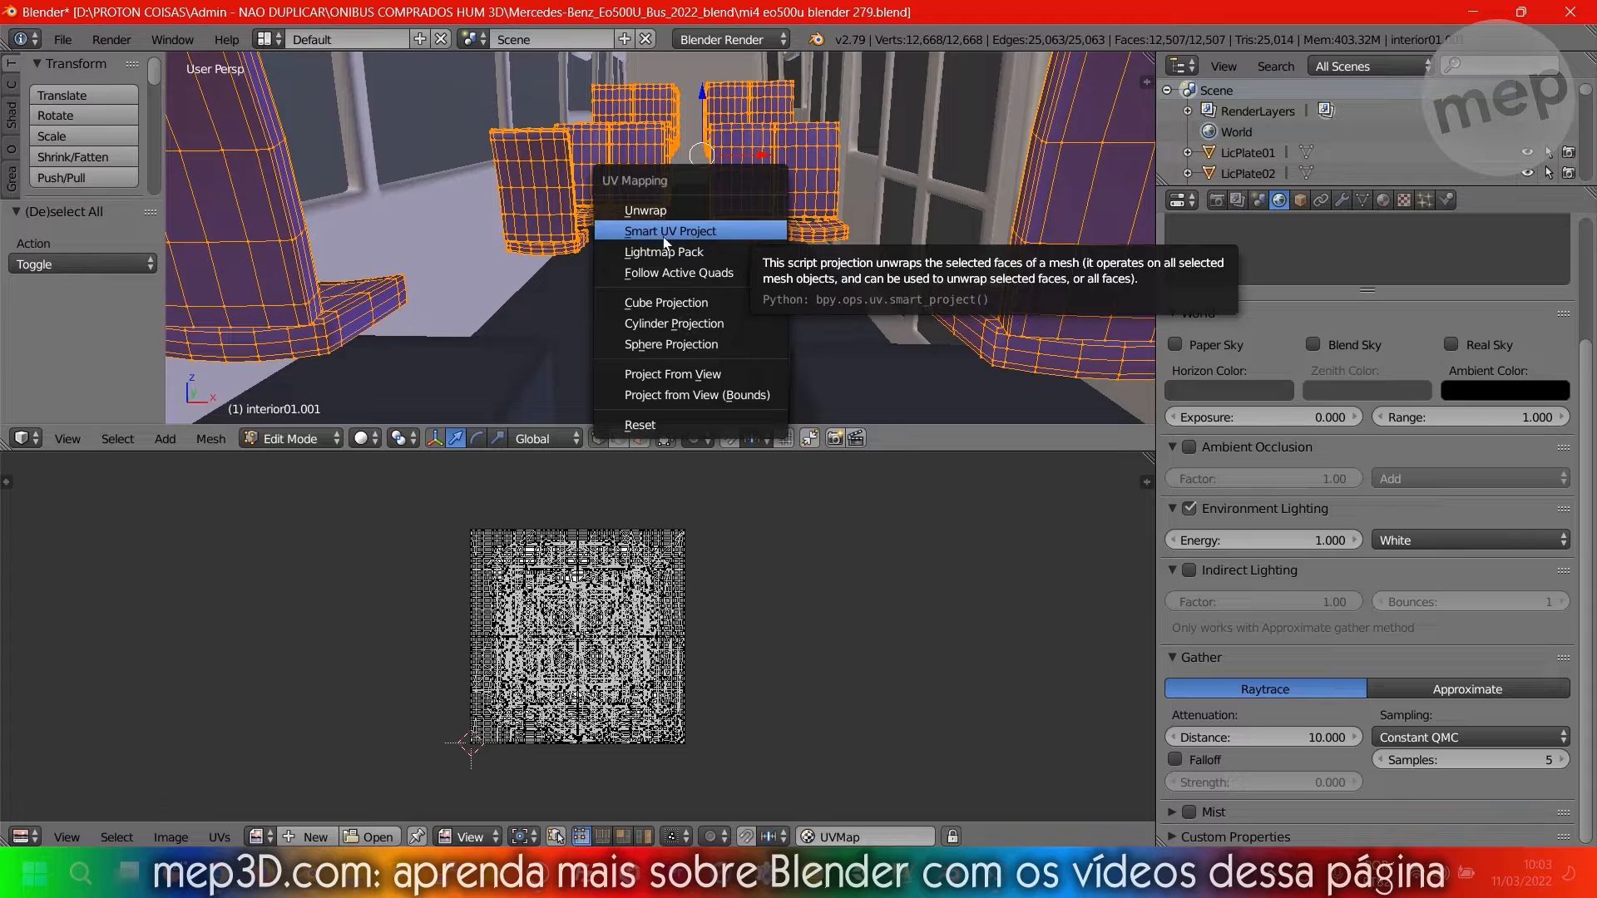
{"action": "left_click", "coordinate": [691, 231]}
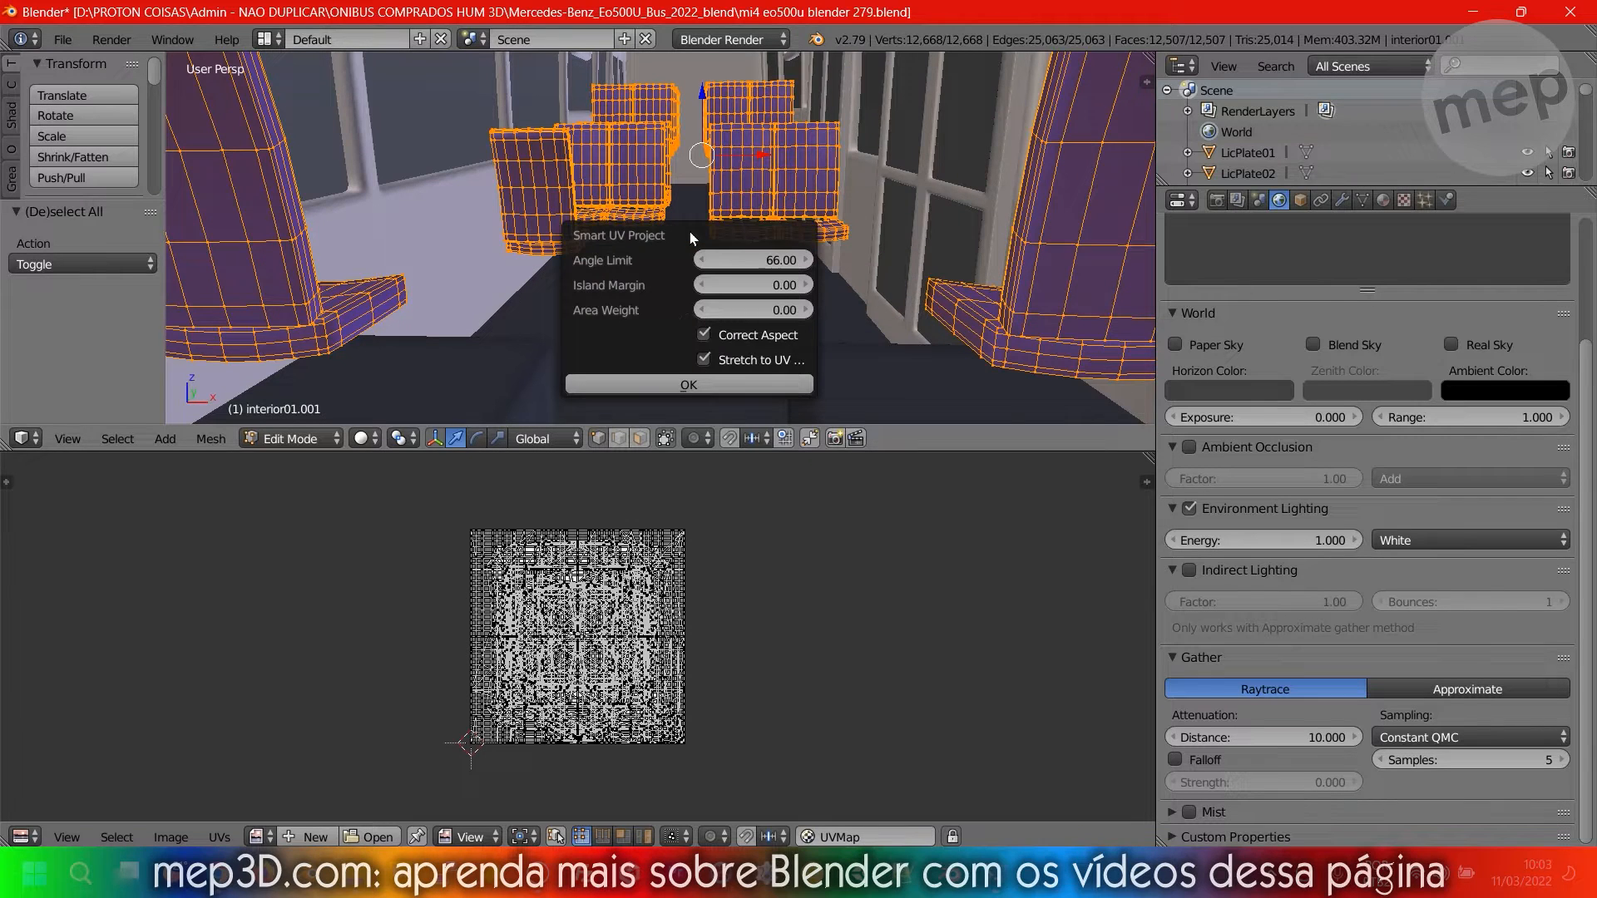
{"action": "left_click", "coordinate": [661, 384]}
Select all the seats' UVs and examine the spacing between the islands in the layout.
{"action": "scroll", "coordinate": [582, 632], "scroll_direction": "up", "scroll_amount": 5}
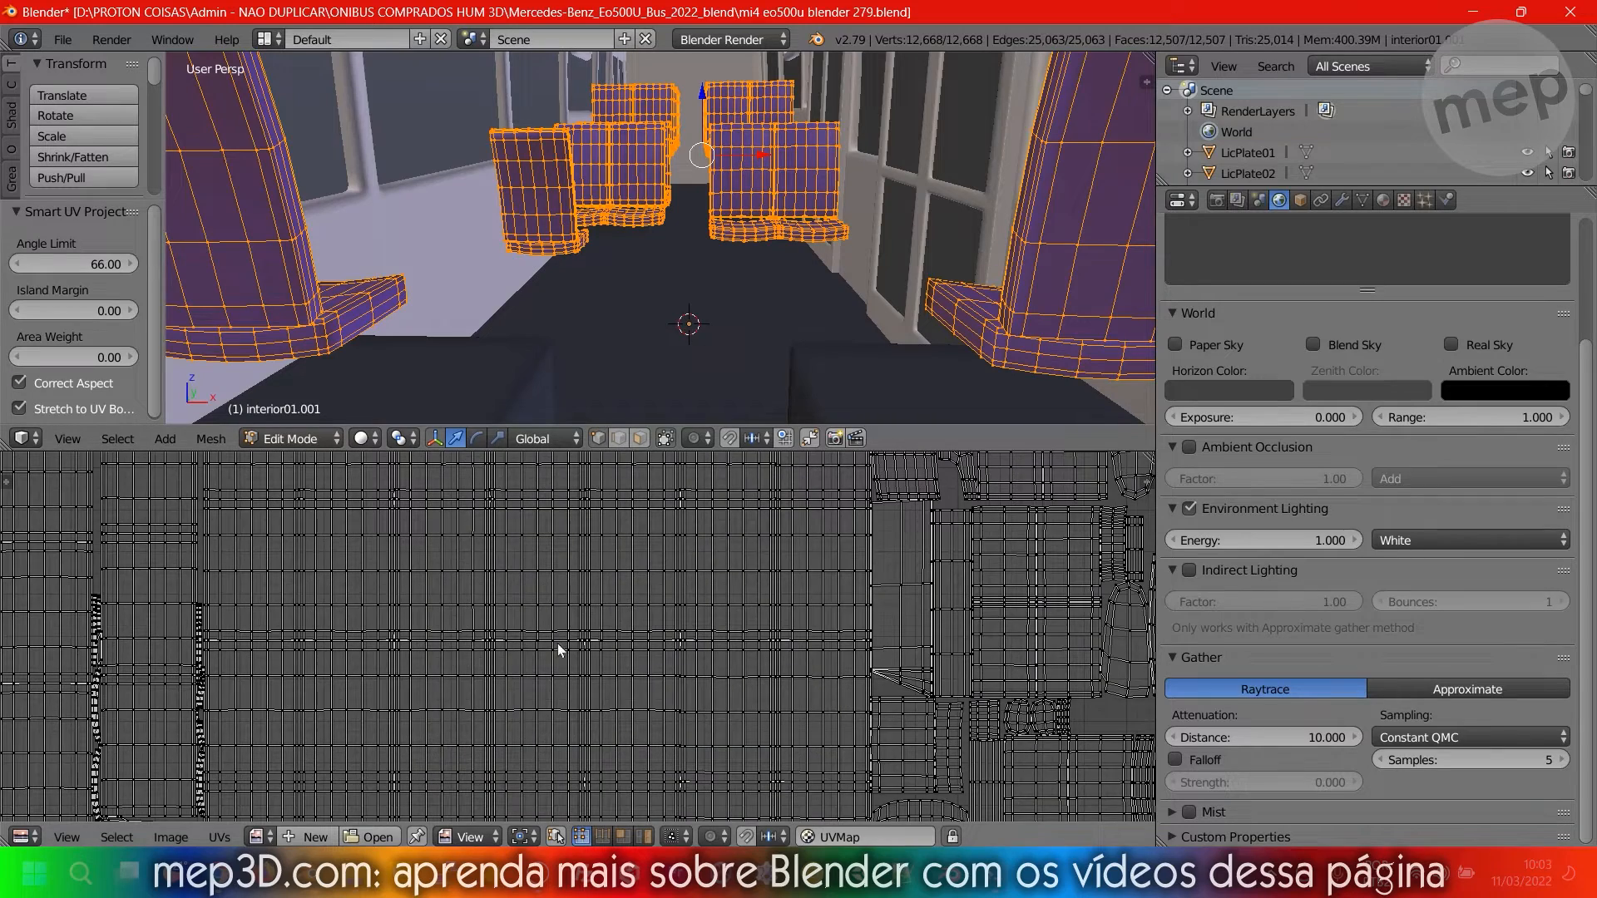
{"action": "middle_click_drag", "start_coordinate": [317, 645], "coordinate": [632, 684]}
{"action": "scroll", "coordinate": [544, 626], "scroll_direction": "up", "scroll_amount": 2}
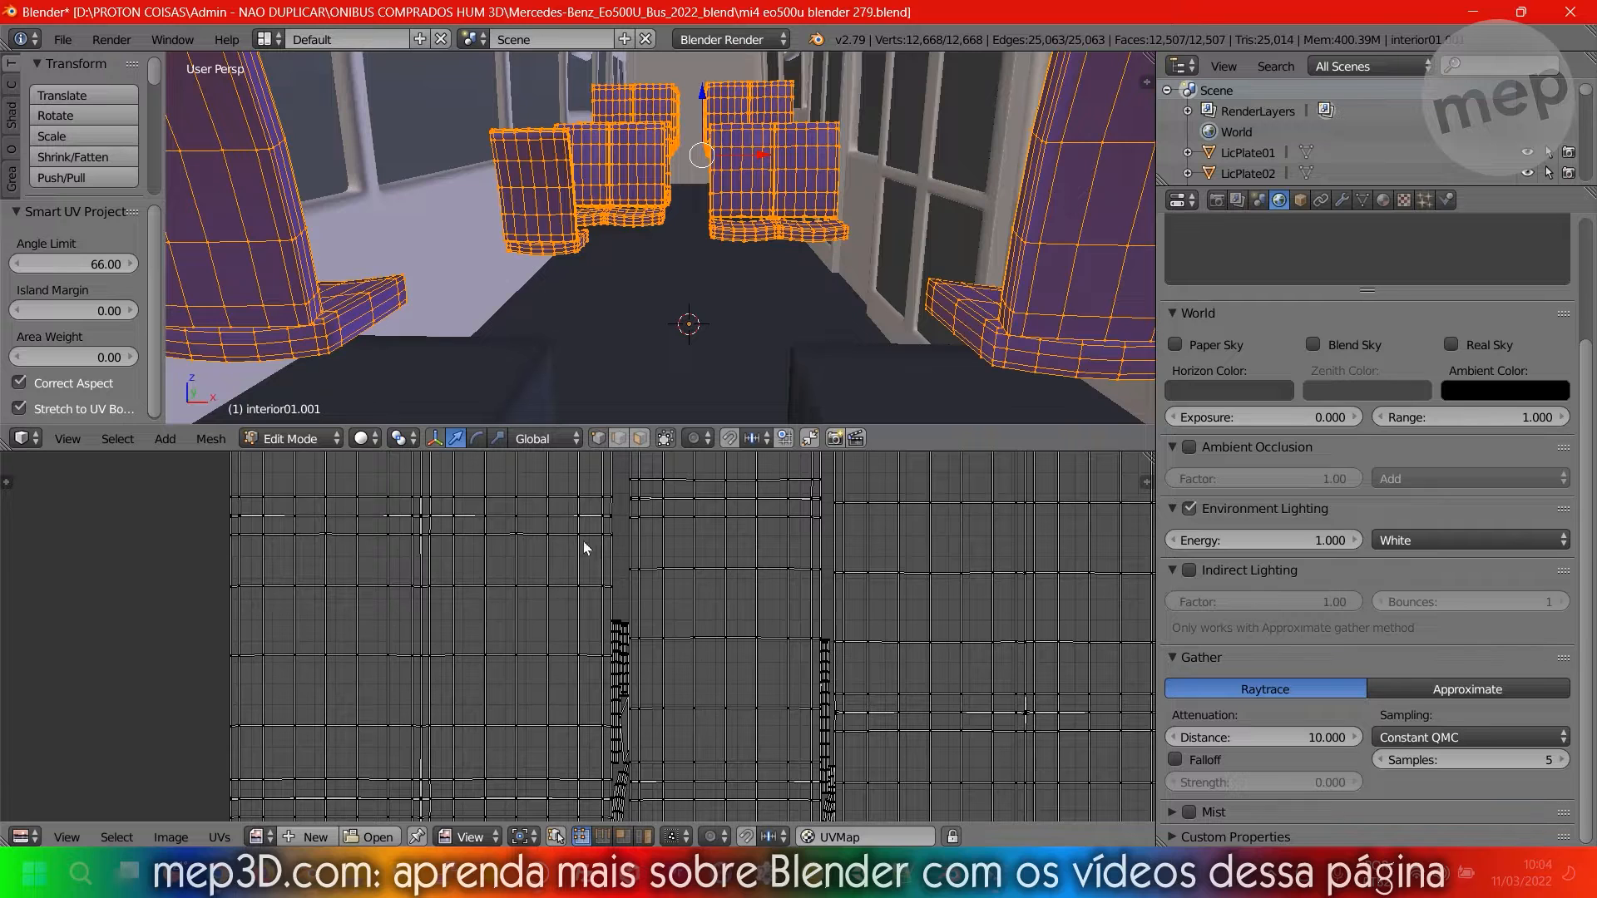
{"action": "scroll", "coordinate": [726, 685], "scroll_direction": "up", "scroll_amount": 1}
{"action": "key", "text": "a"}
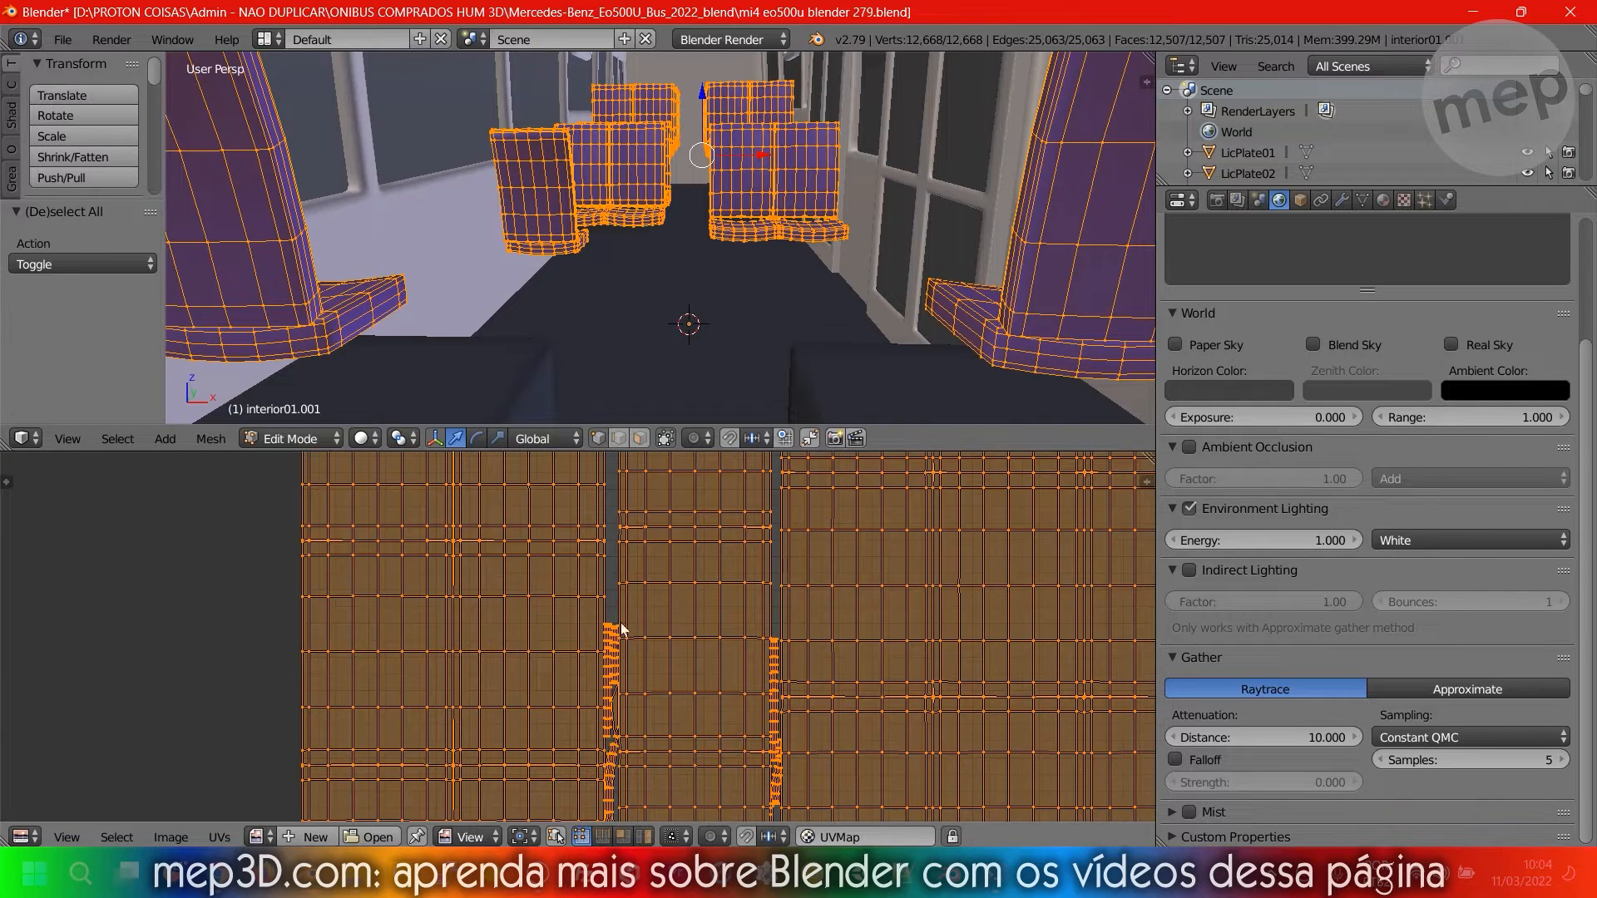
{"action": "scroll", "coordinate": [634, 611], "scroll_direction": "up", "scroll_amount": 2}
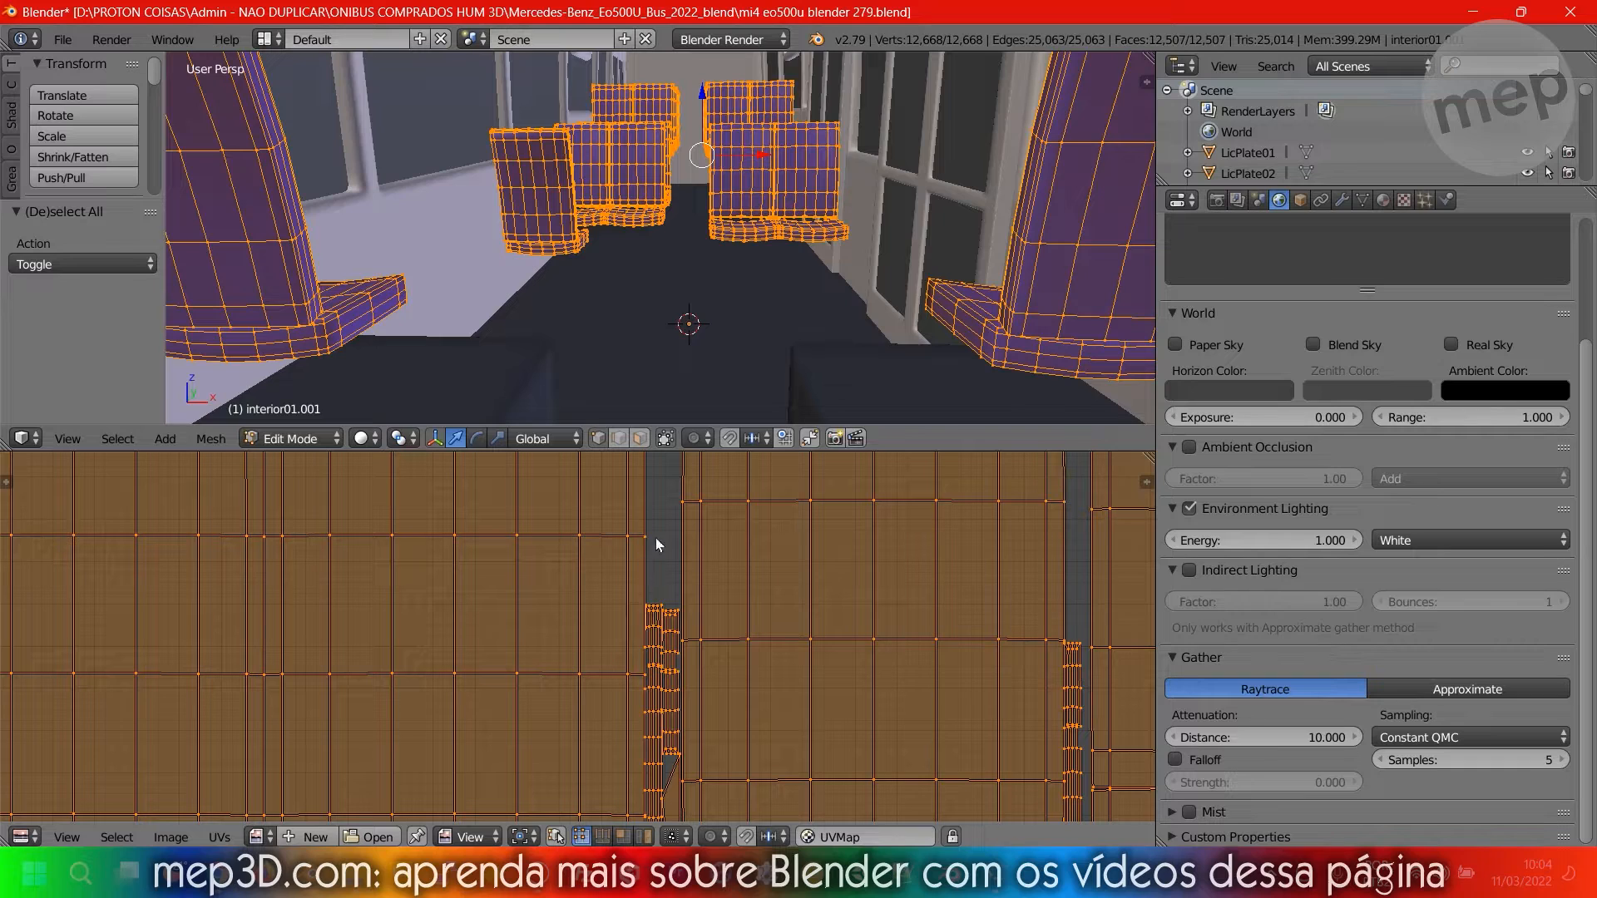
{"action": "scroll", "coordinate": [678, 639], "scroll_direction": "down", "scroll_amount": 3}
{"action": "scroll", "coordinate": [675, 632], "scroll_direction": "down", "scroll_amount": 5}
{"action": "middle_click_drag", "start_coordinate": [779, 631], "coordinate": [654, 632]}
{"action": "middle_click_drag", "start_coordinate": [744, 687], "coordinate": [707, 674]}
{"action": "scroll", "coordinate": [682, 667], "scroll_direction": "down", "scroll_amount": 2}
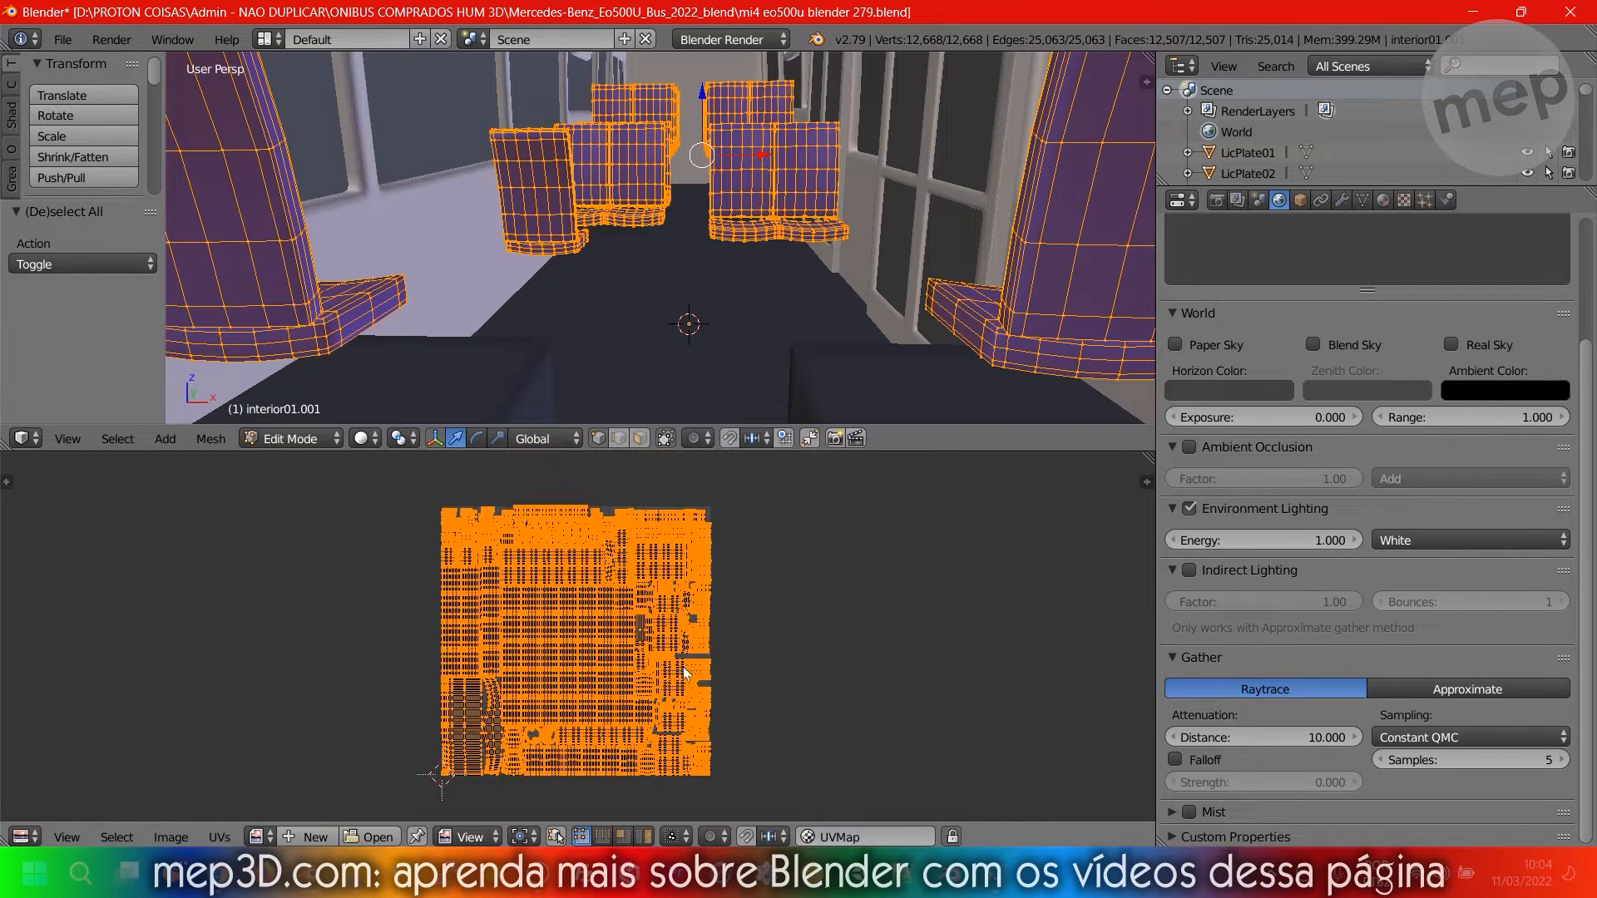
Unwrap the seats again with Smart UV Project using an island margin of 0.10 and inspect the island spacing.
{"action": "key", "text": "u"}
{"action": "left_click", "coordinate": [736, 208]}
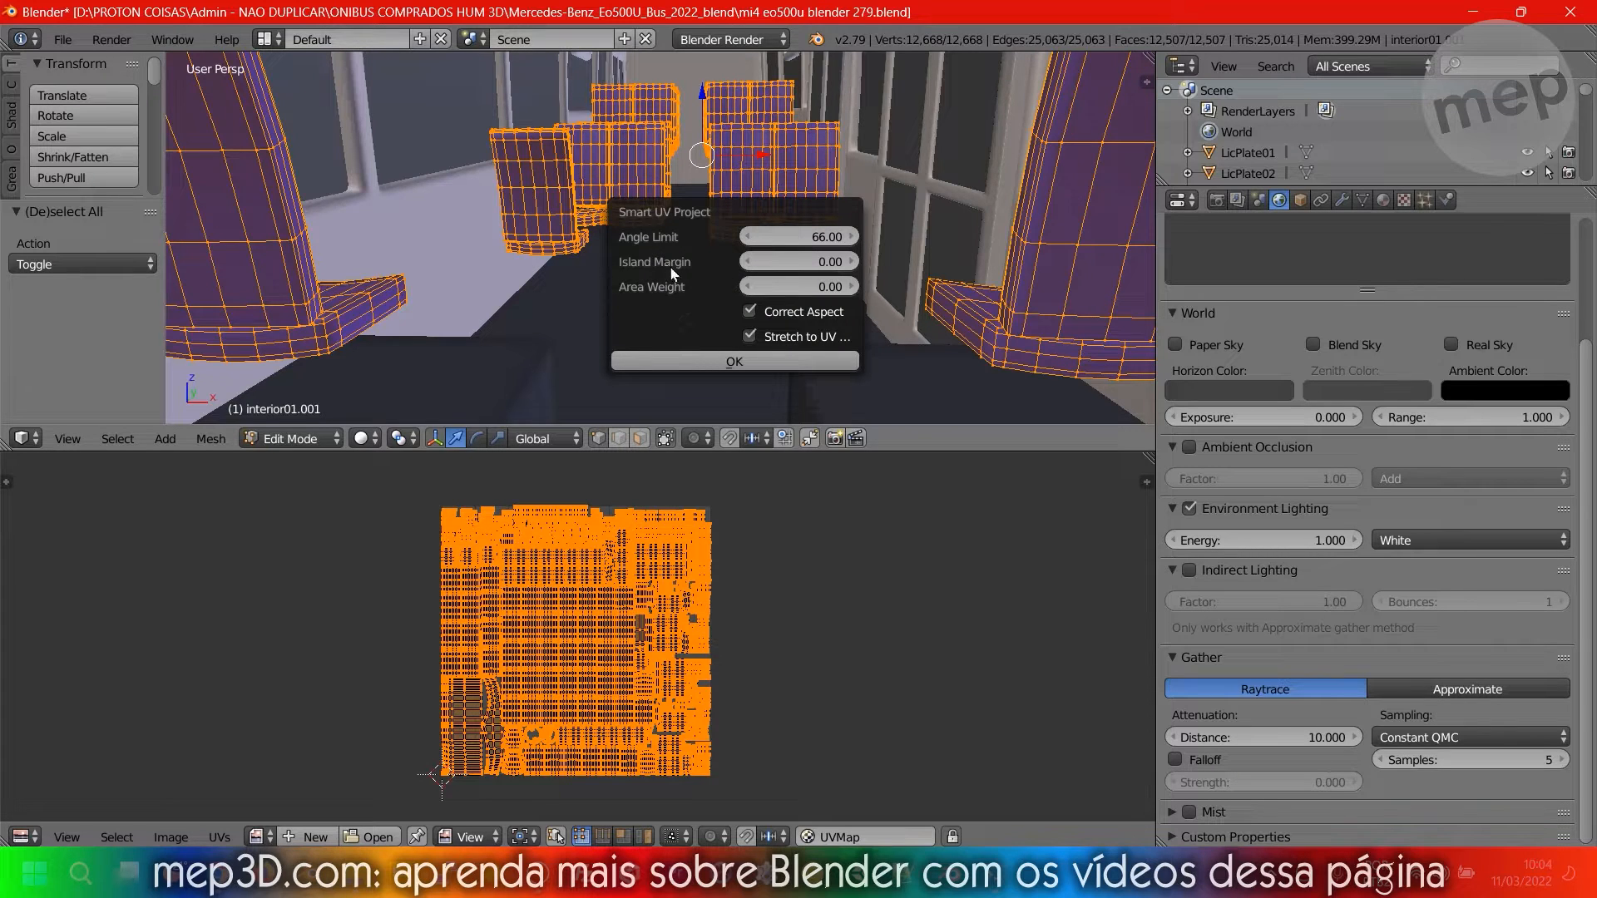
{"action": "left_click", "coordinate": [818, 262]}
{"action": "type", "text": "0.0"}
{"action": "key", "text": "Return"}
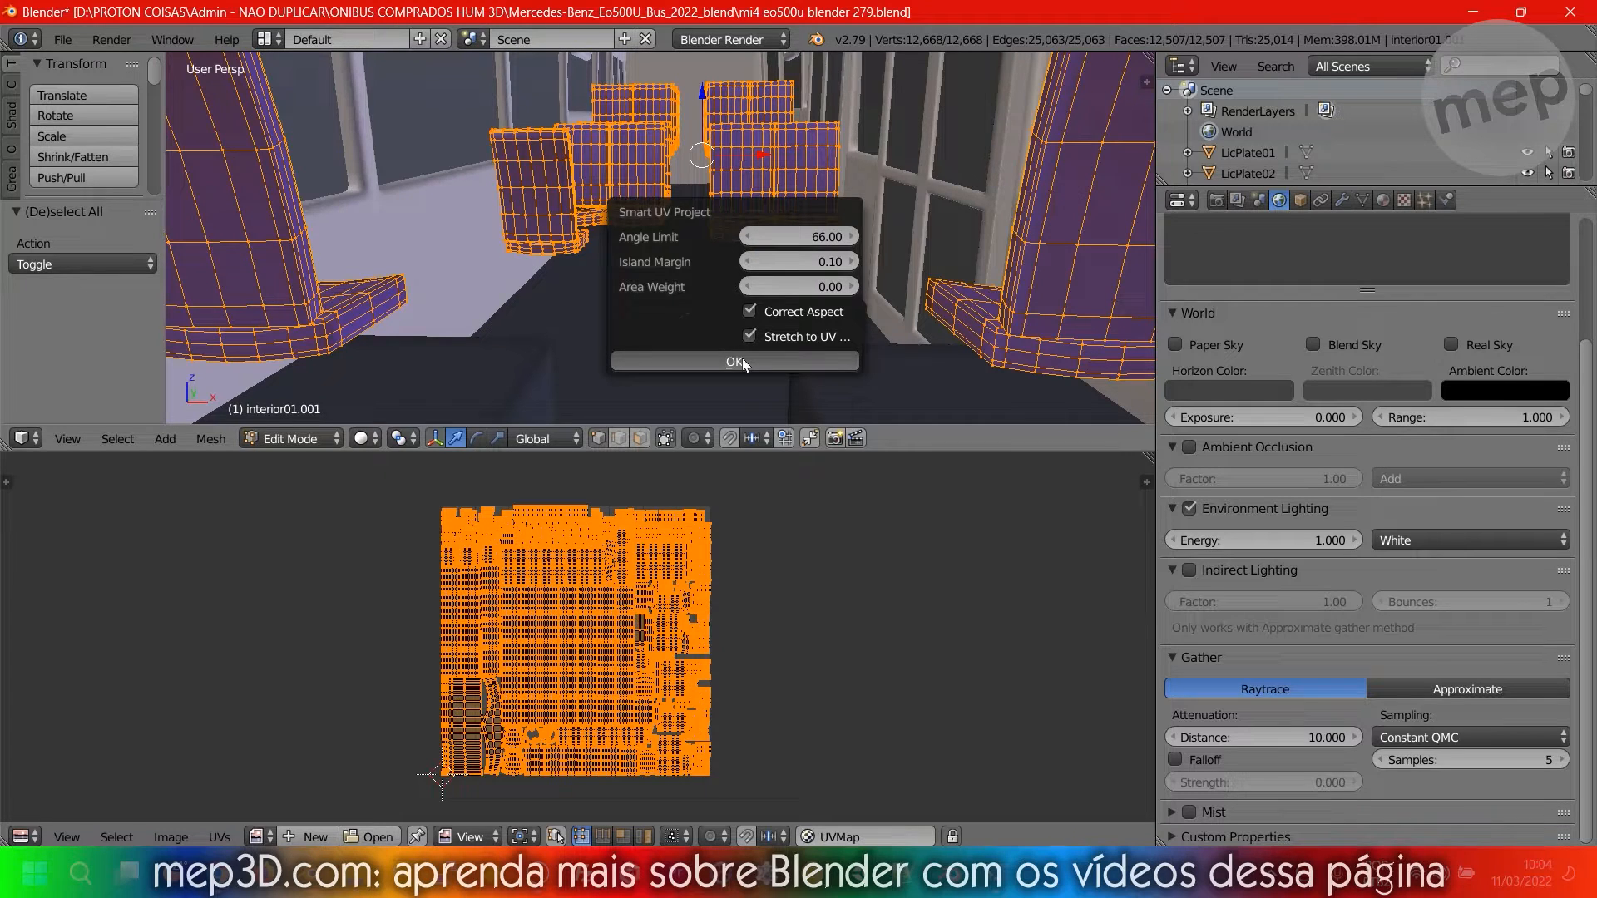
{"action": "left_click", "coordinate": [737, 362]}
{"action": "scroll", "coordinate": [737, 625], "scroll_direction": "up", "scroll_amount": 5}
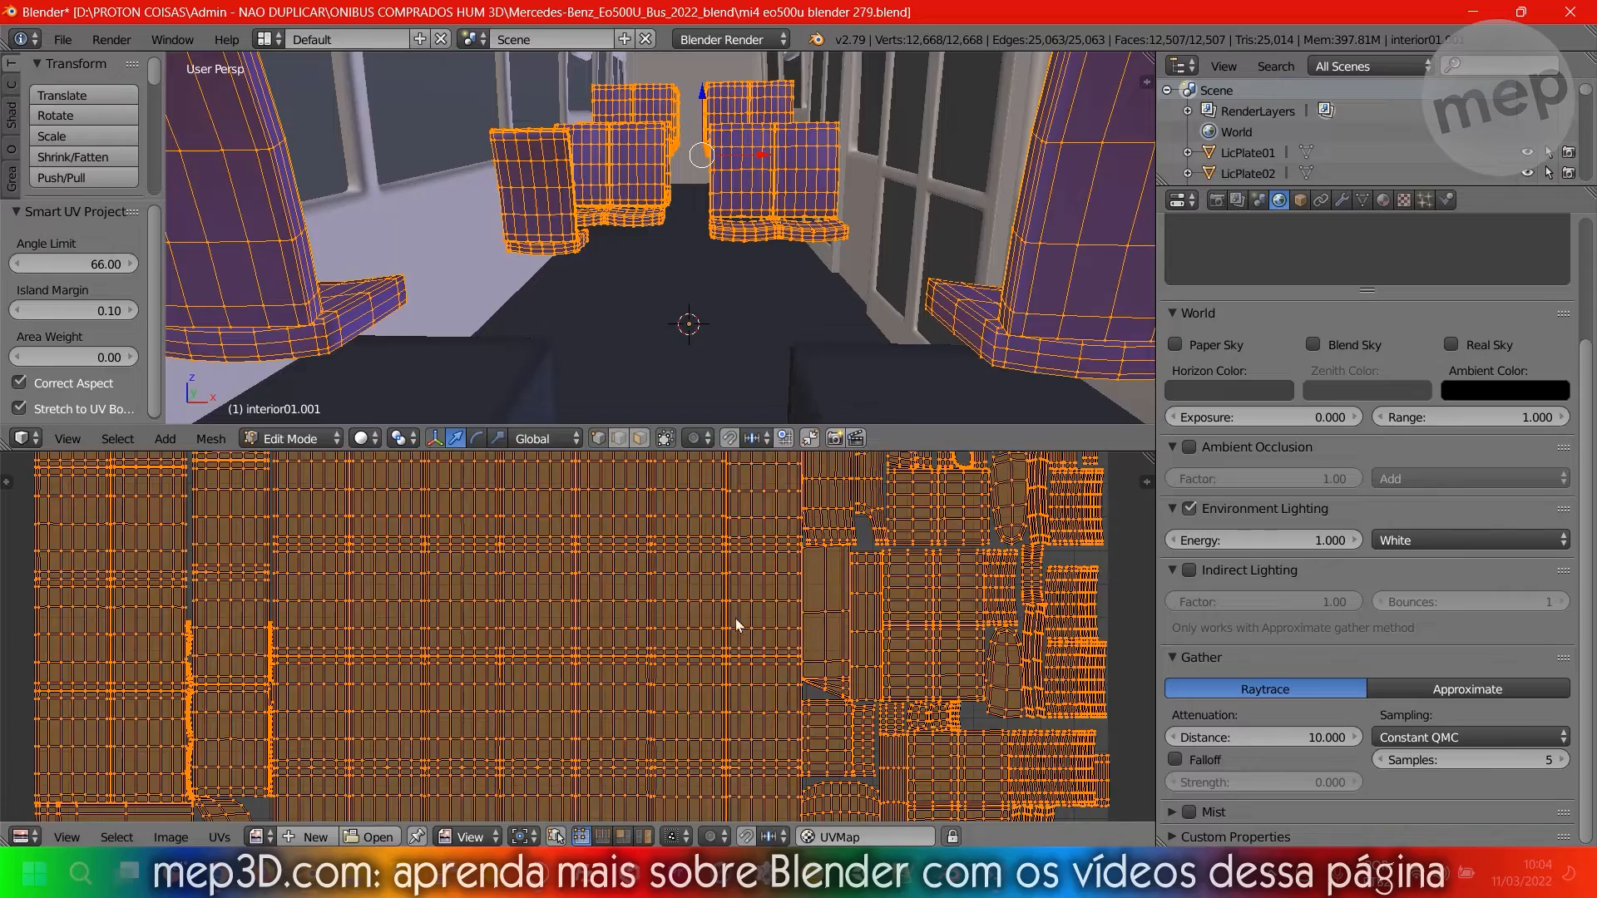
{"action": "scroll", "coordinate": [737, 625], "scroll_direction": "up", "scroll_amount": 1}
{"action": "scroll", "coordinate": [346, 652], "scroll_direction": "up", "scroll_amount": 4}
{"action": "scroll", "coordinate": [515, 592], "scroll_direction": "down", "scroll_amount": 8}
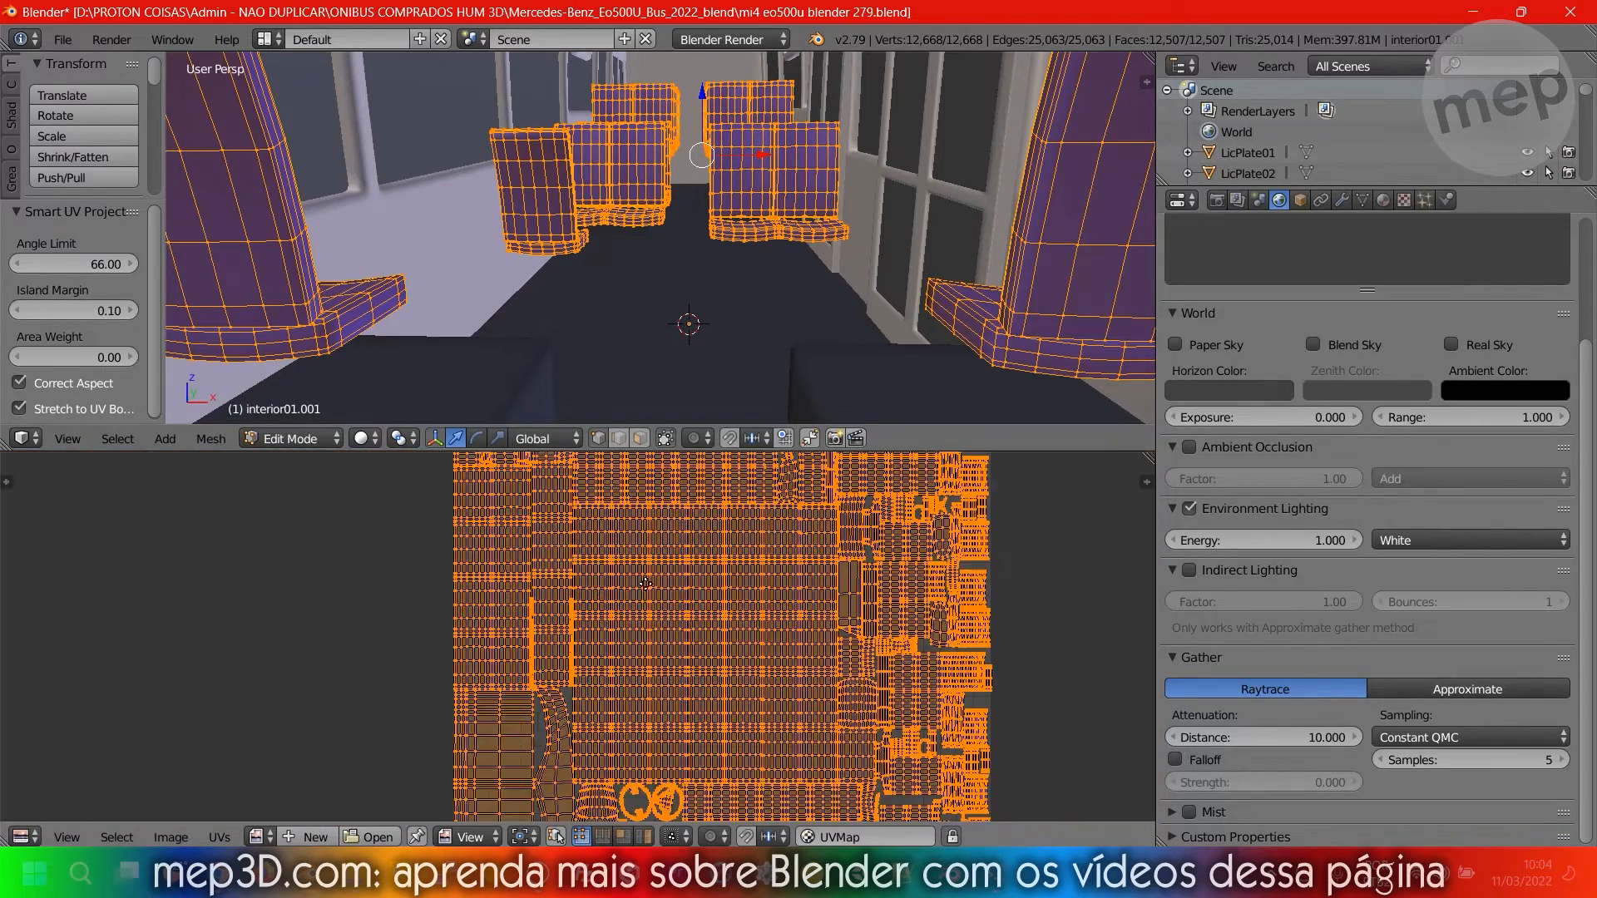
{"action": "scroll", "coordinate": [646, 583], "scroll_direction": "down", "scroll_amount": 3}
Redo the seats' Smart UV Project unwrap with an island margin of 0.50 and check the layout.
{"action": "key", "text": "u"}
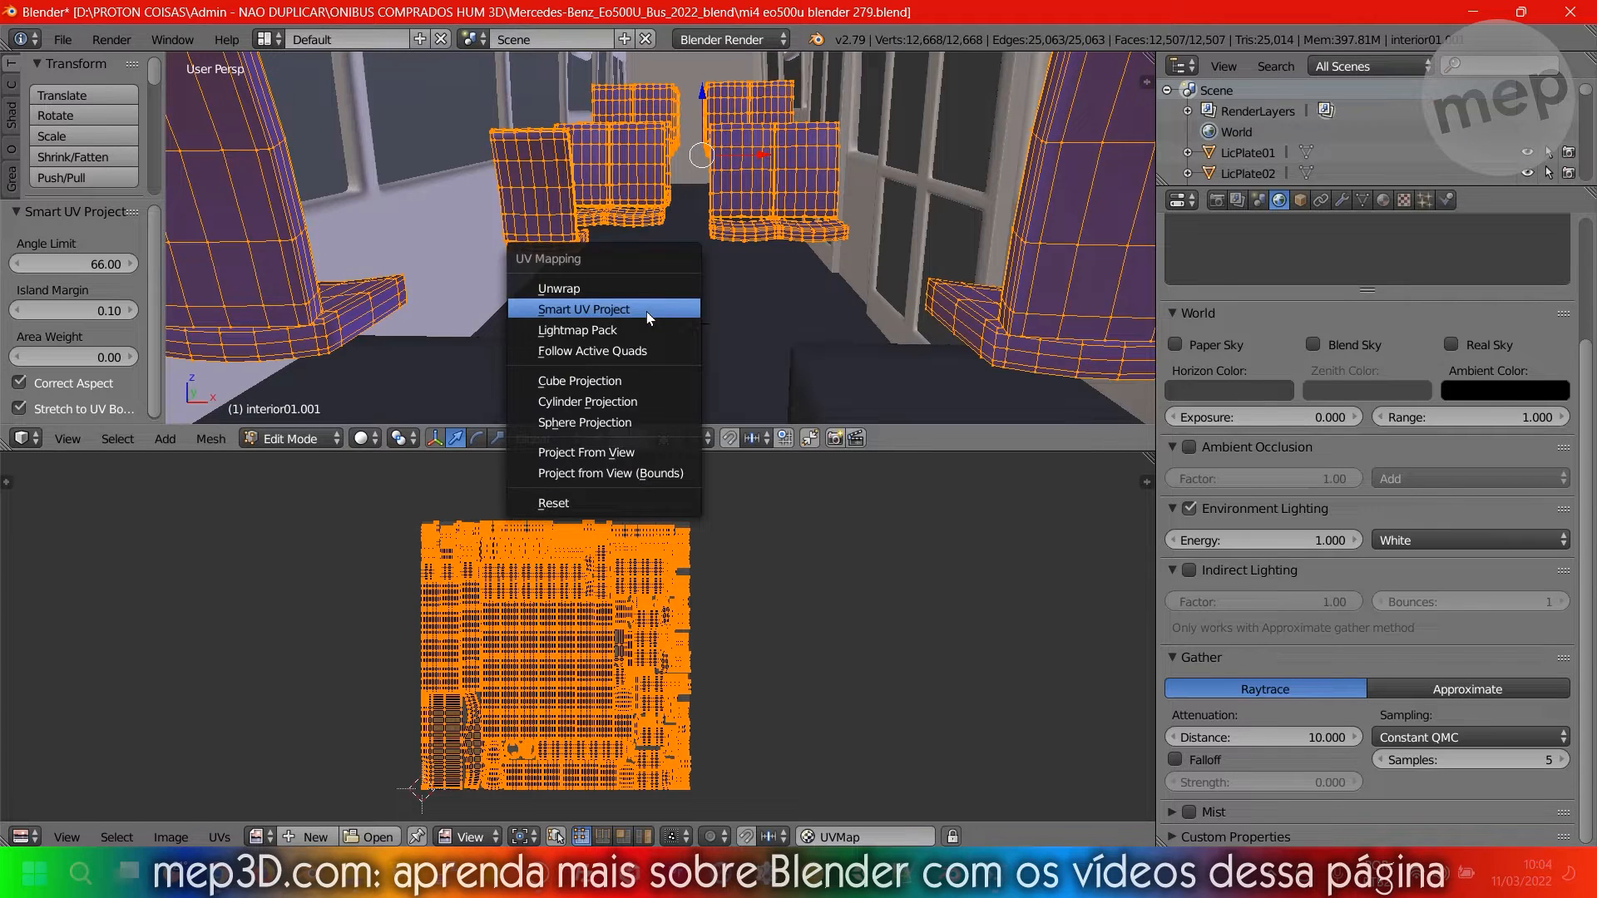
{"action": "left_click", "coordinate": [650, 317]}
{"action": "left_click", "coordinate": [745, 363]}
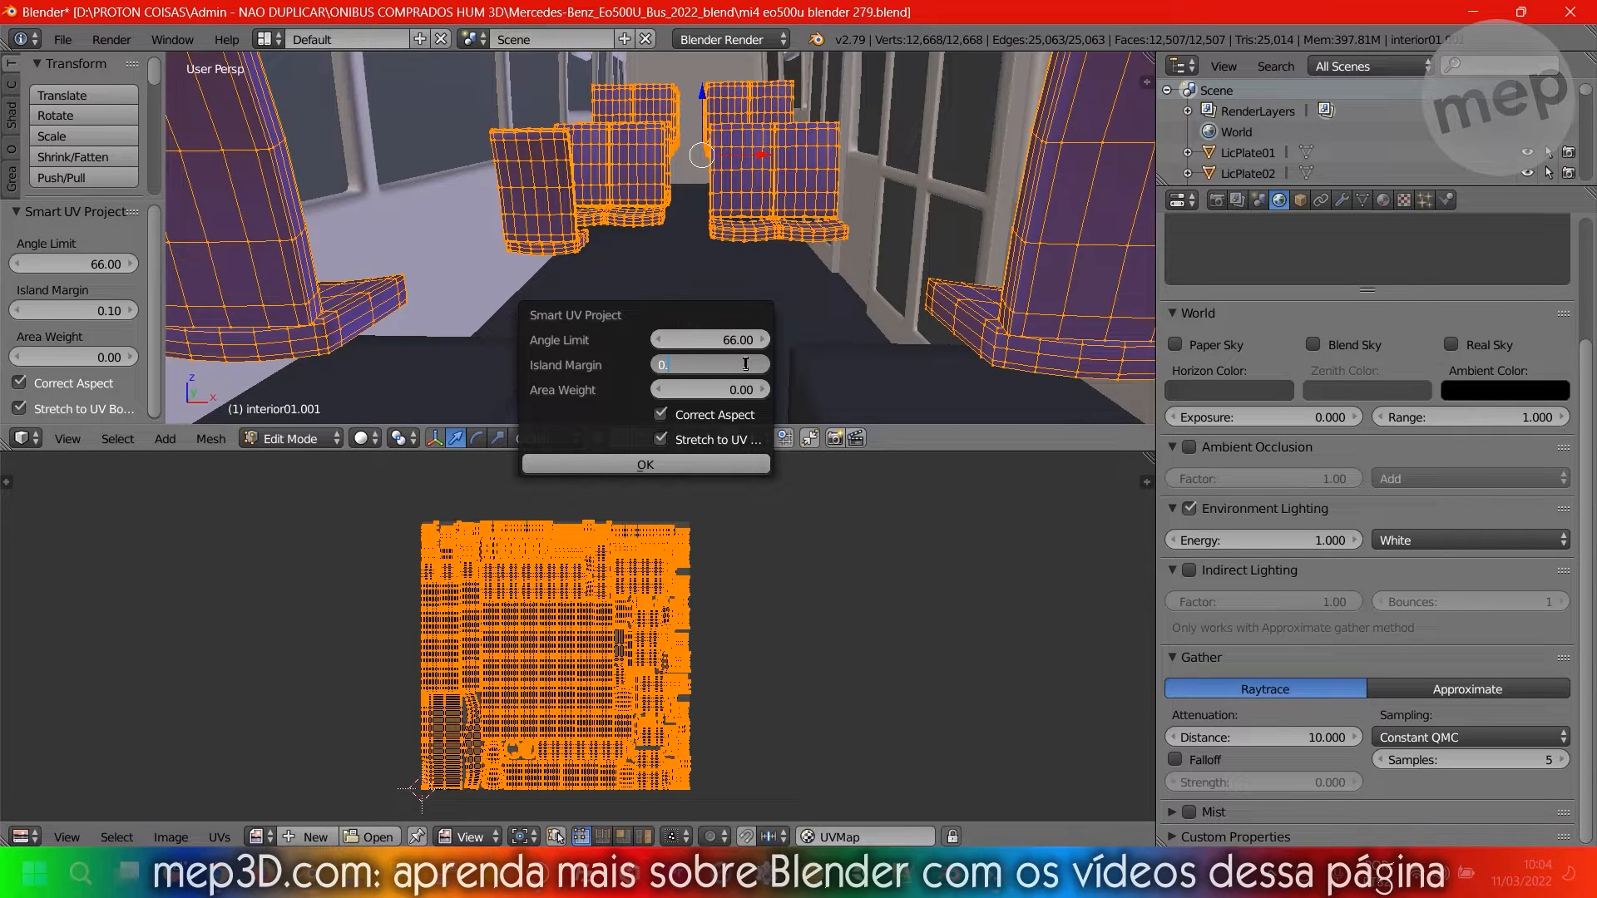
{"action": "type", "text": "0.5"}
{"action": "key", "text": "Return"}
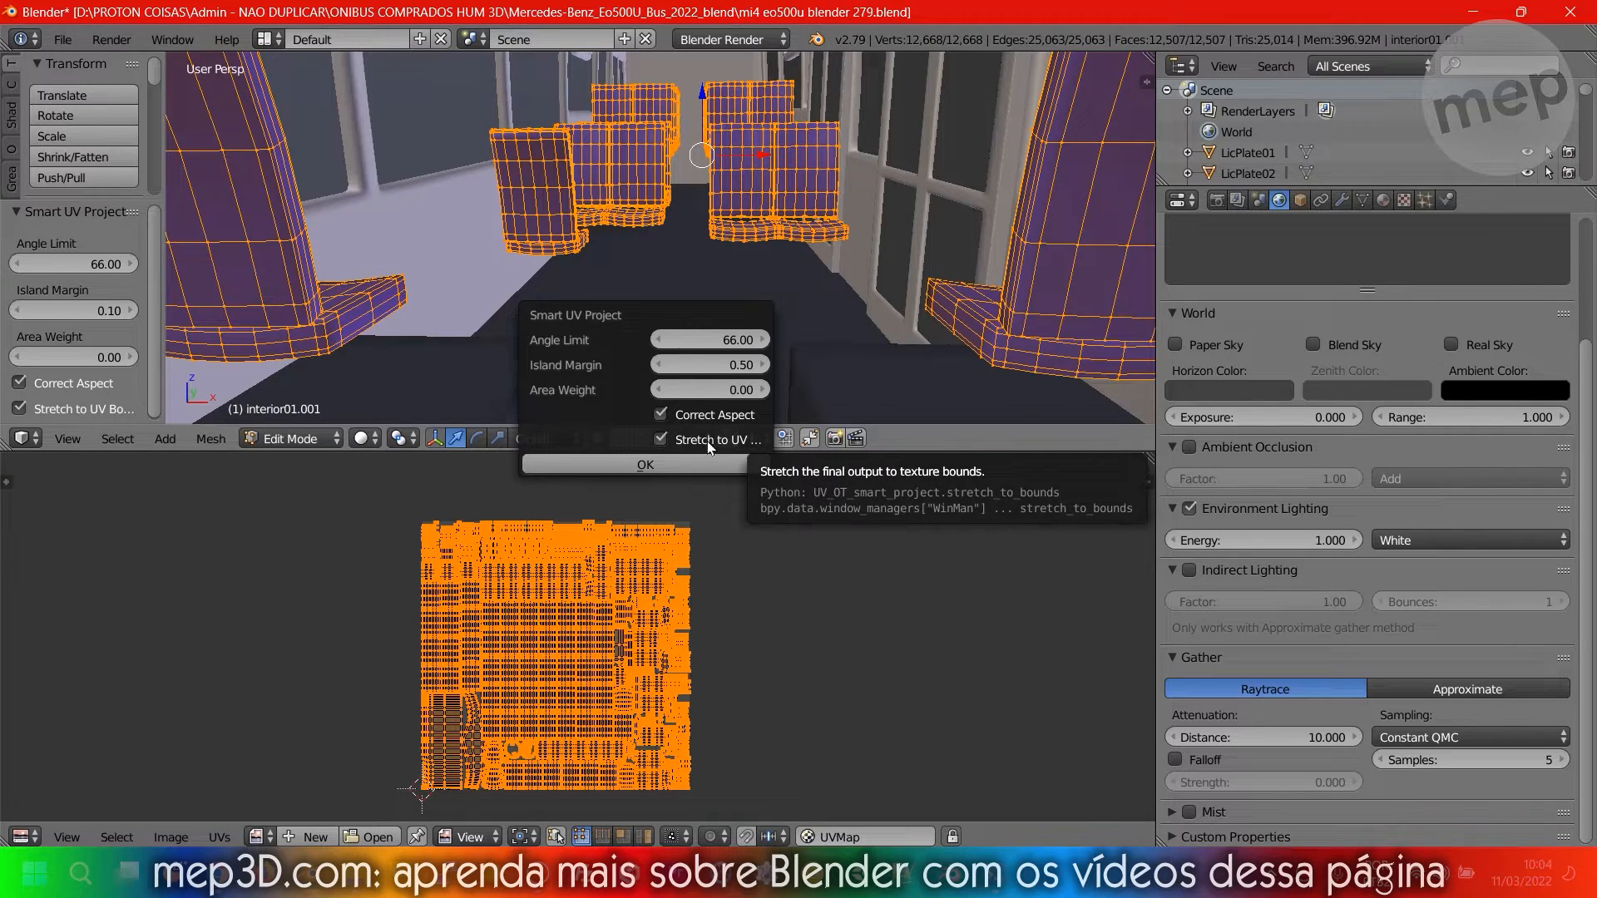
{"action": "left_click", "coordinate": [629, 472]}
{"action": "scroll", "coordinate": [540, 620], "scroll_direction": "up", "scroll_amount": 4}
{"action": "scroll", "coordinate": [543, 620], "scroll_direction": "up", "scroll_amount": 3}
{"action": "scroll", "coordinate": [456, 617], "scroll_direction": "down", "scroll_amount": 2}
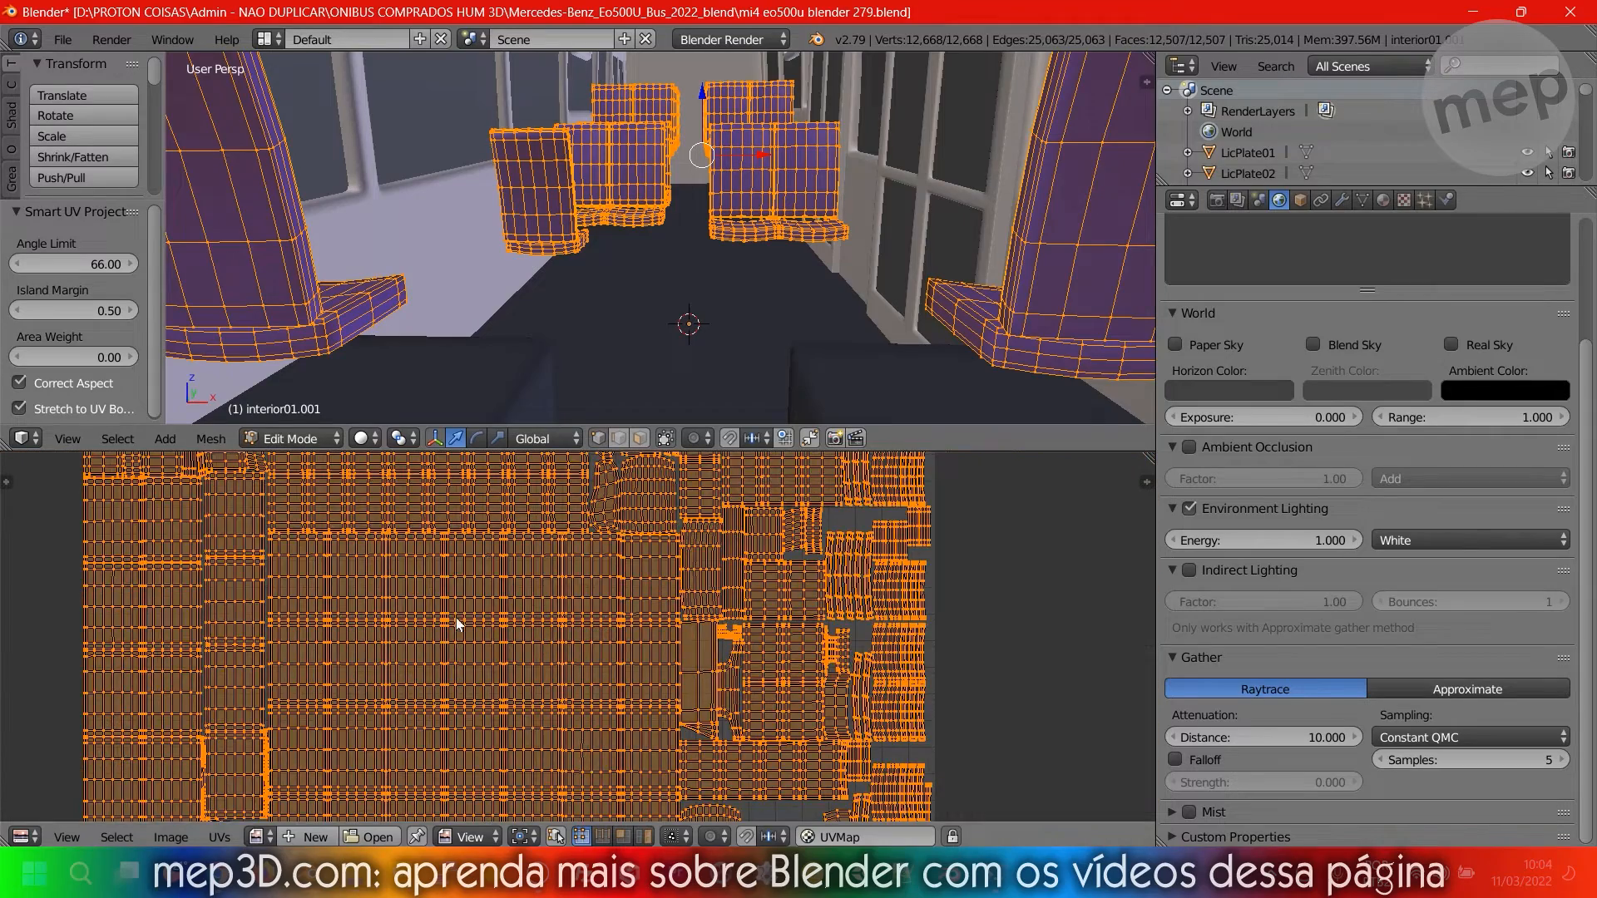
Unwrap the seats again with Smart UV Project using an island margin of 0.90.
{"action": "middle_click_drag", "start_coordinate": [456, 615], "coordinate": [485, 592]}
{"action": "scroll", "coordinate": [474, 615], "scroll_direction": "up", "scroll_amount": 5}
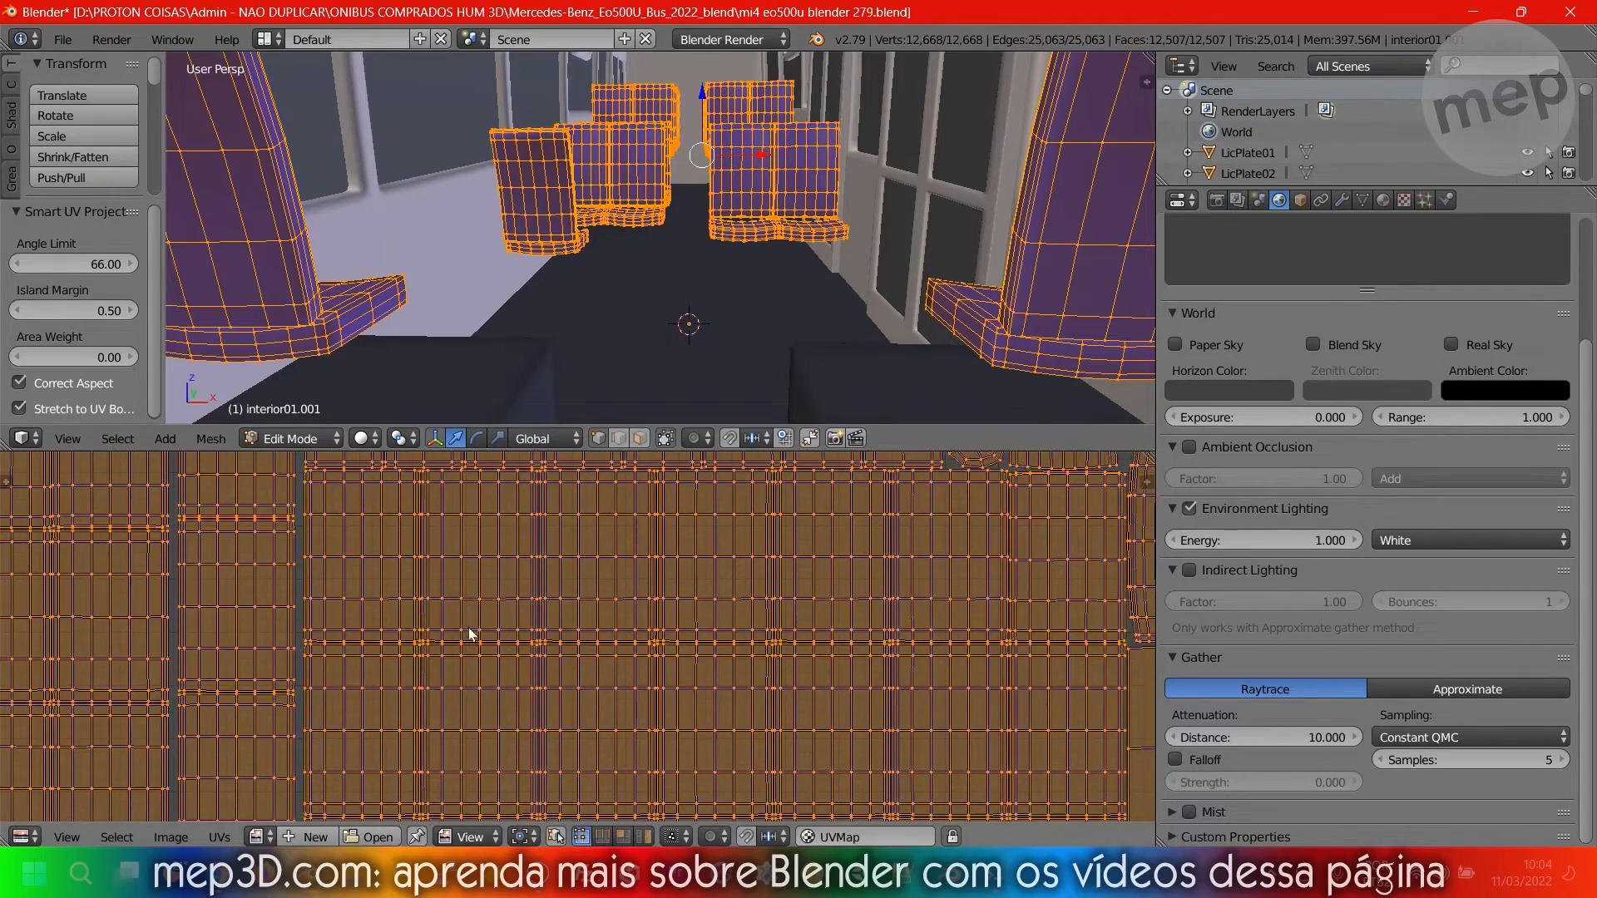
{"action": "key", "text": "u"}
{"action": "left_click", "coordinate": [652, 217]}
{"action": "left_click", "coordinate": [724, 271]}
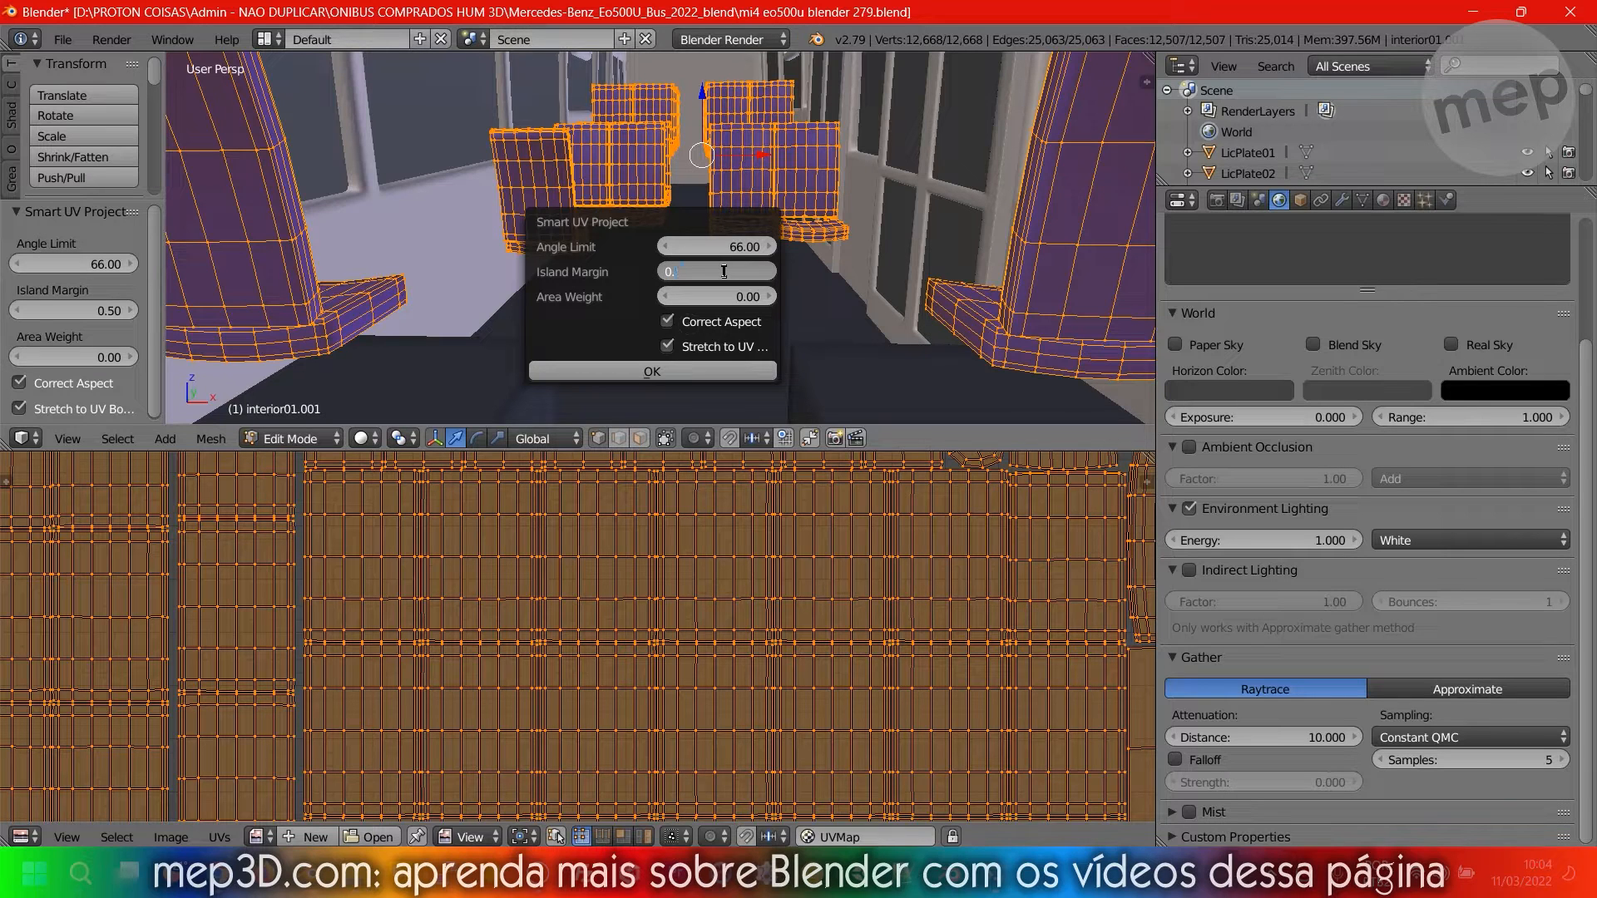
{"action": "type", "text": "0.9"}
{"action": "key", "text": "Return"}
{"action": "left_click", "coordinate": [652, 371]}
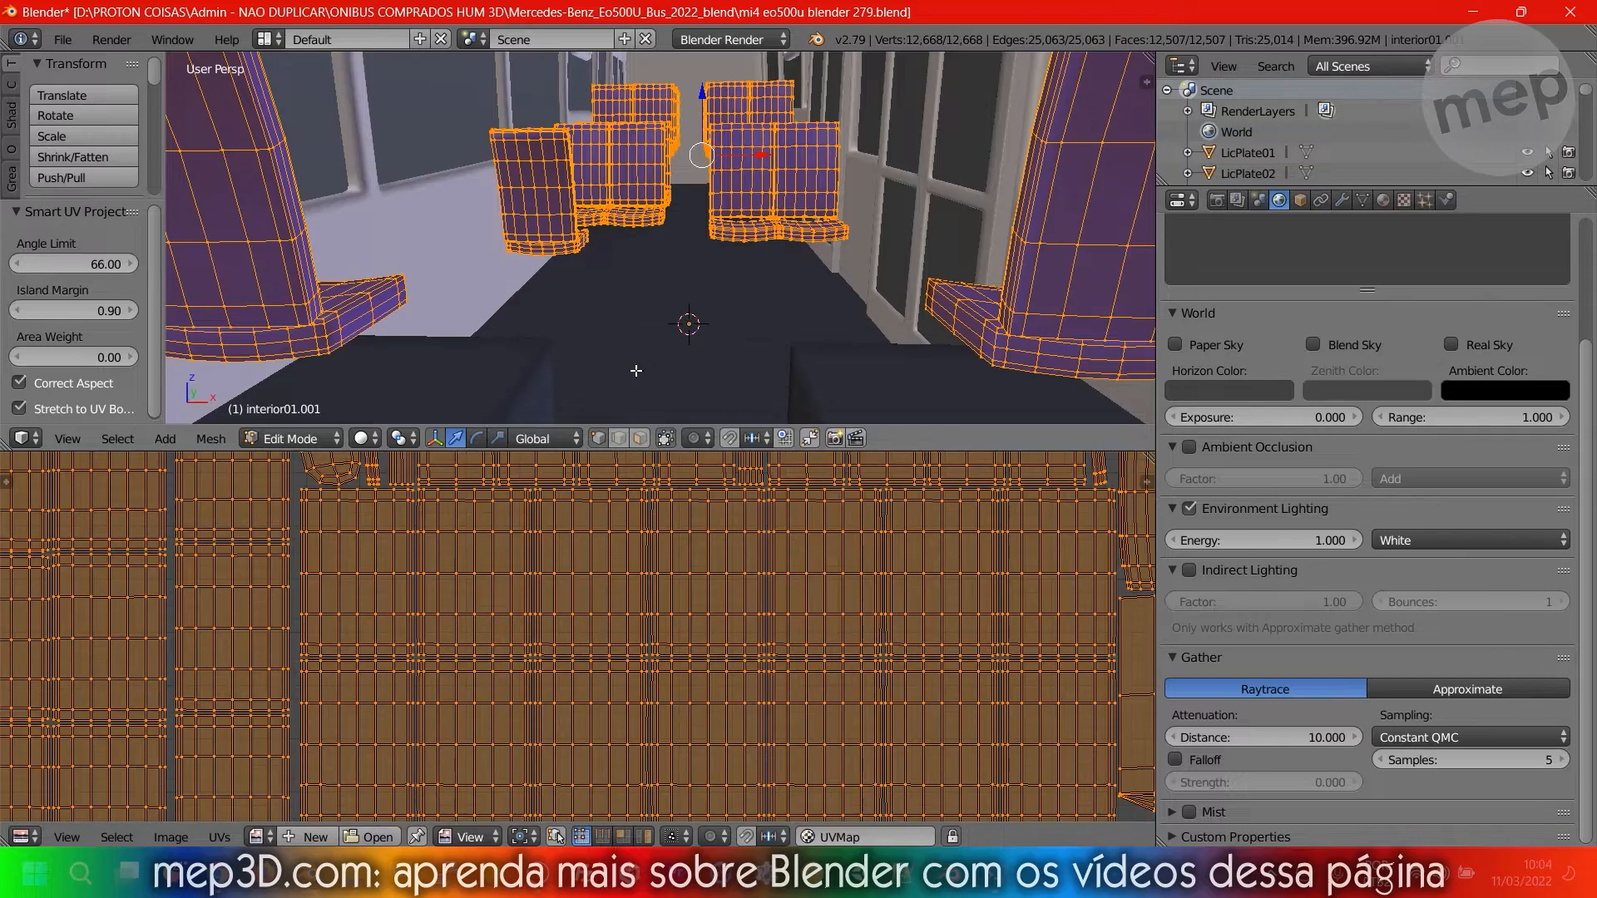
Examine the gaps between the seats' UV islands and the overall layout, and view the seats from another angle.
{"action": "scroll", "coordinate": [382, 641], "scroll_direction": "up", "scroll_amount": 2}
{"action": "scroll", "coordinate": [532, 687], "scroll_direction": "up", "scroll_amount": 2}
{"action": "scroll", "coordinate": [720, 698], "scroll_direction": "down", "scroll_amount": 3}
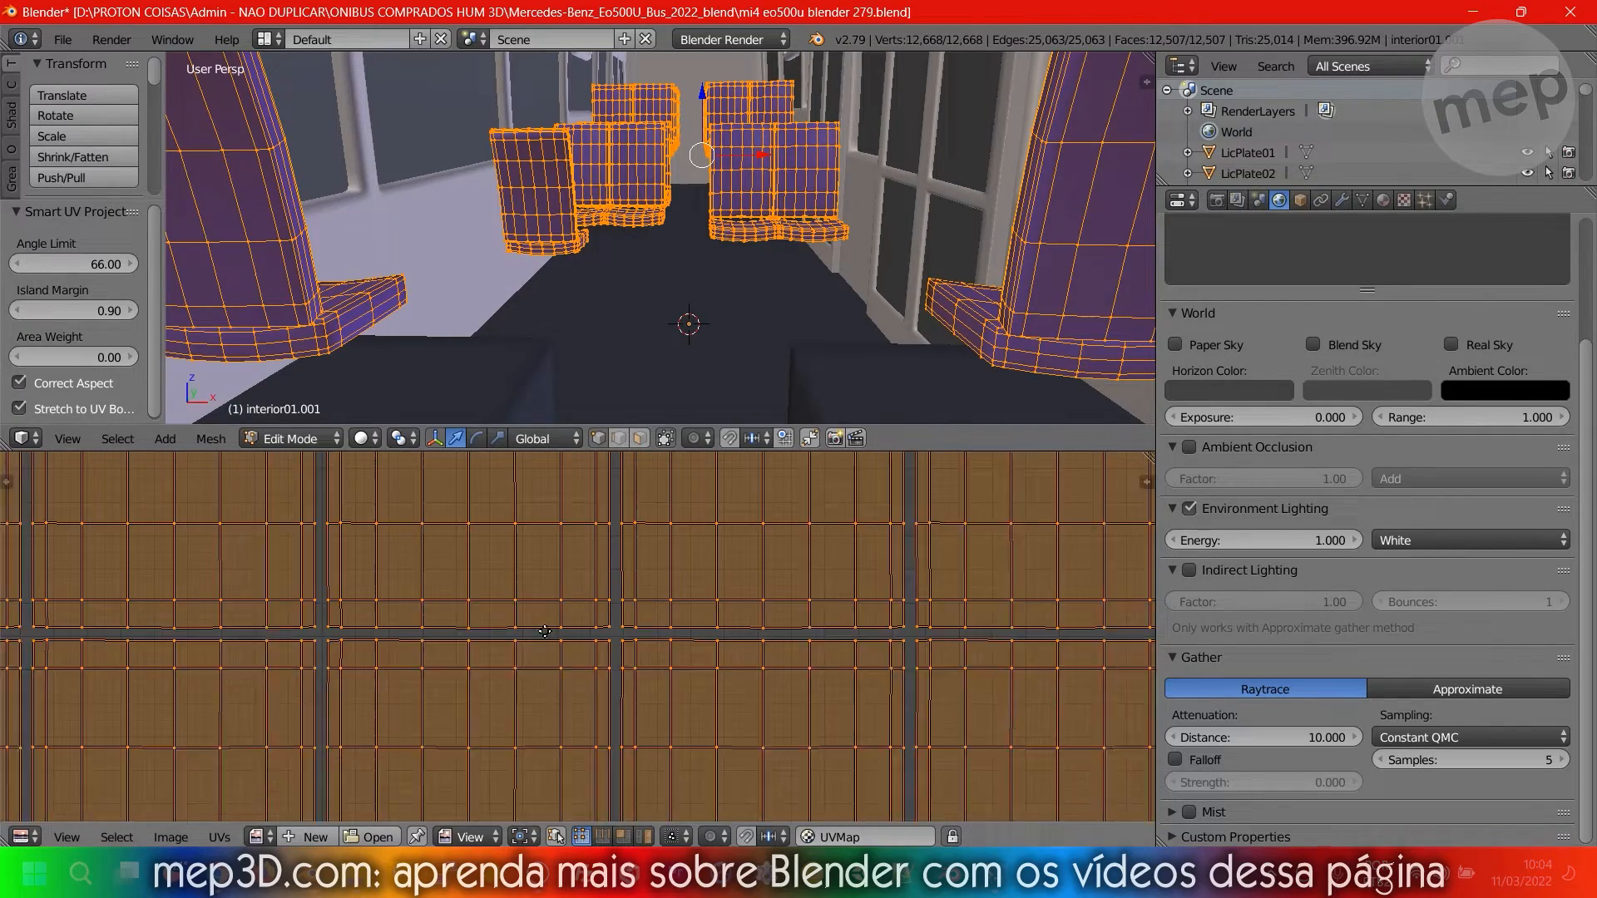
{"action": "scroll", "coordinate": [713, 626], "scroll_direction": "down", "scroll_amount": 5}
{"action": "scroll", "coordinate": [713, 630], "scroll_direction": "down", "scroll_amount": 3}
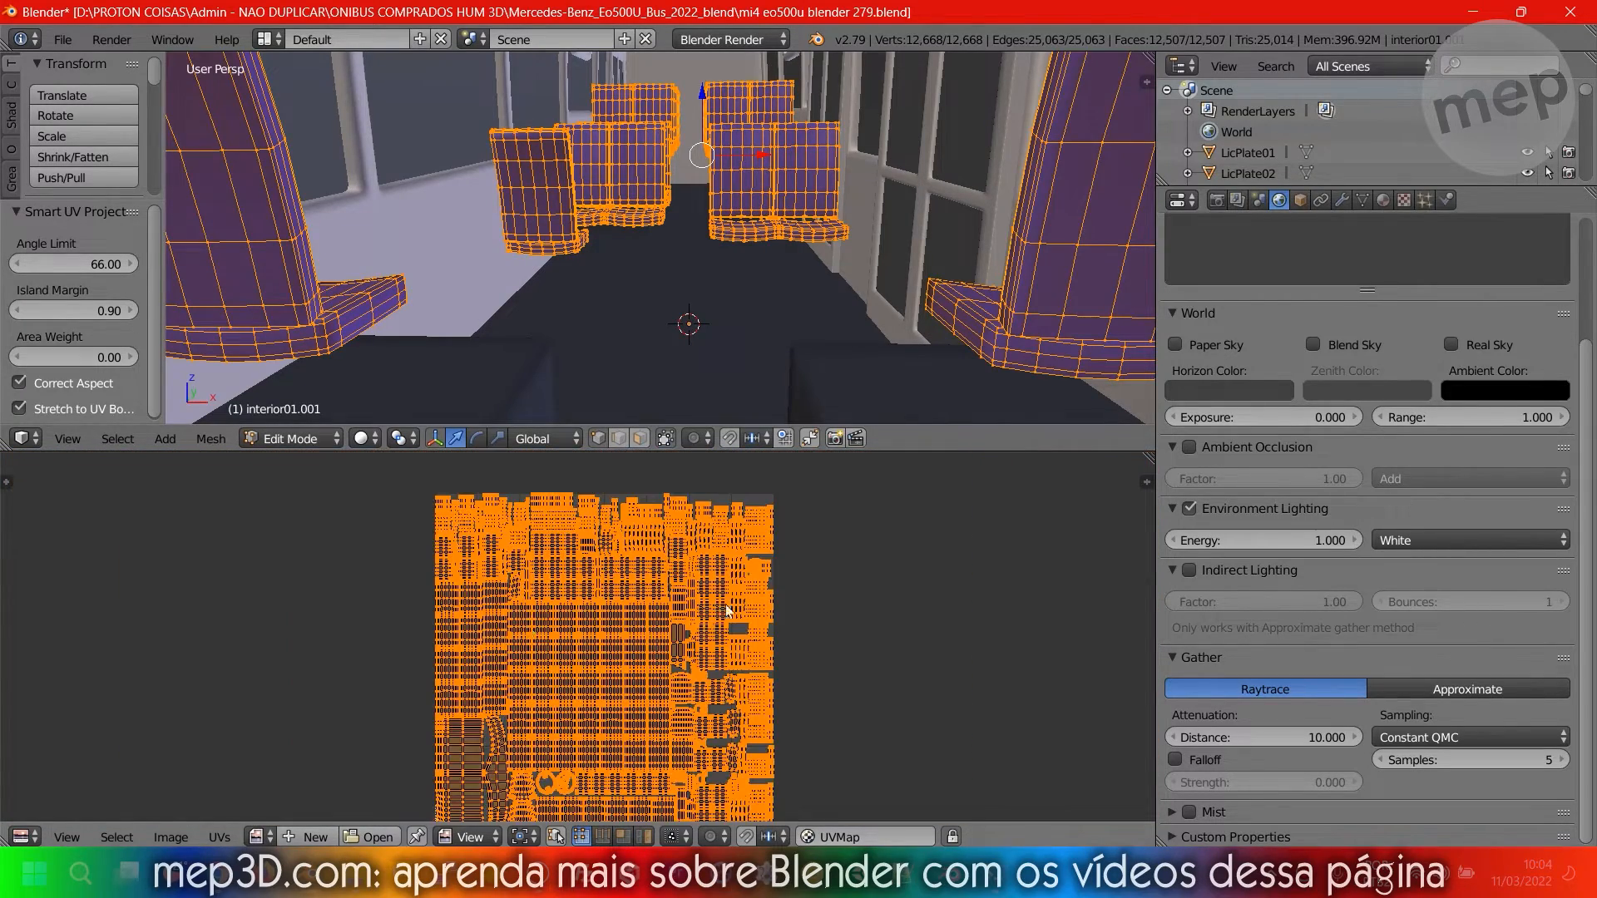
{"action": "scroll", "coordinate": [648, 657], "scroll_direction": "down", "scroll_amount": 1}
{"action": "middle_click_drag", "start_coordinate": [647, 660], "coordinate": [671, 625]}
{"action": "middle_click_drag", "start_coordinate": [865, 208], "coordinate": [508, 166]}
{"action": "middle_click_drag", "start_coordinate": [669, 167], "coordinate": [685, 260]}
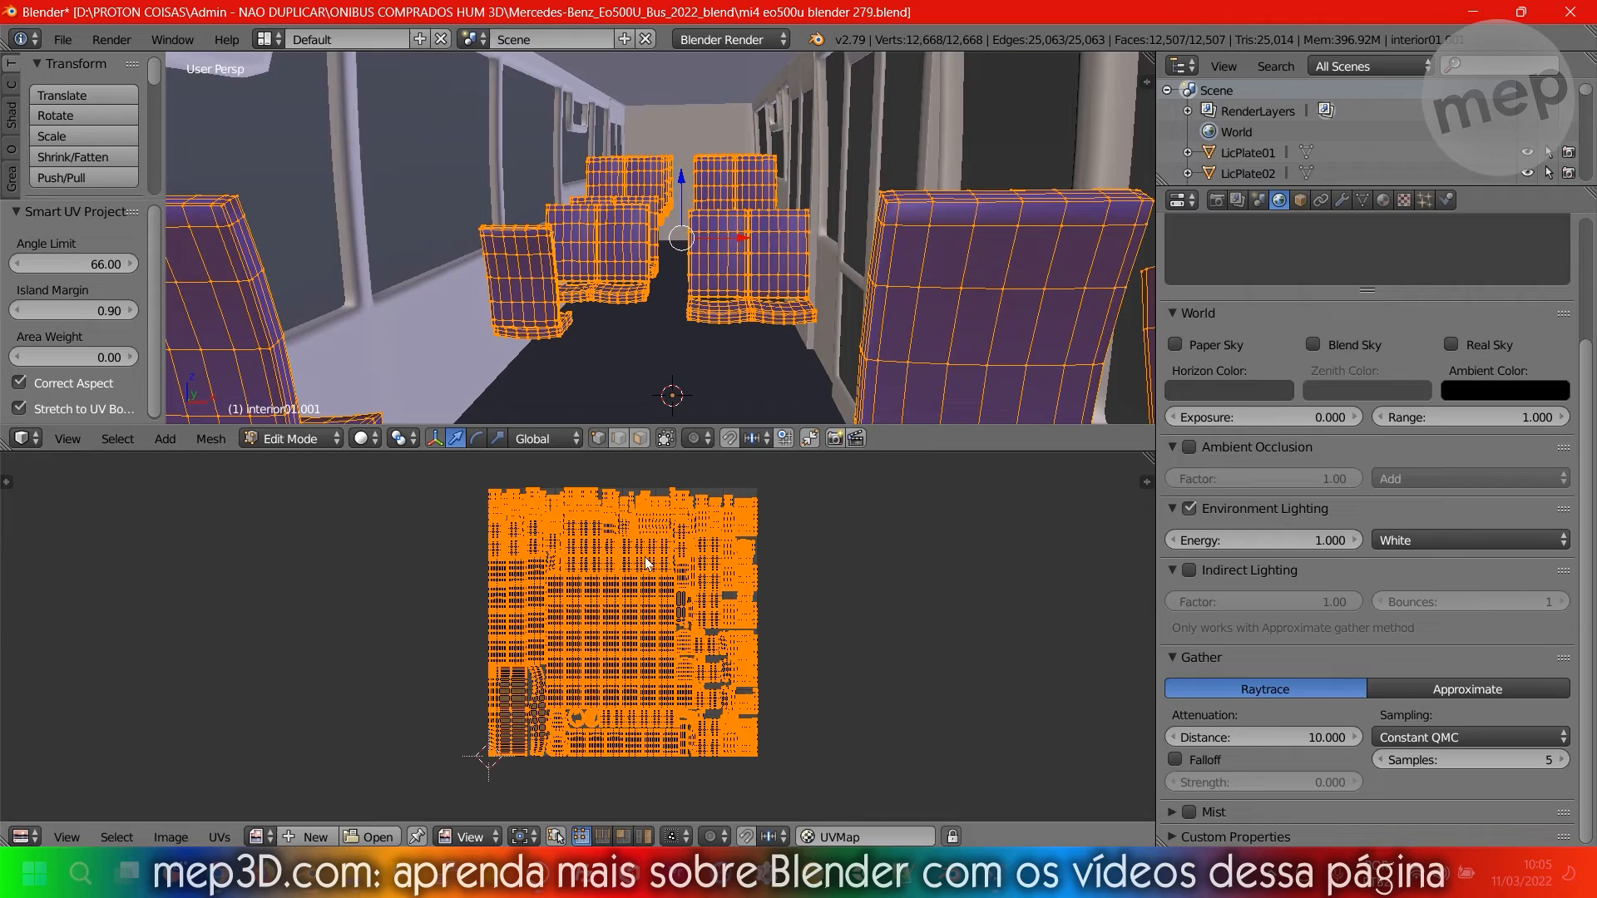
{"action": "scroll", "coordinate": [599, 647], "scroll_direction": "up", "scroll_amount": 5}
{"action": "scroll", "coordinate": [605, 644], "scroll_direction": "down", "scroll_amount": 4}
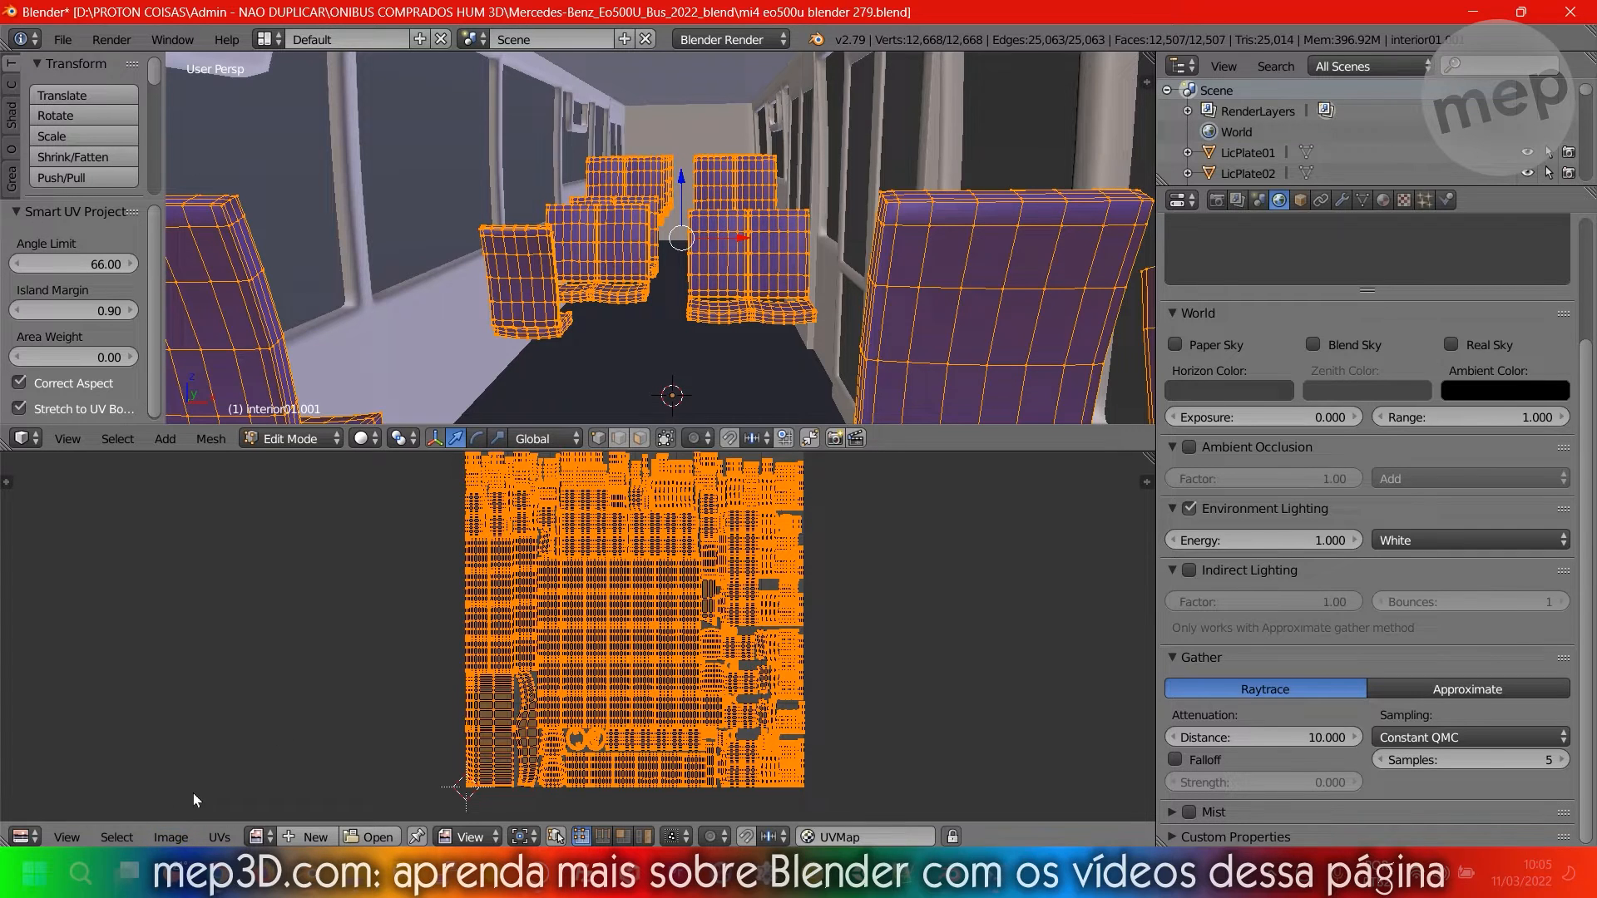
Create a new image named bancos, 2048 by 2048 px, for the seats' UV layout.
{"action": "left_click", "coordinate": [176, 838]}
{"action": "left_click", "coordinate": [180, 814]}
{"action": "left_click", "coordinate": [273, 668]}
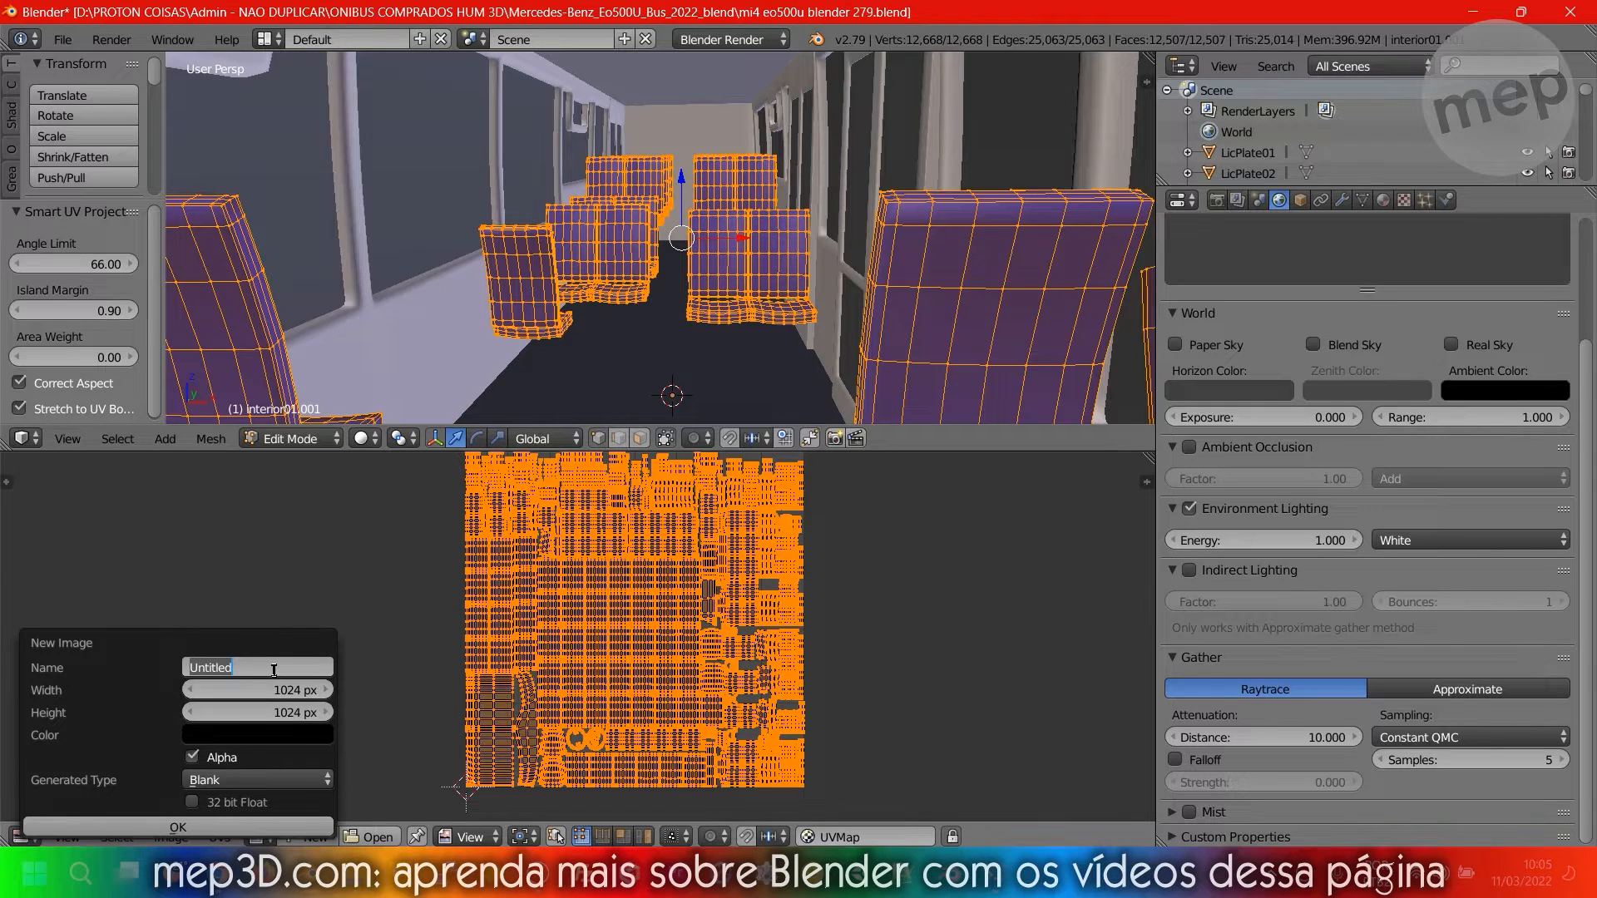
{"action": "type", "text": "bancos"}
{"action": "left_click", "coordinate": [277, 690]}
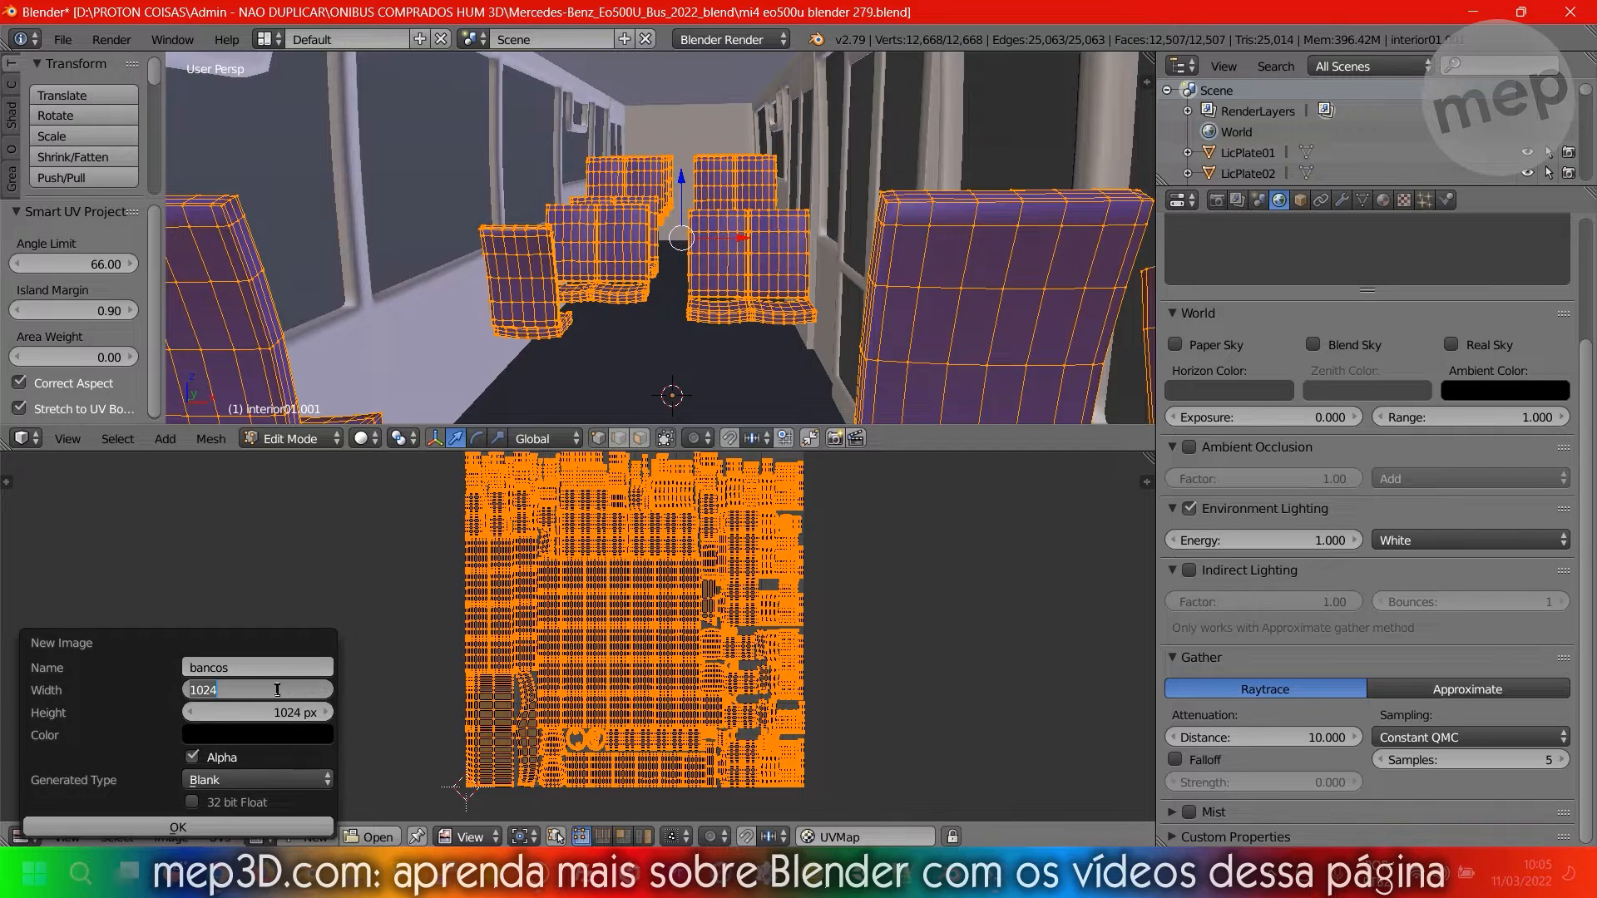
{"action": "type", "text": "2048"}
{"action": "key", "text": "Tab"}
{"action": "type", "text": "2048"}
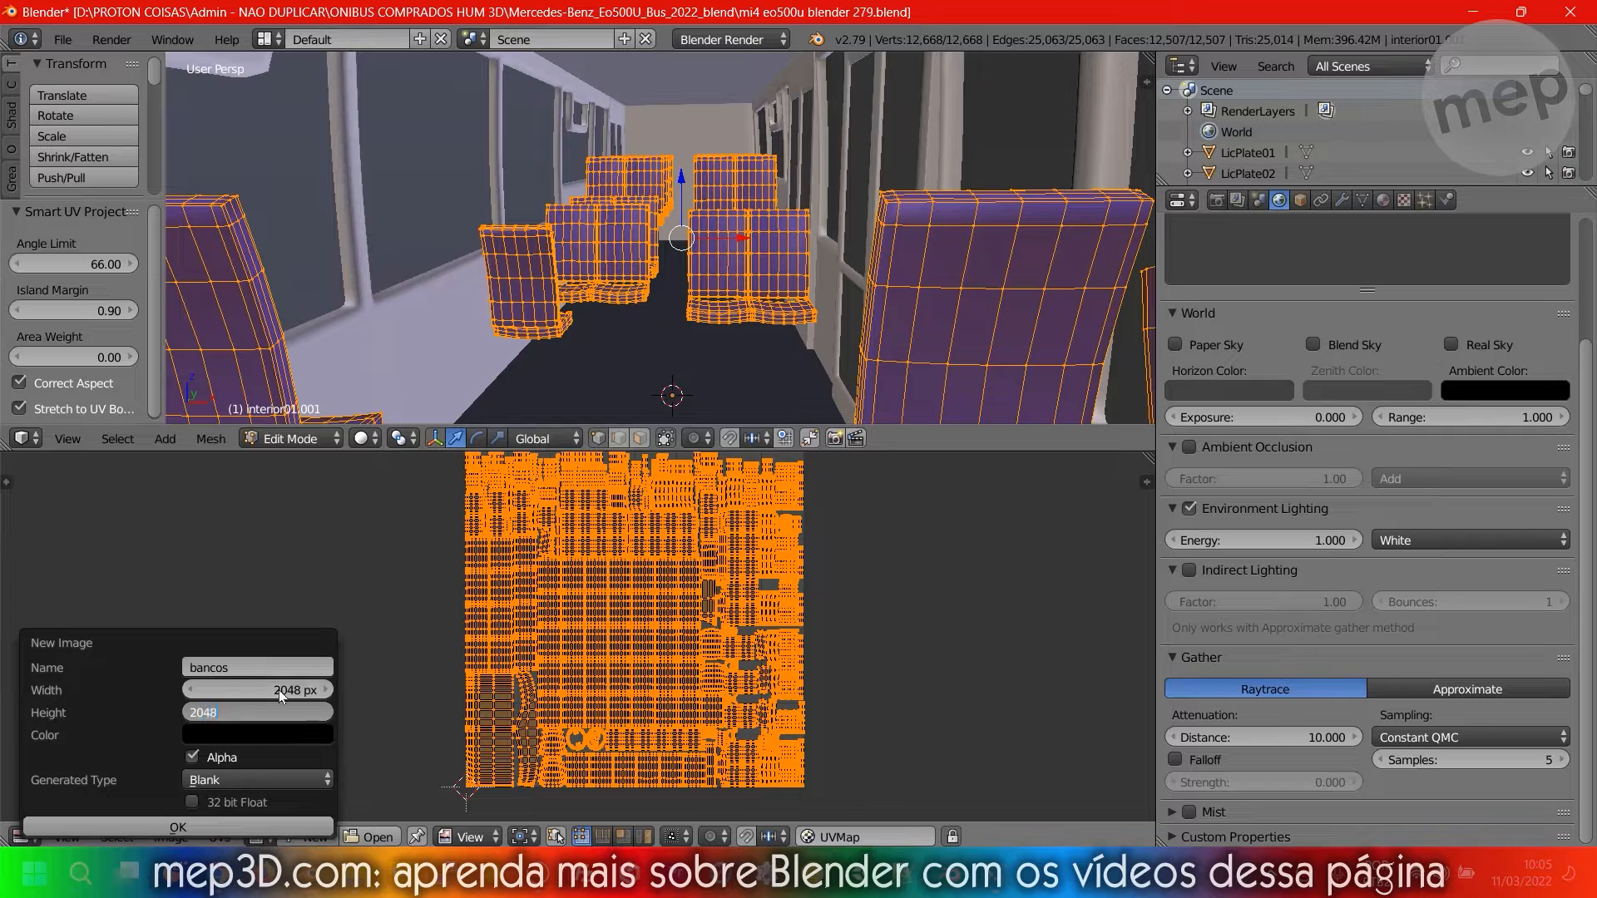
{"action": "key", "text": "Return"}
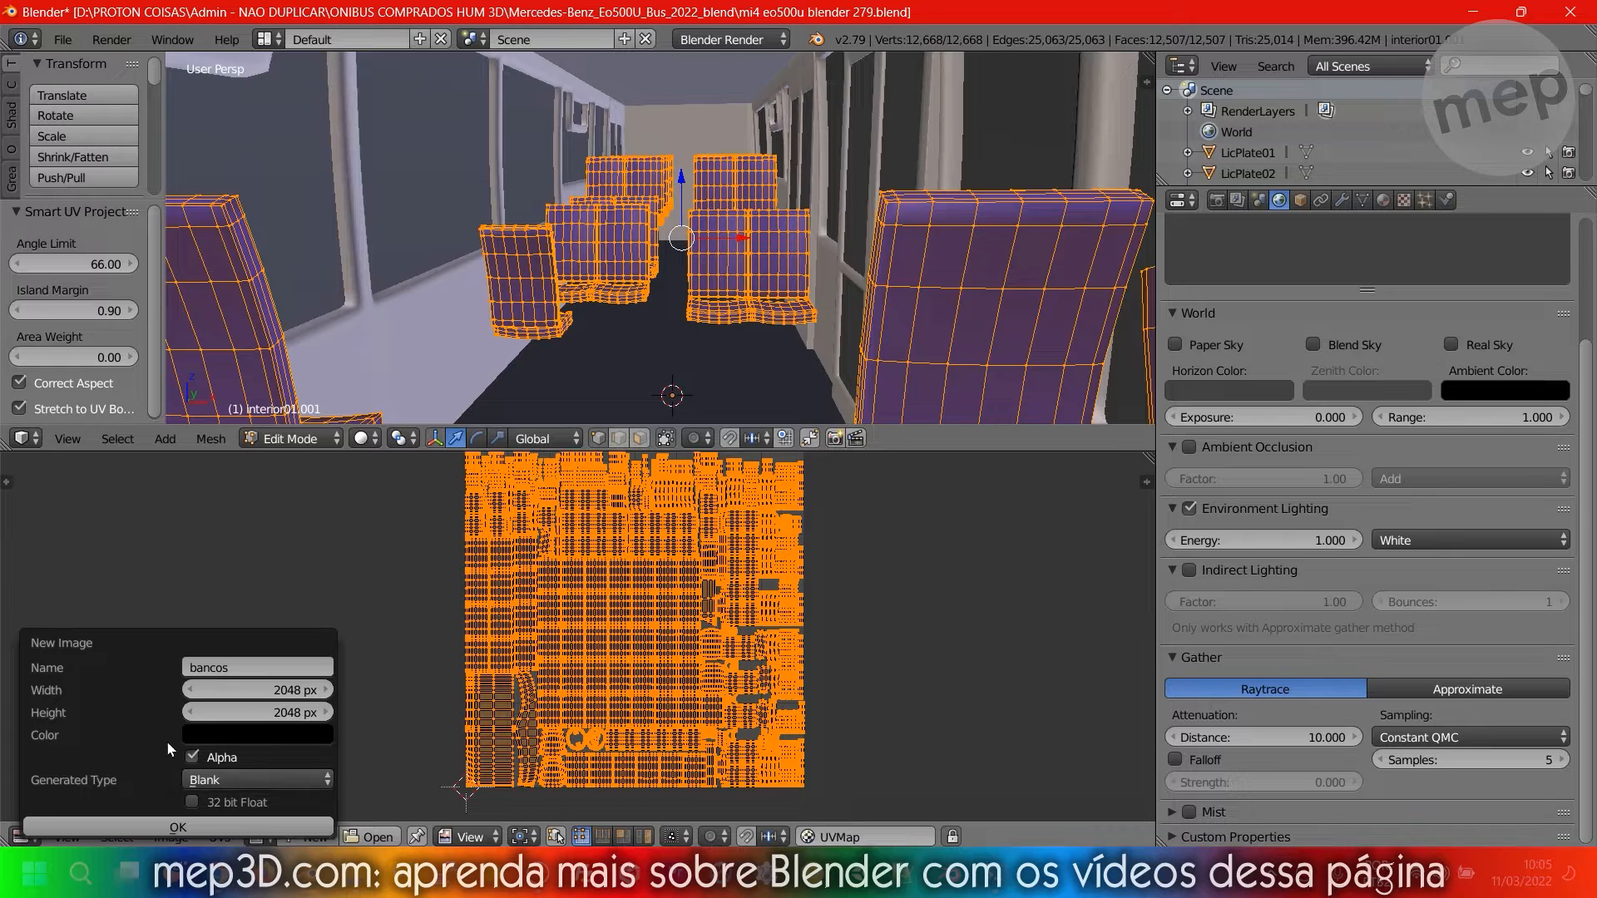
{"action": "left_click", "coordinate": [193, 825]}
{"action": "scroll", "coordinate": [623, 657], "scroll_direction": "down", "scroll_amount": 5}
{"action": "scroll", "coordinate": [624, 657], "scroll_direction": "up", "scroll_amount": 5}
{"action": "scroll", "coordinate": [624, 657], "scroll_direction": "down", "scroll_amount": 5}
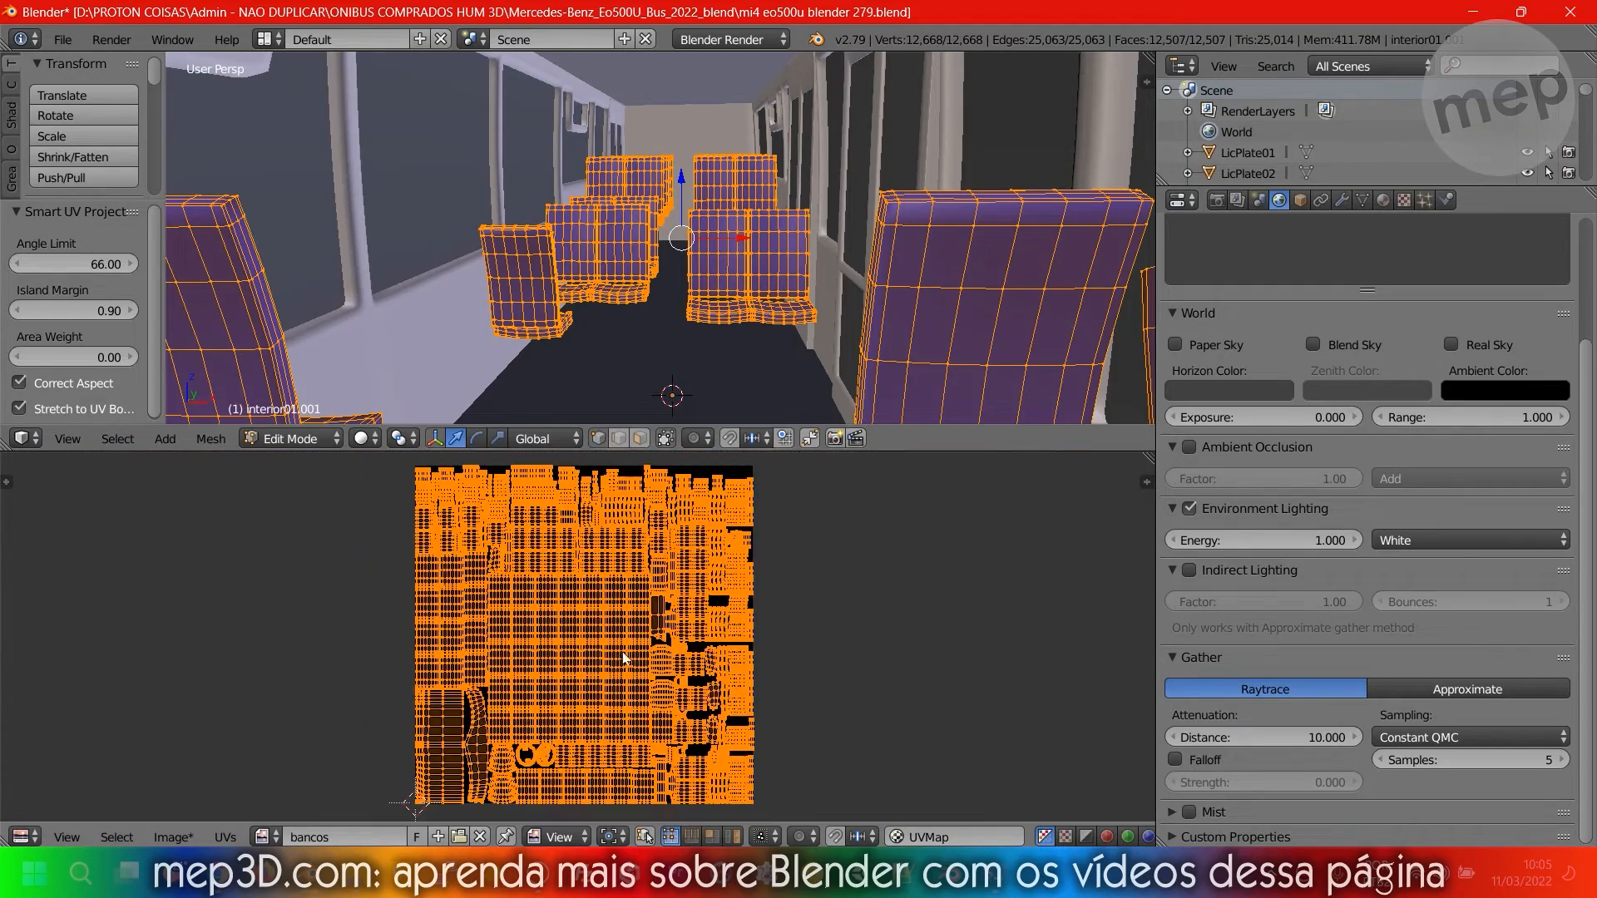
Return the seats to Object Mode and turn the interior view towards the opposite end of the bus.
{"action": "key", "text": "Tab"}
{"action": "key", "text": "Tab"}
{"action": "key", "text": "Tab"}
{"action": "middle_click_drag", "start_coordinate": [709, 250], "coordinate": [374, 235]}
{"action": "middle_click_drag", "start_coordinate": [586, 246], "coordinate": [653, 286]}
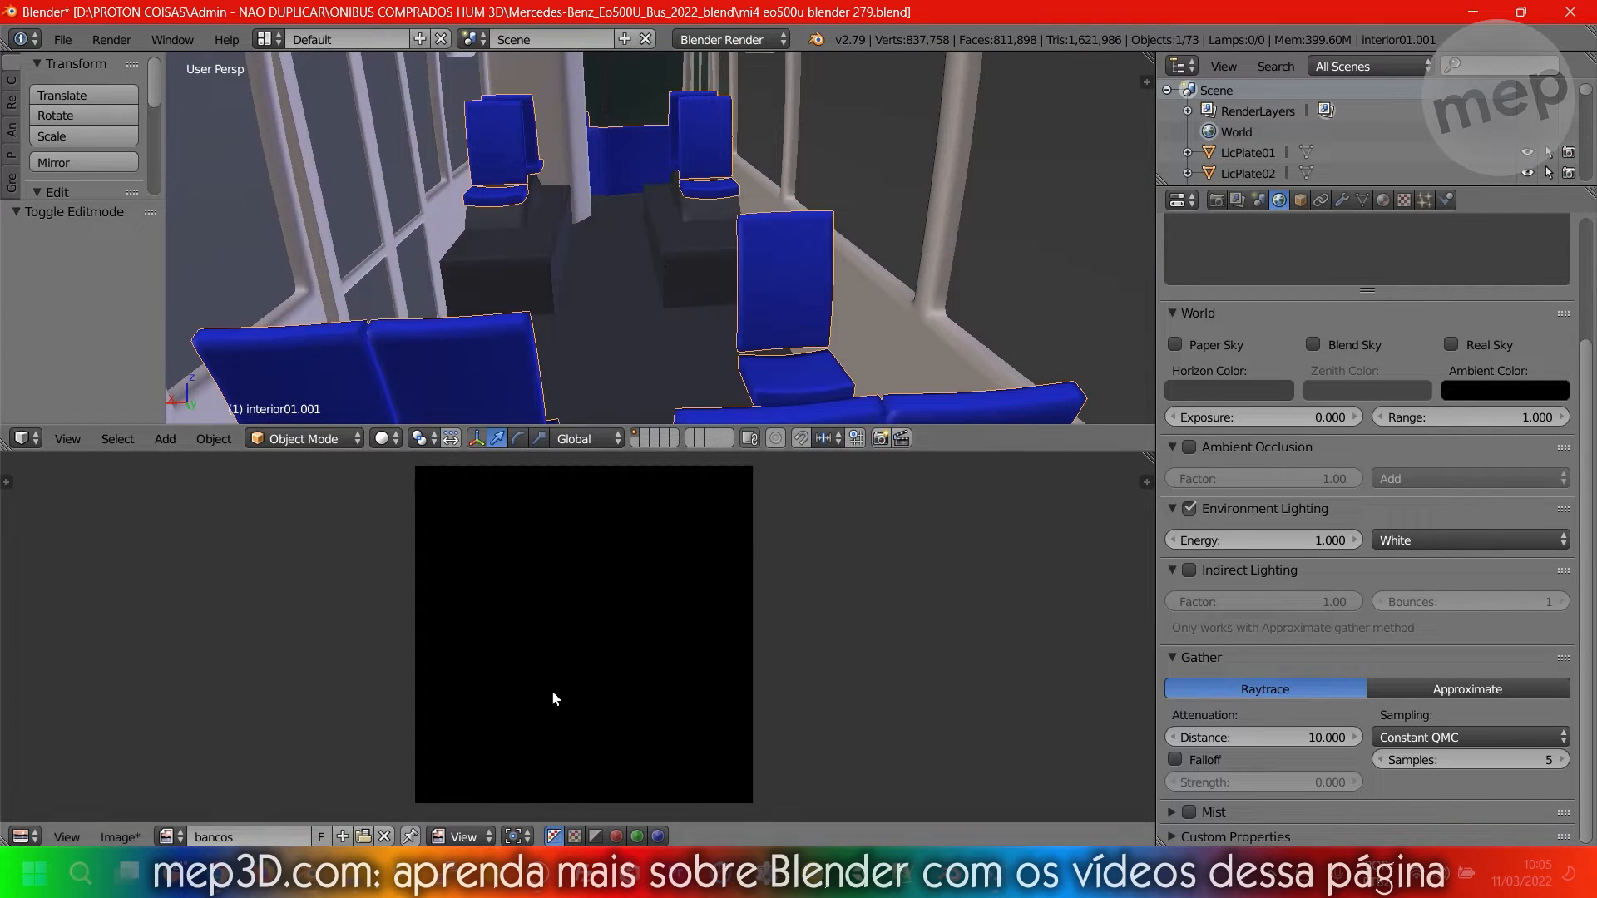
Bake the seats onto the bancos image with the bake mode Full Render.
{"action": "left_click", "coordinate": [170, 837]}
{"action": "left_click", "coordinate": [1219, 200]}
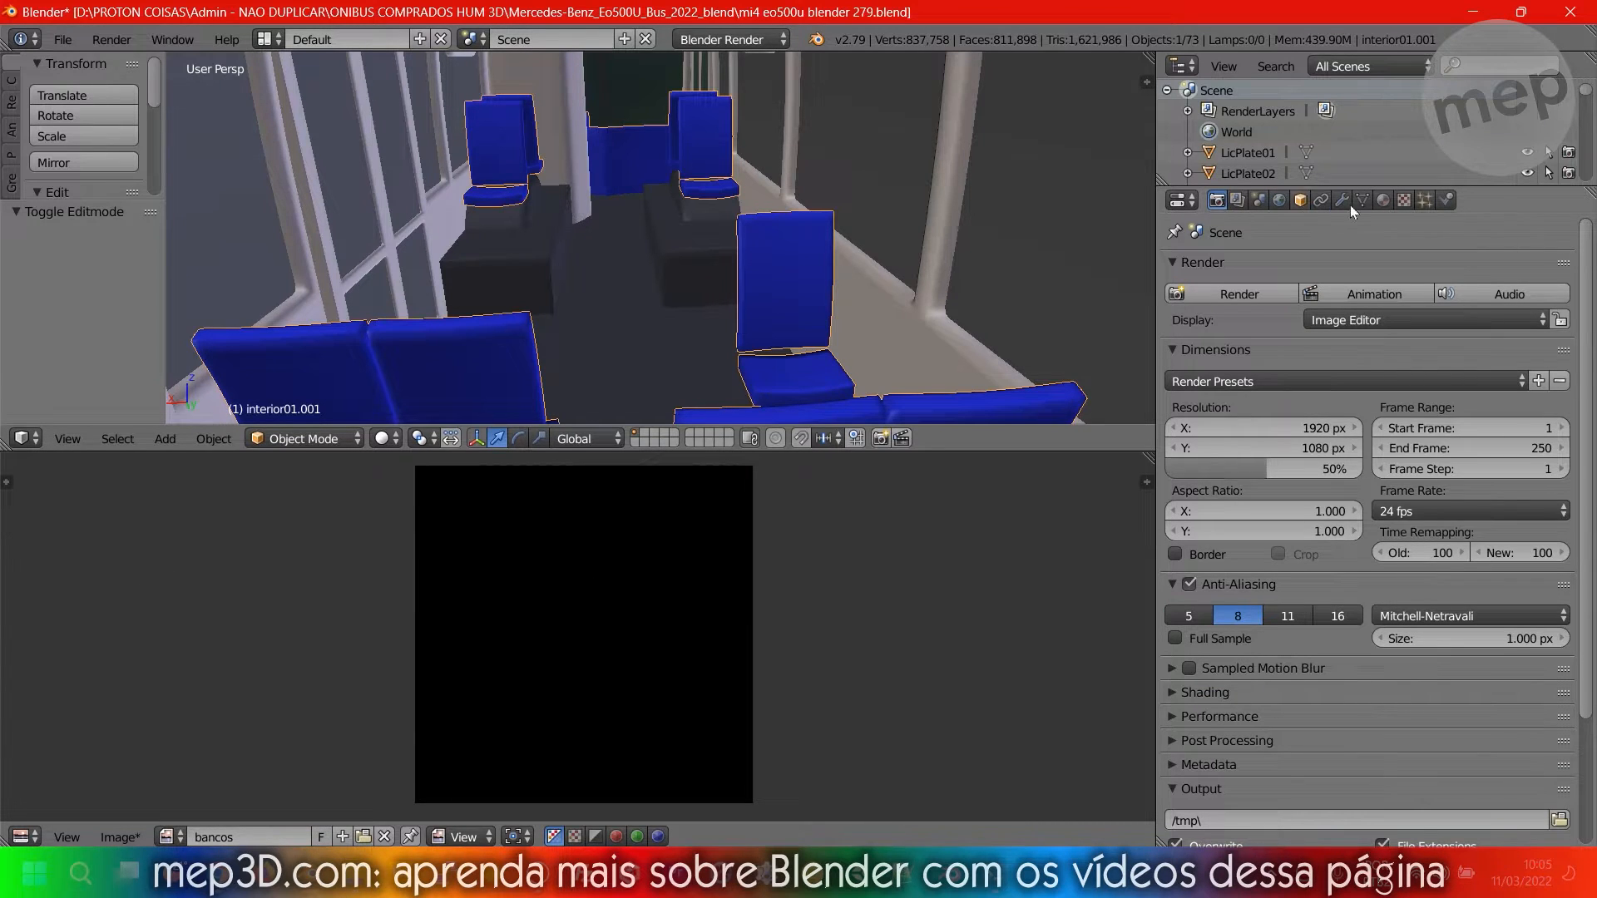
{"action": "scroll", "coordinate": [1265, 421], "scroll_direction": "down", "scroll_amount": 4}
{"action": "scroll", "coordinate": [1252, 657], "scroll_direction": "down", "scroll_amount": 1}
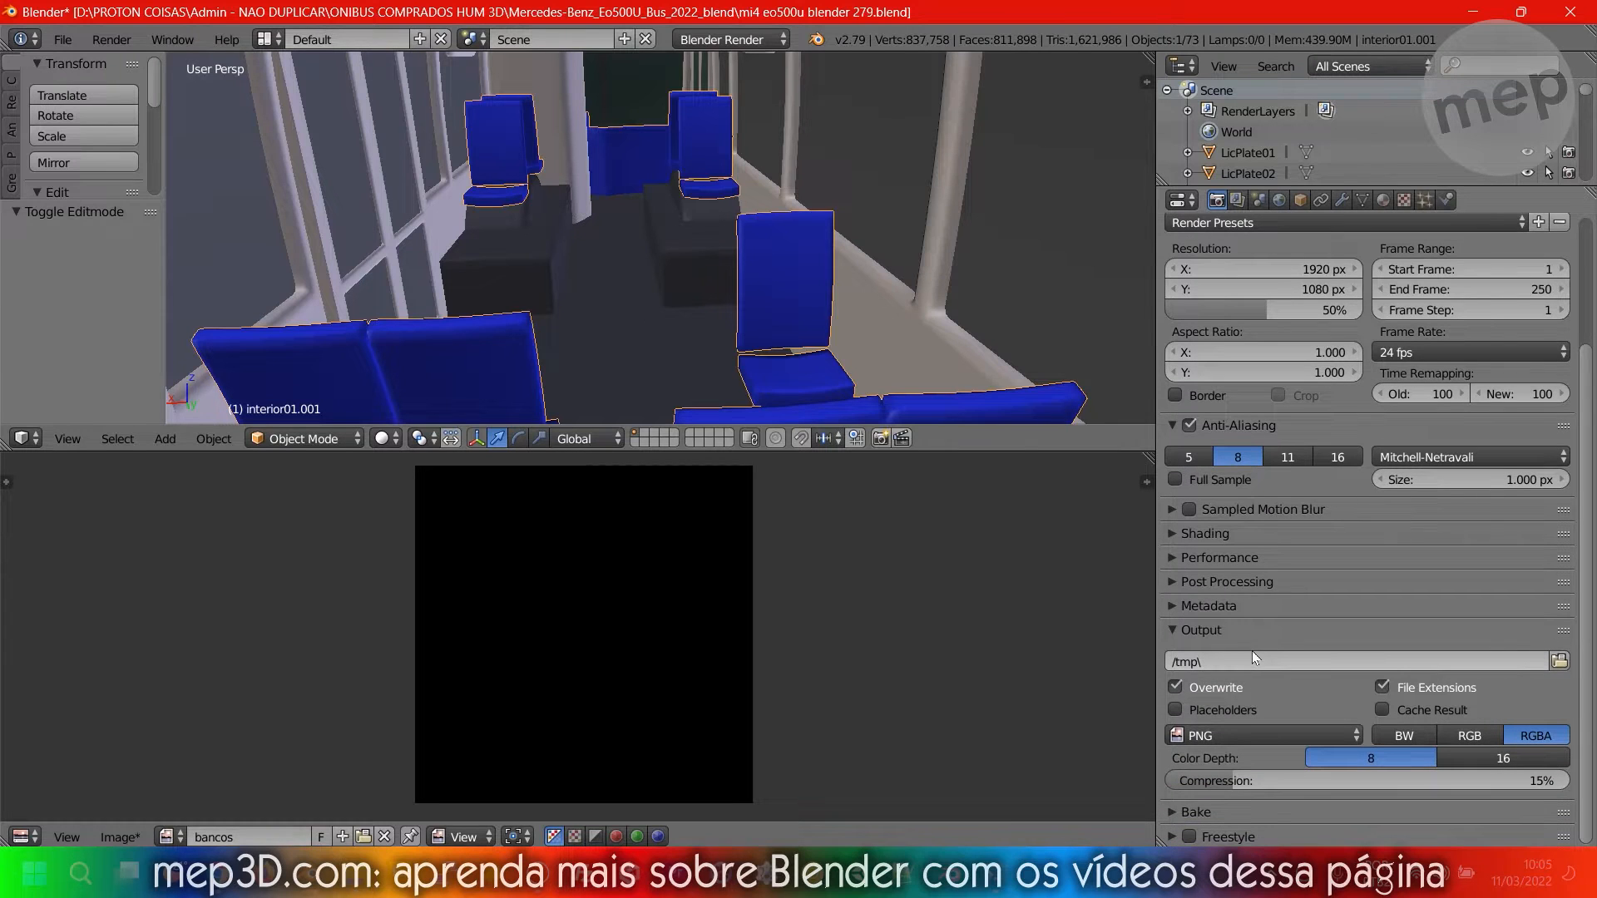
{"action": "left_click", "coordinate": [1176, 811]}
{"action": "scroll", "coordinate": [1175, 810], "scroll_direction": "down", "scroll_amount": 5}
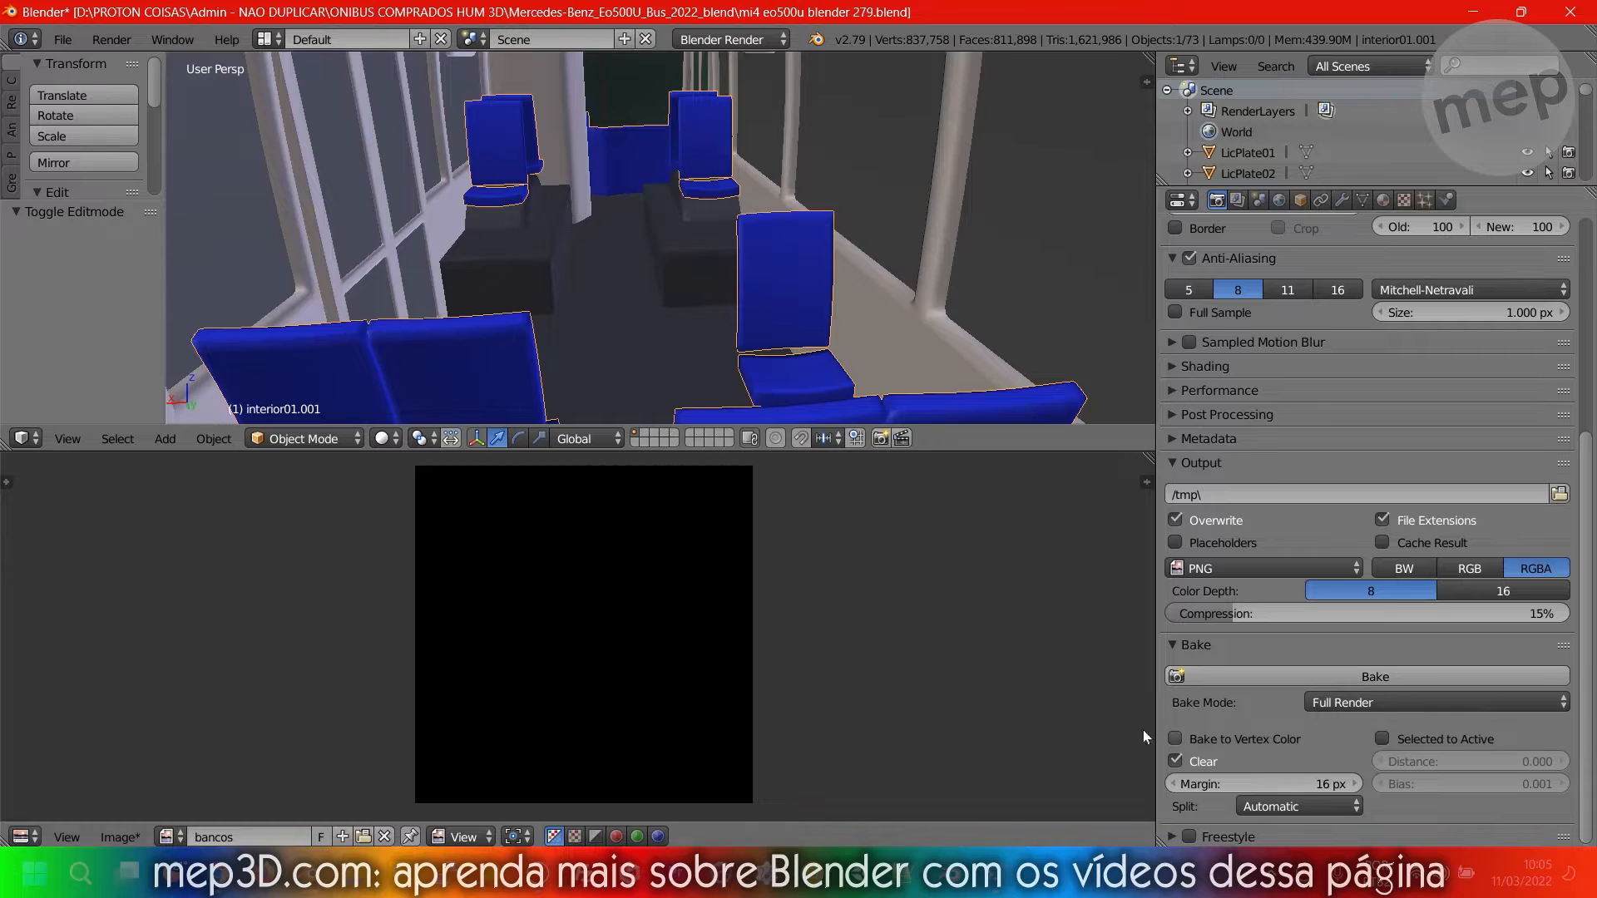
{"action": "left_click", "coordinate": [1365, 701]}
{"action": "left_click", "coordinate": [1344, 702]}
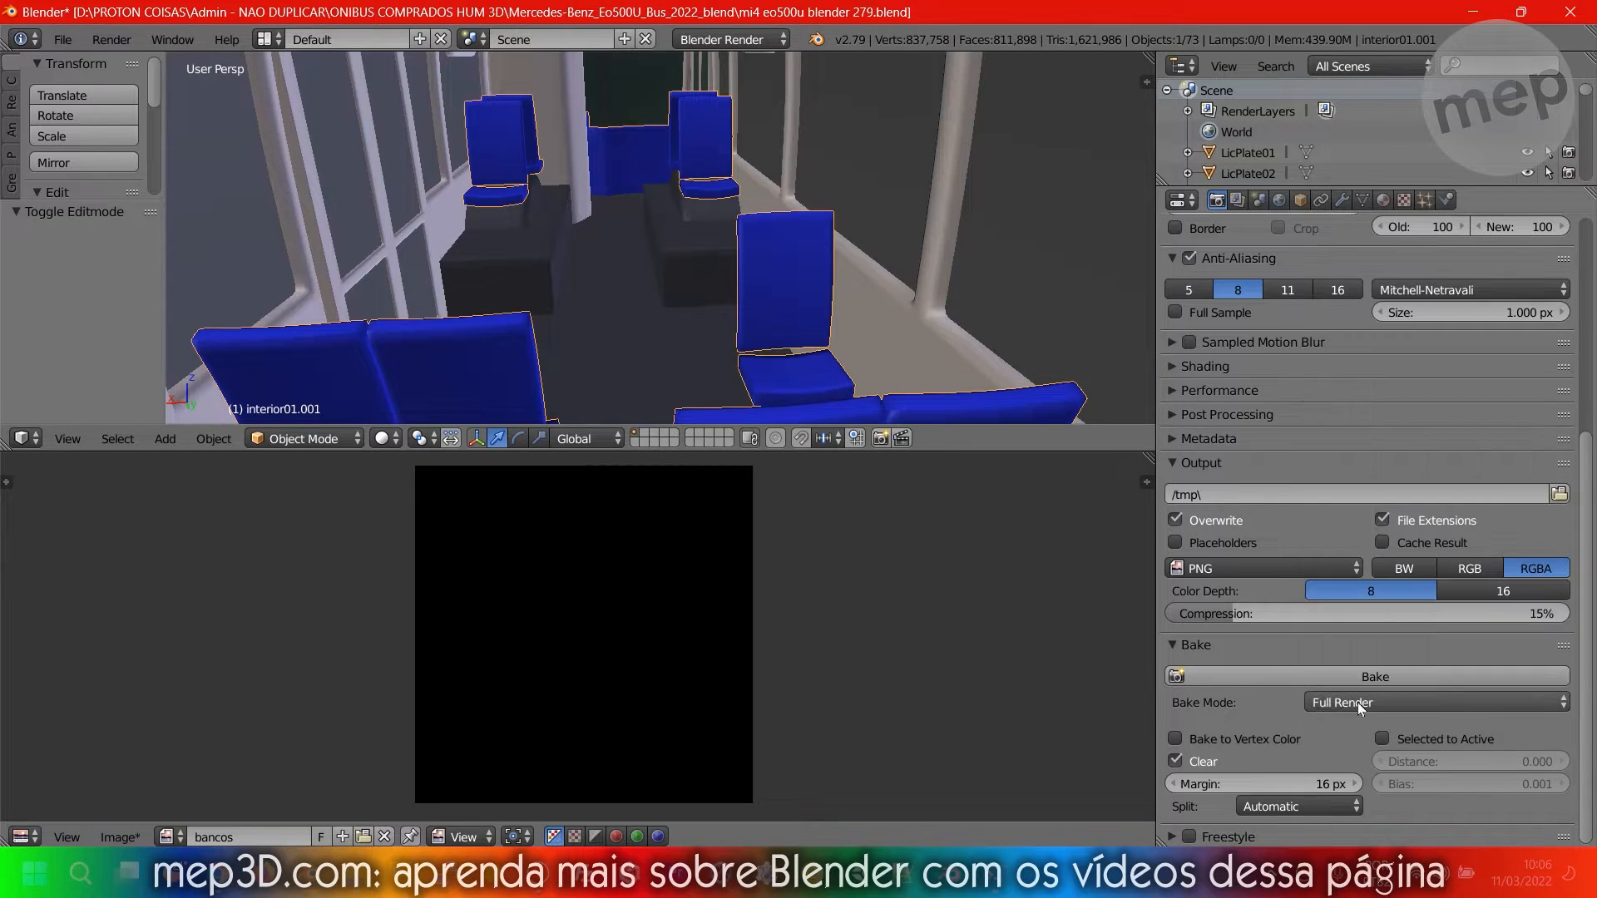
{"action": "left_click", "coordinate": [1325, 674]}
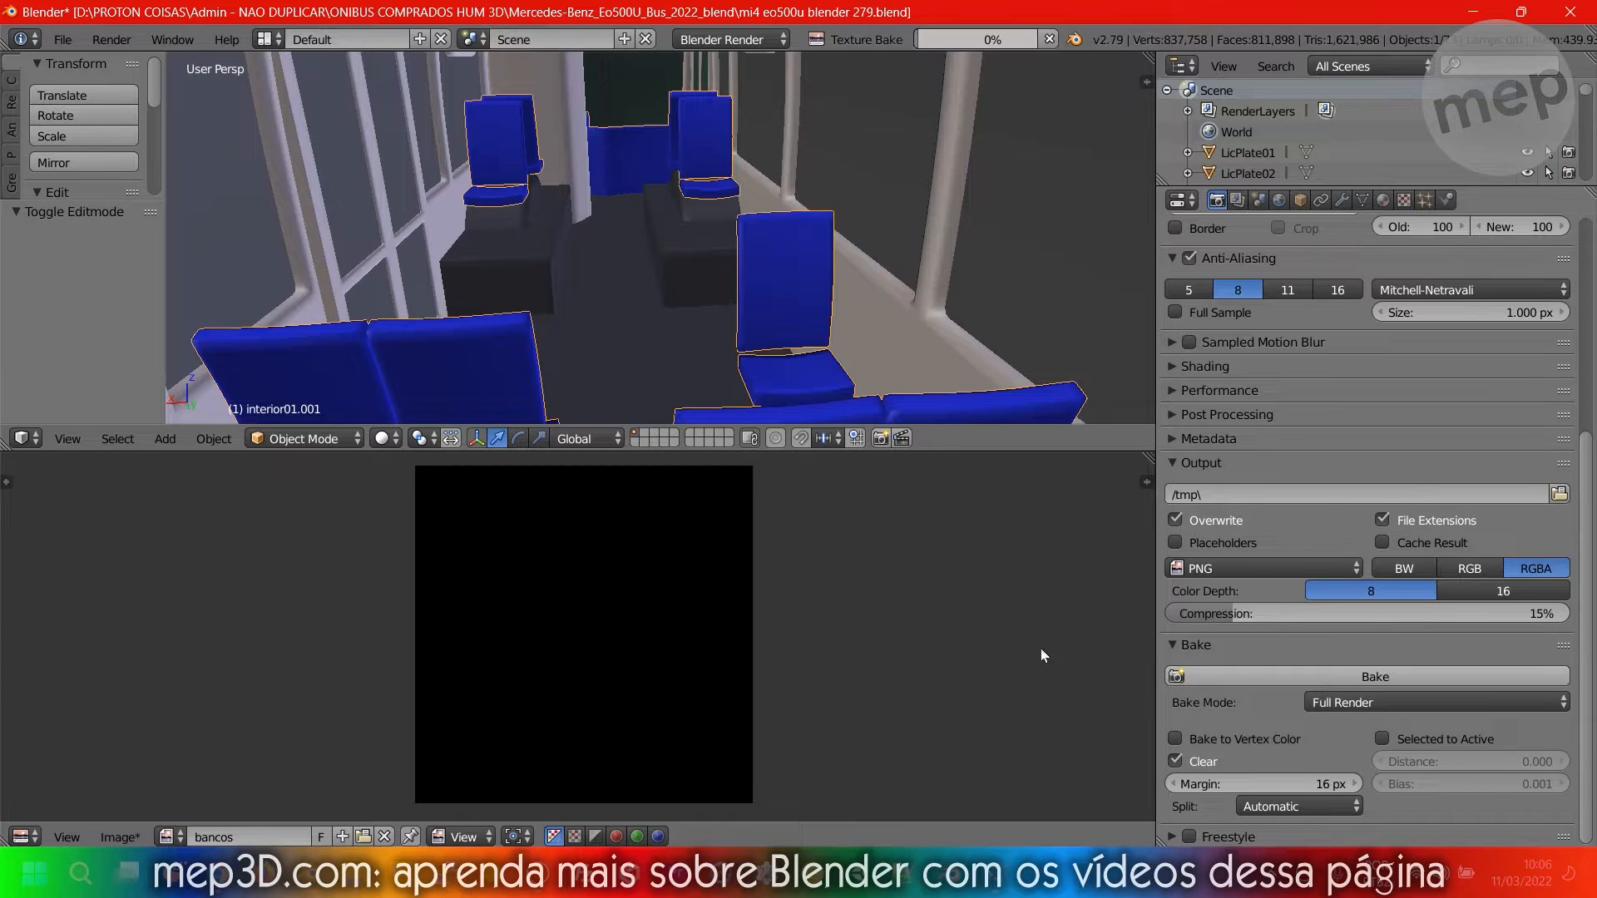
Examine the baked bancos image and check the seats in textured shading.
{"action": "scroll", "coordinate": [622, 631], "scroll_direction": "down", "scroll_amount": 2}
{"action": "scroll", "coordinate": [622, 630], "scroll_direction": "up", "scroll_amount": 1}
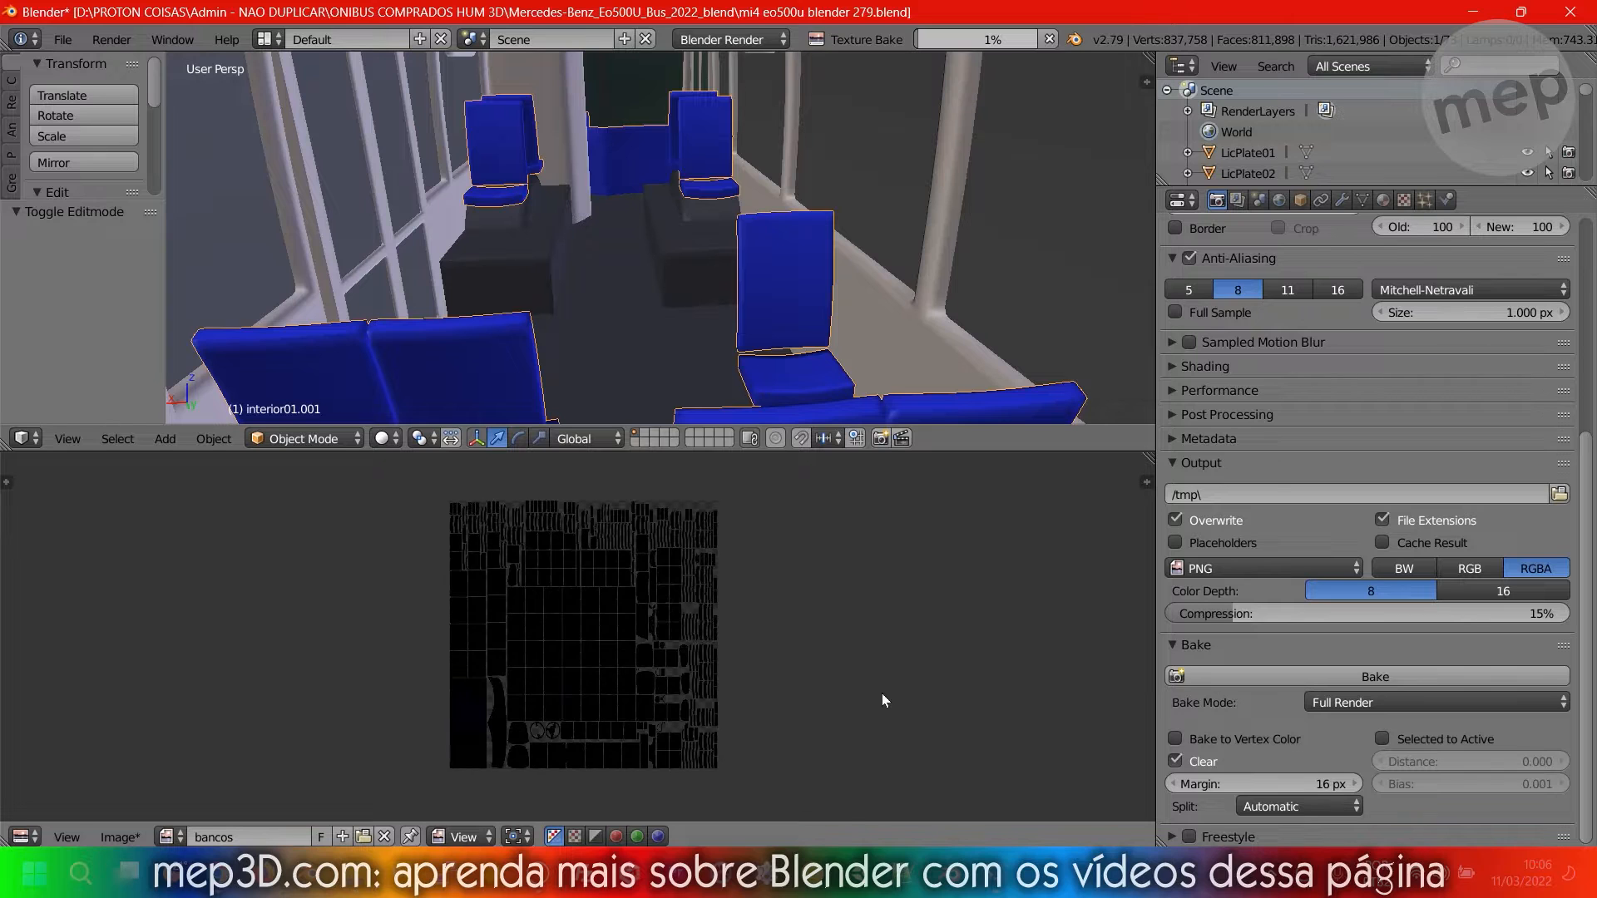
{"action": "scroll", "coordinate": [620, 671], "scroll_direction": "up", "scroll_amount": 2}
{"action": "scroll", "coordinate": [612, 670], "scroll_direction": "down", "scroll_amount": 2}
{"action": "key", "text": "Tab"}
{"action": "key", "text": "Tab"}
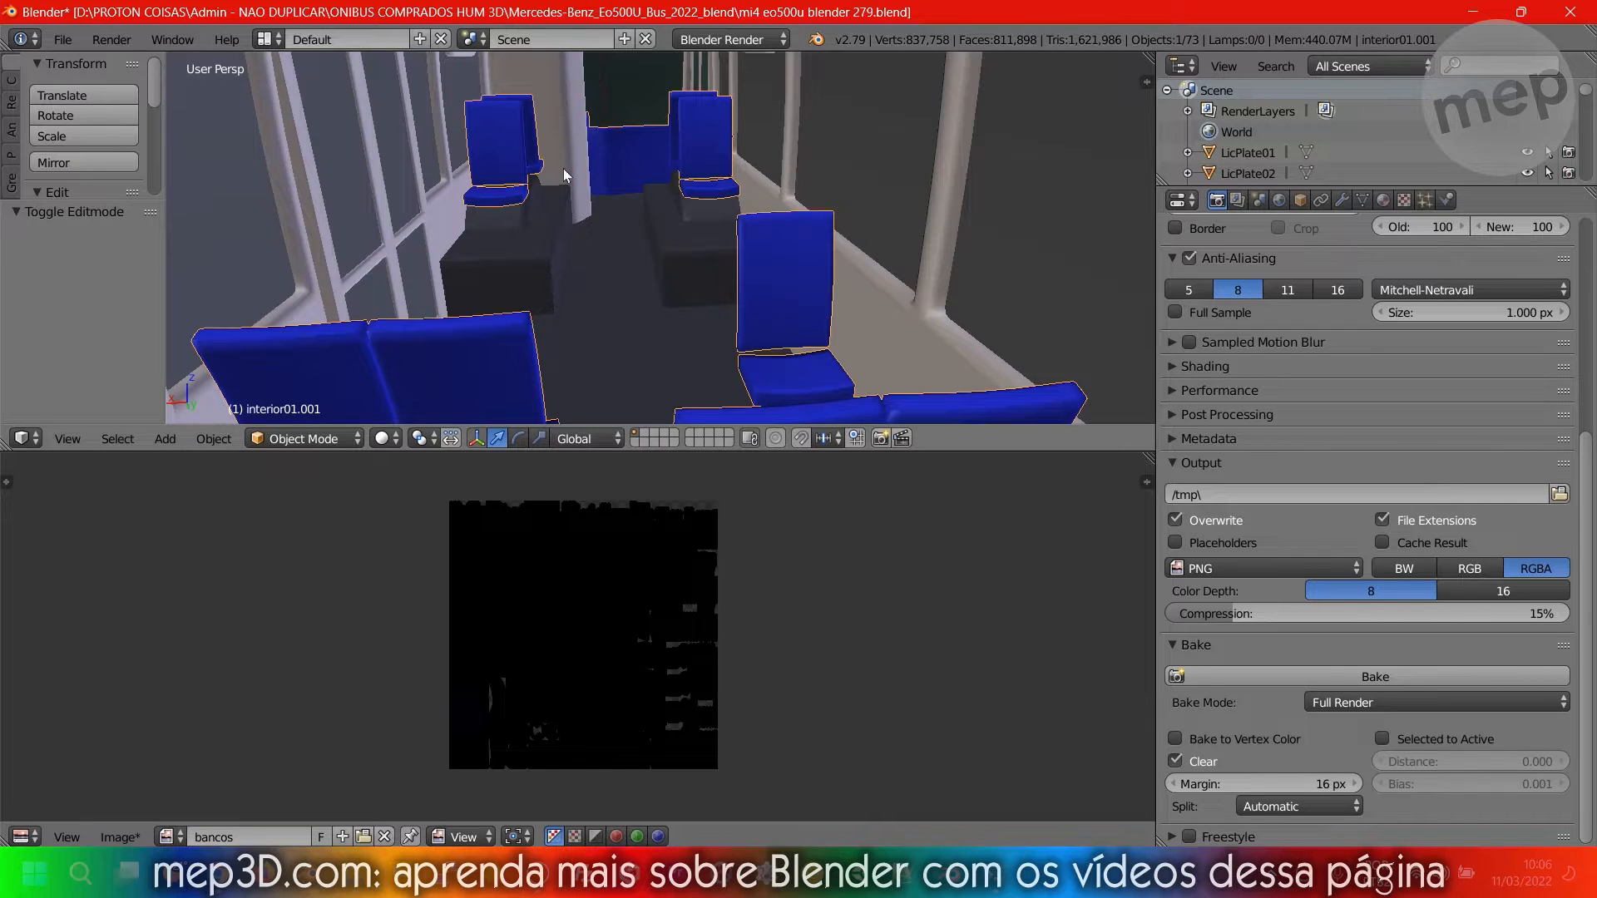
{"action": "key", "text": "alt+z"}
{"action": "mouse_move", "coordinate": [649, 238]}
{"action": "middle_mouse_down"}
{"action": "mouse_move", "coordinate": [650, 199]}
{"action": "mouse_move", "coordinate": [743, 218]}
{"action": "mouse_move", "coordinate": [976, 188]}
{"action": "mouse_move", "coordinate": [658, 219]}
{"action": "mouse_move", "coordinate": [690, 267]}
{"action": "mouse_move", "coordinate": [727, 233]}
{"action": "mouse_move", "coordinate": [710, 237]}
{"action": "middle_mouse_up"}
{"action": "key", "text": "alt+z"}
View the bus from outside and select its side windows object.
{"action": "scroll", "coordinate": [710, 236], "scroll_direction": "down", "scroll_amount": 12}
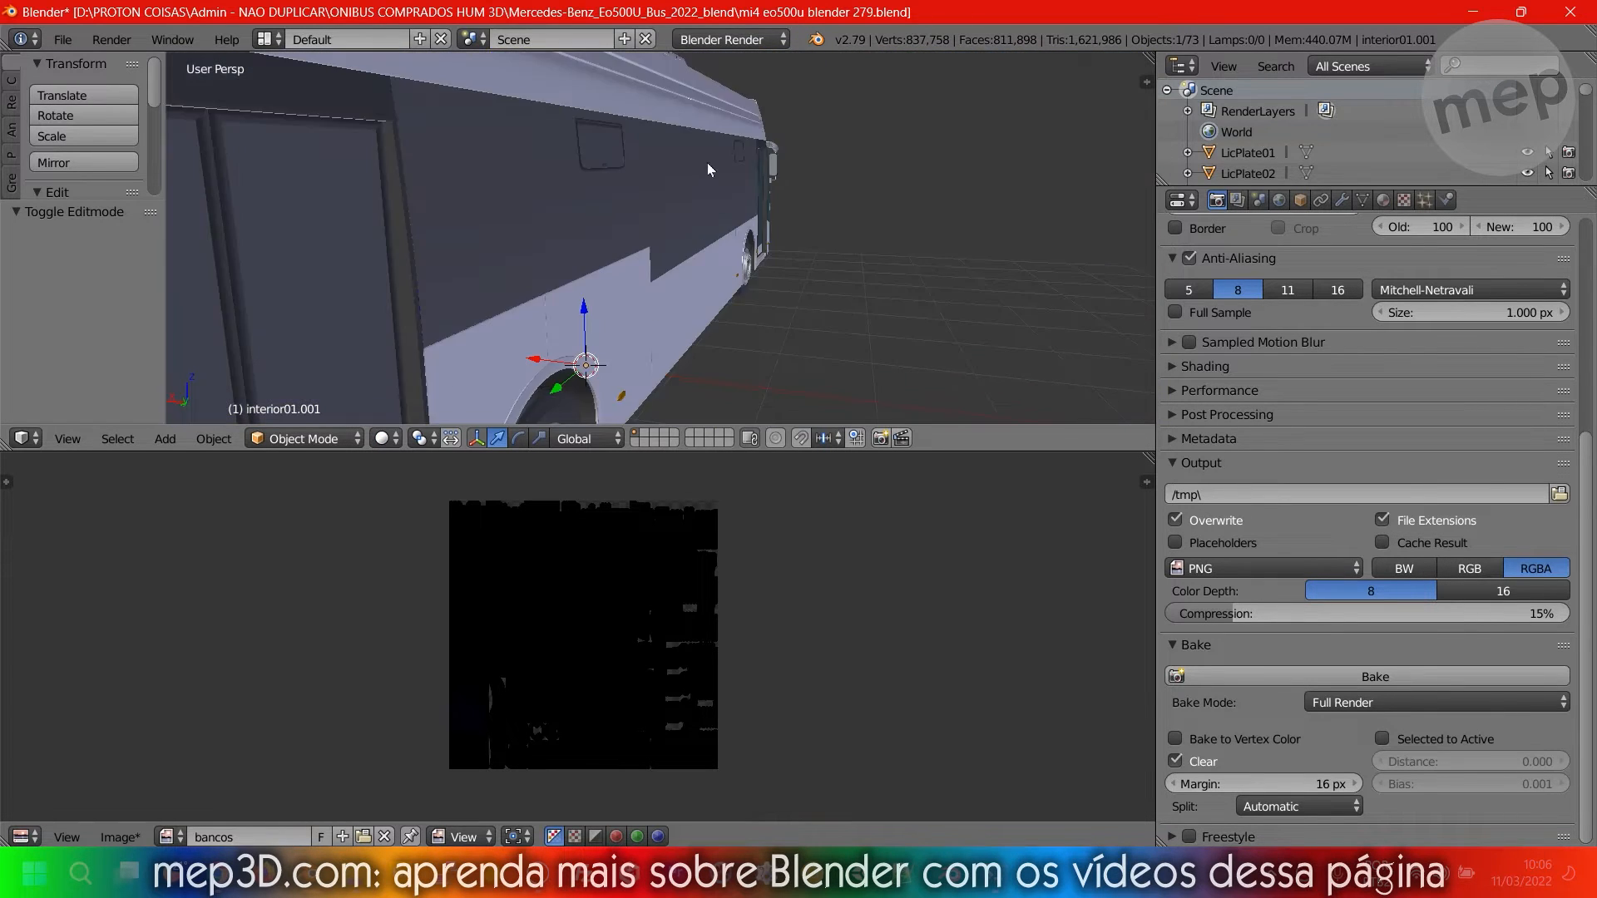
{"action": "middle_click_drag", "start_coordinate": [707, 169], "coordinate": [506, 225]}
{"action": "scroll", "coordinate": [615, 198], "scroll_direction": "up", "scroll_amount": 3}
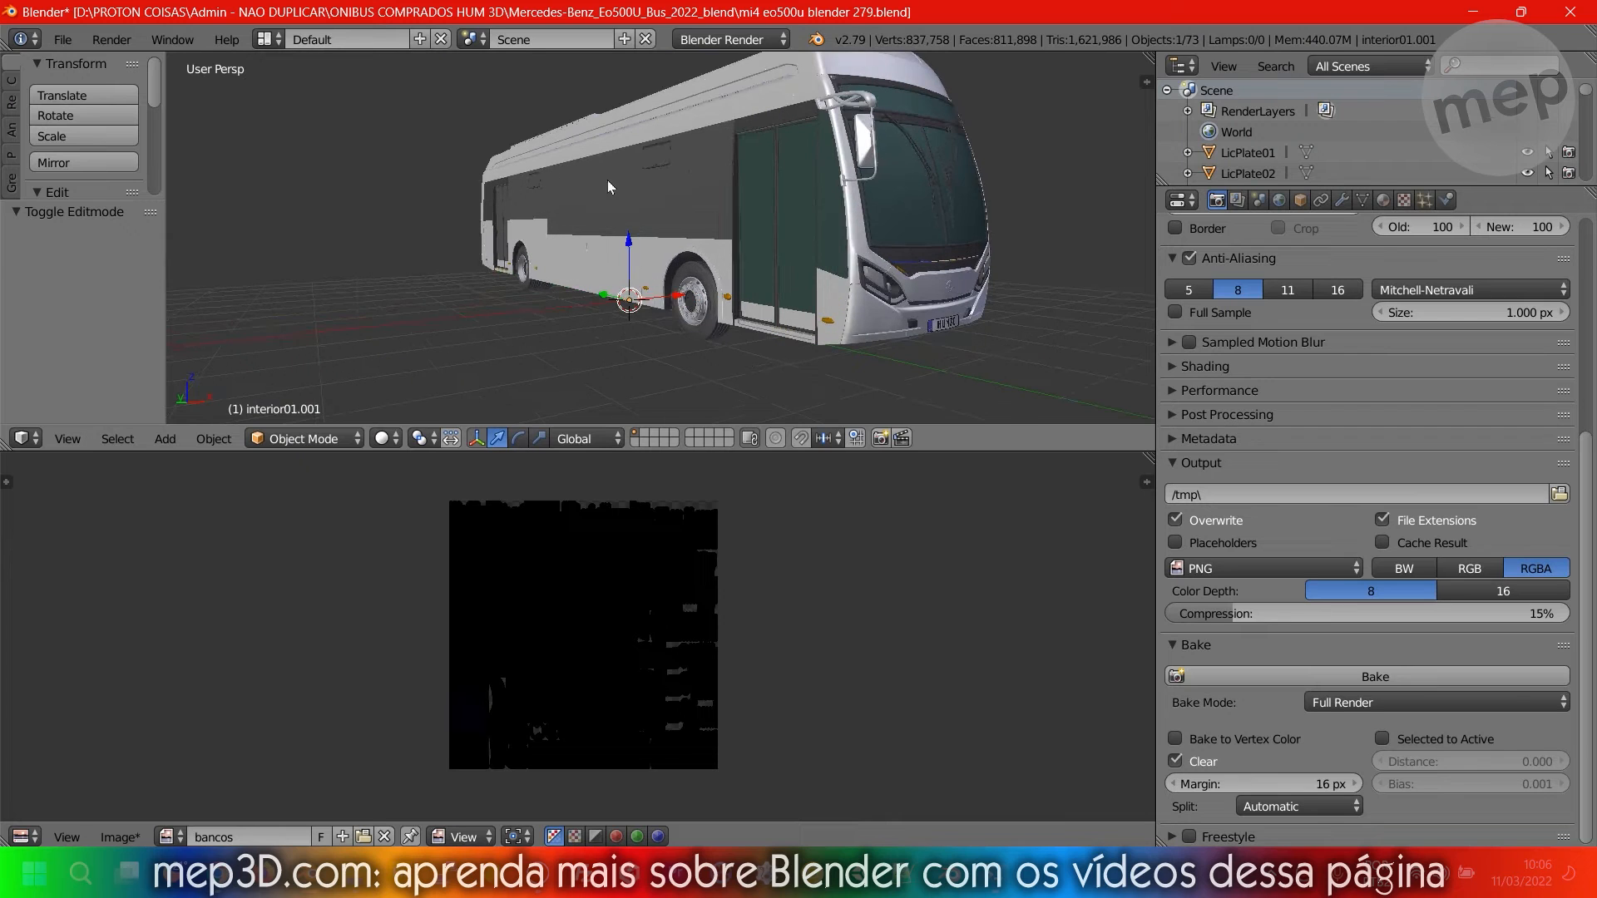
{"action": "right_click", "coordinate": [605, 190]}
Examine the bus inside and out, checking how the windows enclose the interior.
{"action": "middle_click_drag", "start_coordinate": [691, 266], "coordinate": [509, 223]}
{"action": "key", "text": "z"}
{"action": "key", "text": "z"}
{"action": "scroll", "coordinate": [509, 223], "scroll_direction": "up", "scroll_amount": 6}
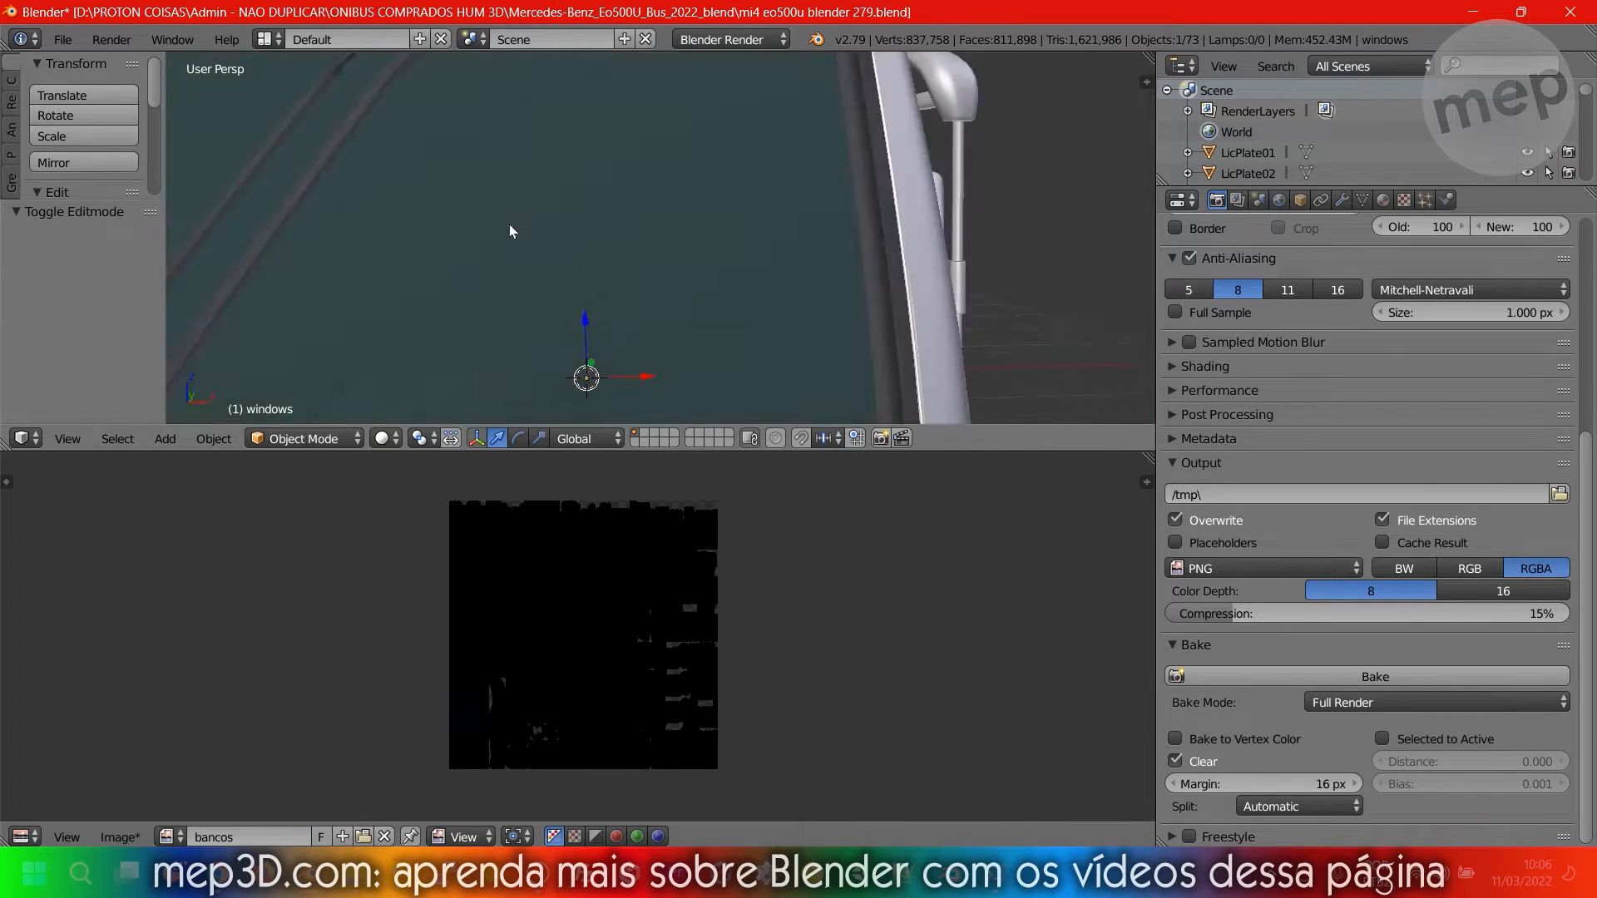
{"action": "key", "text": "z"}
{"action": "key", "text": "z"}
{"action": "scroll", "coordinate": [660, 257], "scroll_direction": "down", "scroll_amount": 7}
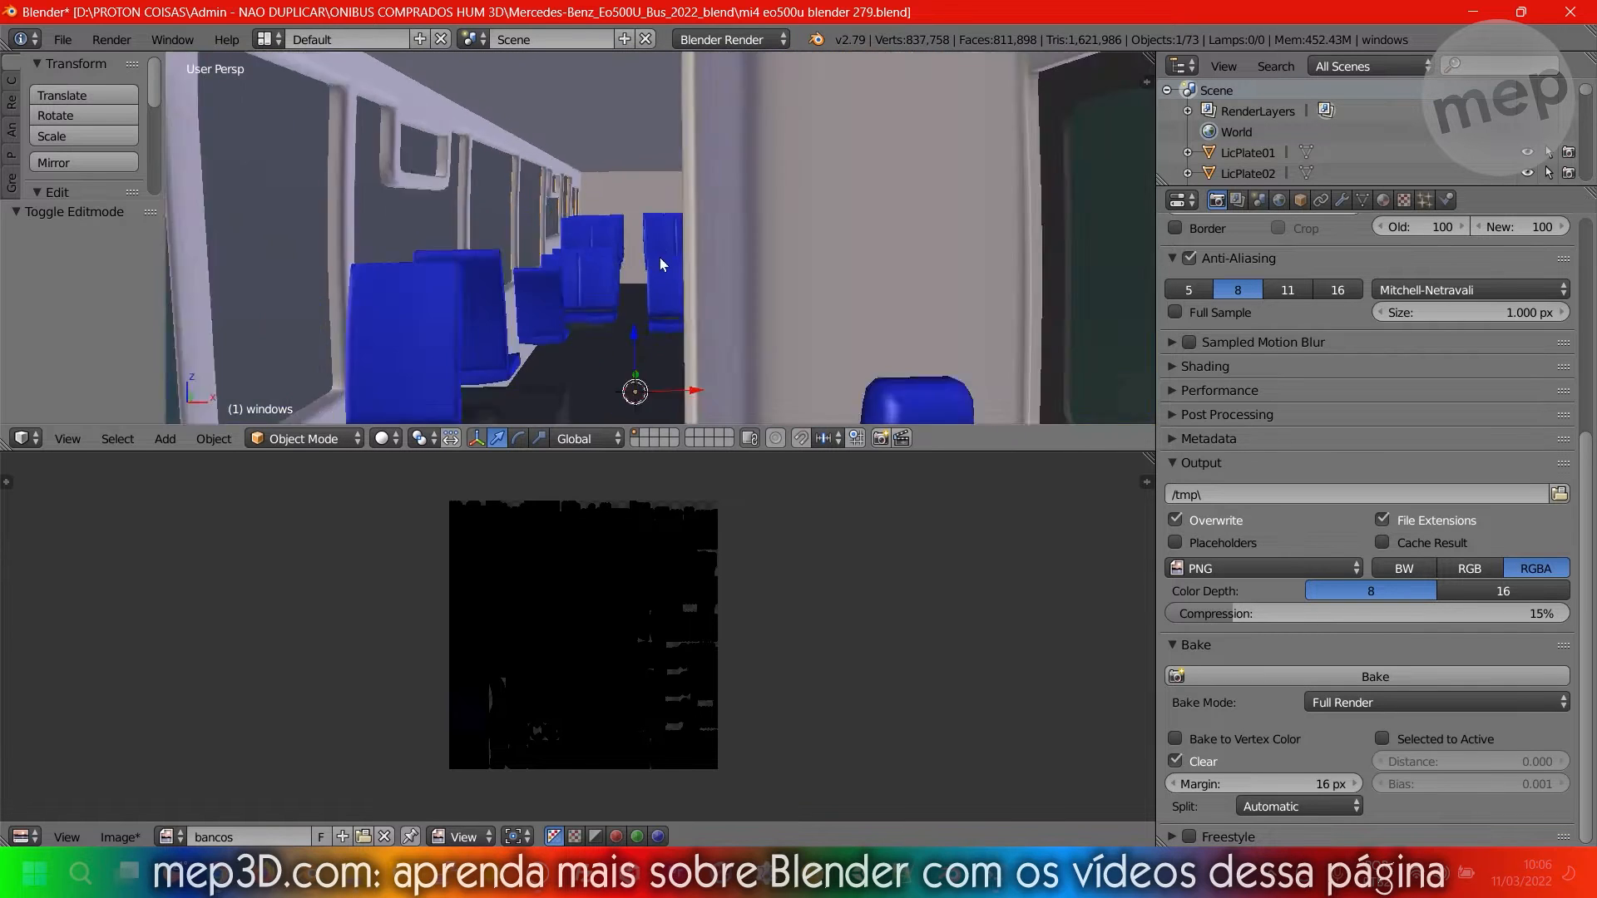
{"action": "middle_click_drag", "start_coordinate": [677, 273], "coordinate": [761, 272]}
{"action": "key", "text": "z"}
{"action": "key", "text": "z"}
{"action": "scroll", "coordinate": [810, 276], "scroll_direction": "up", "scroll_amount": 3}
{"action": "mouse_move", "coordinate": [663, 267]}
{"action": "middle_mouse_down"}
{"action": "mouse_move", "coordinate": [811, 276]}
{"action": "mouse_move", "coordinate": [652, 291]}
{"action": "middle_mouse_up"}
{"action": "scroll", "coordinate": [692, 287], "scroll_direction": "up", "scroll_amount": 1}
{"action": "scroll", "coordinate": [692, 287], "scroll_direction": "down", "scroll_amount": 3}
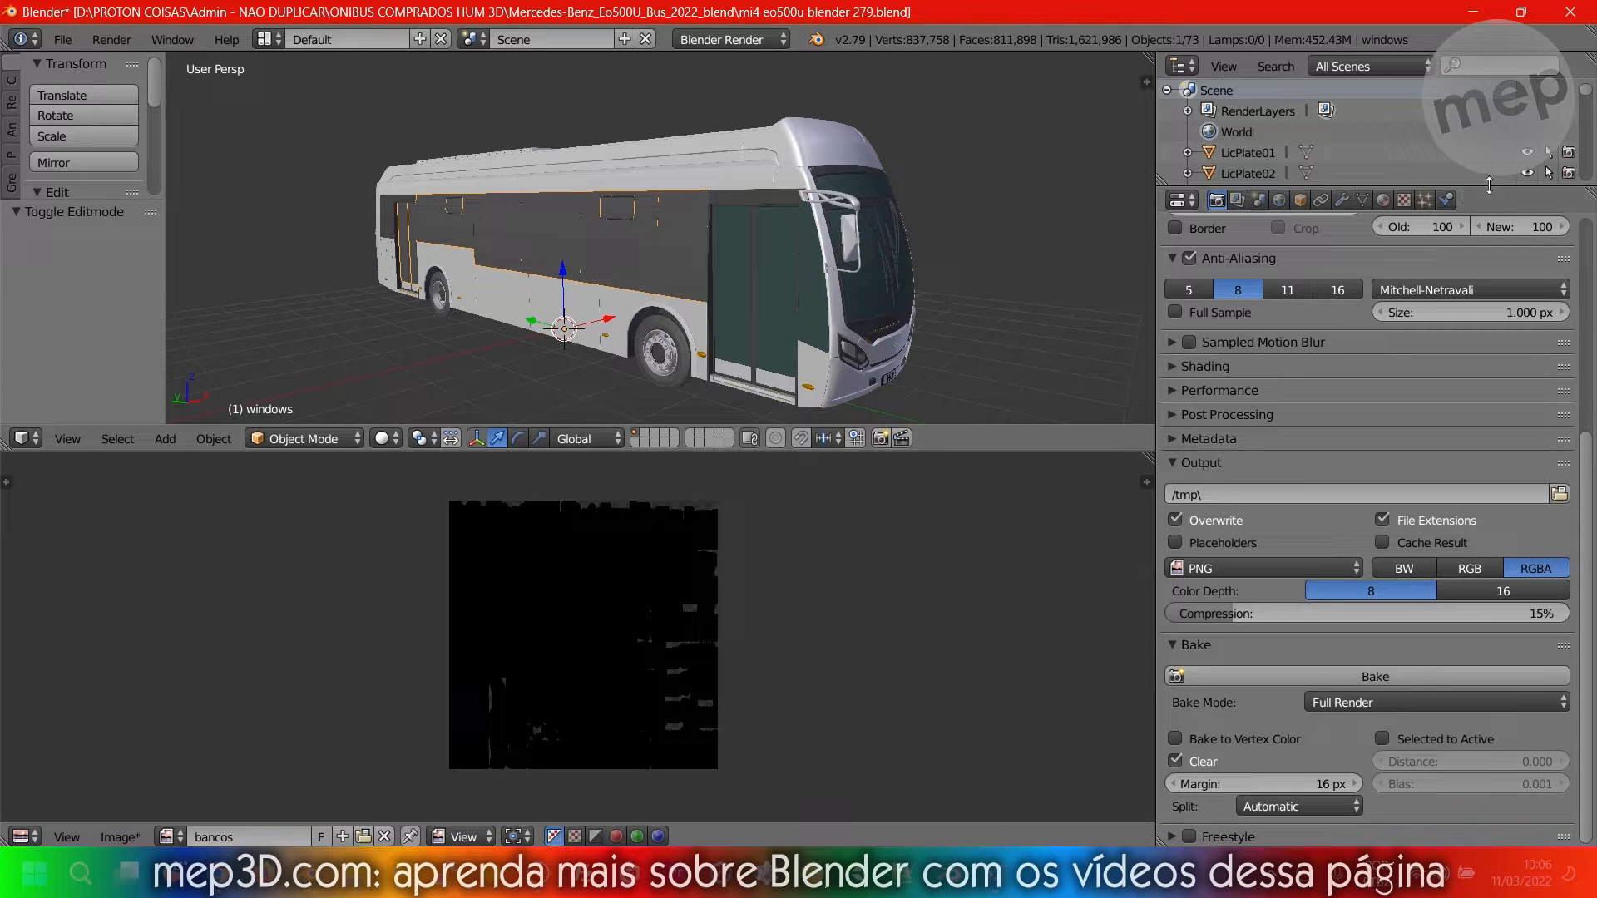
Enlarge the object list and exclude the windows object from rendering.
{"action": "left_click_drag", "start_coordinate": [1485, 207], "coordinate": [1486, 635]}
{"action": "scroll", "coordinate": [1410, 324], "scroll_direction": "down", "scroll_amount": 15}
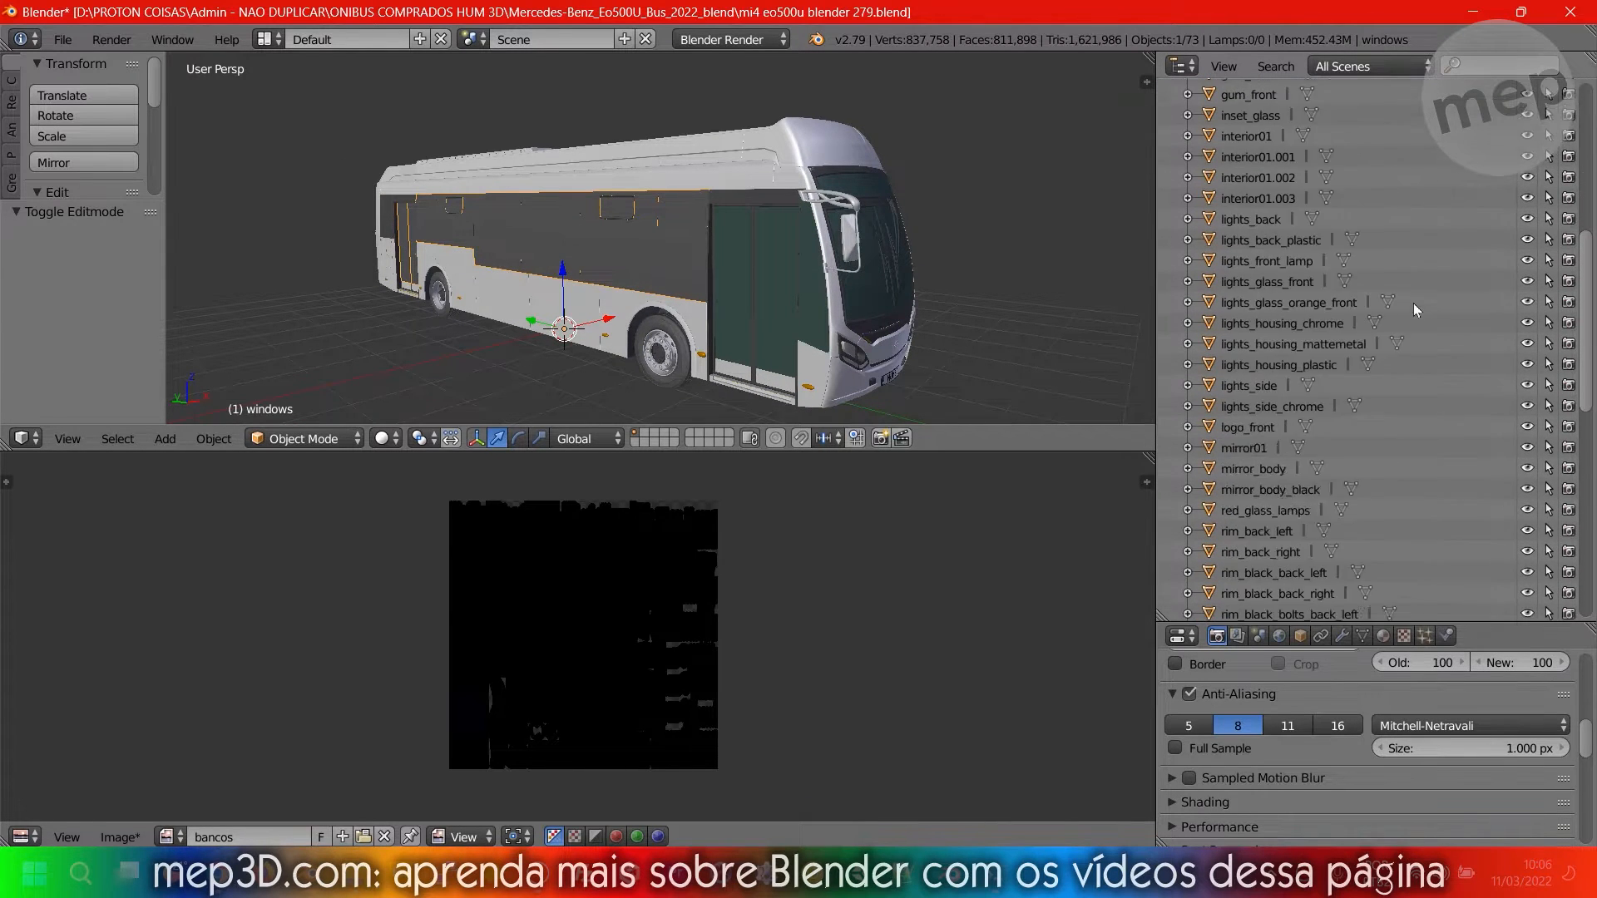
{"action": "scroll", "coordinate": [1410, 324], "scroll_direction": "down", "scroll_amount": 6}
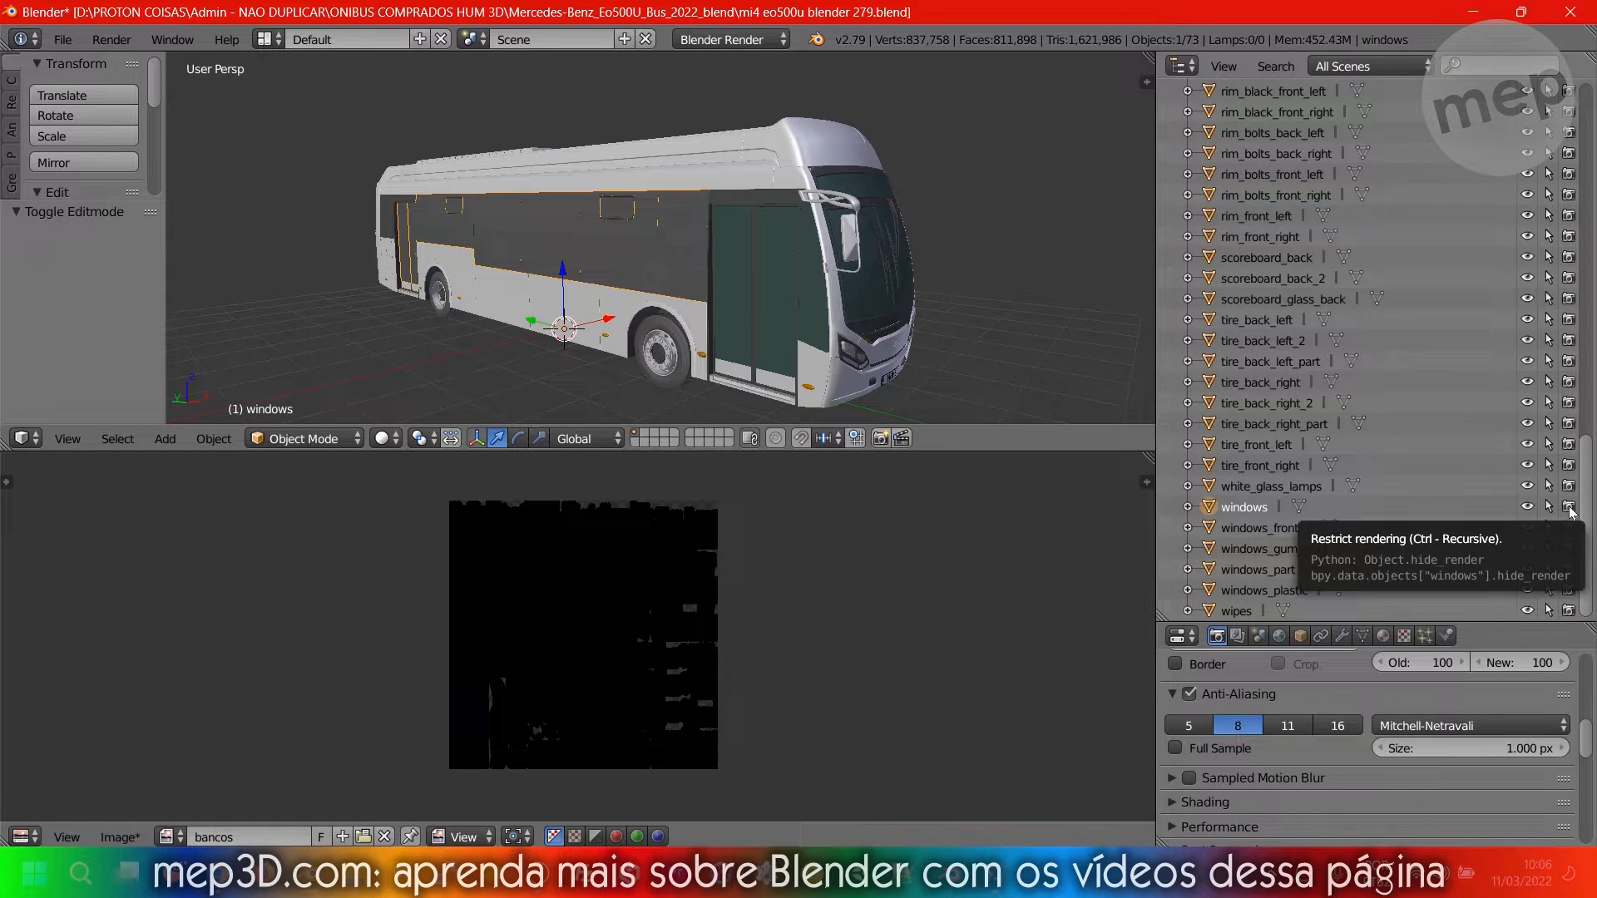
{"action": "left_click", "coordinate": [1570, 507]}
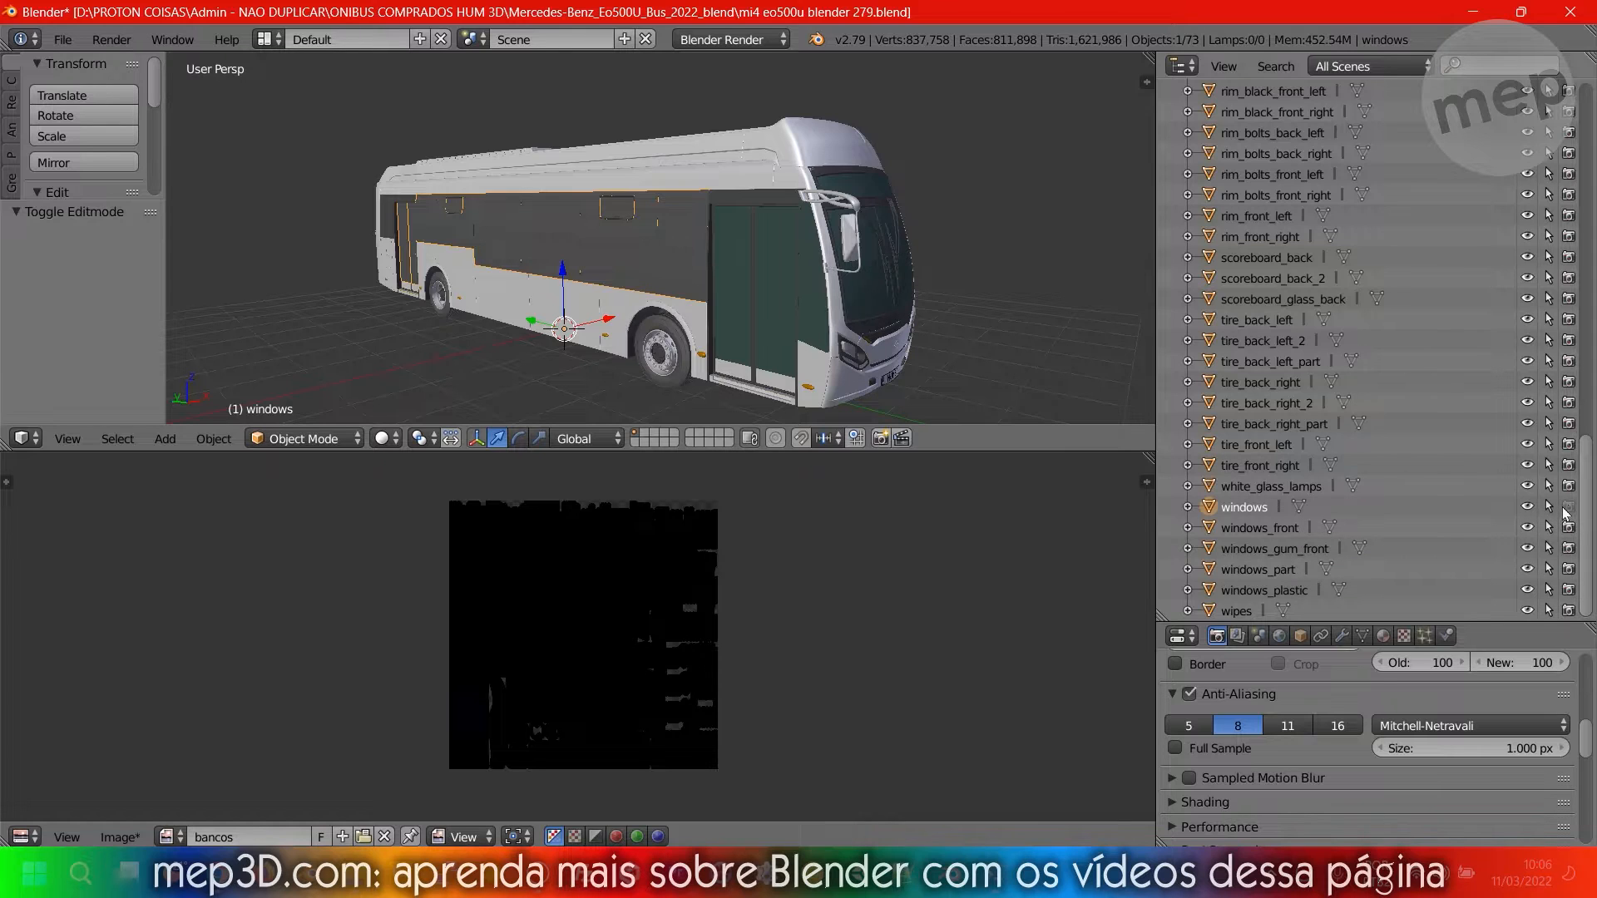
{"action": "left_click", "coordinate": [1547, 507]}
{"action": "left_click", "coordinate": [1567, 510]}
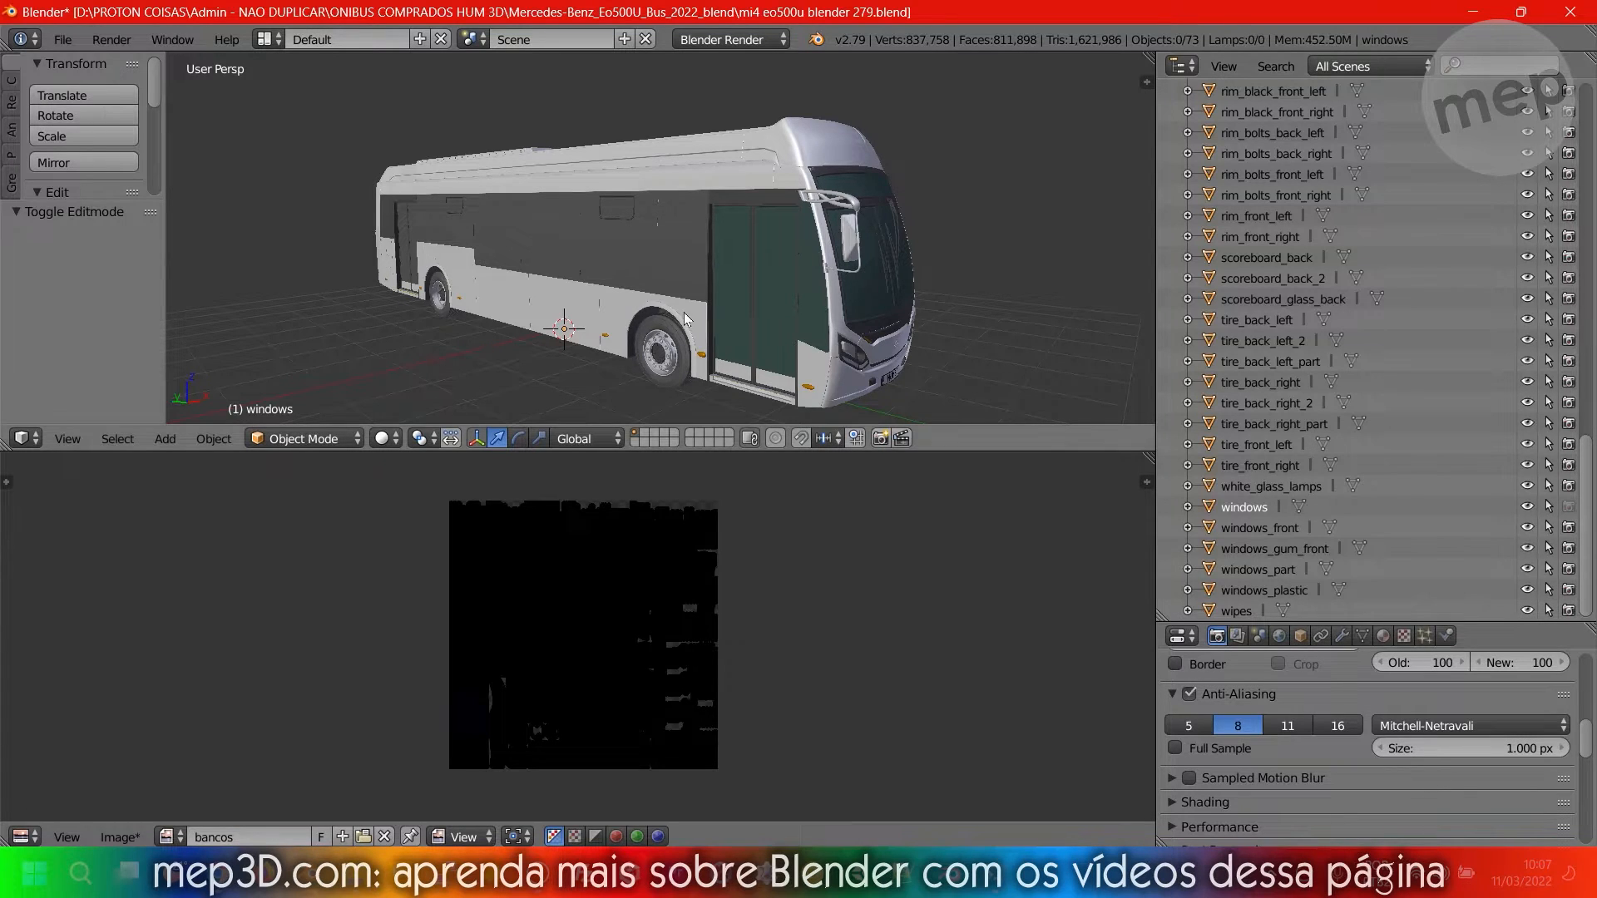
Select the side windows on the bus again and hide them in the 3D view.
{"action": "mouse_move", "coordinate": [792, 270]}
{"action": "middle_mouse_down"}
{"action": "mouse_move", "coordinate": [651, 262]}
{"action": "mouse_move", "coordinate": [752, 246]}
{"action": "mouse_move", "coordinate": [707, 255]}
{"action": "middle_mouse_up"}
{"action": "key", "text": "z"}
{"action": "scroll", "coordinate": [686, 254], "scroll_direction": "up", "scroll_amount": 2}
{"action": "key", "text": "z"}
{"action": "right_click", "coordinate": [721, 246]}
{"action": "scroll", "coordinate": [747, 258], "scroll_direction": "down", "scroll_amount": 2}
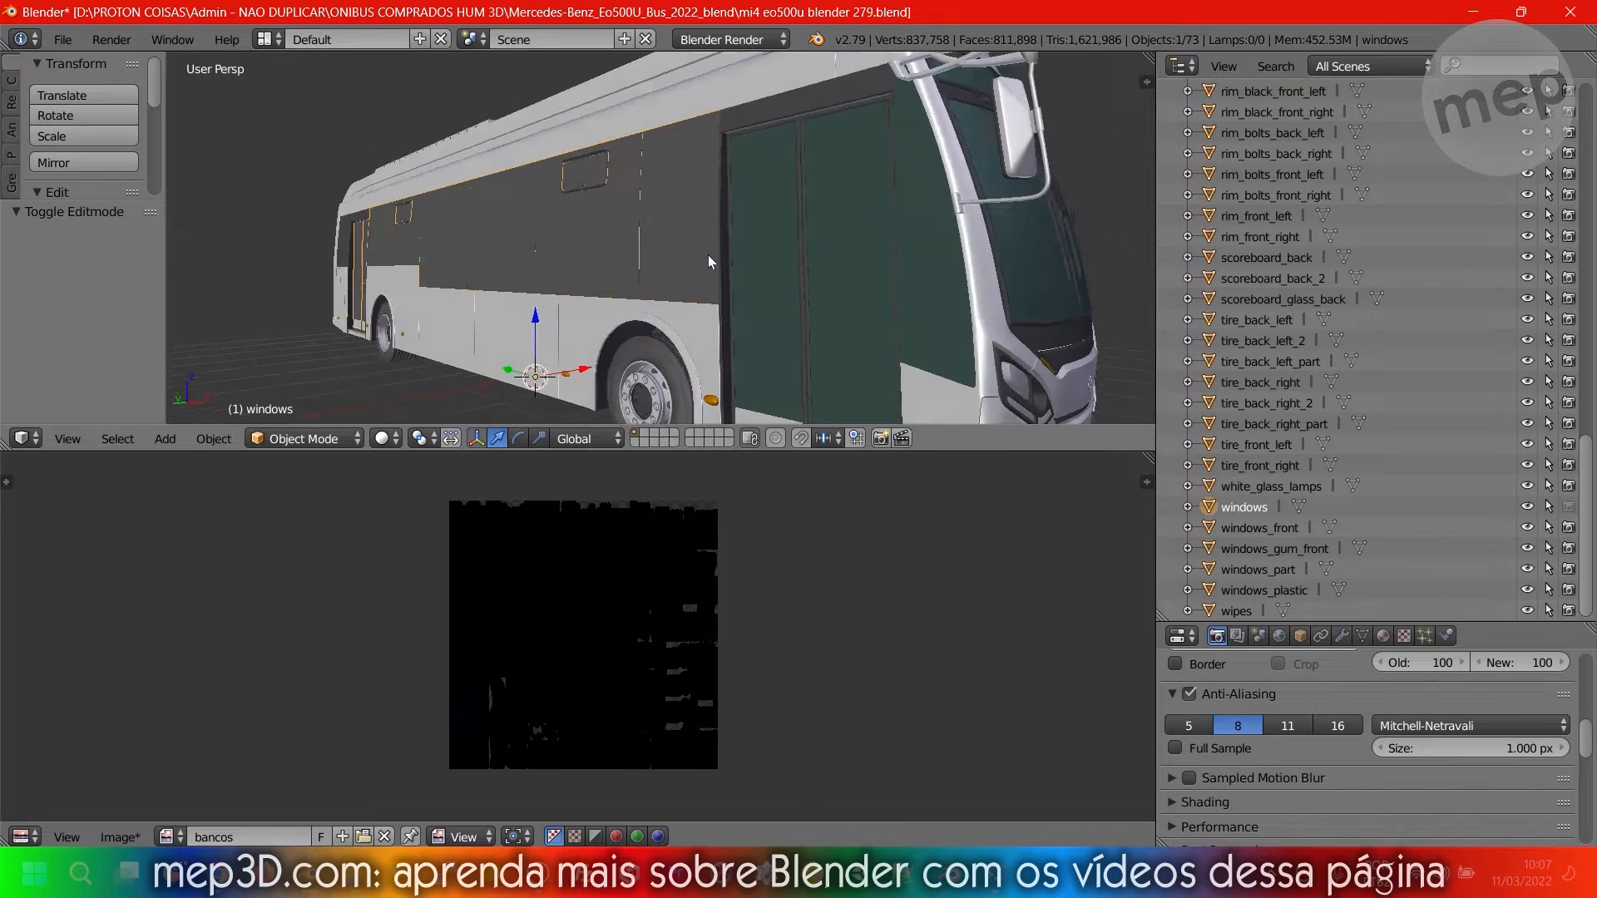
{"action": "scroll", "coordinate": [704, 254], "scroll_direction": "up", "scroll_amount": 3}
{"action": "scroll", "coordinate": [673, 248], "scroll_direction": "down", "scroll_amount": 8}
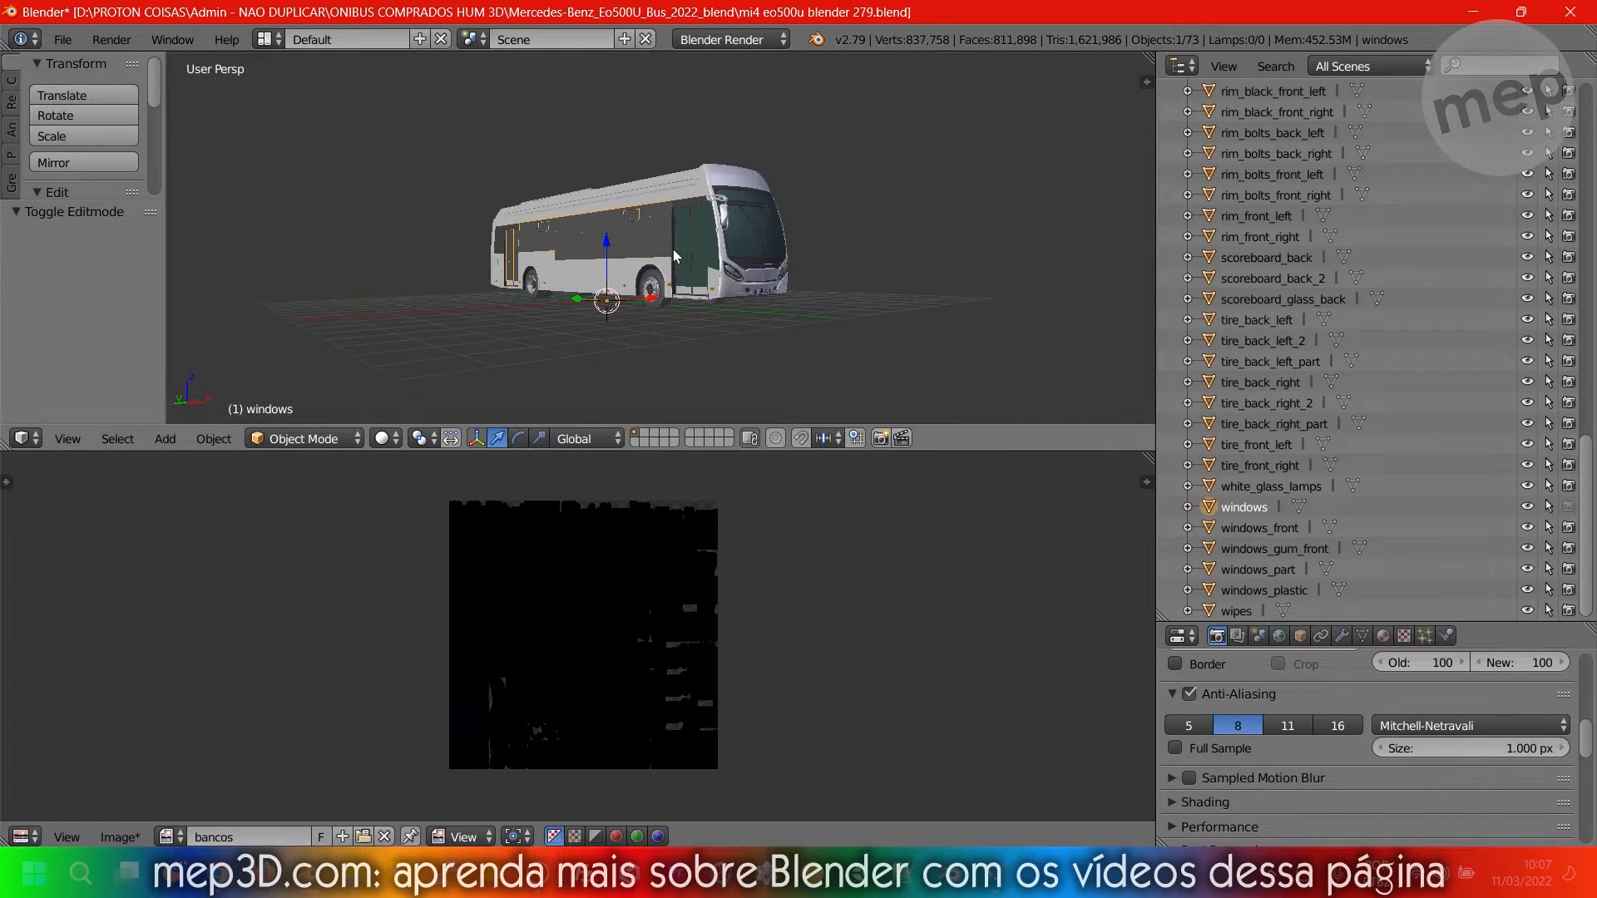
{"action": "key", "text": "h"}
{"action": "middle_click_drag", "start_coordinate": [730, 318], "coordinate": [757, 271]}
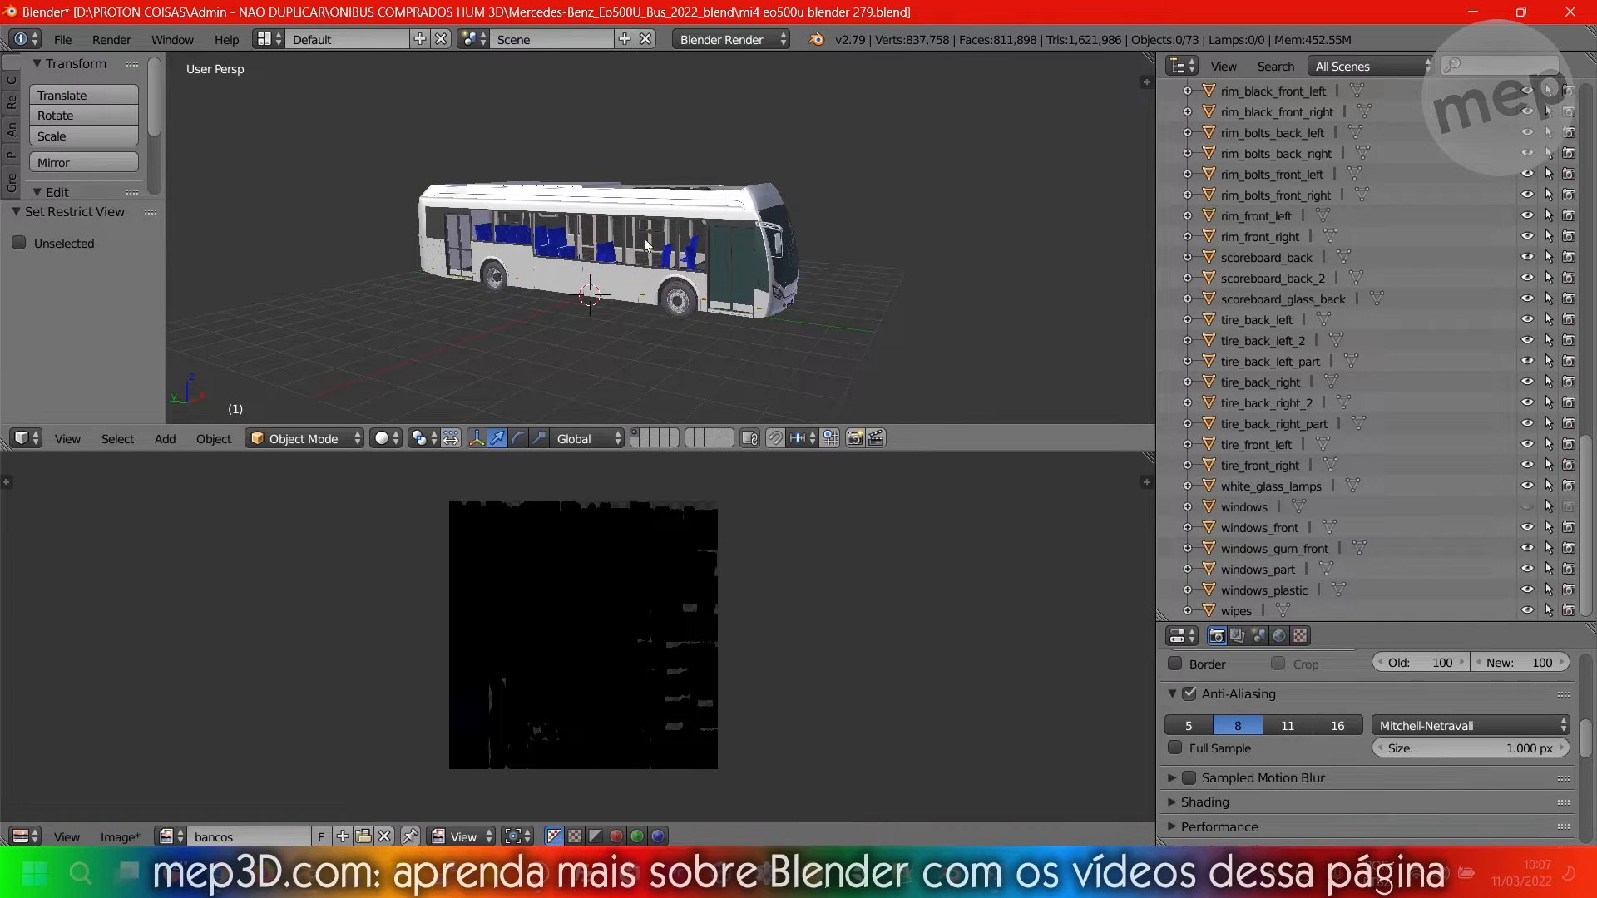
Hide the front right tyre in the 3D view.
{"action": "scroll", "coordinate": [645, 304], "scroll_direction": "up", "scroll_amount": 6}
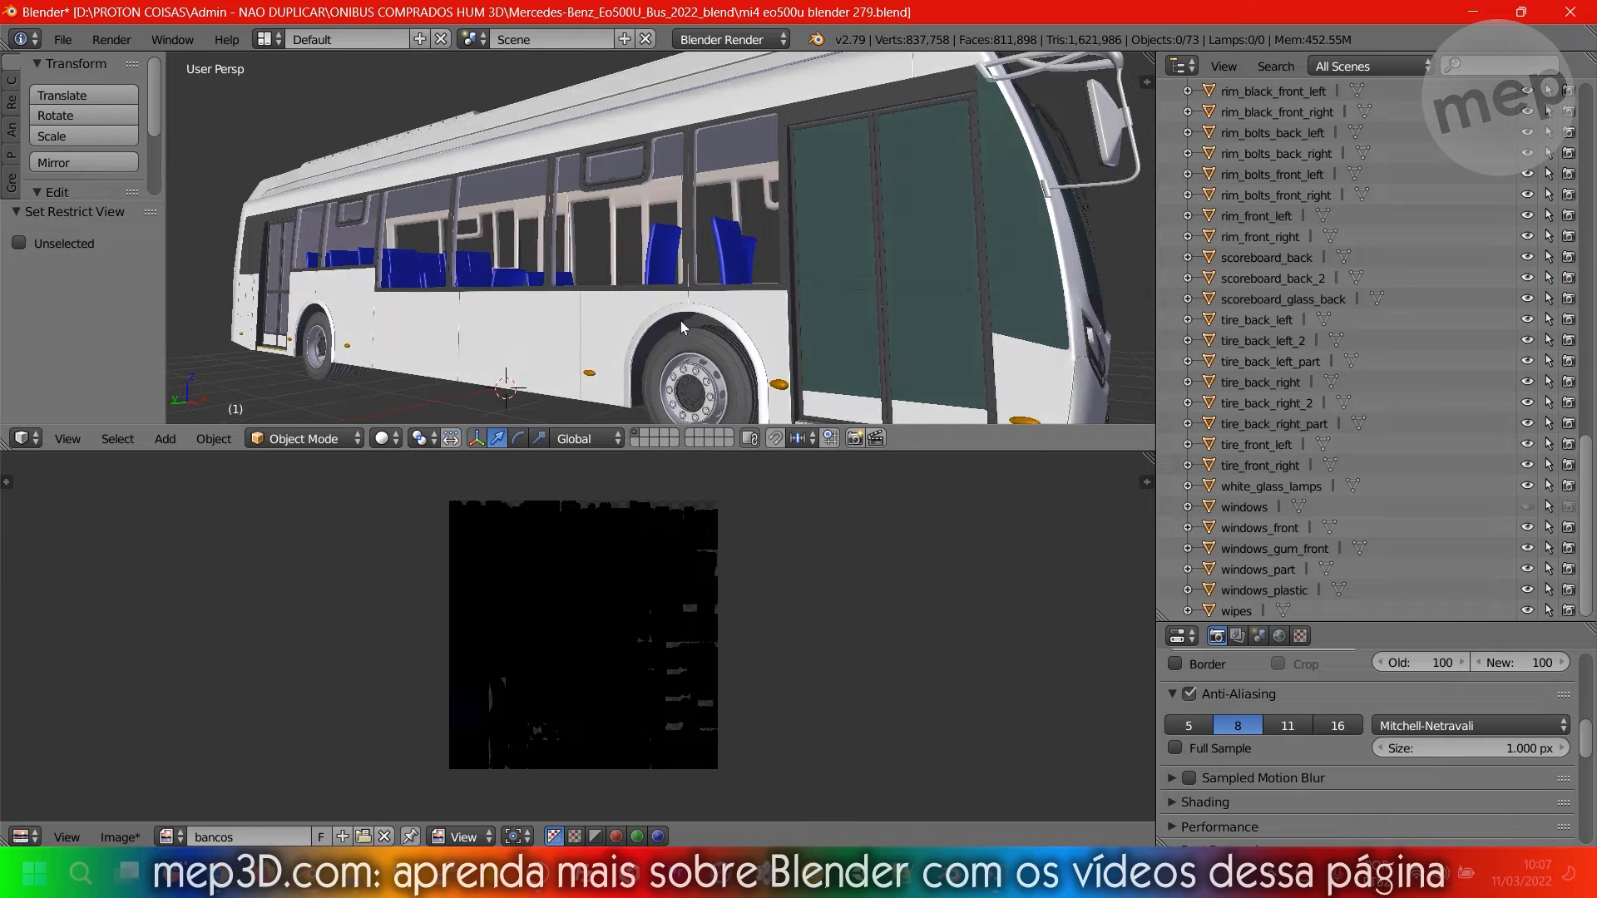
{"action": "right_click", "coordinate": [527, 341]}
{"action": "scroll", "coordinate": [527, 341], "scroll_direction": "up", "scroll_amount": 4}
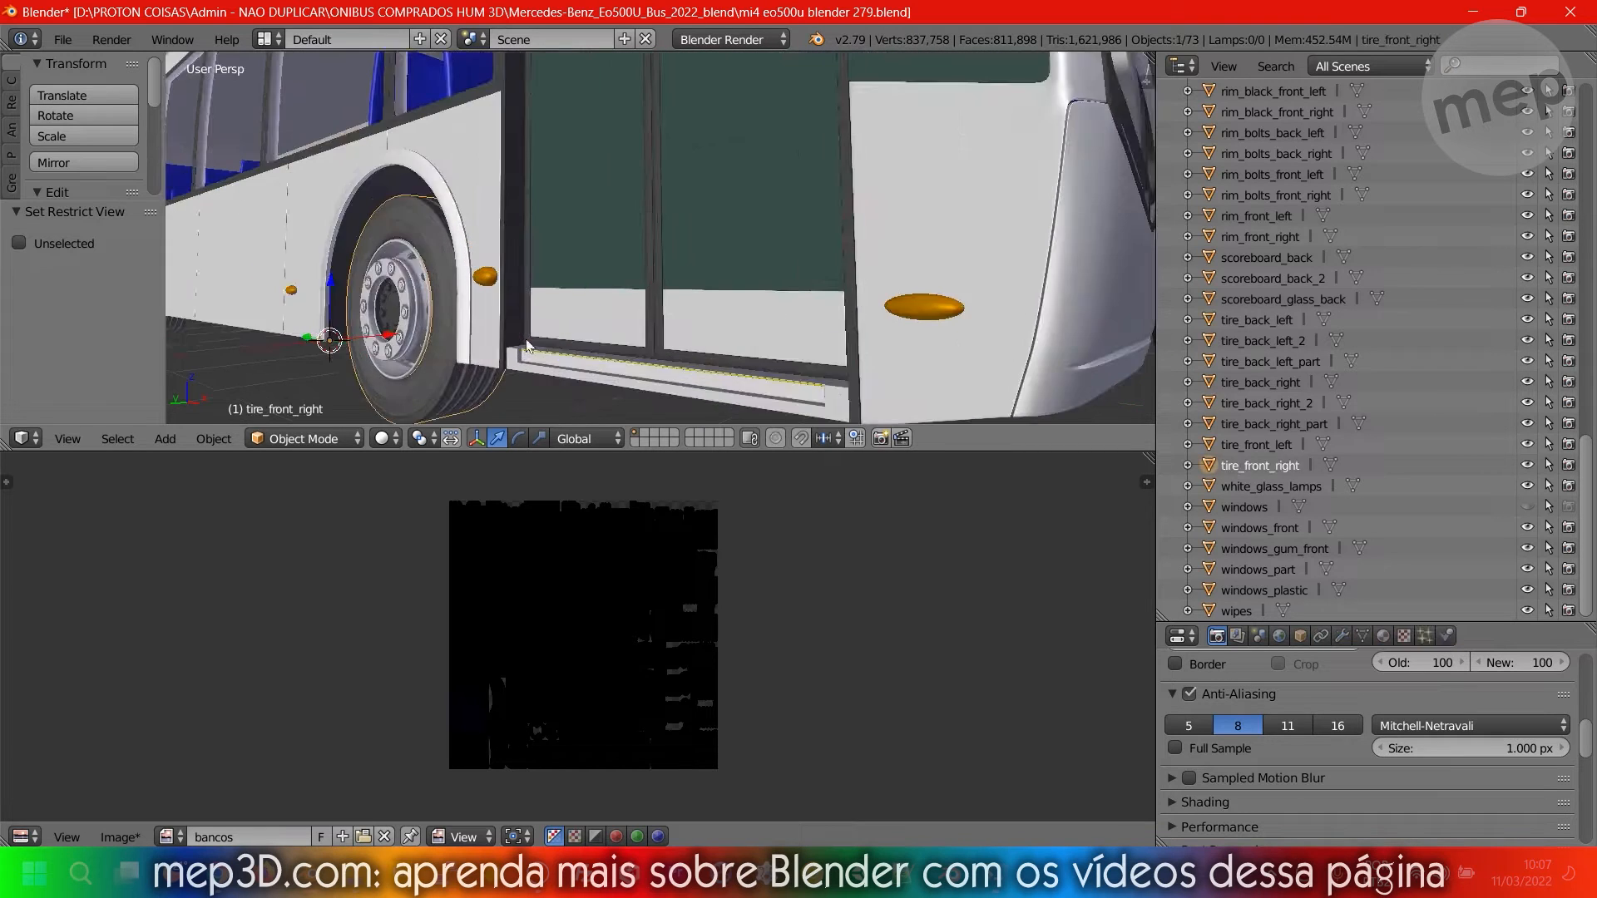
{"action": "key", "text": "h"}
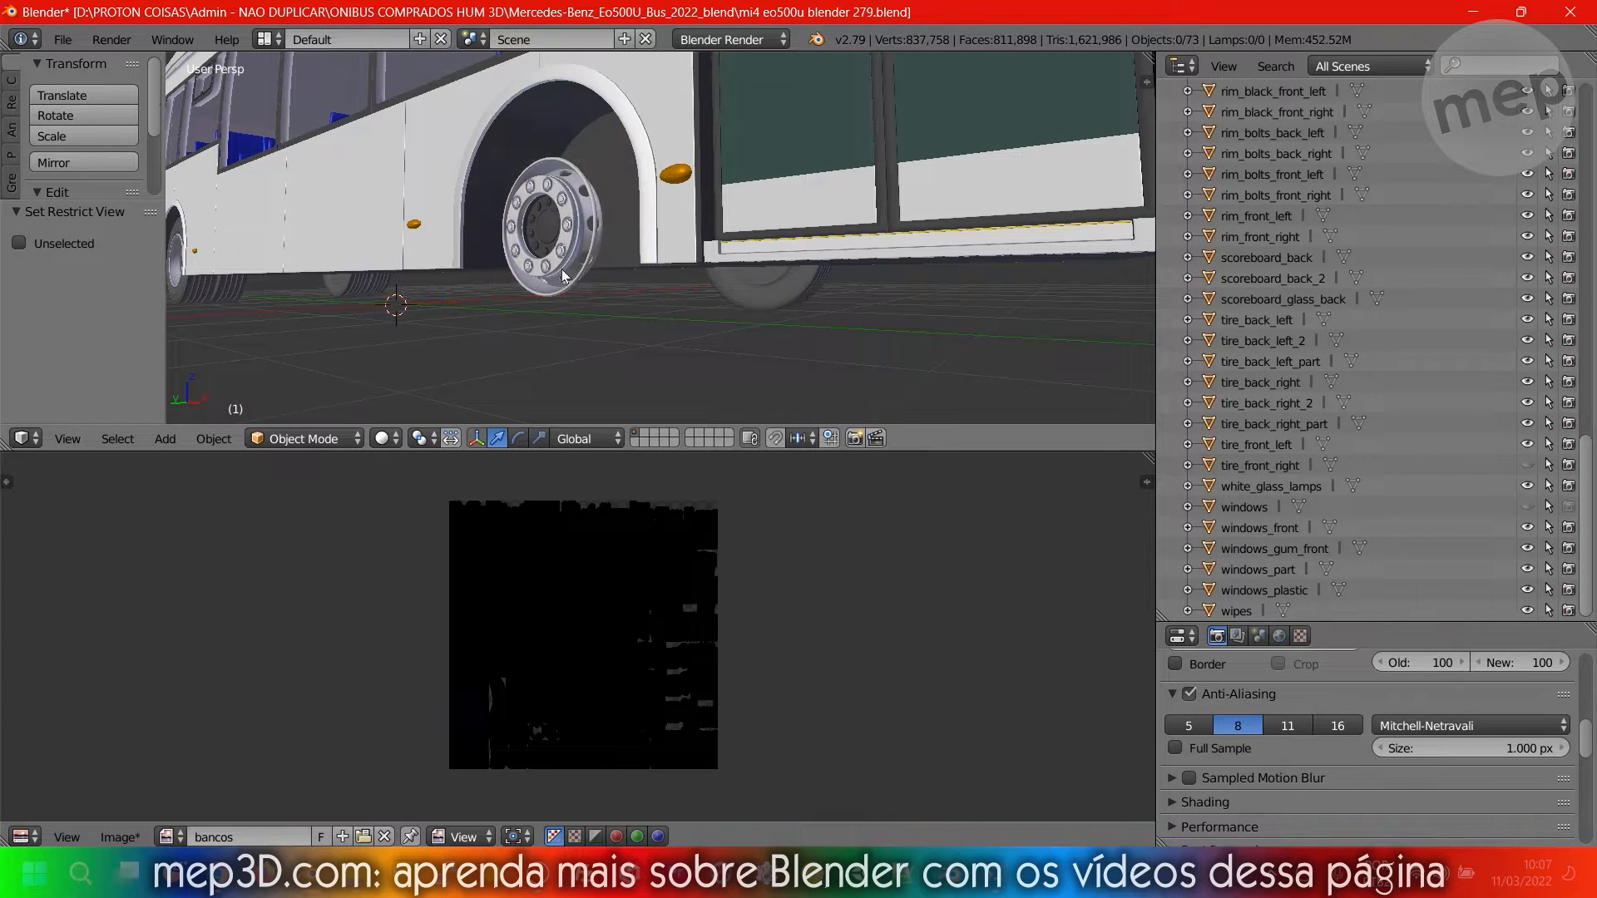
Show the front right tyre and hide it again, reveal all hidden objects, and clear the selection.
{"action": "scroll", "coordinate": [605, 332], "scroll_direction": "down", "scroll_amount": 5}
{"action": "middle_click_drag", "start_coordinate": [605, 332], "coordinate": [593, 240]}
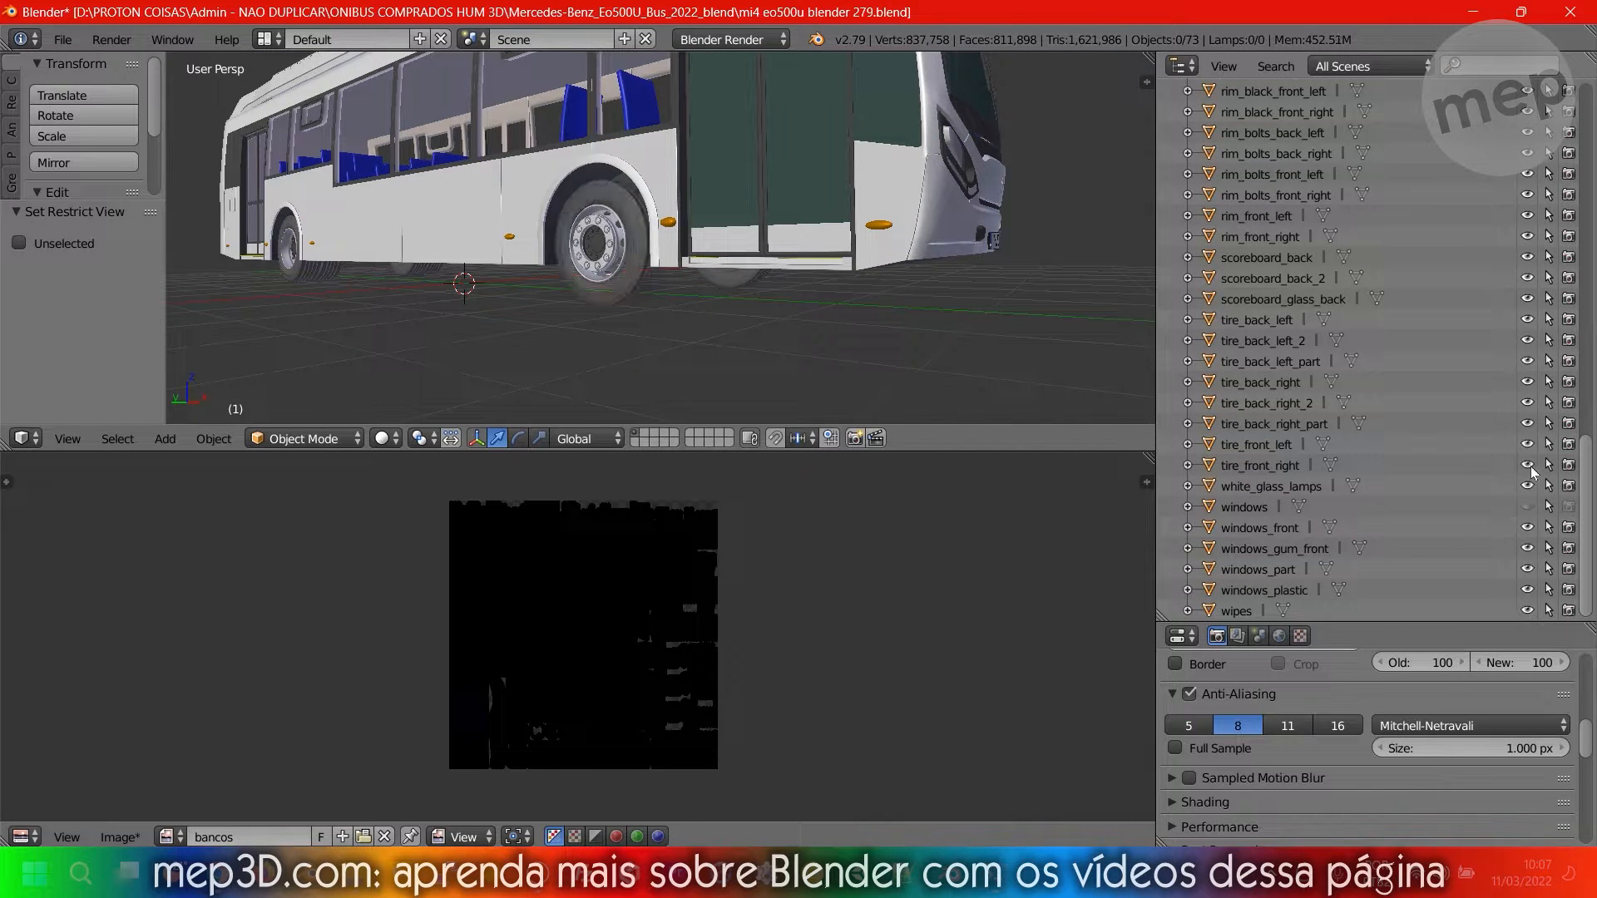
{"action": "left_click", "coordinate": [1527, 485]}
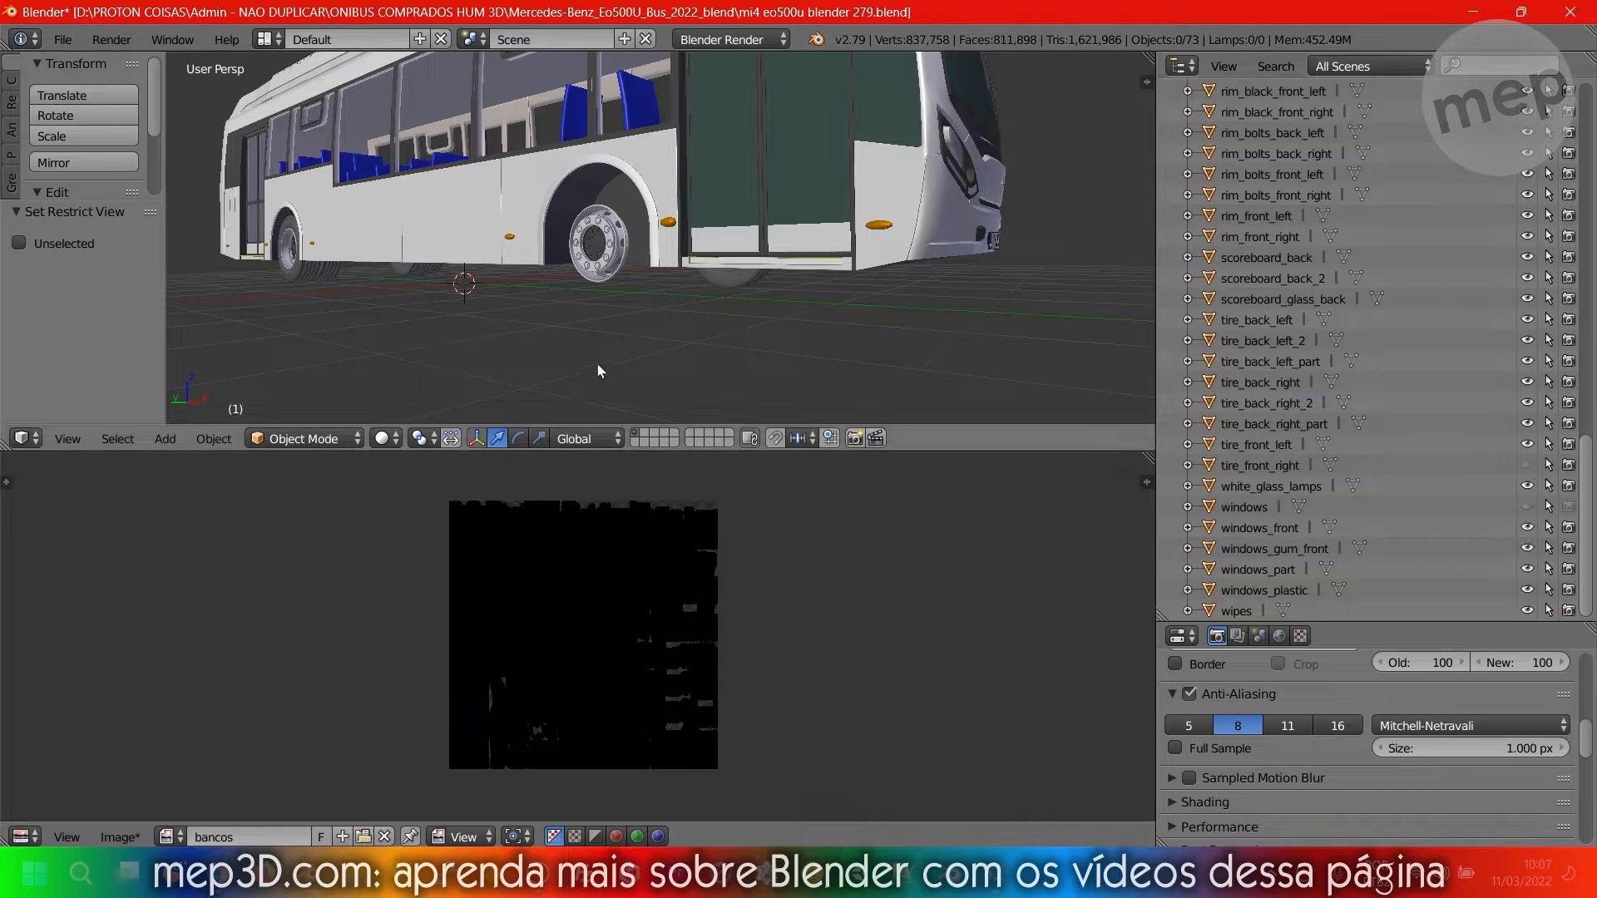
{"action": "key", "text": "alt+h"}
{"action": "key", "text": "a"}
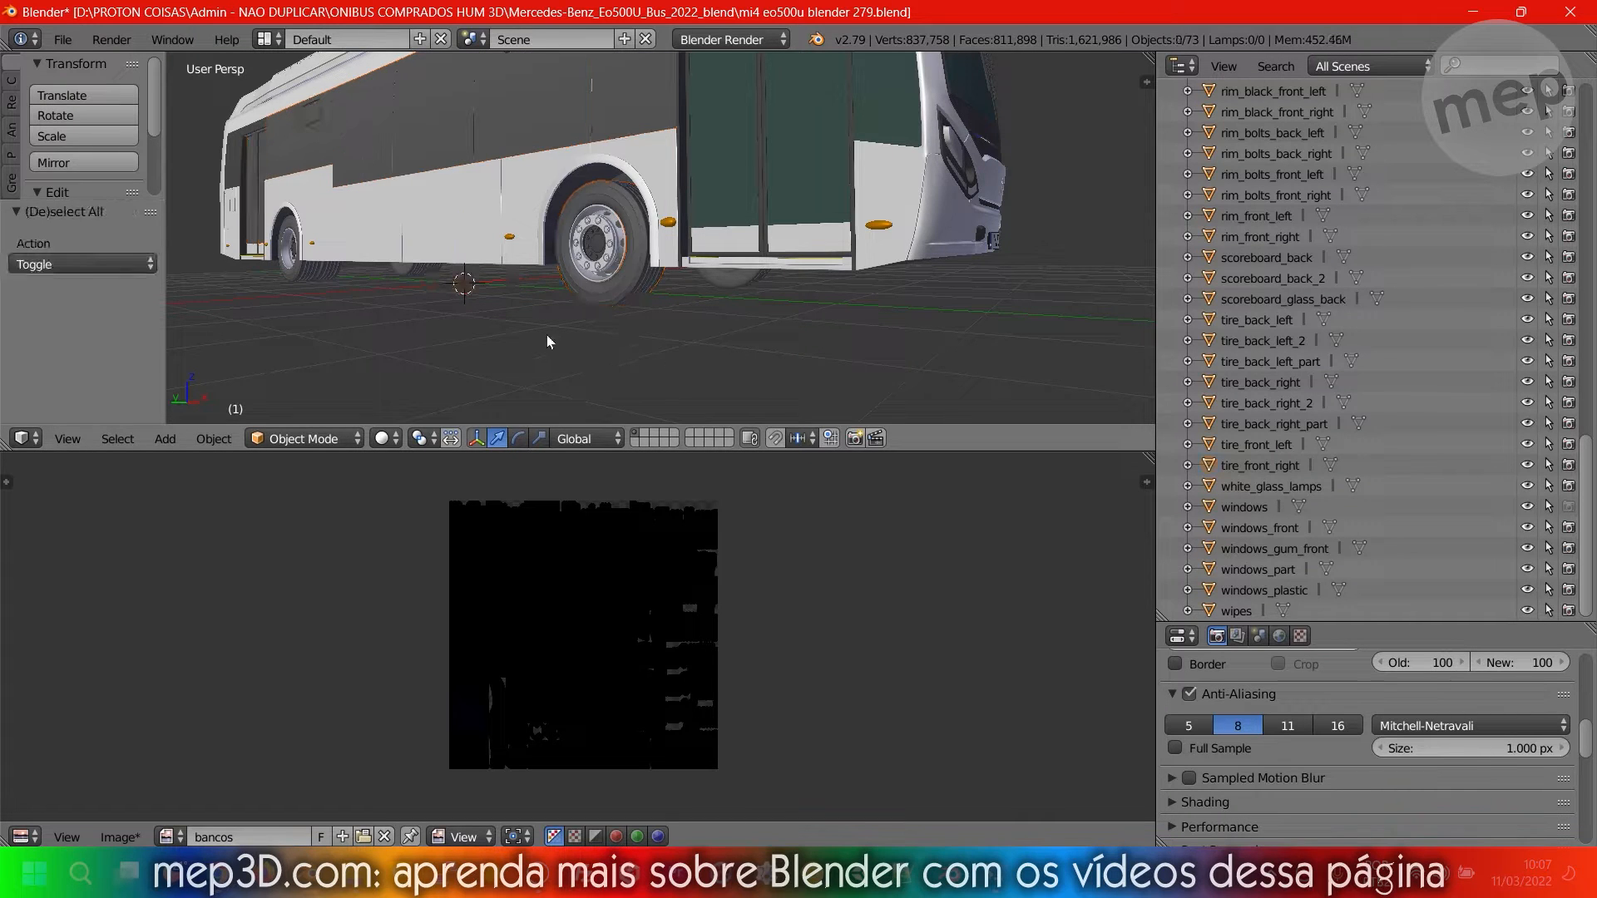
Select the side windows object on the bus and hide it in the 3D view.
{"action": "scroll", "coordinate": [547, 341], "scroll_direction": "up", "scroll_amount": 3}
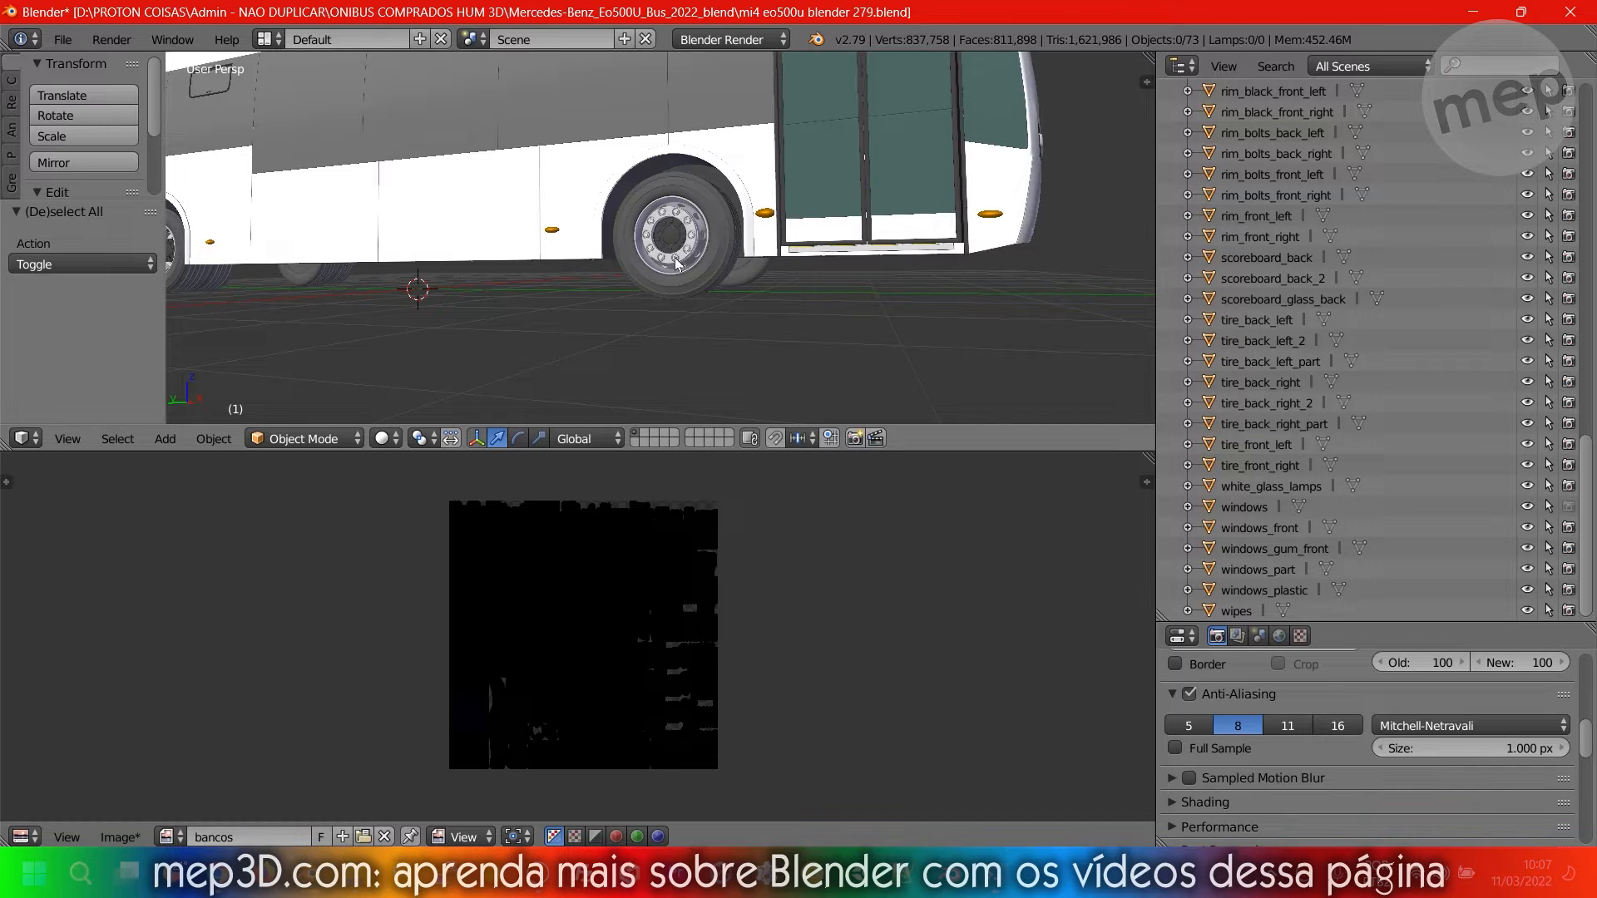
{"action": "mouse_move", "coordinate": [675, 265]}
{"action": "middle_mouse_down"}
{"action": "mouse_move", "coordinate": [735, 293]}
{"action": "mouse_move", "coordinate": [767, 201]}
{"action": "mouse_move", "coordinate": [676, 248]}
{"action": "middle_mouse_up"}
{"action": "scroll", "coordinate": [676, 248], "scroll_direction": "down", "scroll_amount": 3}
{"action": "right_click", "coordinate": [640, 218]}
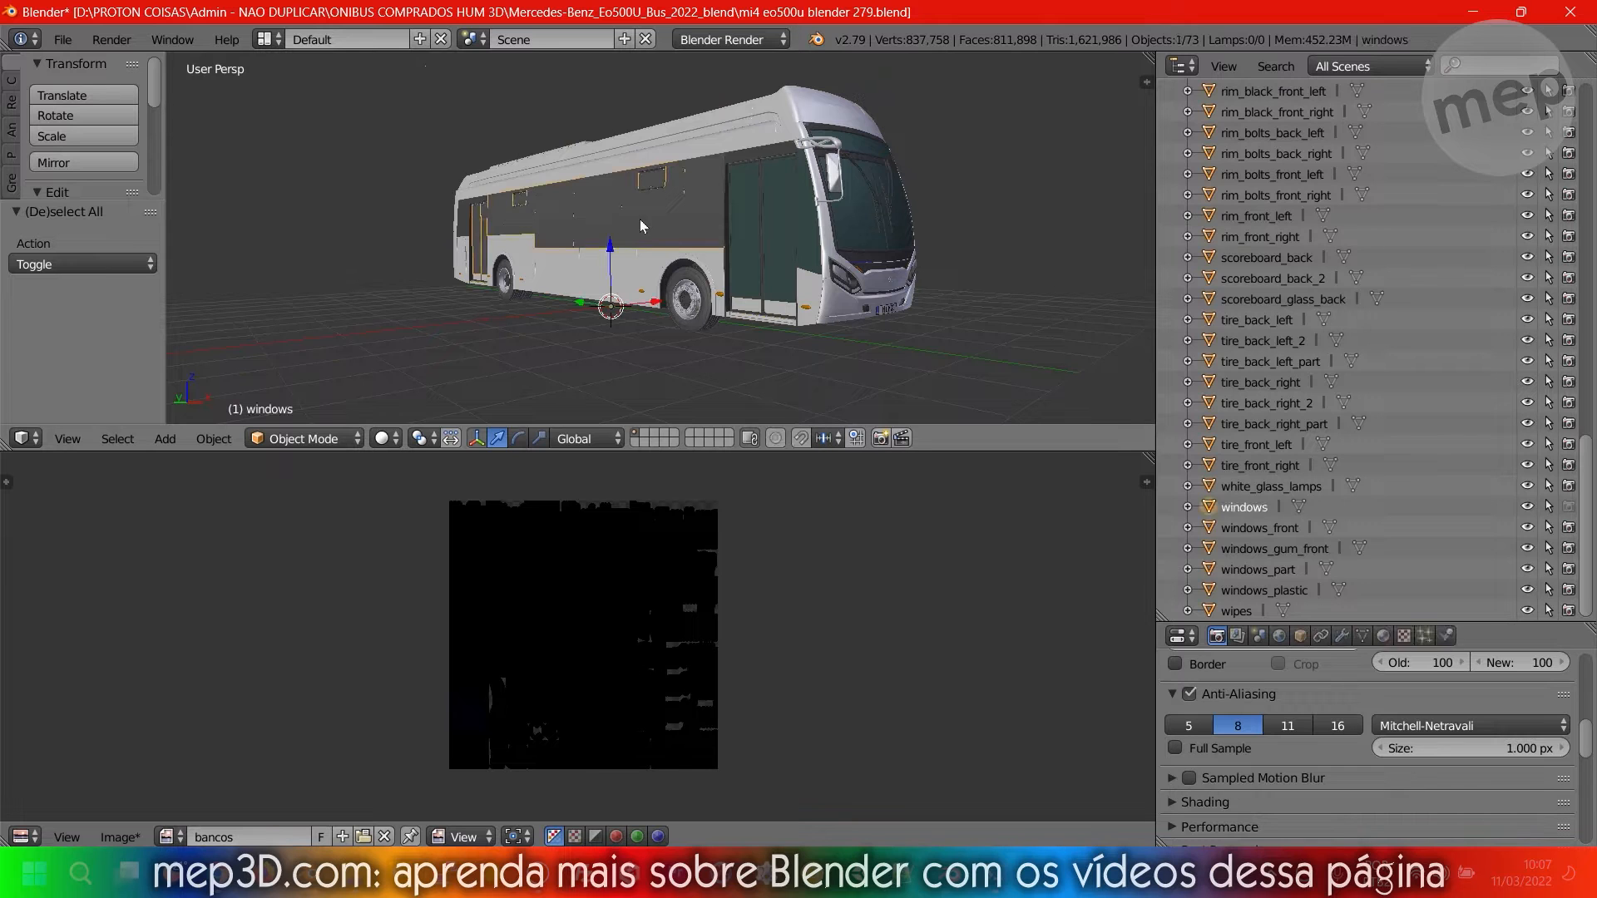
{"action": "key", "text": "h"}
{"action": "middle_click_drag", "start_coordinate": [712, 240], "coordinate": [642, 224]}
{"action": "scroll", "coordinate": [865, 228], "scroll_direction": "up", "scroll_amount": 4}
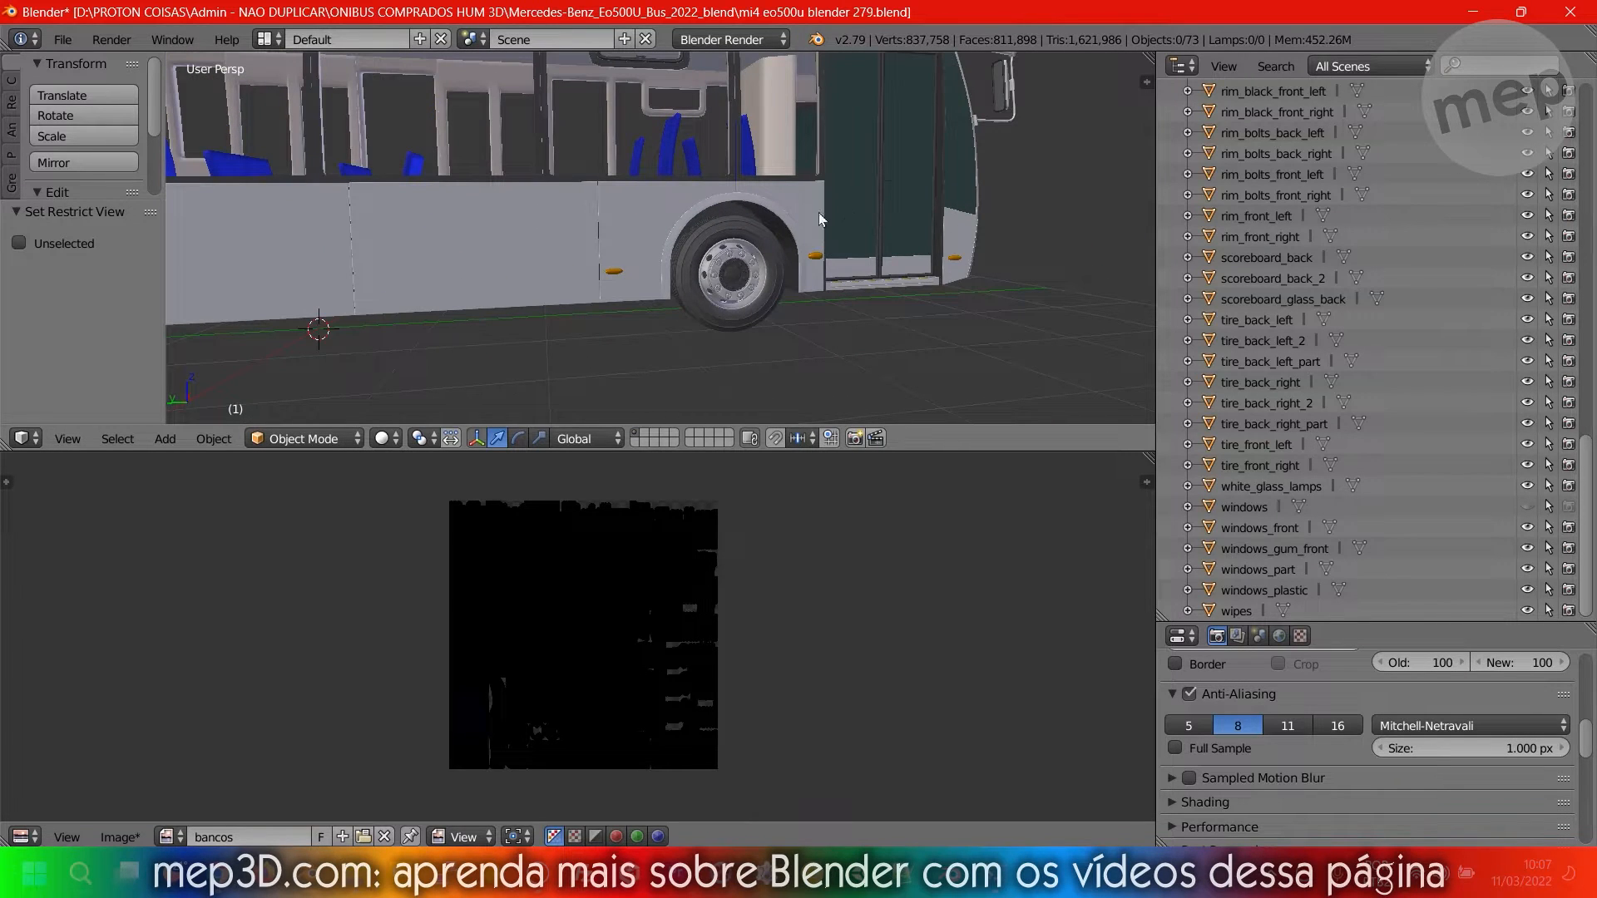
Select the windows_front object covering the doors and windshield and hide it in the 3D view.
{"action": "right_click", "coordinate": [849, 215]}
{"action": "middle_click_drag", "start_coordinate": [885, 203], "coordinate": [886, 255]}
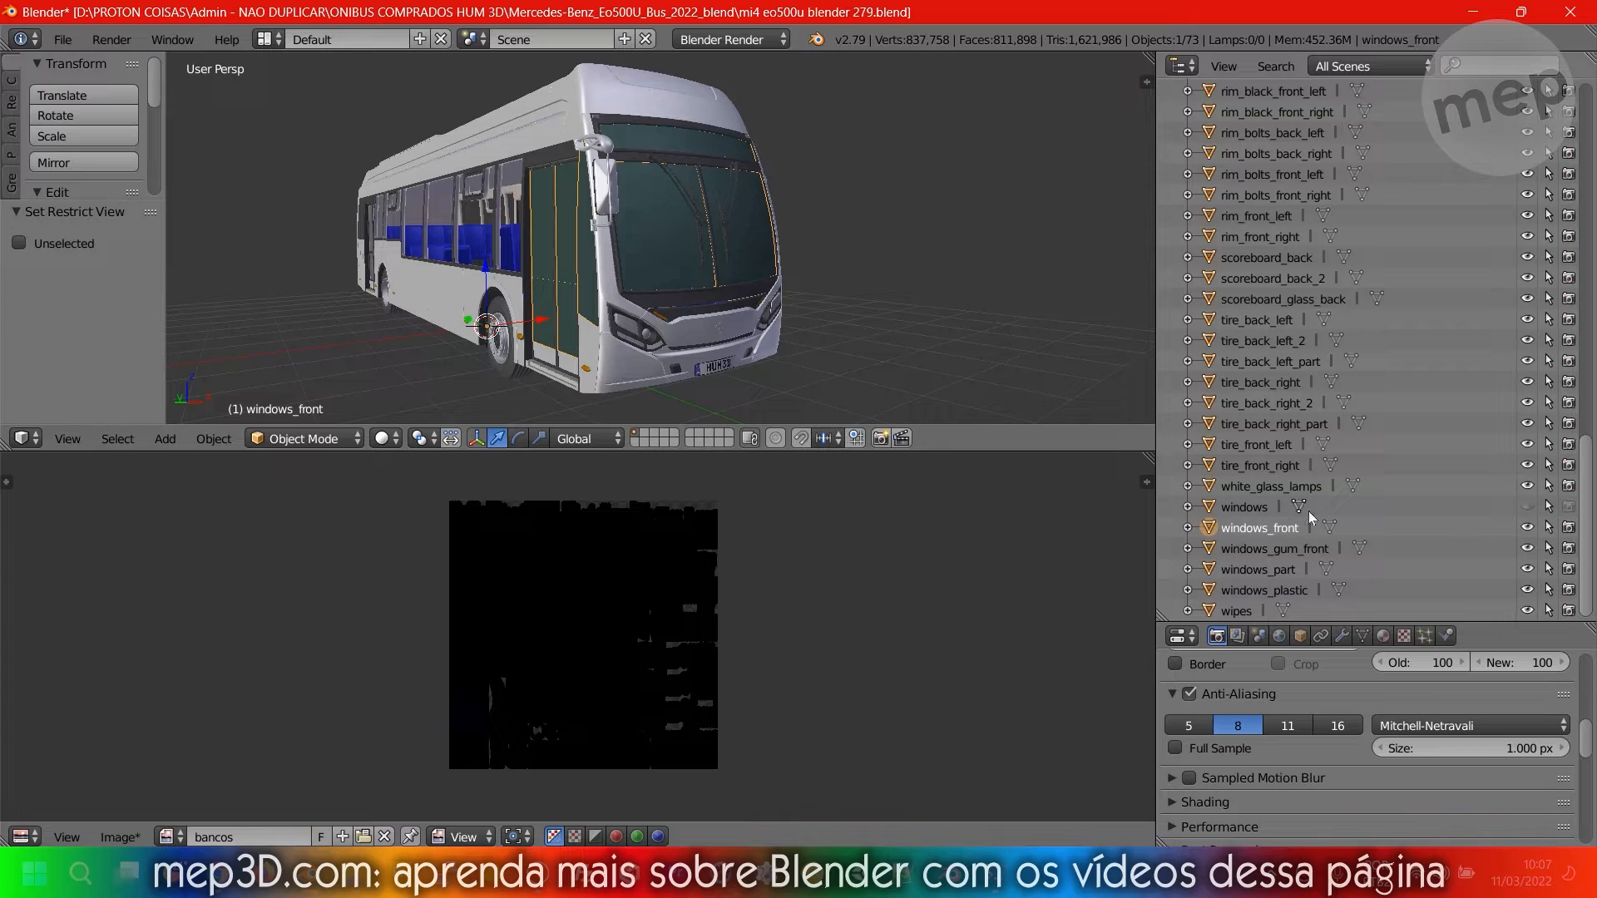
{"action": "scroll", "coordinate": [1281, 500], "scroll_direction": "up", "scroll_amount": 1}
{"action": "scroll", "coordinate": [1316, 458], "scroll_direction": "down", "scroll_amount": 1}
{"action": "left_click", "coordinate": [1527, 527]}
{"action": "scroll", "coordinate": [815, 306], "scroll_direction": "up", "scroll_amount": 5}
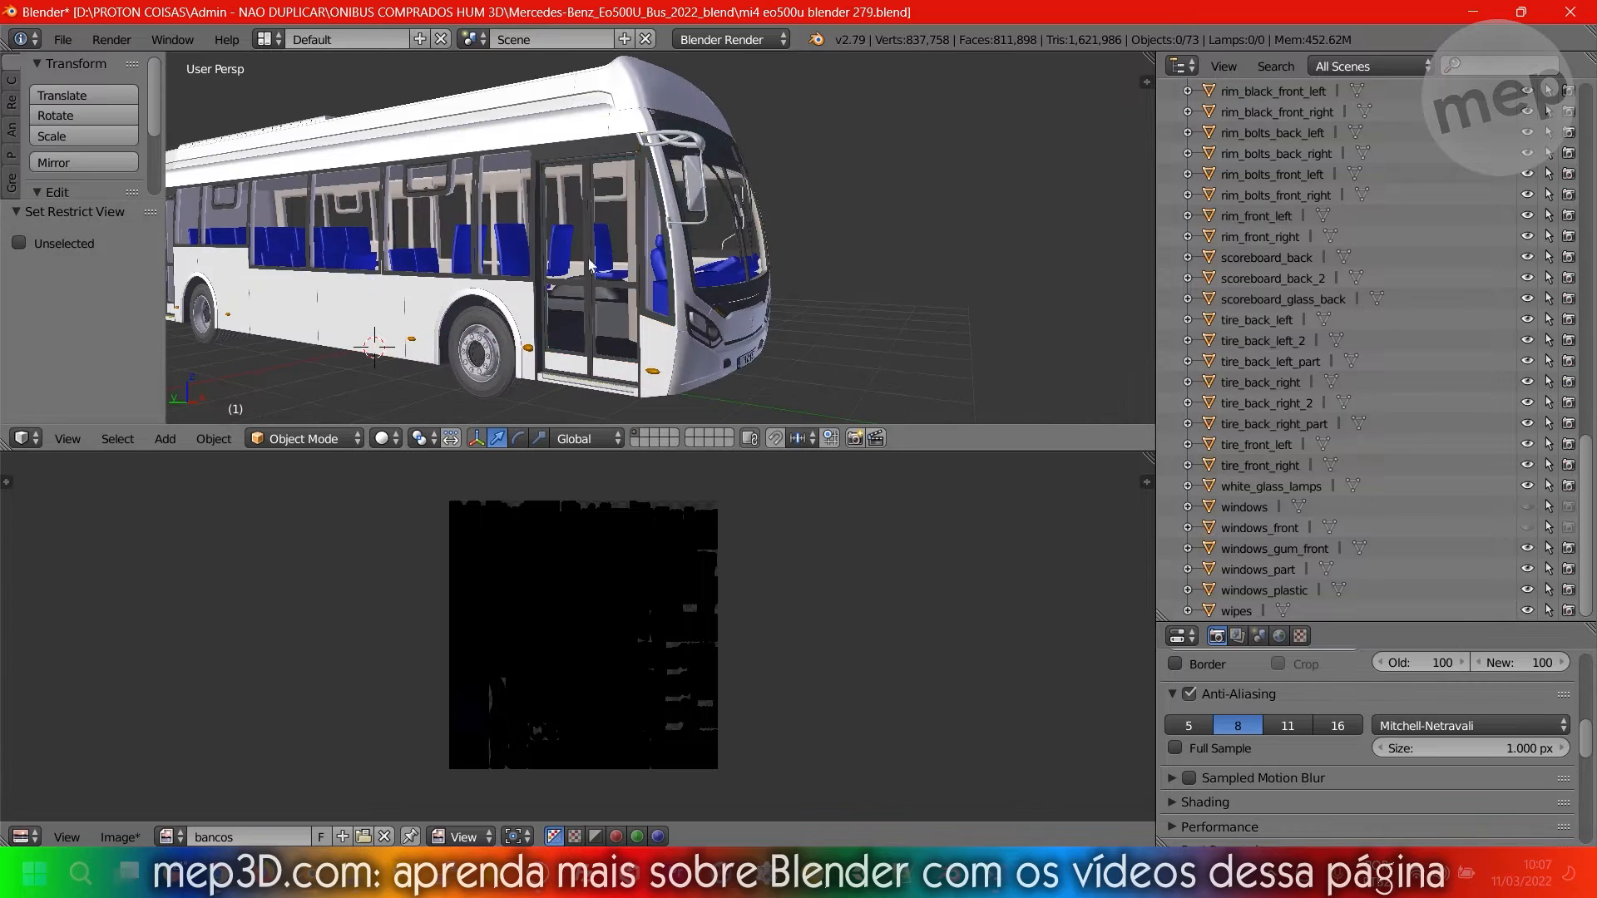
Examine the seats inside the bus up close through the open doors and windows.
{"action": "scroll", "coordinate": [605, 268], "scroll_direction": "up", "scroll_amount": 10}
{"action": "middle_click_drag", "start_coordinate": [547, 252], "coordinate": [690, 270], "text": "shift"}
{"action": "scroll", "coordinate": [692, 202], "scroll_direction": "down", "scroll_amount": 3}
{"action": "scroll", "coordinate": [665, 268], "scroll_direction": "down", "scroll_amount": 3}
{"action": "scroll", "coordinate": [876, 271], "scroll_direction": "down", "scroll_amount": 6}
{"action": "middle_click_drag", "start_coordinate": [582, 278], "coordinate": [796, 238], "text": "shift"}
{"action": "scroll", "coordinate": [892, 241], "scroll_direction": "up", "scroll_amount": 8}
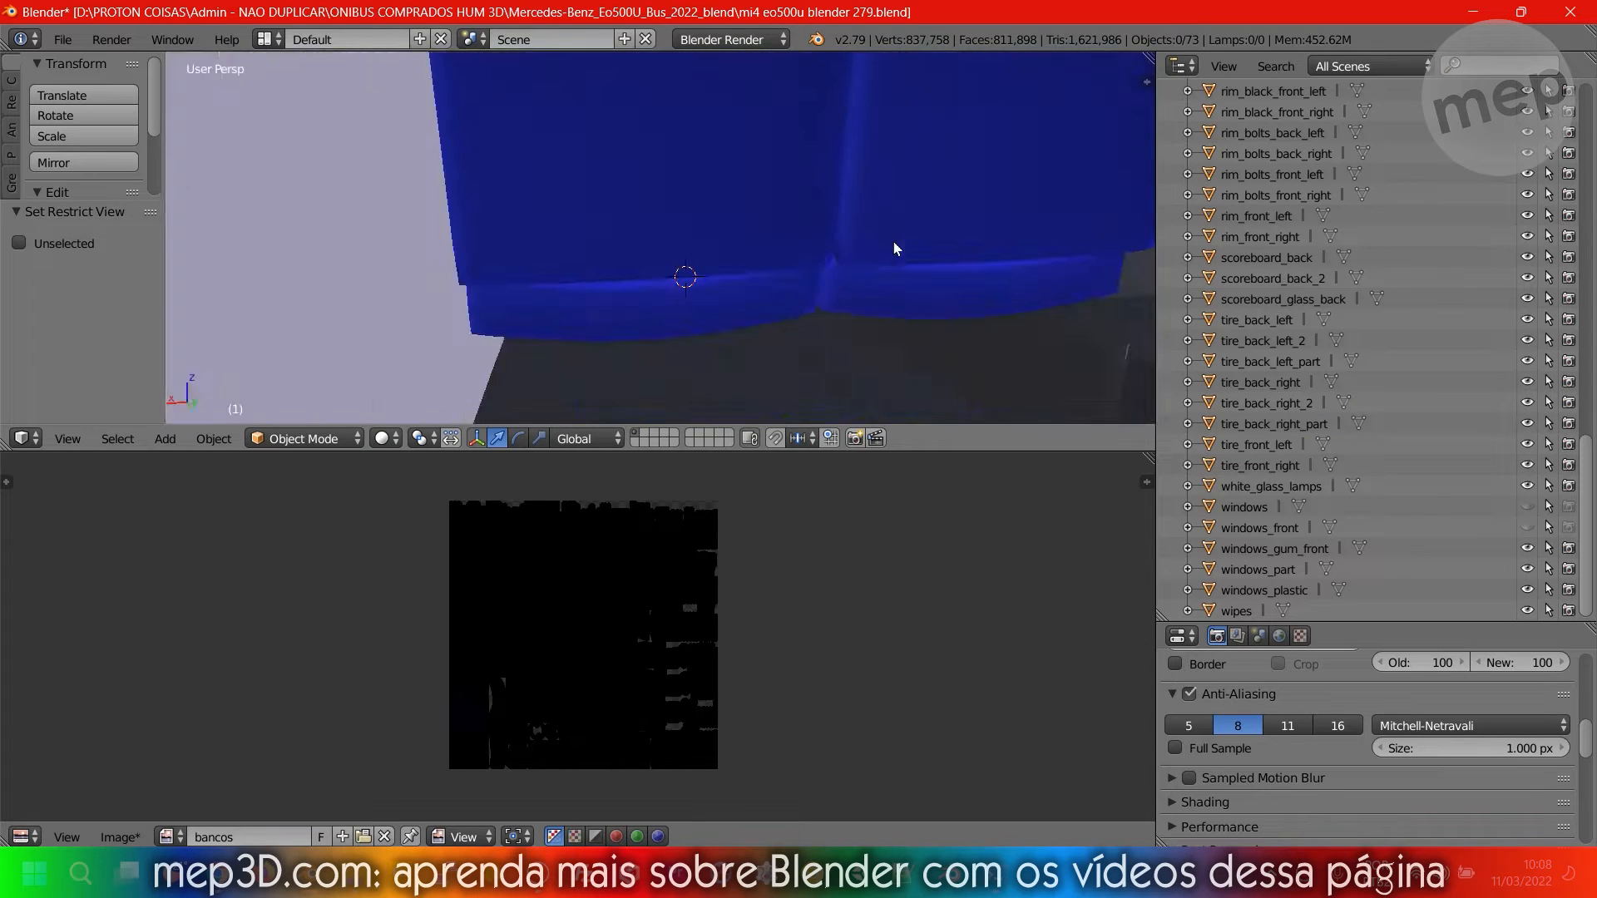
{"action": "scroll", "coordinate": [812, 321], "scroll_direction": "down", "scroll_amount": 5}
{"action": "scroll", "coordinate": [737, 257], "scroll_direction": "up", "scroll_amount": 5}
{"action": "scroll", "coordinate": [736, 238], "scroll_direction": "down", "scroll_amount": 5}
Open the blue seats object for mesh editing in wireframe display and clear its selection.
{"action": "right_click", "coordinate": [763, 238]}
{"action": "middle_click_drag", "start_coordinate": [764, 238], "coordinate": [516, 250]}
{"action": "mouse_move", "coordinate": [1081, 243]}
{"action": "middle_mouse_down", "text": "shift"}
{"action": "mouse_move", "coordinate": [745, 187]}
{"action": "mouse_move", "coordinate": [786, 208]}
{"action": "mouse_move", "coordinate": [790, 283]}
{"action": "mouse_move", "coordinate": [634, 183]}
{"action": "middle_mouse_up", "text": "shift"}
{"action": "key", "text": "Tab"}
{"action": "key", "text": "z"}
{"action": "scroll", "coordinate": [707, 208], "scroll_direction": "up", "scroll_amount": 4}
{"action": "scroll", "coordinate": [789, 283], "scroll_direction": "down", "scroll_amount": 3}
{"action": "key", "text": "a"}
{"action": "key", "text": "a"}
{"action": "key", "text": "a"}
Lasso the driver's seat, steering wheel and dashboard and separate them from the passenger seats into their own object.
{"action": "mouse_move", "coordinate": [553, 93]}
{"action": "left_mouse_down", "text": "ctrl"}
{"action": "mouse_move", "coordinate": [874, 435]}
{"action": "mouse_move", "coordinate": [720, 430]}
{"action": "left_mouse_up", "text": "ctrl"}
{"action": "key", "text": "z"}
{"action": "mouse_move", "coordinate": [703, 301]}
{"action": "middle_mouse_down"}
{"action": "mouse_move", "coordinate": [692, 246]}
{"action": "mouse_move", "coordinate": [663, 224]}
{"action": "middle_mouse_up"}
{"action": "scroll", "coordinate": [691, 246], "scroll_direction": "up", "scroll_amount": 5}
{"action": "key", "text": "z"}
{"action": "scroll", "coordinate": [663, 229], "scroll_direction": "down", "scroll_amount": 3}
{"action": "key", "text": "p"}
{"action": "left_click", "coordinate": [663, 225]}
{"action": "key", "text": "Tab"}
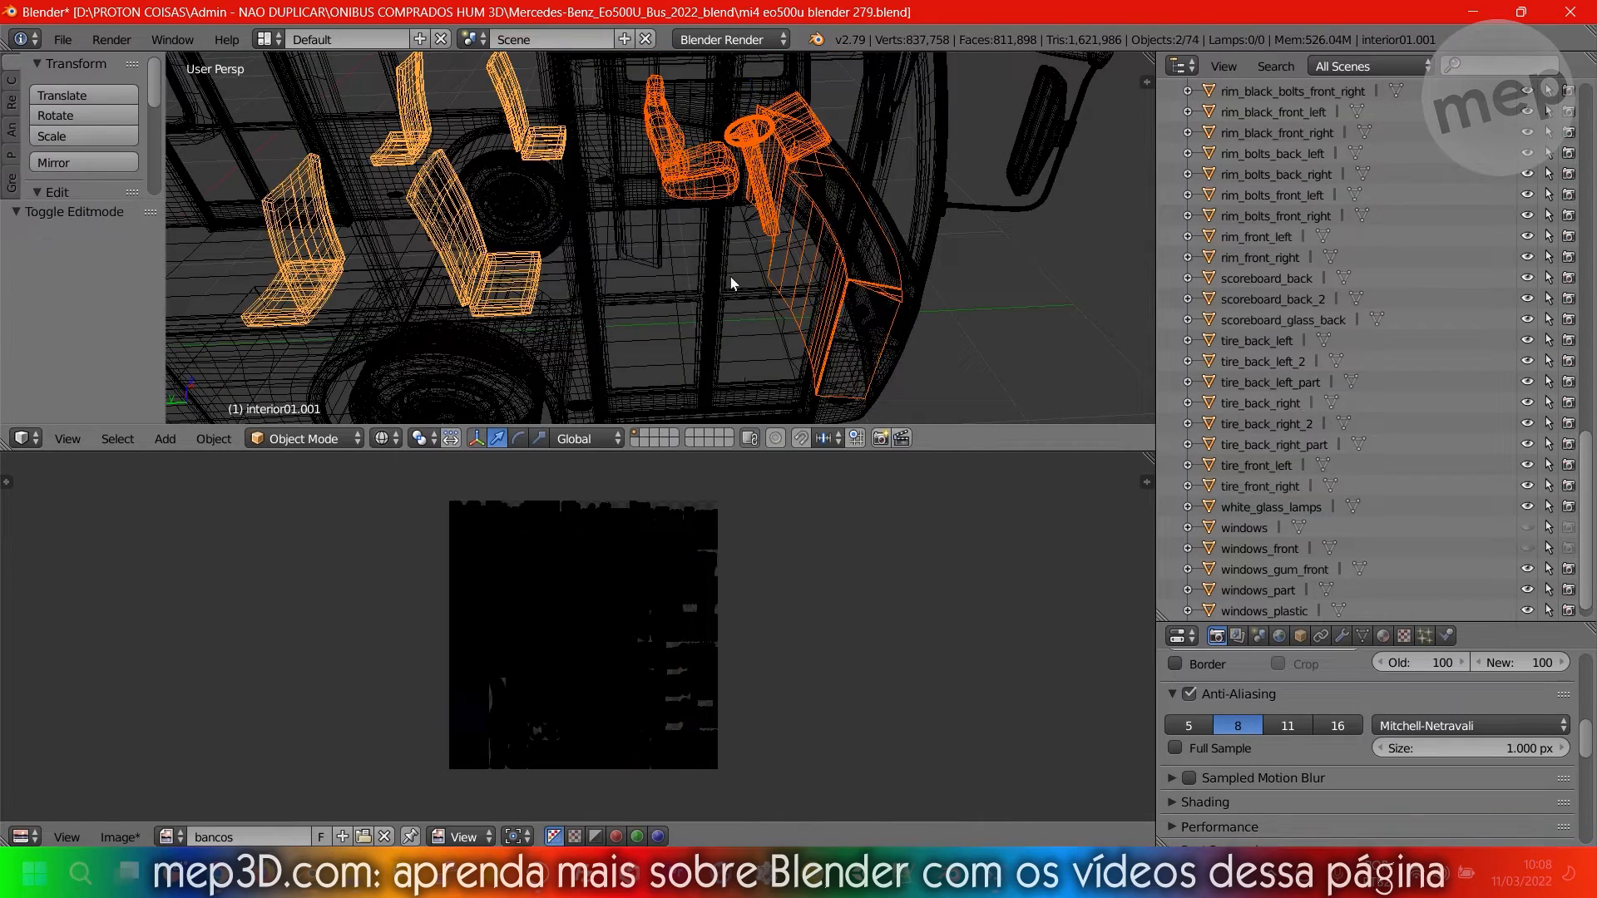
{"action": "key", "text": "a"}
{"action": "key", "text": "z"}
Give the separated driver-area object its own new material named fsdfsdkjfvsdghjf in place of the shared bancos material.
{"action": "mouse_move", "coordinate": [750, 267]}
{"action": "middle_mouse_down"}
{"action": "mouse_move", "coordinate": [781, 173]}
{"action": "mouse_move", "coordinate": [732, 126]}
{"action": "middle_mouse_up"}
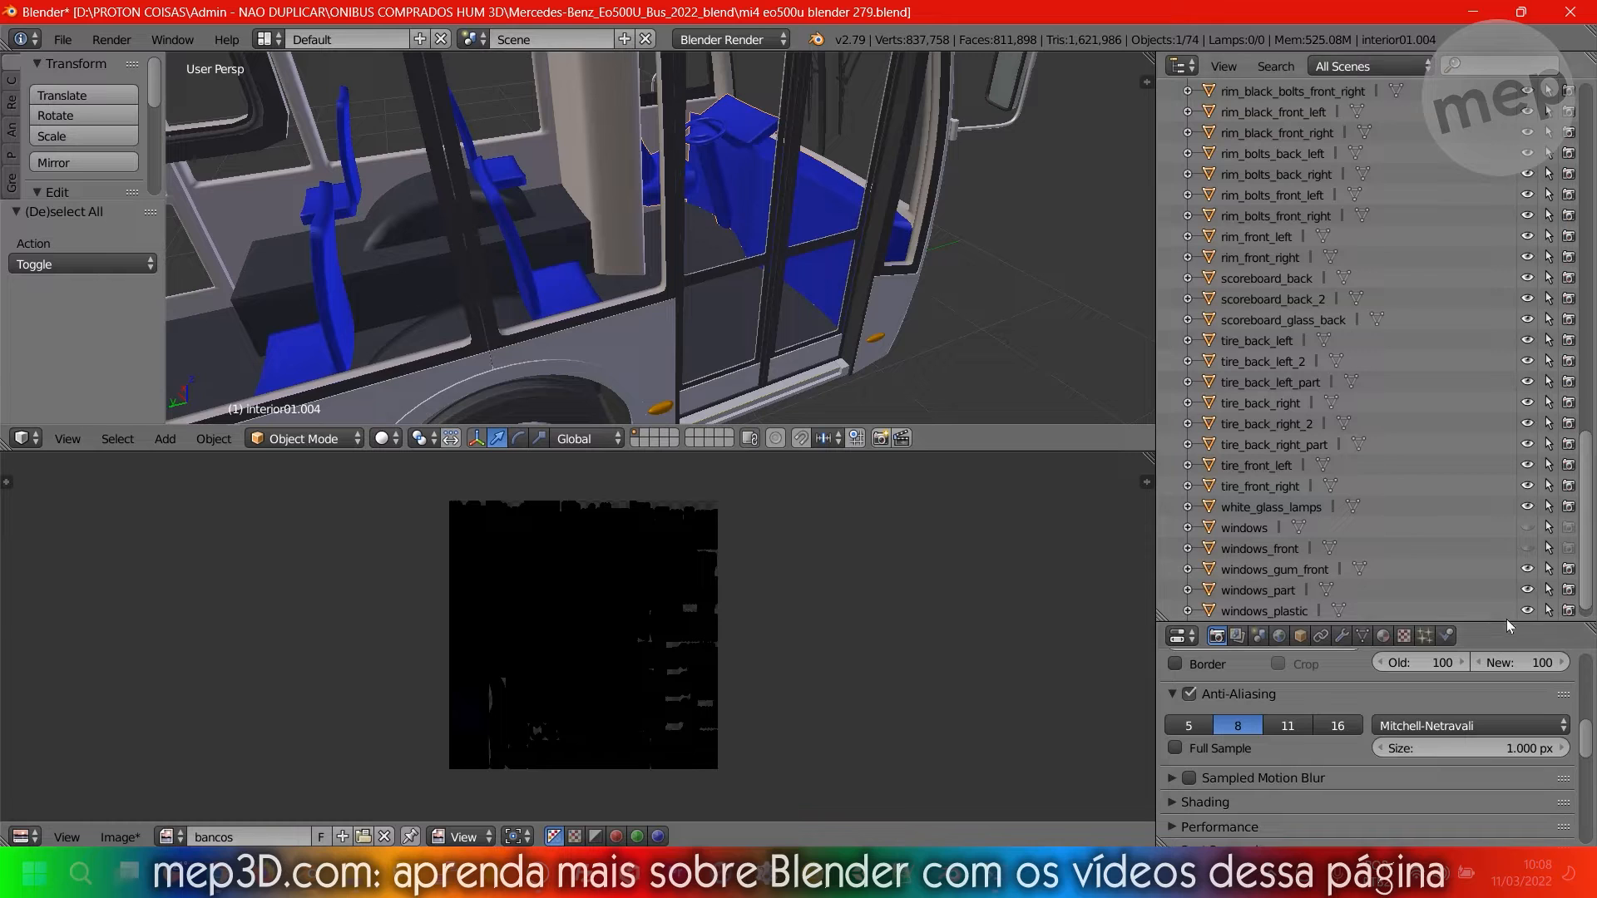
{"action": "left_click_drag", "start_coordinate": [1503, 622], "coordinate": [1501, 163]}
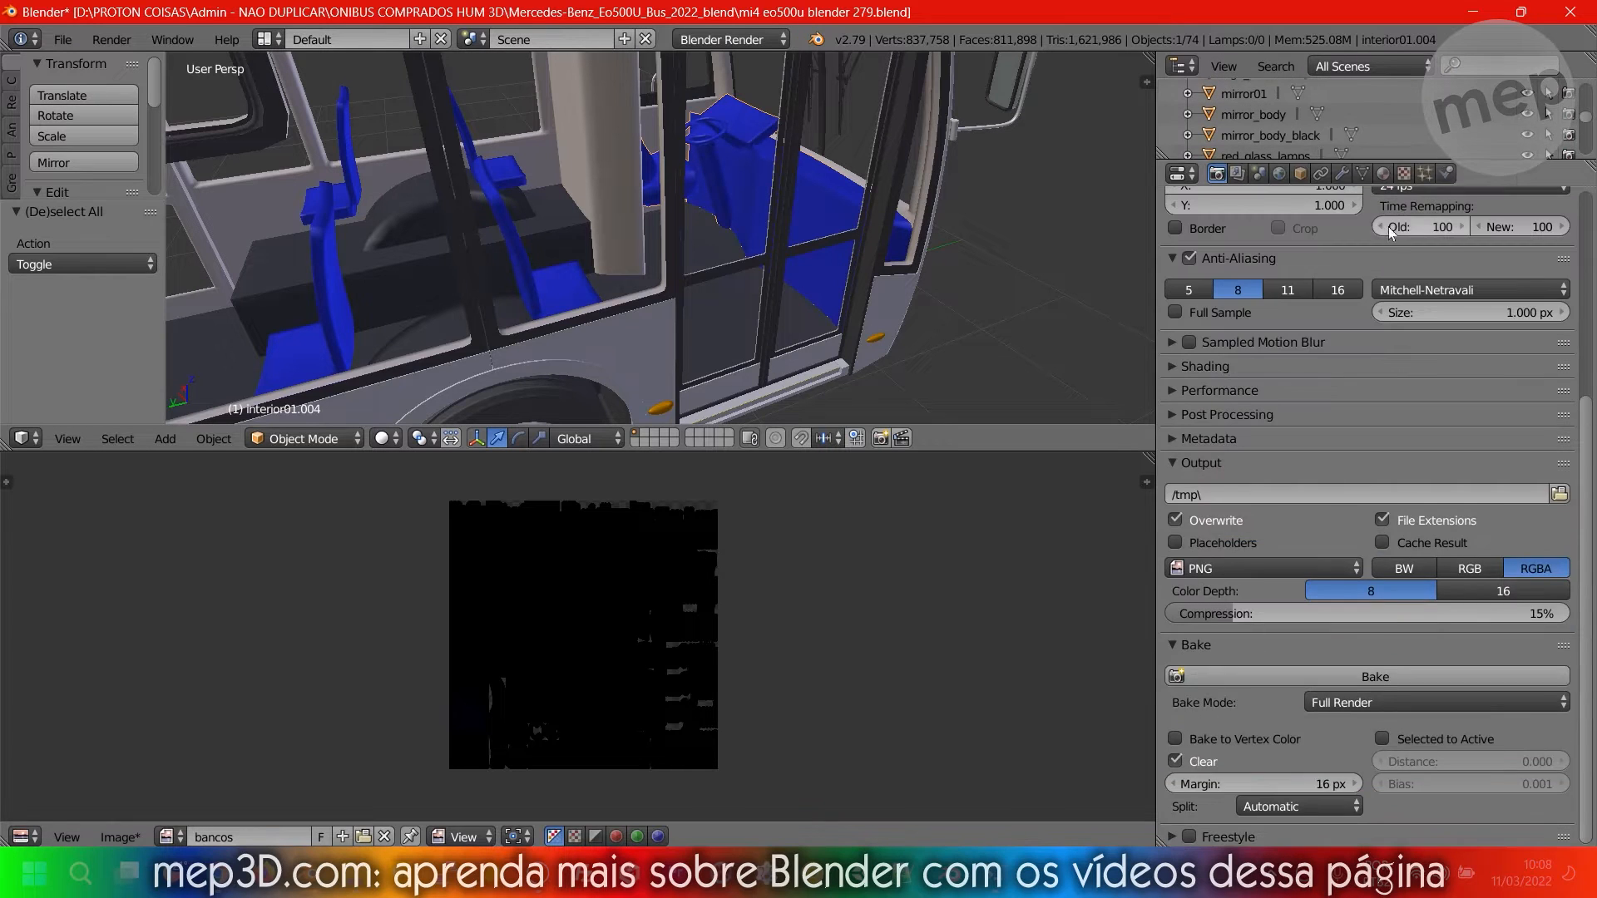
{"action": "left_click", "coordinate": [1383, 173]}
{"action": "left_click", "coordinate": [1552, 264]}
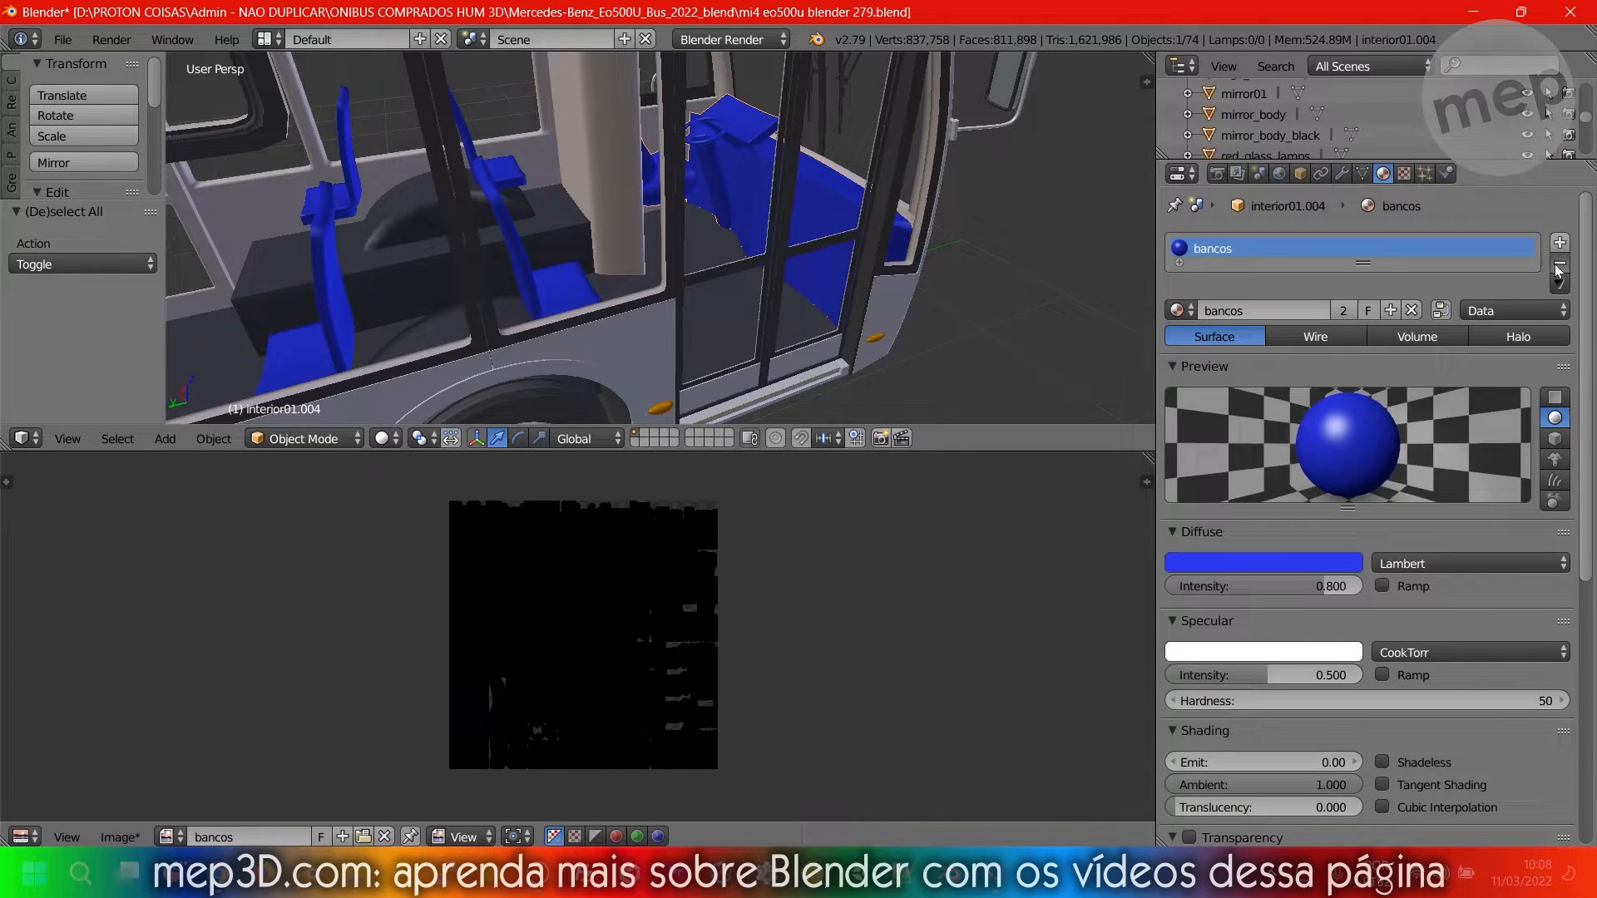
{"action": "left_click", "coordinate": [1331, 317]}
{"action": "left_click", "coordinate": [1272, 308]}
{"action": "type", "text": "fsdfsdkjfvsdghjf"}
{"action": "key", "text": "Return"}
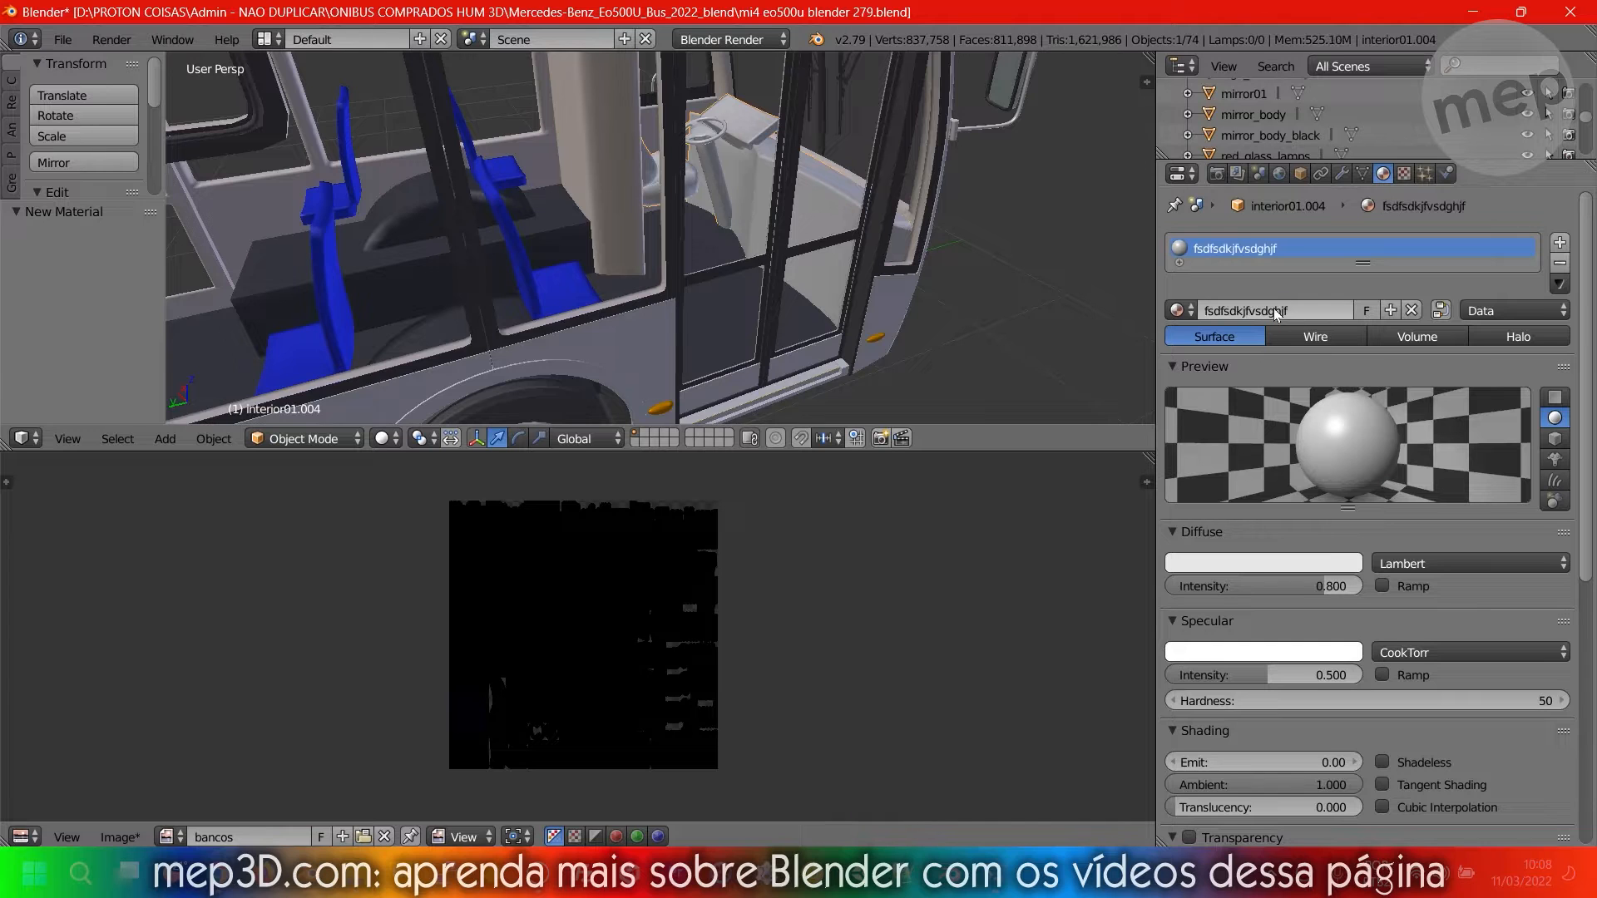
Unwrap all faces of the passenger seats again with Smart UV Project, using angle limit 66 and island margin 0.90.
{"action": "middle_click_drag", "start_coordinate": [489, 252], "coordinate": [791, 243]}
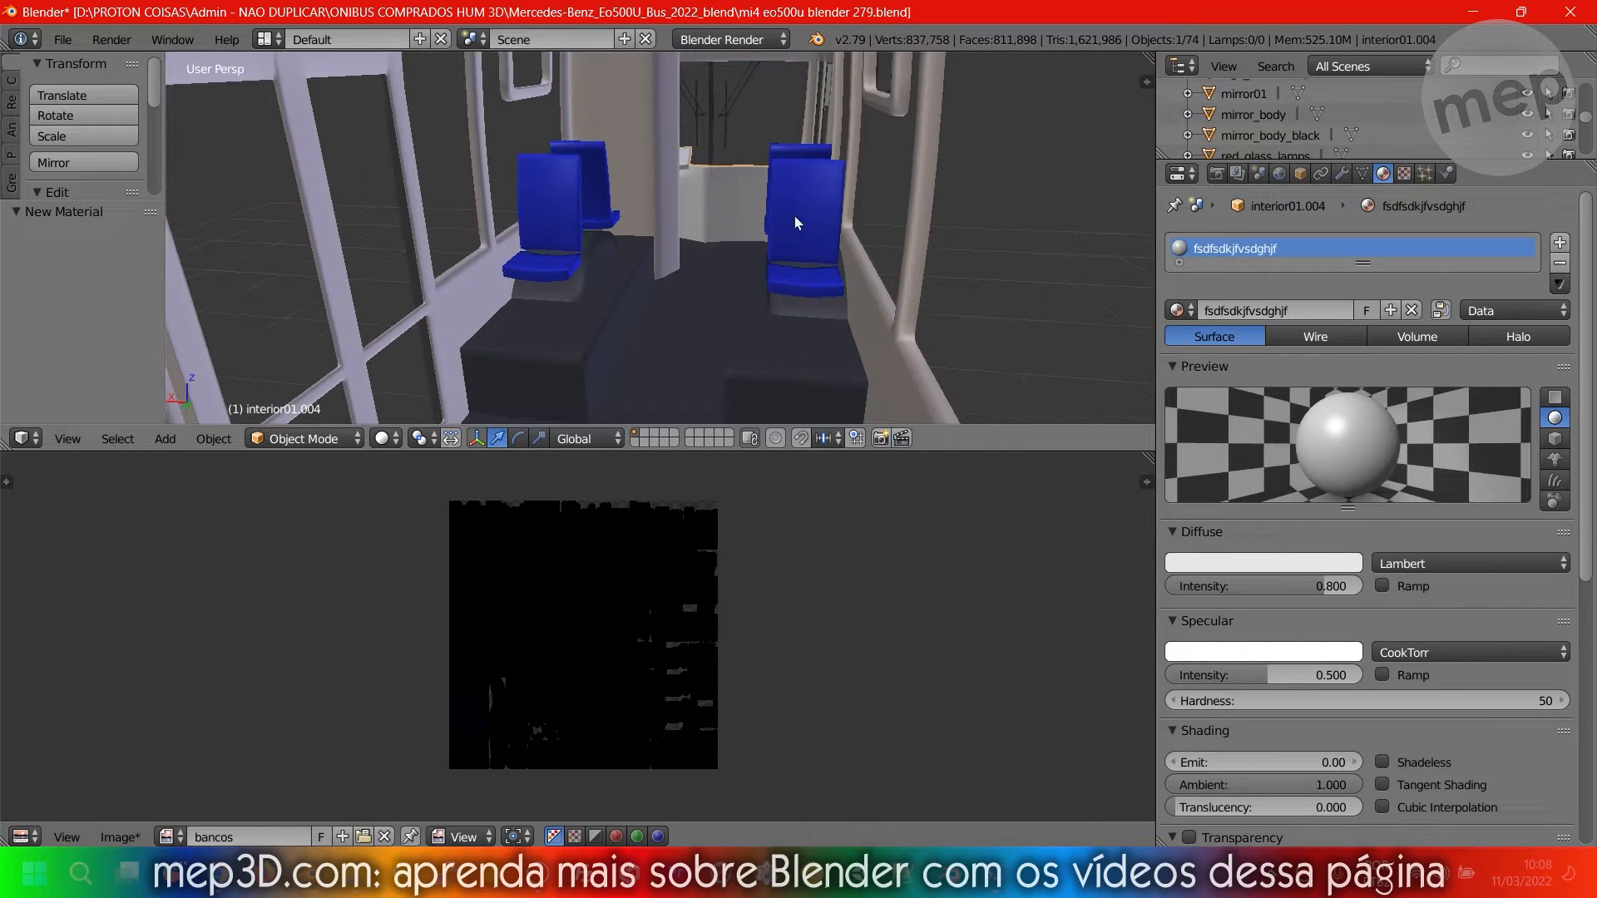
{"action": "right_click", "coordinate": [796, 193]}
{"action": "key", "text": "Tab"}
{"action": "key", "text": "a"}
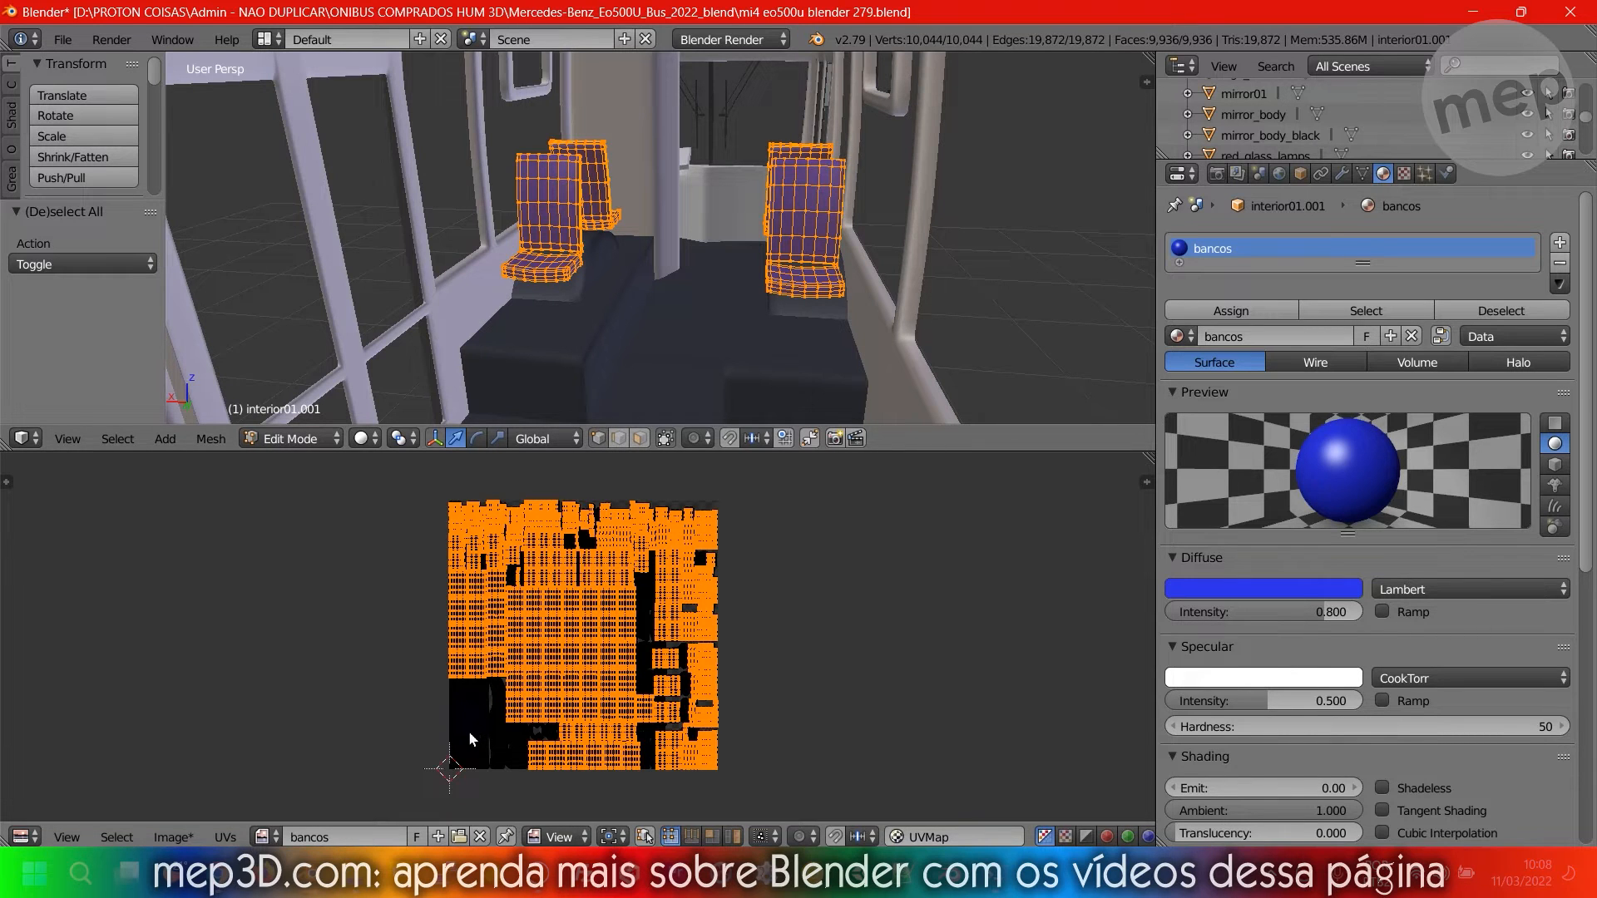
{"action": "key", "text": "u"}
{"action": "left_click", "coordinate": [749, 231]}
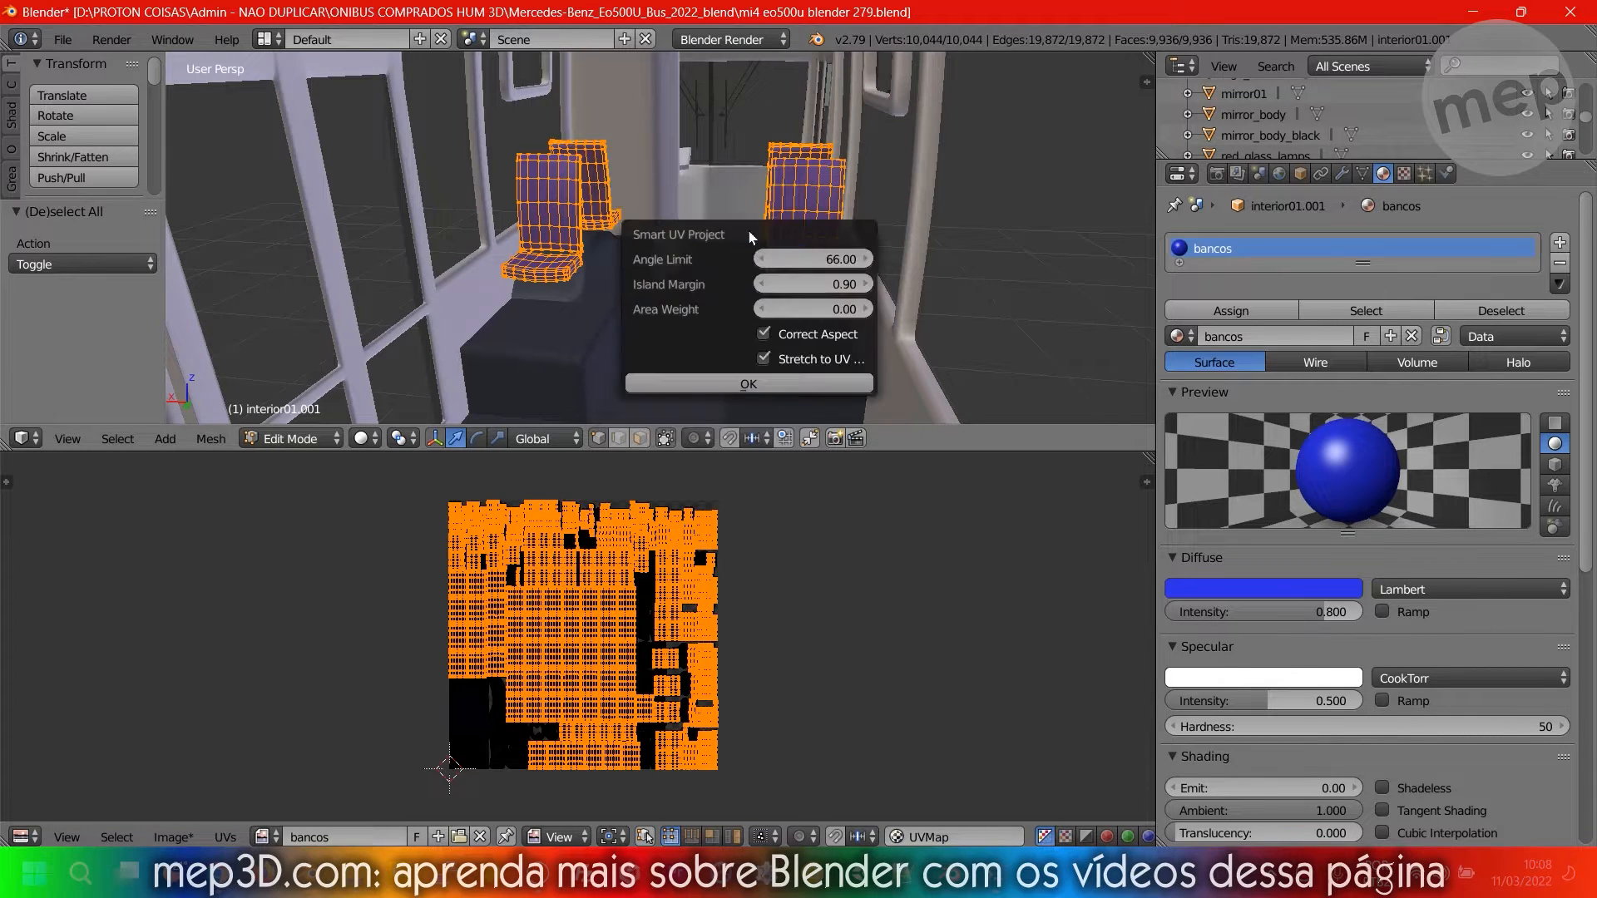
{"action": "left_click", "coordinate": [759, 379]}
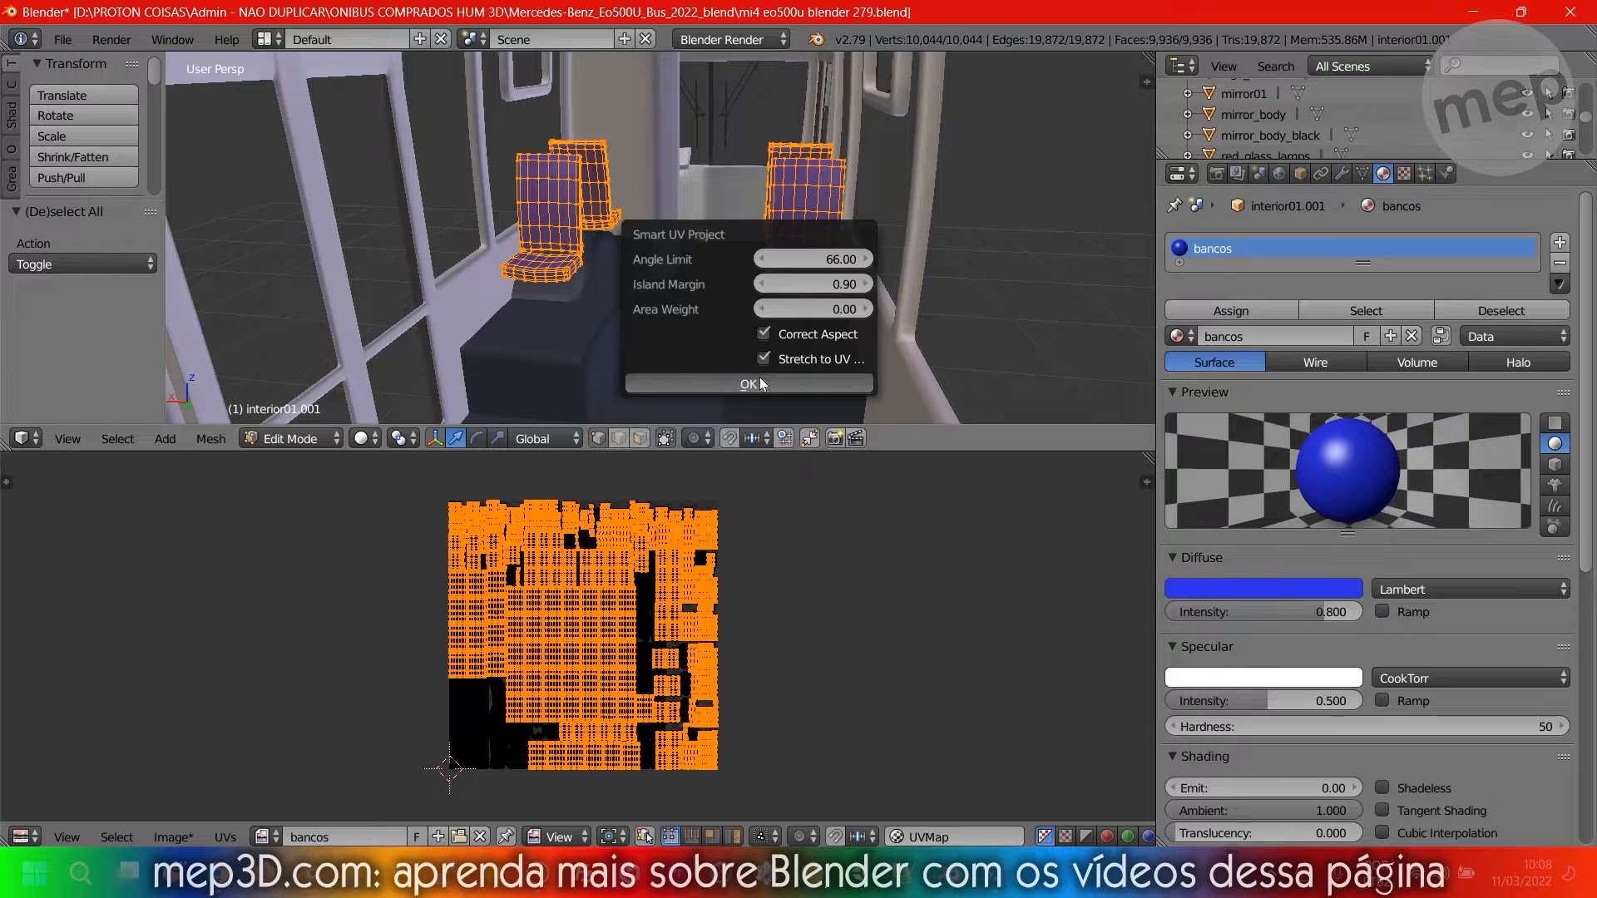
{"action": "scroll", "coordinate": [625, 687], "scroll_direction": "up", "scroll_amount": 6}
{"action": "scroll", "coordinate": [732, 492], "scroll_direction": "down", "scroll_amount": 7}
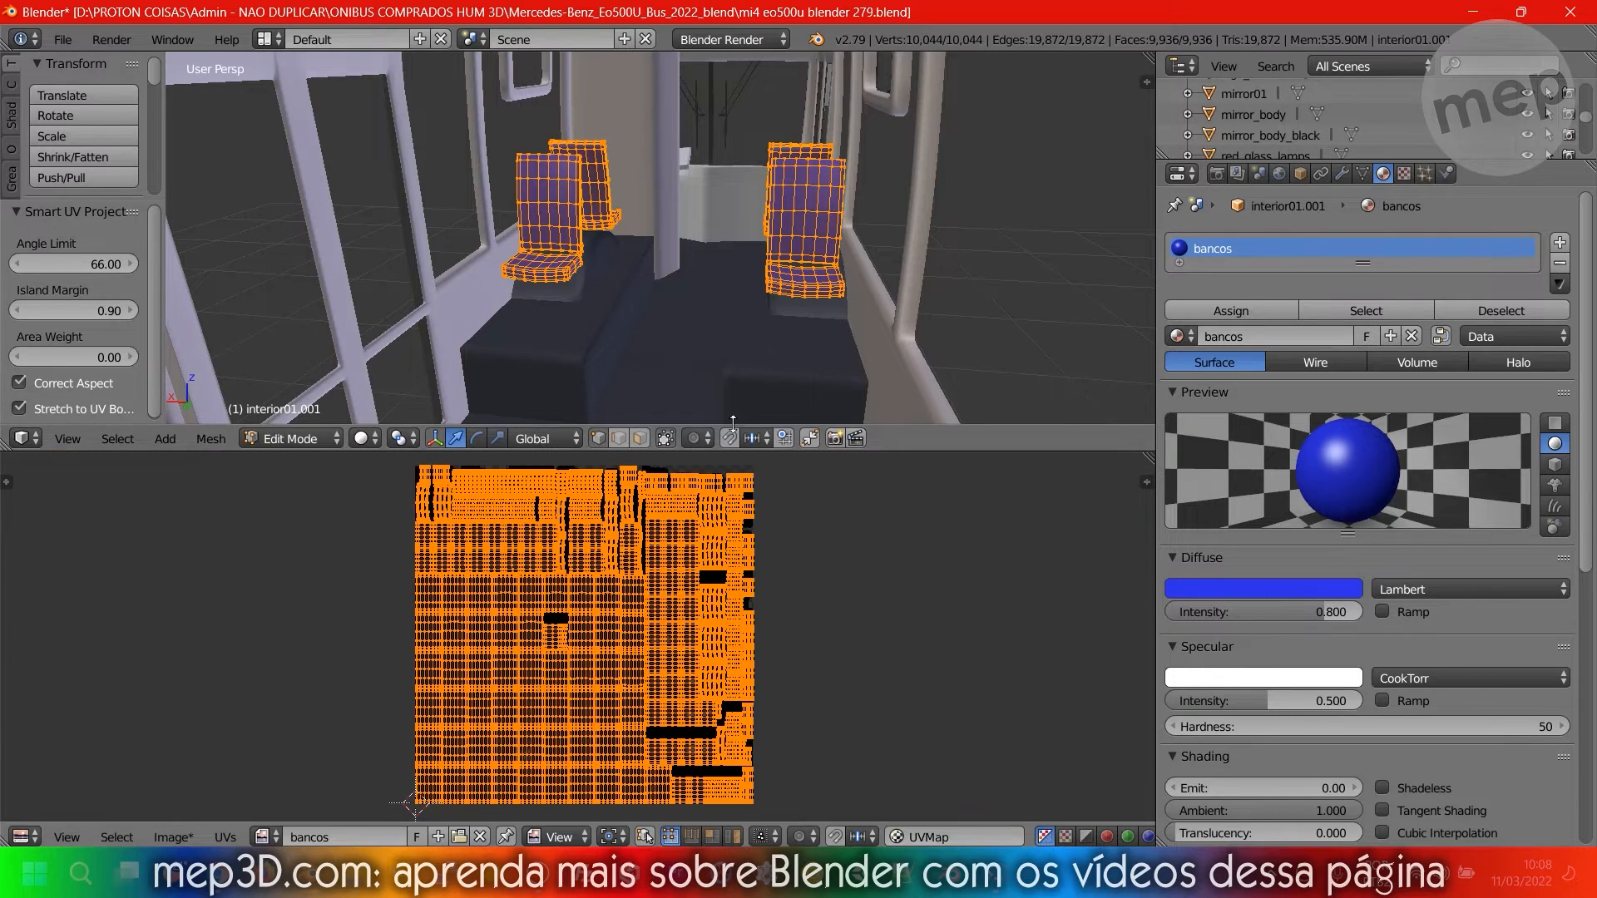
Return the passenger seats to object mode and bake their full render to the bancos image.
{"action": "key", "text": "Tab"}
{"action": "middle_click_drag", "start_coordinate": [750, 271], "coordinate": [746, 267]}
{"action": "key", "text": "a"}
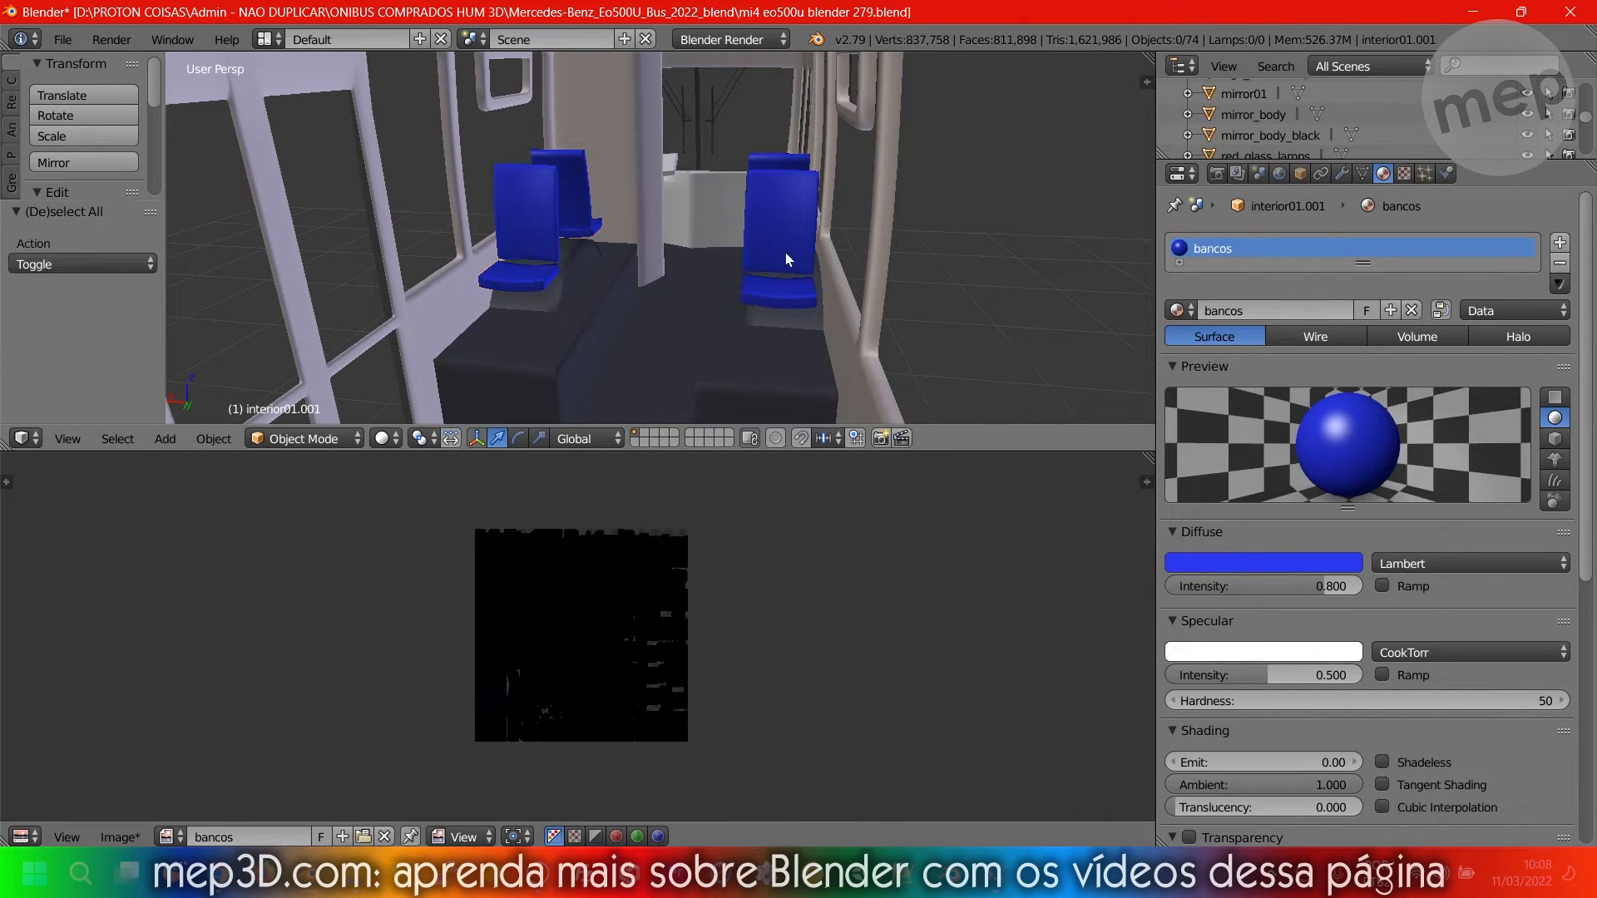
{"action": "key", "text": "a"}
{"action": "left_click", "coordinate": [1216, 173]}
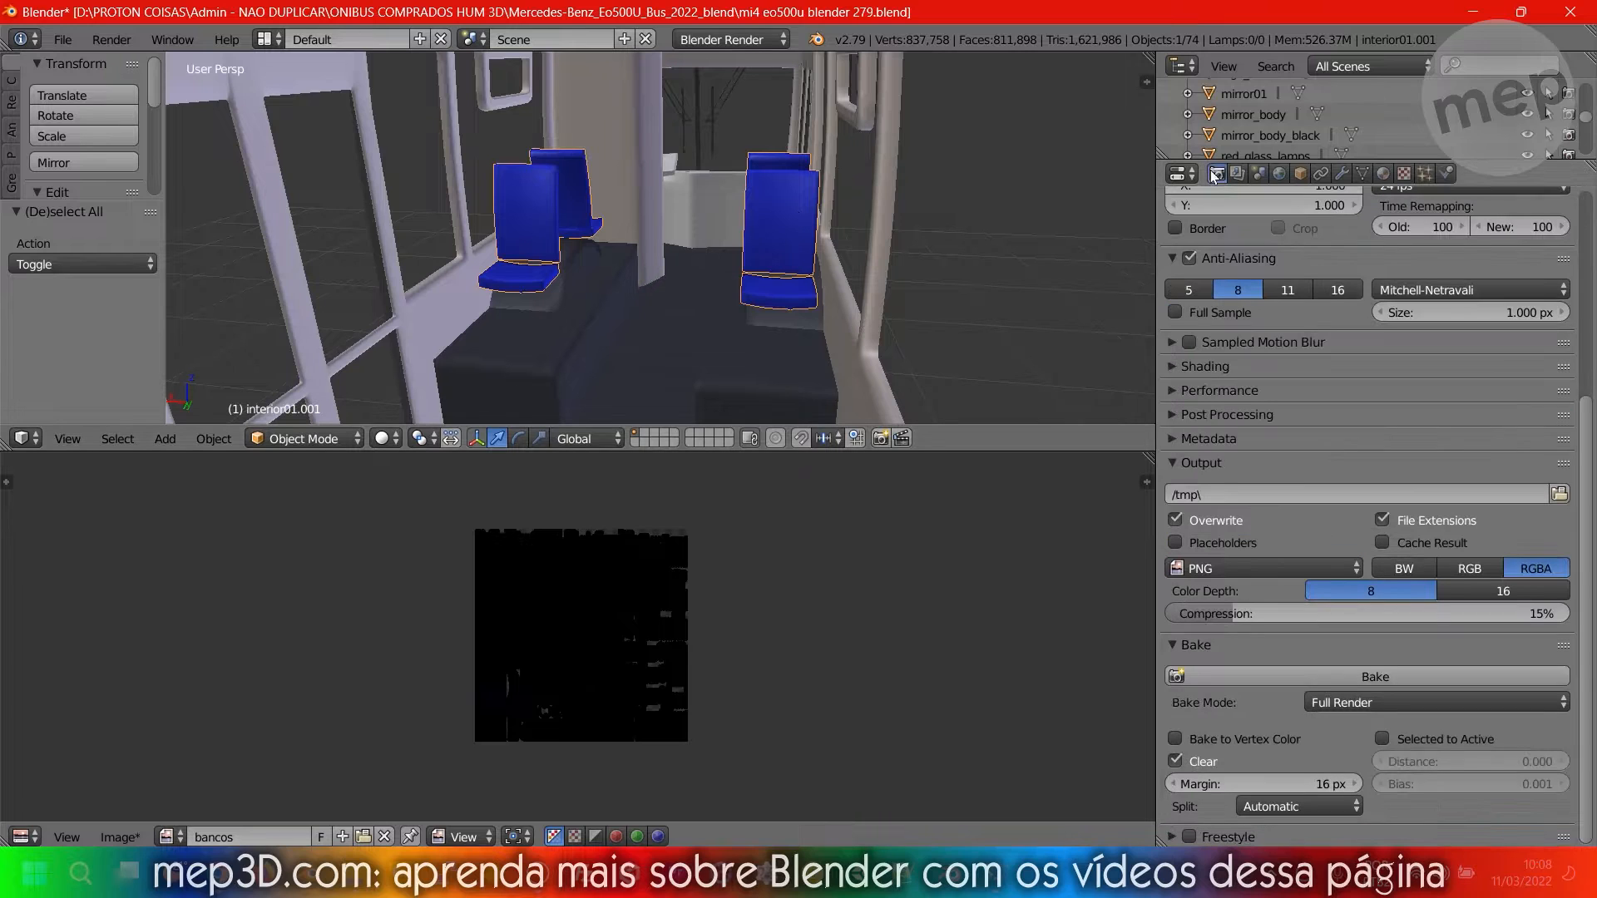
{"action": "left_click", "coordinate": [1349, 676]}
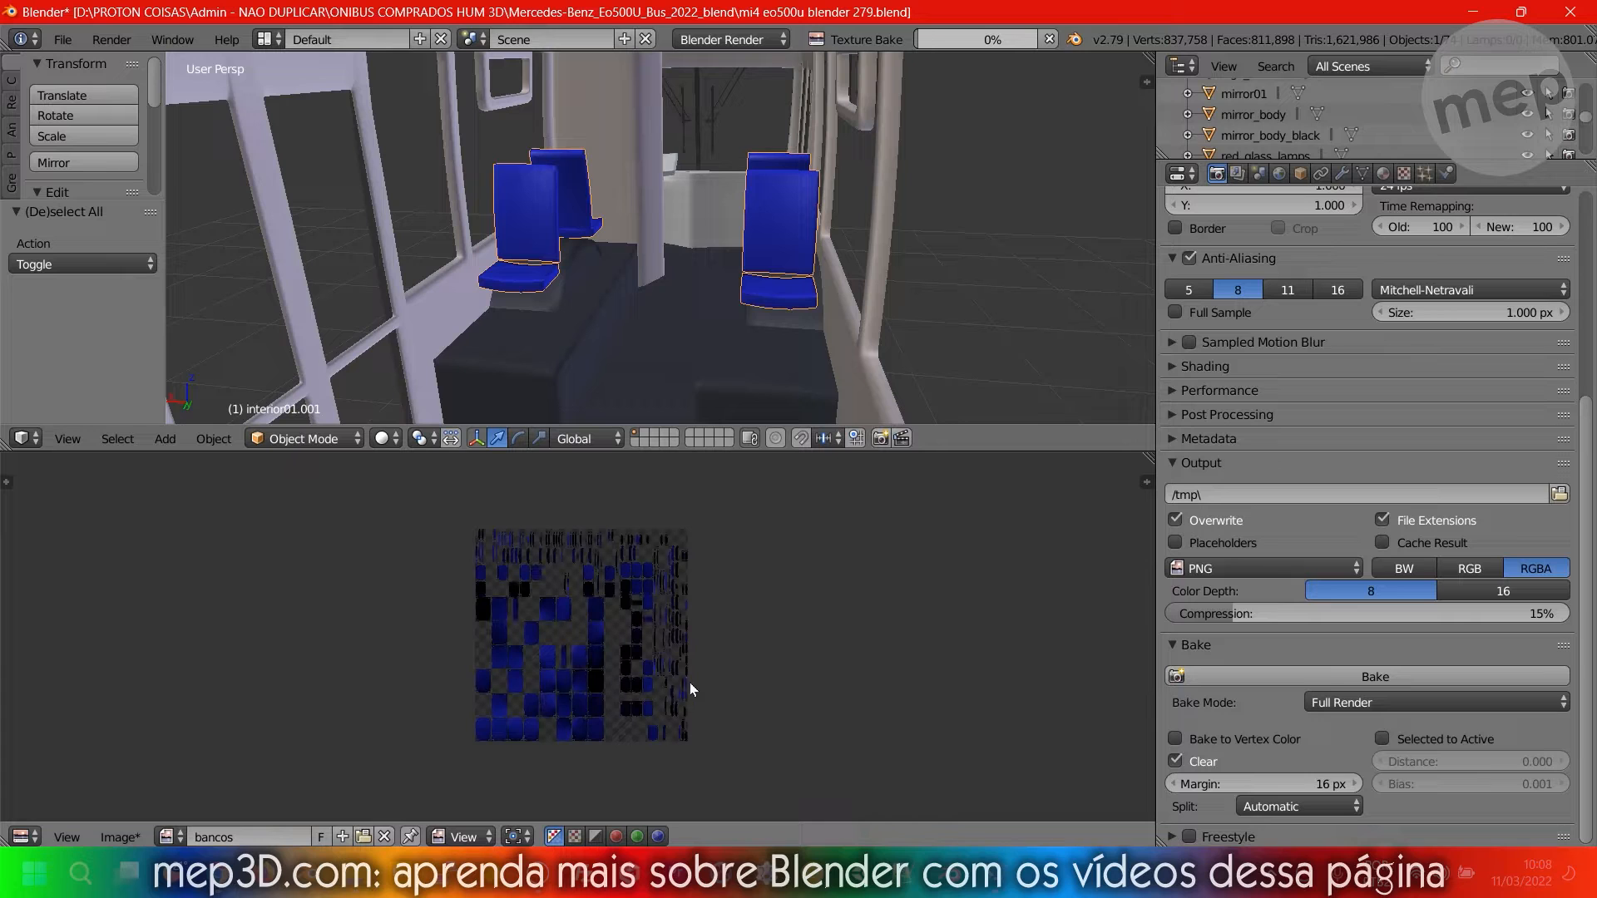
{"action": "left_click", "coordinate": [1279, 173]}
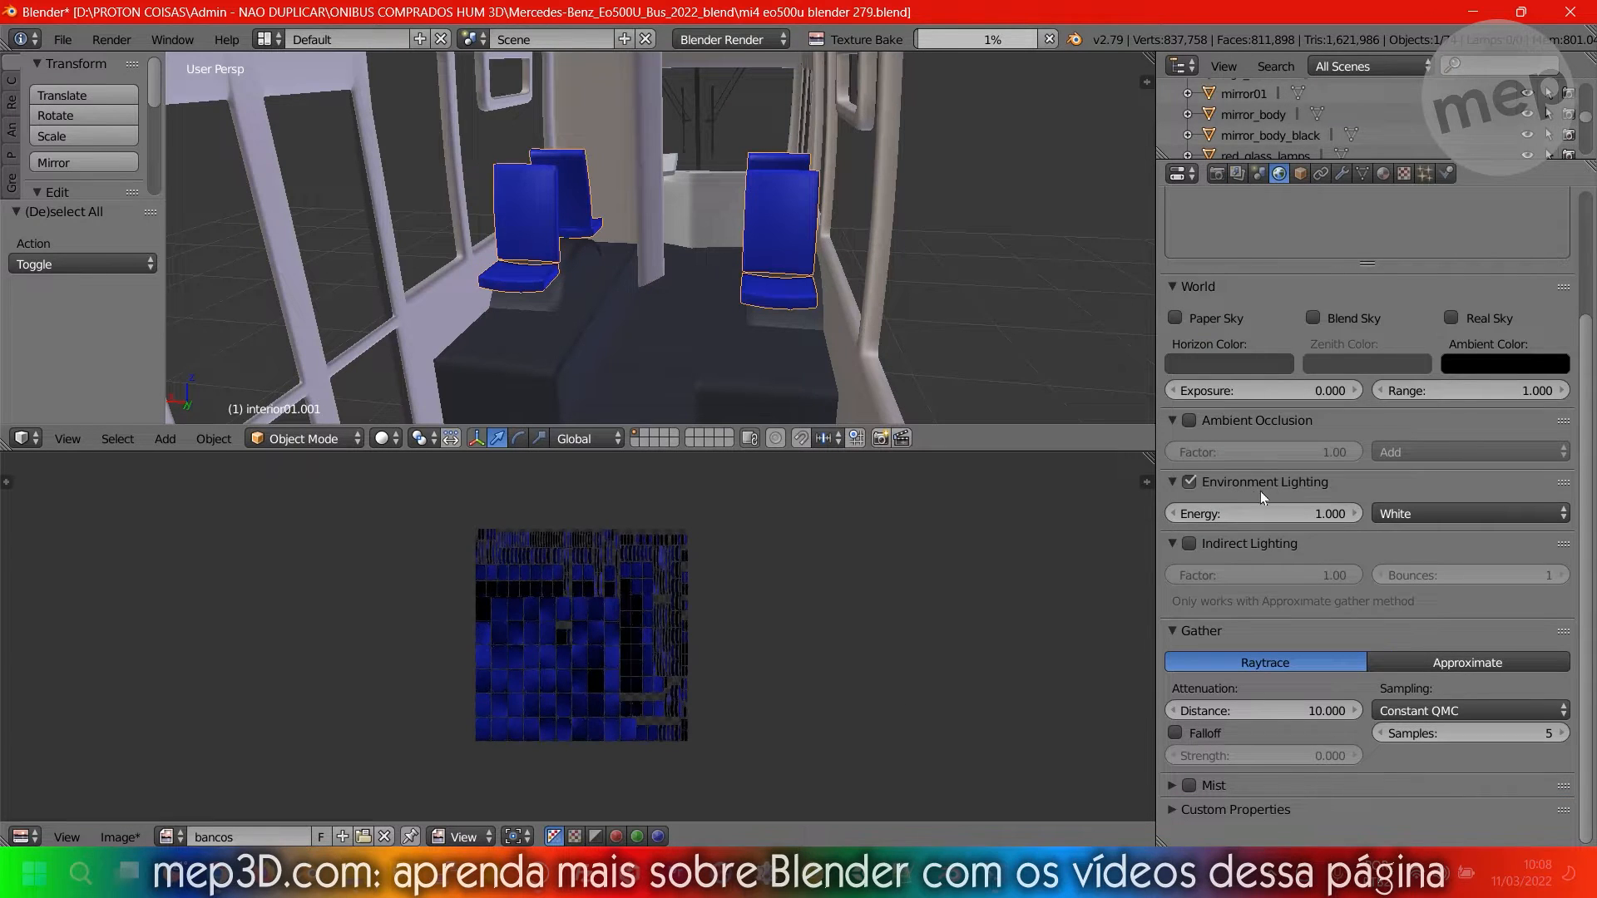
{"action": "left_click", "coordinate": [1217, 173]}
Save the file over the existing mi4 eo500u blender 279.blend.
{"action": "scroll", "coordinate": [576, 596], "scroll_direction": "up", "scroll_amount": 2}
{"action": "scroll", "coordinate": [591, 608], "scroll_direction": "down", "scroll_amount": 1}
{"action": "scroll", "coordinate": [592, 609], "scroll_direction": "up", "scroll_amount": 1}
{"action": "middle_click_drag", "start_coordinate": [712, 247], "coordinate": [810, 221]}
{"action": "scroll", "coordinate": [756, 256], "scroll_direction": "up", "scroll_amount": 2}
{"action": "key", "text": "ctrl+s"}
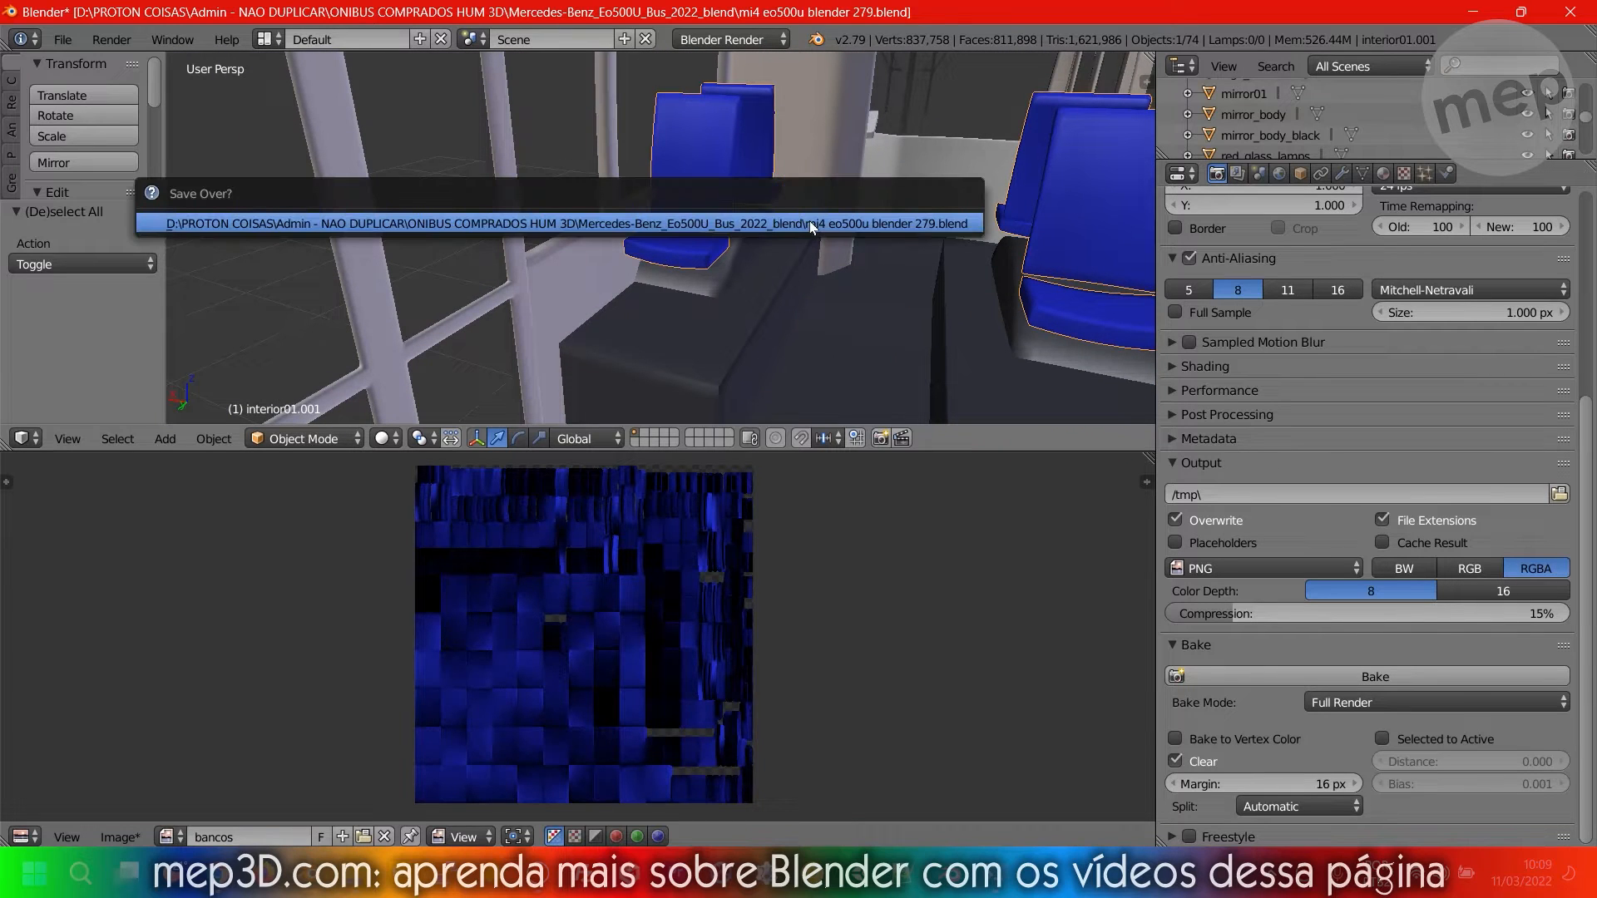
{"action": "left_click", "coordinate": [811, 221]}
Inspect the baked bancos image and set the 3D view's shading to Texture to check it on the seats.
{"action": "middle_click_drag", "start_coordinate": [641, 197], "coordinate": [825, 261]}
{"action": "scroll", "coordinate": [721, 730], "scroll_direction": "up", "scroll_amount": 5}
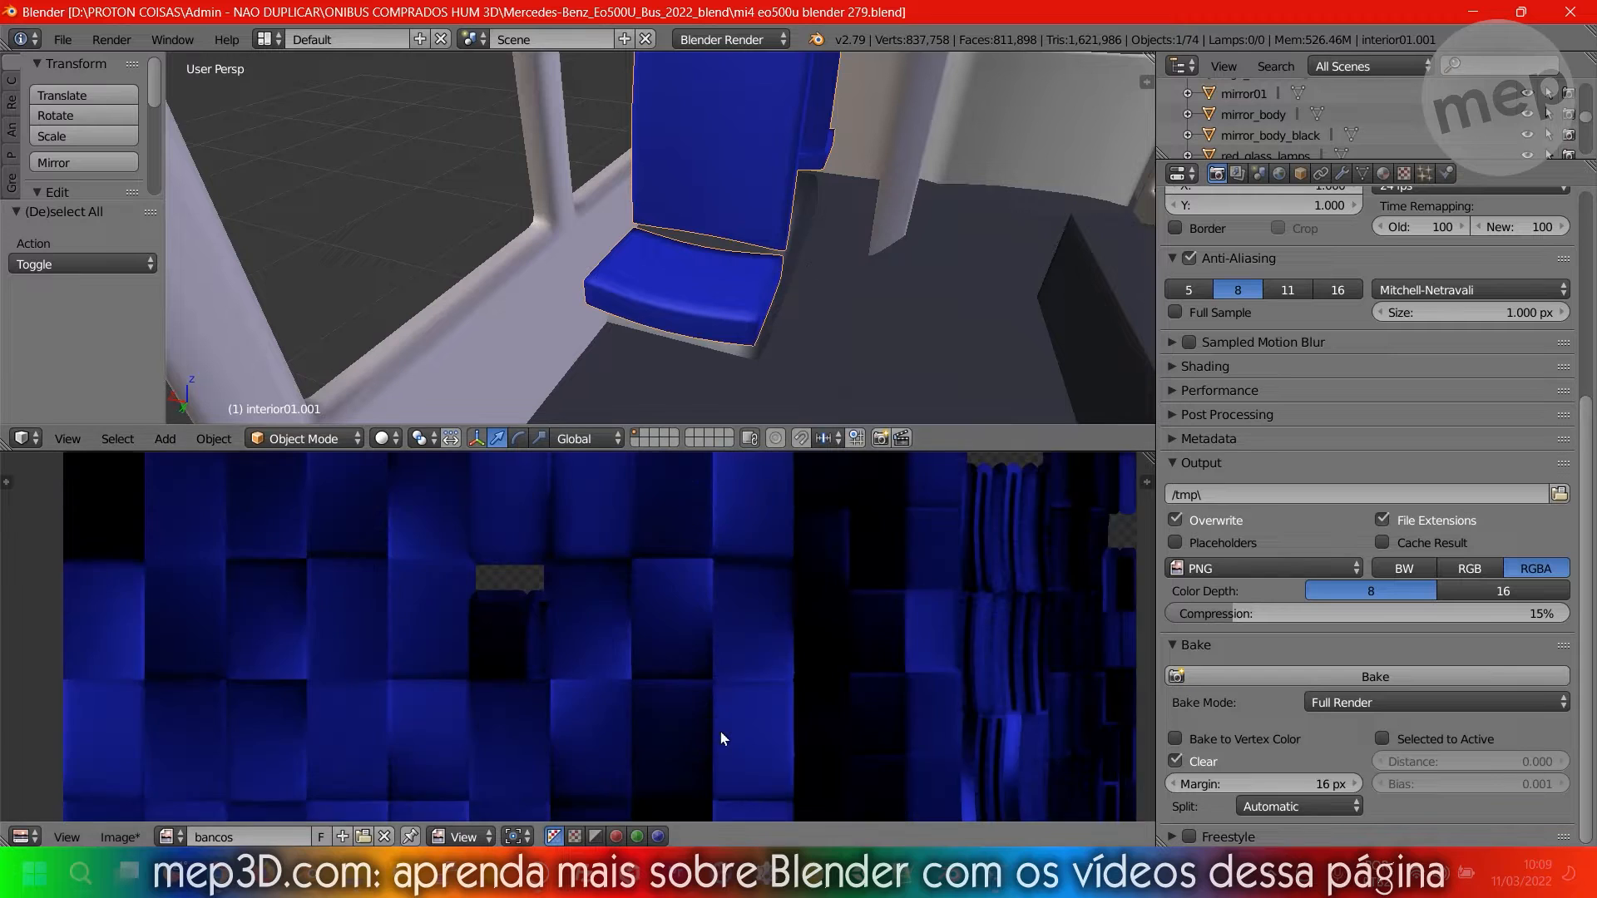
{"action": "scroll", "coordinate": [720, 731], "scroll_direction": "up", "scroll_amount": 3}
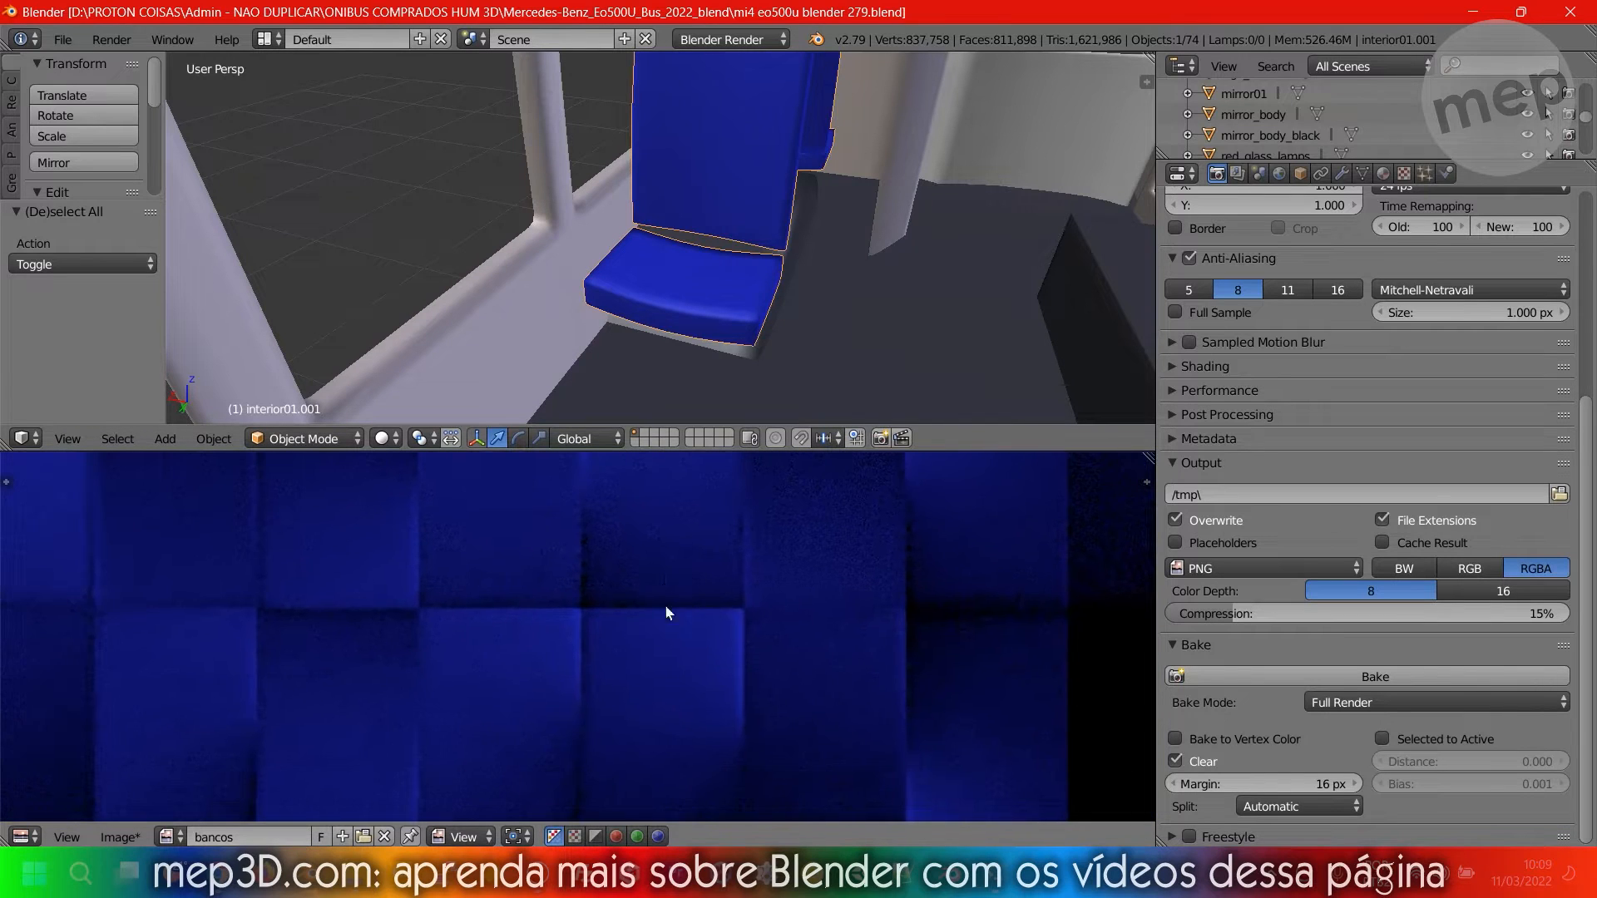
{"action": "scroll", "coordinate": [662, 595], "scroll_direction": "down", "scroll_amount": 8}
{"action": "middle_click_drag", "start_coordinate": [715, 274], "coordinate": [731, 218]}
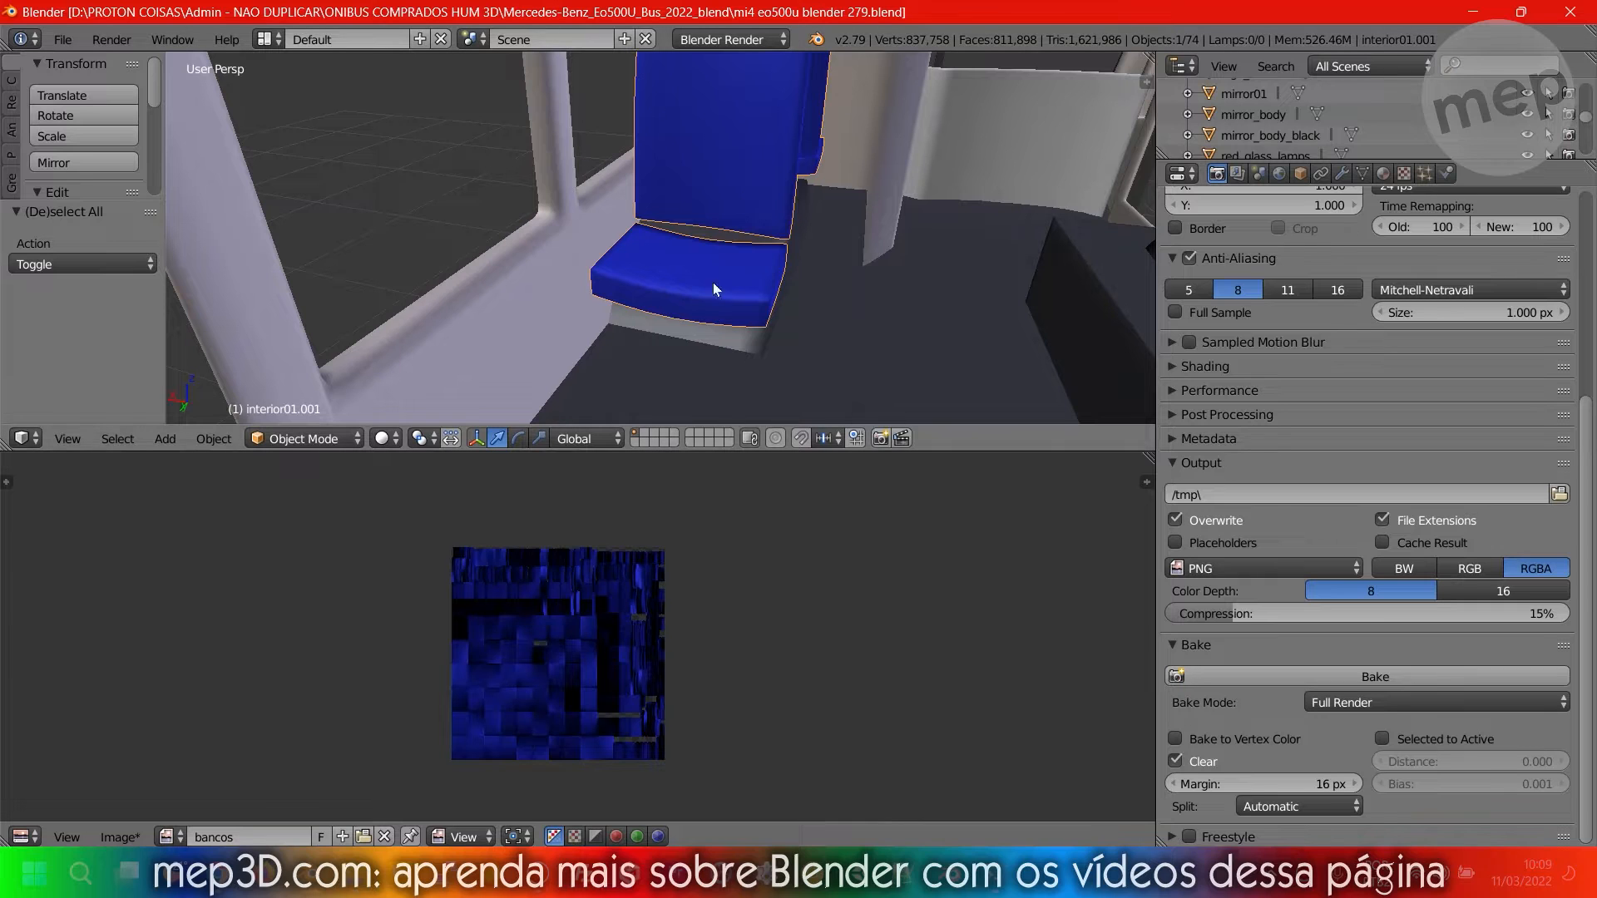
{"action": "key", "text": "alt+z"}
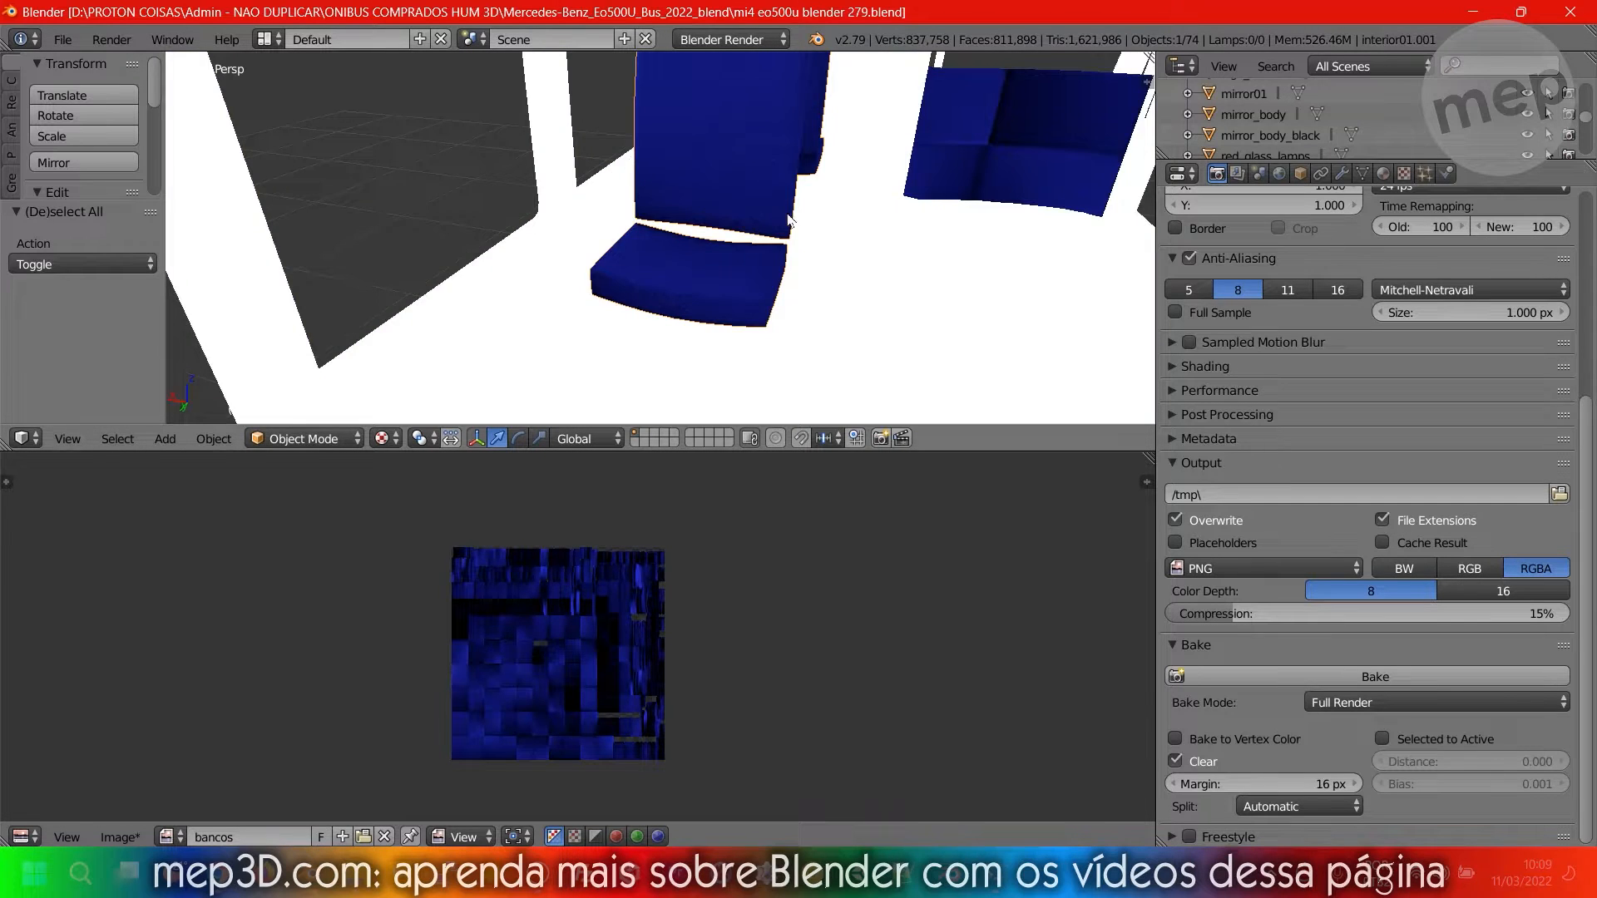
{"action": "middle_click_drag", "start_coordinate": [775, 228], "coordinate": [790, 216]}
{"action": "left_click", "coordinate": [387, 438]}
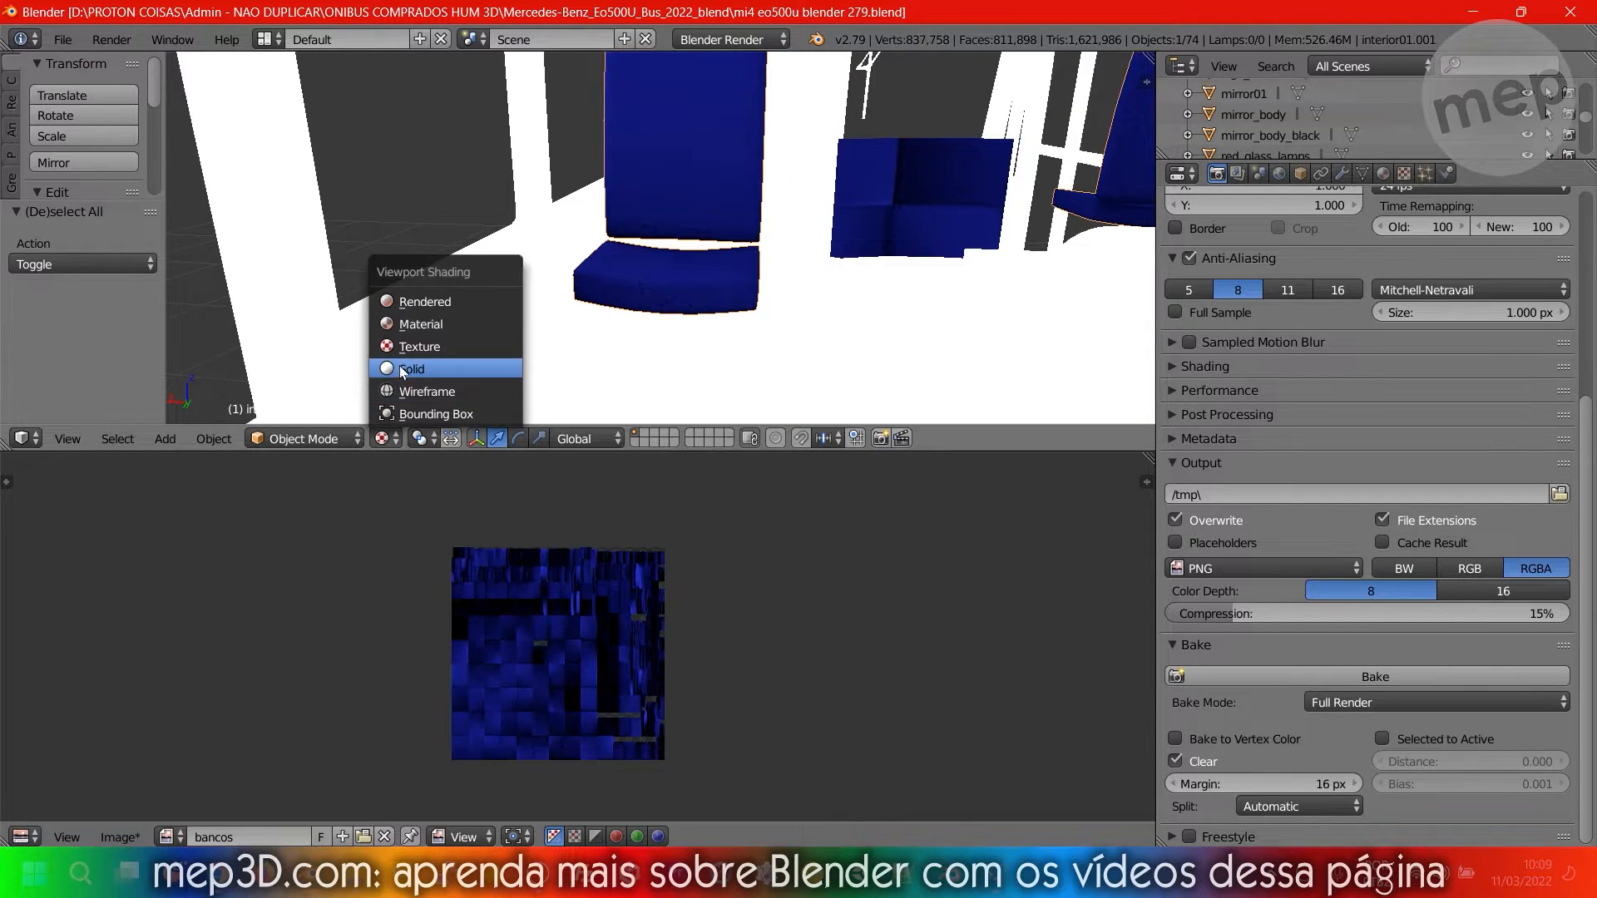
{"action": "left_click", "coordinate": [399, 369]}
{"action": "left_click", "coordinate": [381, 439]}
{"action": "left_click", "coordinate": [417, 348]}
{"action": "mouse_move", "coordinate": [780, 237]}
{"action": "middle_mouse_down"}
{"action": "mouse_move", "coordinate": [1064, 248]}
{"action": "mouse_move", "coordinate": [919, 260]}
{"action": "mouse_move", "coordinate": [819, 204]}
{"action": "mouse_move", "coordinate": [724, 221]}
{"action": "mouse_move", "coordinate": [784, 153]}
{"action": "mouse_move", "coordinate": [725, 267]}
{"action": "mouse_move", "coordinate": [832, 271]}
{"action": "mouse_move", "coordinate": [743, 249]}
{"action": "middle_mouse_up"}
Enlarge the 3D view and inspect the baked texture on the double passenger seats.
{"action": "left_click_drag", "start_coordinate": [1061, 450], "coordinate": [1061, 613]}
{"action": "scroll", "coordinate": [747, 407], "scroll_direction": "down", "scroll_amount": 4}
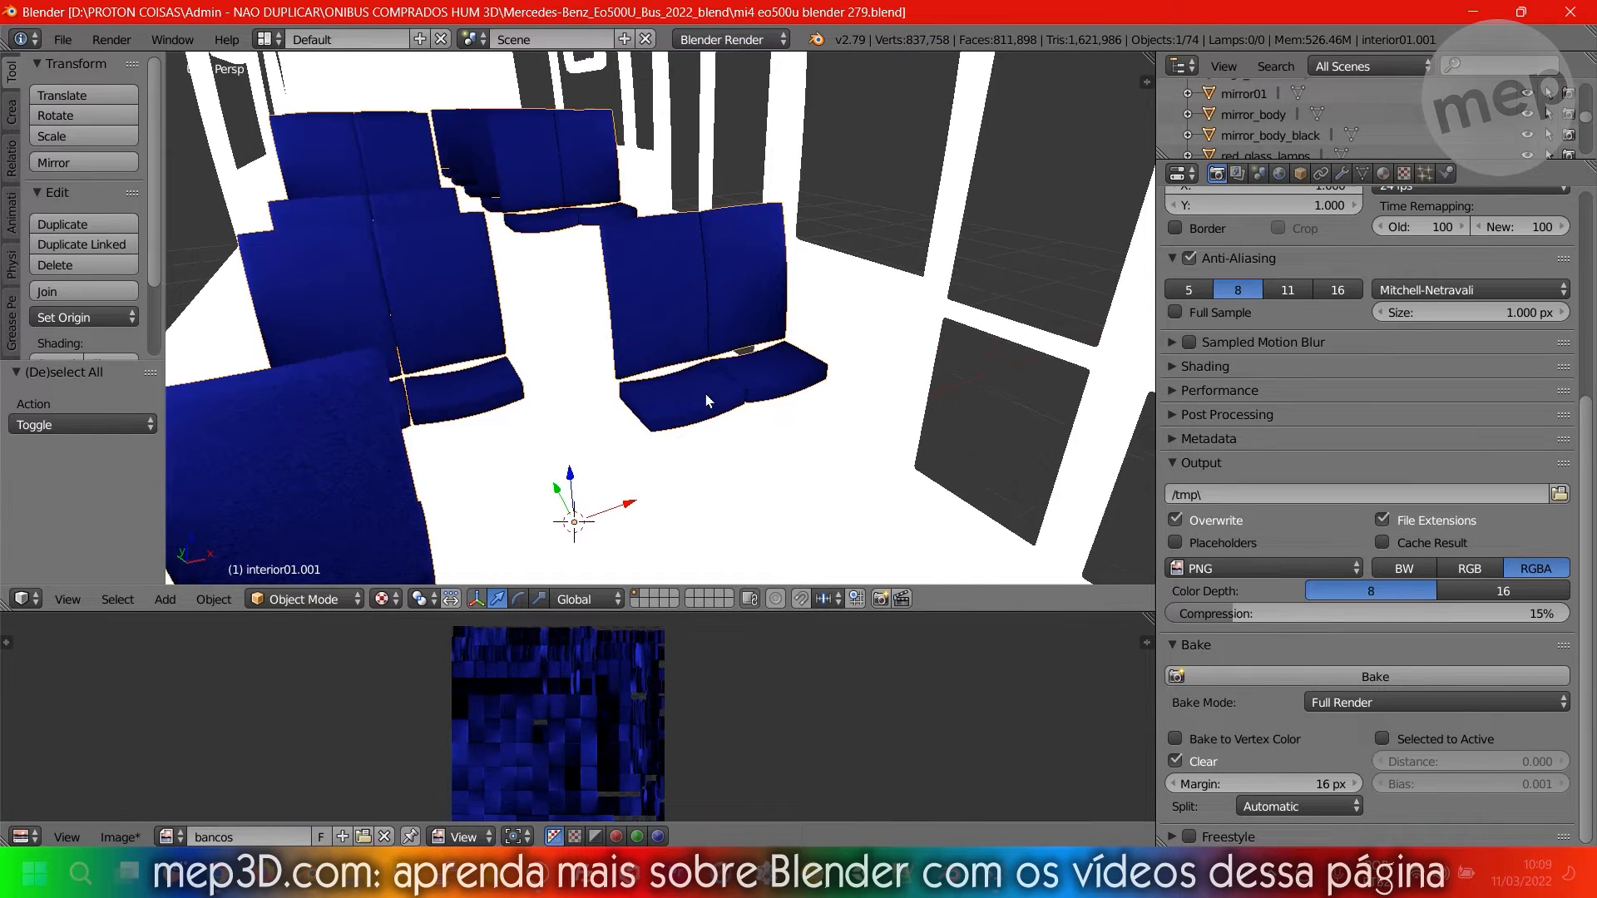
{"action": "scroll", "coordinate": [705, 392], "scroll_direction": "up", "scroll_amount": 5}
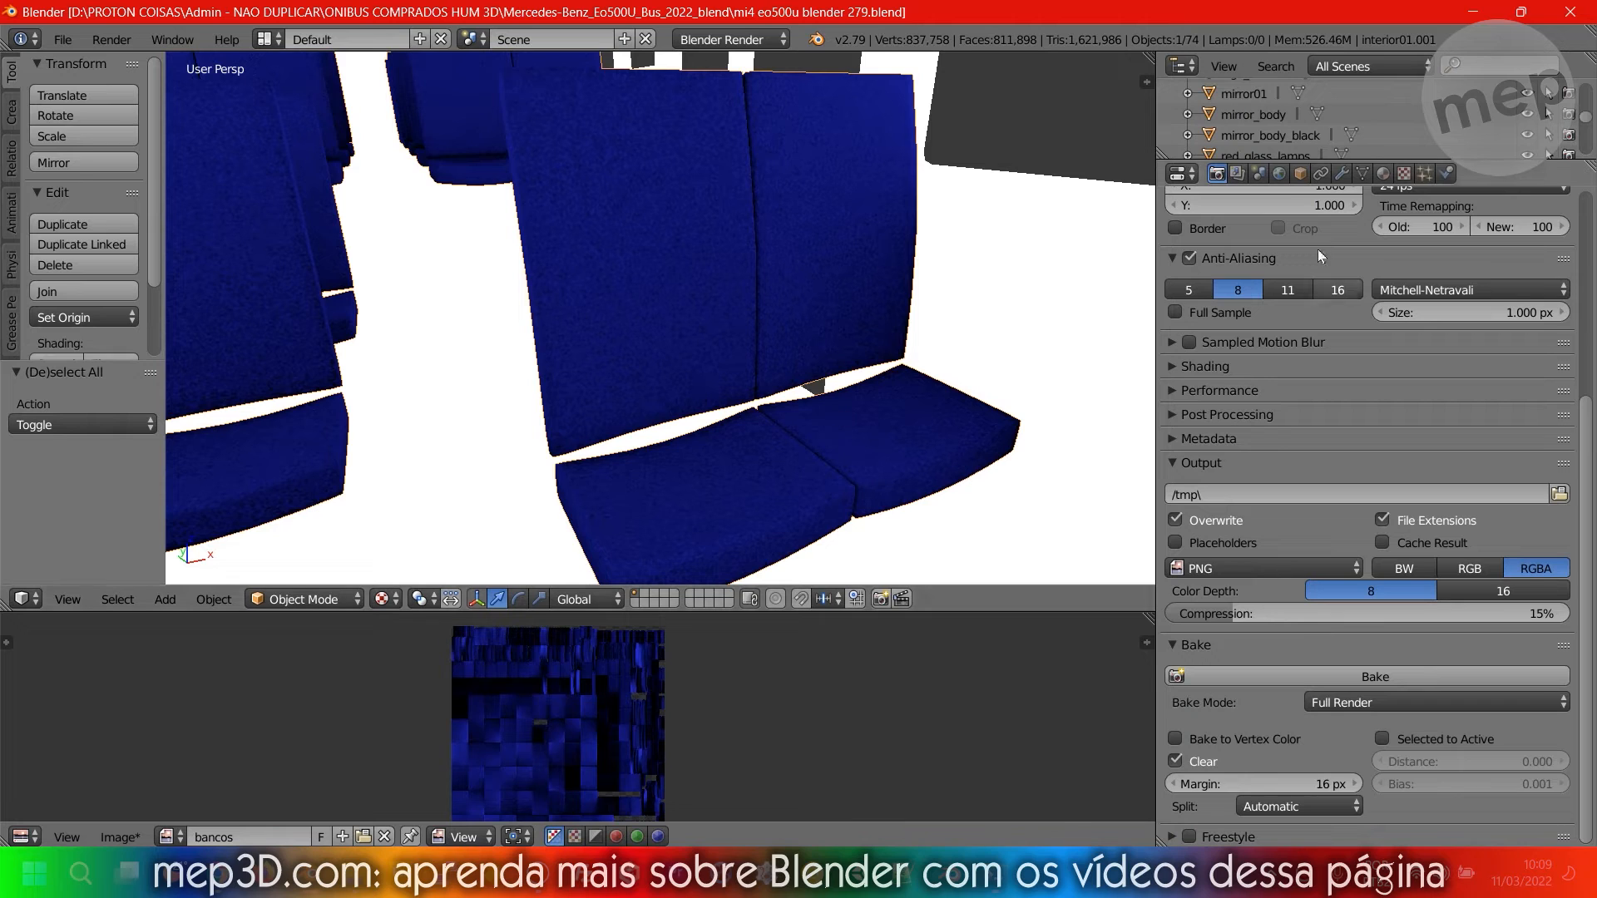
Set the world's Gather sampling to 20 samples.
{"action": "left_click", "coordinate": [1280, 173]}
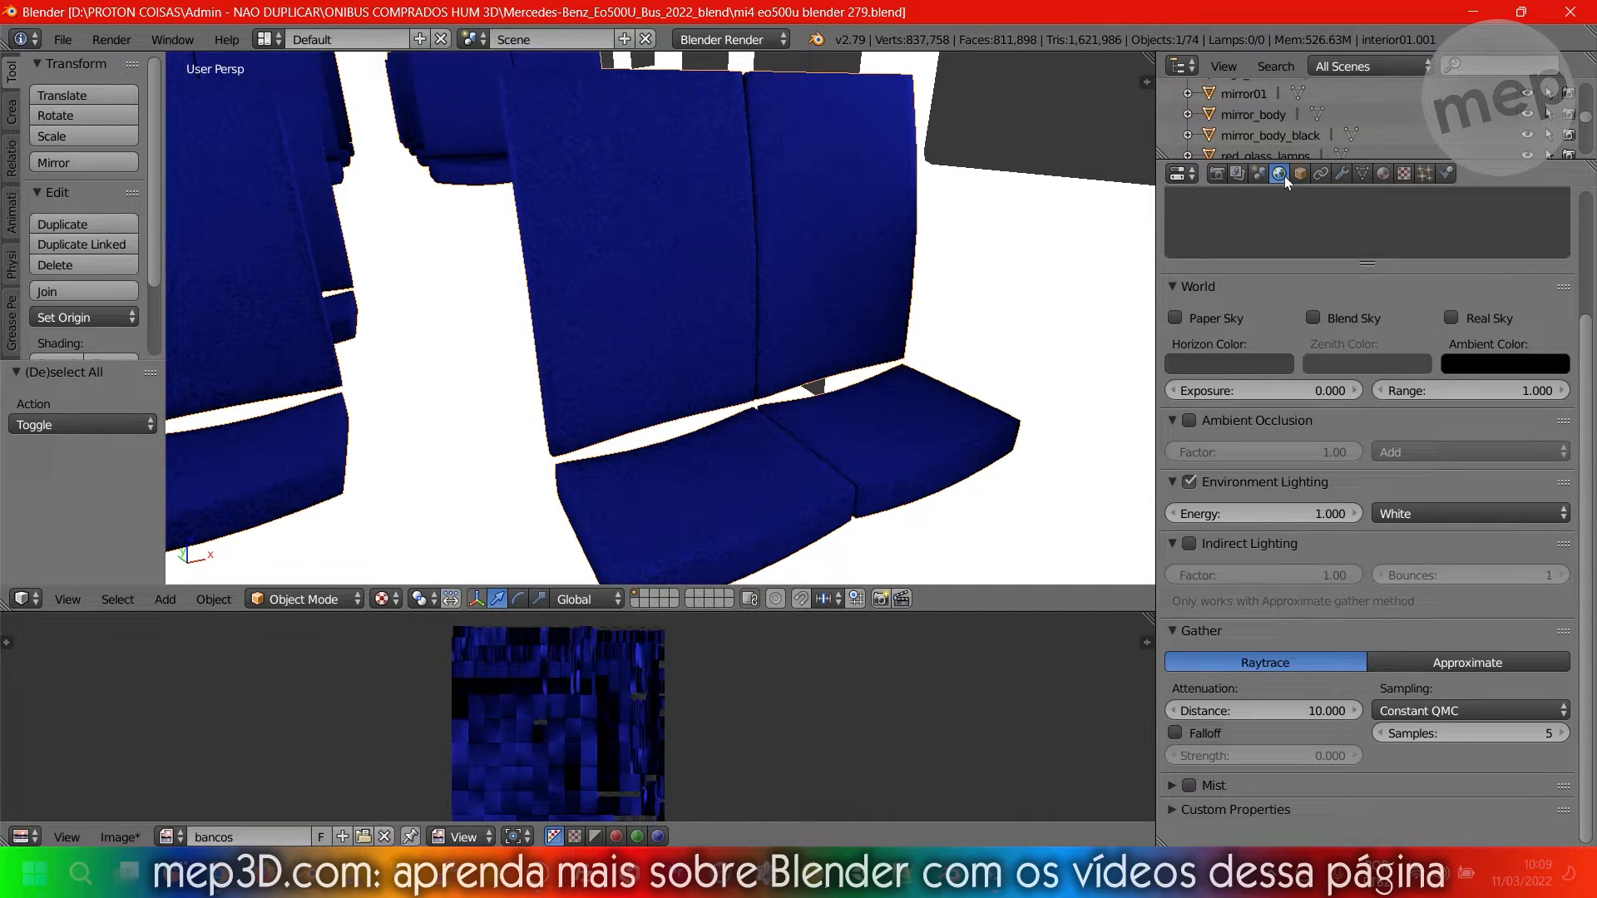
{"action": "scroll", "coordinate": [1297, 299], "scroll_direction": "up", "scroll_amount": 4}
{"action": "scroll", "coordinate": [1286, 649], "scroll_direction": "down", "scroll_amount": 3}
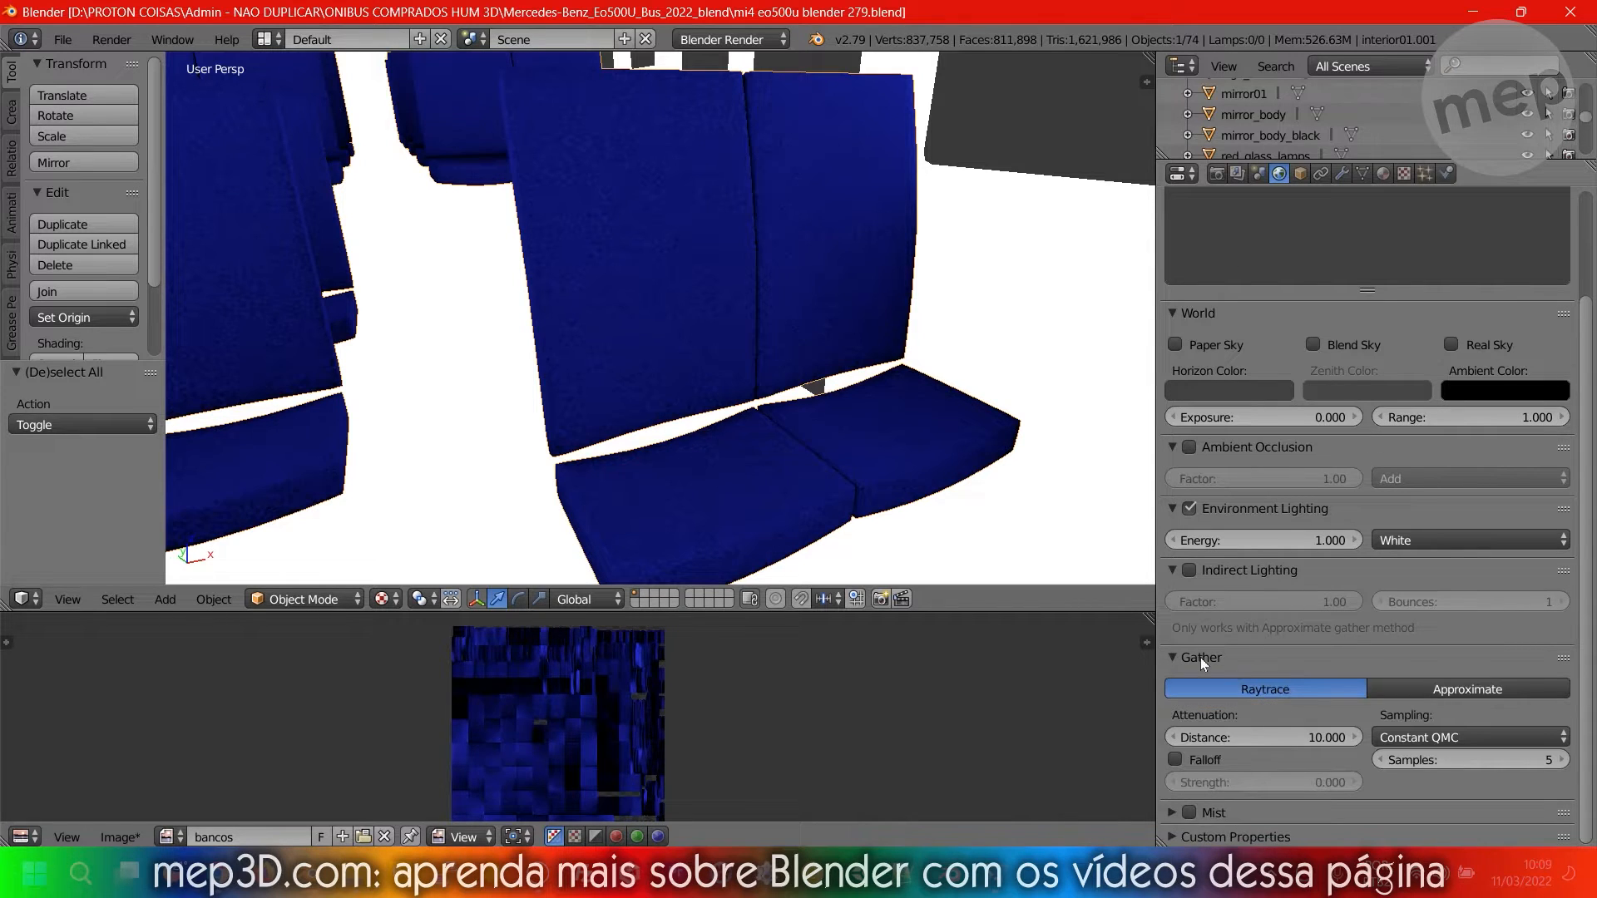
{"action": "left_click", "coordinate": [1461, 736]}
{"action": "left_click", "coordinate": [1461, 759]}
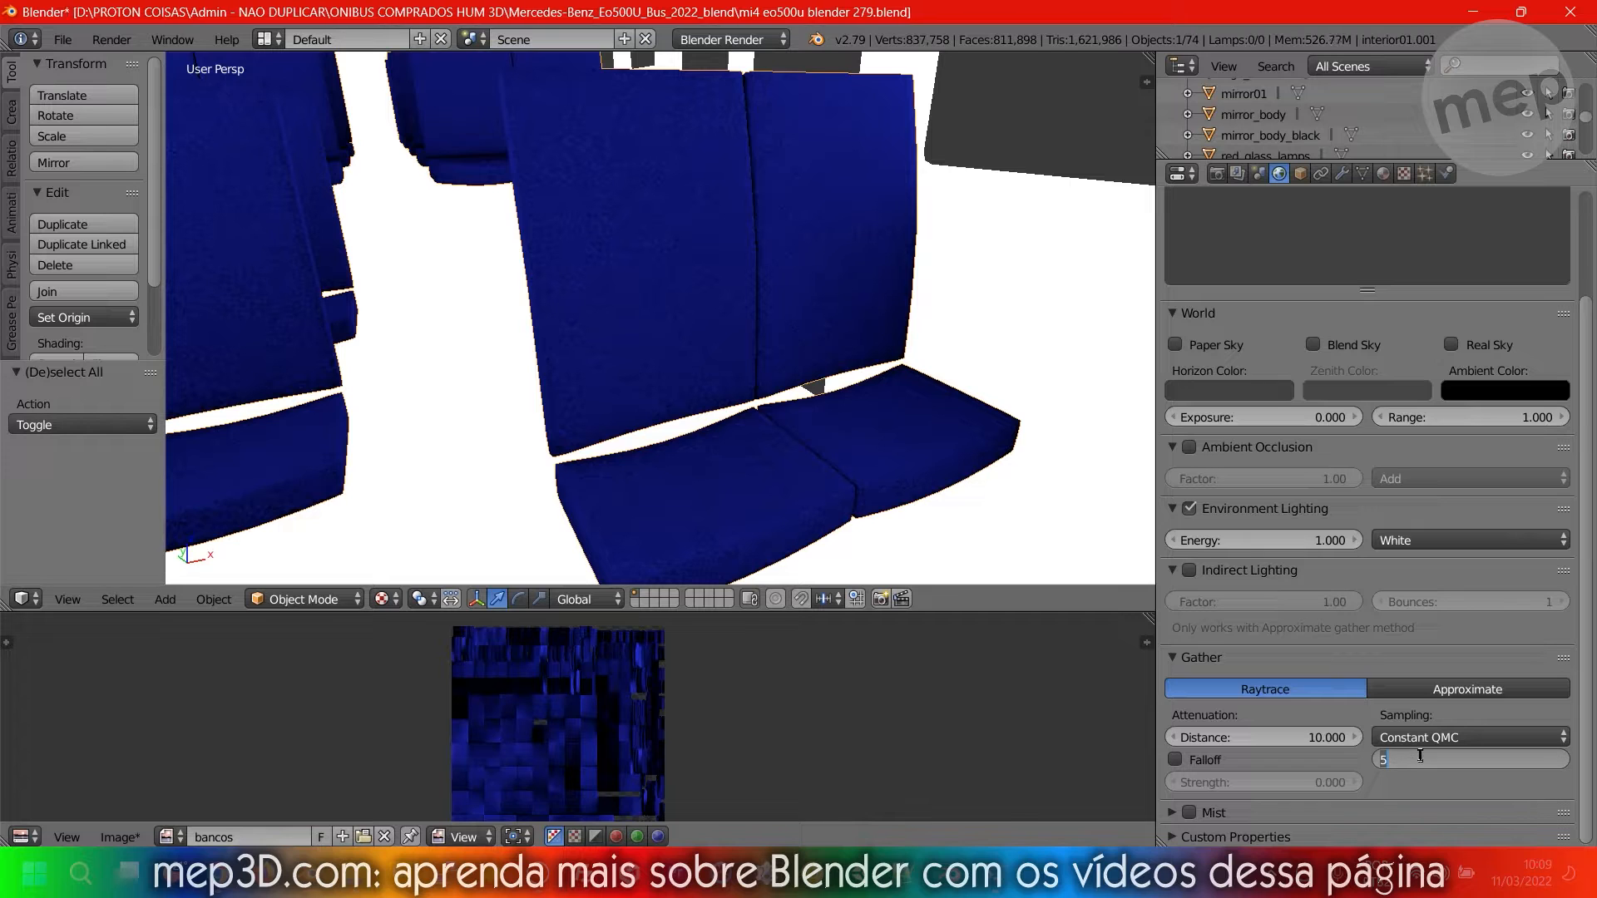
{"action": "type", "text": "20"}
{"action": "key", "text": "Return"}
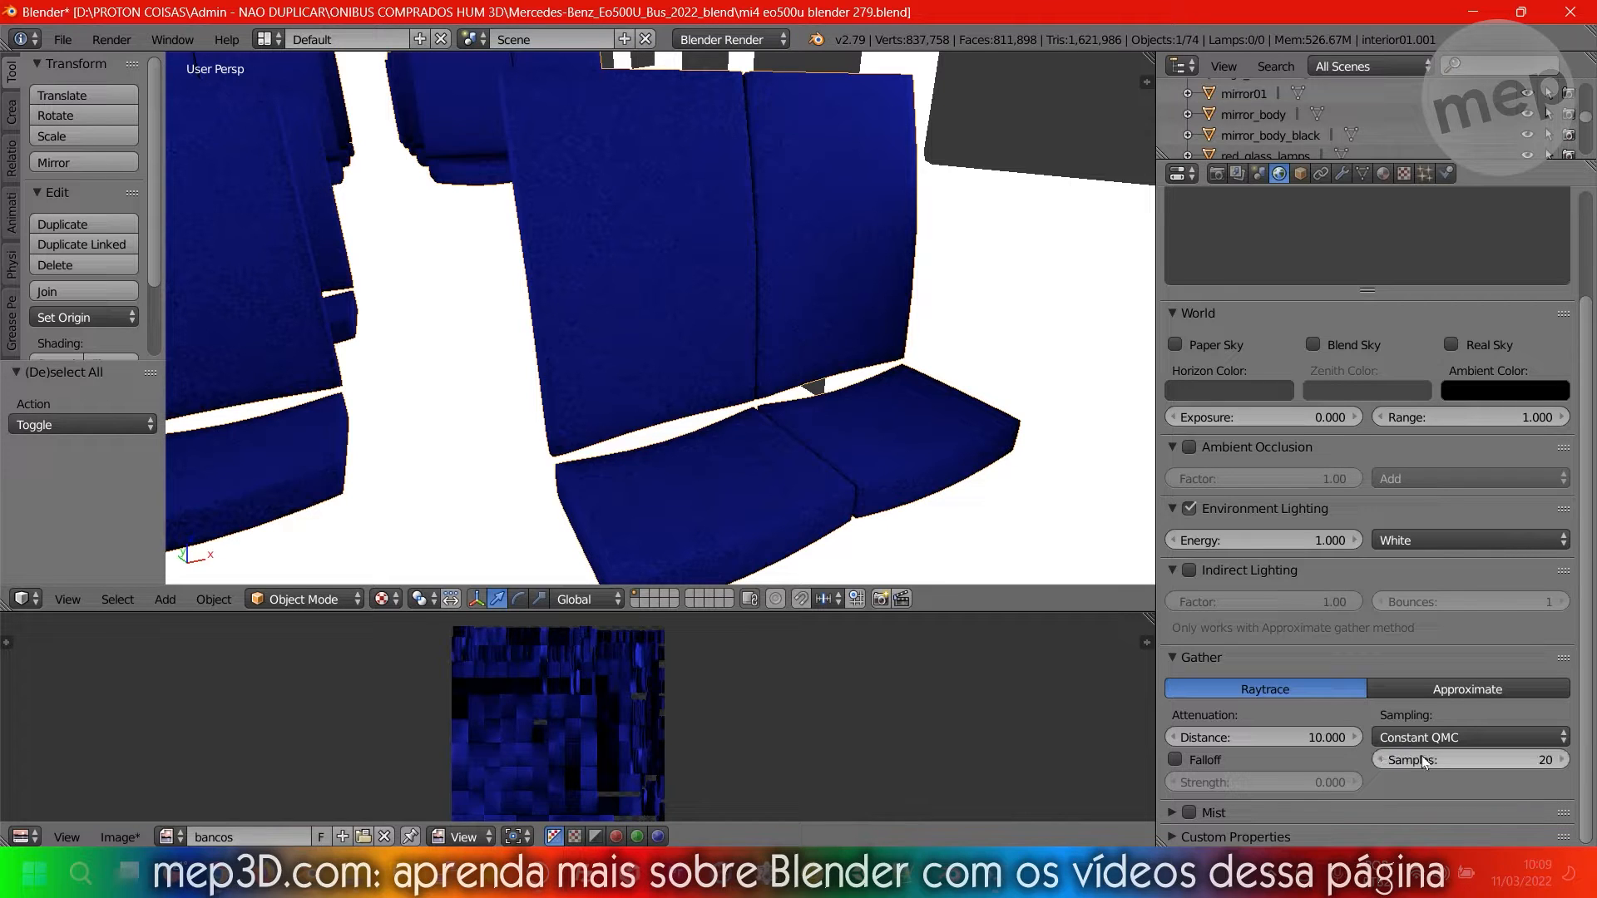
Select the passenger seats and bake their Full Render lighting into the bancos image again.
{"action": "scroll", "coordinate": [607, 416], "scroll_direction": "down", "scroll_amount": 8}
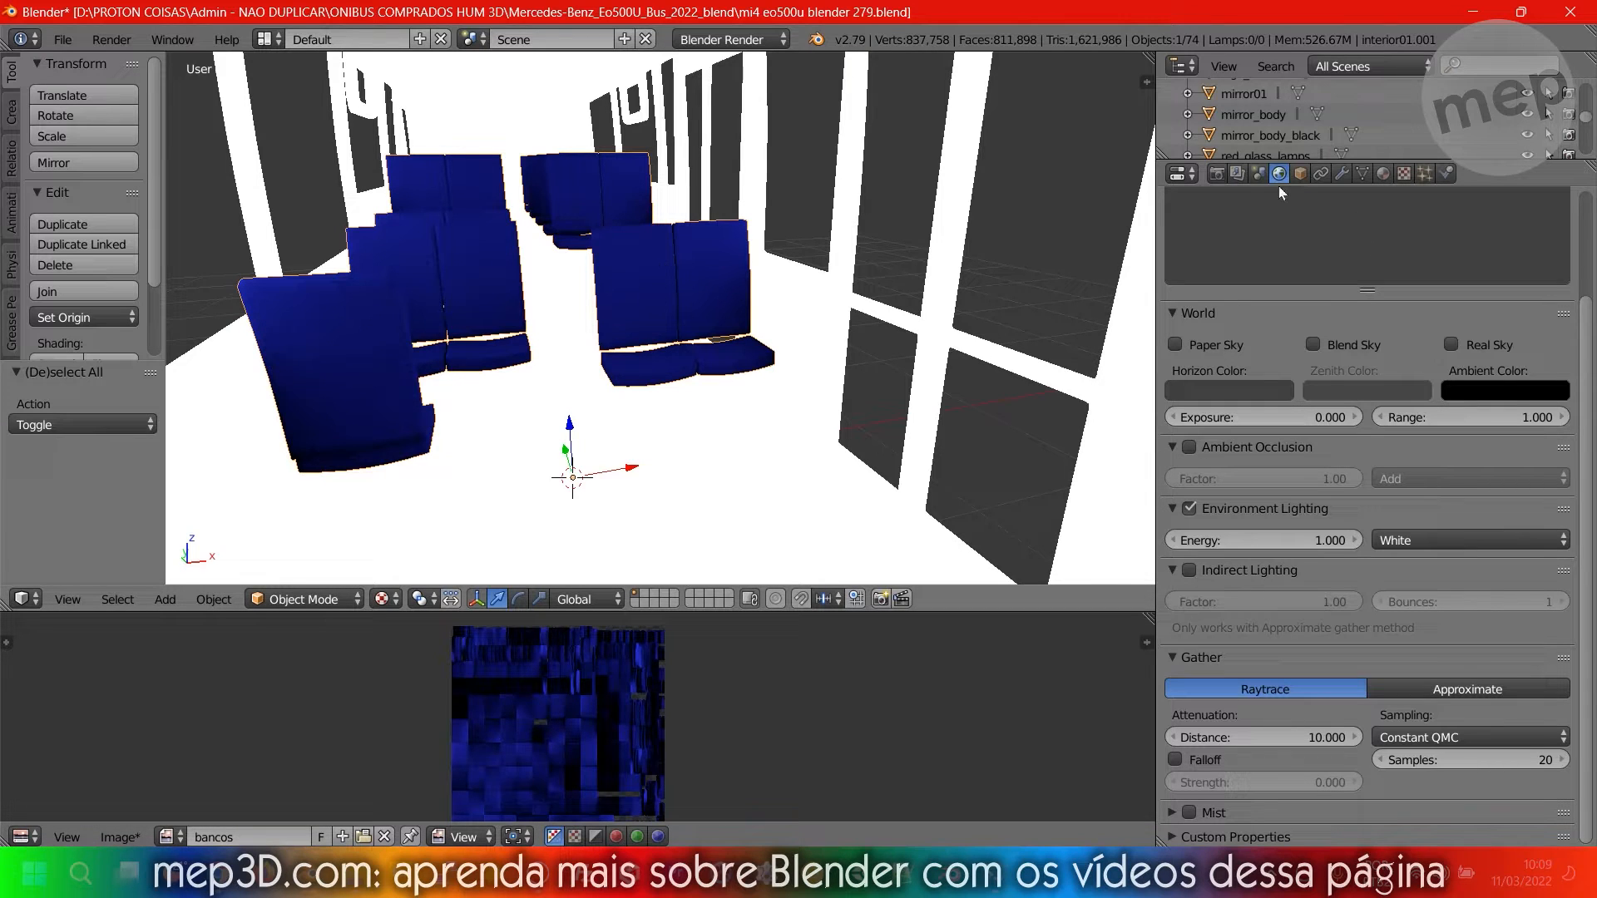
{"action": "left_click", "coordinate": [1216, 173]}
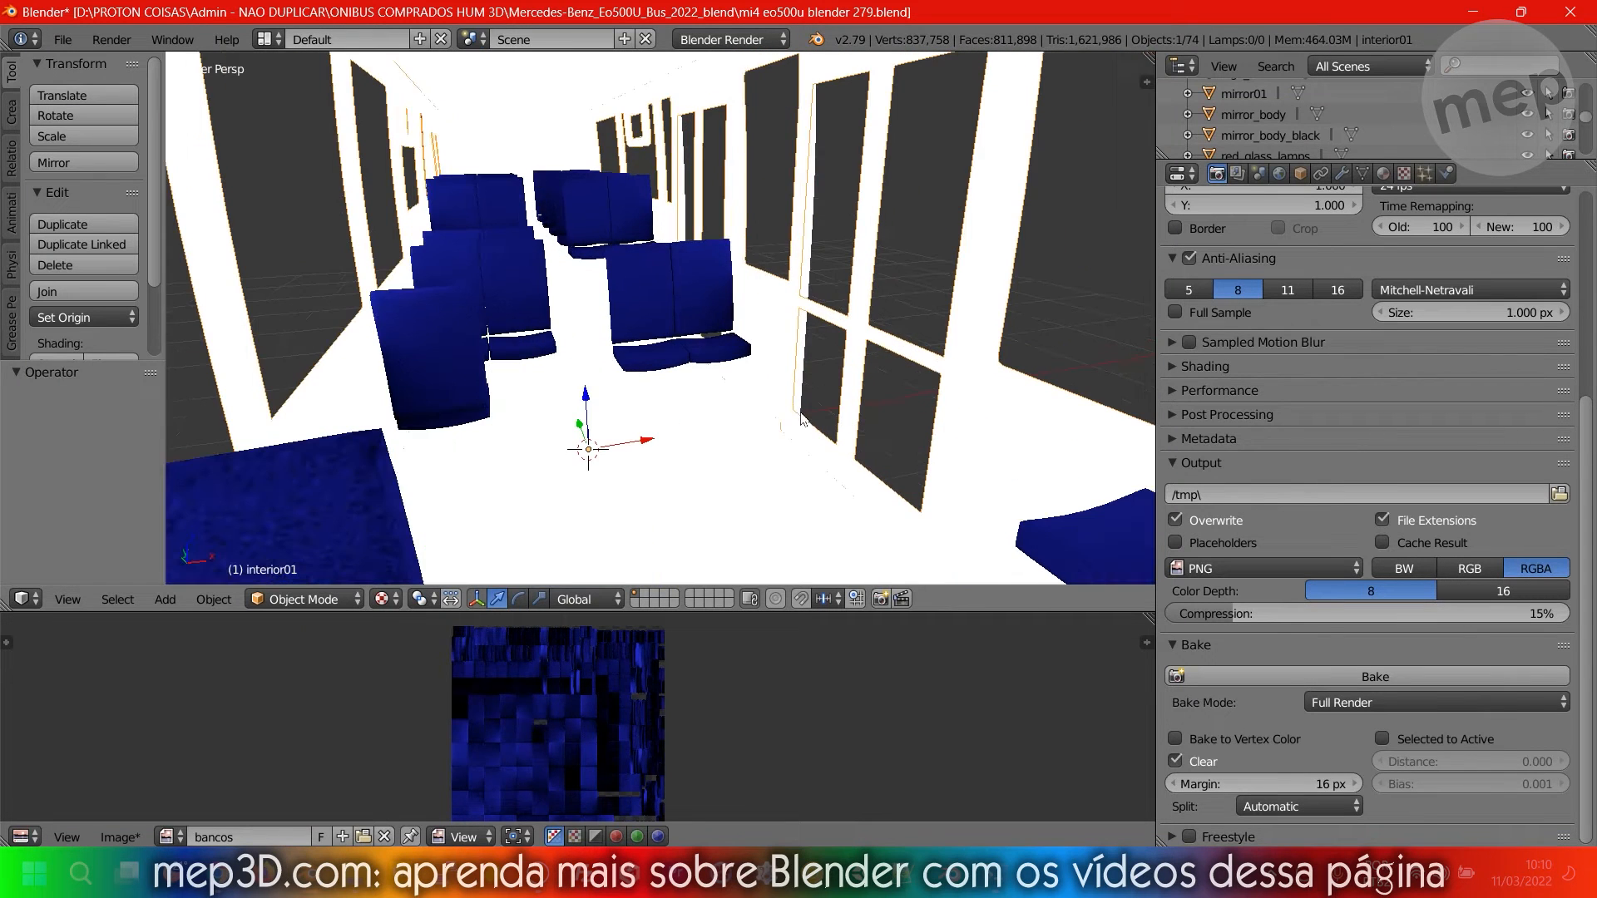
{"action": "key", "text": "a"}
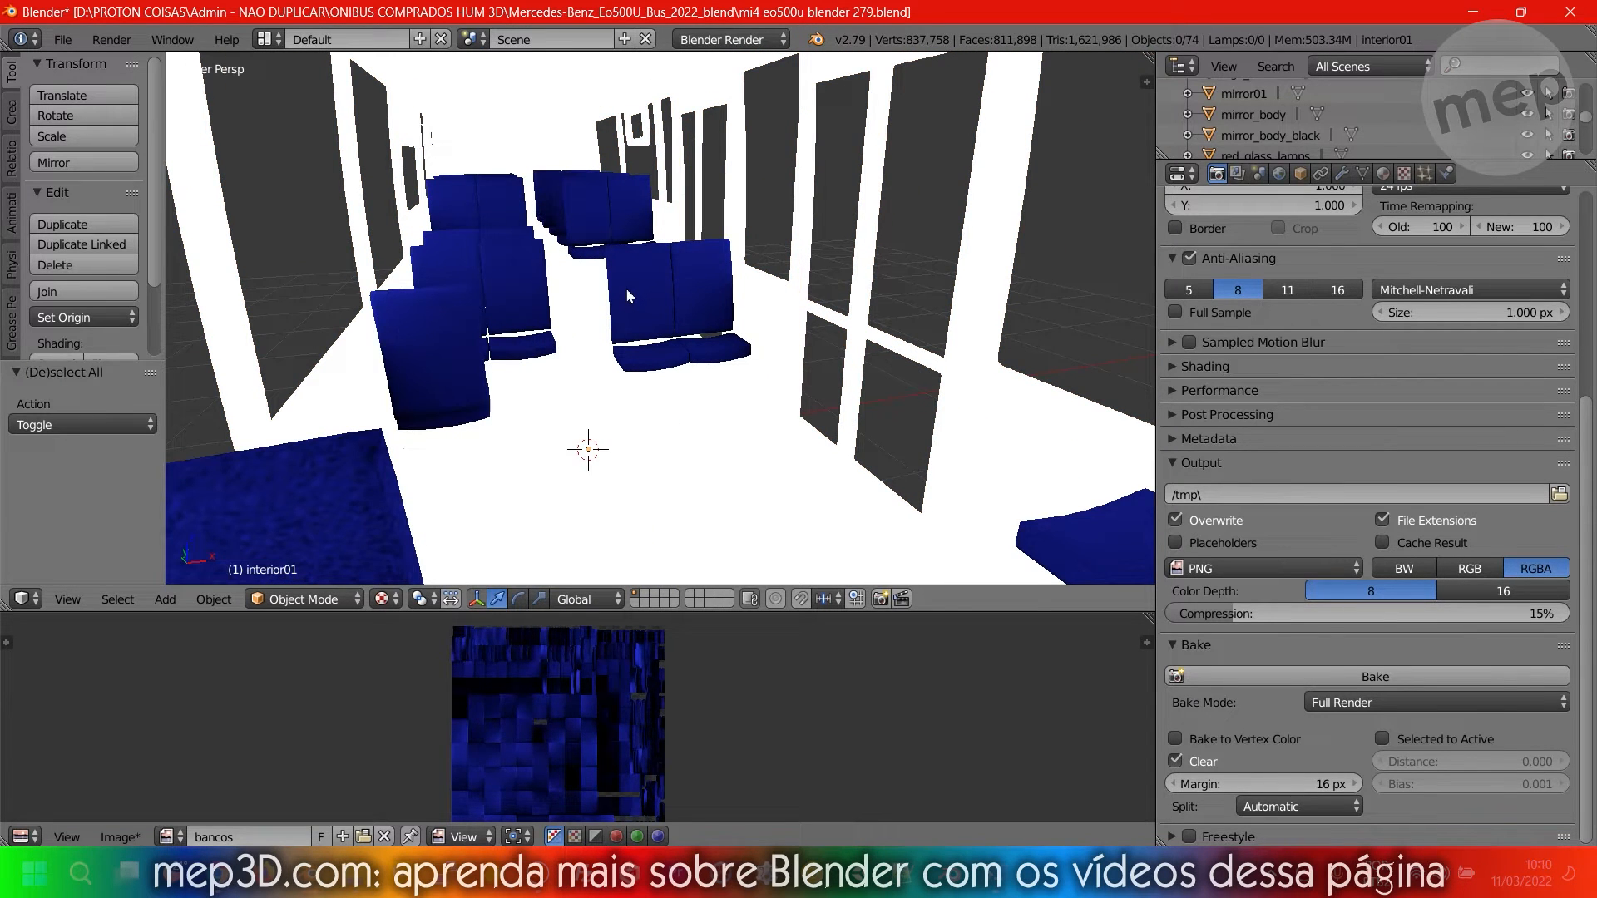
{"action": "scroll", "coordinate": [626, 288], "scroll_direction": "up", "scroll_amount": 2}
{"action": "right_click", "coordinate": [626, 324]}
{"action": "scroll", "coordinate": [625, 327], "scroll_direction": "down", "scroll_amount": 1}
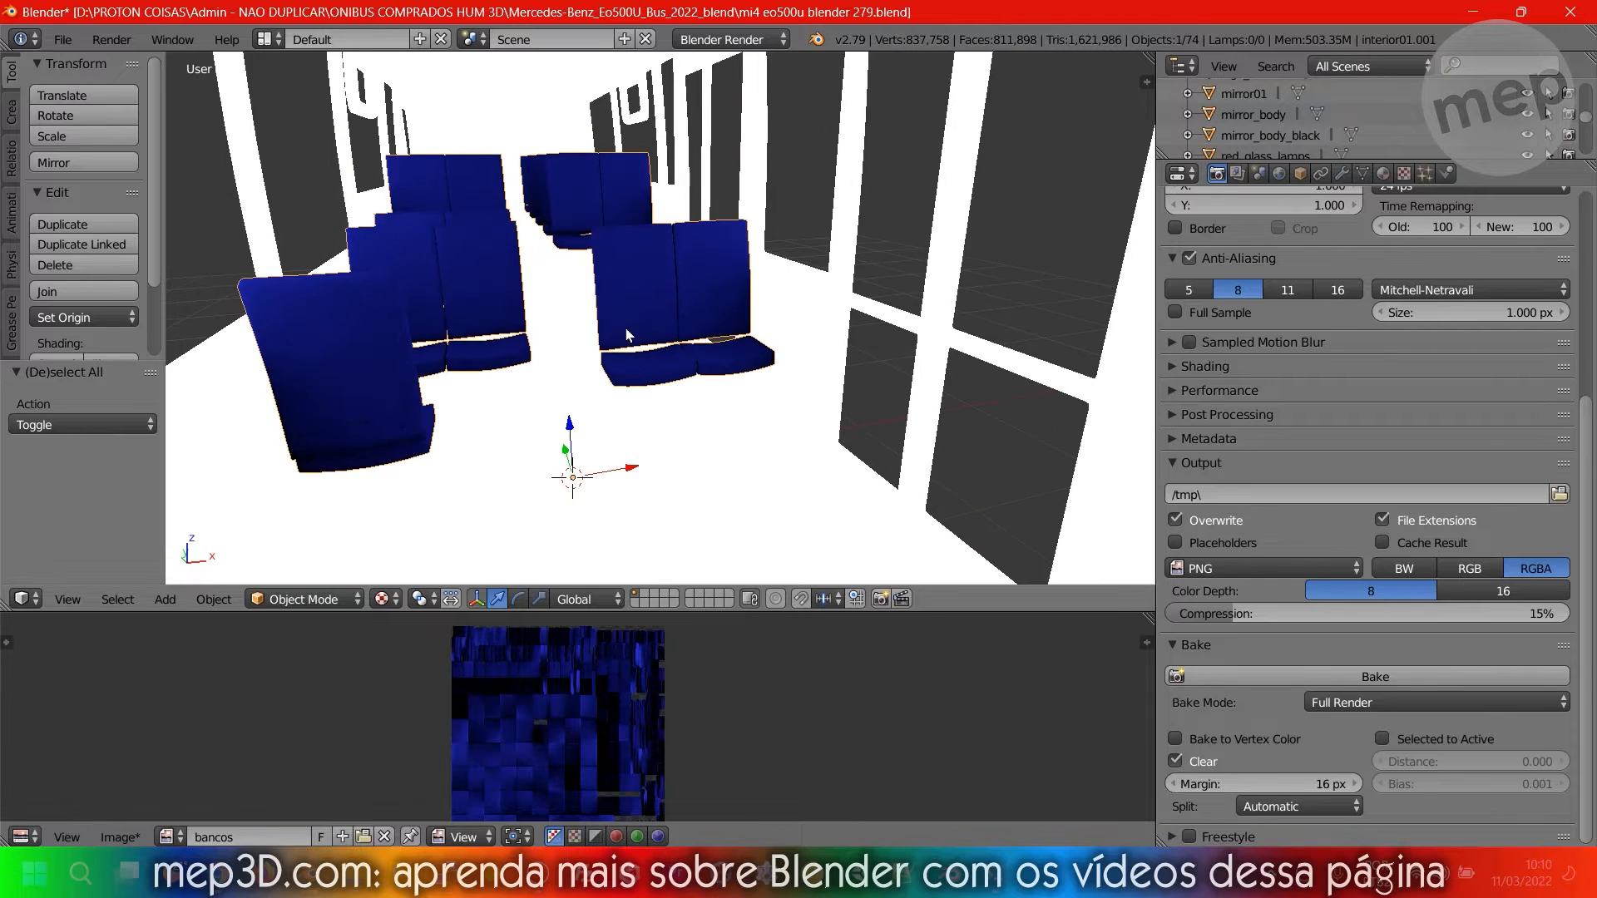
{"action": "left_click", "coordinate": [1286, 672]}
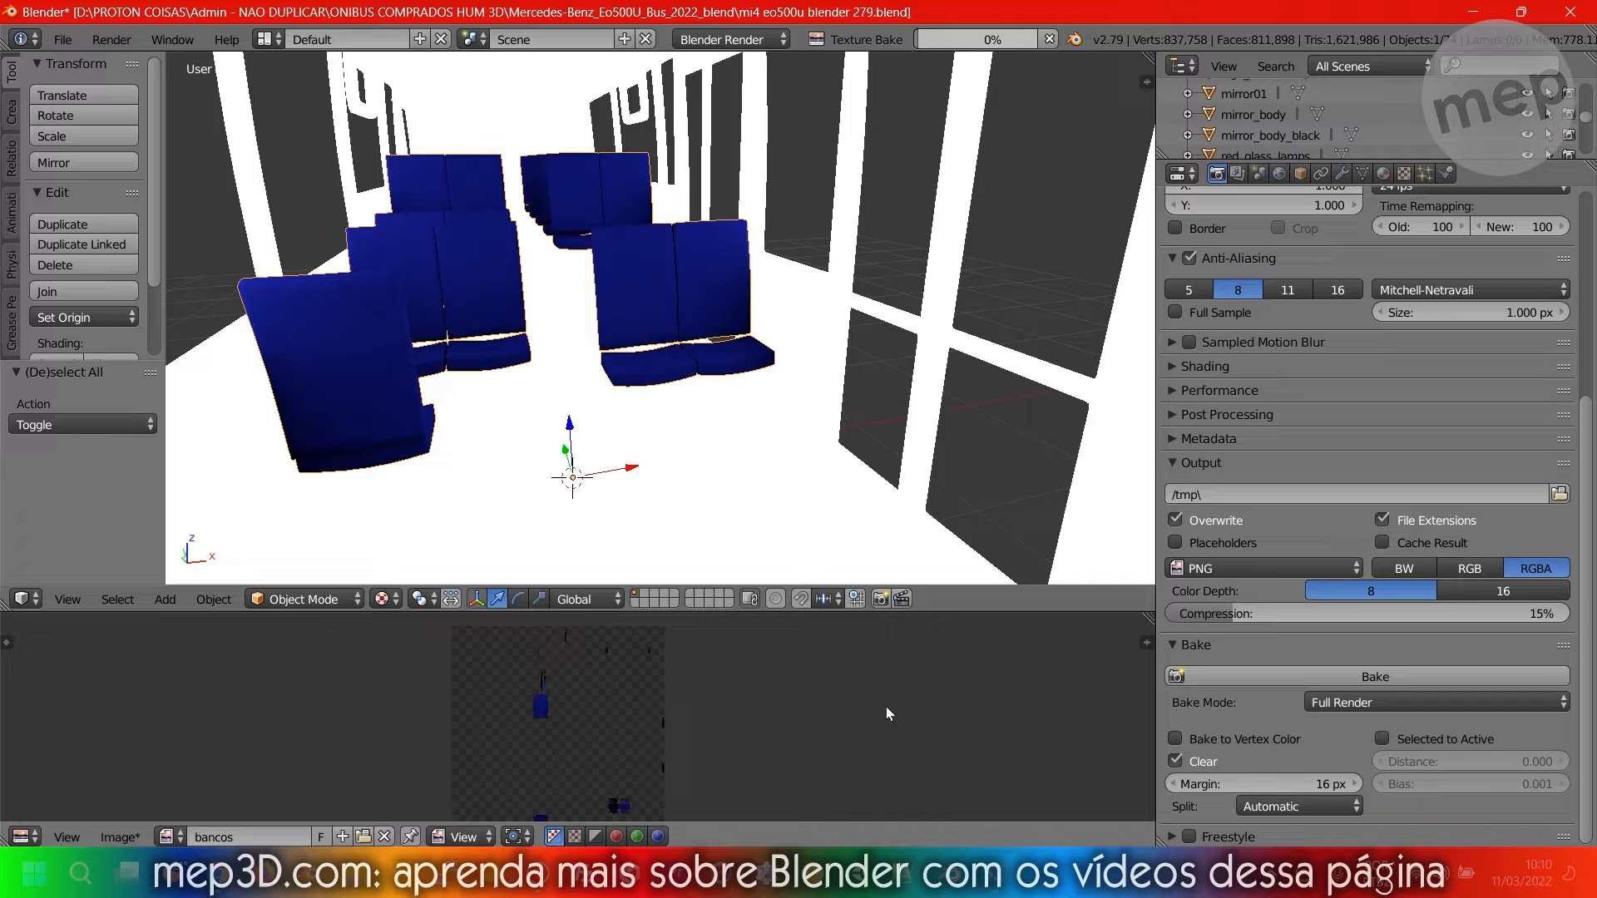
{"action": "scroll", "coordinate": [530, 350], "scroll_direction": "up", "scroll_amount": 3}
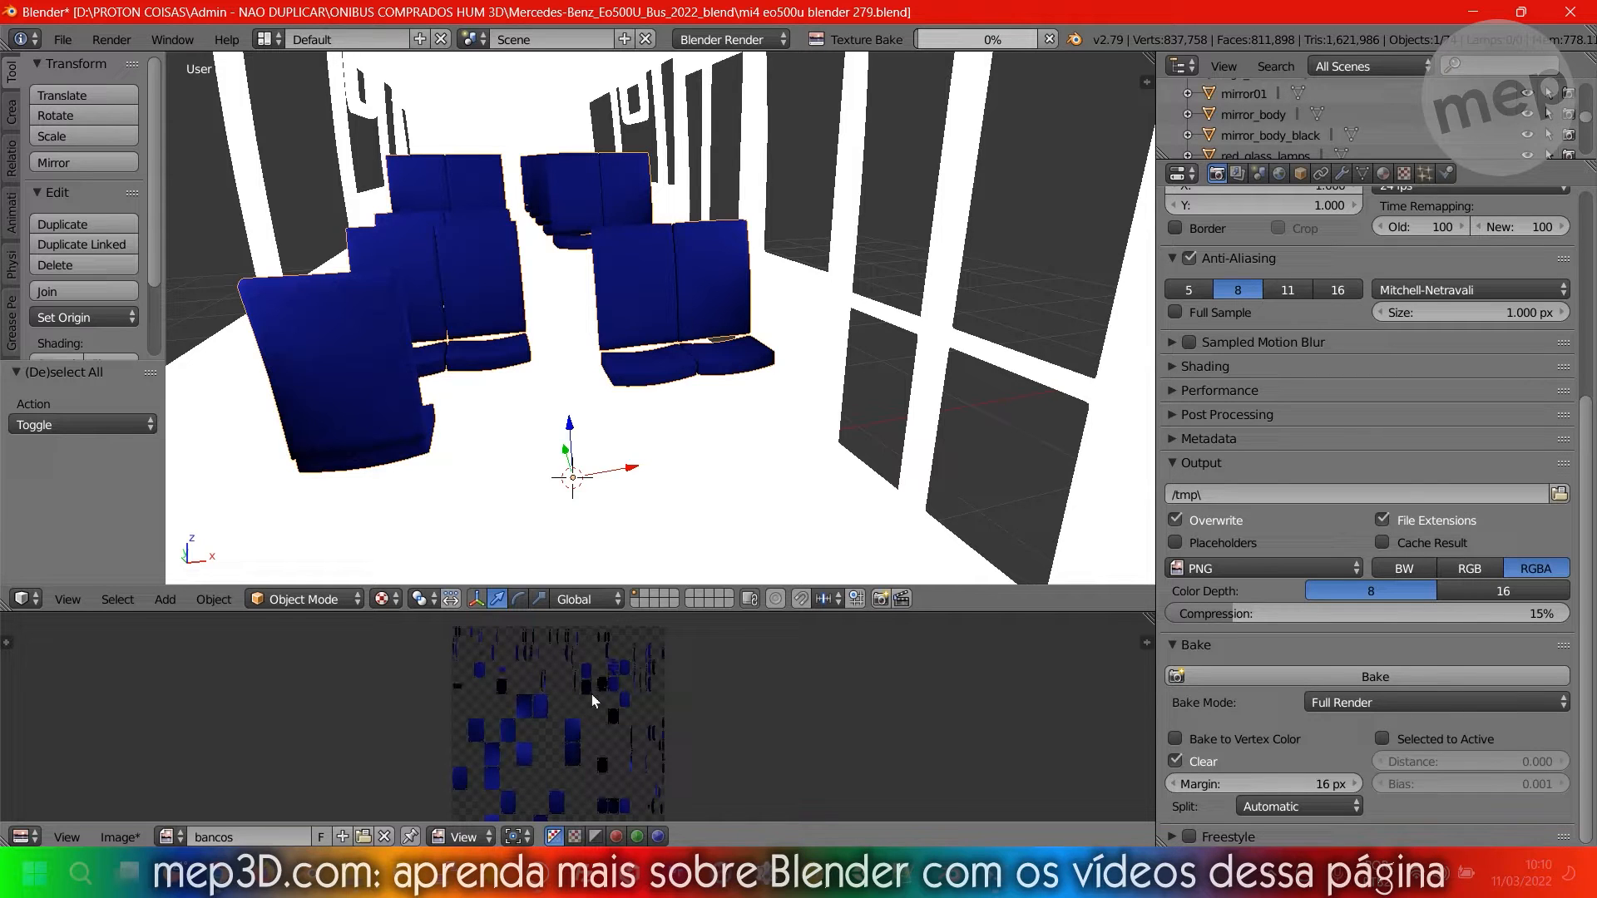
{"action": "scroll", "coordinate": [622, 745], "scroll_direction": "down", "scroll_amount": 2}
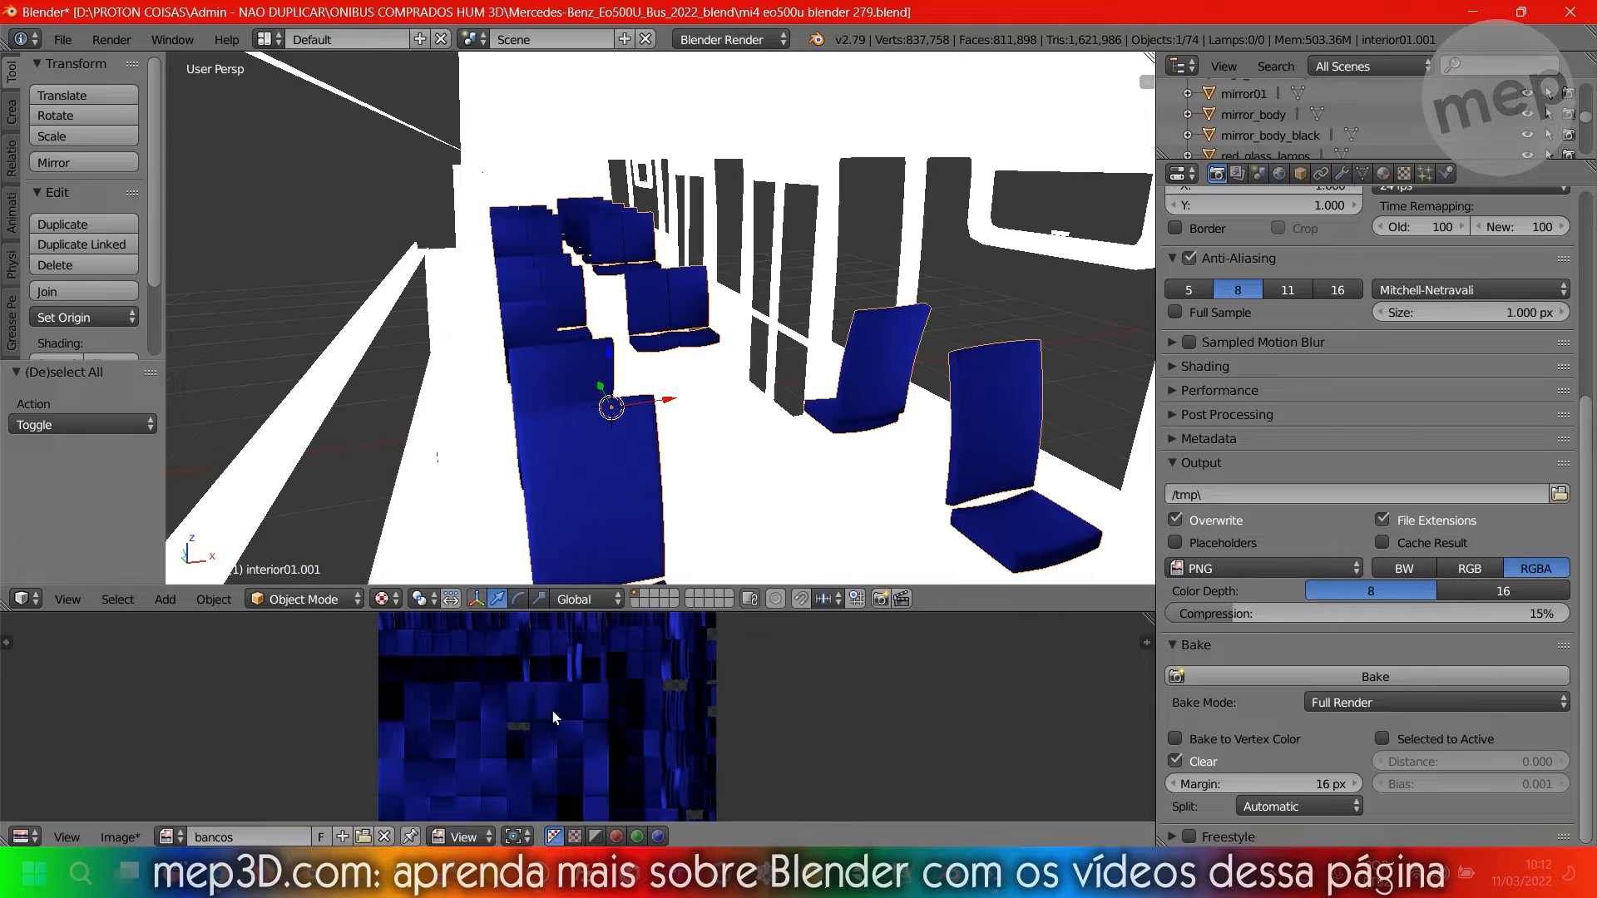
Examine the new bake on the seats and in an enlarged image view, checking the seat UV islands against it.
{"action": "scroll", "coordinate": [556, 710], "scroll_direction": "up", "scroll_amount": 5}
{"action": "scroll", "coordinate": [555, 710], "scroll_direction": "down", "scroll_amount": 9}
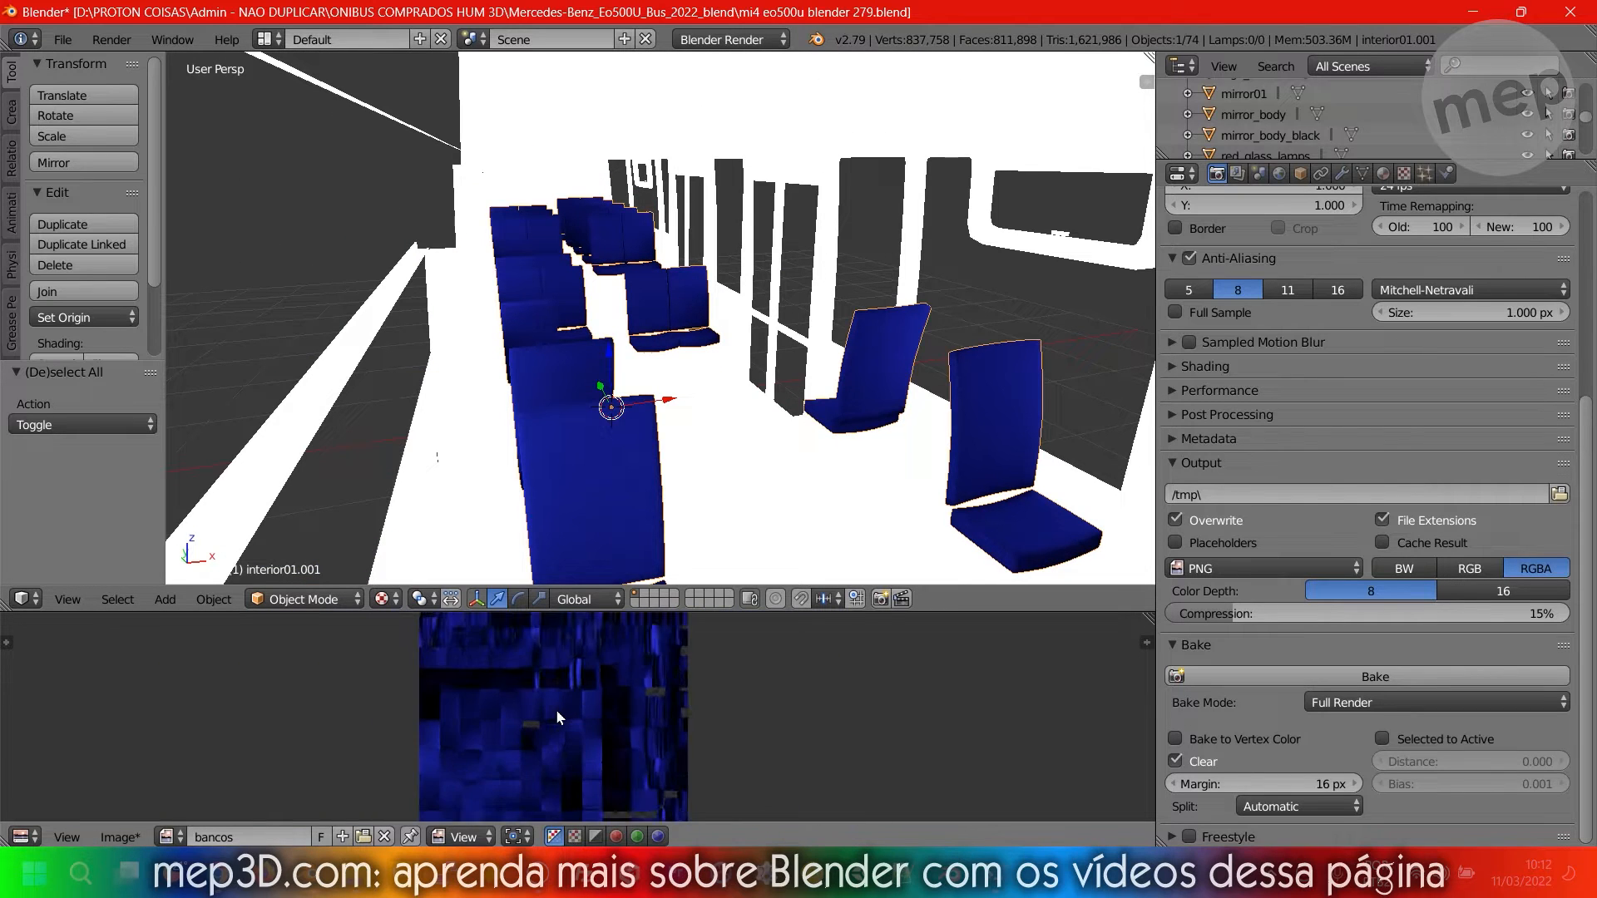
{"action": "scroll", "coordinate": [556, 710], "scroll_direction": "up", "scroll_amount": 4}
{"action": "scroll", "coordinate": [556, 710], "scroll_direction": "up", "scroll_amount": 11}
{"action": "scroll", "coordinate": [356, 704], "scroll_direction": "down", "scroll_amount": 3}
{"action": "middle_click_drag", "start_coordinate": [503, 702], "coordinate": [674, 819]}
{"action": "middle_click_drag", "start_coordinate": [511, 757], "coordinate": [581, 746]}
{"action": "scroll", "coordinate": [722, 368], "scroll_direction": "up", "scroll_amount": 4}
{"action": "middle_click_drag", "start_coordinate": [722, 368], "coordinate": [874, 331]}
{"action": "key", "text": "Tab"}
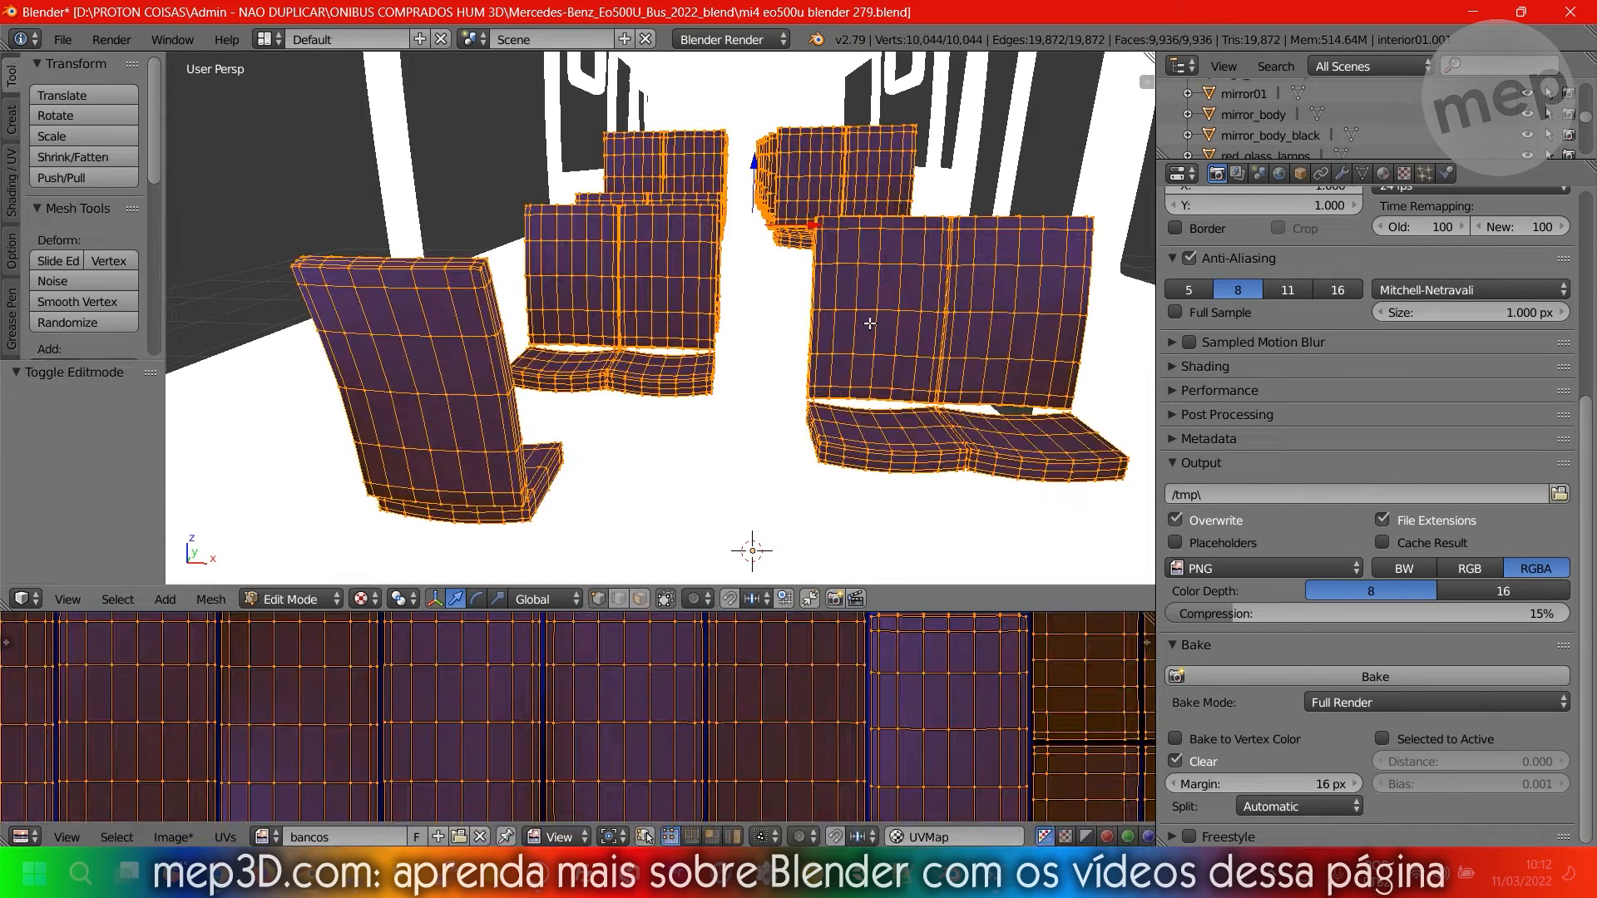
{"action": "key", "text": "Tab"}
{"action": "middle_click_drag", "start_coordinate": [723, 405], "coordinate": [698, 365]}
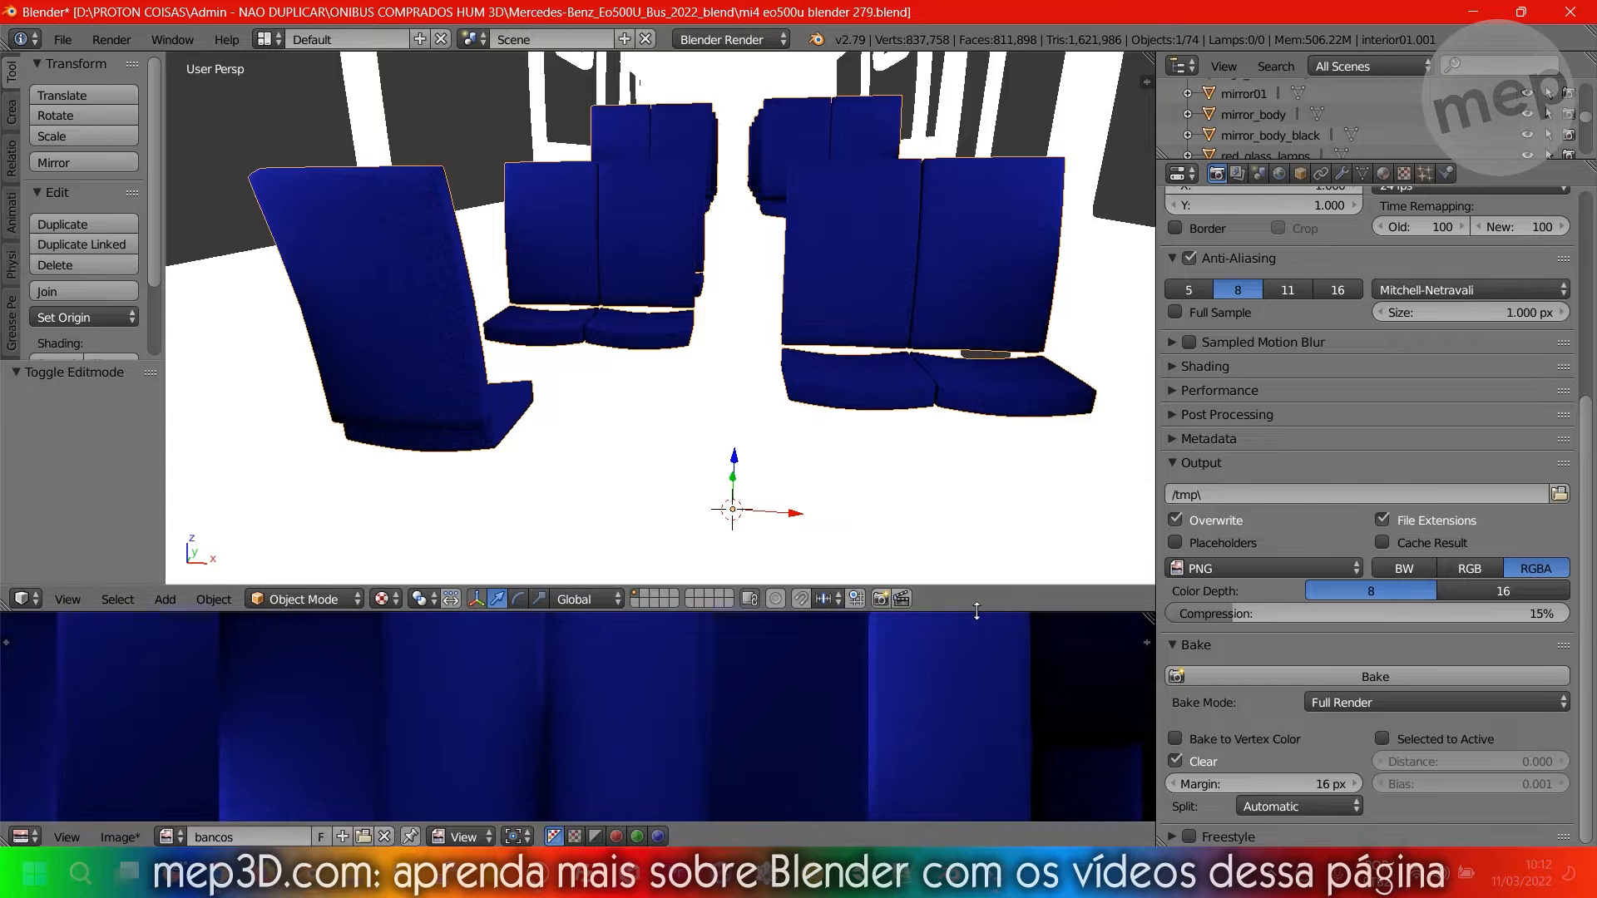
{"action": "left_click_drag", "start_coordinate": [978, 612], "coordinate": [886, 414]}
{"action": "scroll", "coordinate": [882, 483], "scroll_direction": "down", "scroll_amount": 4}
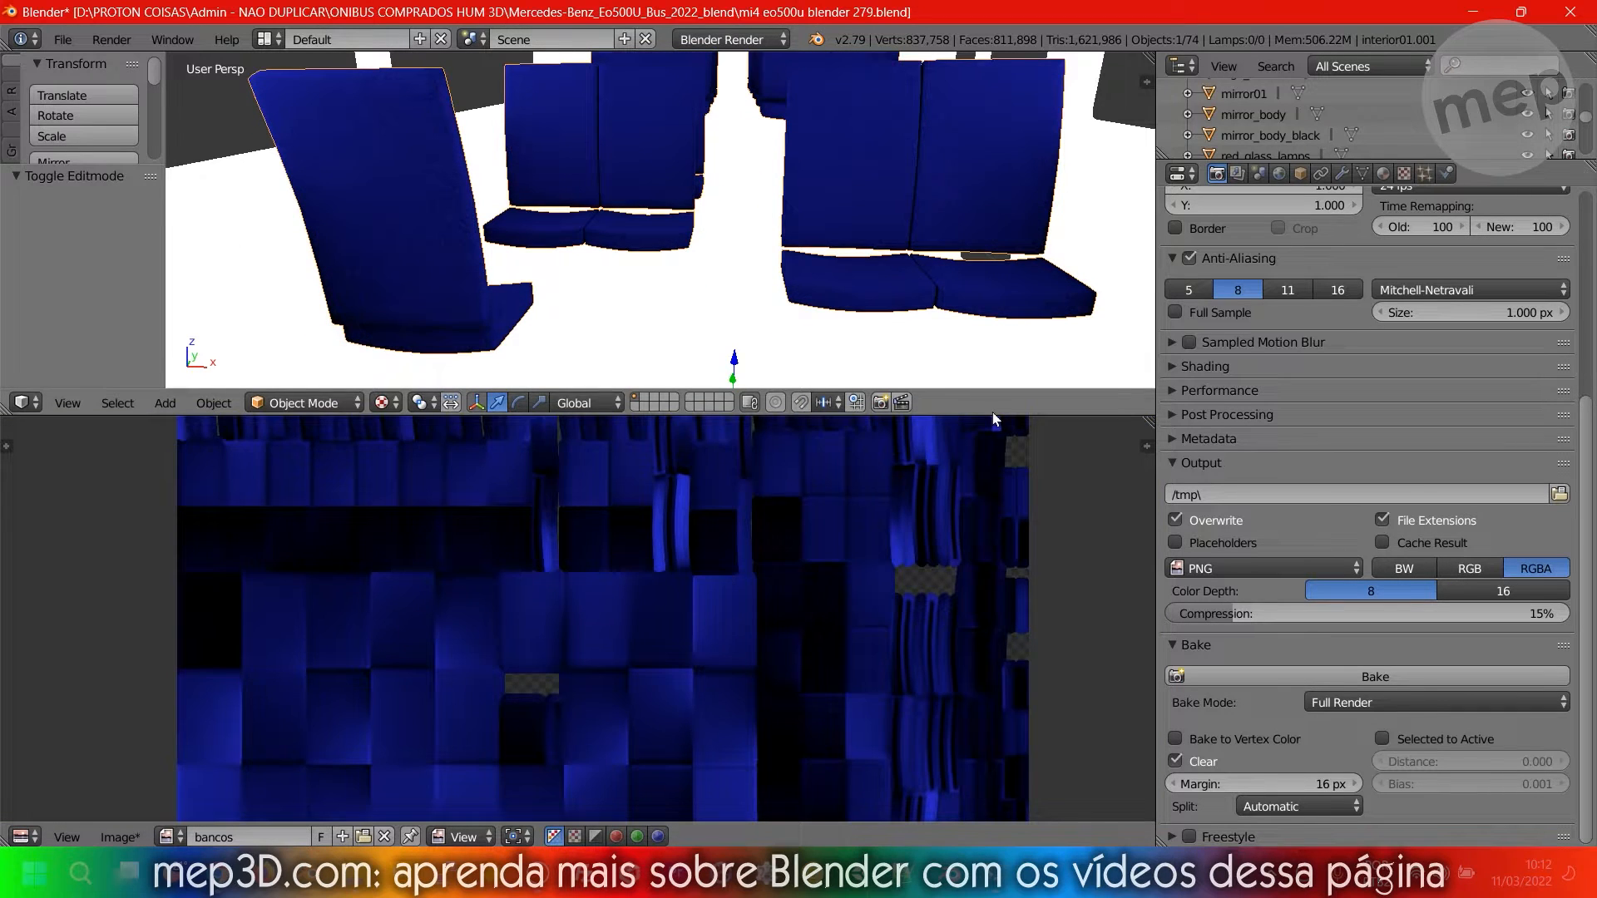
Shrink the image editor to give the 3D view more room and save the blend file over the existing one.
{"action": "left_click_drag", "start_coordinate": [990, 414], "coordinate": [933, 560]}
{"action": "key", "text": "ctrl+s"}
{"action": "left_click", "coordinate": [741, 428]}
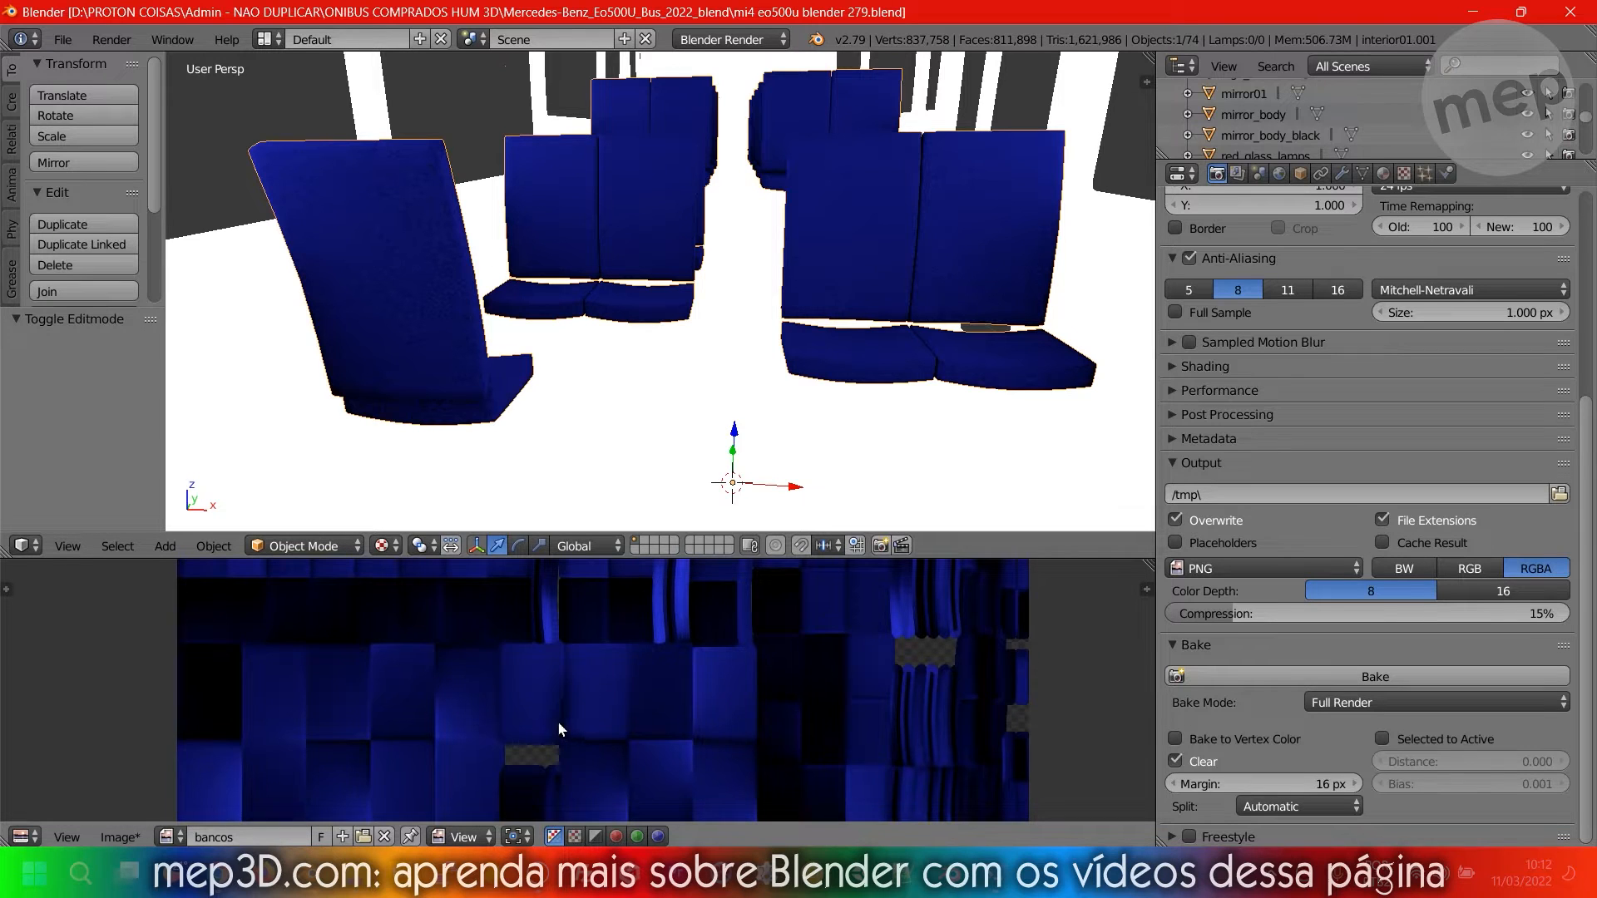
View the h3d_tire_sidewall.png texture in the image editor and return to the bancos image.
{"action": "scroll", "coordinate": [558, 723], "scroll_direction": "down", "scroll_amount": 10}
{"action": "scroll", "coordinate": [560, 723], "scroll_direction": "up", "scroll_amount": 5}
{"action": "scroll", "coordinate": [575, 729], "scroll_direction": "down", "scroll_amount": 1}
{"action": "middle_click_drag", "start_coordinate": [579, 731], "coordinate": [566, 686]}
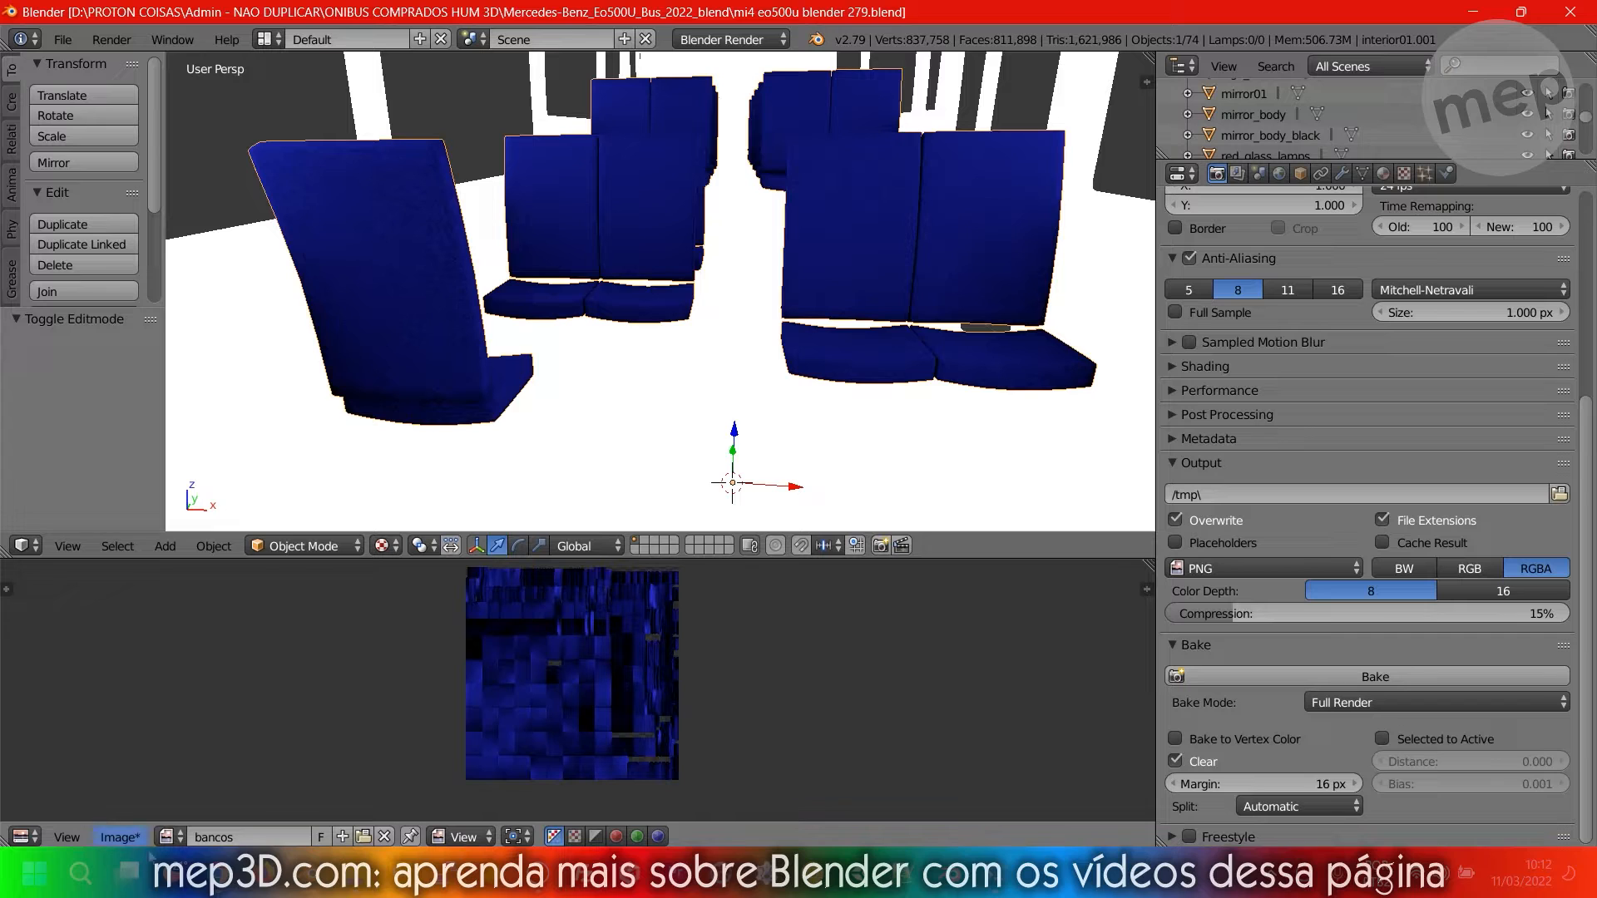
{"action": "left_click", "coordinate": [121, 837]}
{"action": "left_click", "coordinate": [601, 712]}
{"action": "left_click", "coordinate": [166, 836]}
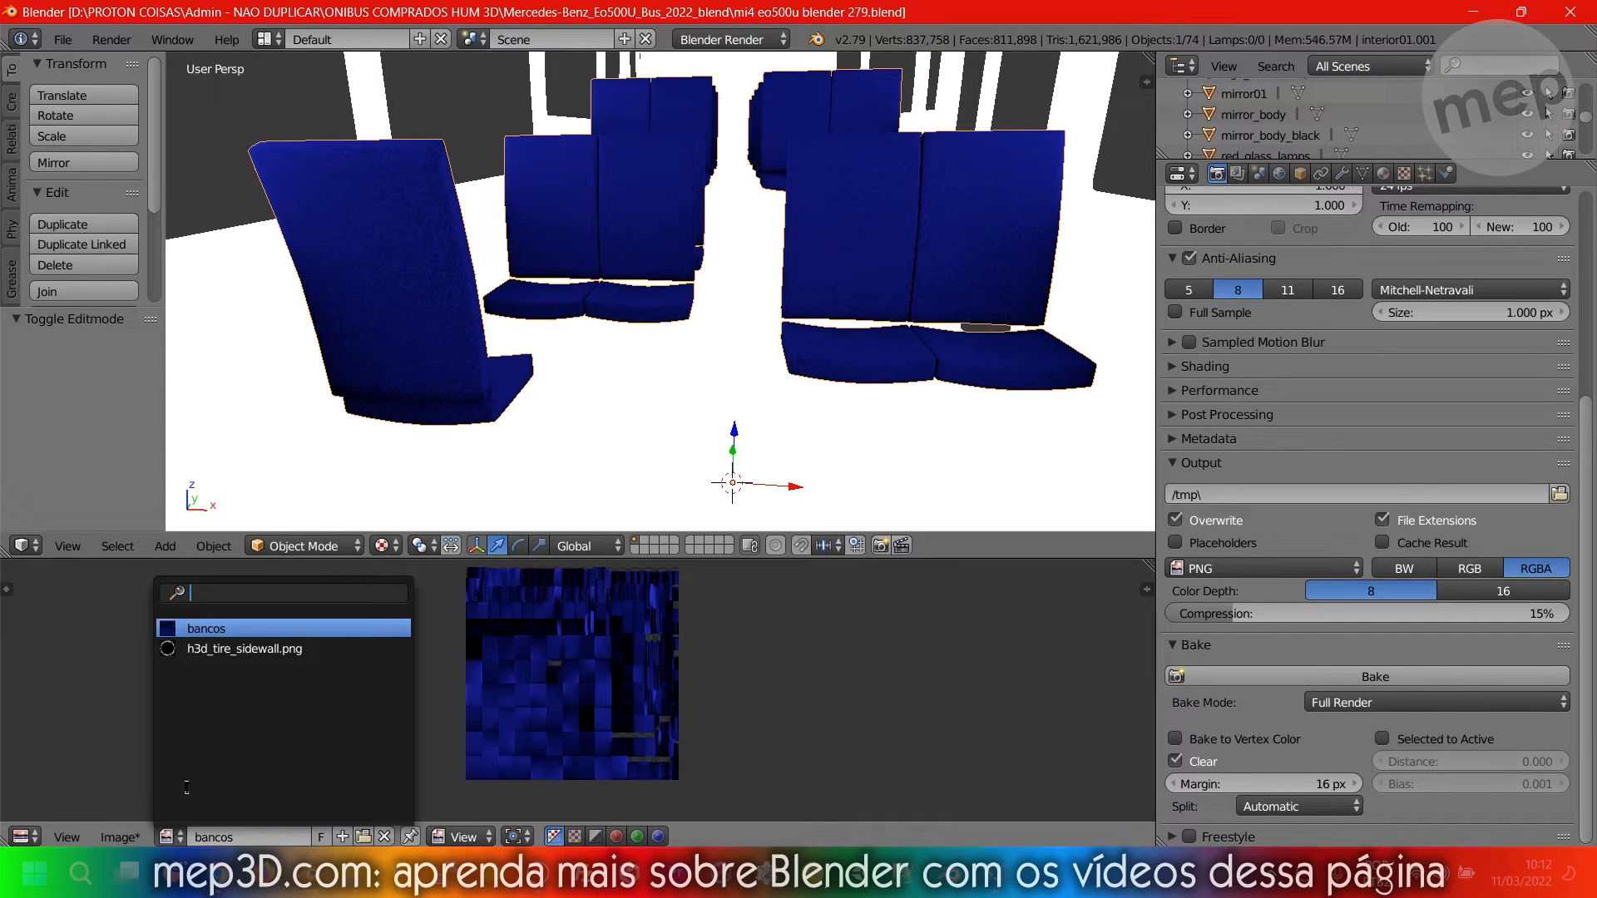
{"action": "left_click", "coordinate": [212, 642]}
{"action": "scroll", "coordinate": [468, 690], "scroll_direction": "down", "scroll_amount": 2}
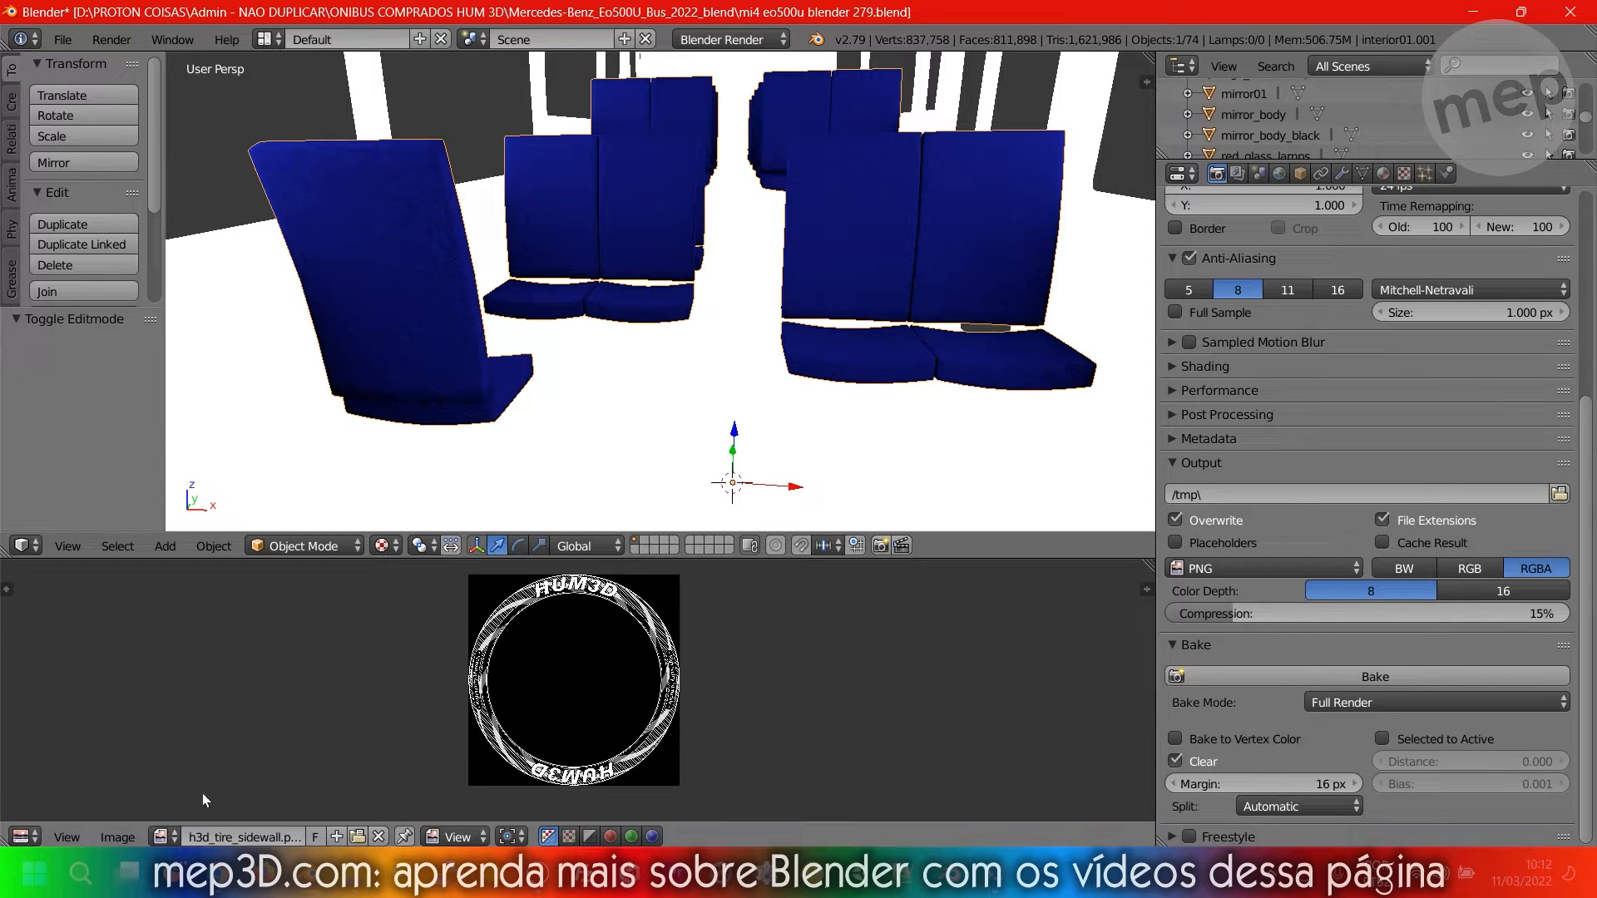
{"action": "left_click", "coordinate": [165, 837]}
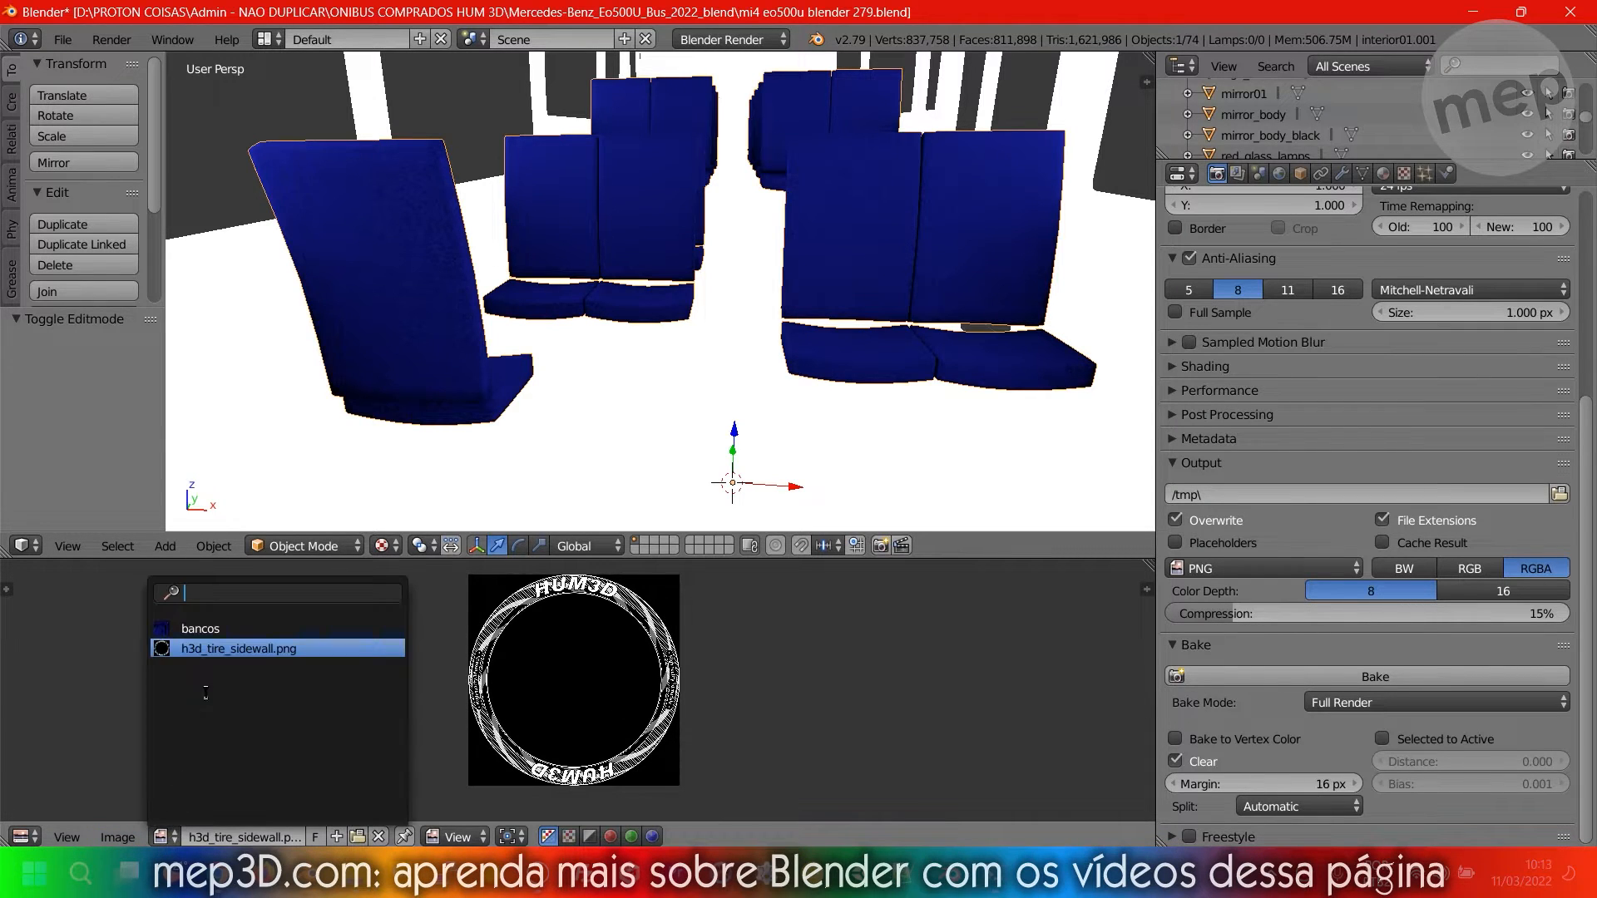
{"action": "left_click", "coordinate": [200, 625]}
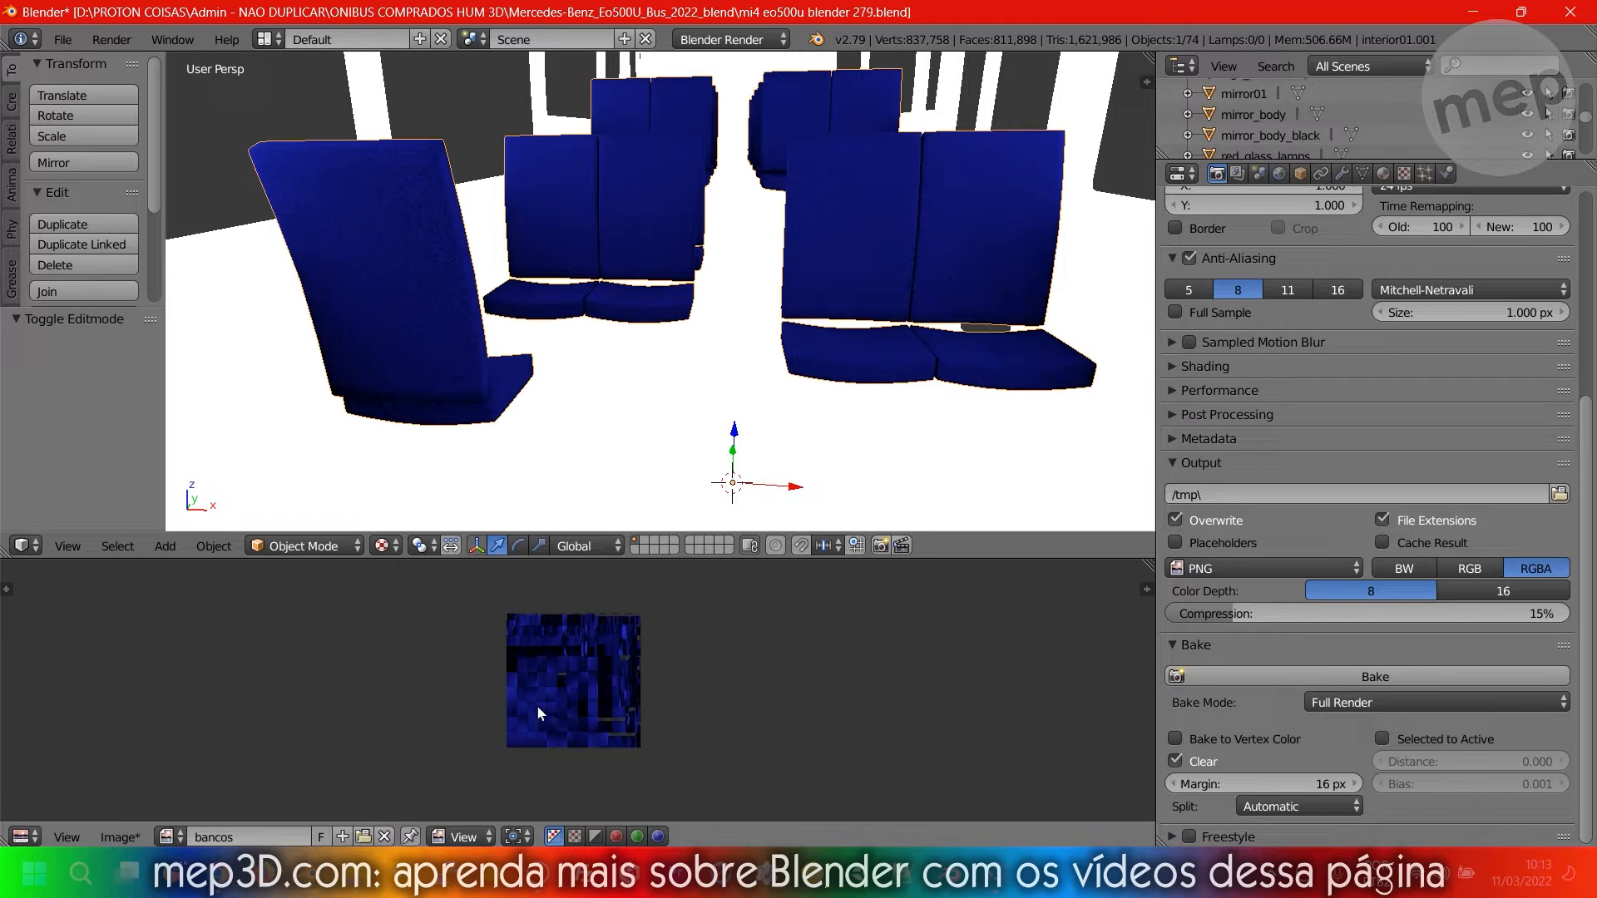
{"action": "scroll", "coordinate": [536, 705], "scroll_direction": "up", "scroll_amount": 2}
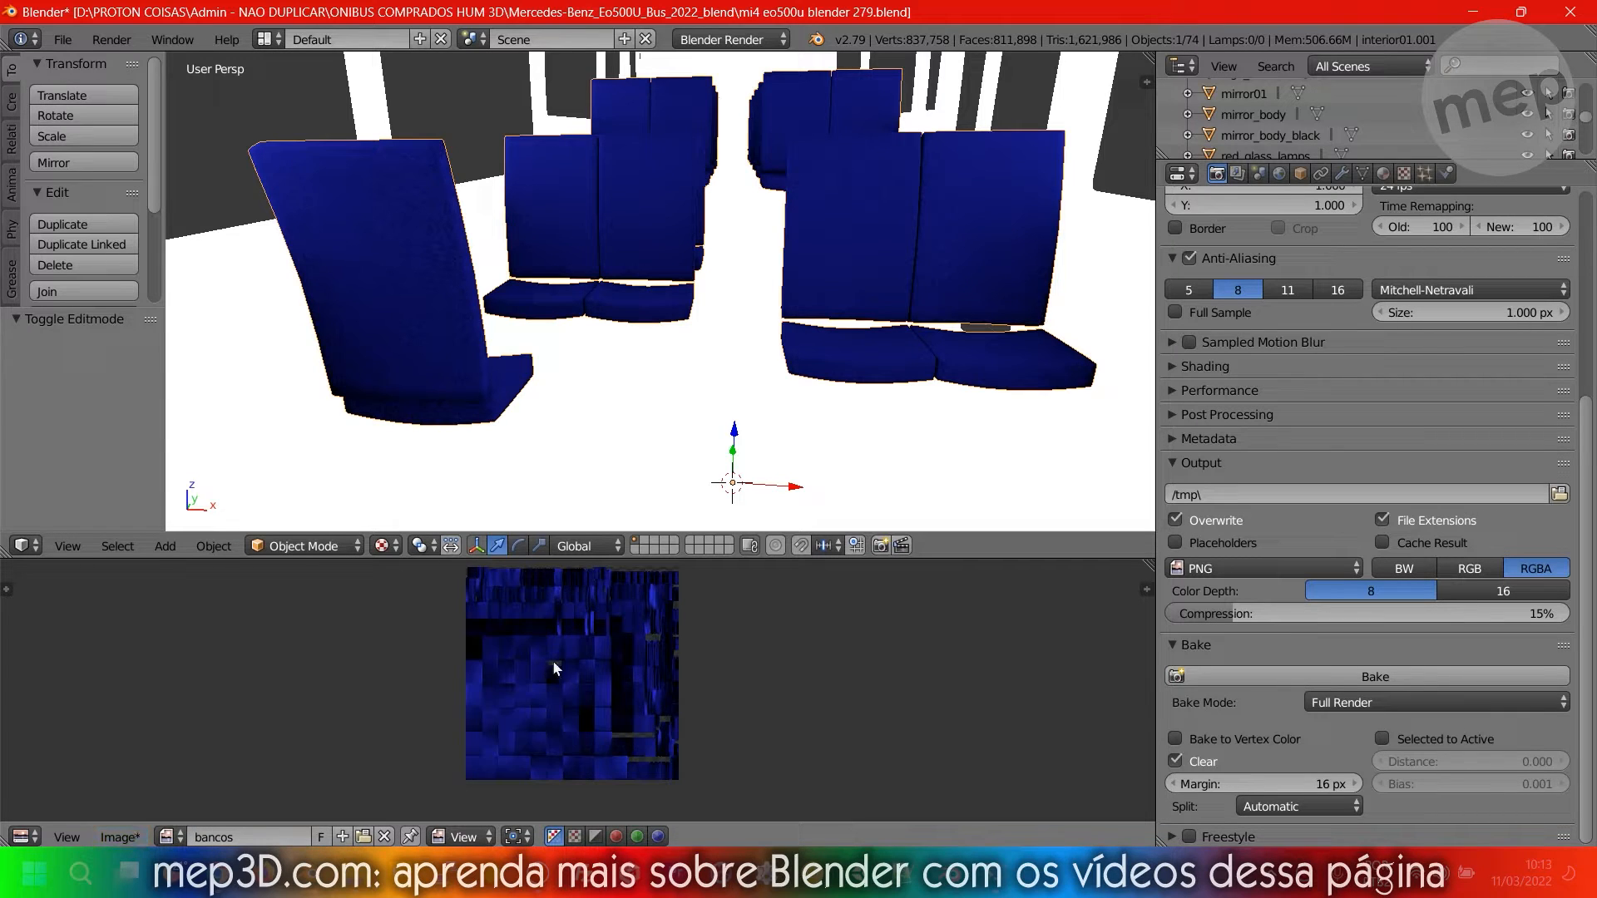
Save the baked seat image as bancos.png in the Mercedes-Benz_Eo500U_Bus_2022_blend folder.
{"action": "left_click", "coordinate": [123, 835]}
{"action": "key", "text": "F3"}
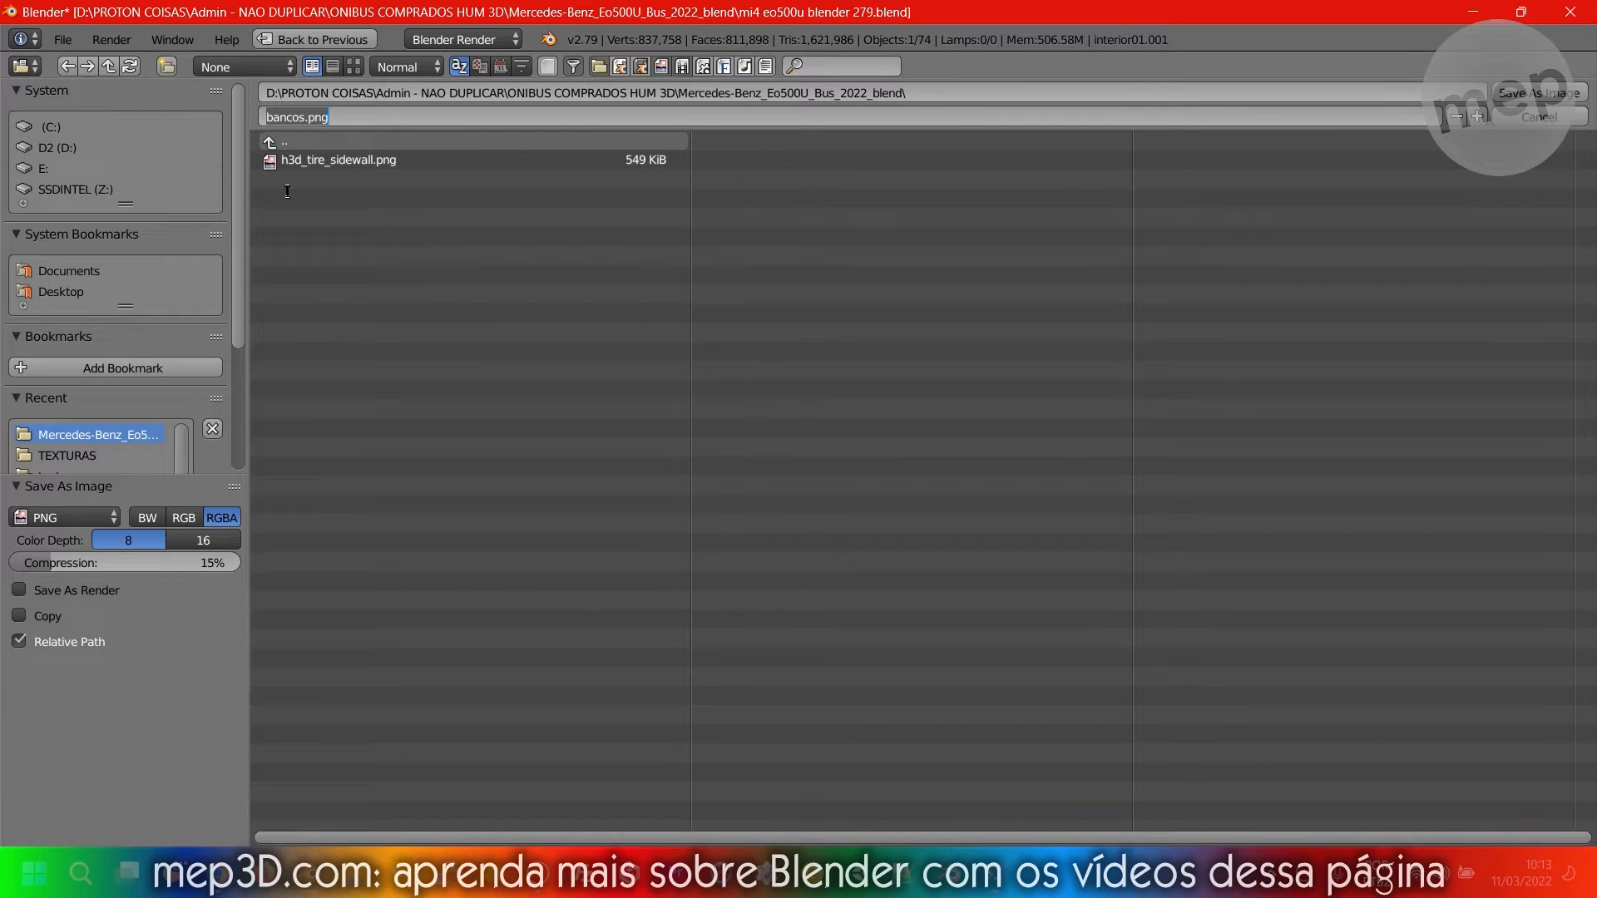
{"action": "key", "text": "Return"}
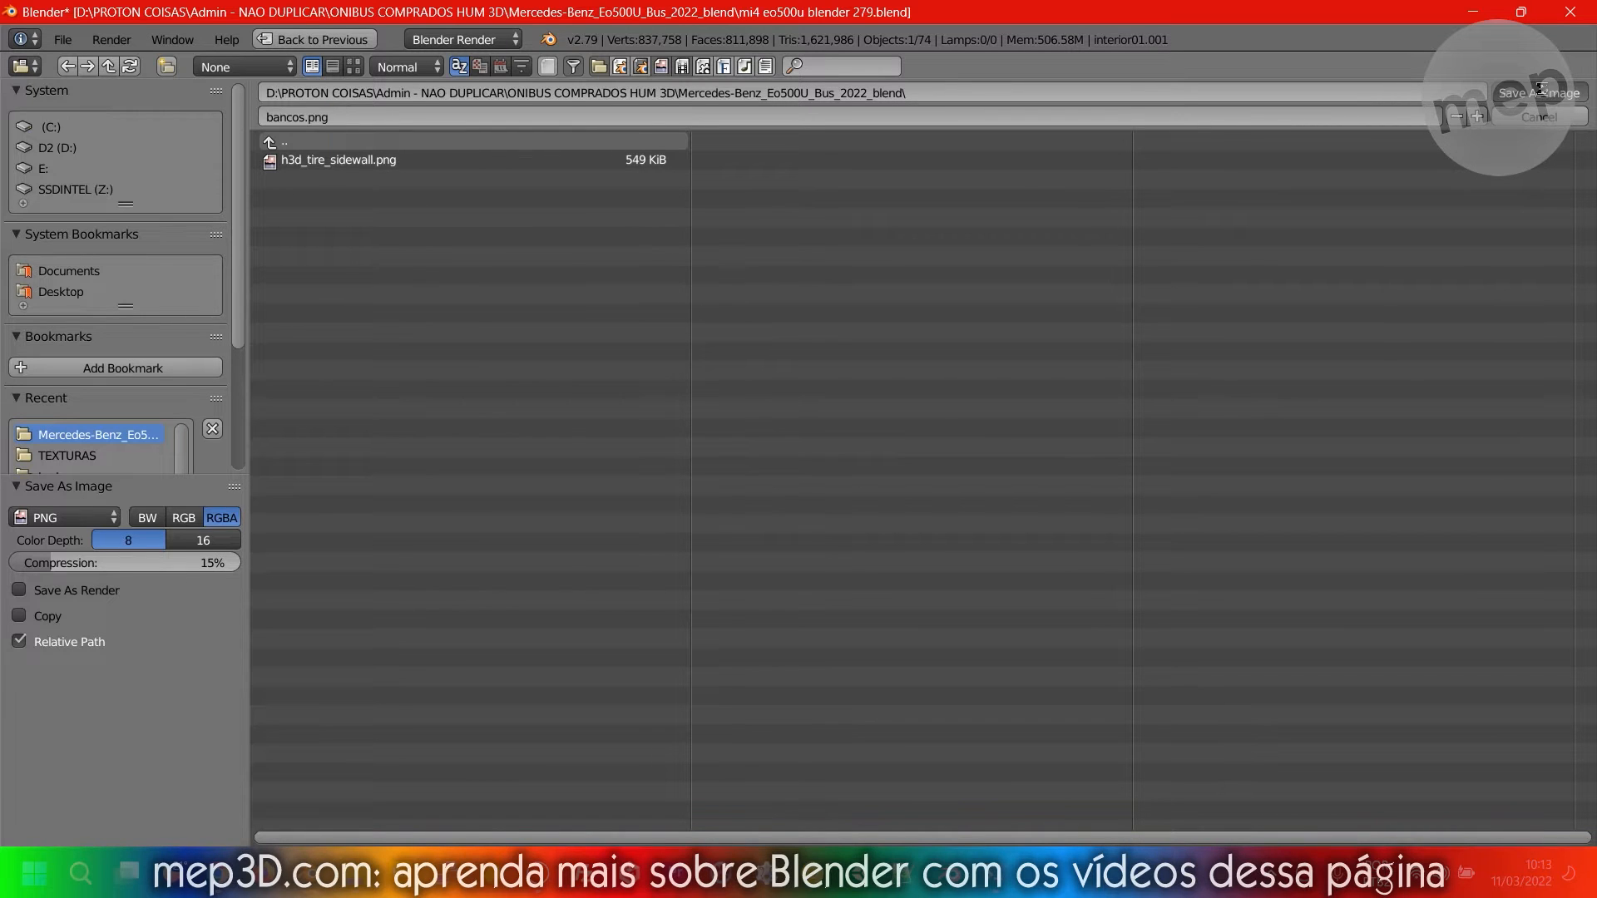
{"action": "key", "text": "Return"}
{"action": "scroll", "coordinate": [452, 673], "scroll_direction": "up", "scroll_amount": 3}
{"action": "scroll", "coordinate": [452, 674], "scroll_direction": "down", "scroll_amount": 4}
{"action": "scroll", "coordinate": [497, 680], "scroll_direction": "up", "scroll_amount": 1}
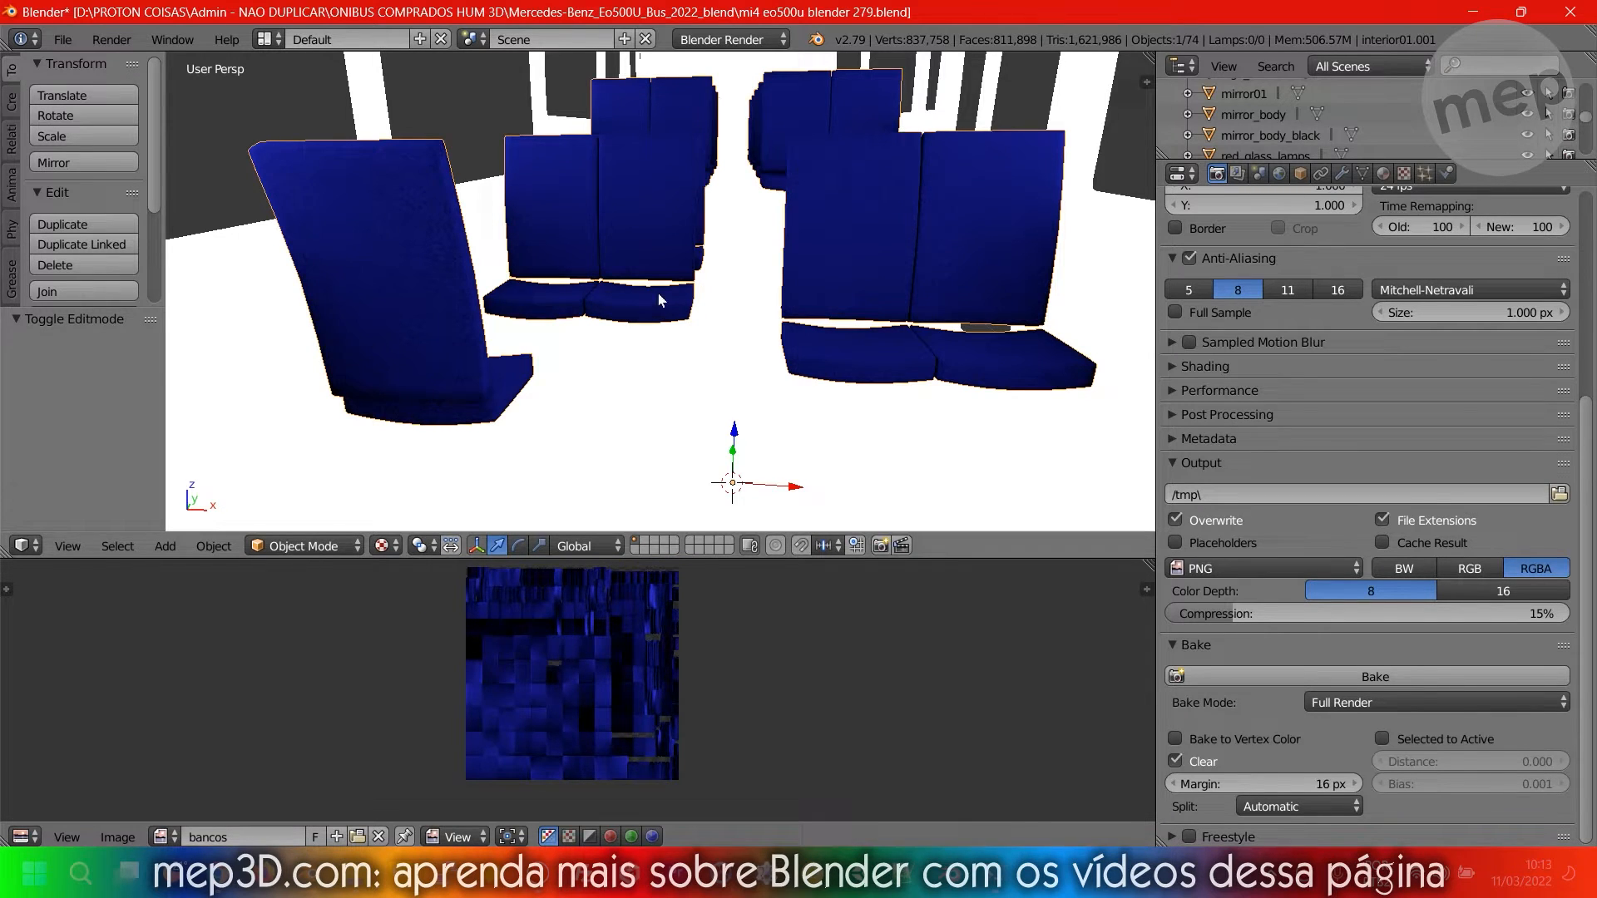
Select the bus interior's side walls with window frames instead of the seats and select all their geometry in Edit Mode.
{"action": "scroll", "coordinate": [666, 292], "scroll_direction": "up", "scroll_amount": 2}
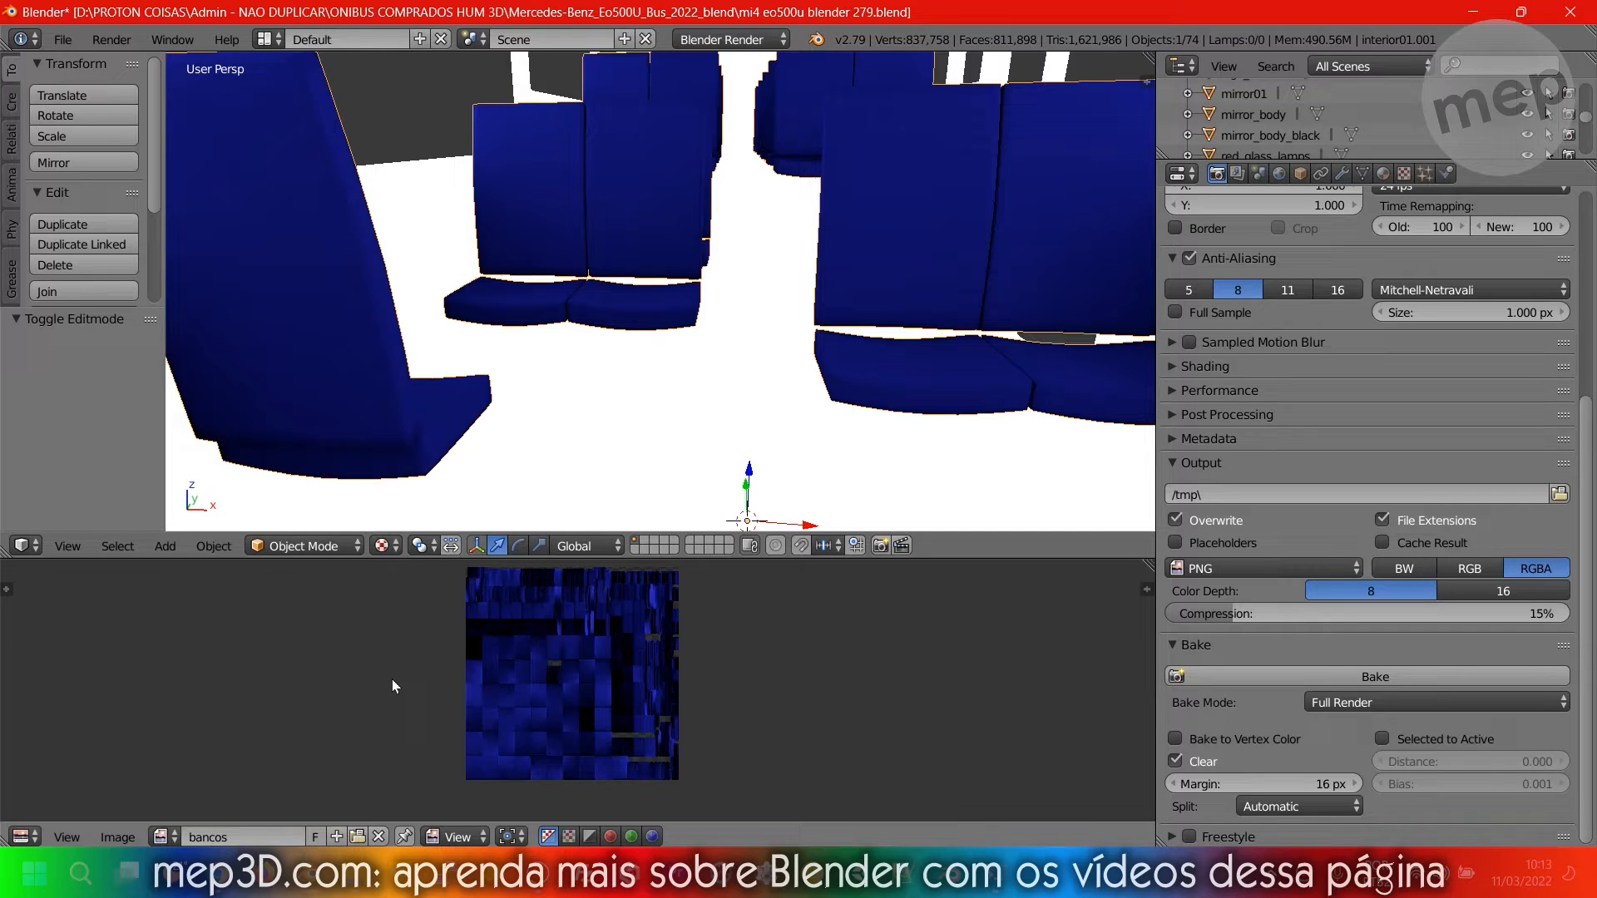
{"action": "middle_click_drag", "start_coordinate": [578, 684], "coordinate": [578, 696]}
{"action": "scroll", "coordinate": [366, 714], "scroll_direction": "up", "scroll_amount": 1}
{"action": "scroll", "coordinate": [511, 716], "scroll_direction": "down", "scroll_amount": 1}
{"action": "middle_click_drag", "start_coordinate": [657, 358], "coordinate": [418, 88]}
{"action": "key", "text": "a"}
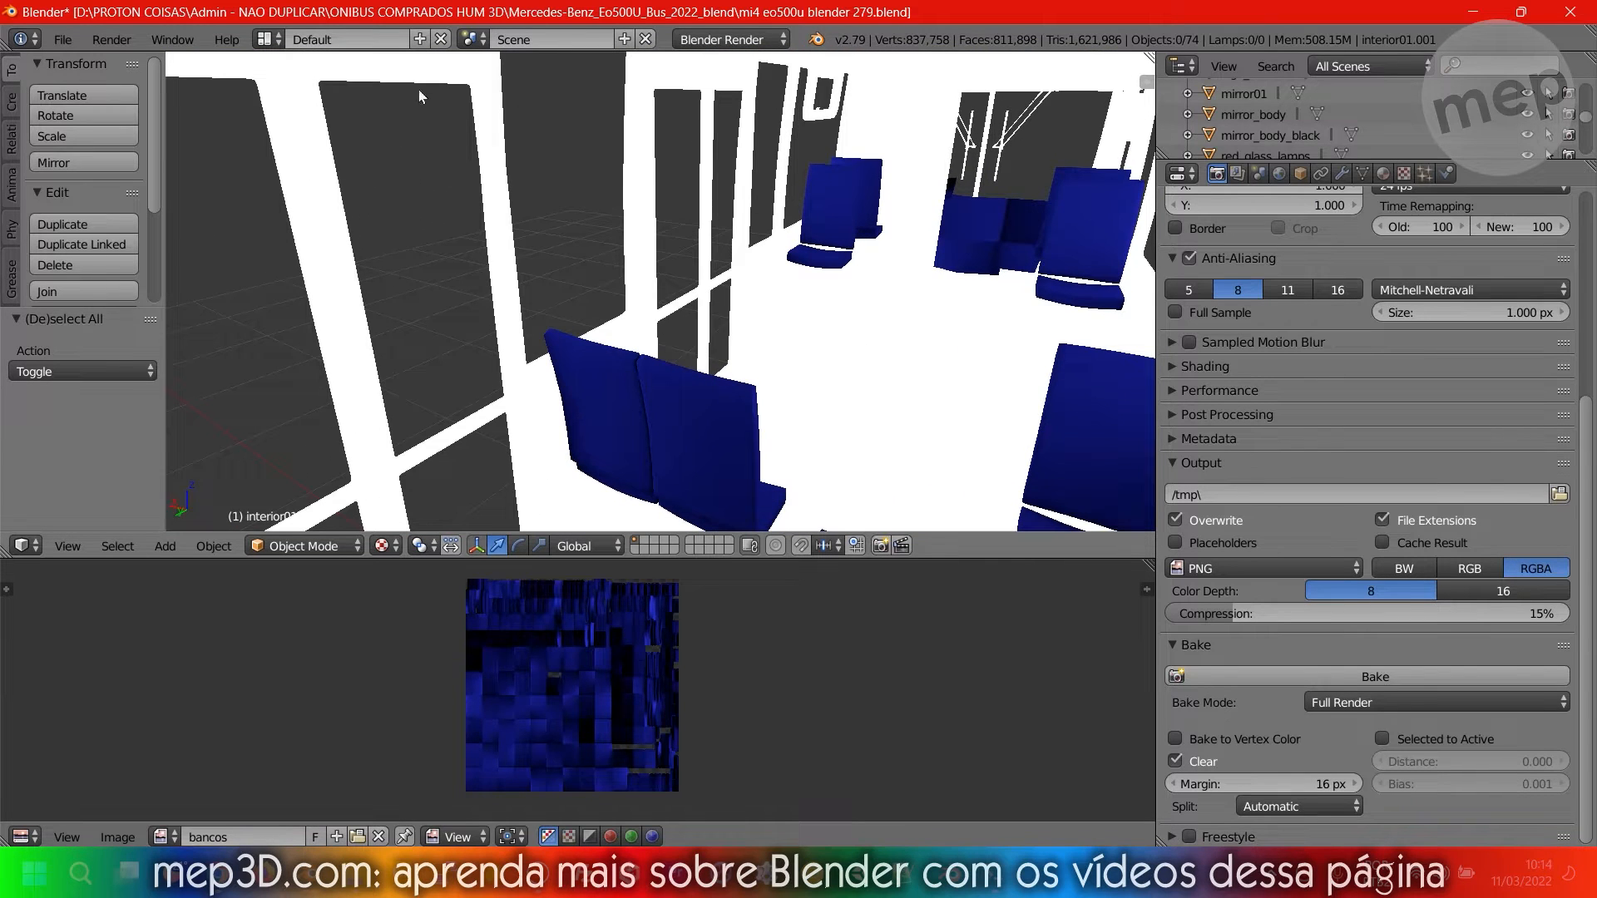
{"action": "right_click", "coordinate": [320, 147]}
{"action": "middle_click_drag", "start_coordinate": [819, 399], "coordinate": [756, 344]}
{"action": "key", "text": "Tab"}
{"action": "key", "text": "a"}
{"action": "key", "text": "a"}
{"action": "key", "text": "a"}
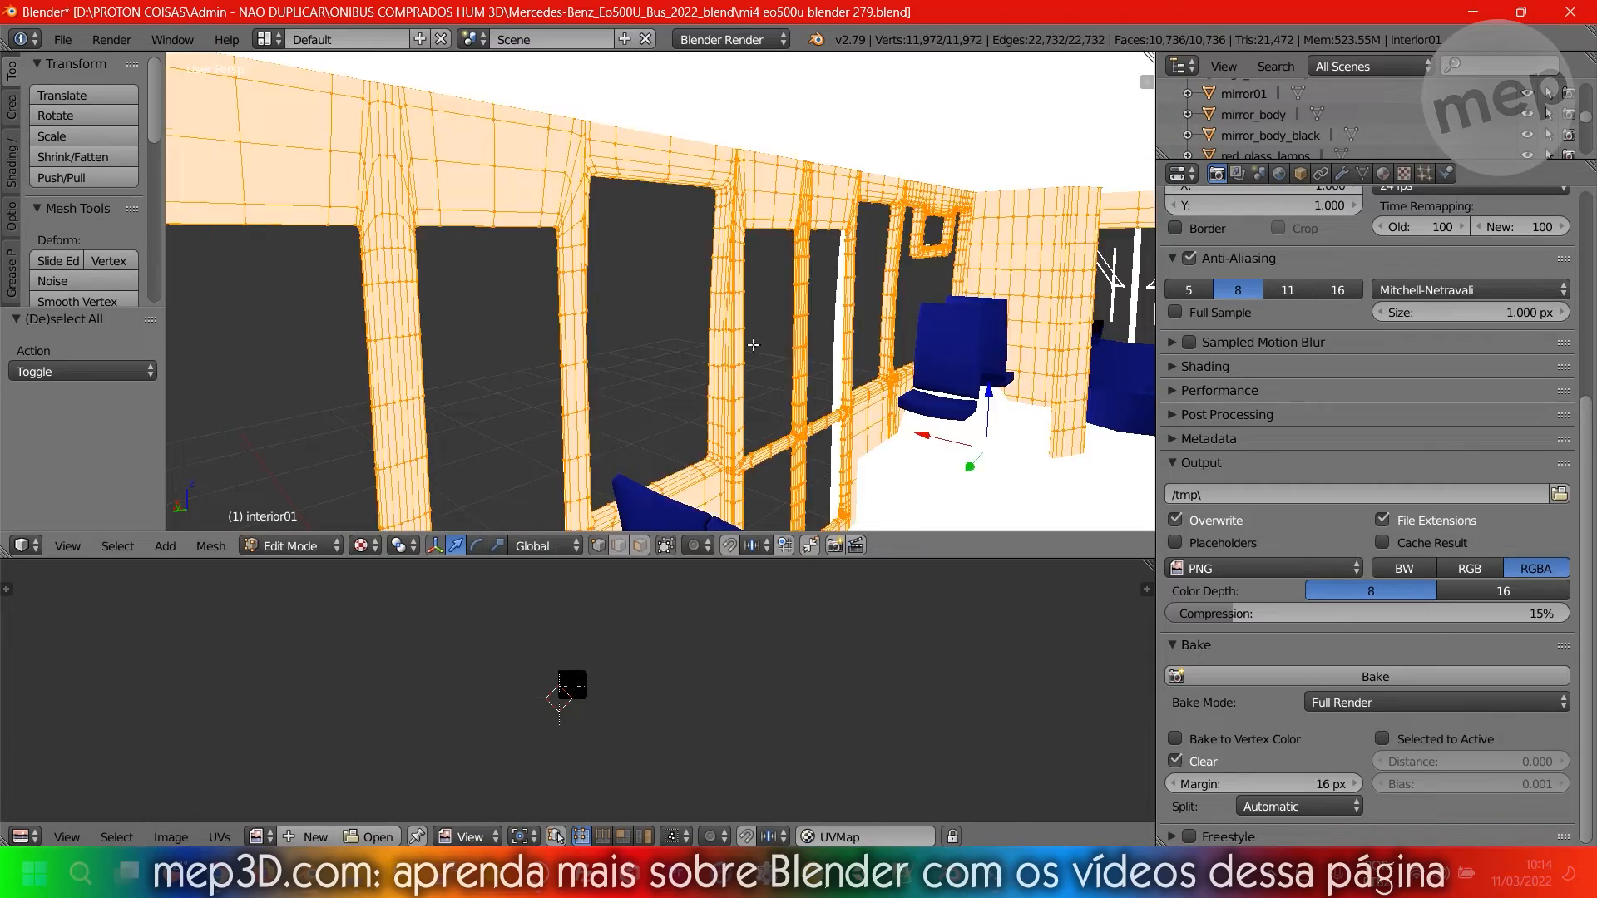
Create a new blank 2048 × 2048 px image named lateral for the side walls.
{"action": "scroll", "coordinate": [752, 349], "scroll_direction": "down", "scroll_amount": 6}
{"action": "scroll", "coordinate": [731, 285], "scroll_direction": "up", "scroll_amount": 8}
{"action": "middle_click_drag", "start_coordinate": [752, 369], "coordinate": [690, 366], "text": "shift"}
{"action": "scroll", "coordinate": [512, 690], "scroll_direction": "up", "scroll_amount": 8}
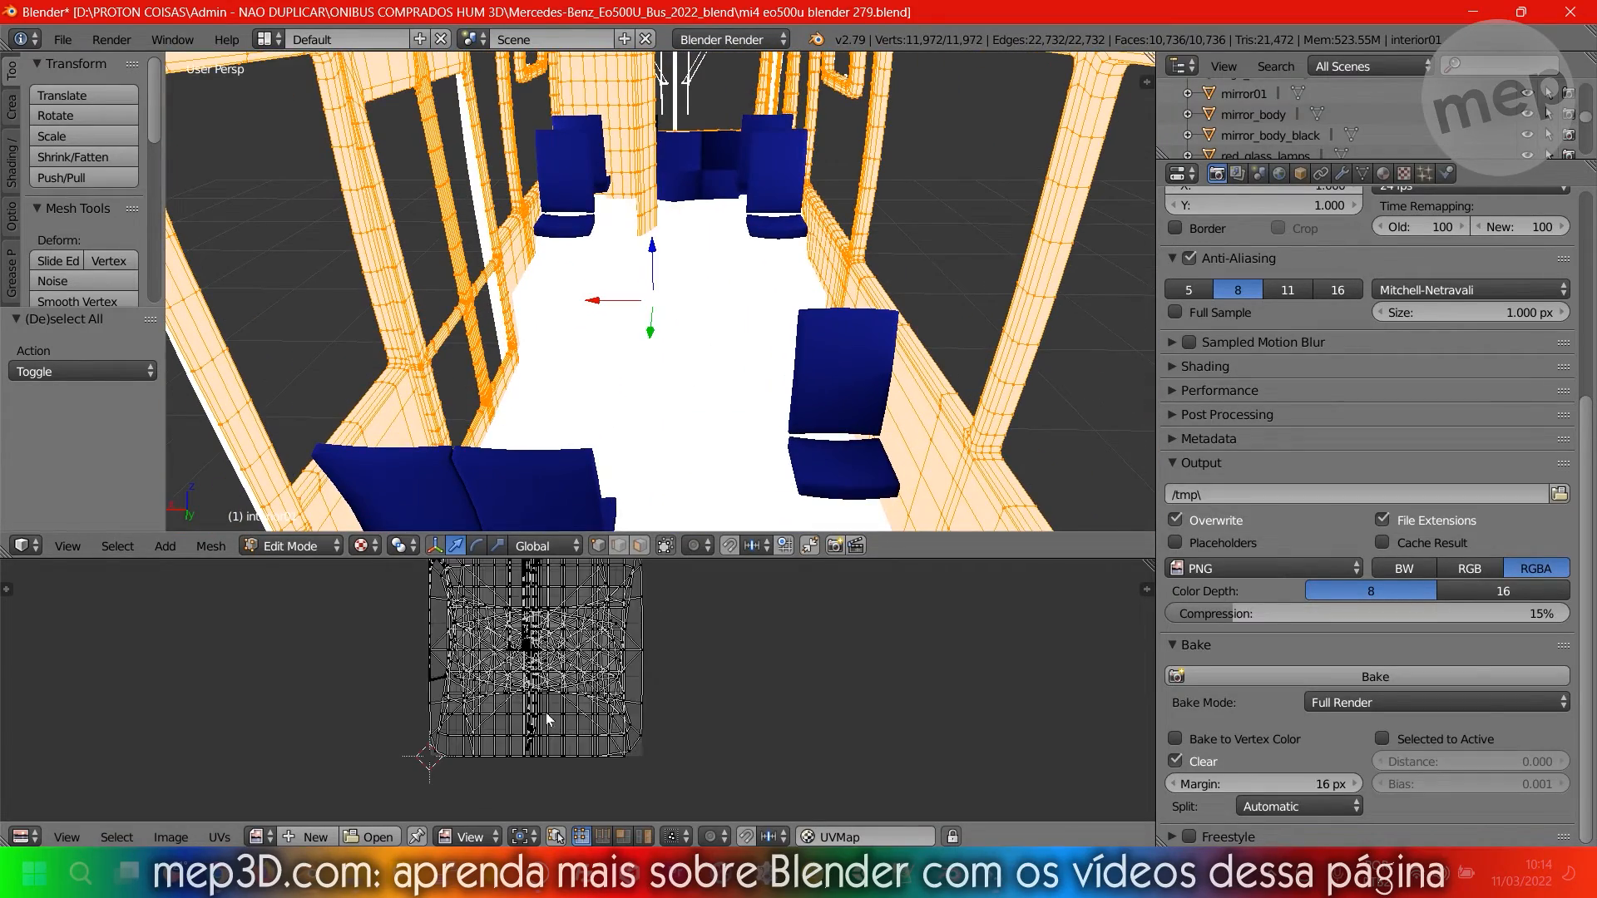
{"action": "middle_click_drag", "start_coordinate": [427, 699], "coordinate": [388, 723]}
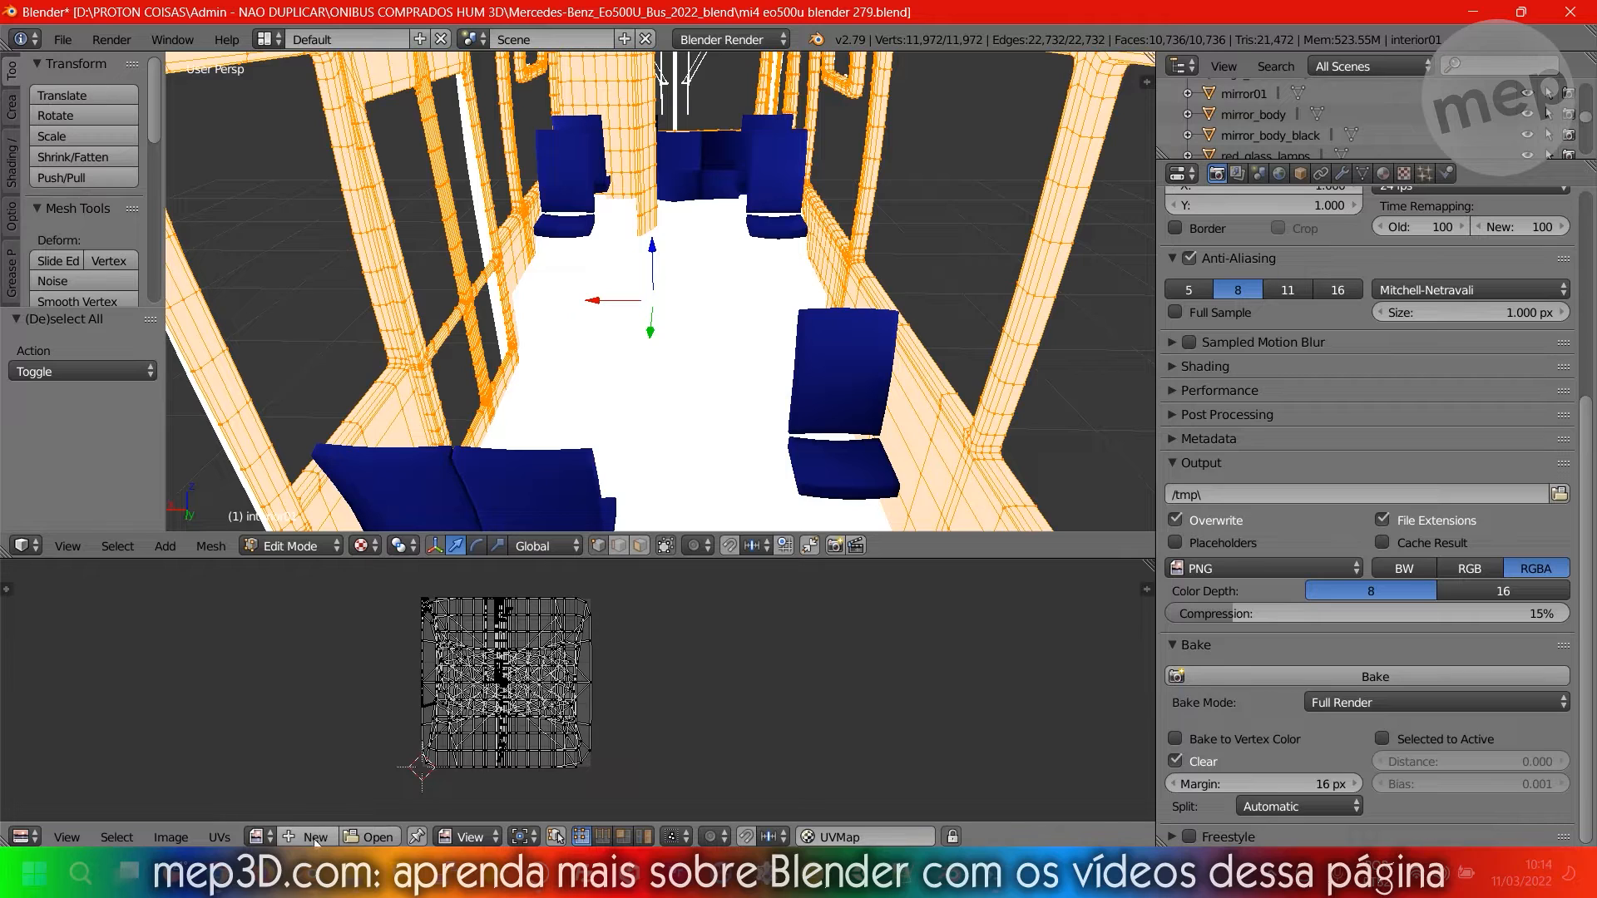
{"action": "left_click", "coordinate": [312, 836]}
{"action": "left_click", "coordinate": [366, 666]}
{"action": "type", "text": "latera"}
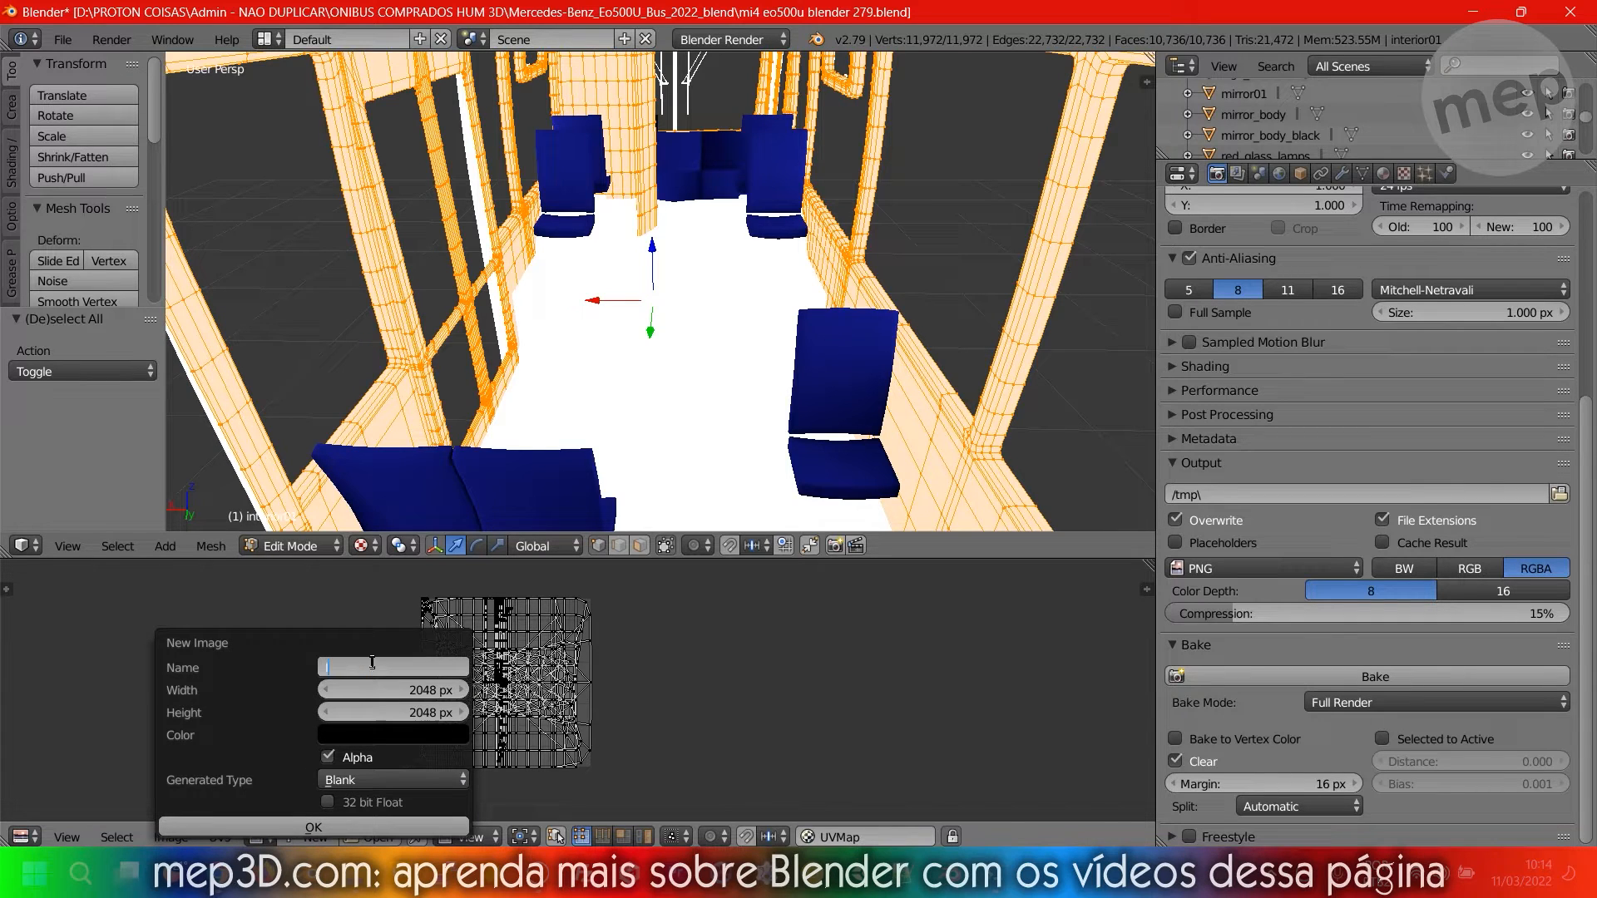
{"action": "type", "text": "l"}
{"action": "key", "text": "Return"}
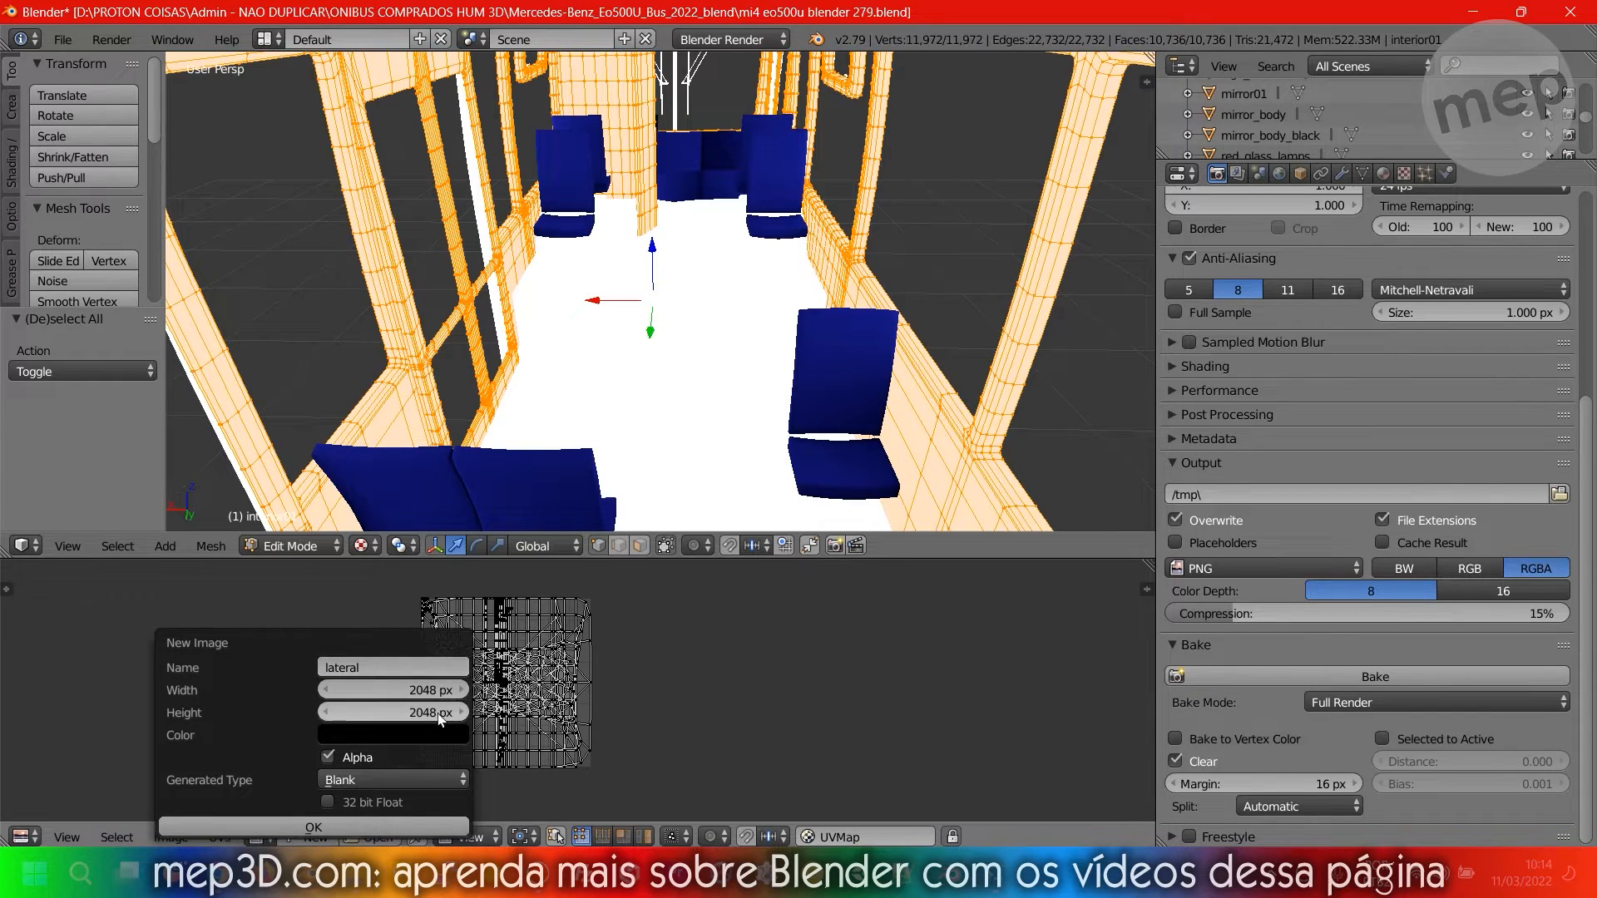
{"action": "left_click", "coordinate": [314, 826]}
Unwrap the side walls with Smart UV Project using Angle Limit 66 and Island Margin 0.90.
{"action": "scroll", "coordinate": [573, 690], "scroll_direction": "down", "scroll_amount": 4}
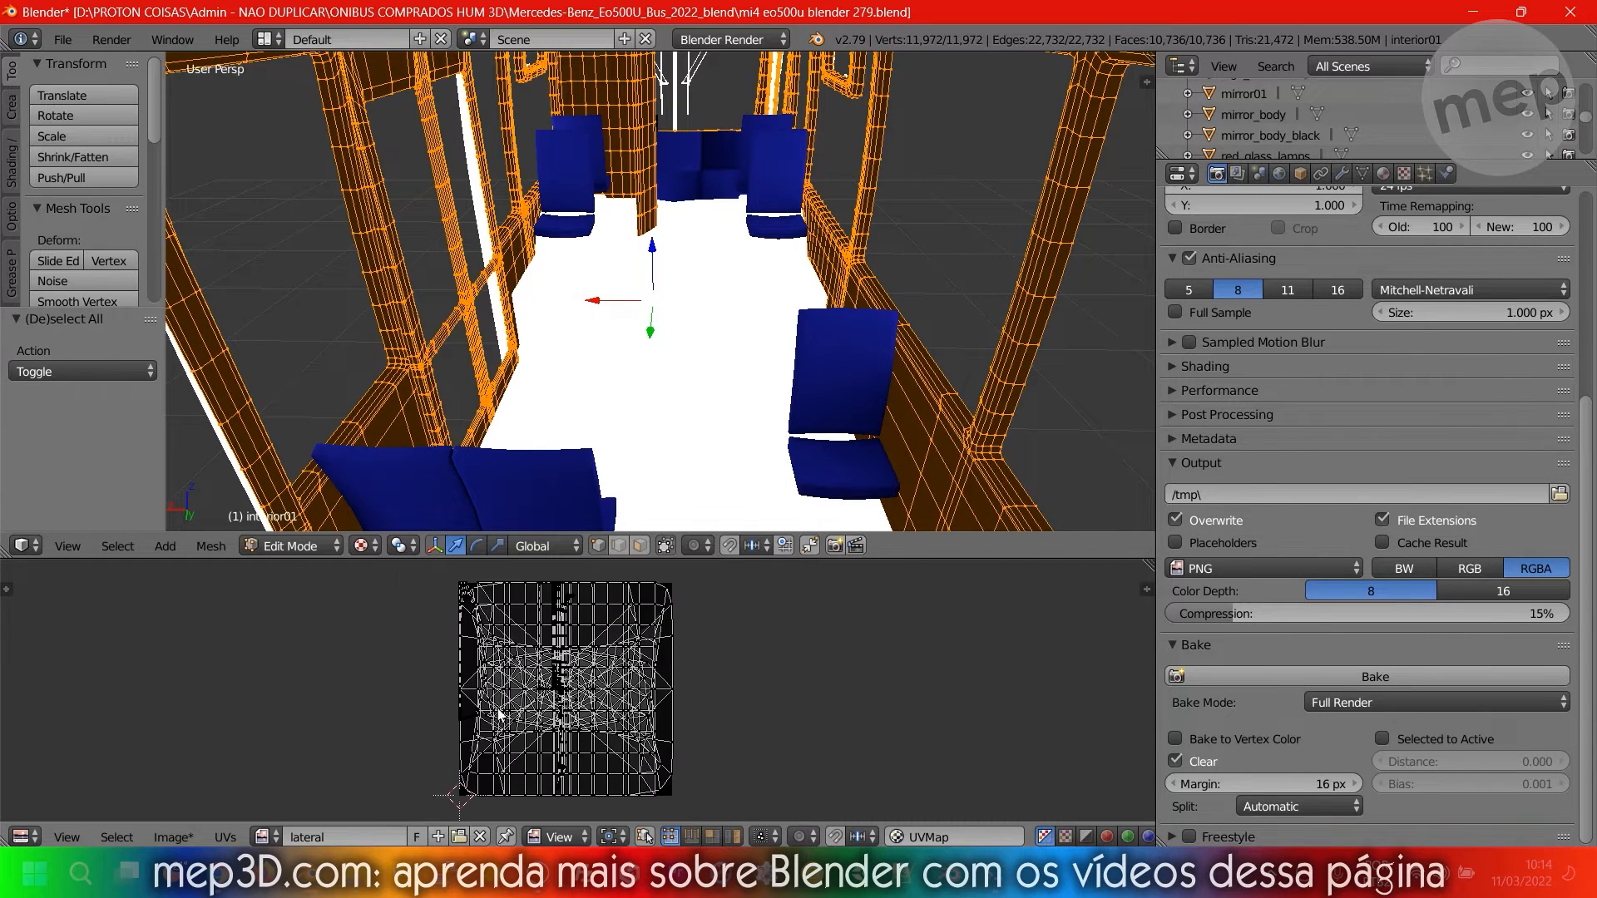
{"action": "scroll", "coordinate": [653, 286], "scroll_direction": "up", "scroll_amount": 1}
{"action": "key", "text": "u"}
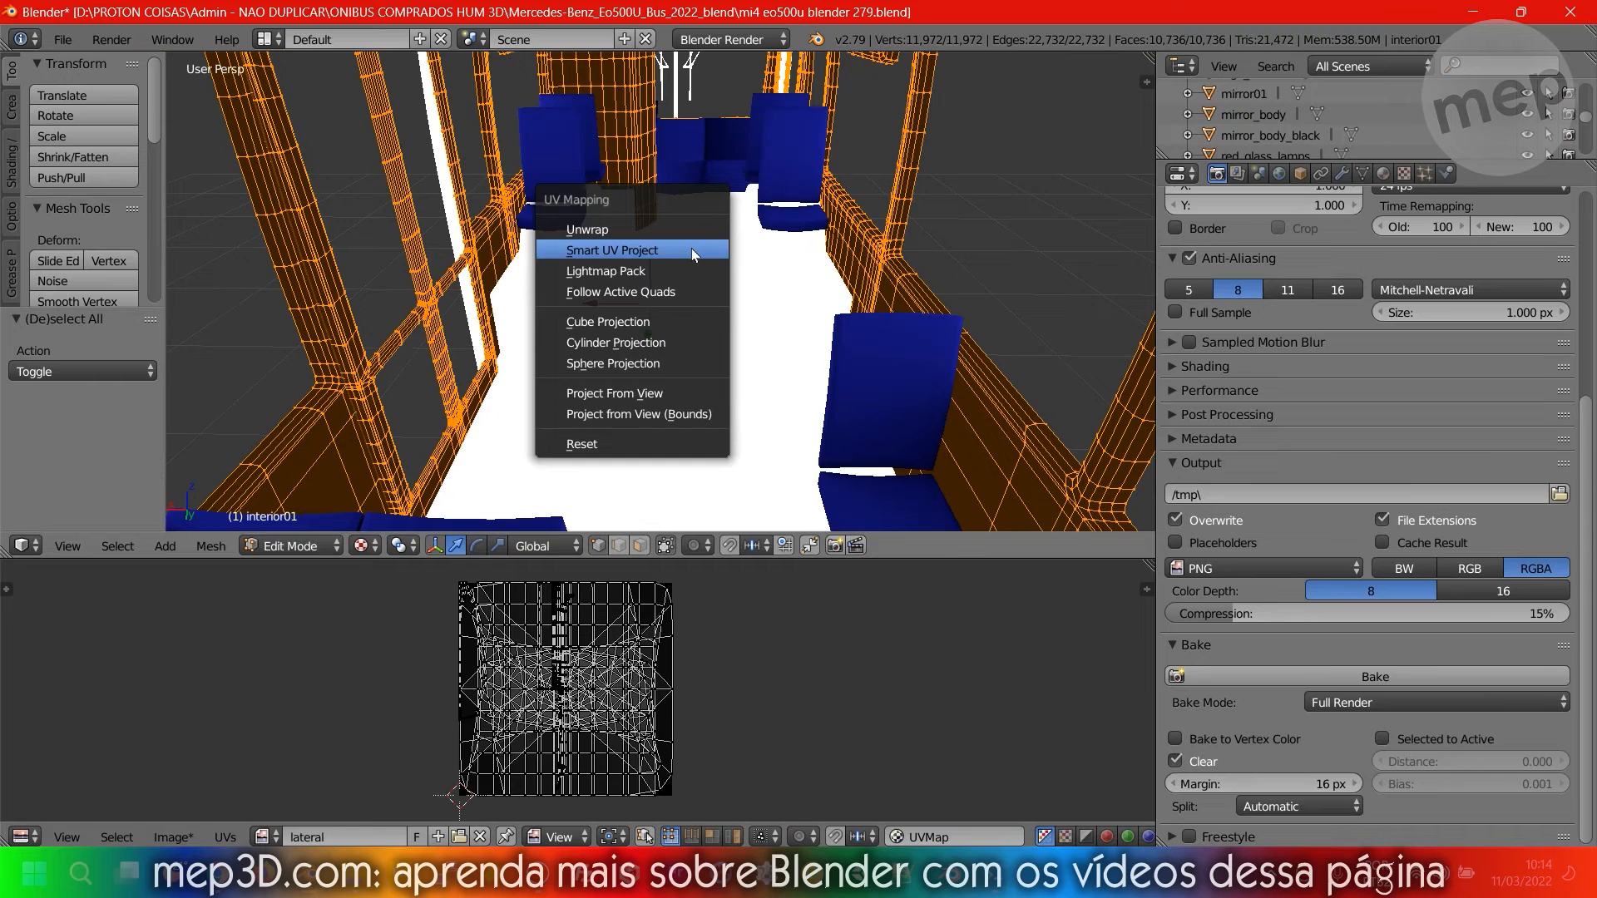
{"action": "left_click", "coordinate": [657, 251]}
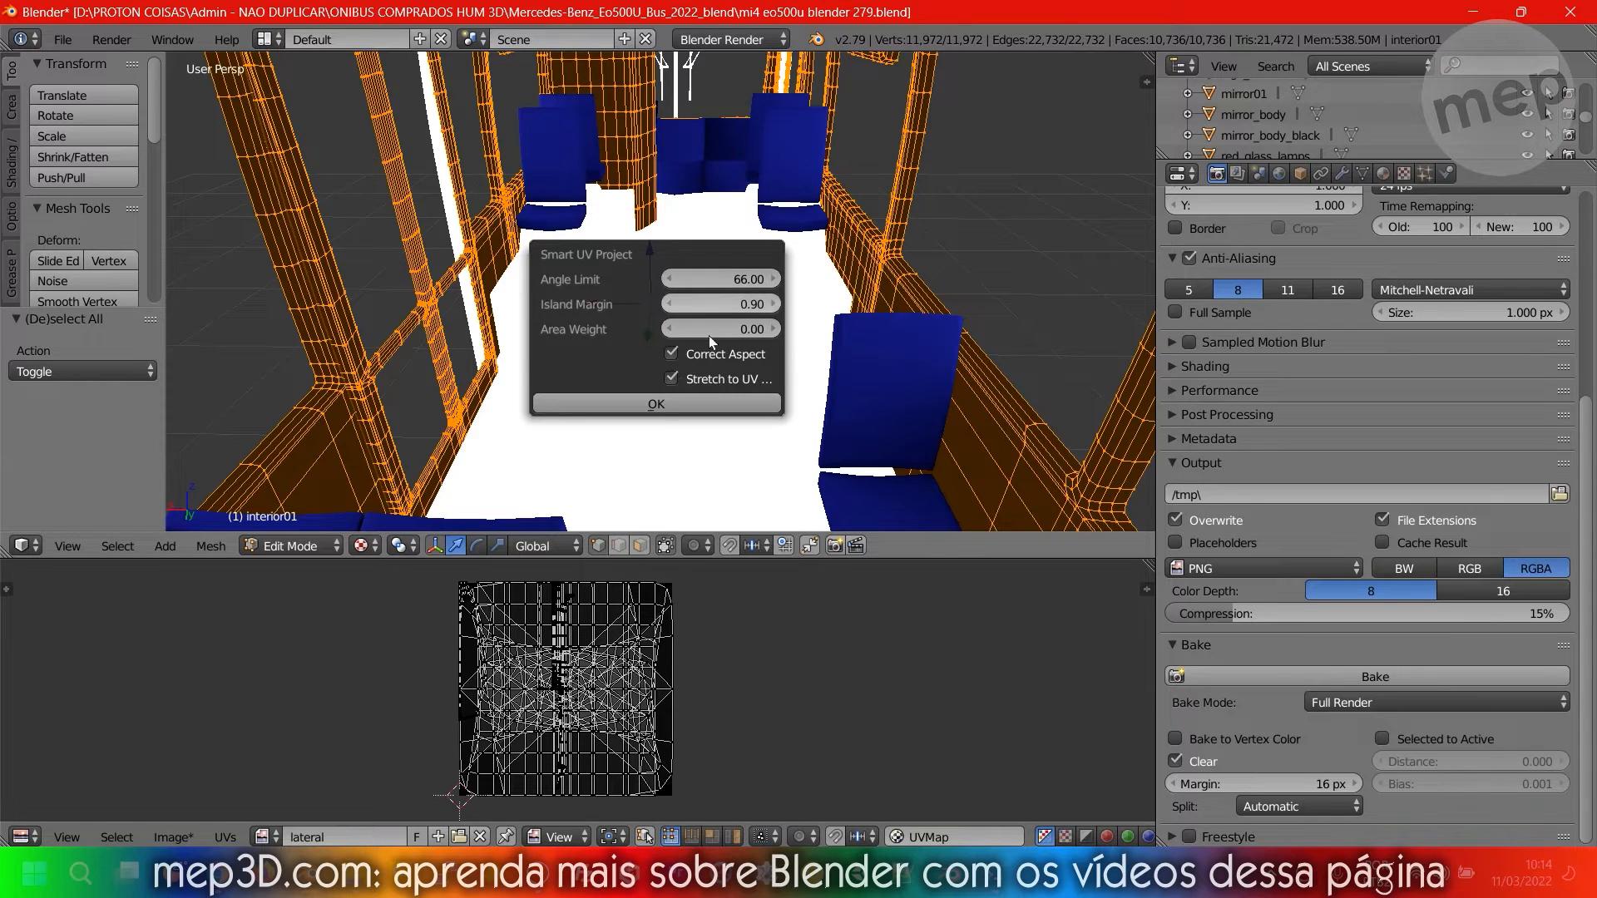
{"action": "left_click", "coordinate": [656, 404]}
Examine the side walls' new UV layout up close and select all of its UVs.
{"action": "scroll", "coordinate": [568, 755], "scroll_direction": "up", "scroll_amount": 4}
{"action": "scroll", "coordinate": [210, 701], "scroll_direction": "up", "scroll_amount": 5}
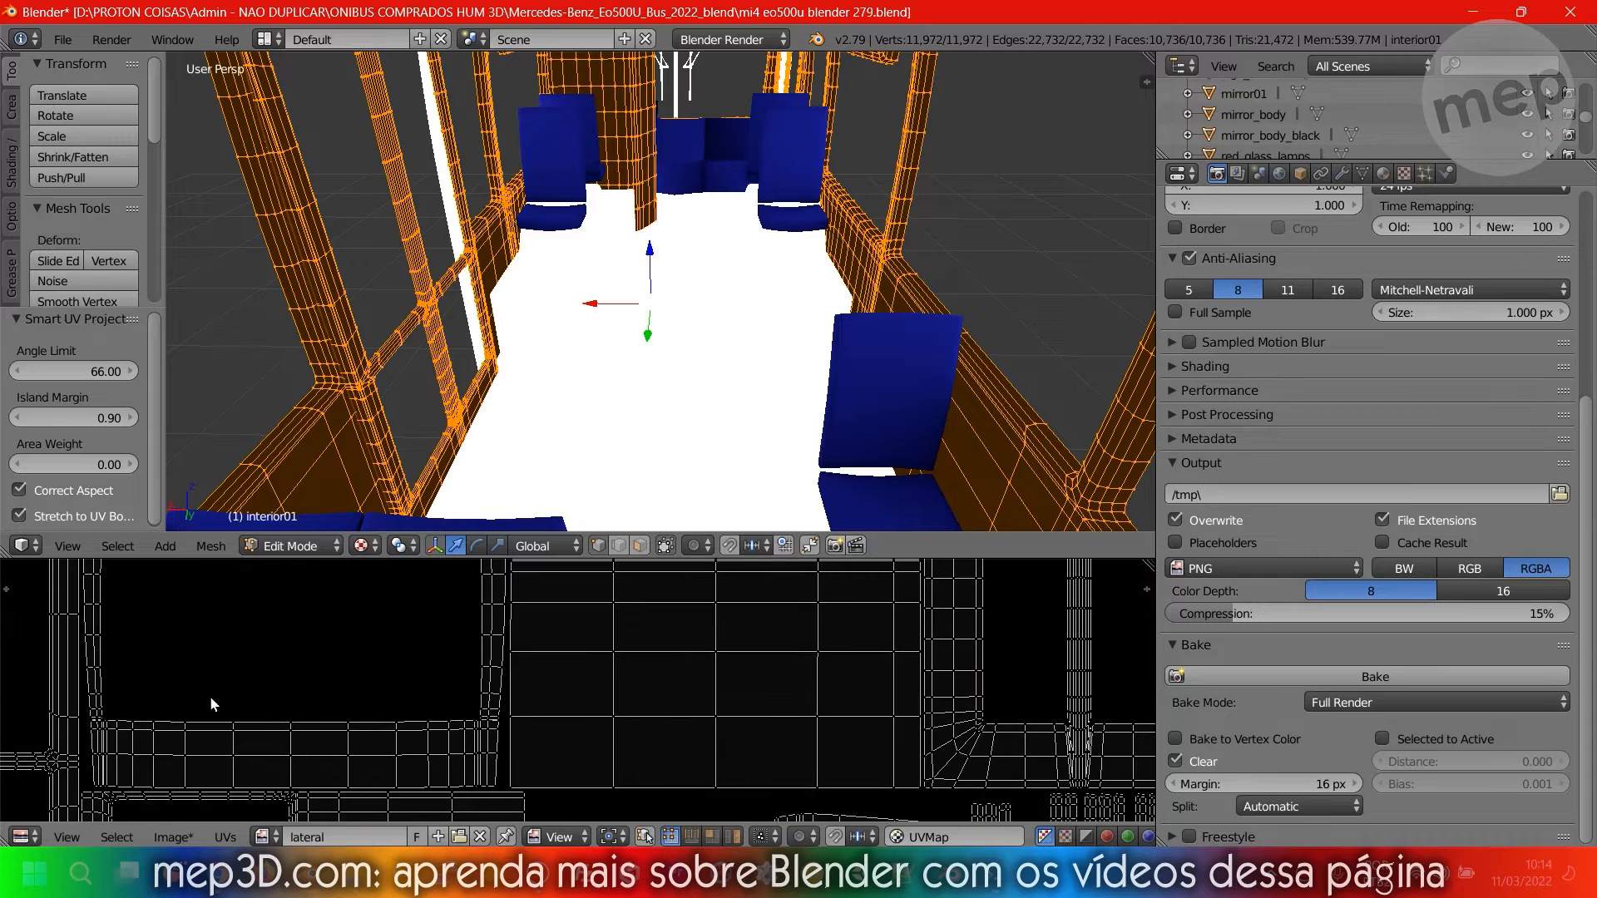
{"action": "key", "text": "a"}
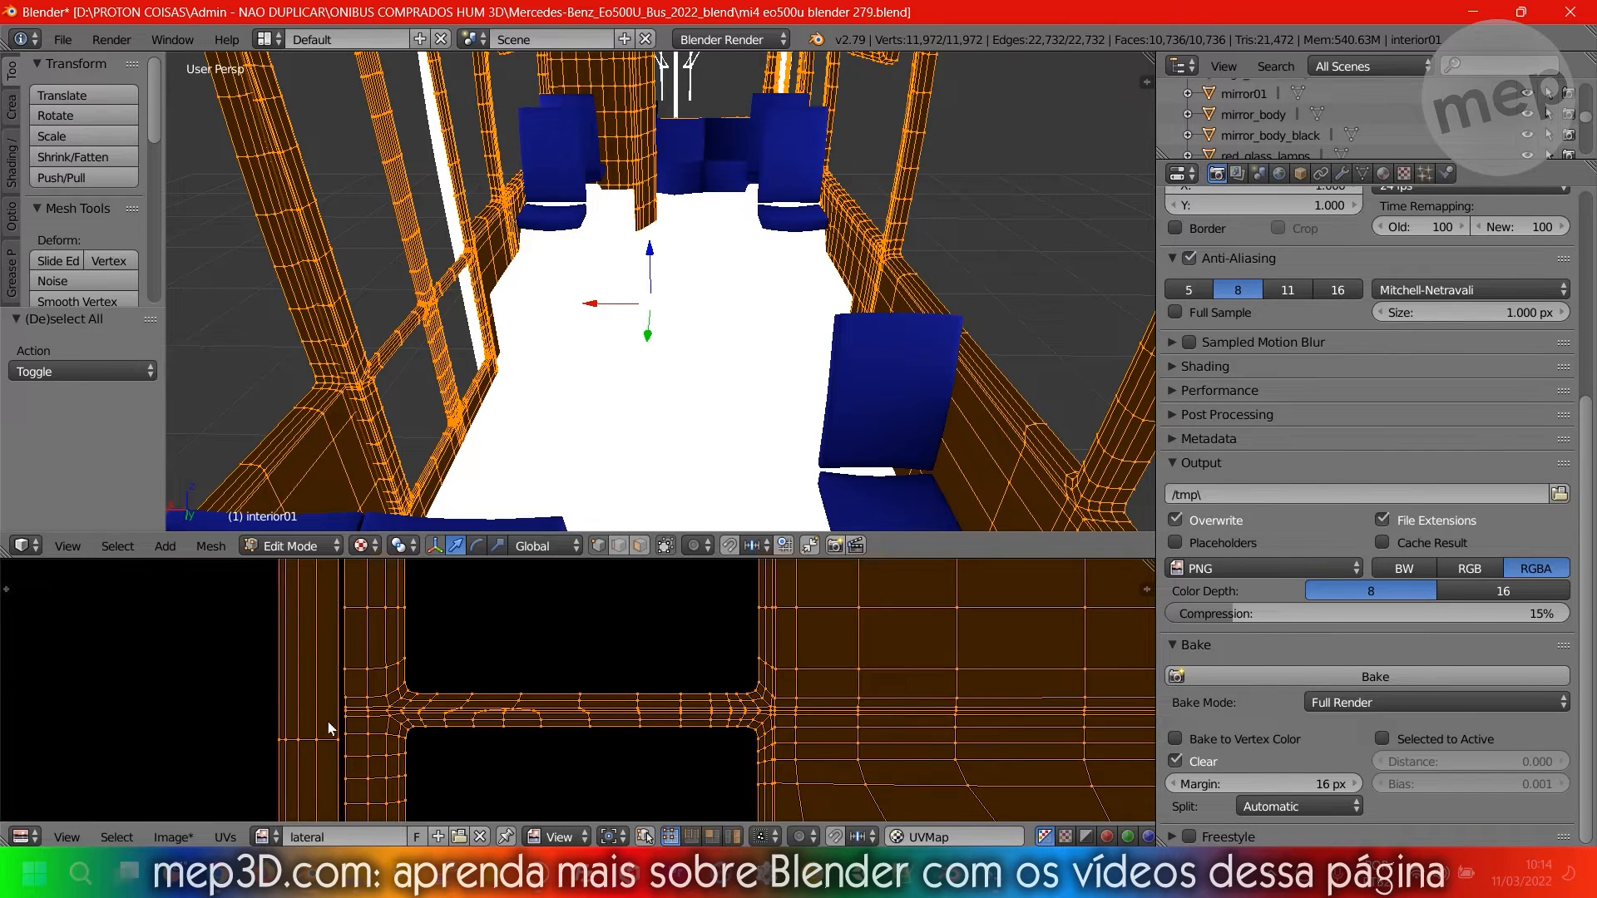
Unwrap the whole interior mesh with Smart UV Project using an island margin of 1.00.
{"action": "scroll", "coordinate": [327, 722], "scroll_direction": "down", "scroll_amount": 2}
{"action": "scroll", "coordinate": [248, 720], "scroll_direction": "down", "scroll_amount": 1}
{"action": "scroll", "coordinate": [247, 720], "scroll_direction": "down", "scroll_amount": 8}
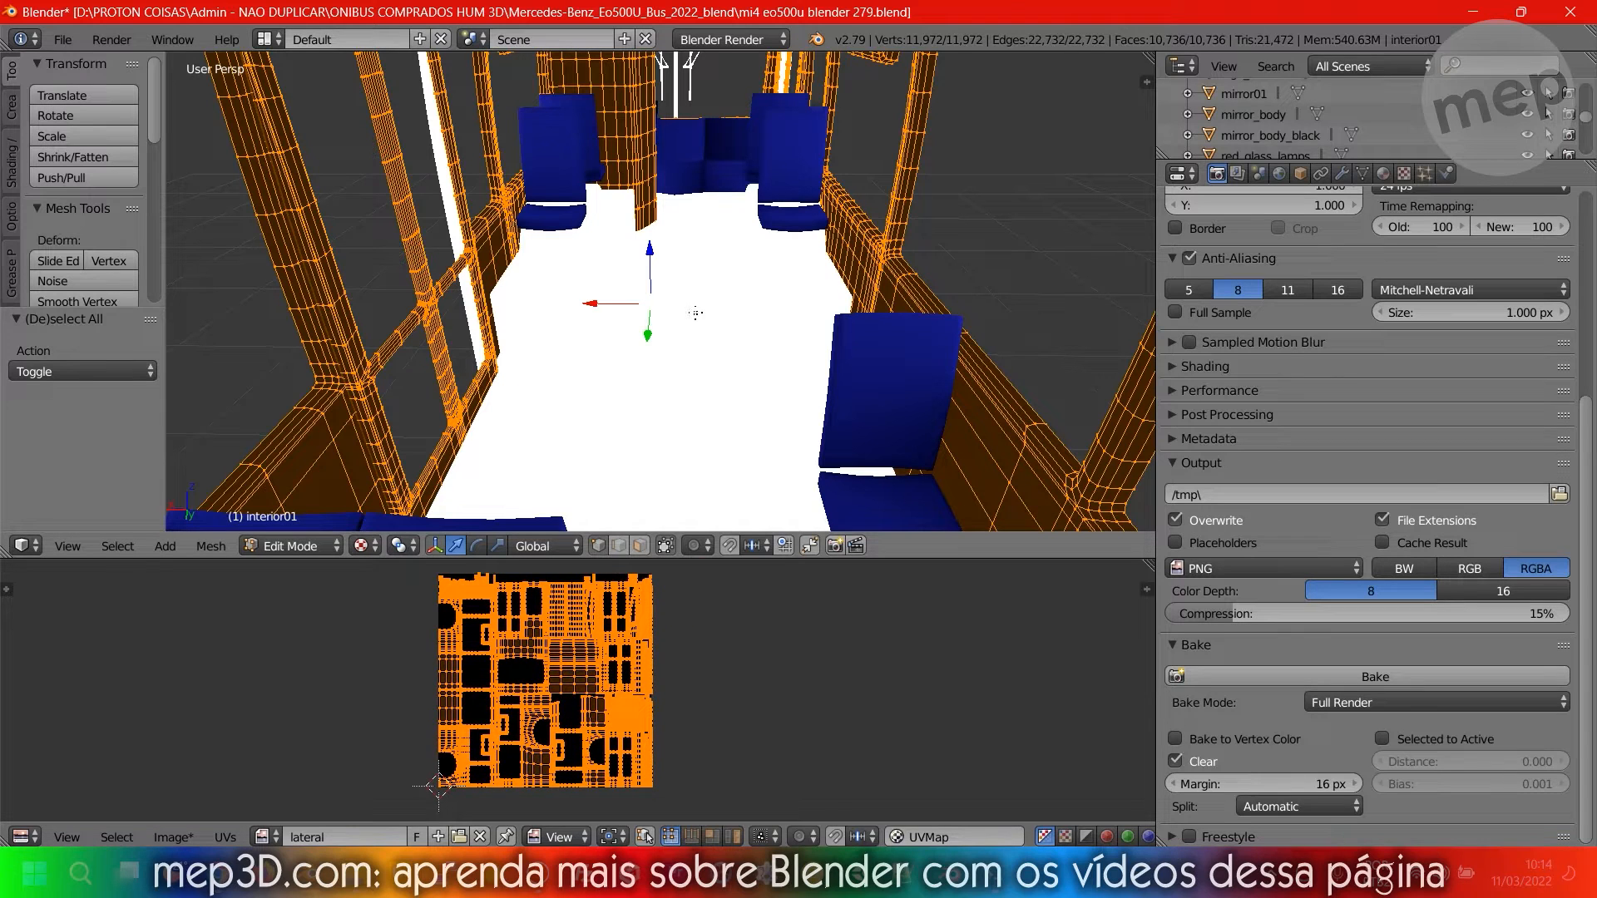
{"action": "key", "text": "u"}
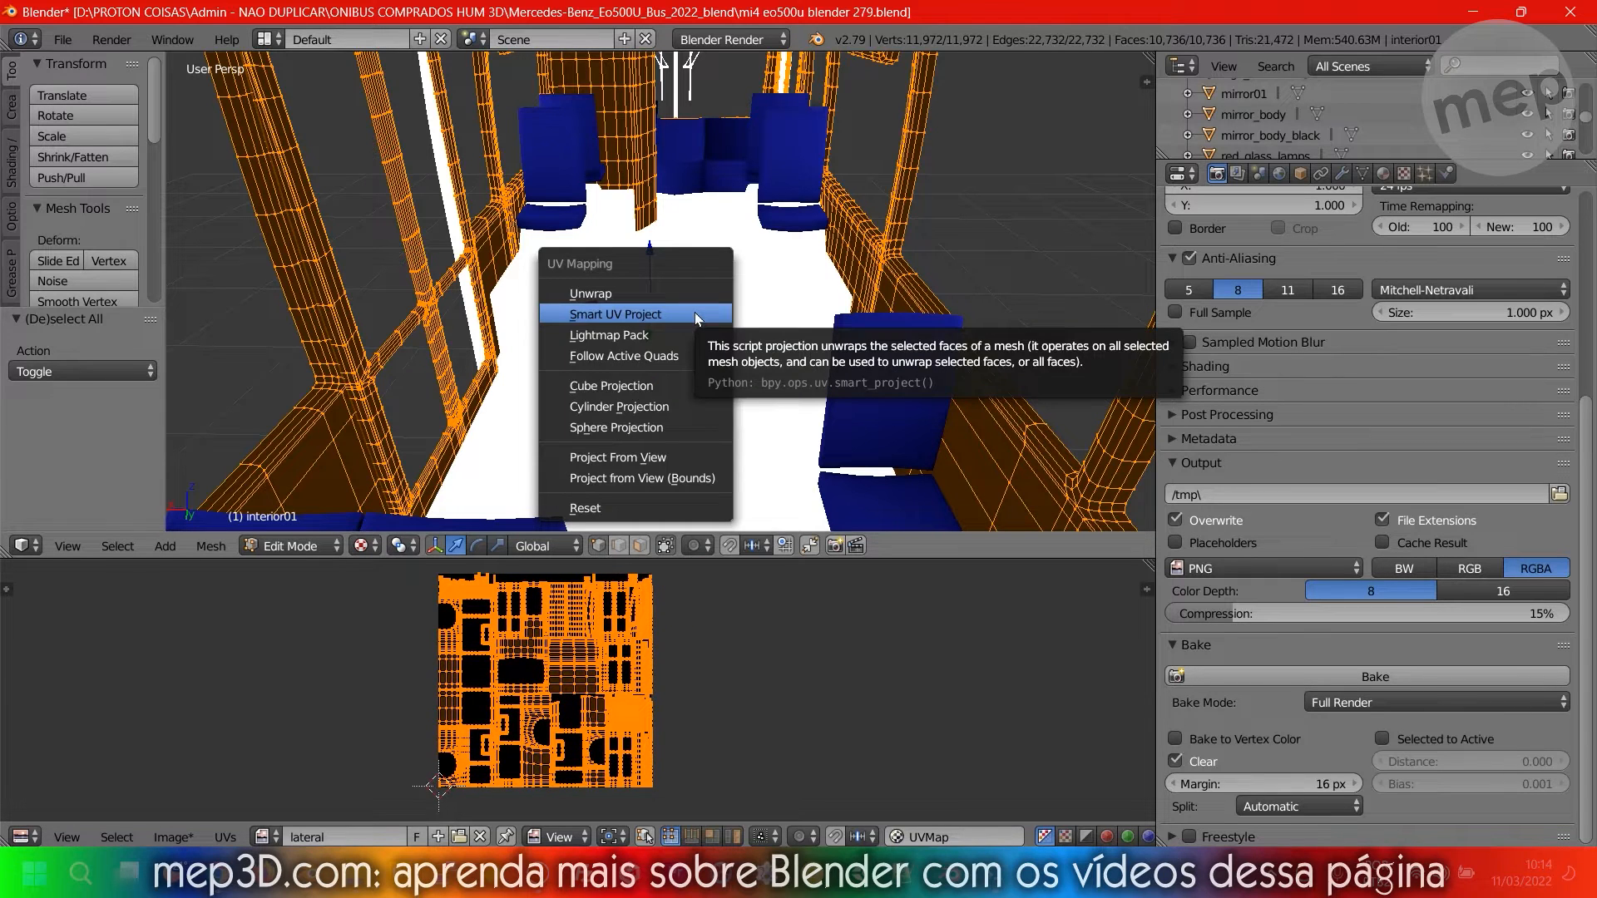
{"action": "left_click", "coordinate": [696, 313]}
{"action": "left_click", "coordinate": [771, 364]}
{"action": "type", "text": "1"}
{"action": "key", "text": "Return"}
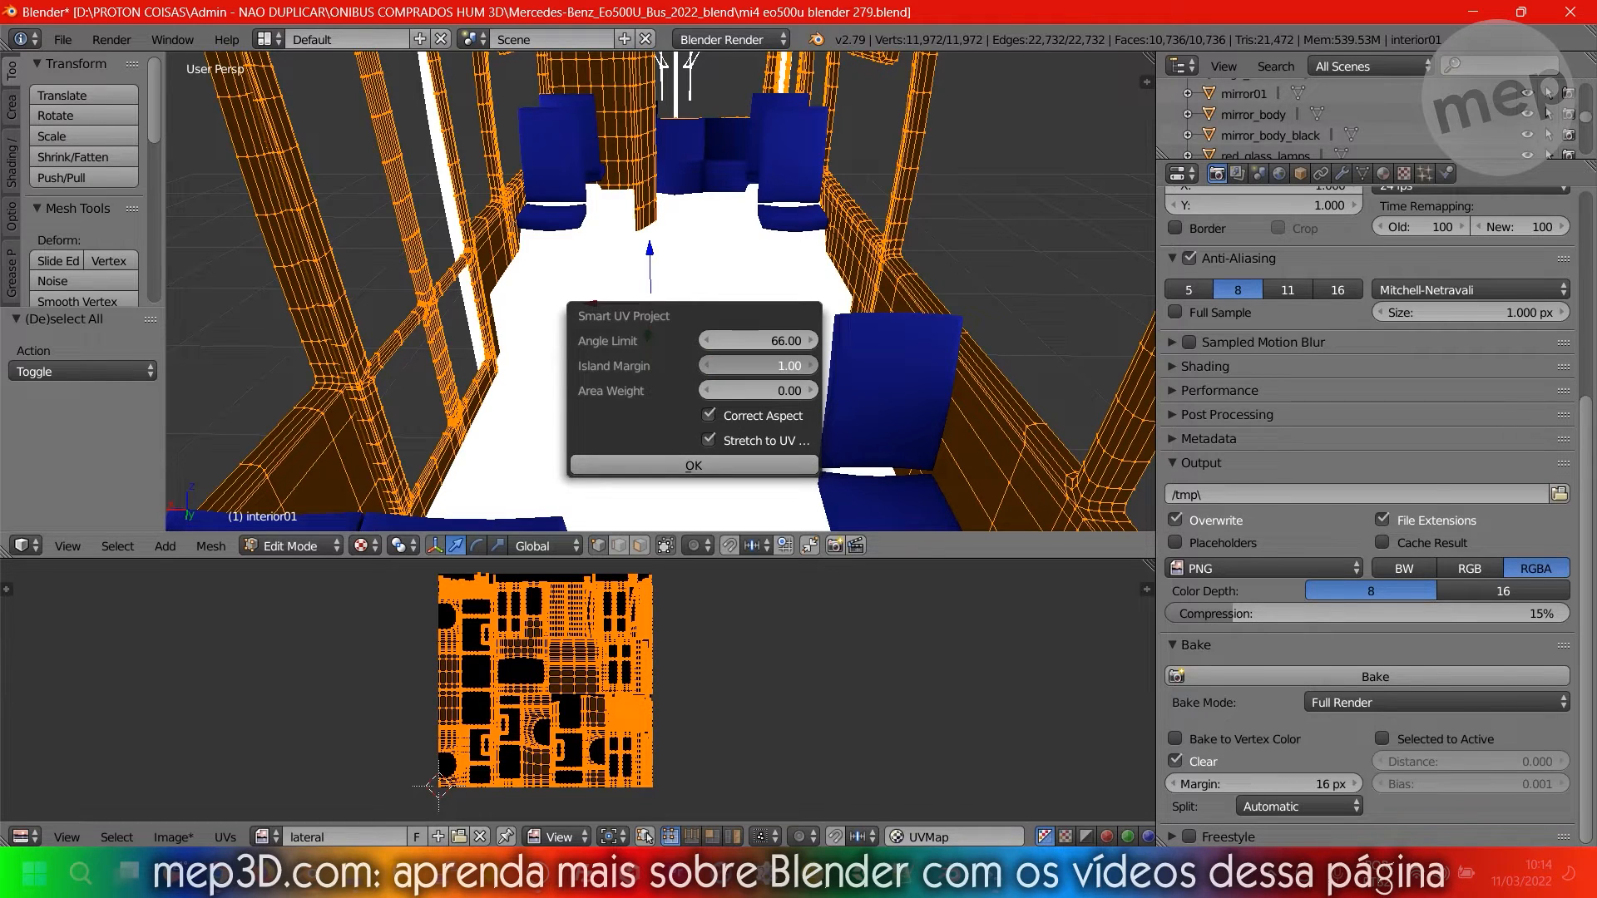
{"action": "left_click", "coordinate": [702, 466]}
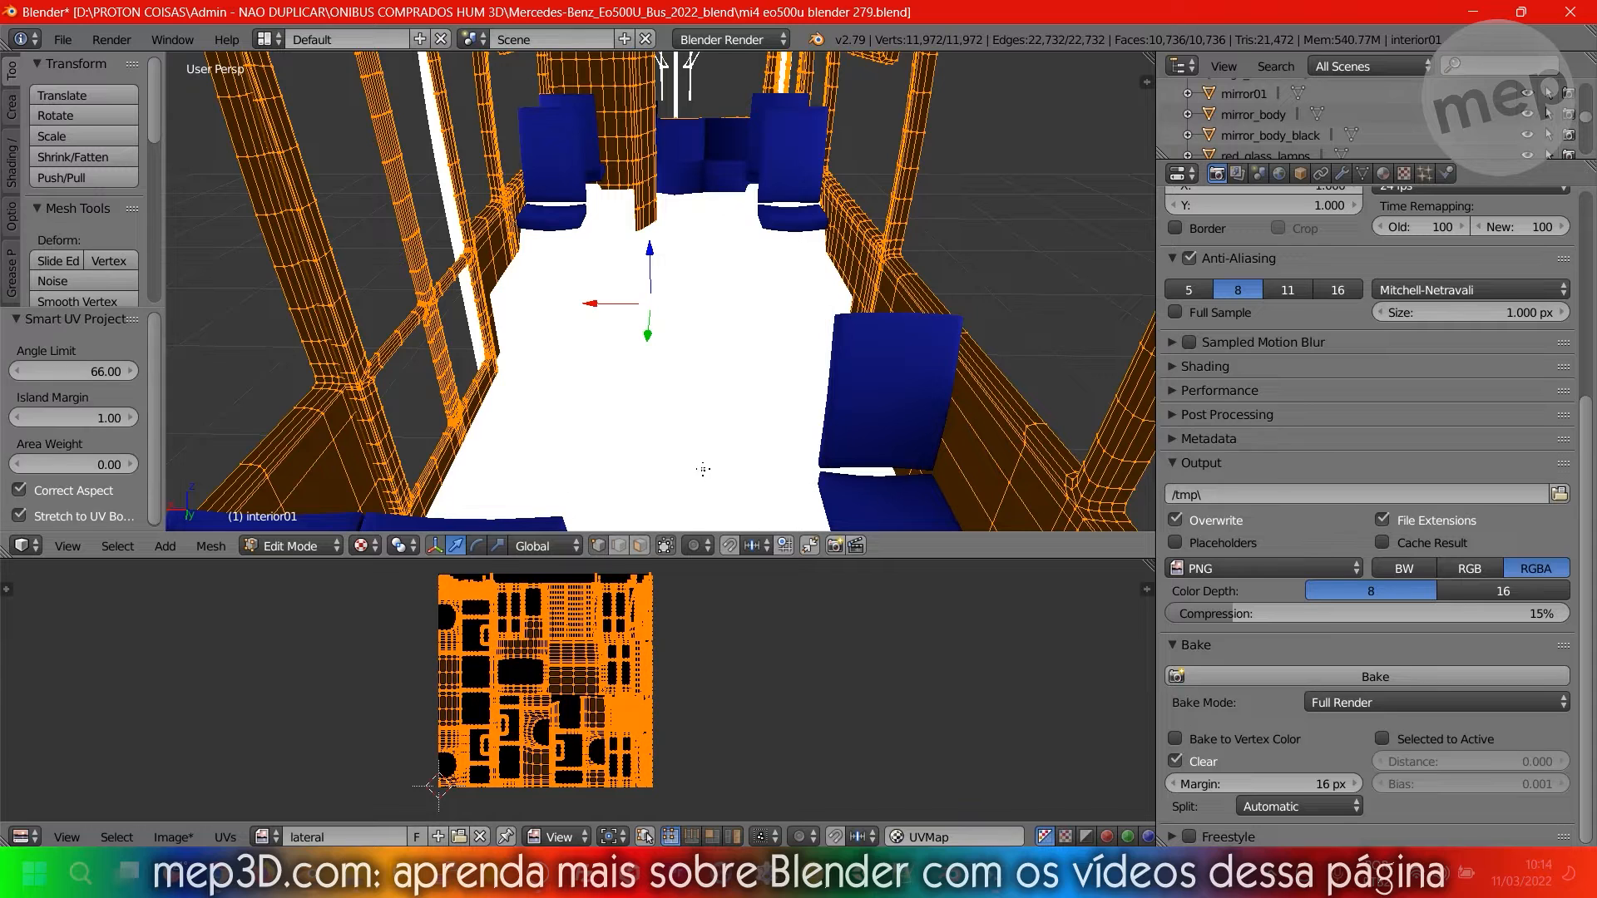
Try Smart UV Project again with the island margin at 1.00 and inspect the spacing between the UV islands.
{"action": "scroll", "coordinate": [235, 718], "scroll_direction": "up", "scroll_amount": 6}
{"action": "scroll", "coordinate": [236, 719], "scroll_direction": "down", "scroll_amount": 5}
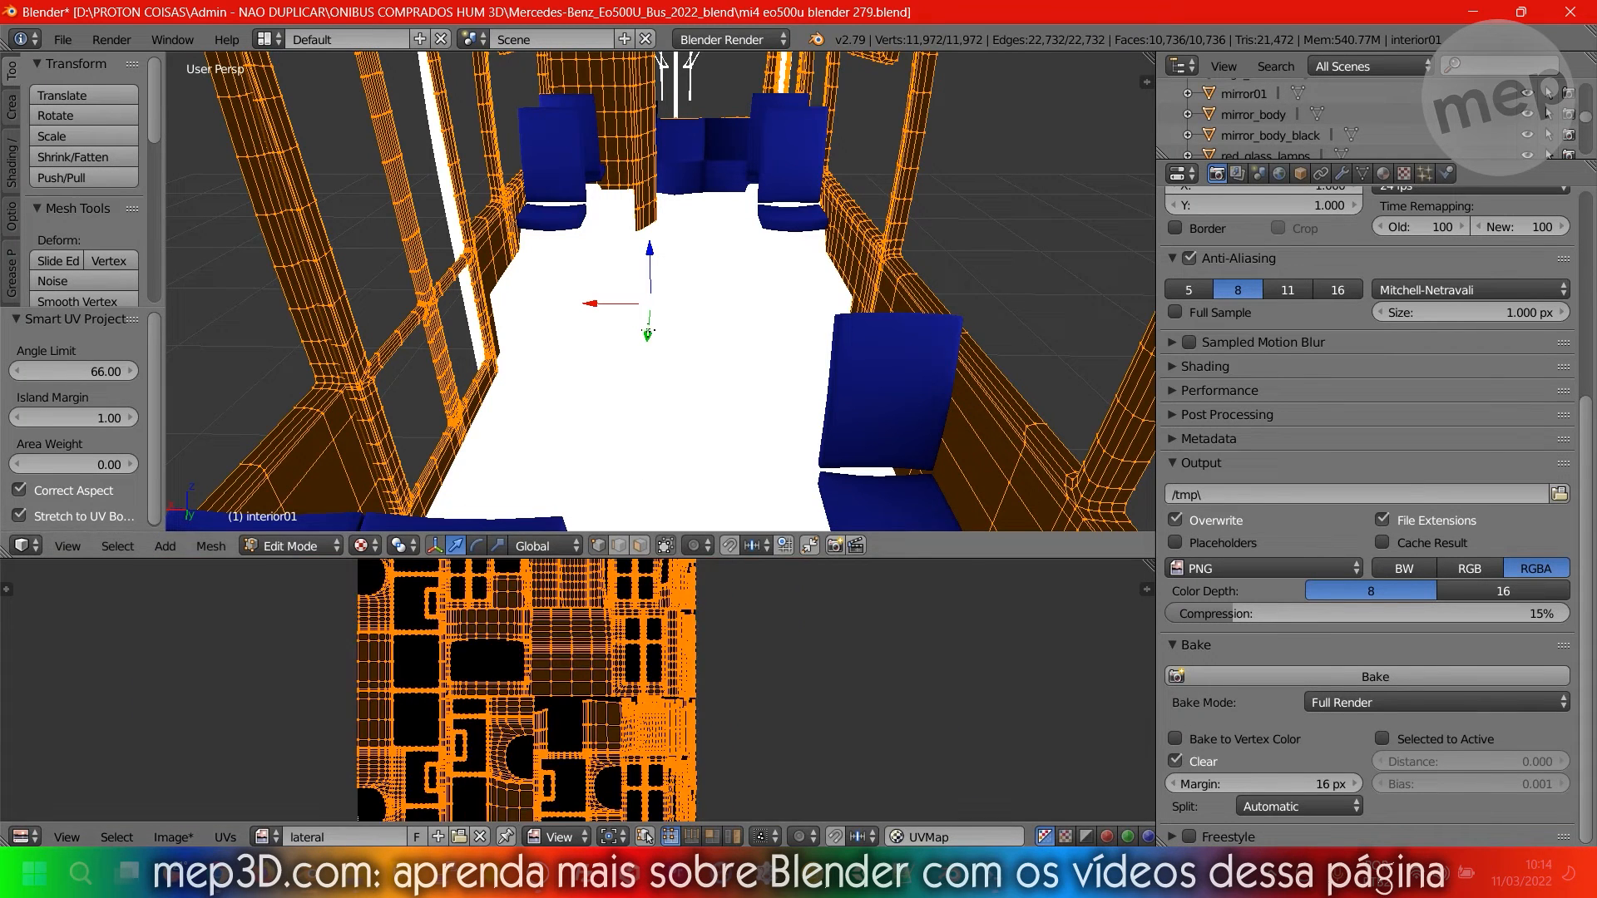
{"action": "key", "text": "u"}
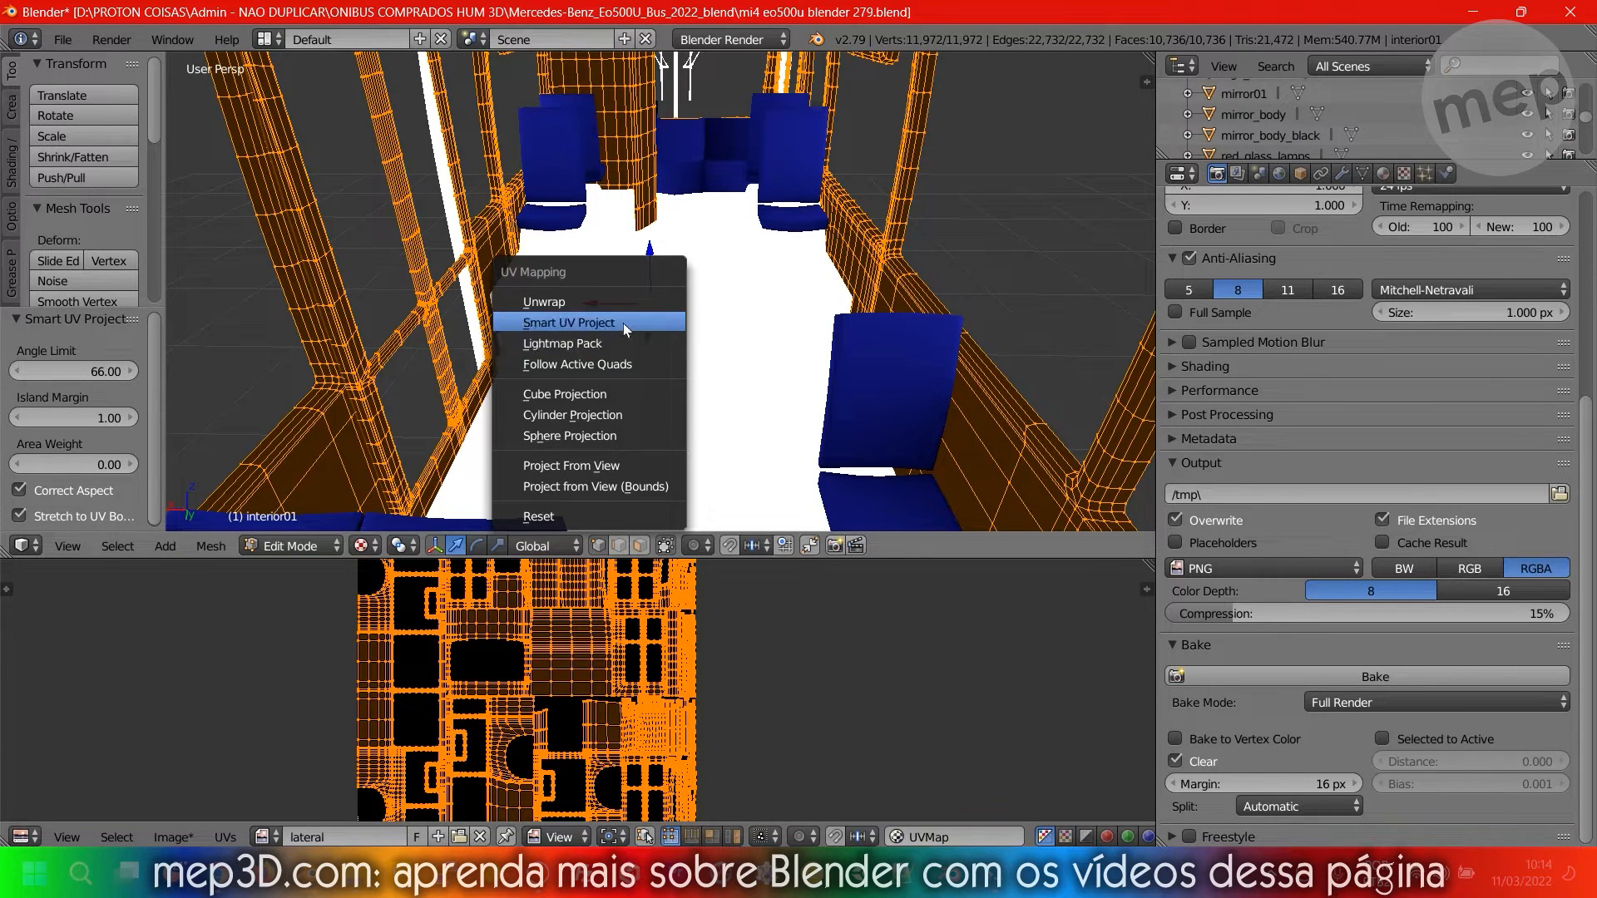
{"action": "left_click", "coordinate": [622, 323]}
{"action": "left_click", "coordinate": [707, 377]}
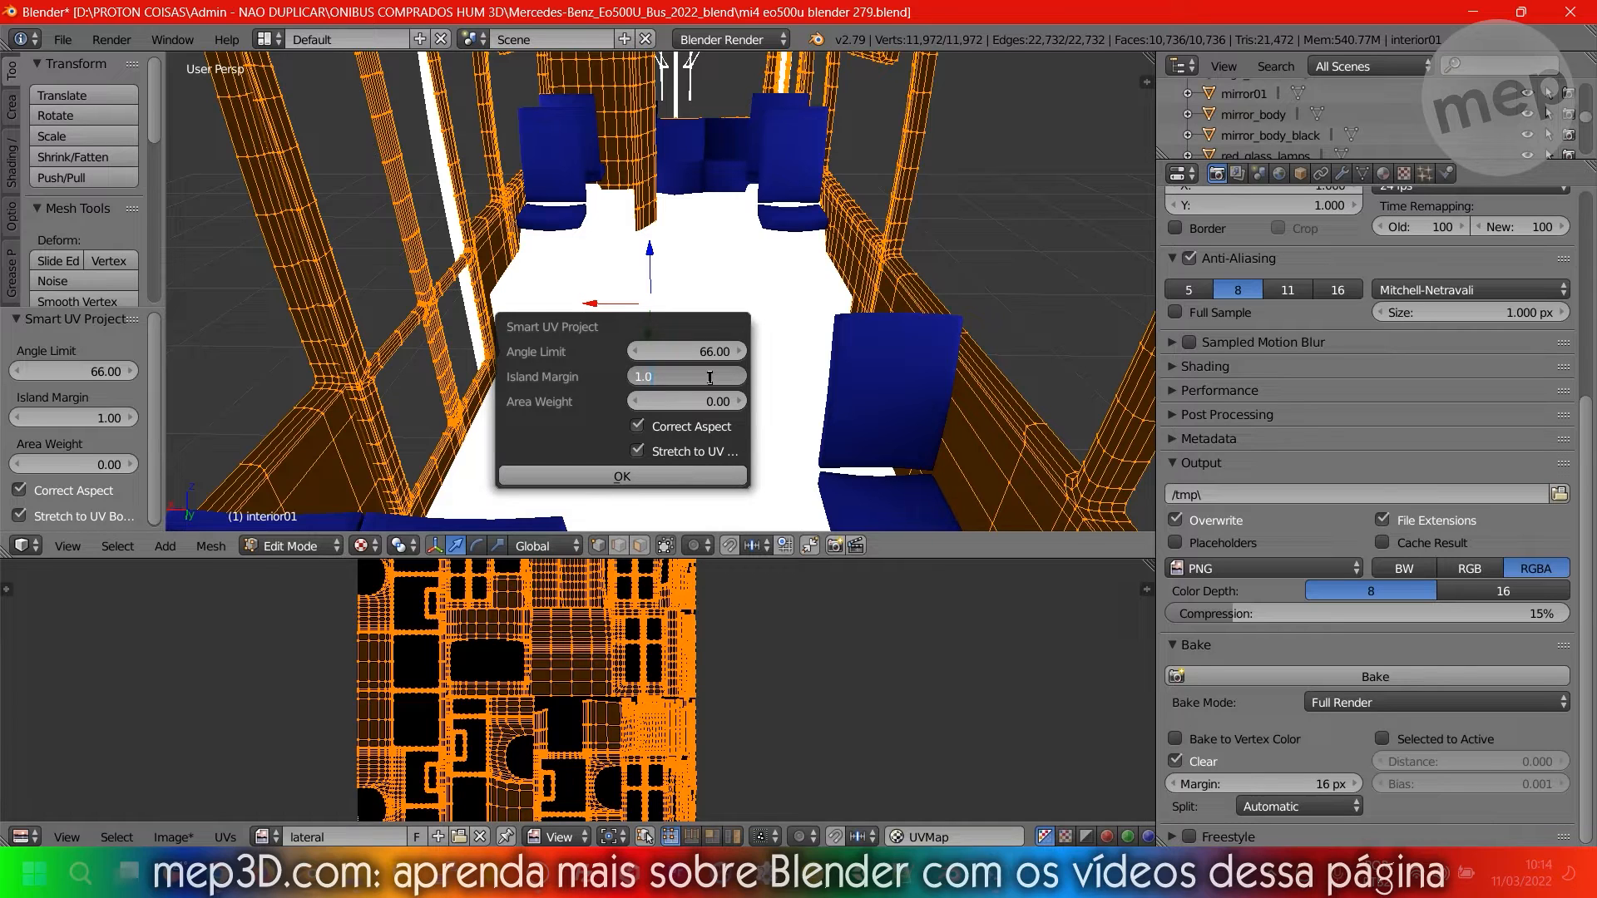
{"action": "key", "text": "Return"}
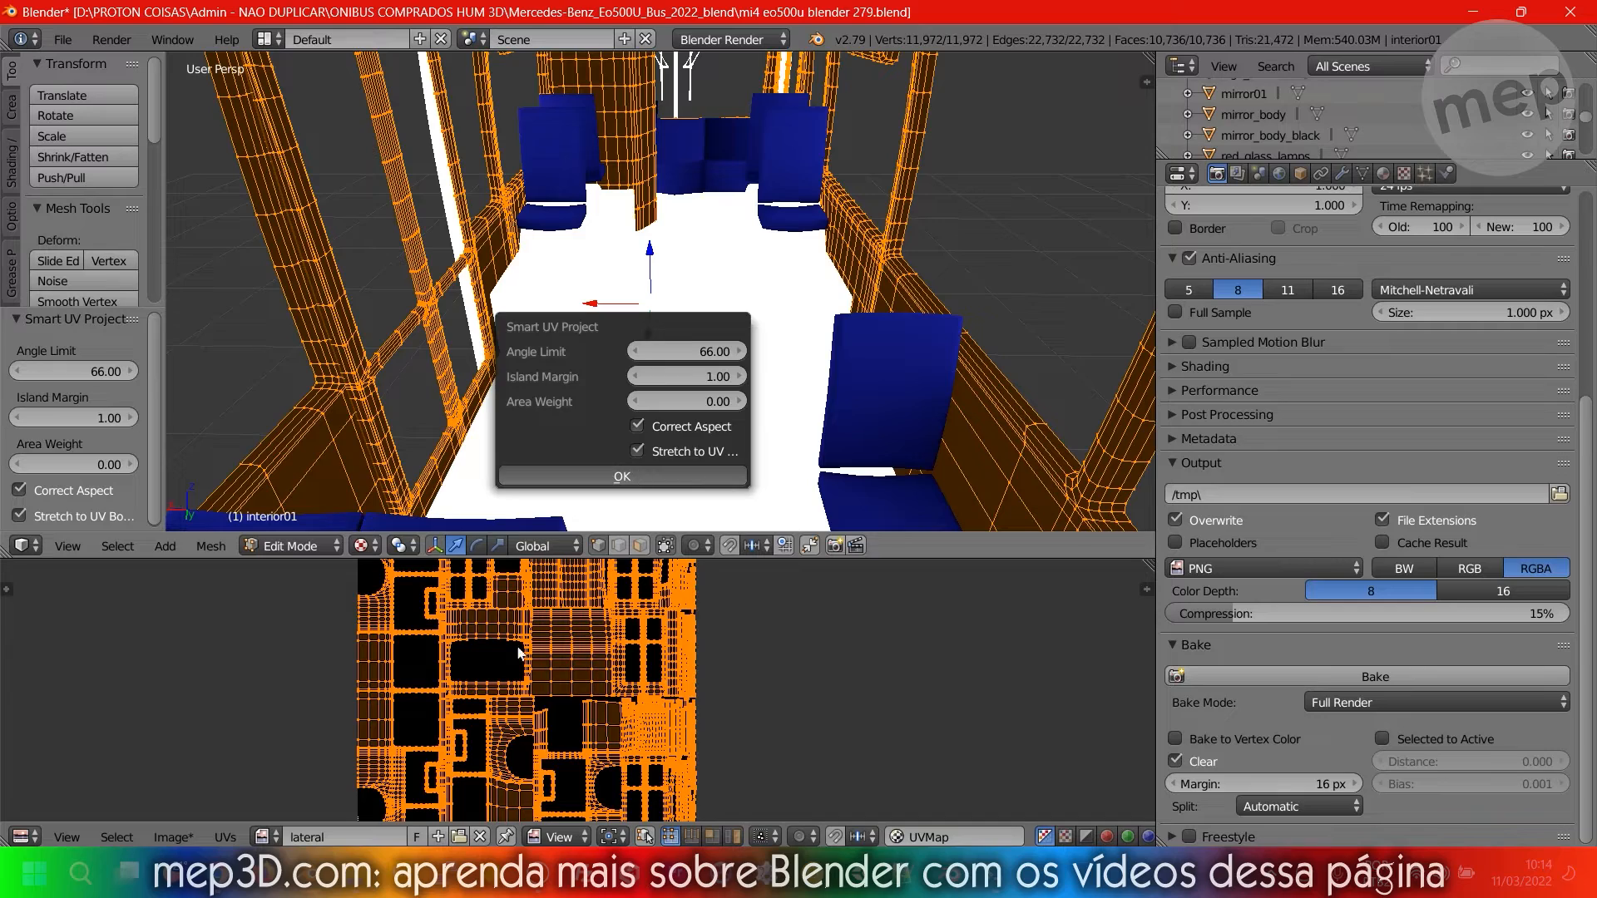
{"action": "scroll", "coordinate": [466, 665], "scroll_direction": "up", "scroll_amount": 5}
{"action": "scroll", "coordinate": [467, 666], "scroll_direction": "down", "scroll_amount": 5}
{"action": "scroll", "coordinate": [682, 361], "scroll_direction": "down", "scroll_amount": 2}
{"action": "scroll", "coordinate": [703, 287], "scroll_direction": "up", "scroll_amount": 5}
{"action": "scroll", "coordinate": [703, 287], "scroll_direction": "down", "scroll_amount": 5}
Return to Object Mode, enlarge the 3D view and show the interior object's transform properties.
{"action": "key", "text": "Tab"}
{"action": "scroll", "coordinate": [703, 287], "scroll_direction": "up", "scroll_amount": 2}
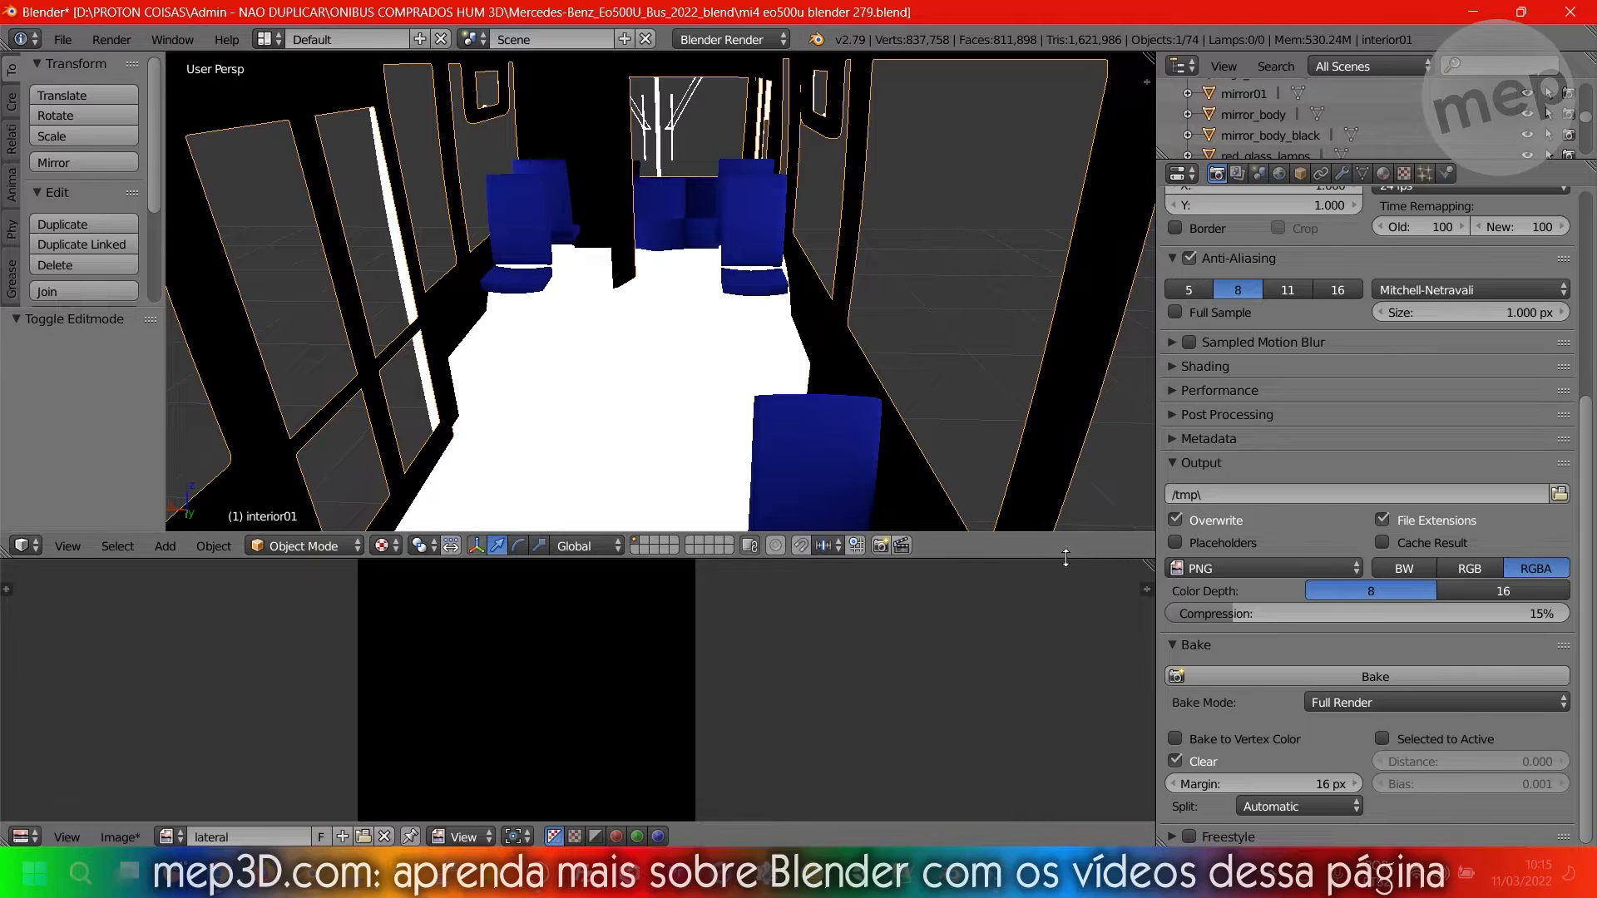
{"action": "left_click_drag", "start_coordinate": [1067, 561], "coordinate": [1066, 670]}
{"action": "key", "text": "n"}
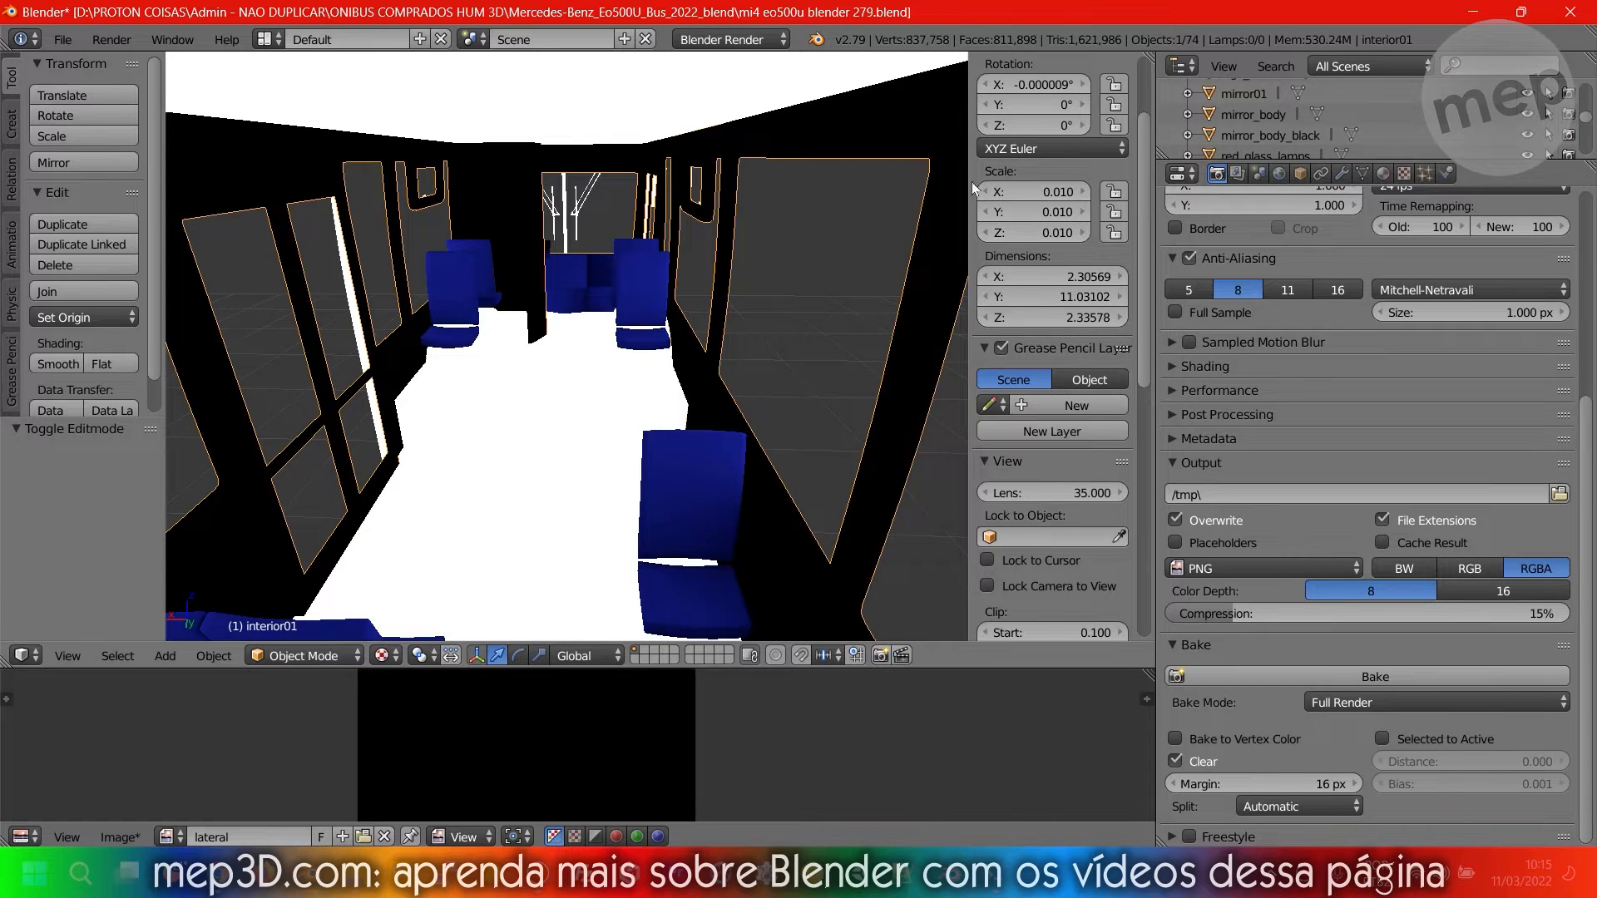
{"action": "scroll", "coordinate": [592, 298], "scroll_direction": "down", "scroll_amount": 3}
{"action": "scroll", "coordinate": [613, 263], "scroll_direction": "down", "scroll_amount": 3}
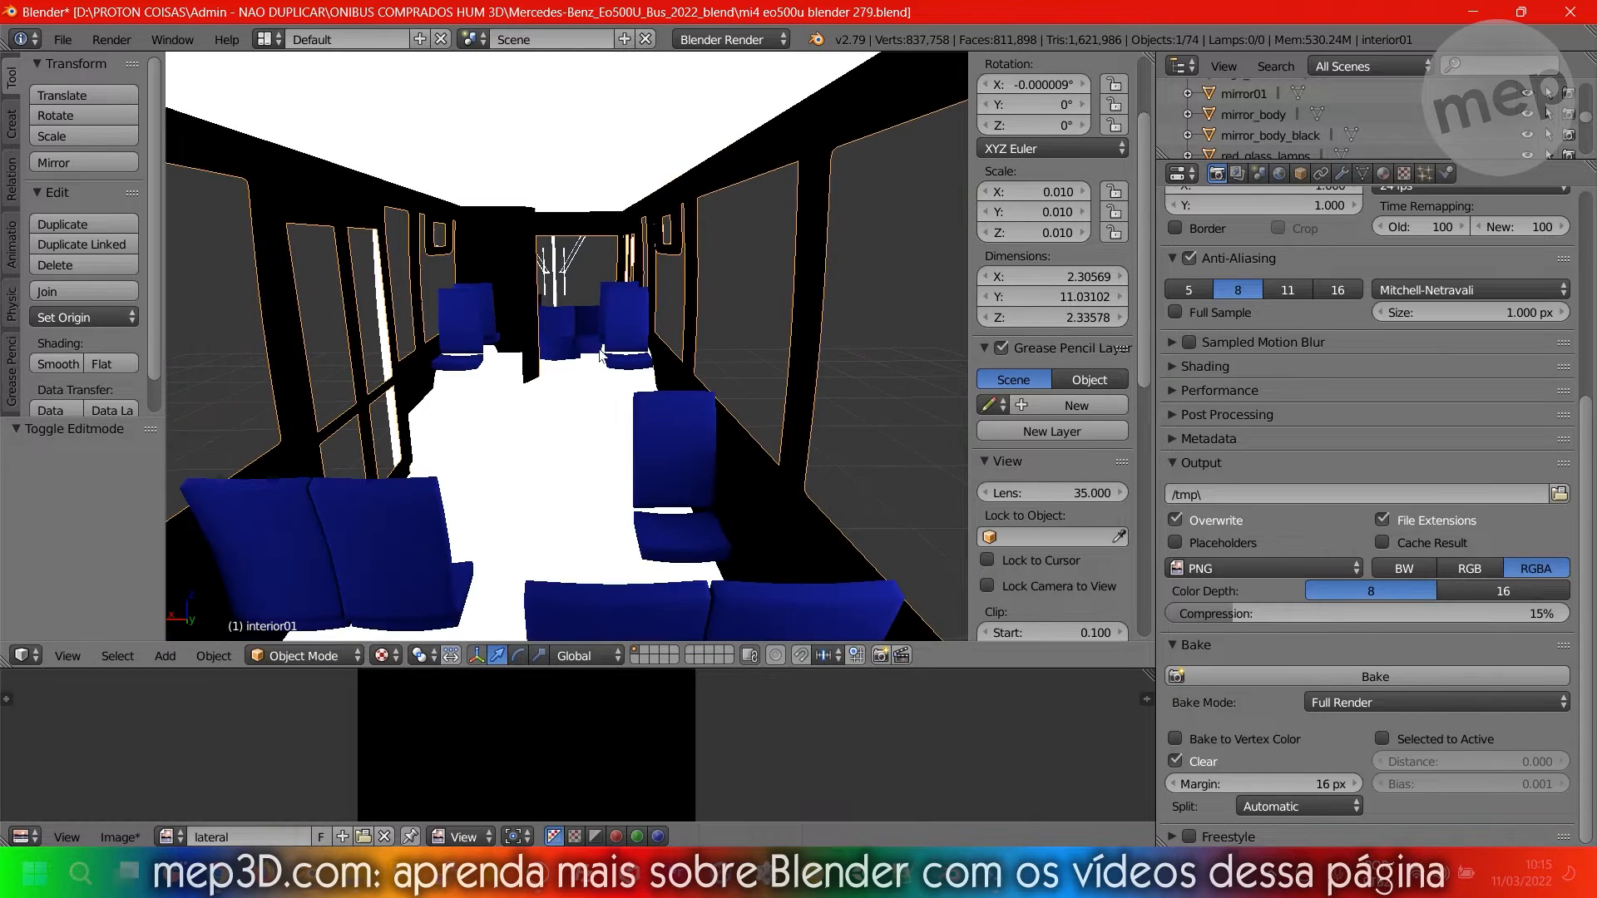
Apply rotation and scale to all objects in the scene, then deselect everything.
{"action": "key", "text": "a"}
{"action": "key", "text": "ctrl+a"}
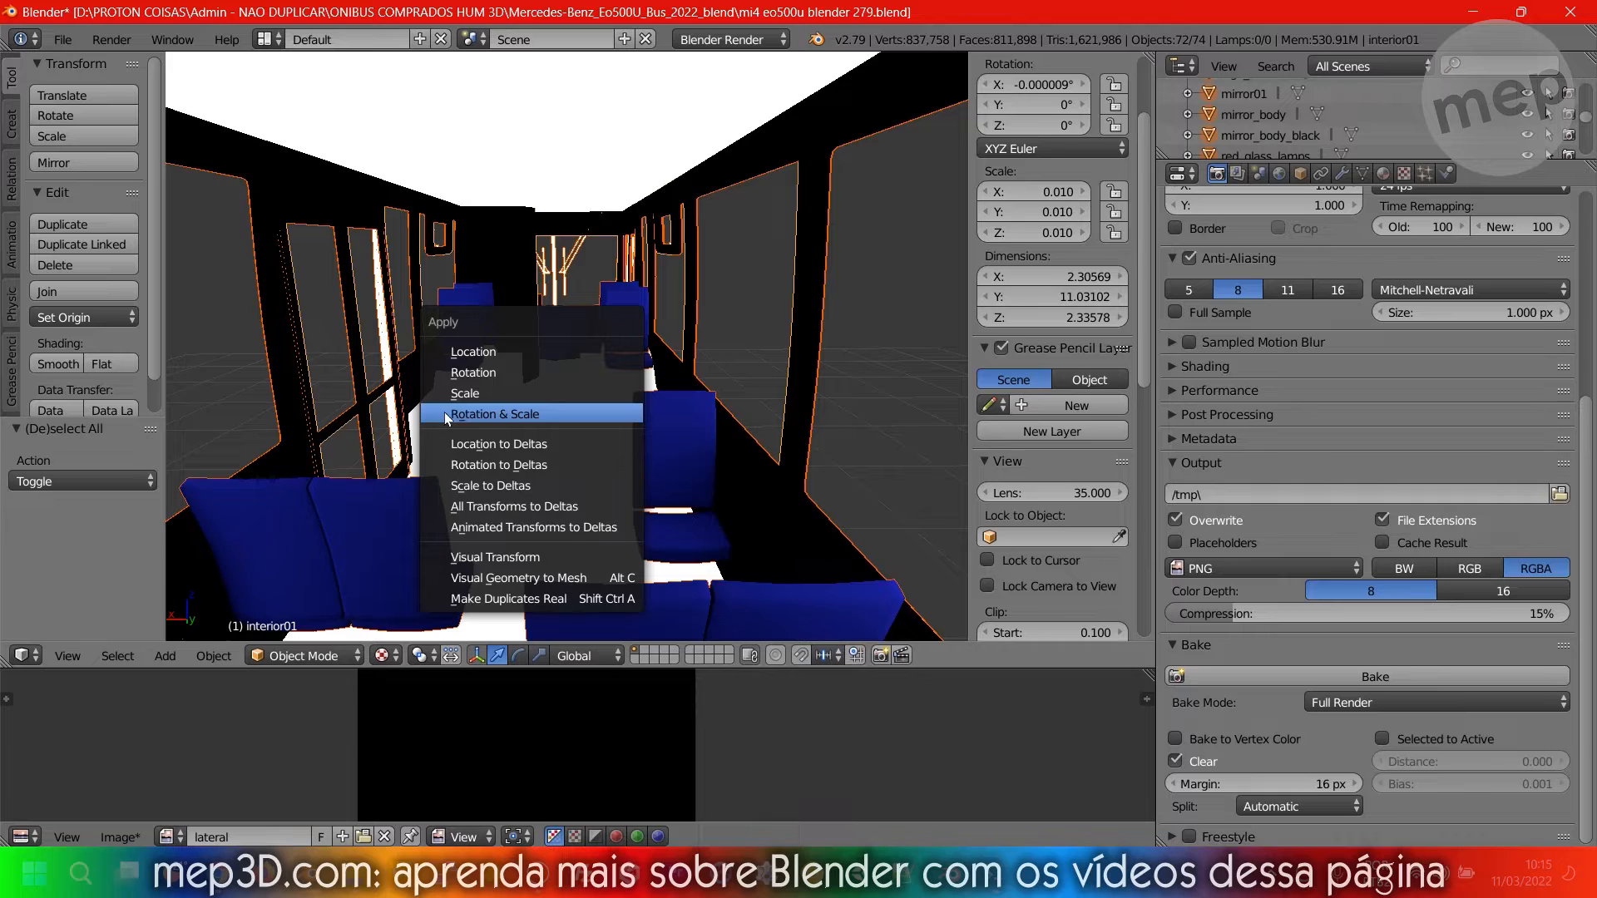
{"action": "left_click", "coordinate": [488, 413]}
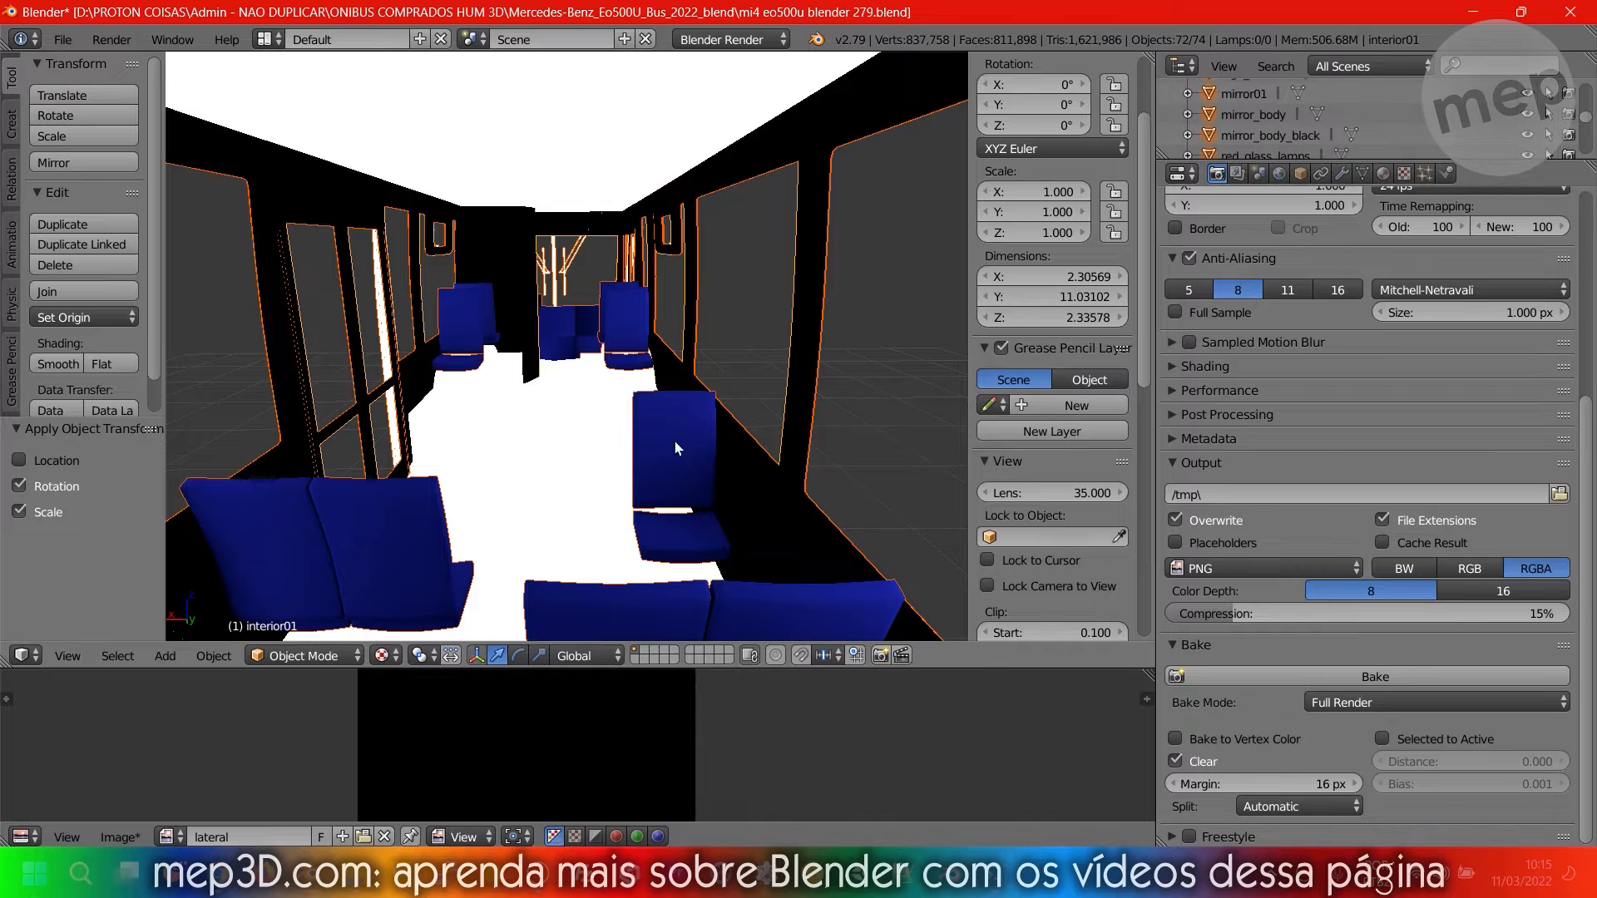
{"action": "key", "text": "a"}
{"action": "scroll", "coordinate": [652, 398], "scroll_direction": "up", "scroll_amount": 5}
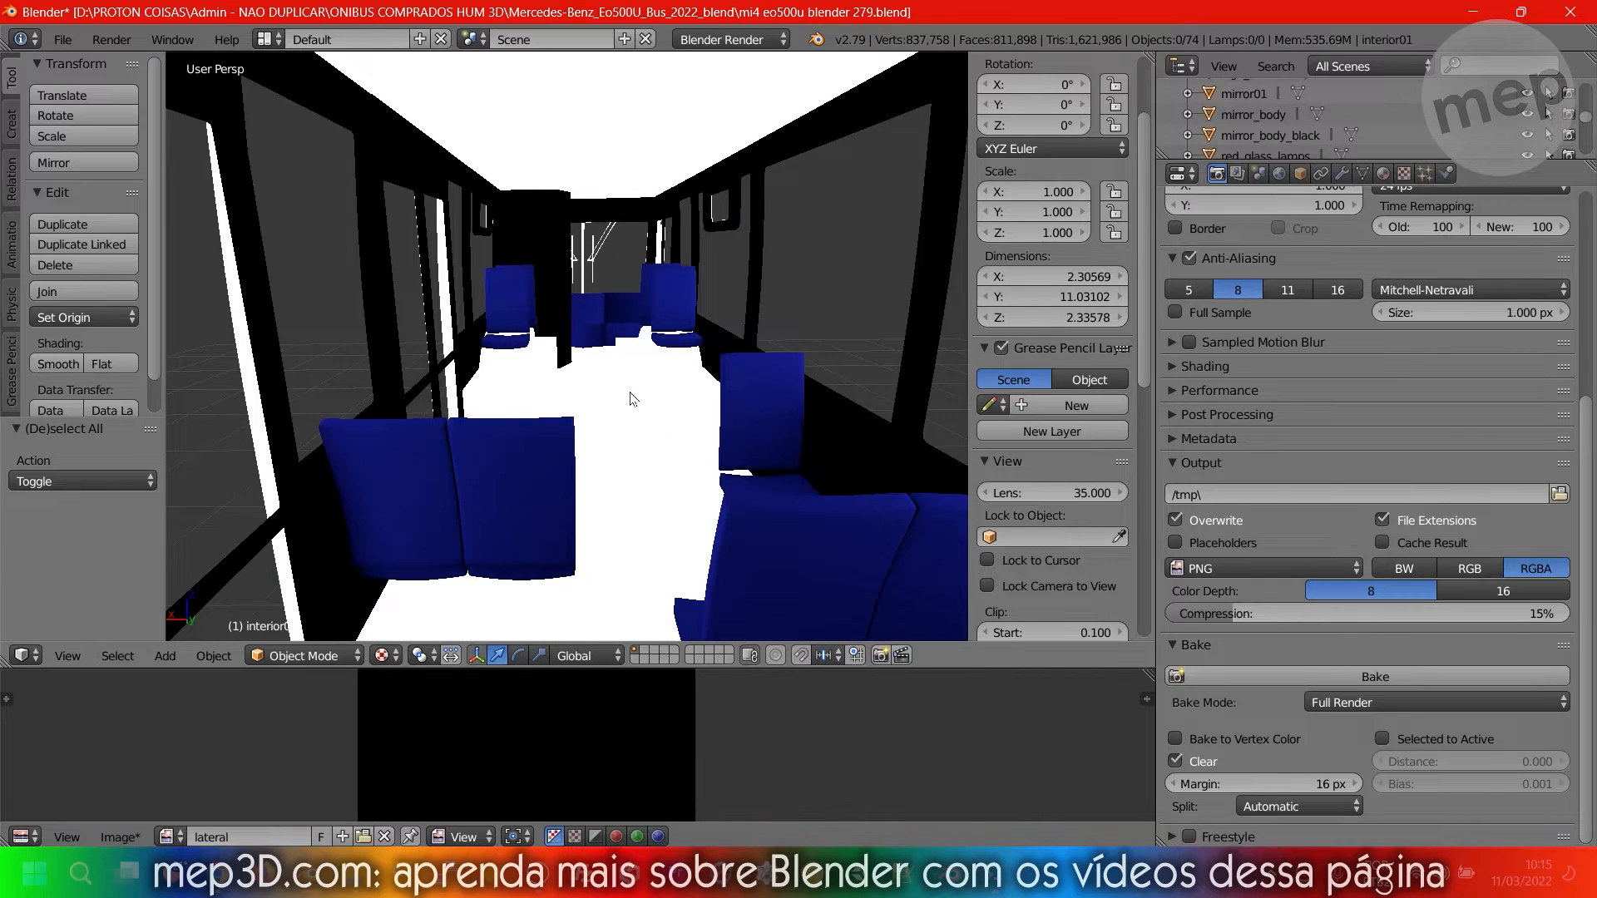
{"action": "scroll", "coordinate": [652, 393], "scroll_direction": "up", "scroll_amount": 2}
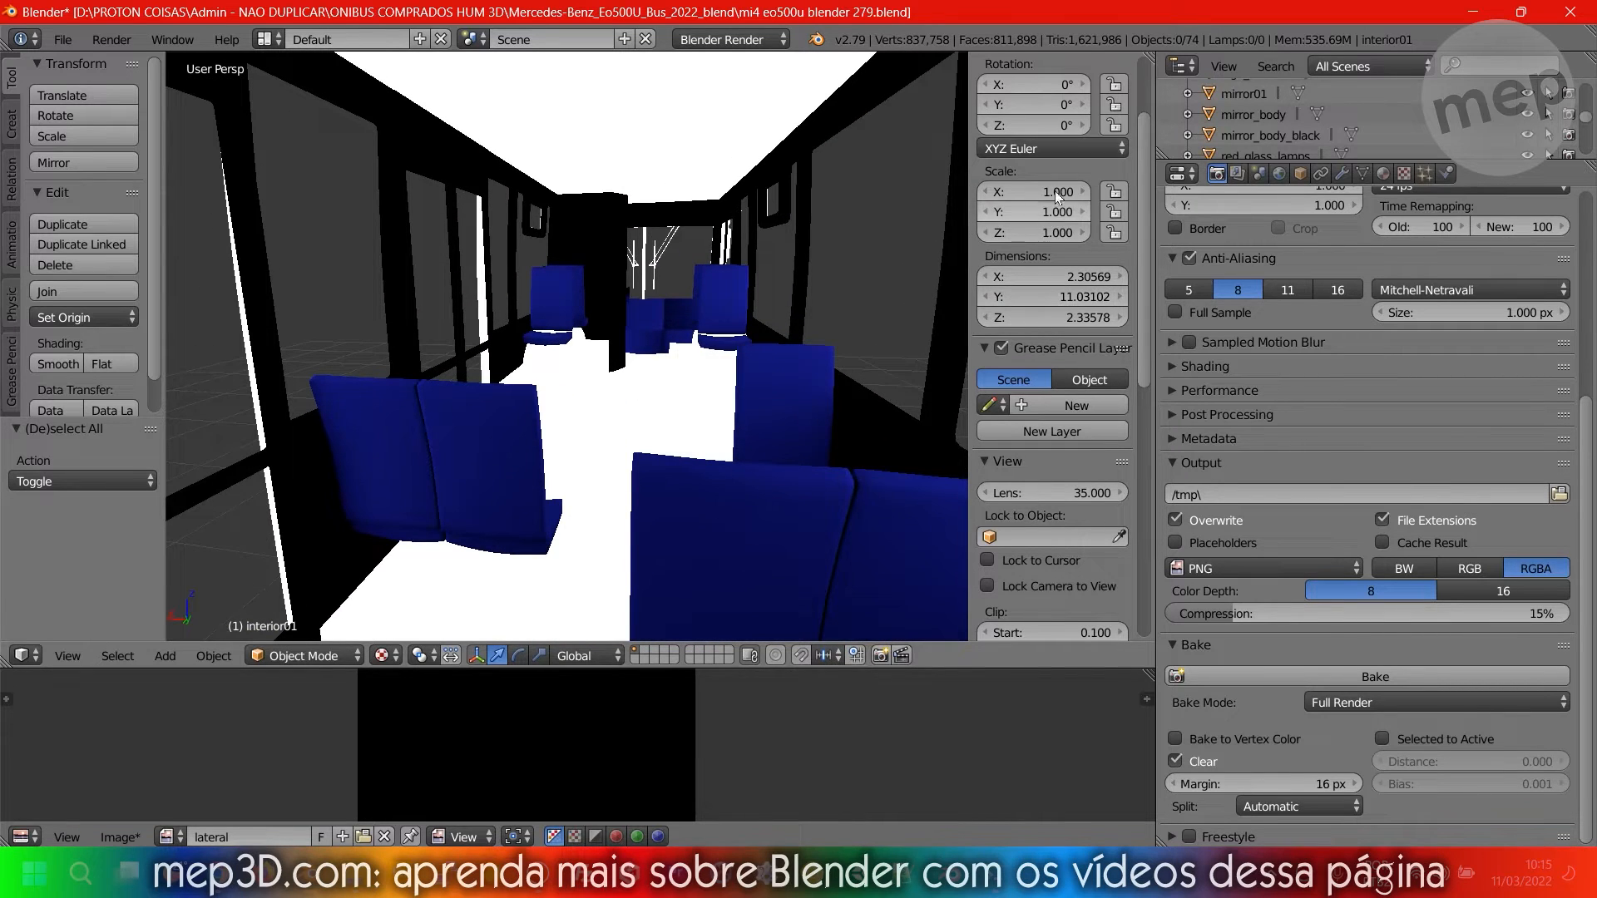
Unwrap the interior mesh in Edit Mode with Smart UV Project at an island margin of 1.00, running it twice.
{"action": "key", "text": "Tab"}
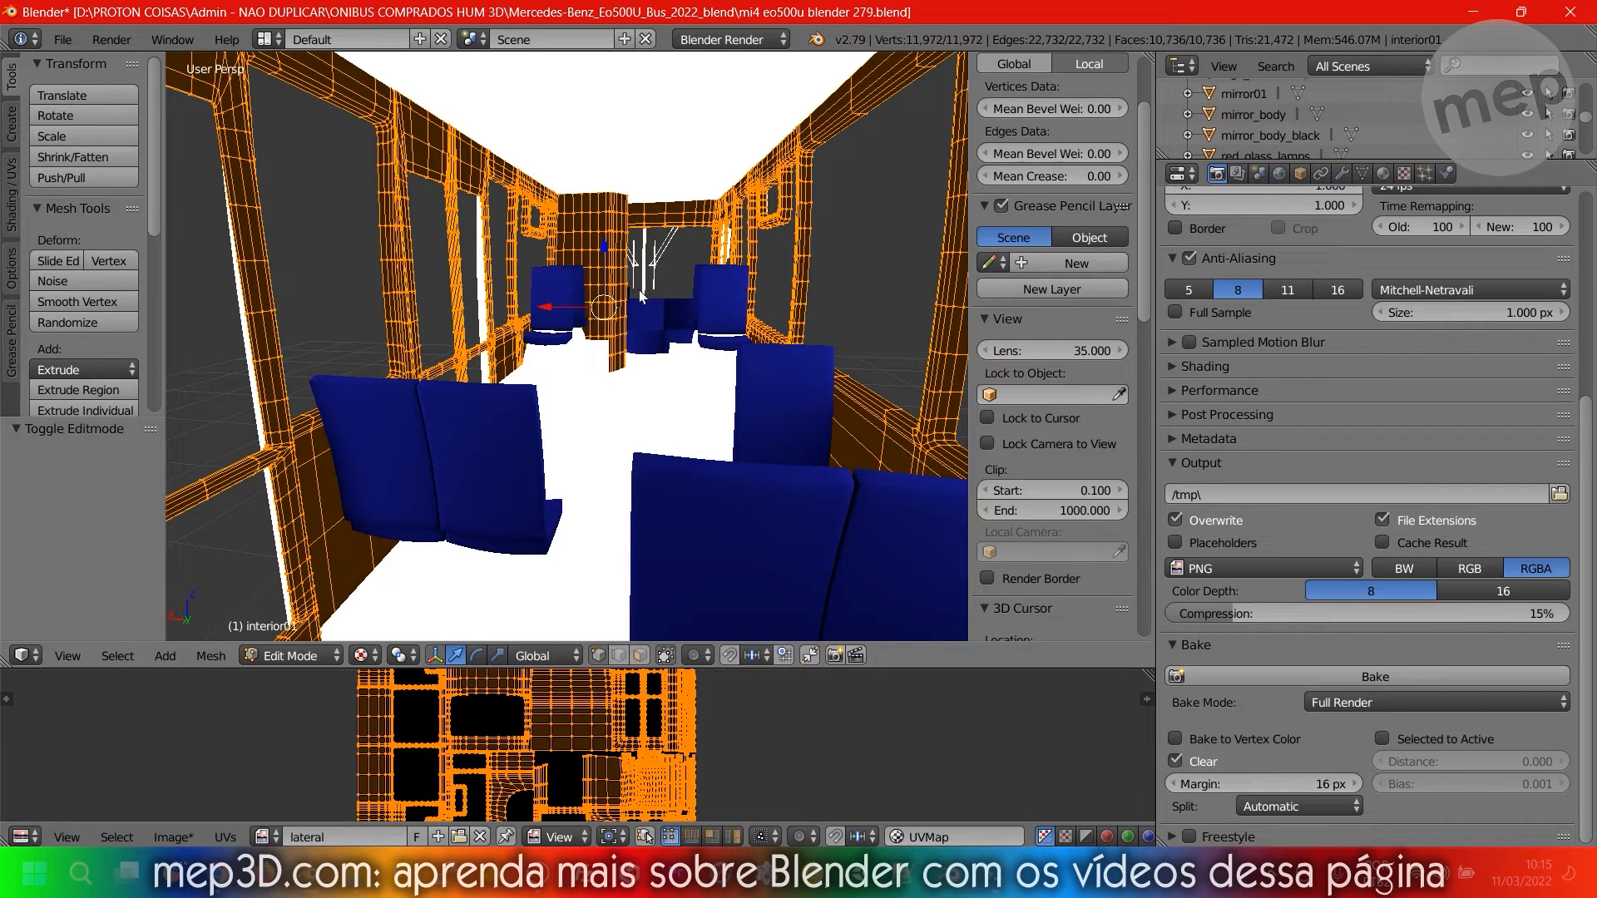
{"action": "key", "text": "u"}
{"action": "left_click", "coordinate": [639, 295]}
{"action": "key", "text": "Return"}
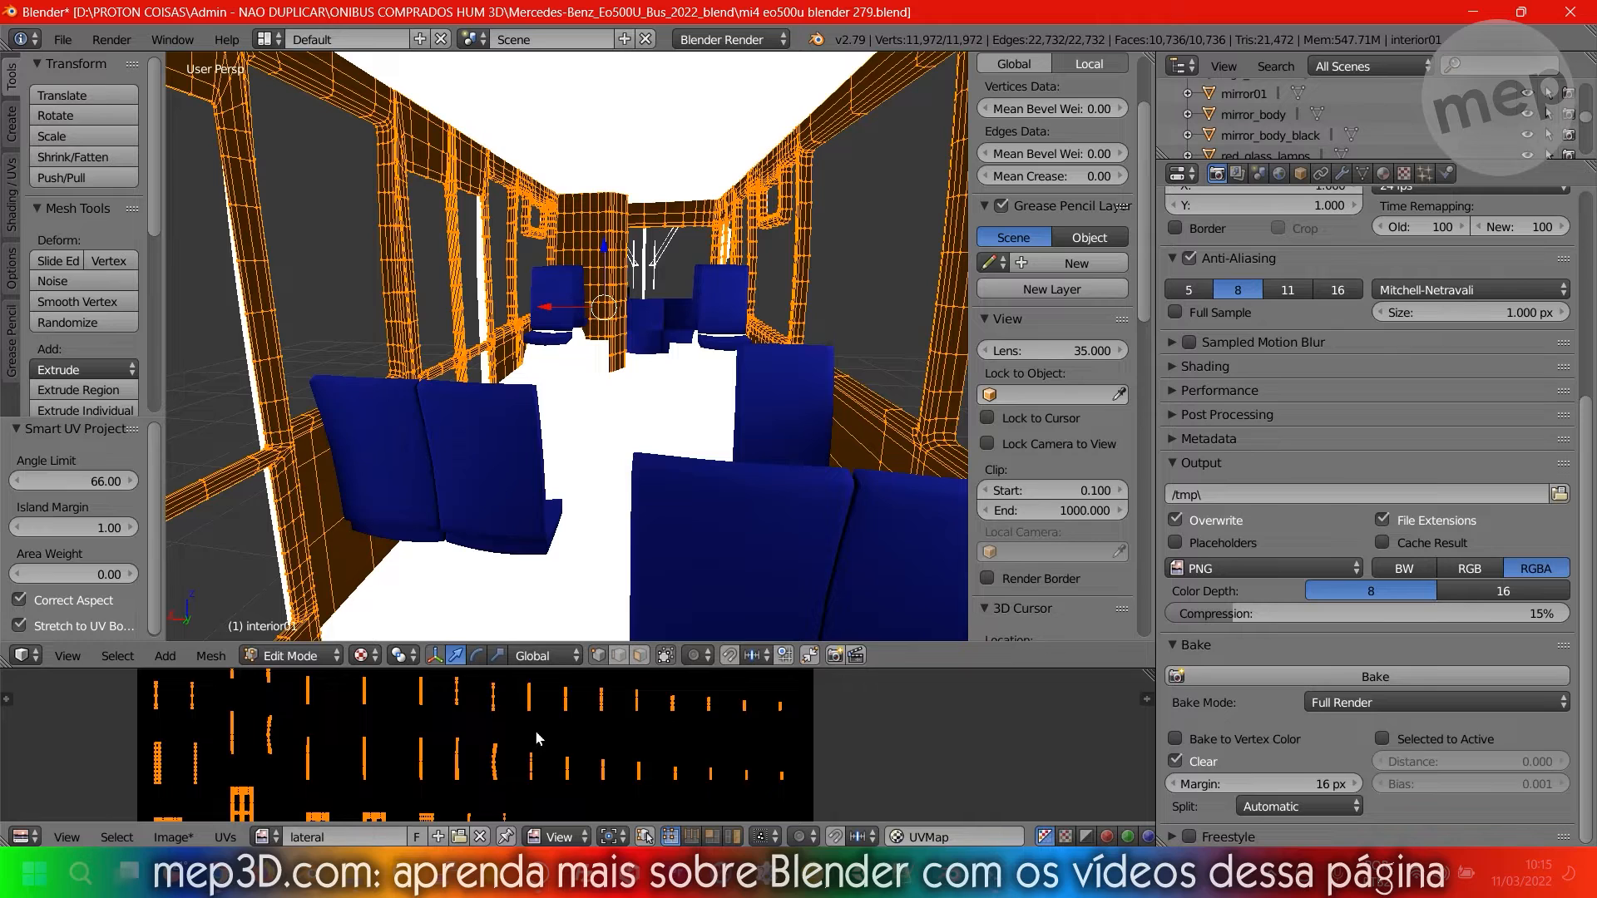
{"action": "scroll", "coordinate": [538, 739], "scroll_direction": "down", "scroll_amount": 5}
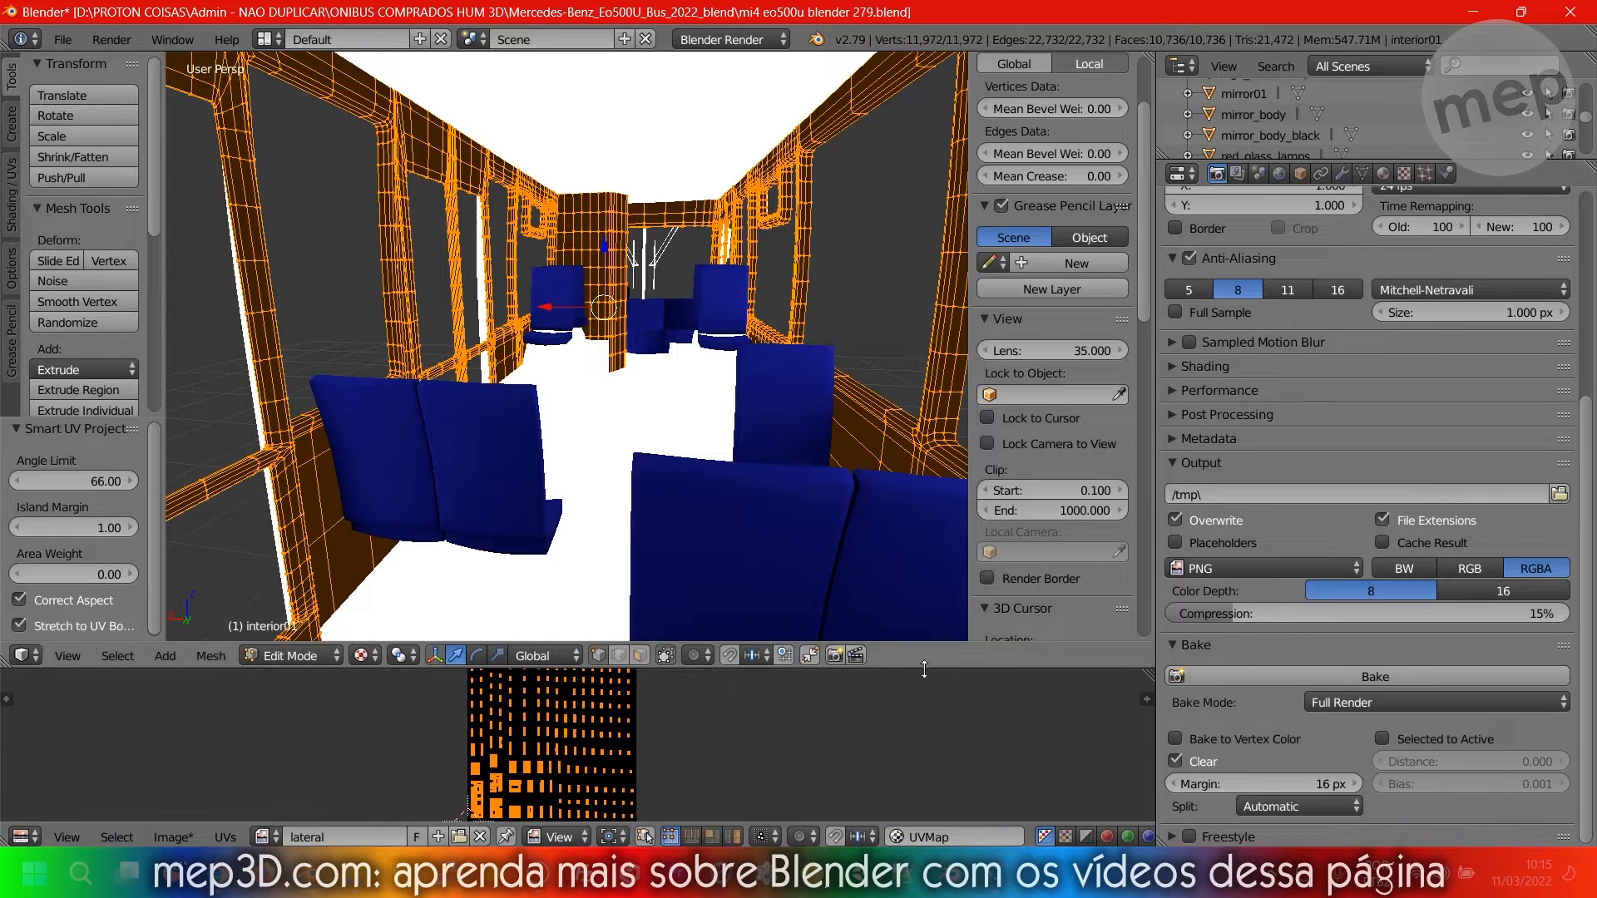
{"action": "key", "text": "u"}
{"action": "left_click", "coordinate": [694, 397]}
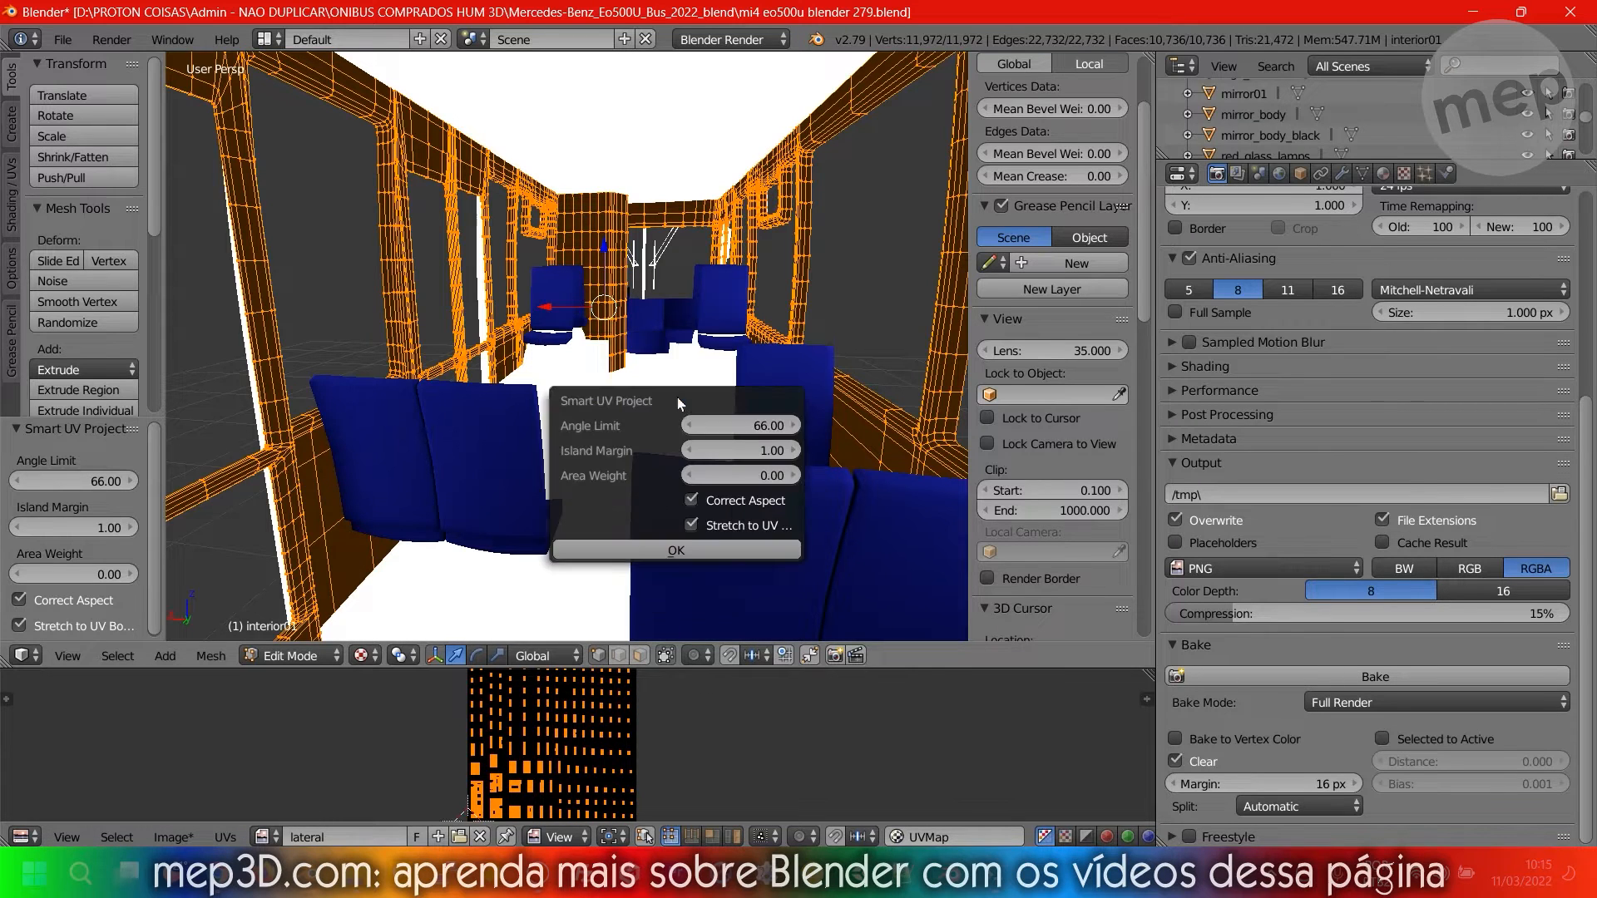
{"action": "left_click", "coordinate": [686, 552]}
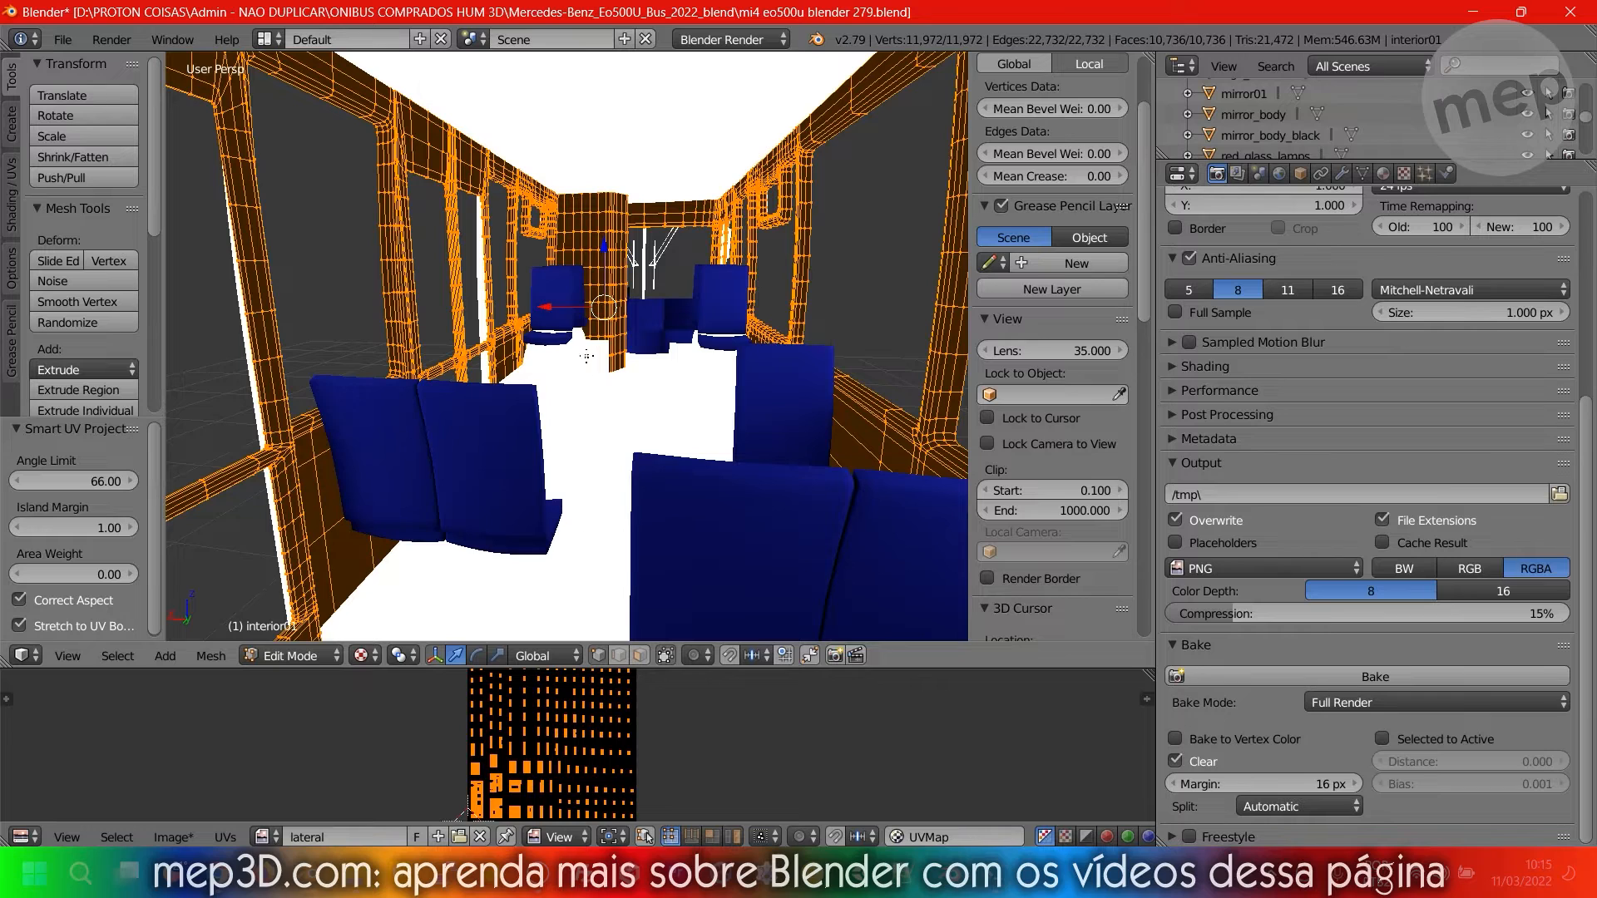
Unwrap the interior with Smart UV Project at an island margin of 0.30 and inspect the layout in an enlarged UV editor.
{"action": "key", "text": "u"}
{"action": "left_click", "coordinate": [556, 356]}
{"action": "left_click", "coordinate": [646, 410]}
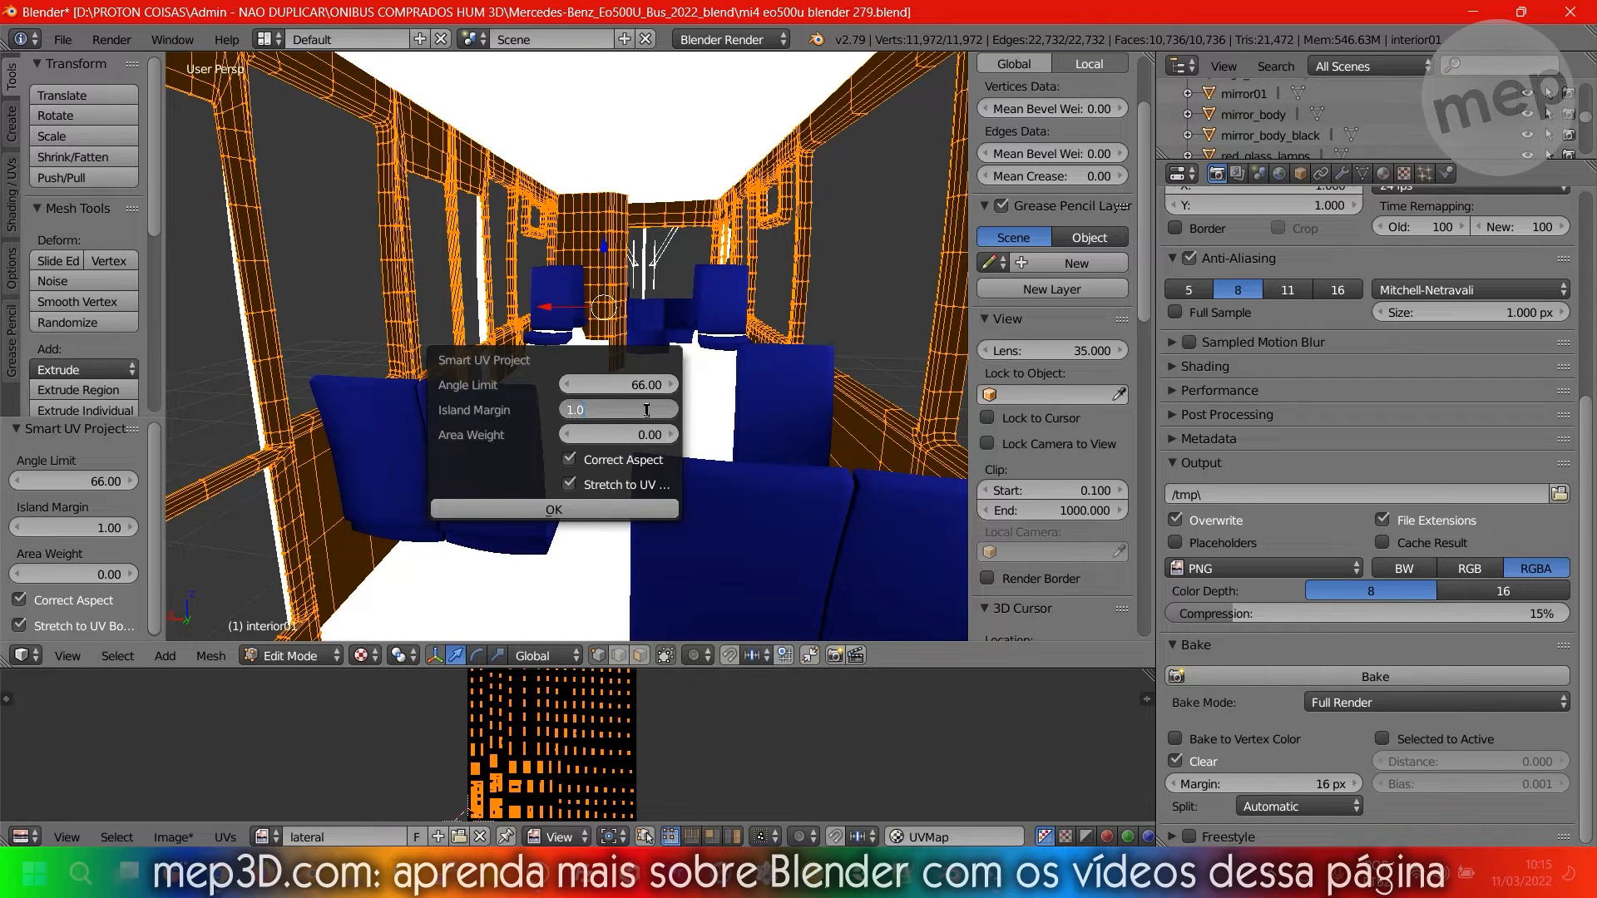
{"action": "key", "text": "BackSpace"}
{"action": "type", "text": "0.3"}
{"action": "key", "text": "Return"}
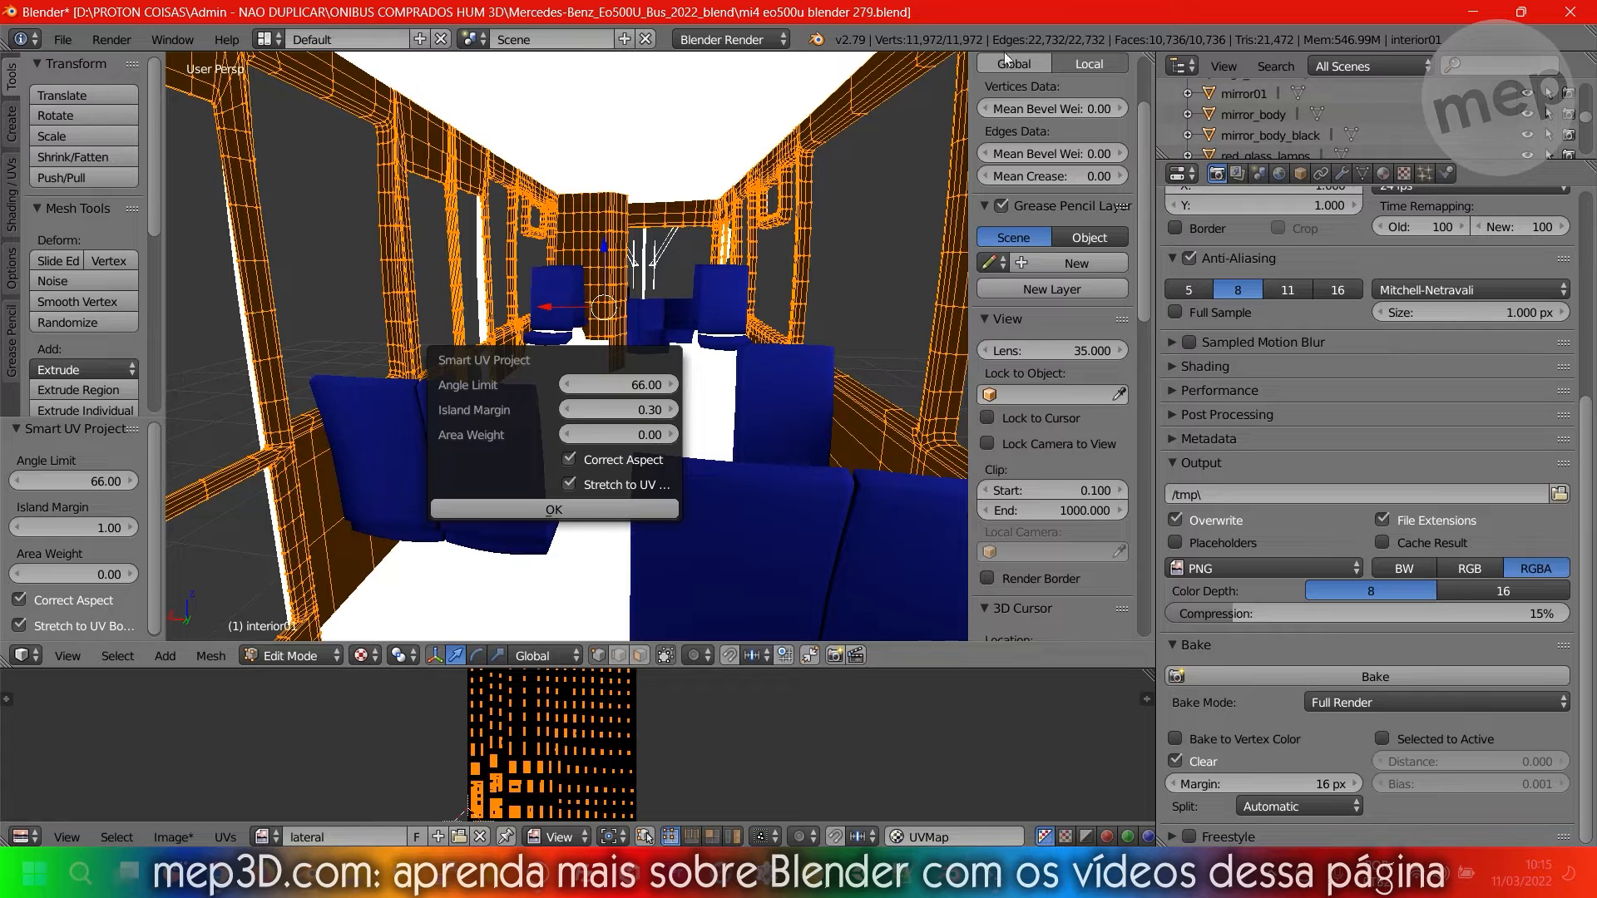
{"action": "left_click", "coordinate": [553, 507]}
{"action": "left_click_drag", "start_coordinate": [892, 670], "coordinate": [887, 491]}
{"action": "scroll", "coordinate": [343, 605], "scroll_direction": "up", "scroll_amount": 10}
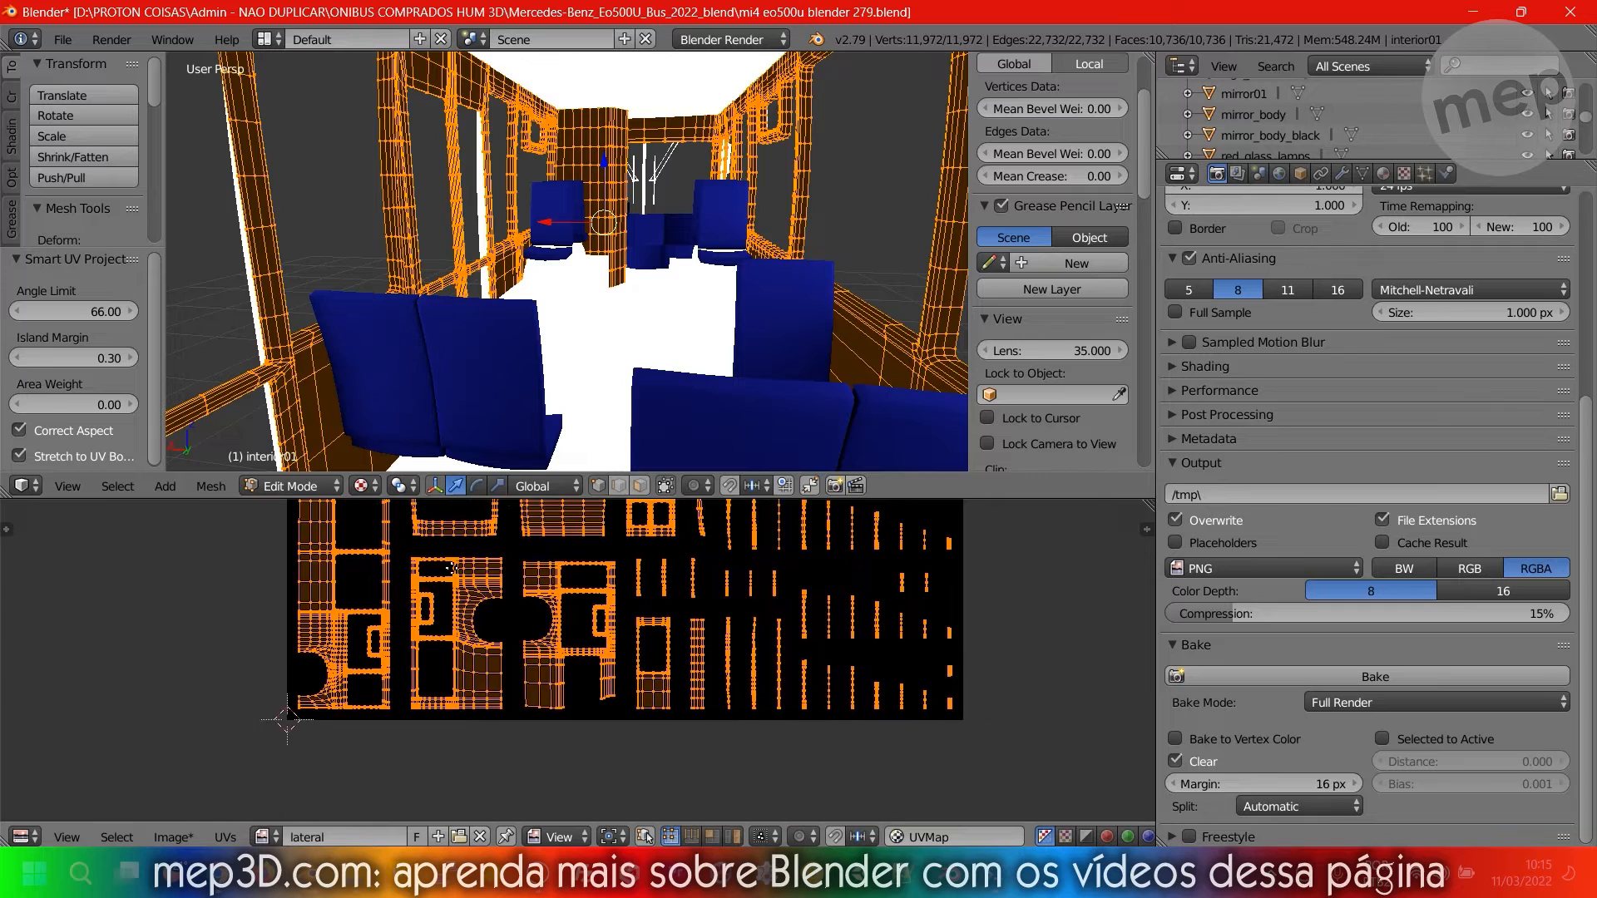
{"action": "scroll", "coordinate": [540, 657], "scroll_direction": "down", "scroll_amount": 10}
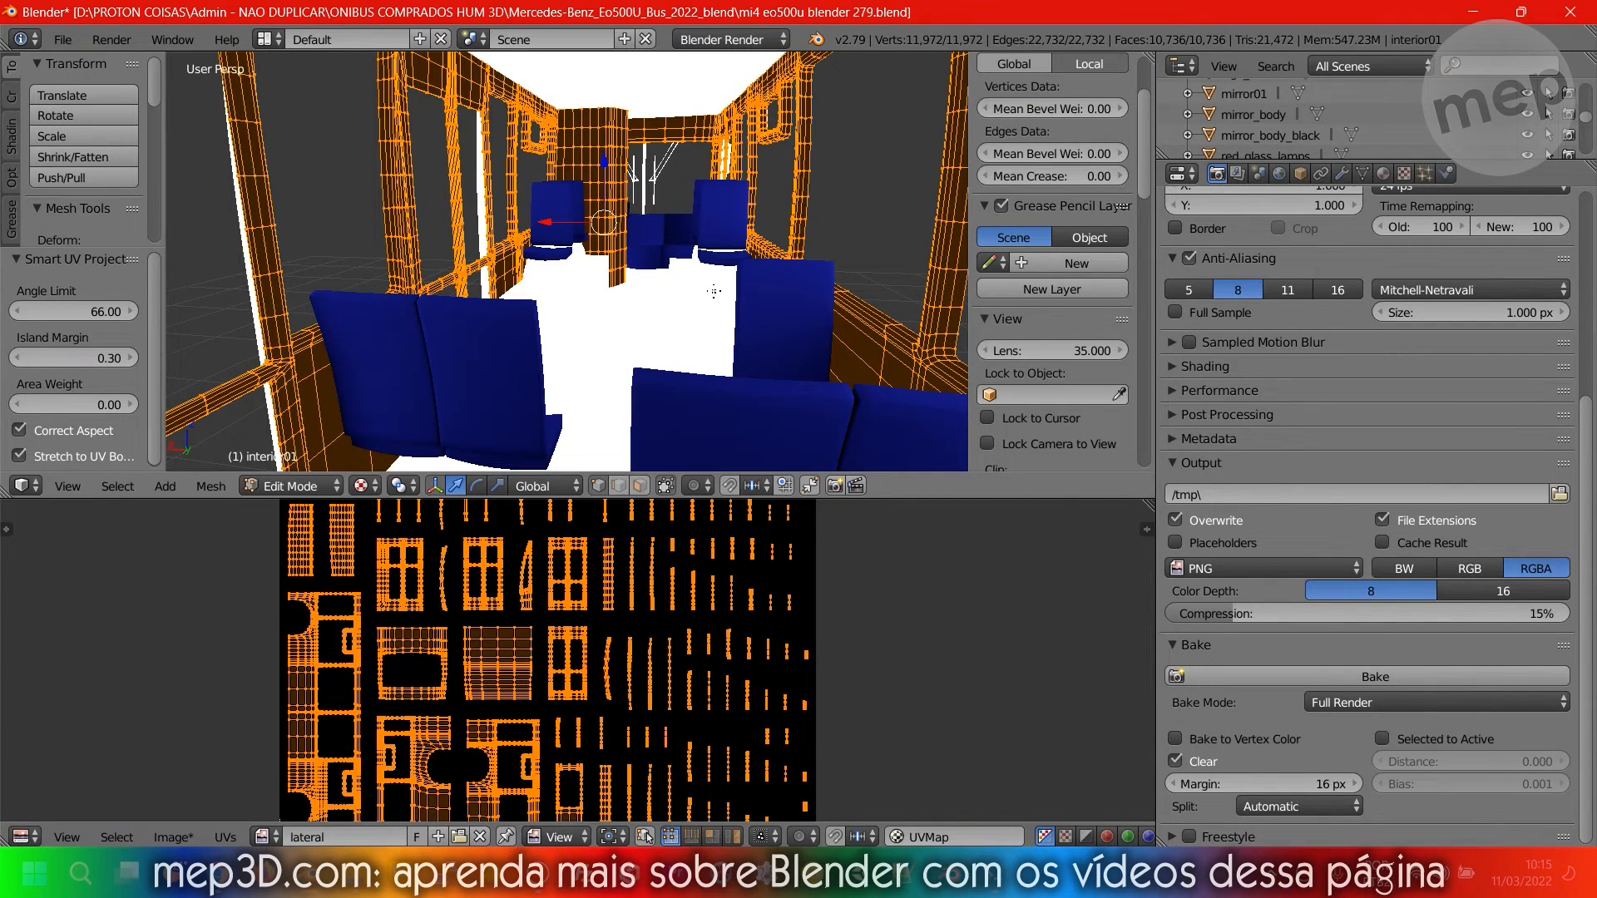
Unwrap the interior with Smart UV Project at an island margin of 0.10 and inspect the gaps between the UV islands.
{"action": "key", "text": "u"}
{"action": "left_click", "coordinate": [654, 297]}
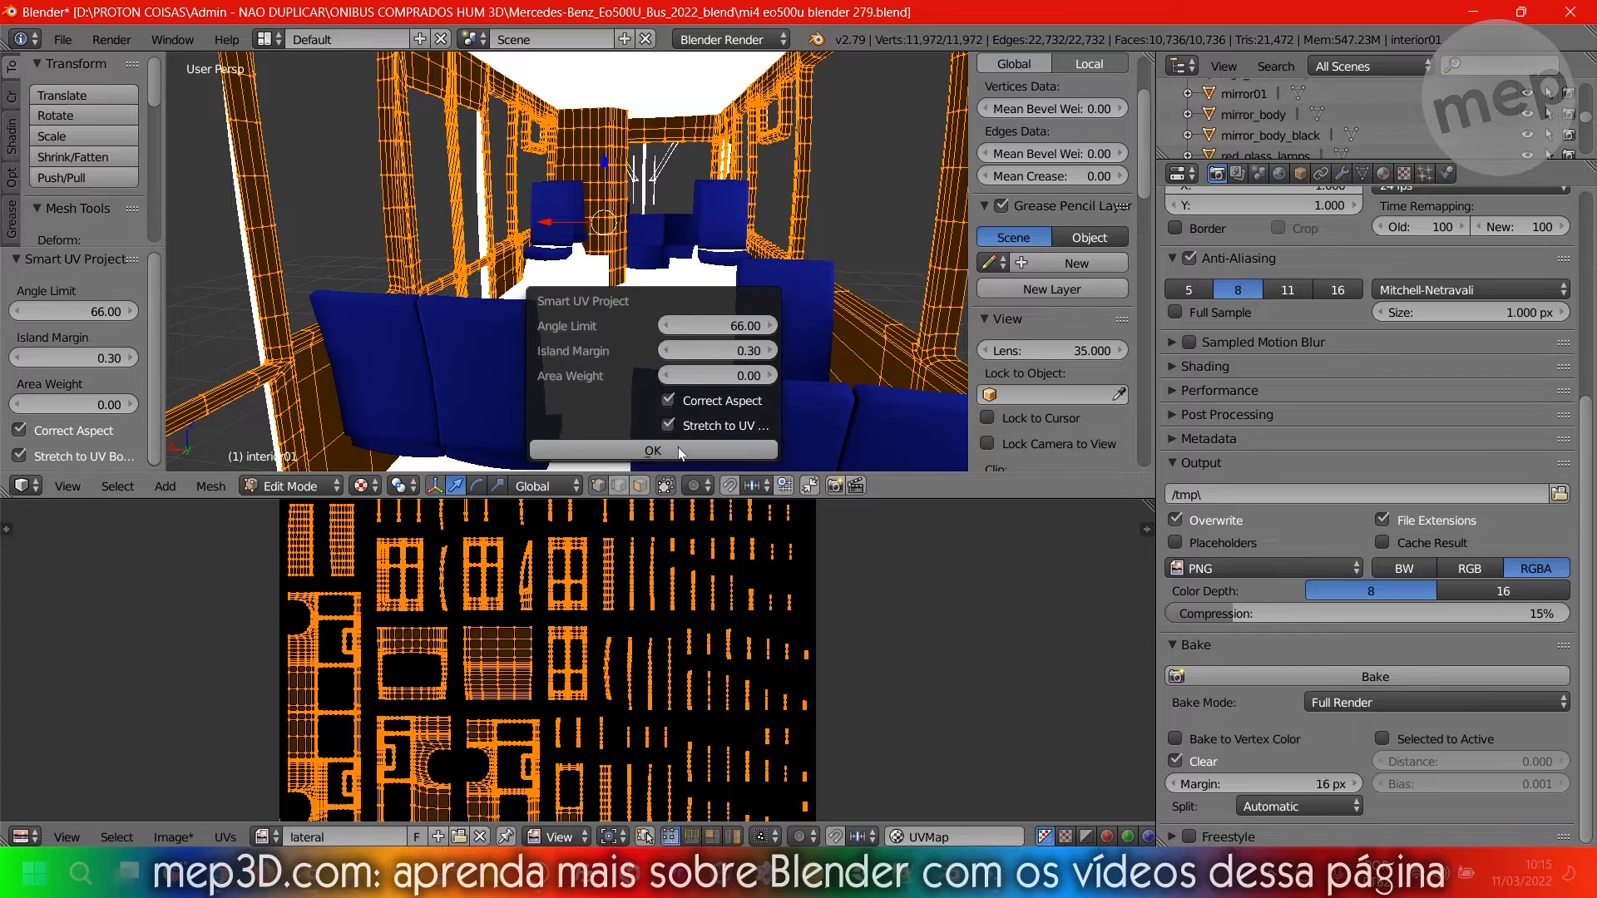
{"action": "left_click", "coordinate": [731, 350]}
{"action": "key", "text": "Return"}
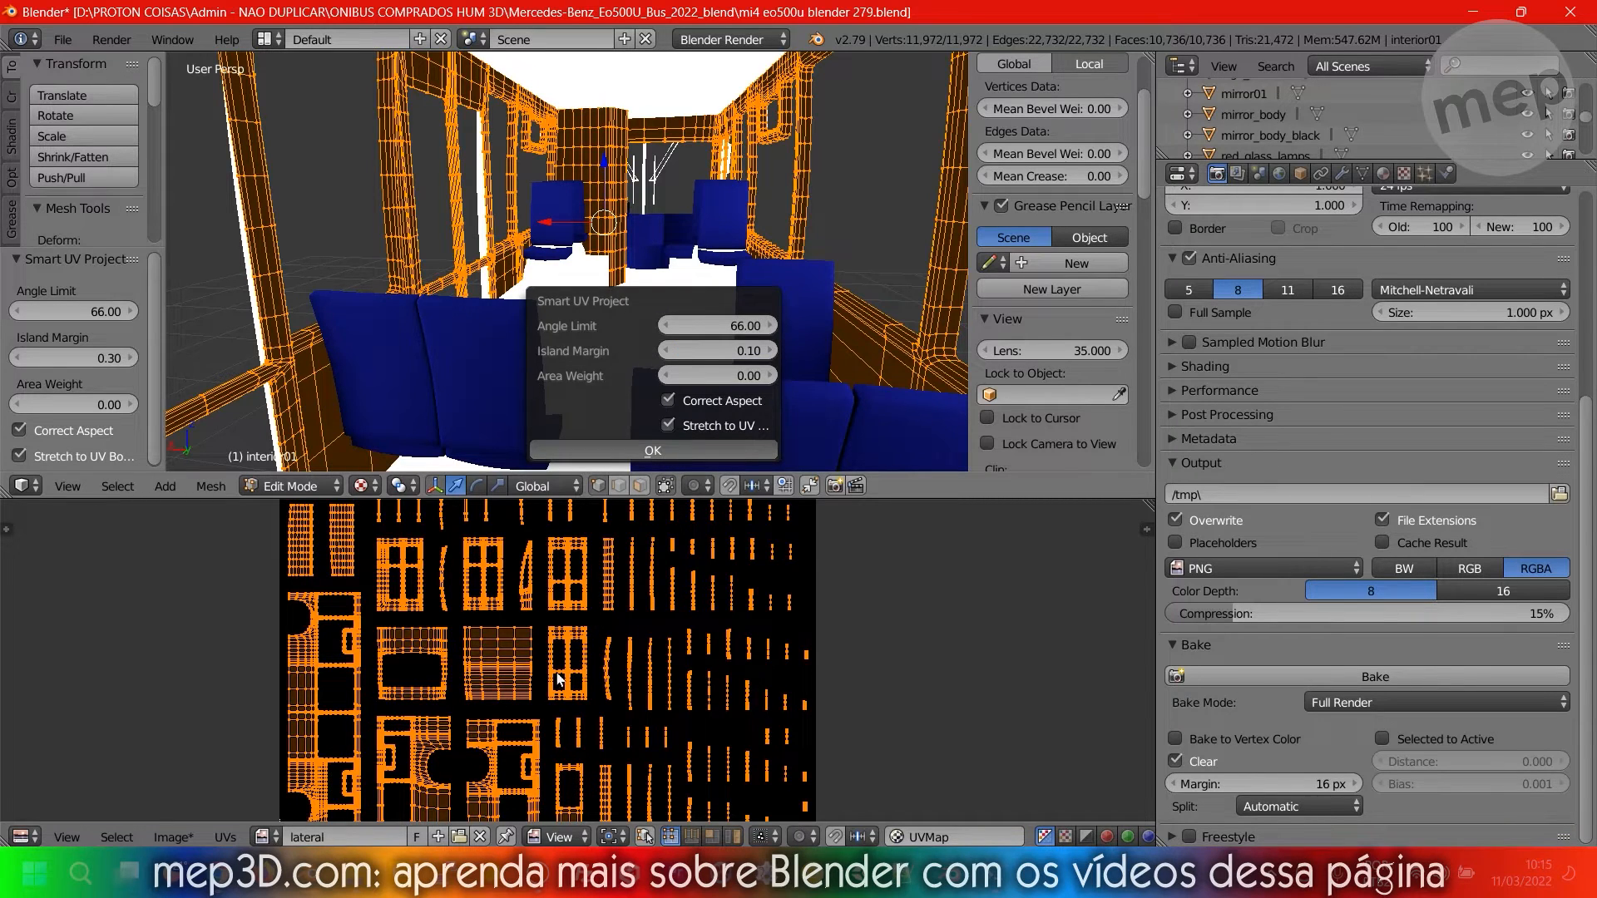
{"action": "key", "text": "Return"}
{"action": "scroll", "coordinate": [528, 664], "scroll_direction": "down", "scroll_amount": 3}
{"action": "scroll", "coordinate": [528, 664], "scroll_direction": "up", "scroll_amount": 8}
{"action": "middle_click_drag", "start_coordinate": [154, 686], "coordinate": [471, 524]}
{"action": "middle_click_drag", "start_coordinate": [459, 782], "coordinate": [528, 632]}
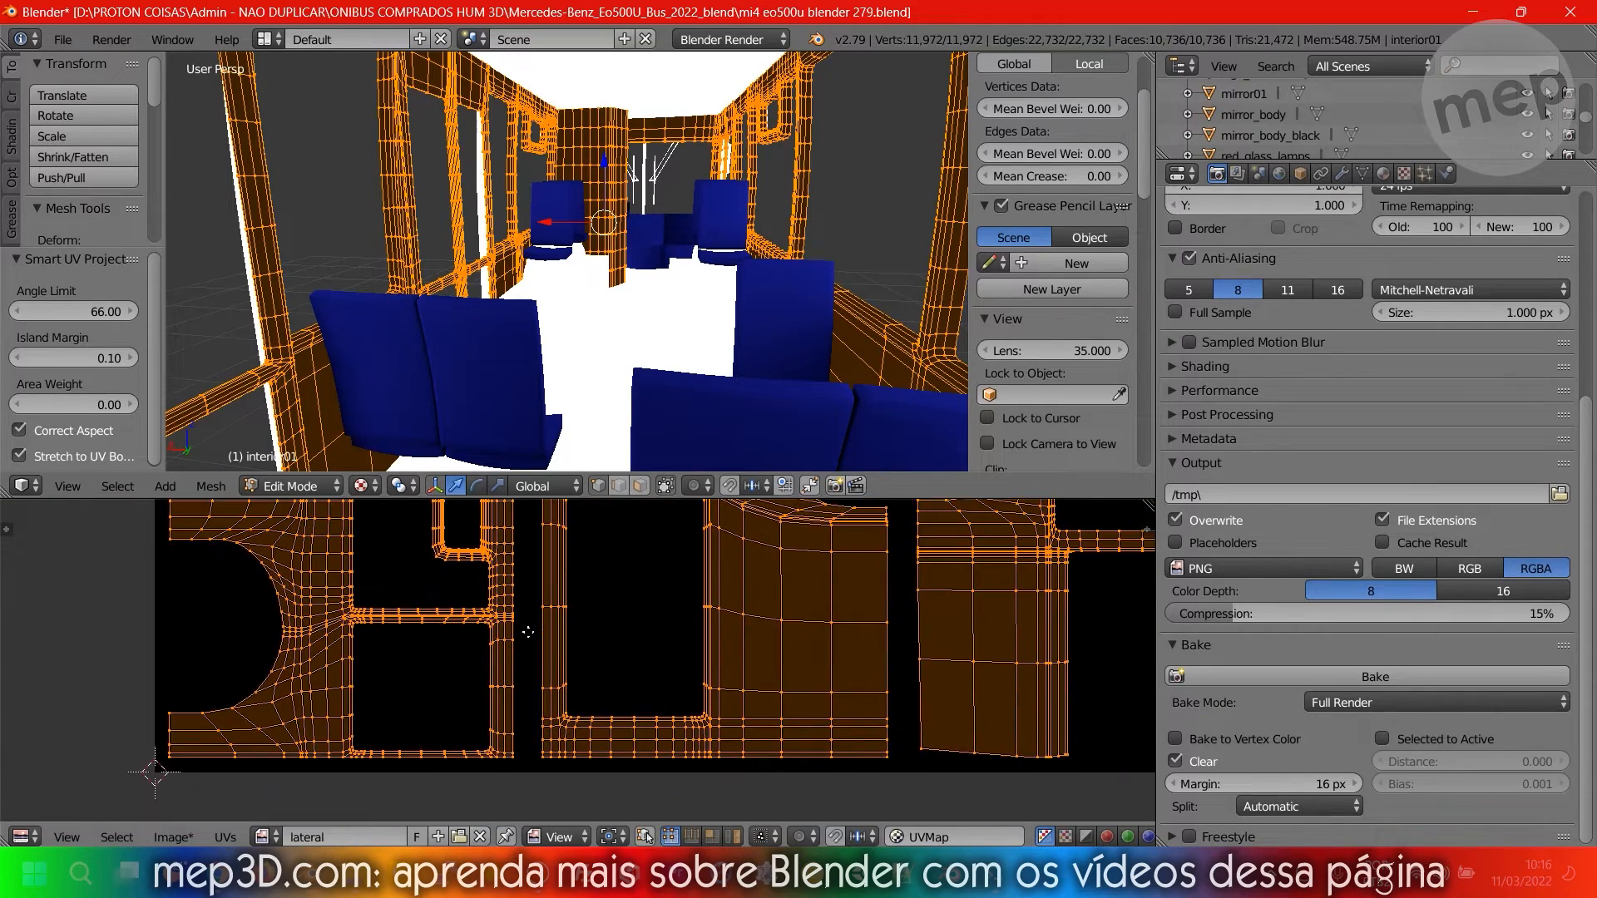
{"action": "scroll", "coordinate": [532, 629], "scroll_direction": "down", "scroll_amount": 5}
{"action": "scroll", "coordinate": [563, 622], "scroll_direction": "down", "scroll_amount": 3}
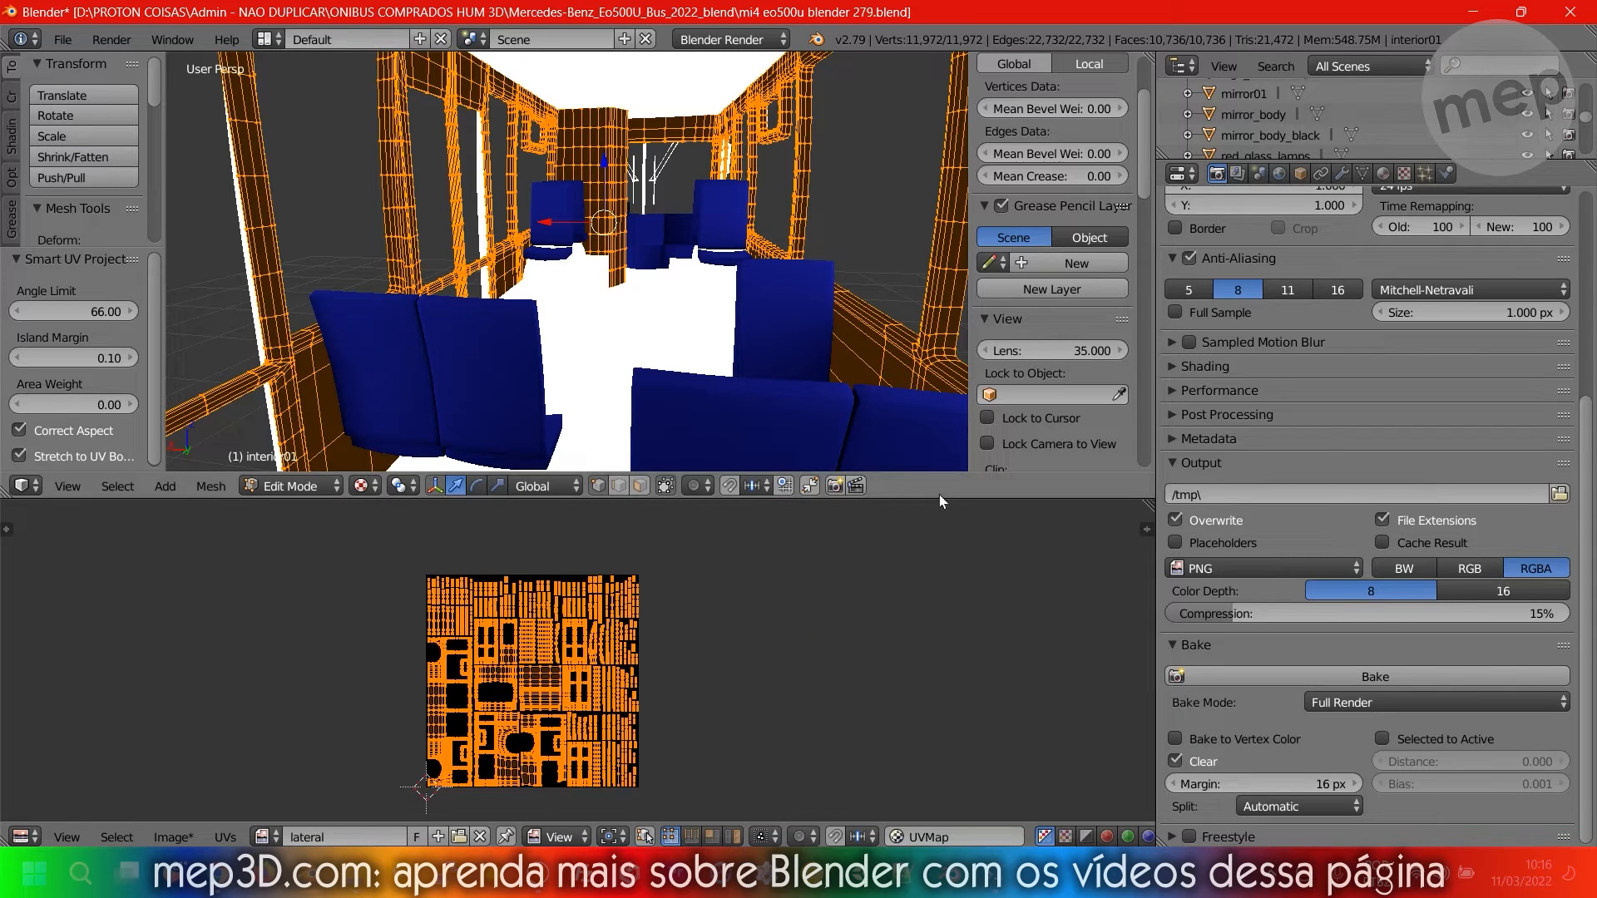
Enlarge the 3D view, return the interior to Object Mode and save the file over the existing one.
{"action": "left_click_drag", "start_coordinate": [937, 497], "coordinate": [938, 663]}
{"action": "key", "text": "Tab"}
{"action": "mouse_move", "coordinate": [614, 326]}
{"action": "middle_mouse_down"}
{"action": "mouse_move", "coordinate": [646, 316]}
{"action": "mouse_move", "coordinate": [624, 318]}
{"action": "middle_mouse_up"}
{"action": "key", "text": "ctrl+s"}
{"action": "left_click", "coordinate": [624, 318]}
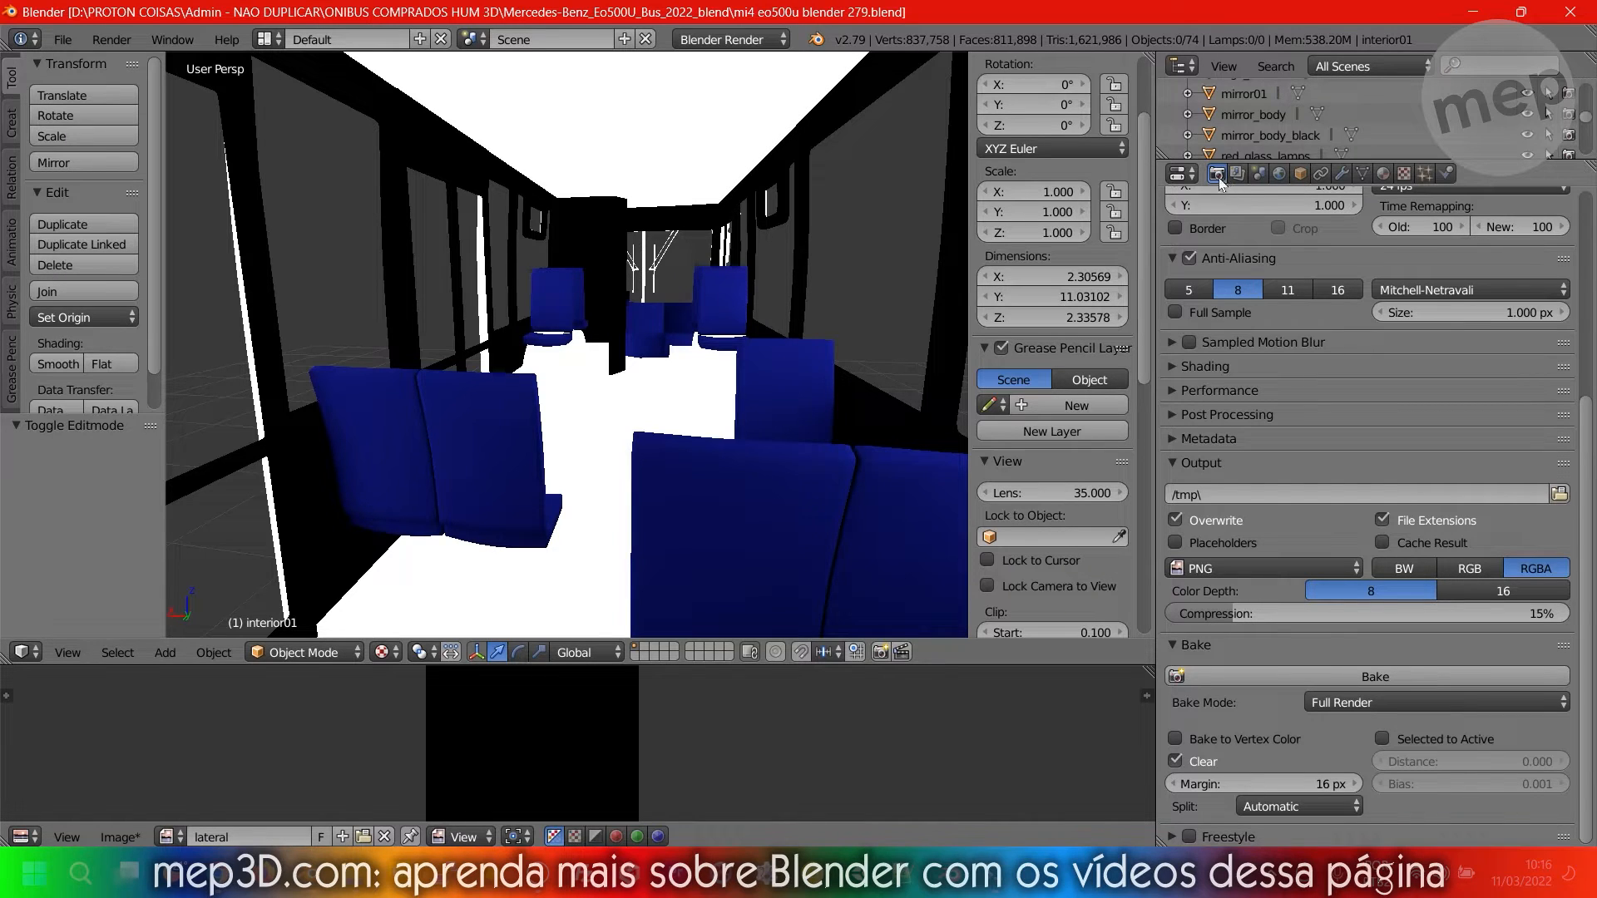
Try to bake with the Full Render mode.
{"action": "left_click", "coordinate": [1319, 682]}
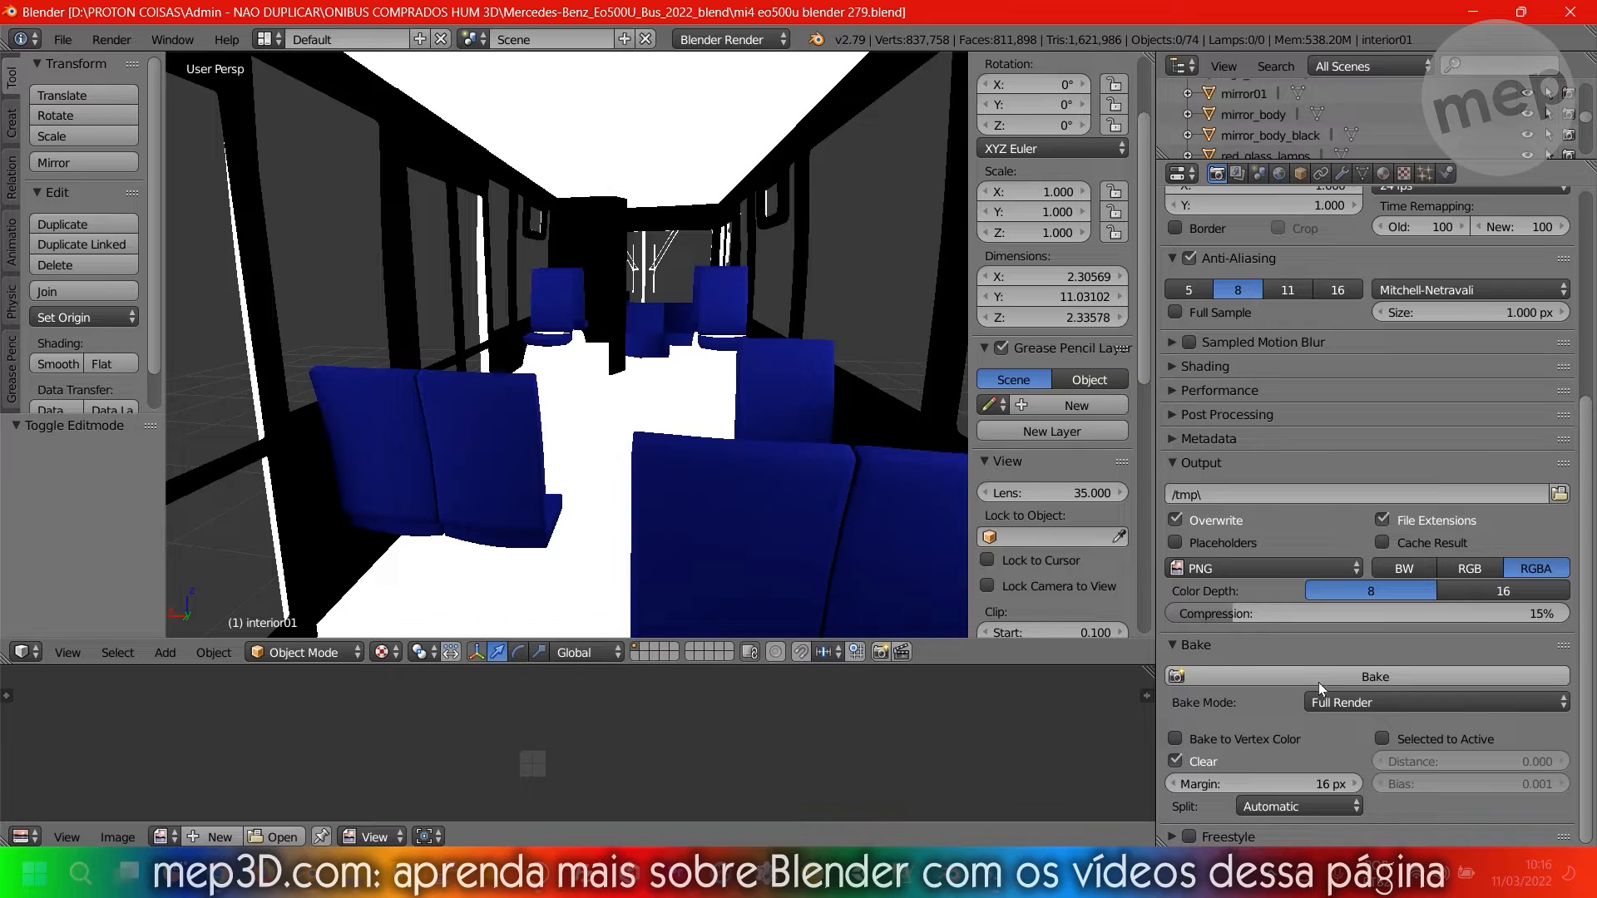
{"action": "left_click", "coordinate": [1319, 682]}
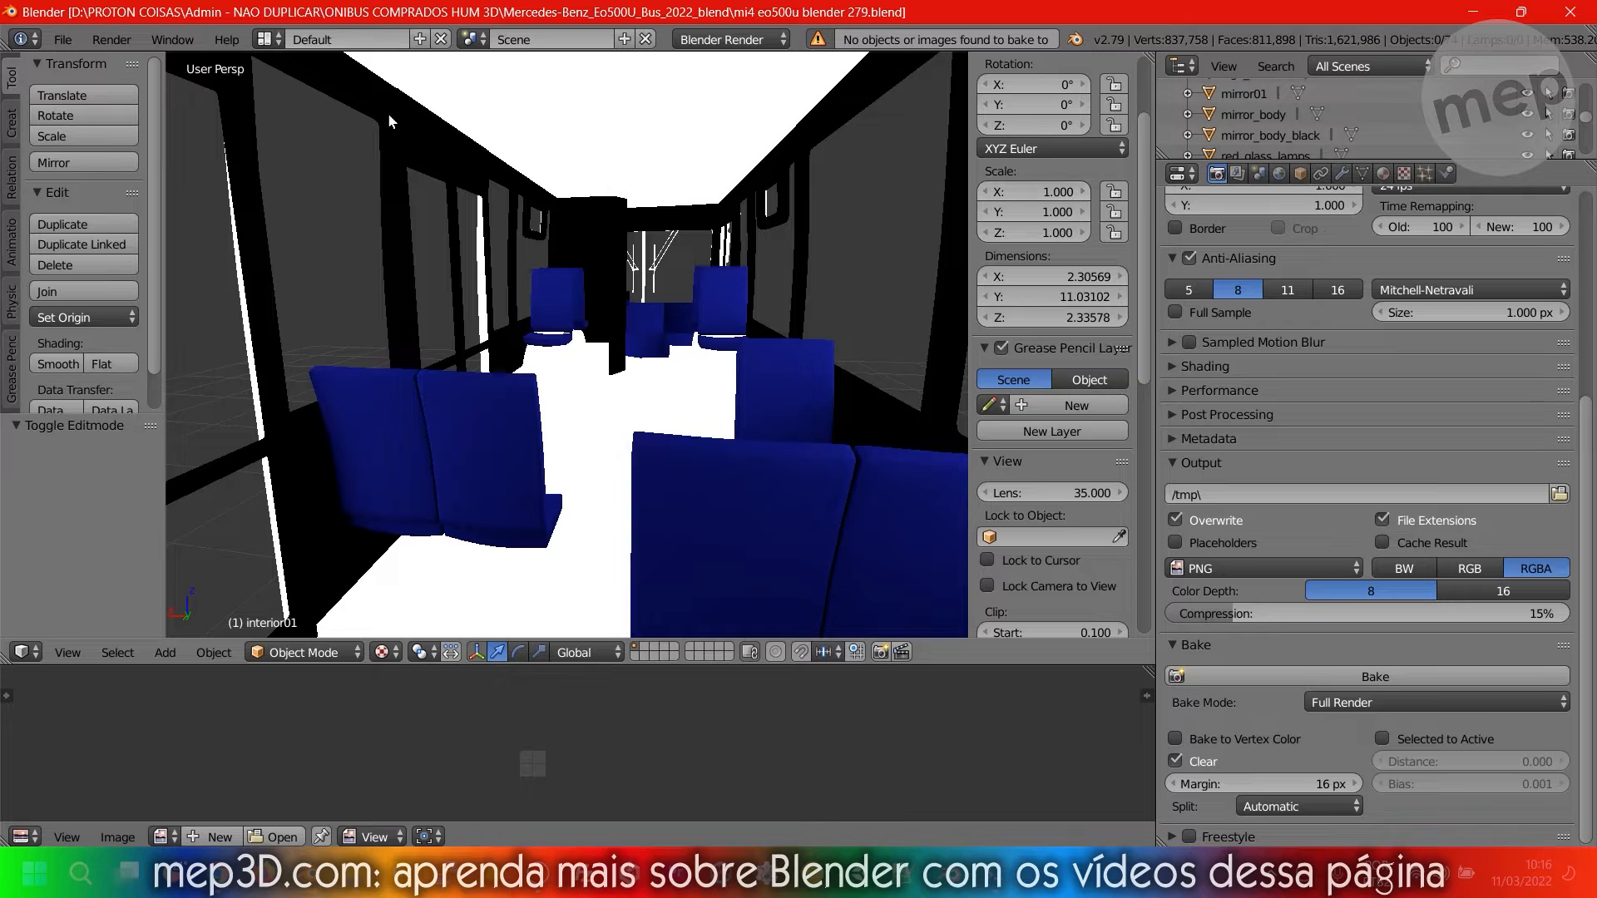
Select the bus interior object and display the "lateral" image in the image editor.
{"action": "right_click", "coordinate": [387, 366]}
{"action": "scroll", "coordinate": [387, 366], "scroll_direction": "down", "scroll_amount": 3}
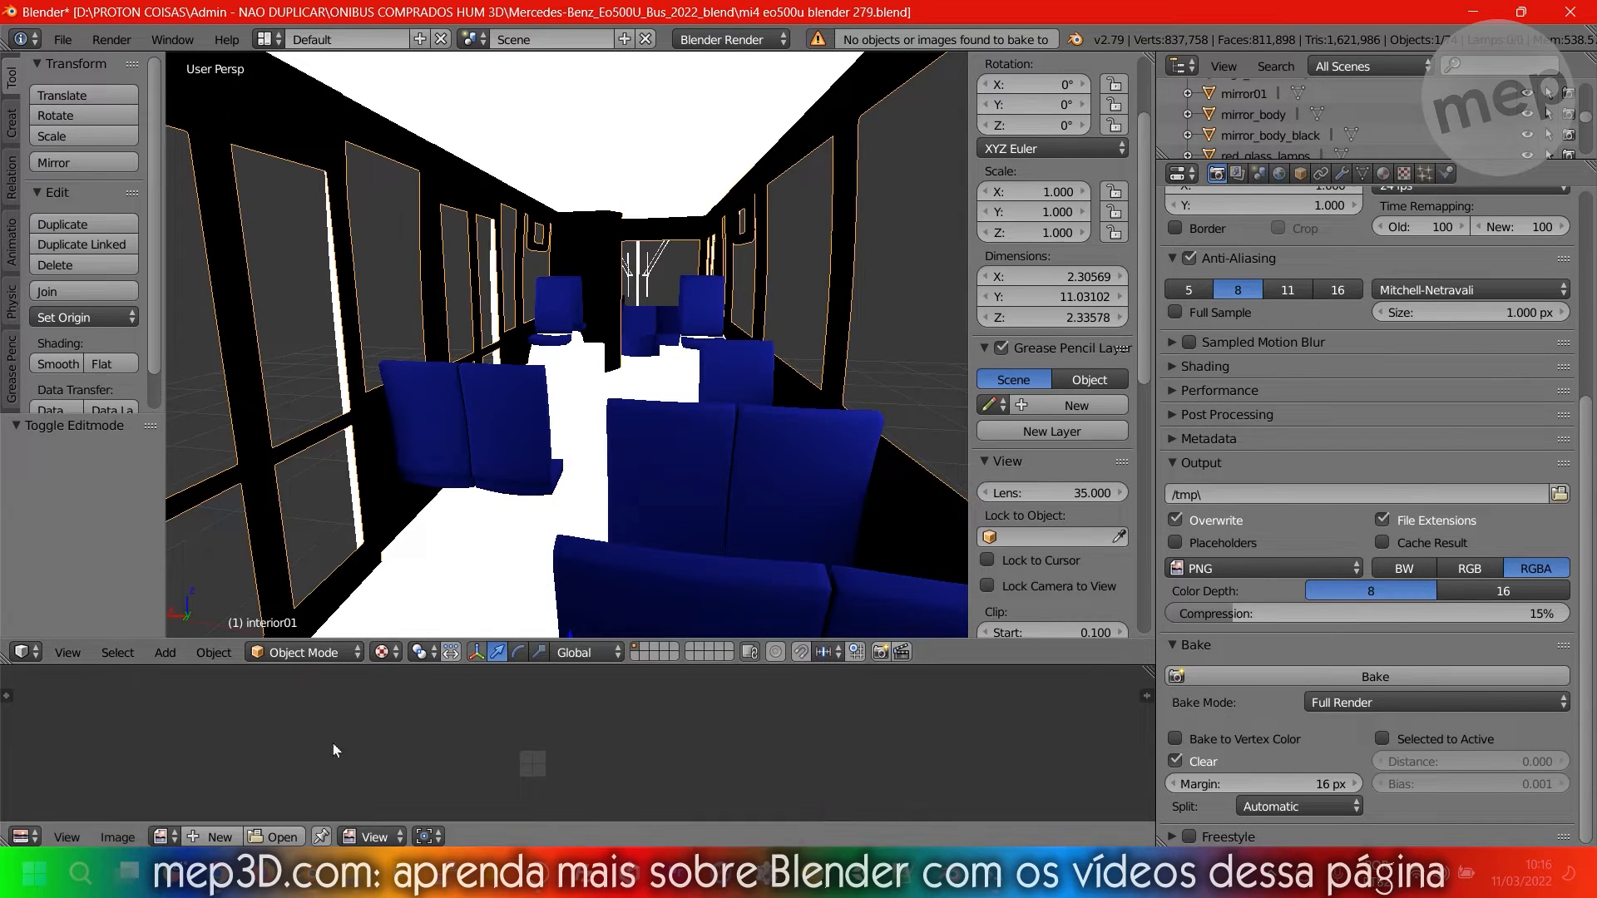
{"action": "left_click", "coordinate": [160, 837]}
{"action": "left_click", "coordinate": [242, 671]}
{"action": "scroll", "coordinate": [586, 746], "scroll_direction": "down", "scroll_amount": 3}
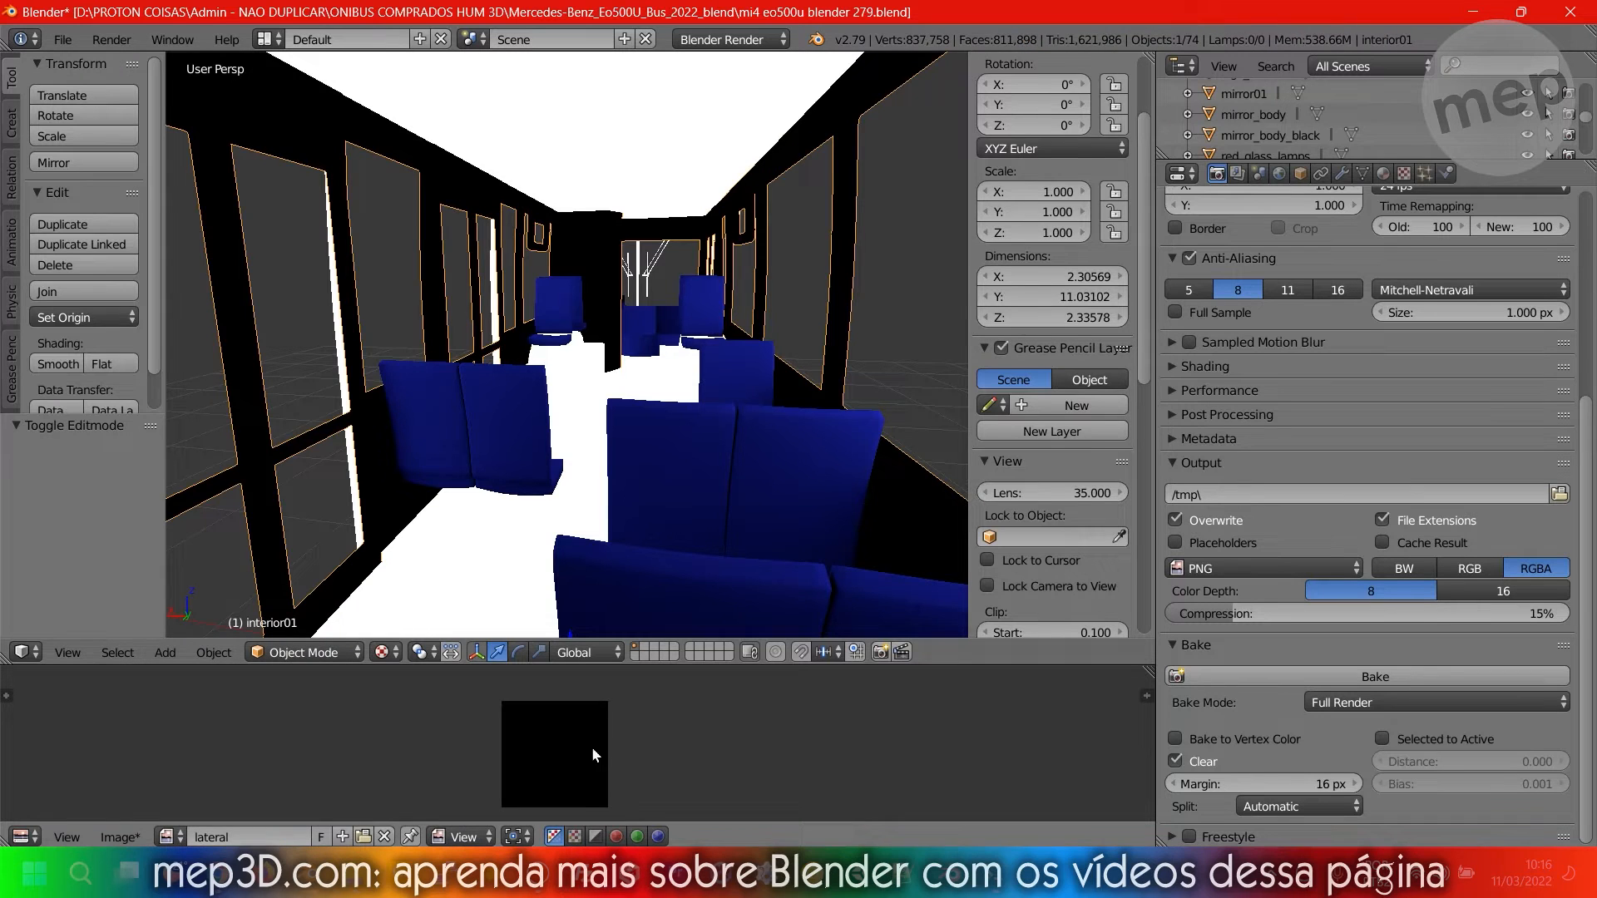
Check the interior's full UV layout over the "lateral" image in Edit Mode, then bake the object with Full Render from Object Mode.
{"action": "key", "text": "Tab"}
{"action": "key", "text": "a"}
{"action": "key", "text": "a"}
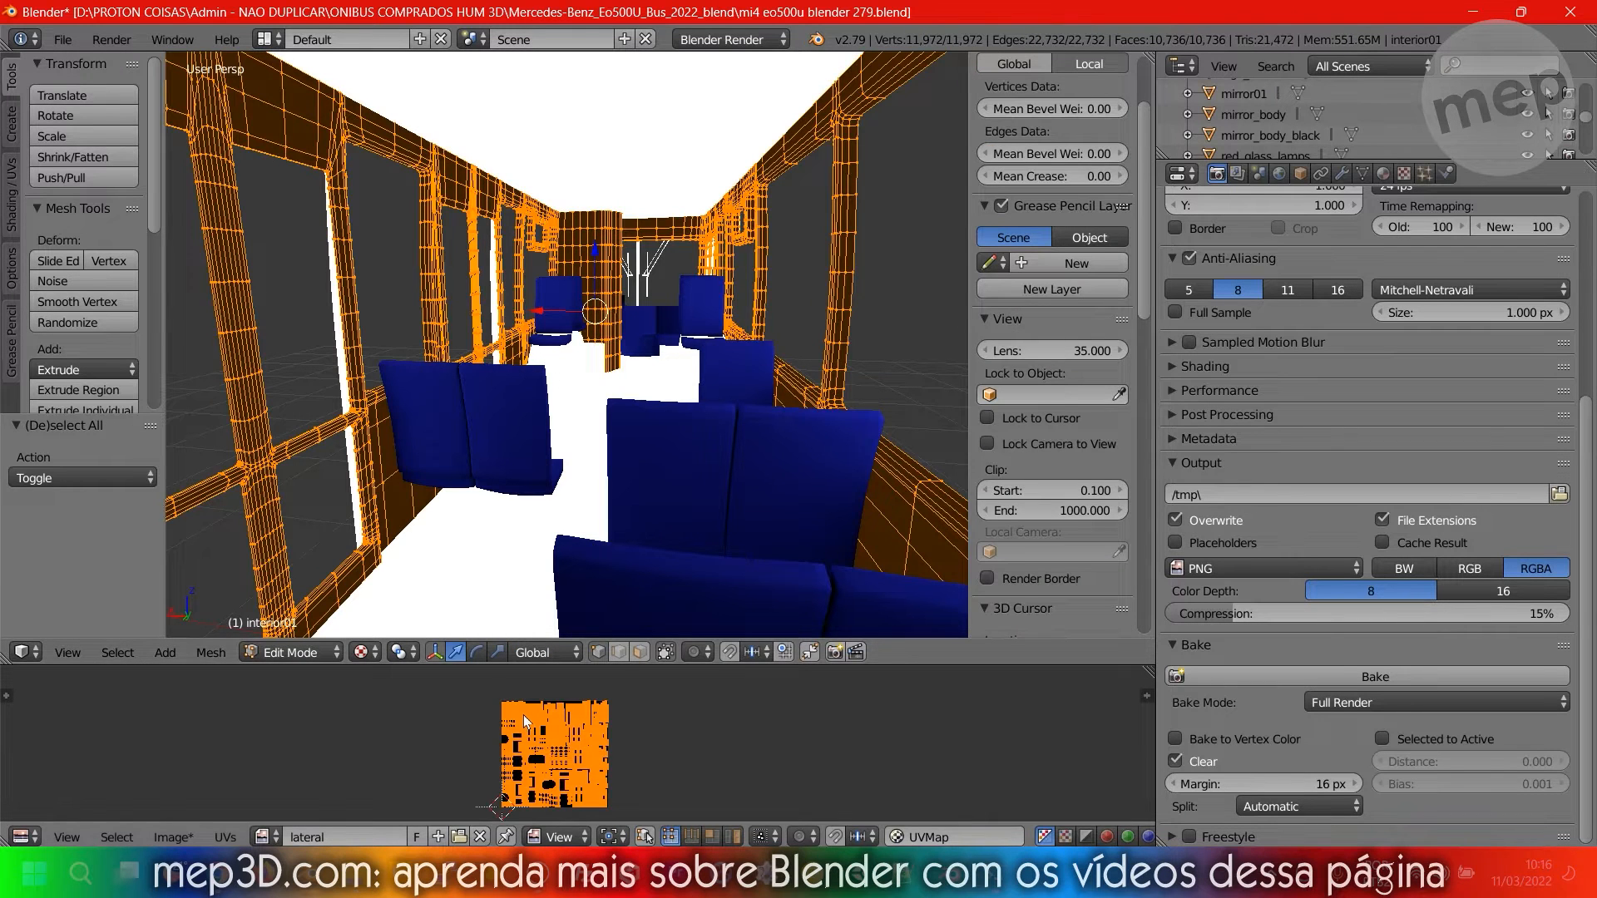
{"action": "key", "text": "Tab"}
{"action": "left_click", "coordinate": [1211, 677]}
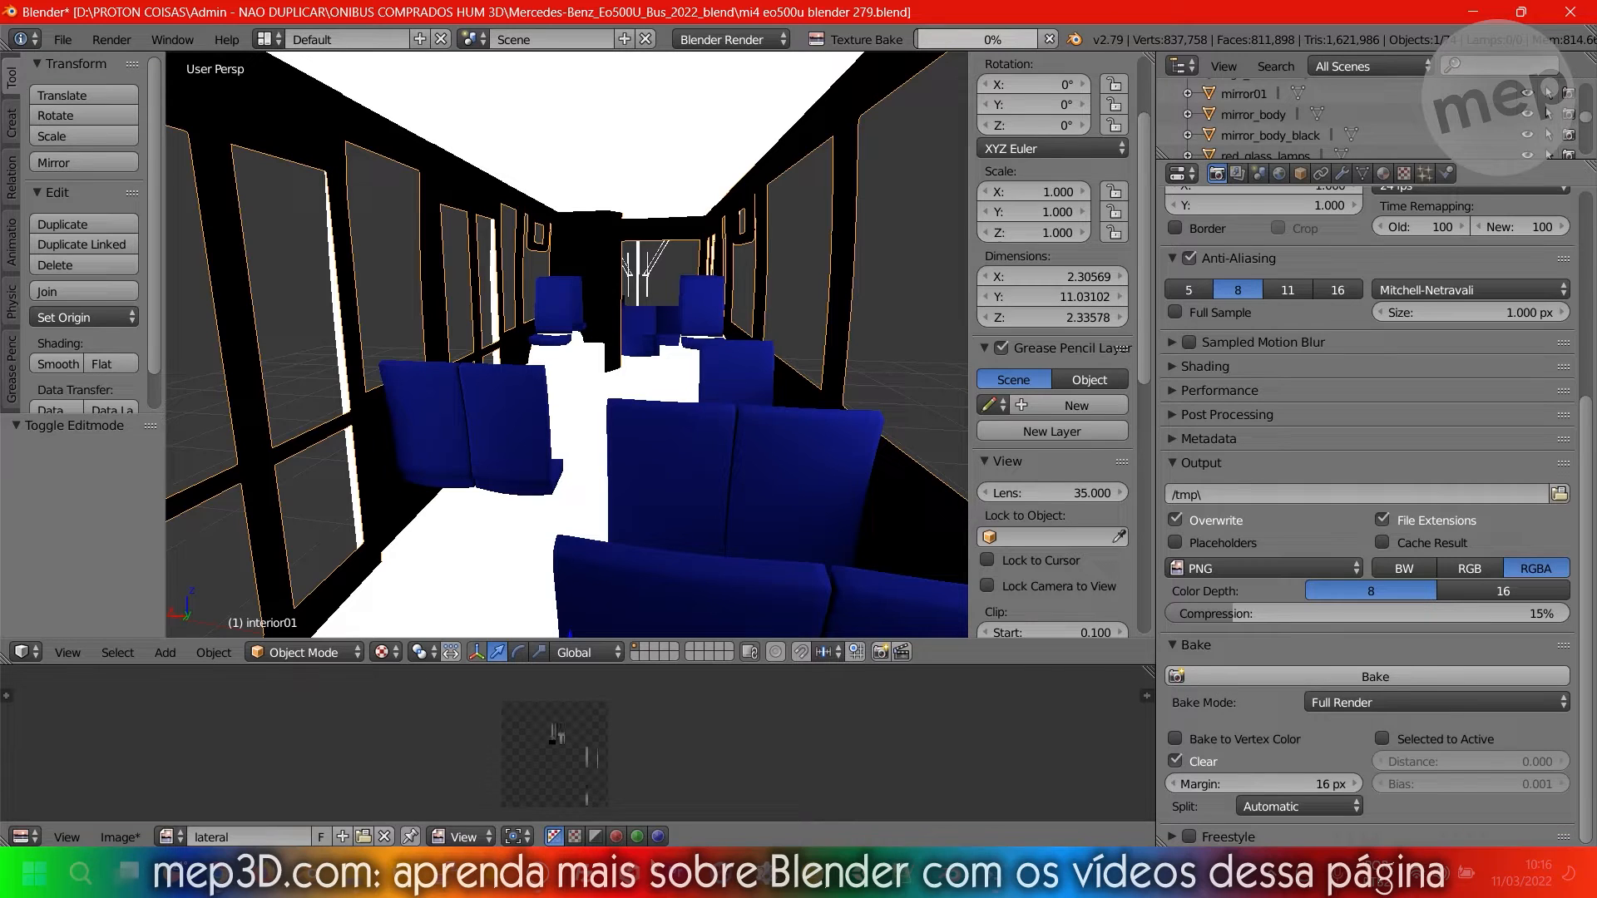
Examine the Full Render bake on the "lateral" image and on the bus interior walls.
{"action": "scroll", "coordinate": [611, 765], "scroll_direction": "up", "scroll_amount": 8}
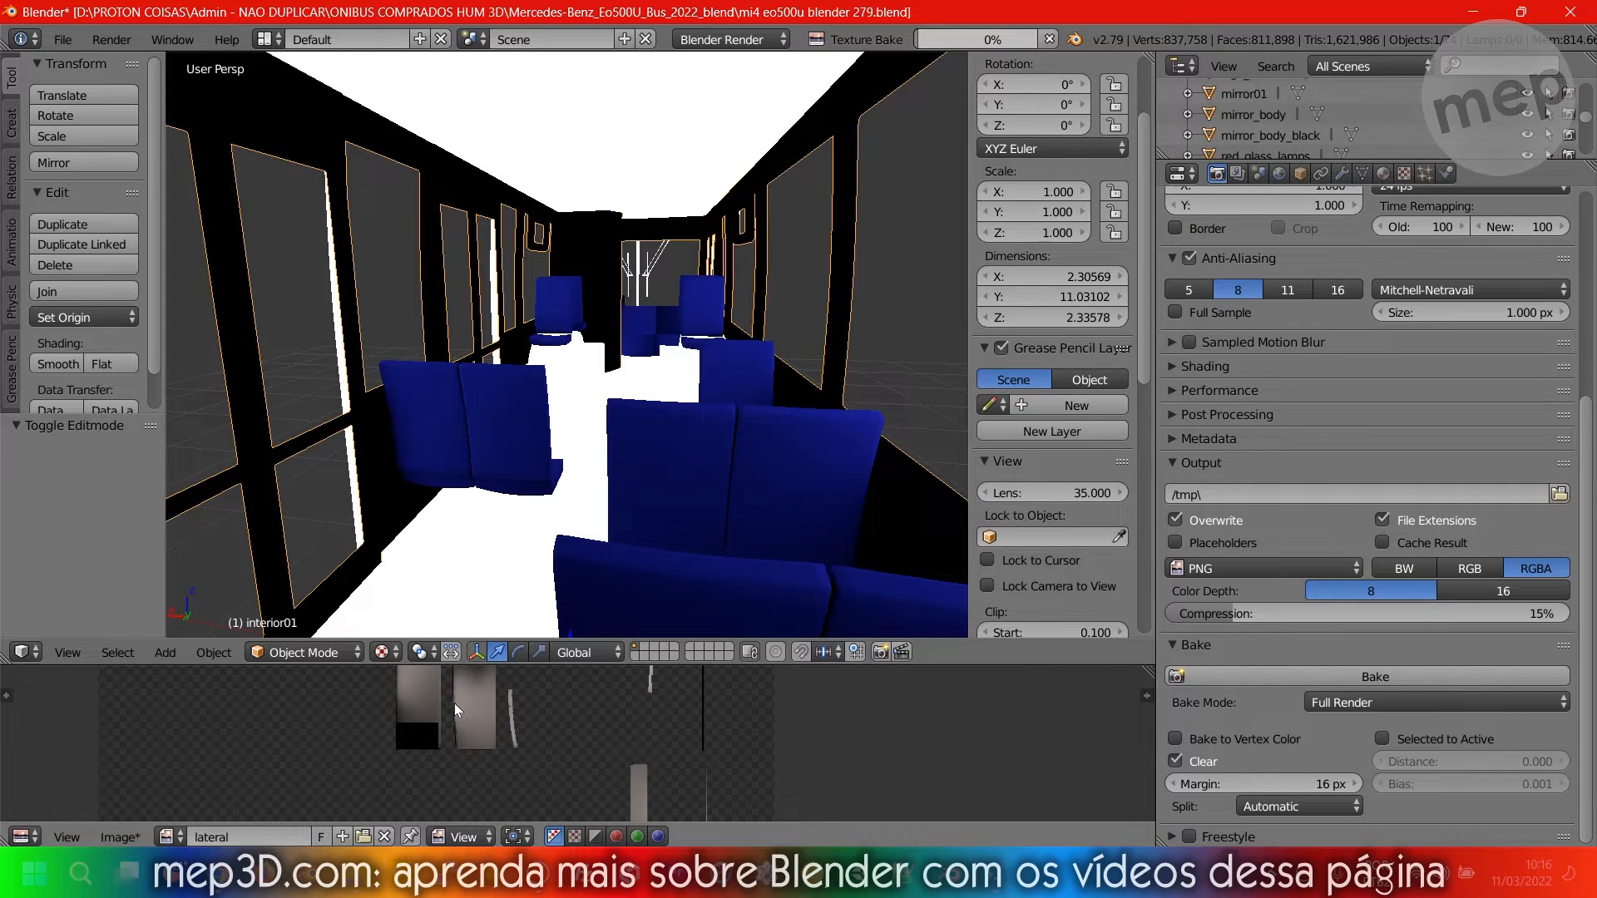
{"action": "scroll", "coordinate": [501, 757], "scroll_direction": "down", "scroll_amount": 4}
{"action": "scroll", "coordinate": [546, 732], "scroll_direction": "down", "scroll_amount": 2}
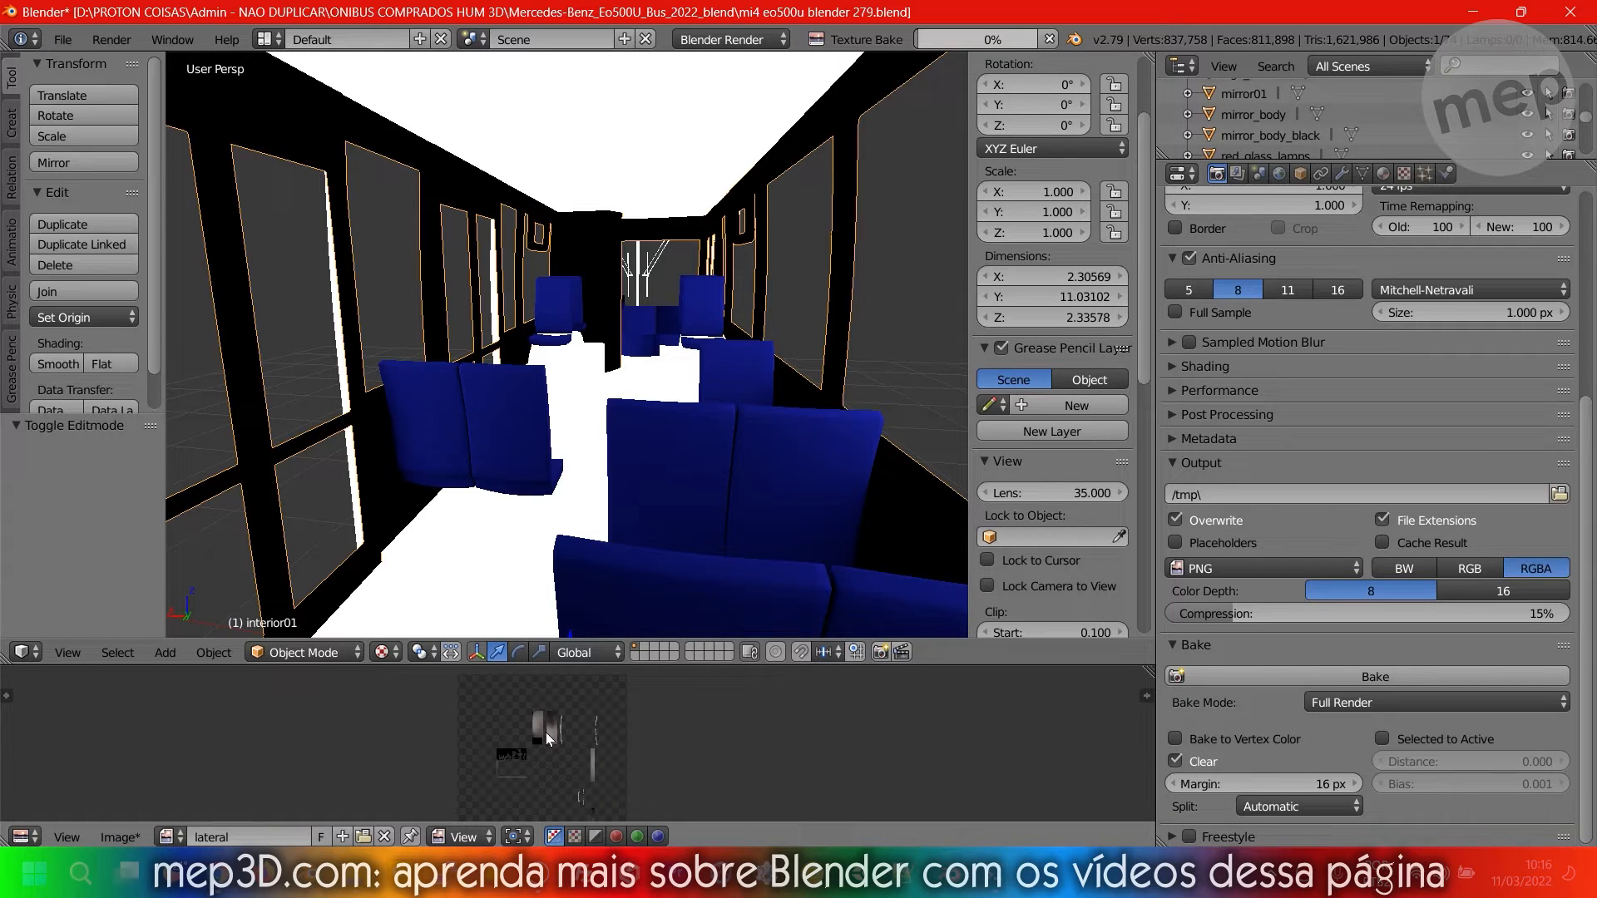
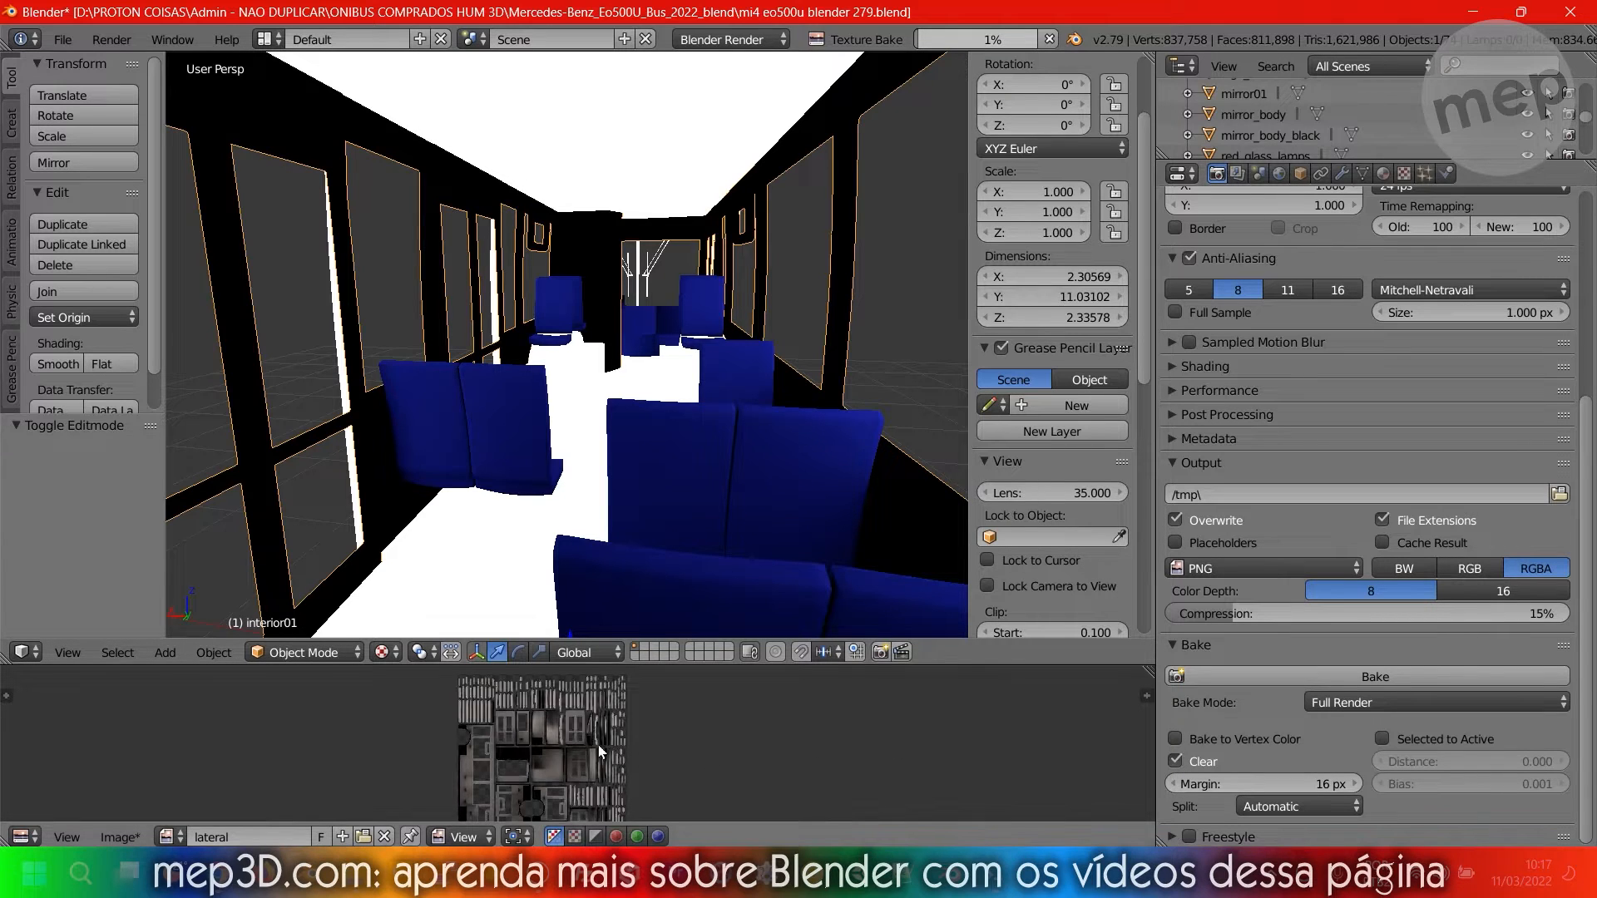
{"action": "scroll", "coordinate": [597, 745], "scroll_direction": "up", "scroll_amount": 1}
{"action": "scroll", "coordinate": [642, 466], "scroll_direction": "down", "scroll_amount": 2}
{"action": "scroll", "coordinate": [649, 332], "scroll_direction": "up", "scroll_amount": 2}
{"action": "scroll", "coordinate": [648, 333], "scroll_direction": "up", "scroll_amount": 2}
{"action": "middle_click_drag", "start_coordinate": [629, 354], "coordinate": [662, 427]}
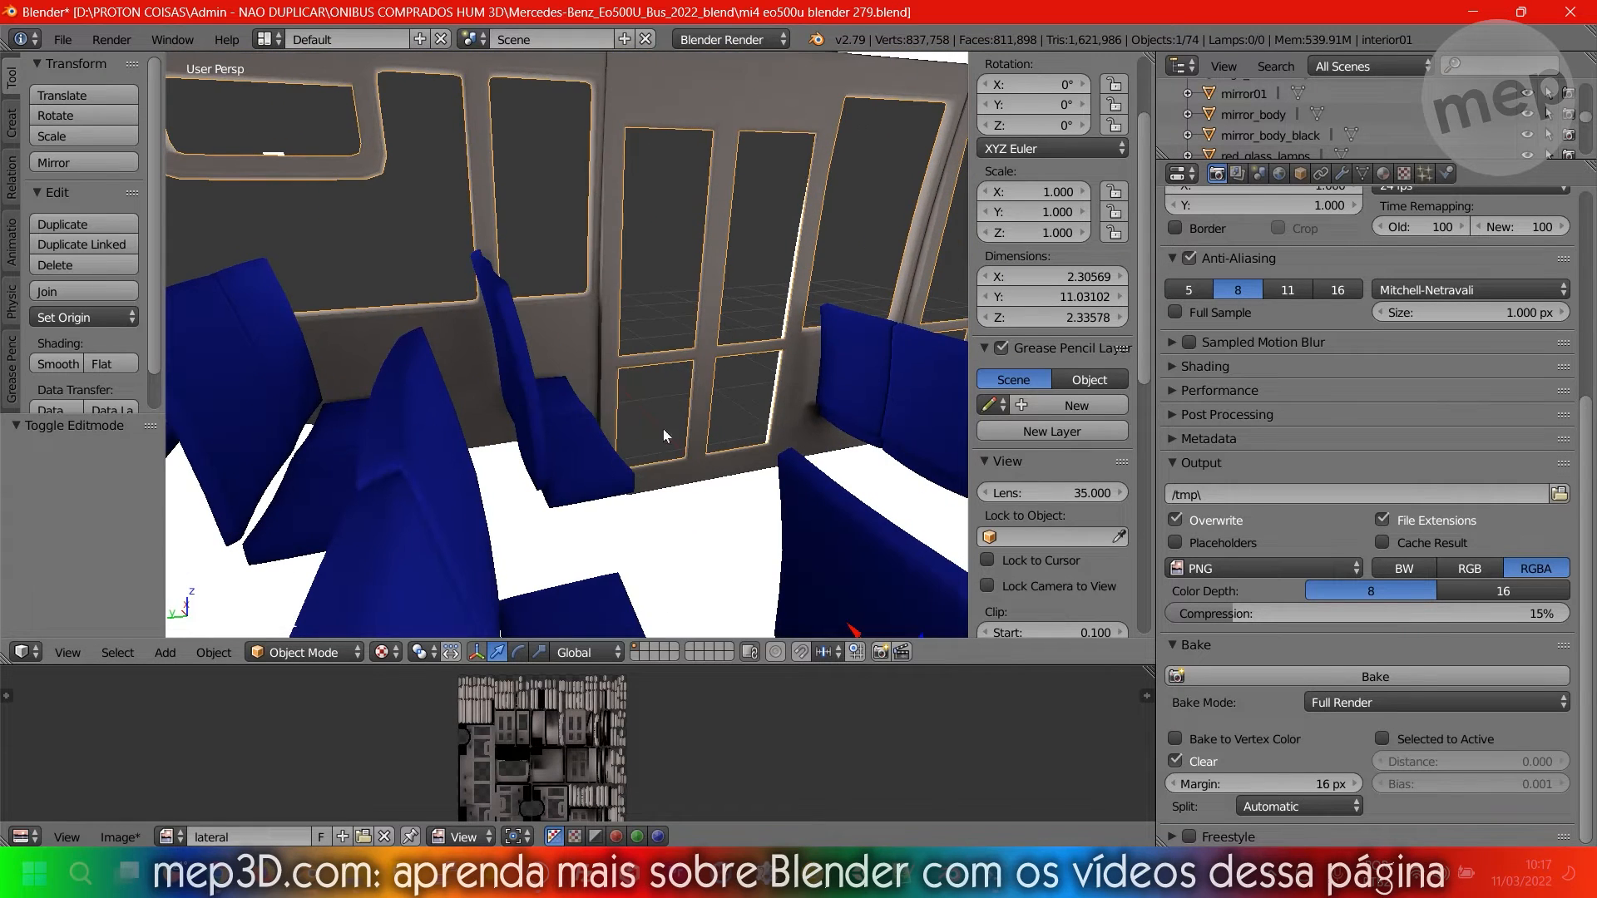
Try the Falloff attenuation option in the world's Gather settings.
{"action": "left_click", "coordinate": [1278, 173]}
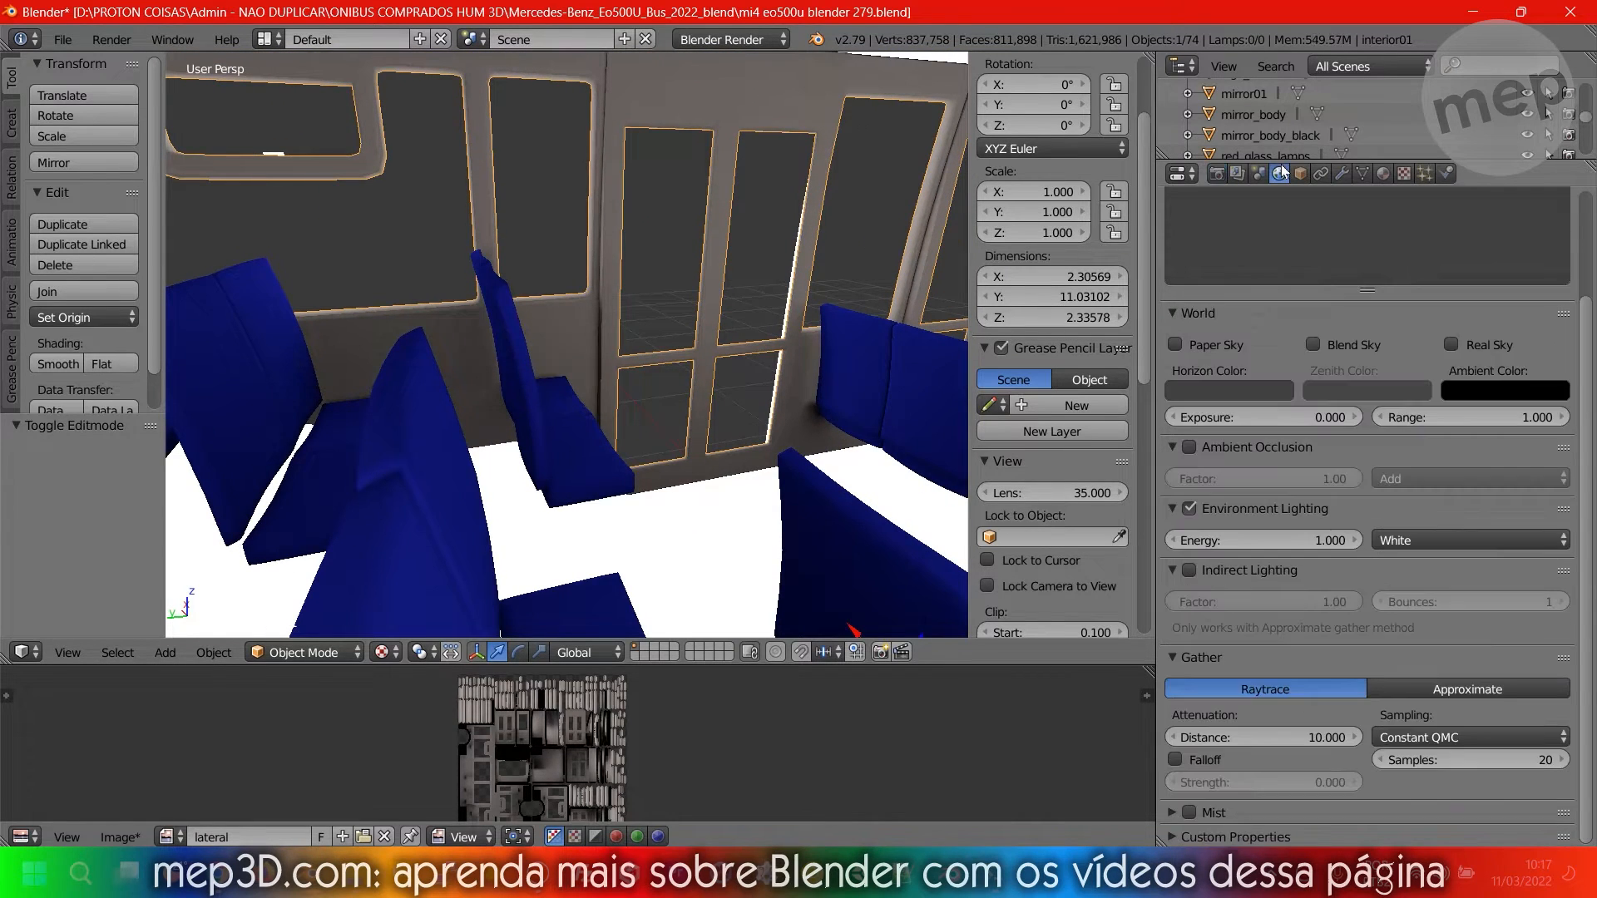
{"action": "left_click", "coordinate": [1176, 761]}
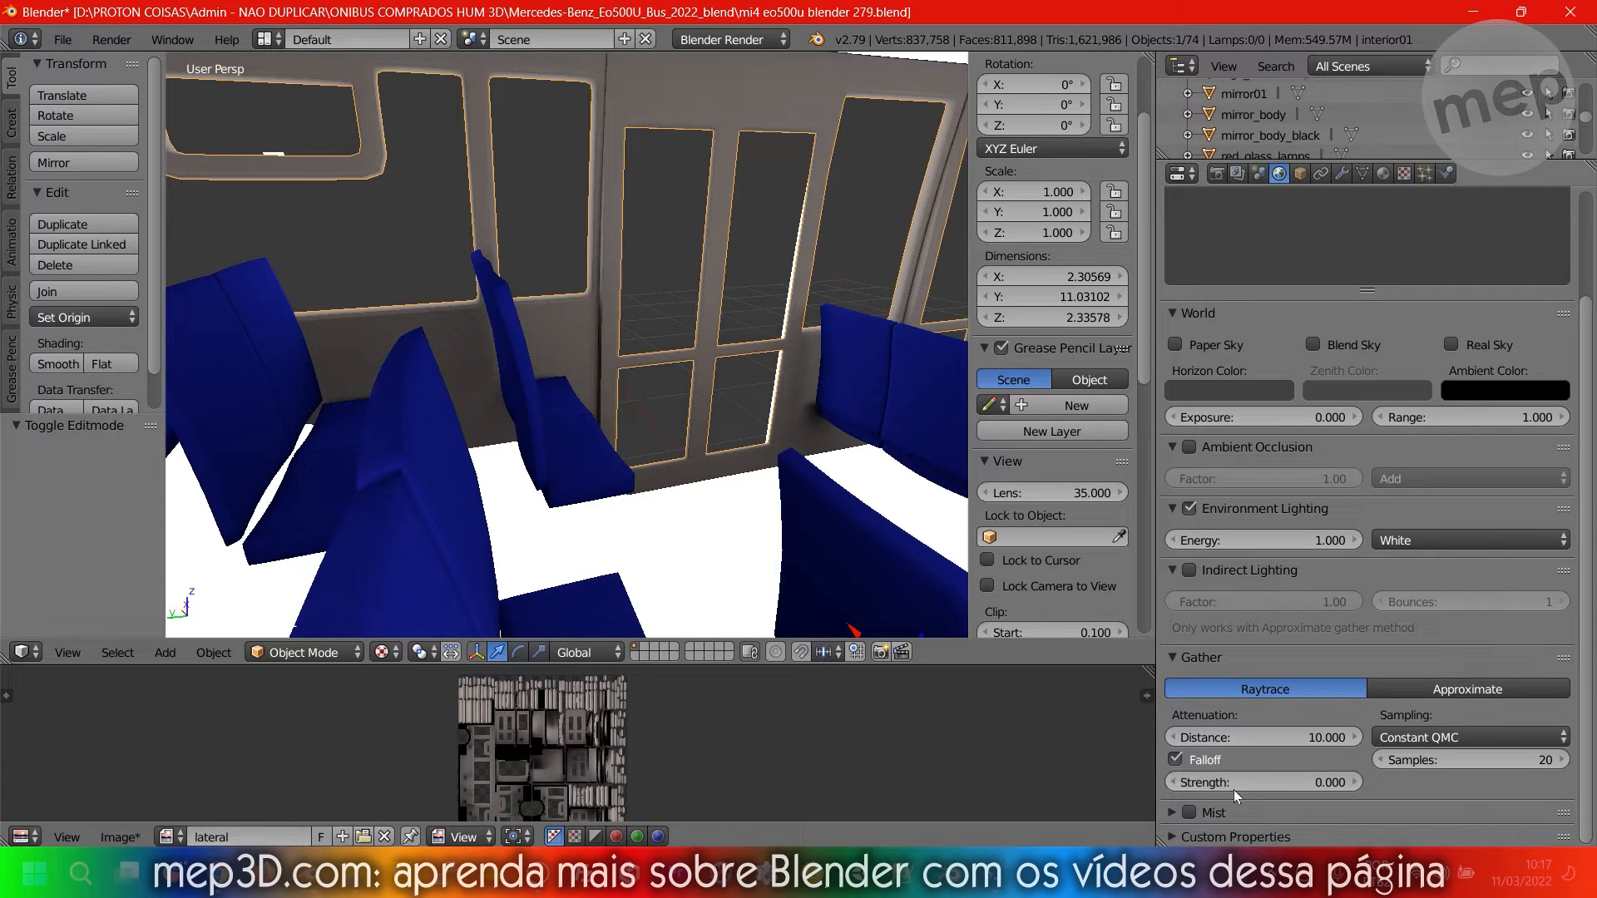
{"action": "left_click", "coordinate": [1176, 760]}
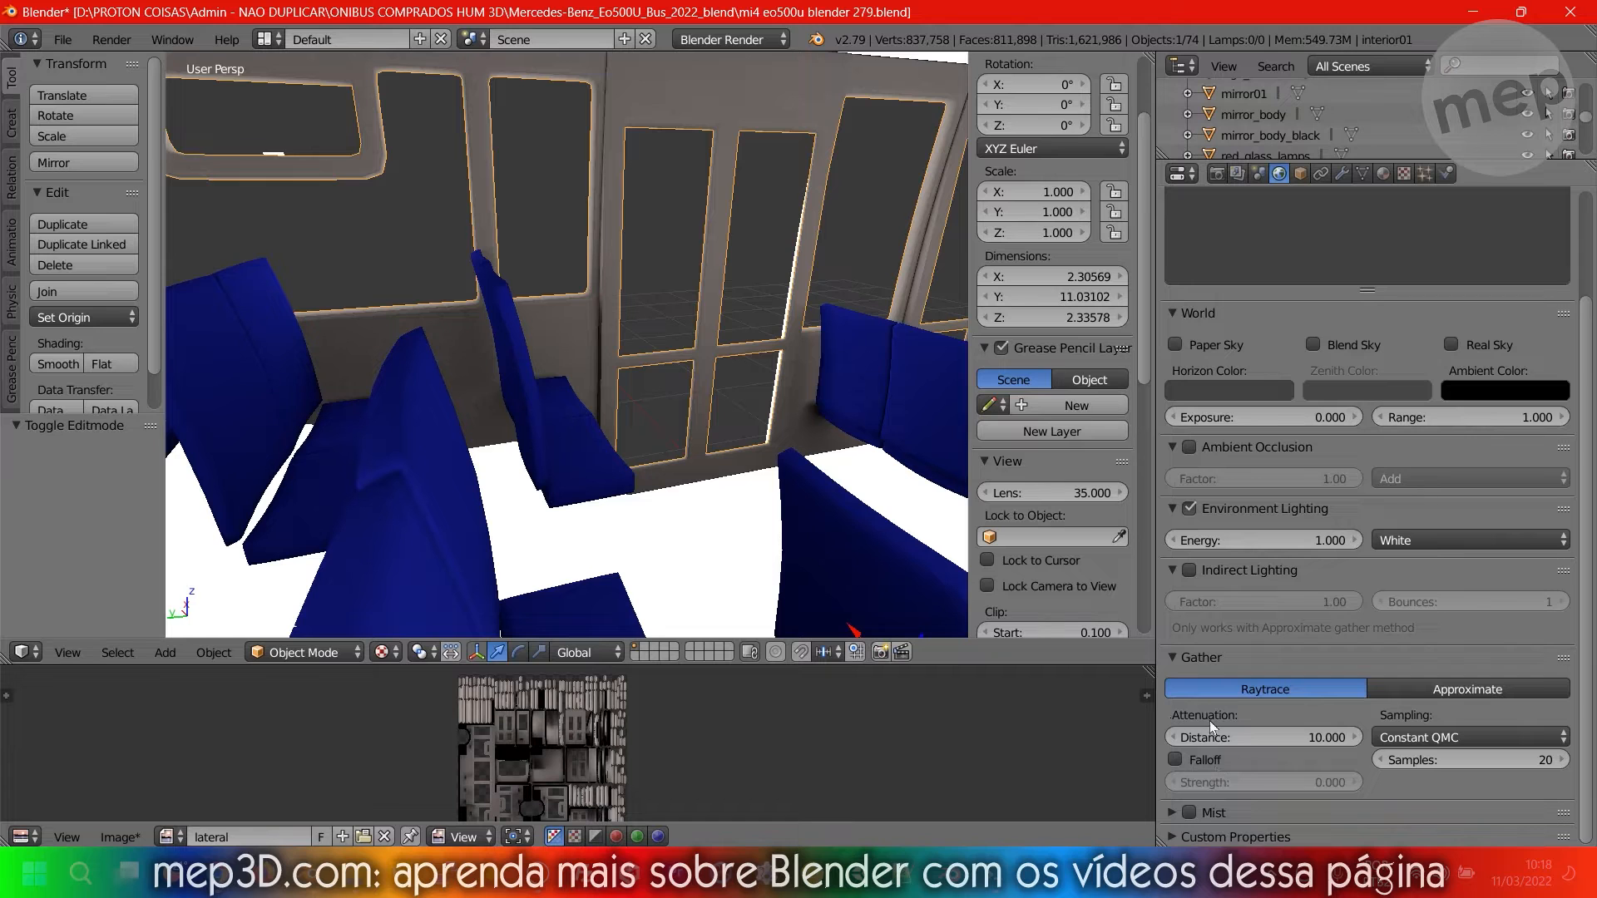
Select the bus ceiling object and save the baked "lateral" image as lateral.png.
{"action": "middle_click_drag", "start_coordinate": [539, 470], "coordinate": [430, 422]}
{"action": "middle_click_drag", "start_coordinate": [416, 408], "coordinate": [633, 349]}
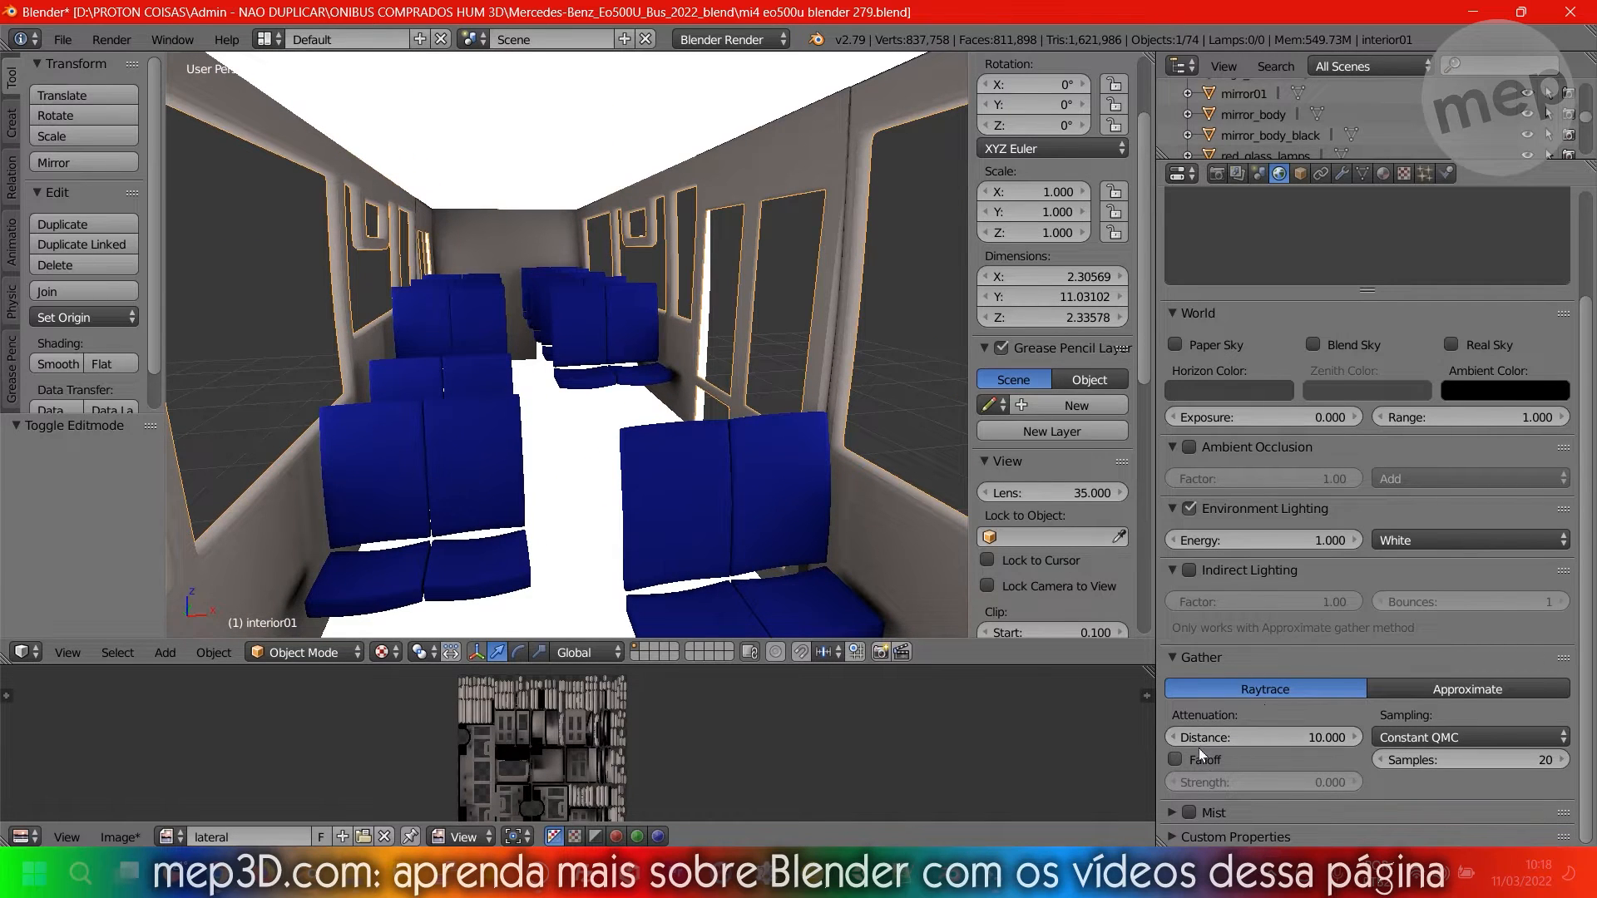
{"action": "middle_click_drag", "start_coordinate": [582, 349], "coordinate": [563, 221]}
{"action": "right_click", "coordinate": [563, 221]}
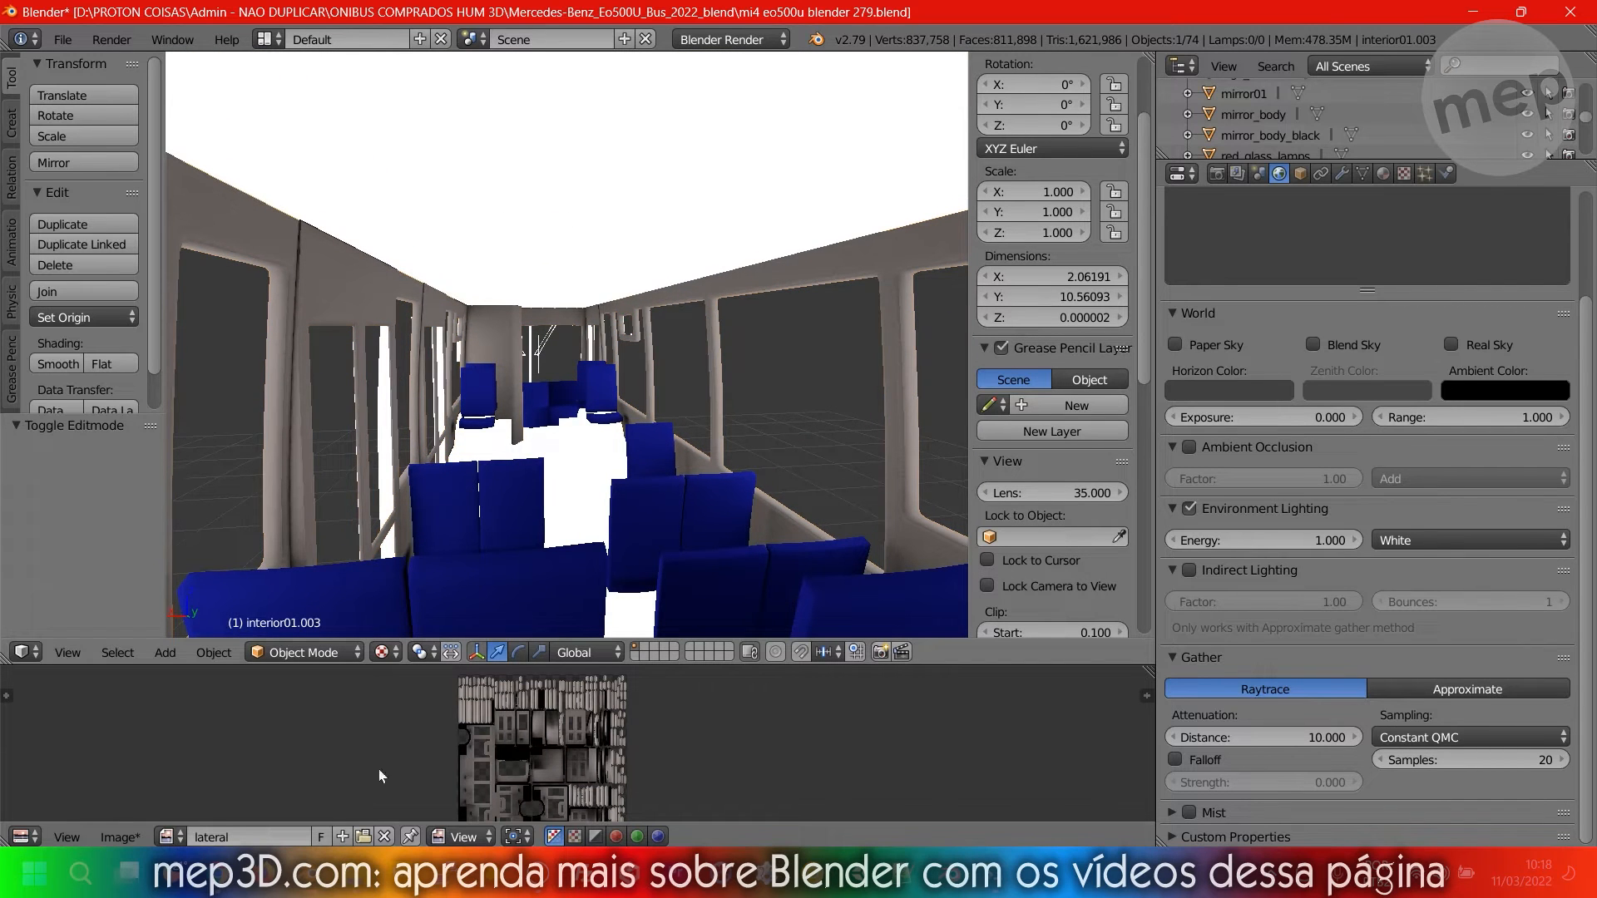
{"action": "left_click", "coordinate": [114, 833]}
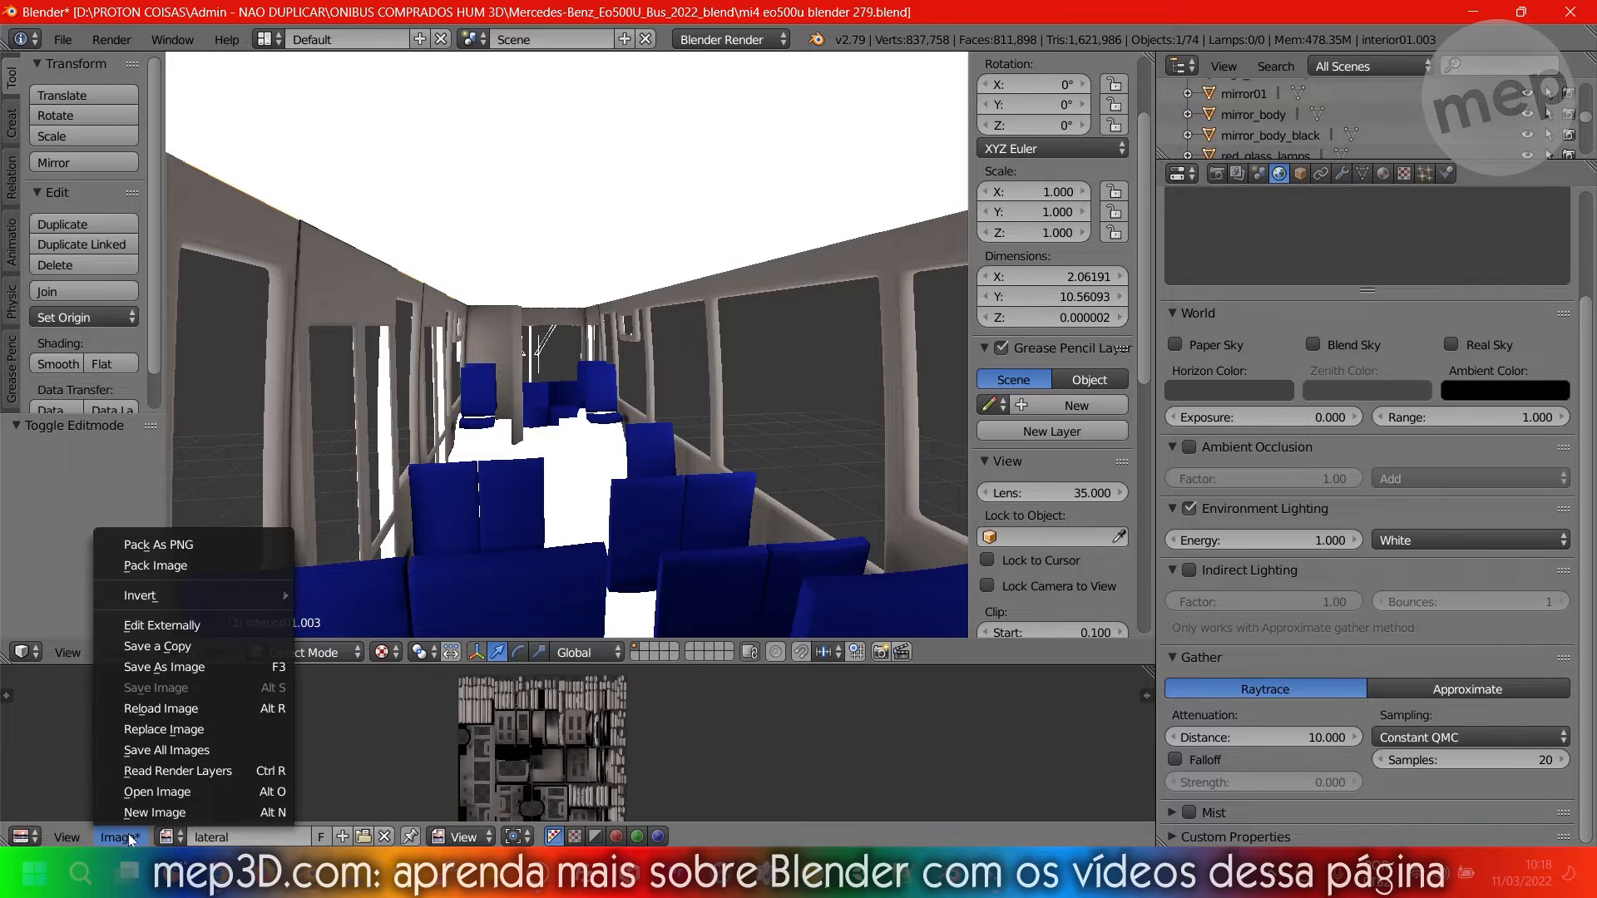
{"action": "left_click", "coordinate": [150, 663]}
{"action": "left_click", "coordinate": [1512, 93]}
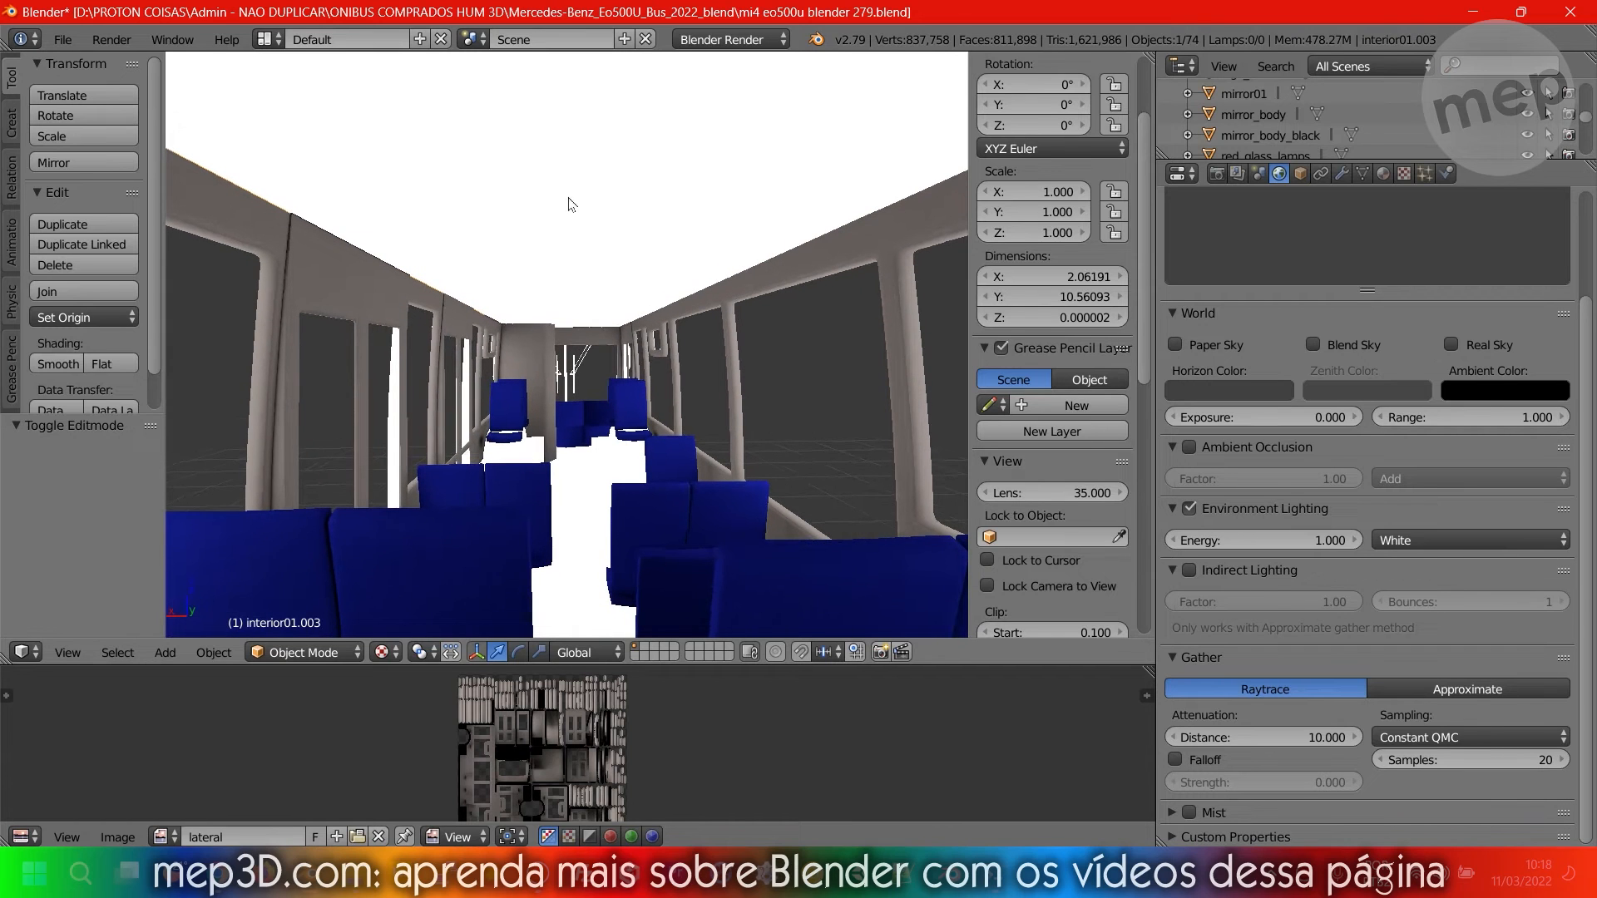
Put the bus ceiling in Edit Mode and select its whole mesh.
{"action": "key", "text": "Tab"}
{"action": "key", "text": "a"}
{"action": "scroll", "coordinate": [568, 198], "scroll_direction": "down", "scroll_amount": 2}
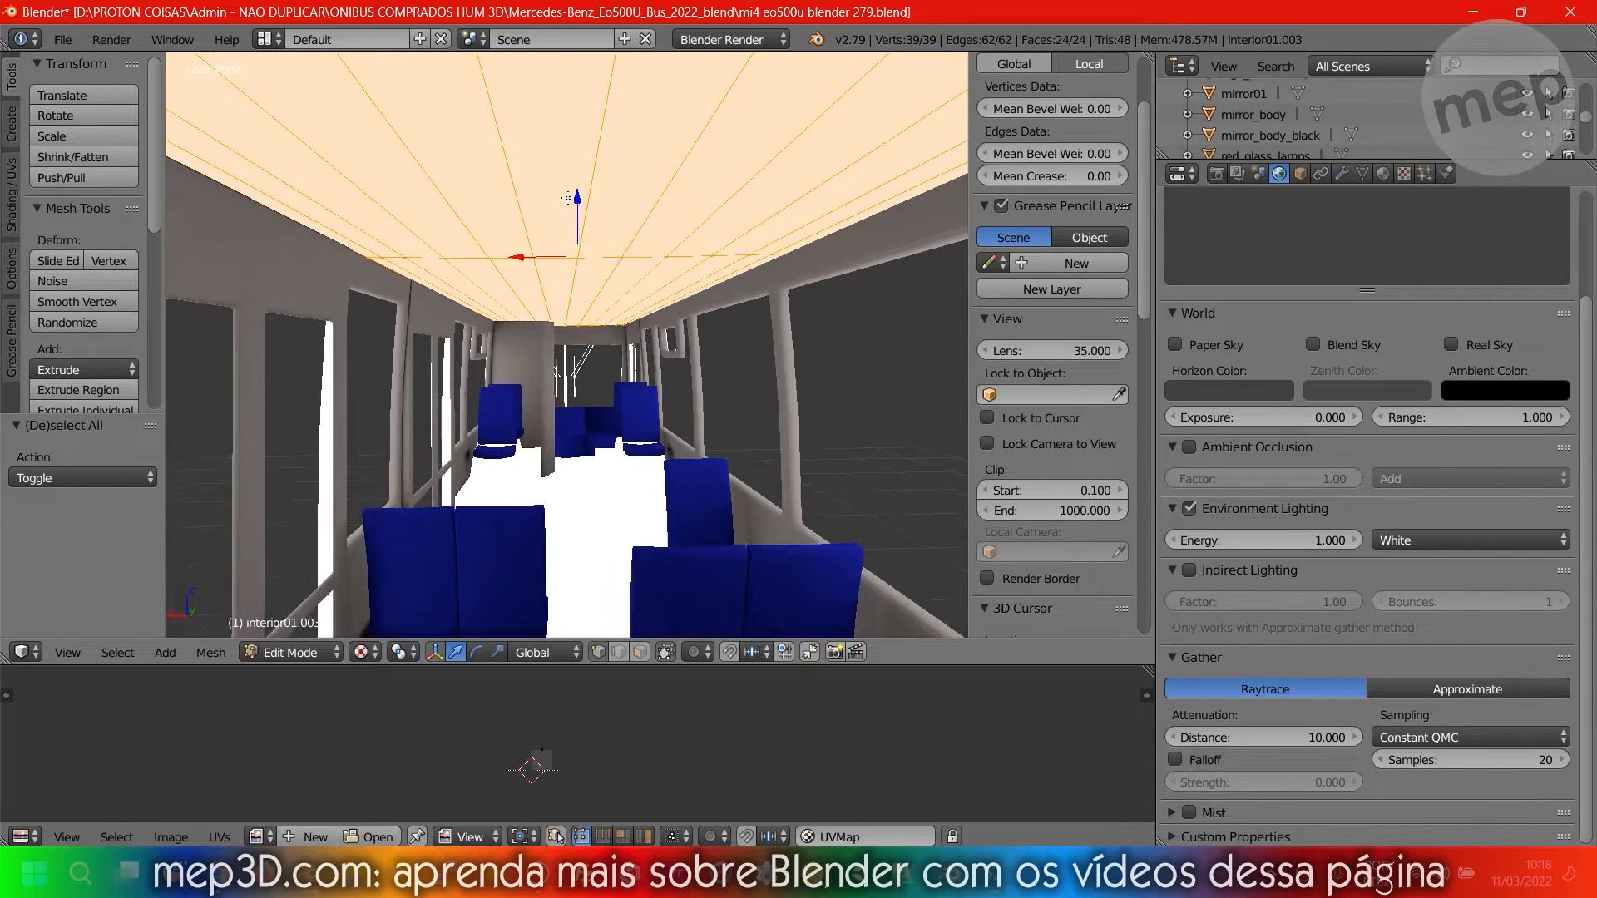
{"action": "key", "text": "a"}
{"action": "key", "text": "a"}
{"action": "key", "text": "a"}
{"action": "key", "text": "a"}
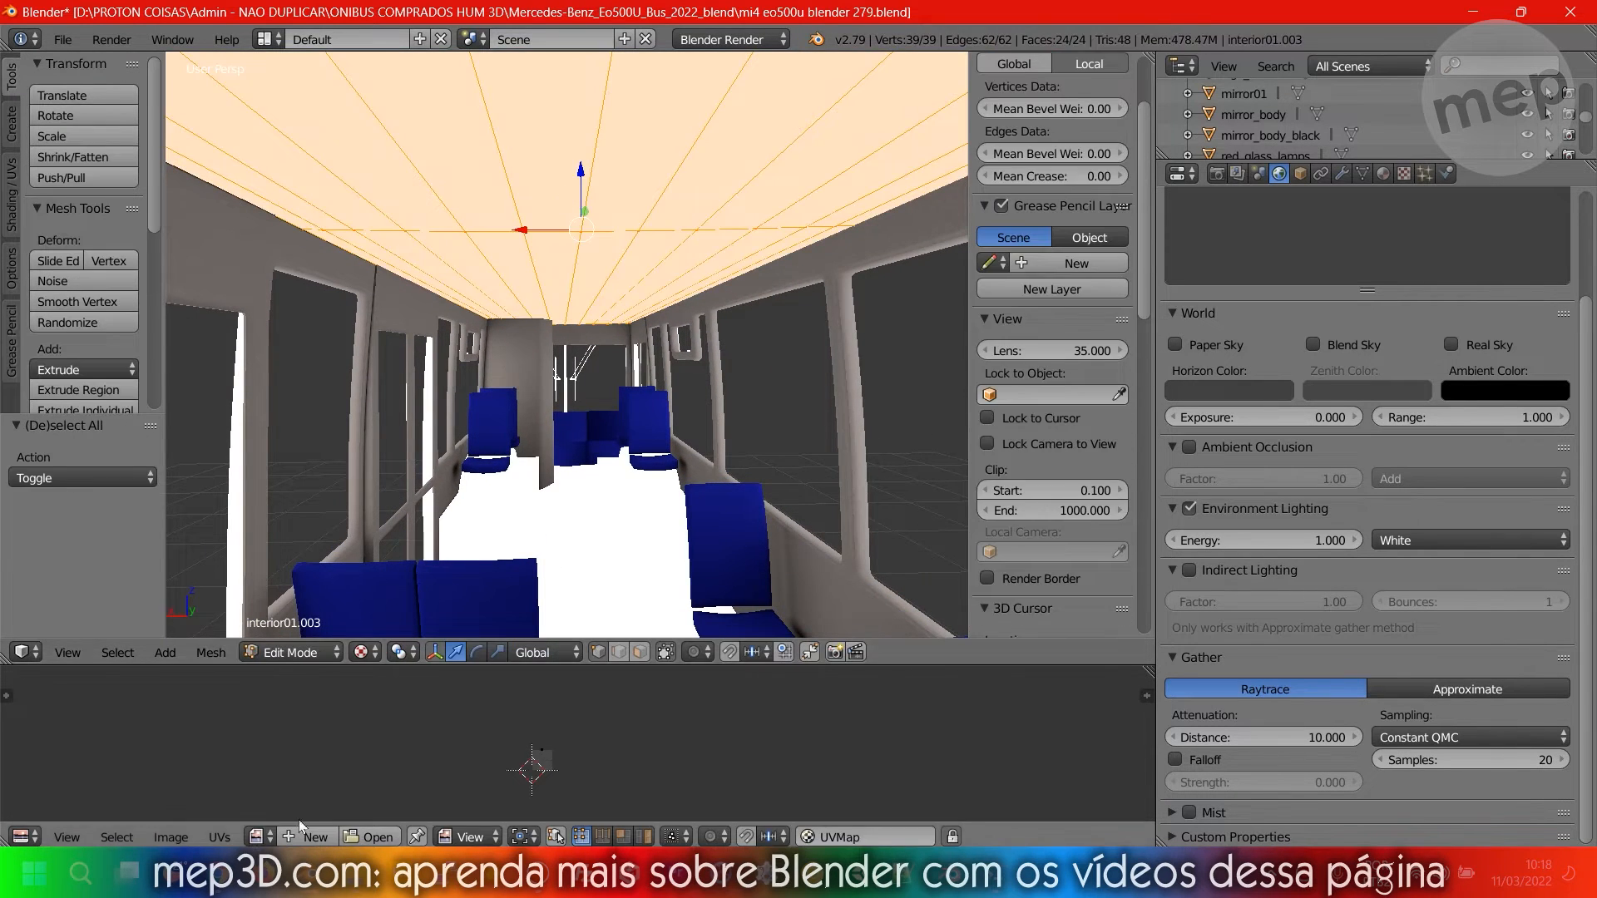
Create a new image named "teto" for the selected ceiling faces.
{"action": "left_click", "coordinate": [315, 836]}
{"action": "left_click", "coordinate": [358, 690]}
{"action": "left_click", "coordinate": [358, 669]}
{"action": "type", "text": "teto"}
{"action": "key", "text": "Return"}
{"action": "left_click", "coordinate": [358, 827]}
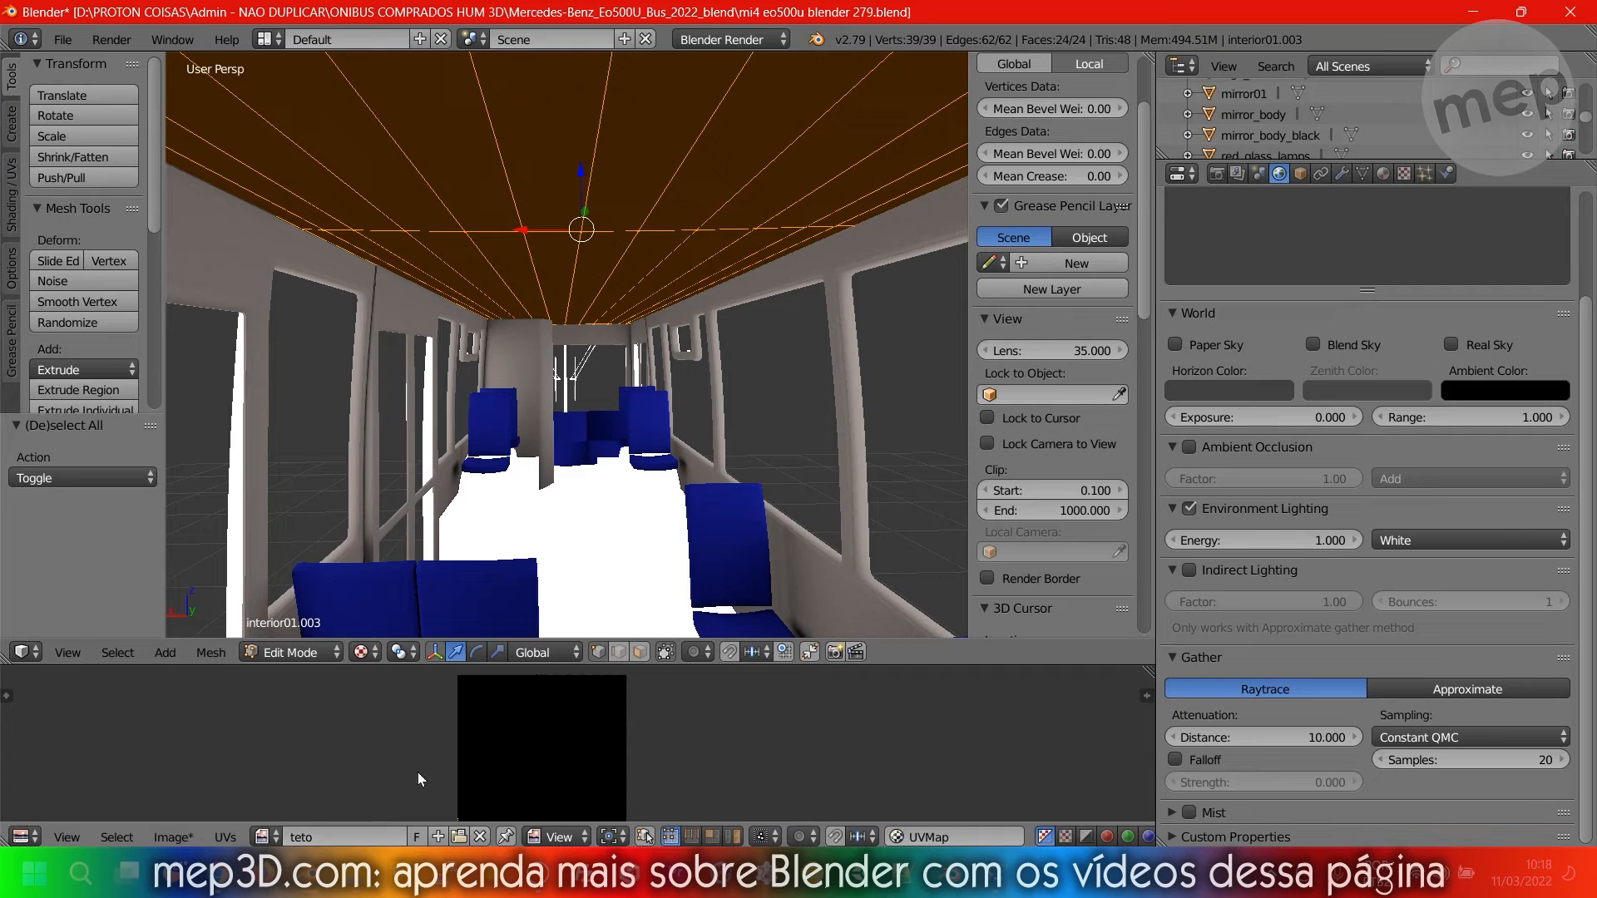
Unwrap the ceiling with Smart UV Project, using a 0.10 island margin and stretching to the UV bounds.
{"action": "key", "text": "u"}
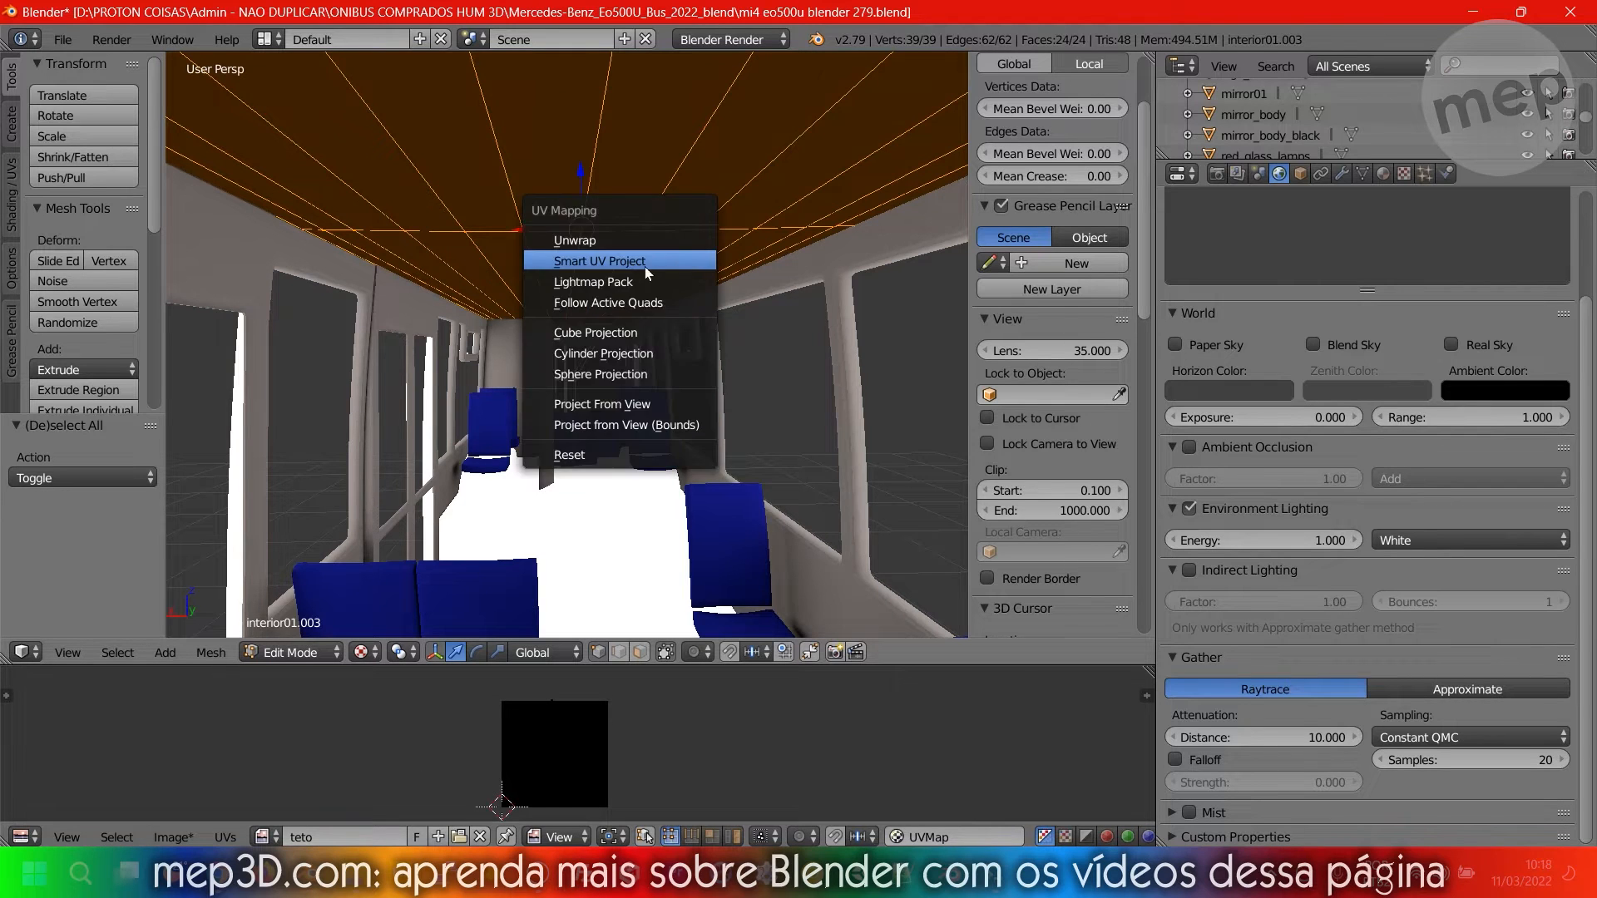
{"action": "left_click", "coordinate": [646, 264]}
{"action": "left_click", "coordinate": [644, 418]}
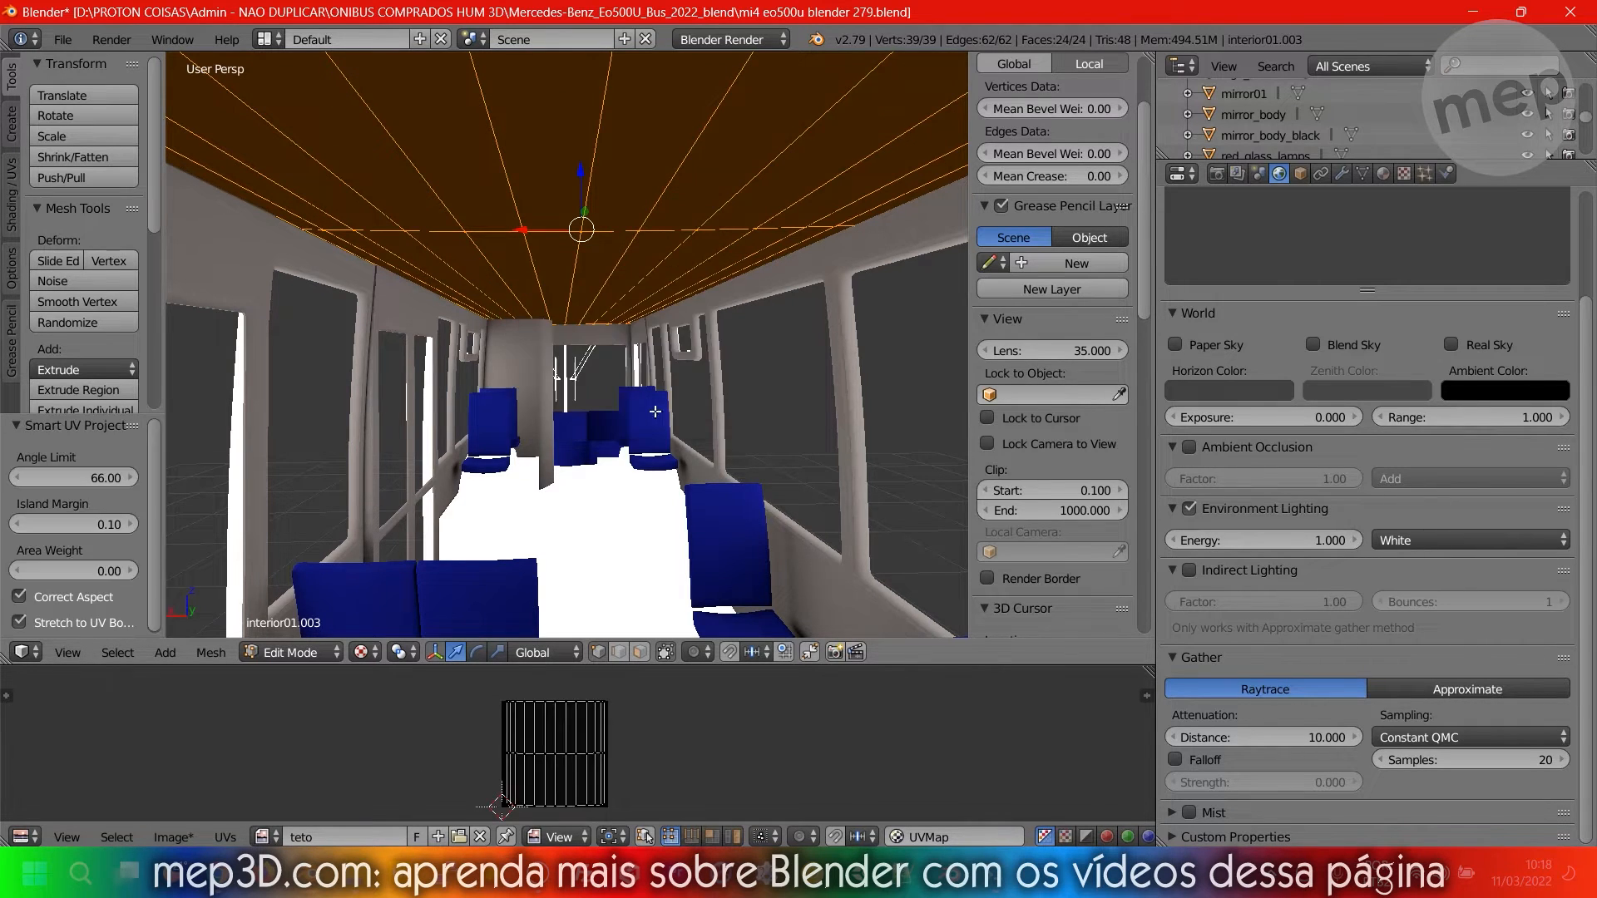
{"action": "scroll", "coordinate": [513, 735], "scroll_direction": "up", "scroll_amount": 3}
{"action": "scroll", "coordinate": [512, 735], "scroll_direction": "down", "scroll_amount": 3}
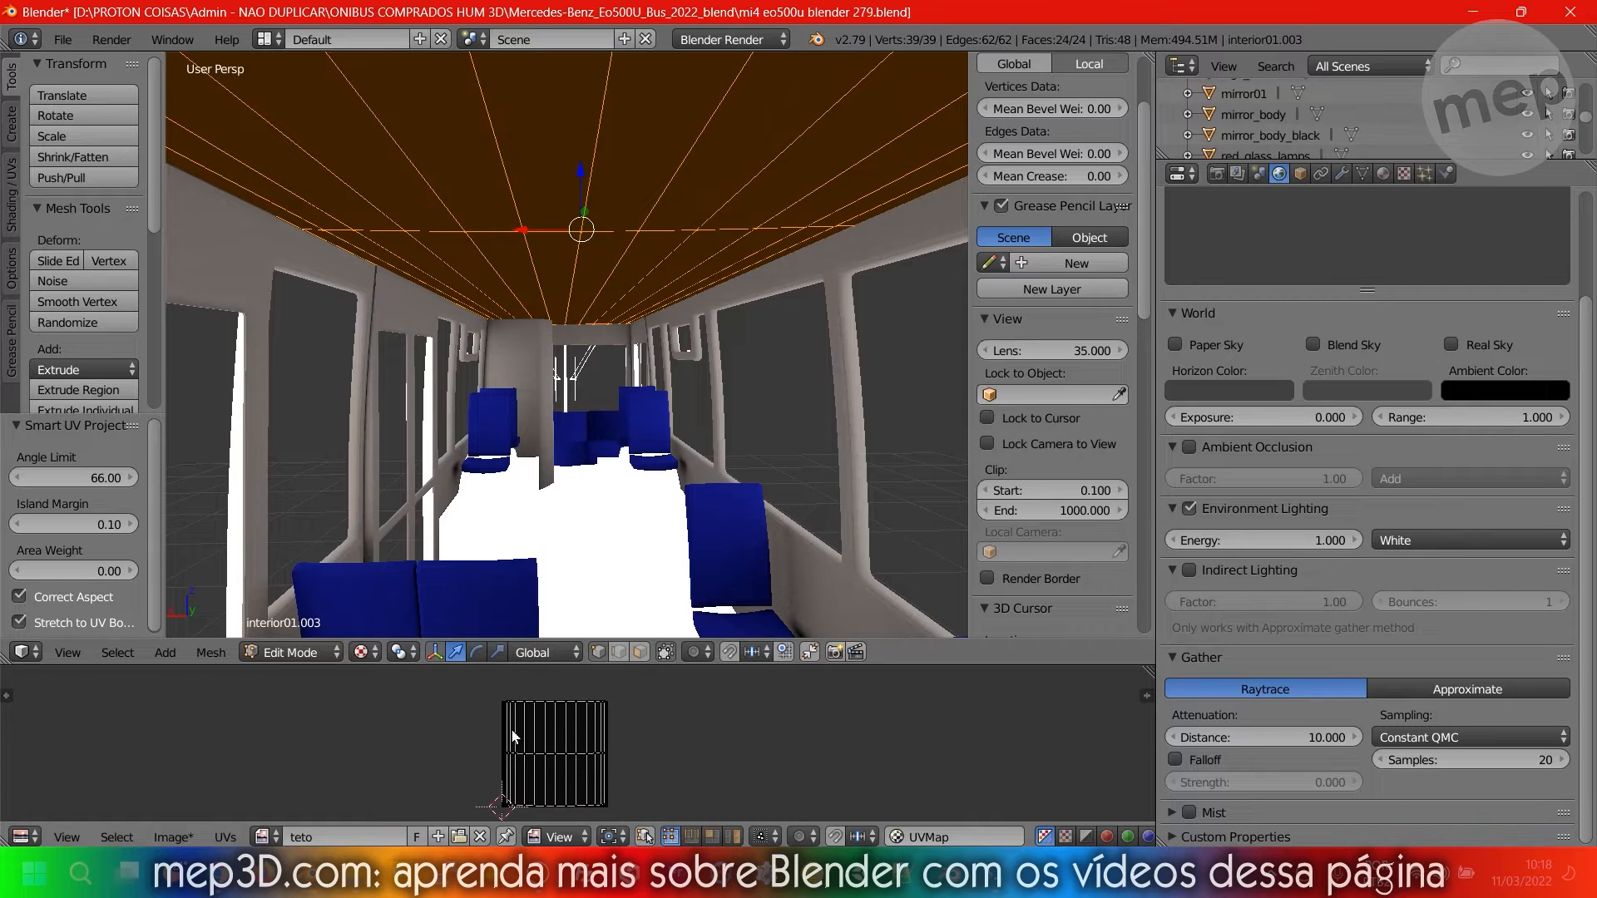
{"action": "key", "text": "a"}
{"action": "key", "text": "a"}
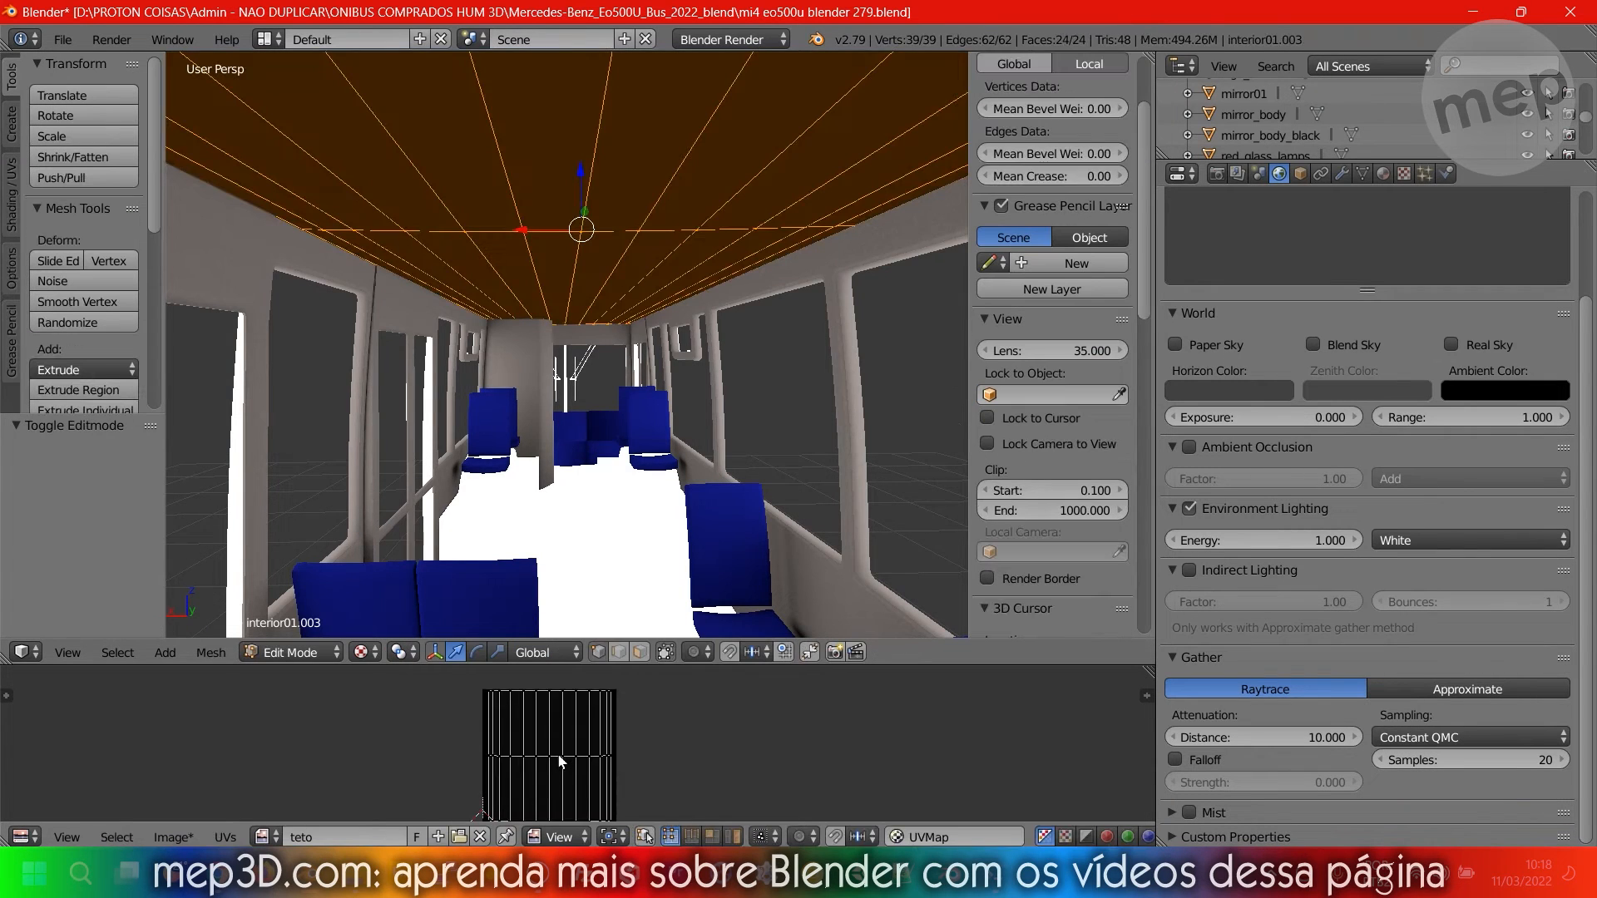
Repeat Smart UV Project on the whole ceiling with Stretch to UV Bounds turned off and inspect the layout.
{"action": "scroll", "coordinate": [574, 753], "scroll_direction": "up", "scroll_amount": 1}
{"action": "key", "text": "a"}
{"action": "key", "text": "u"}
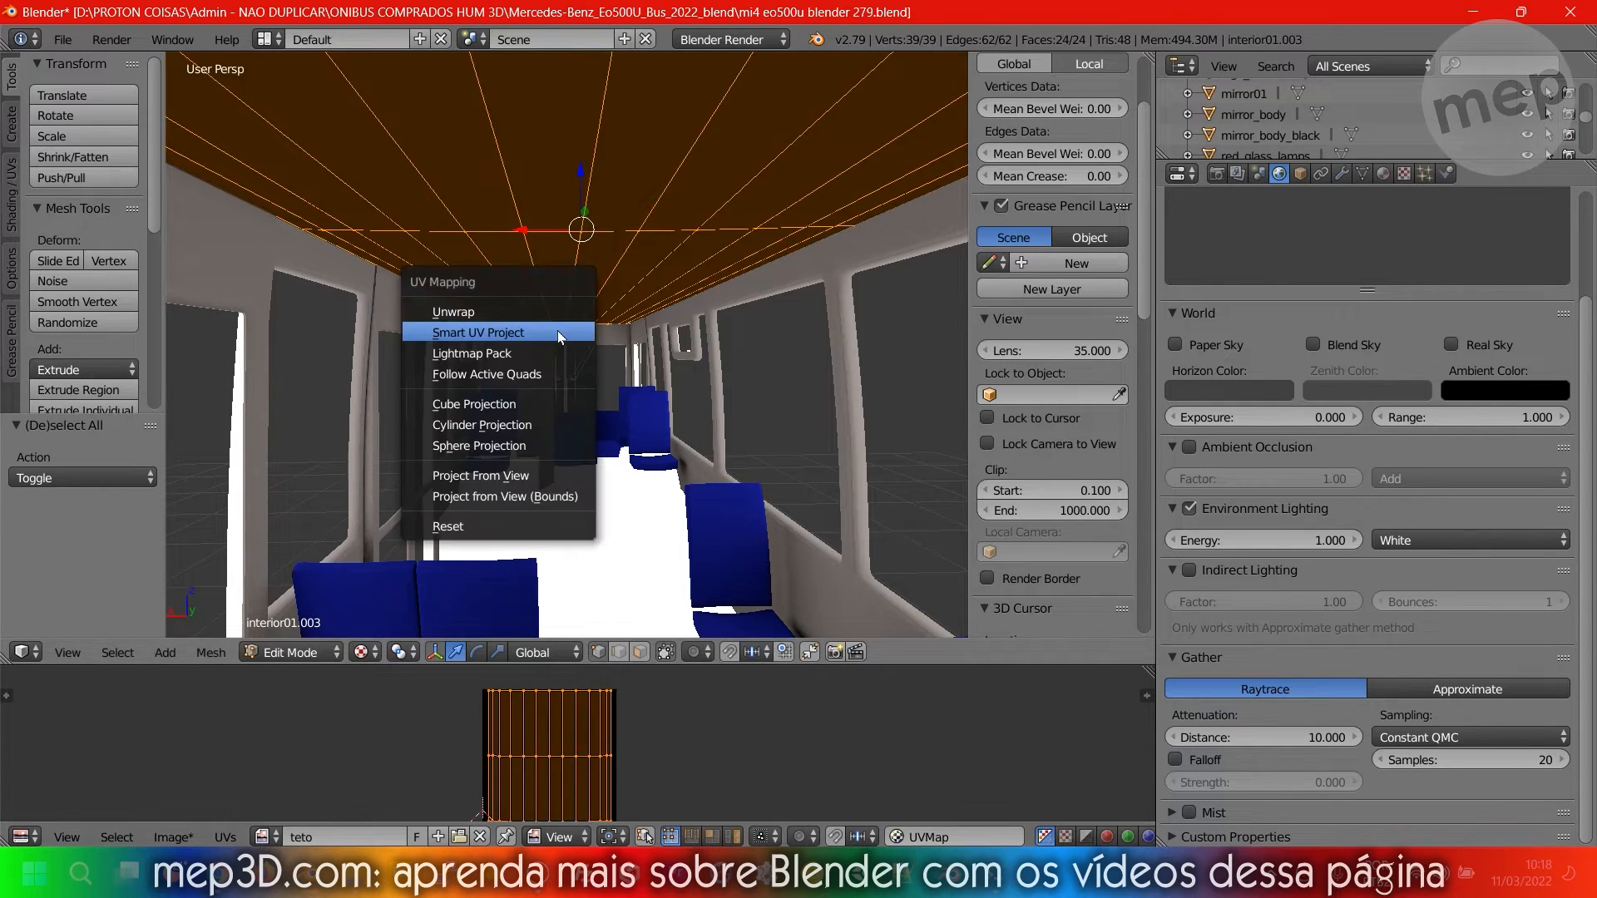
{"action": "left_click", "coordinate": [558, 332]}
{"action": "left_click", "coordinate": [615, 459]}
{"action": "left_click", "coordinate": [592, 482]}
{"action": "scroll", "coordinate": [488, 737], "scroll_direction": "up", "scroll_amount": 5}
{"action": "scroll", "coordinate": [489, 736], "scroll_direction": "down", "scroll_amount": 4}
{"action": "scroll", "coordinate": [441, 758], "scroll_direction": "up", "scroll_amount": 2}
{"action": "scroll", "coordinate": [499, 757], "scroll_direction": "down", "scroll_amount": 2}
{"action": "scroll", "coordinate": [503, 761], "scroll_direction": "down", "scroll_amount": 1}
{"action": "scroll", "coordinate": [537, 725], "scroll_direction": "down", "scroll_amount": 2}
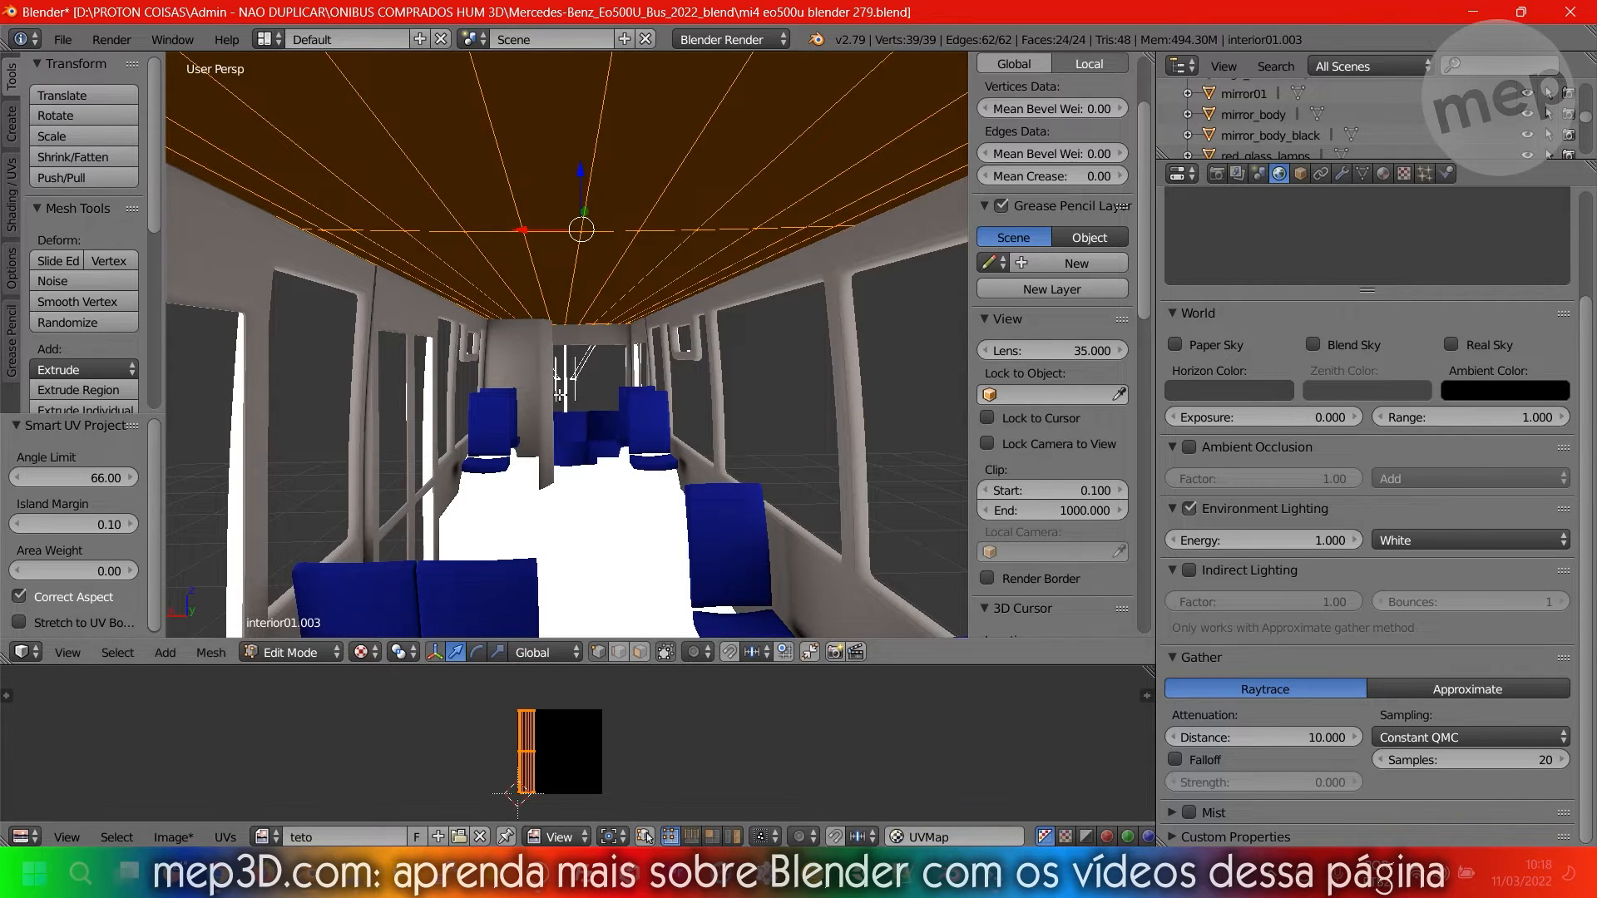
Unwrap the ceiling again with Smart UV Project and Stretch to UV Bounds enabled, and save over the existing file.
{"action": "key", "text": "u"}
{"action": "left_click", "coordinate": [518, 395]}
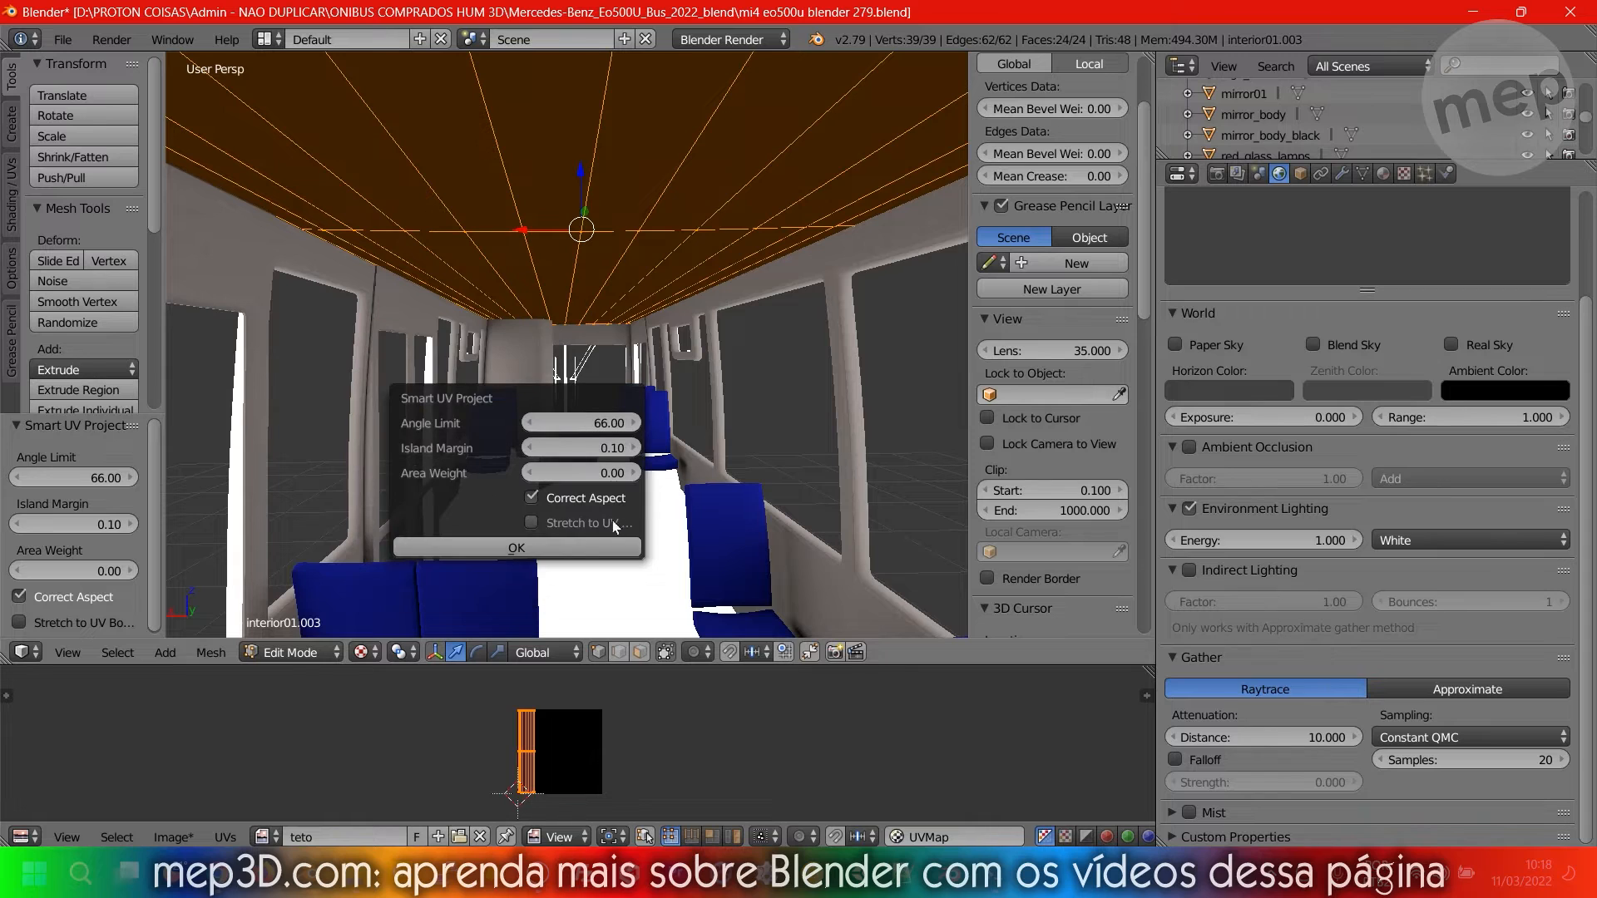
{"action": "left_click", "coordinate": [531, 523]}
{"action": "left_click", "coordinate": [517, 546]}
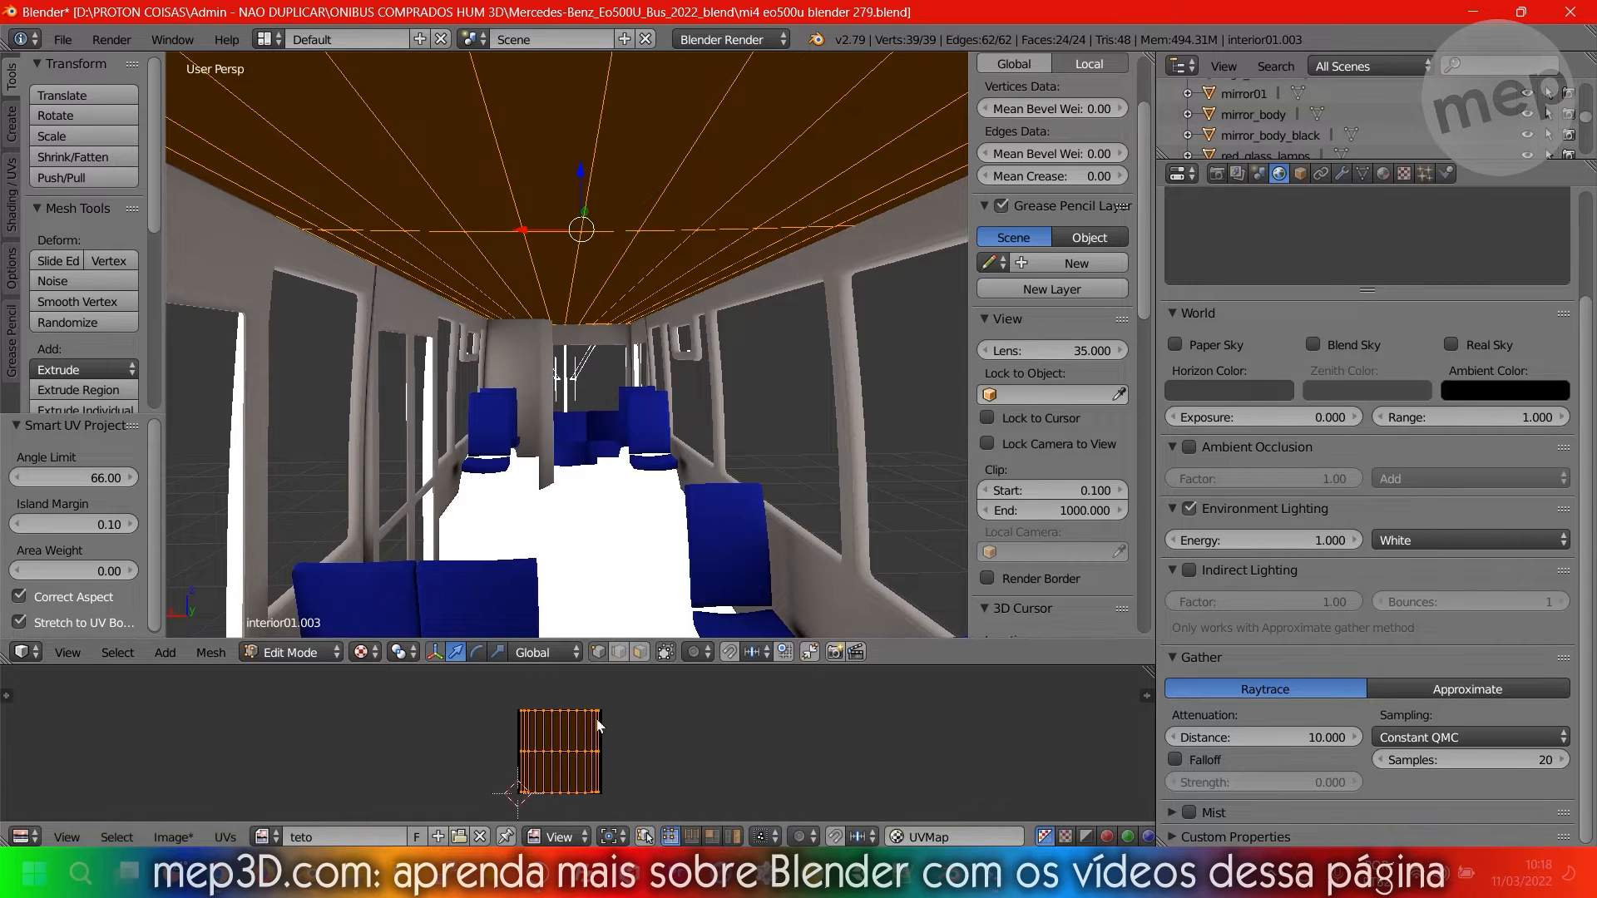
{"action": "scroll", "coordinate": [595, 717], "scroll_direction": "up", "scroll_amount": 2}
{"action": "key", "text": "Tab"}
{"action": "key", "text": "Tab"}
{"action": "key", "text": "ctrl+s"}
{"action": "left_click", "coordinate": [556, 705]}
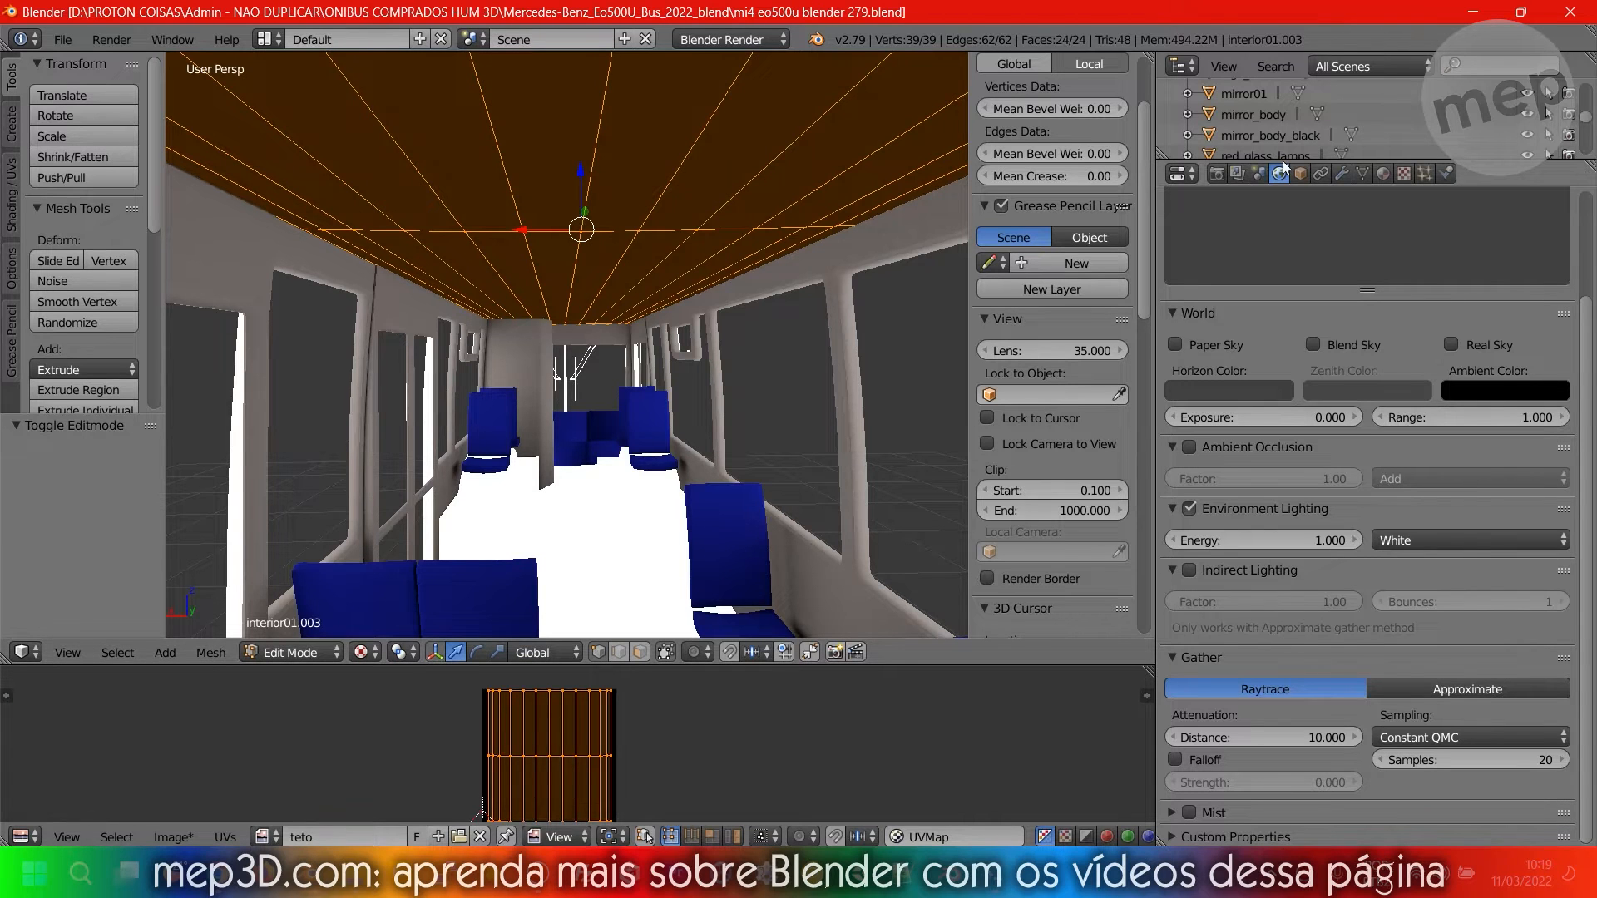
Bake the ceiling onto the "teto" image in Full Render mode and return it to Object Mode.
{"action": "left_click", "coordinate": [1301, 174]}
{"action": "left_click", "coordinate": [1218, 174]}
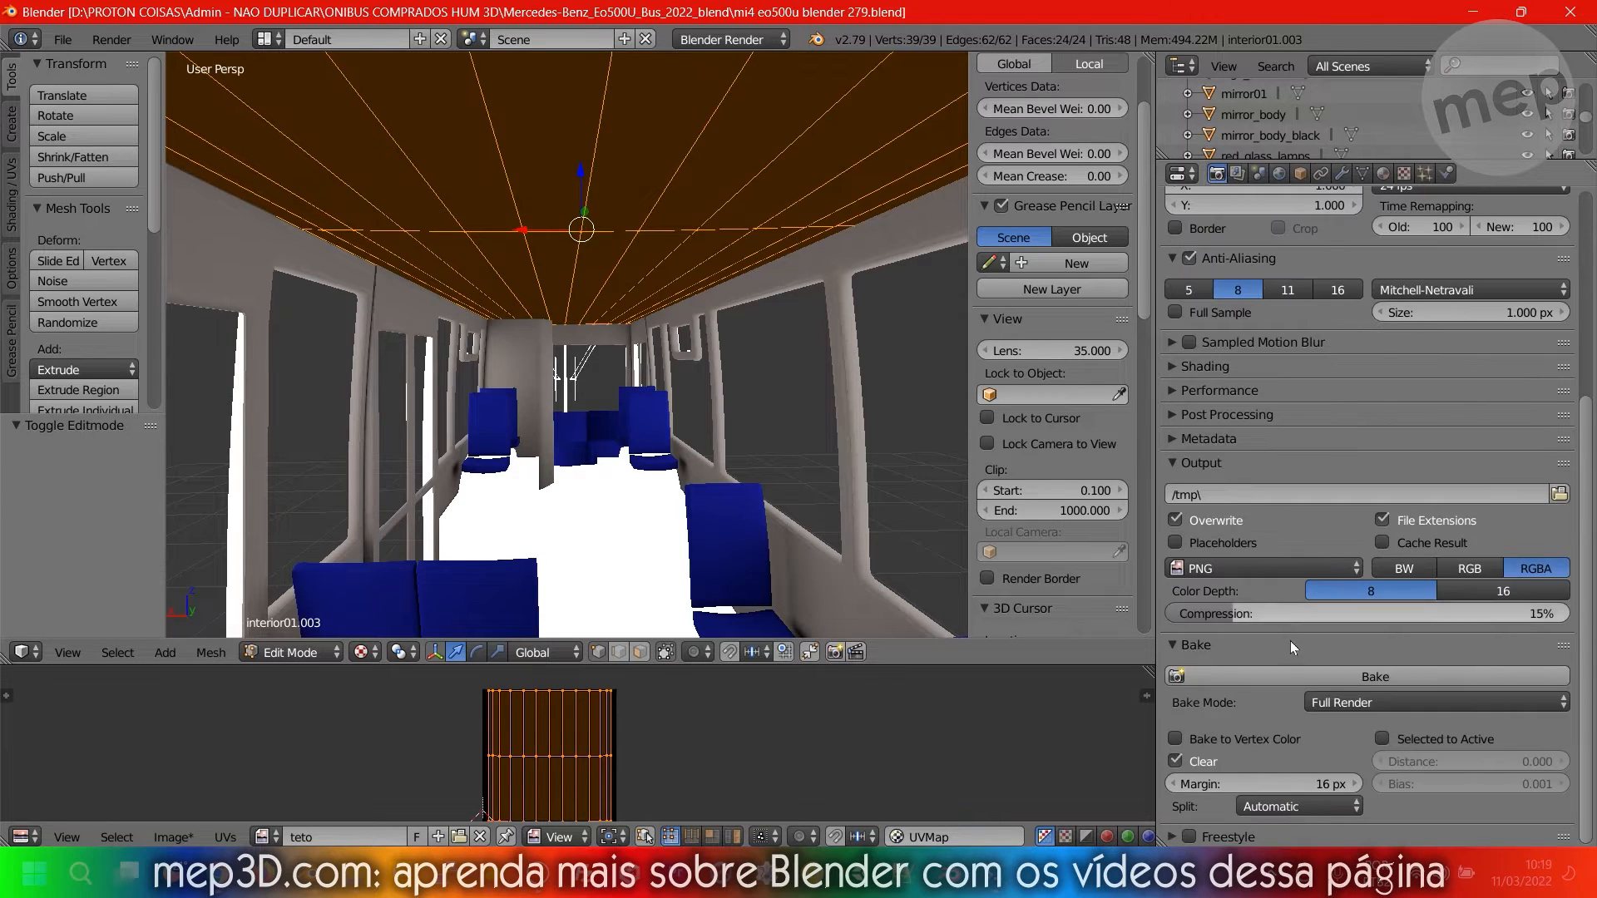
{"action": "left_click", "coordinate": [1309, 675]}
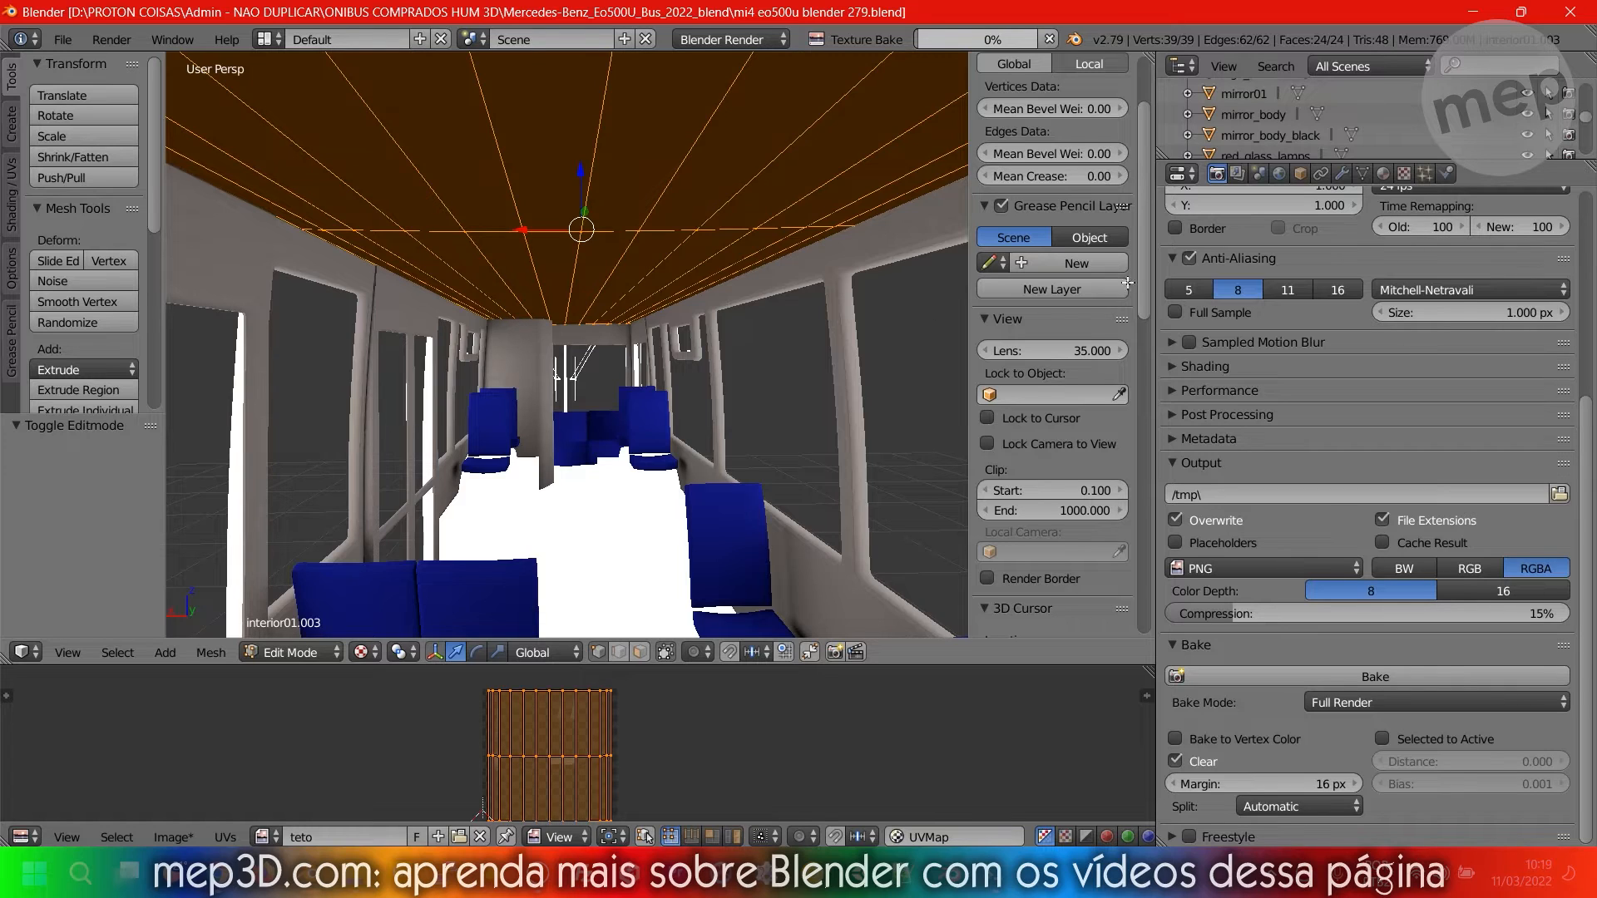
{"action": "left_click", "coordinate": [1382, 173]}
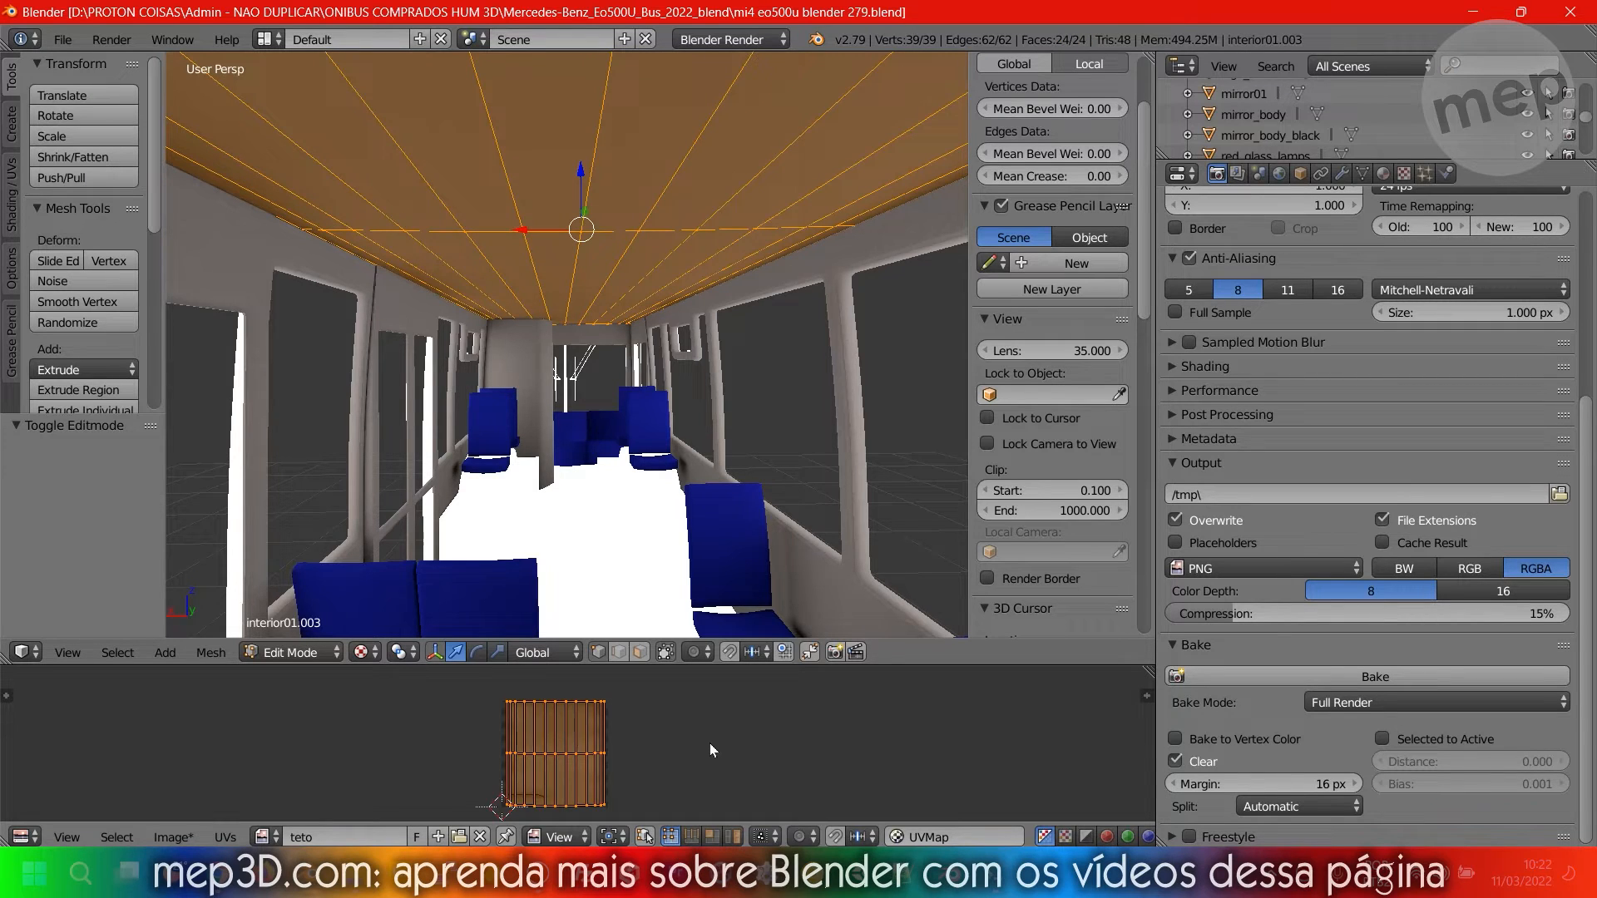
{"action": "key", "text": "Tab"}
{"action": "middle_click_drag", "start_coordinate": [622, 432], "coordinate": [566, 711]}
Save the baked ceiling image as teto.png and save the Blender file over the existing one.
{"action": "left_click", "coordinate": [132, 836]}
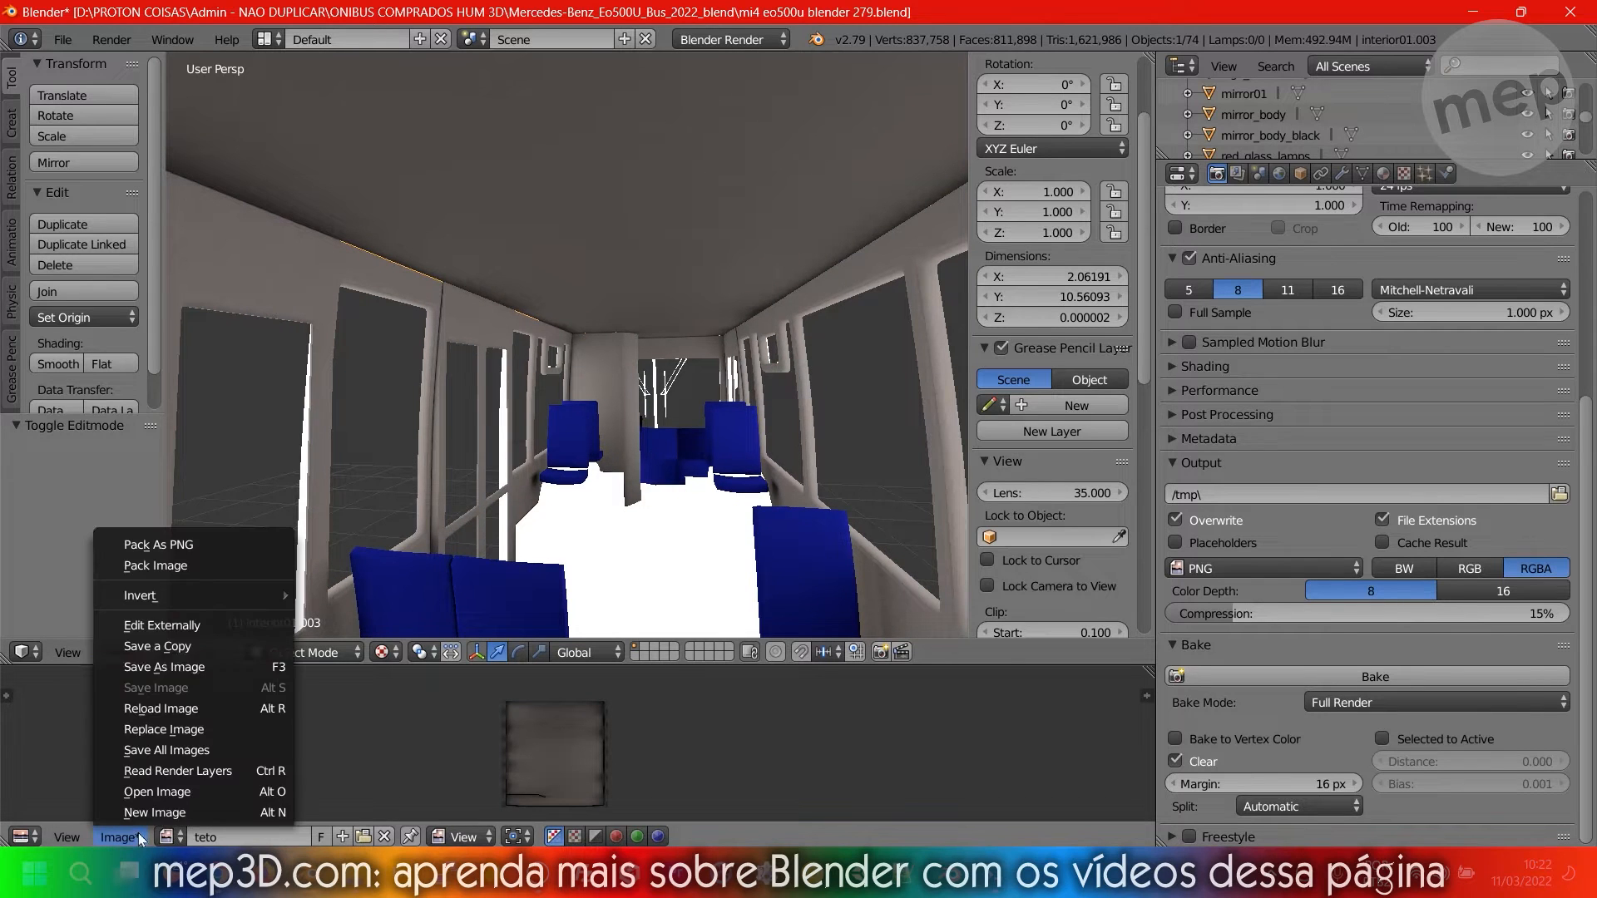
{"action": "left_click", "coordinate": [191, 668]}
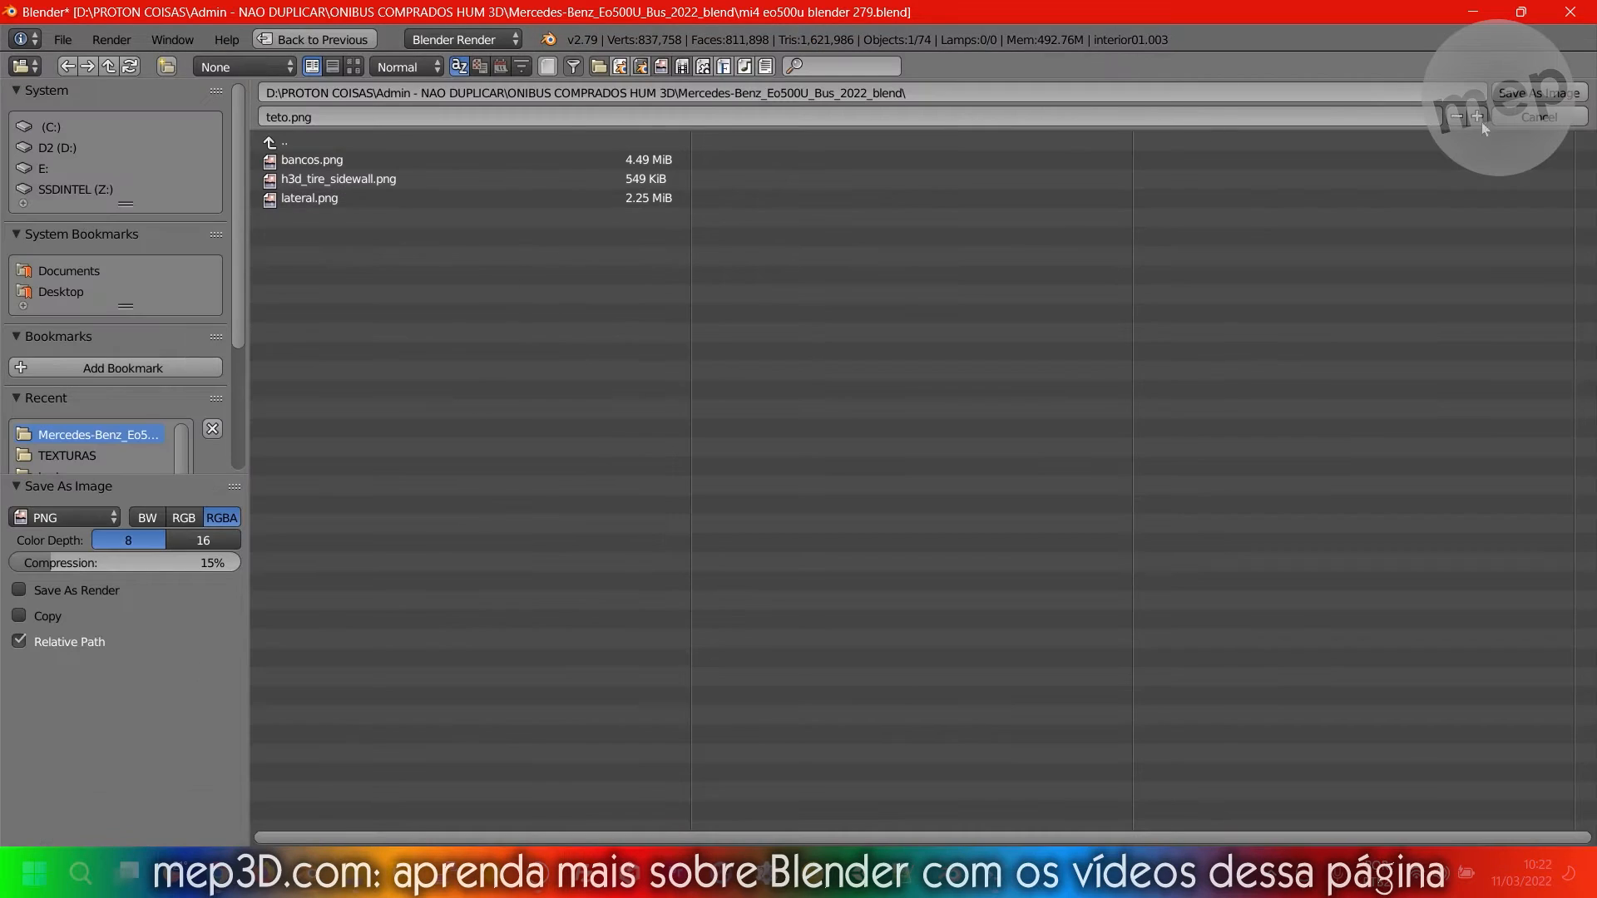
{"action": "left_click", "coordinate": [1557, 96]}
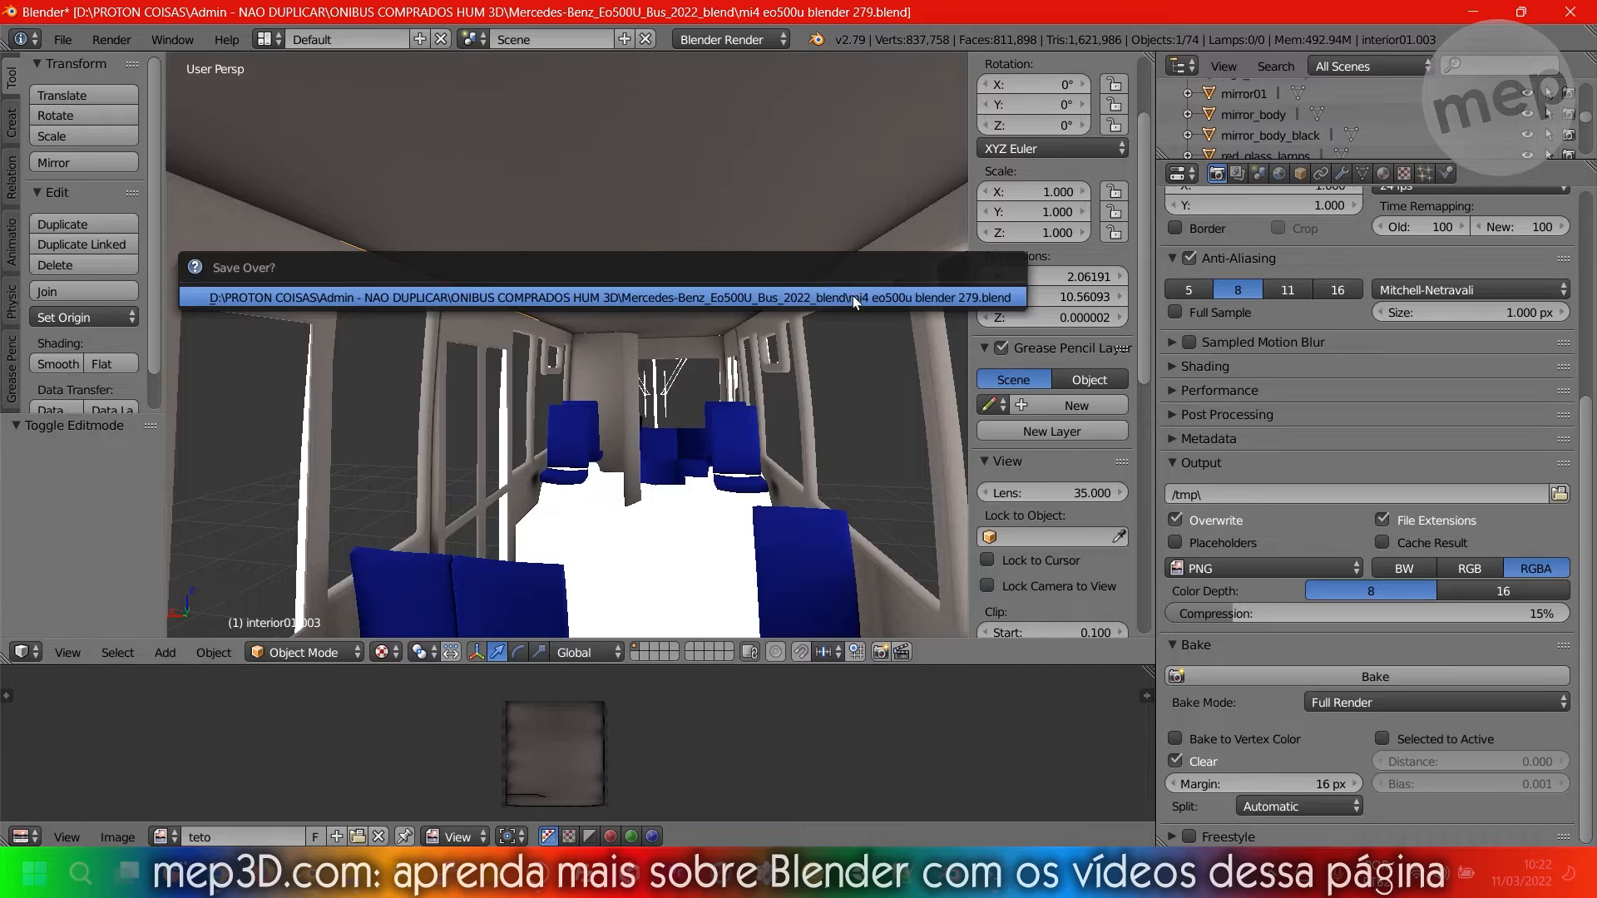
Select the driver's dashboard object, select its whole mesh in Edit Mode and unlink the "bancos" image from it.
{"action": "middle_click_drag", "start_coordinate": [817, 362], "coordinate": [511, 211]}
{"action": "scroll", "coordinate": [599, 337], "scroll_direction": "down", "scroll_amount": 4}
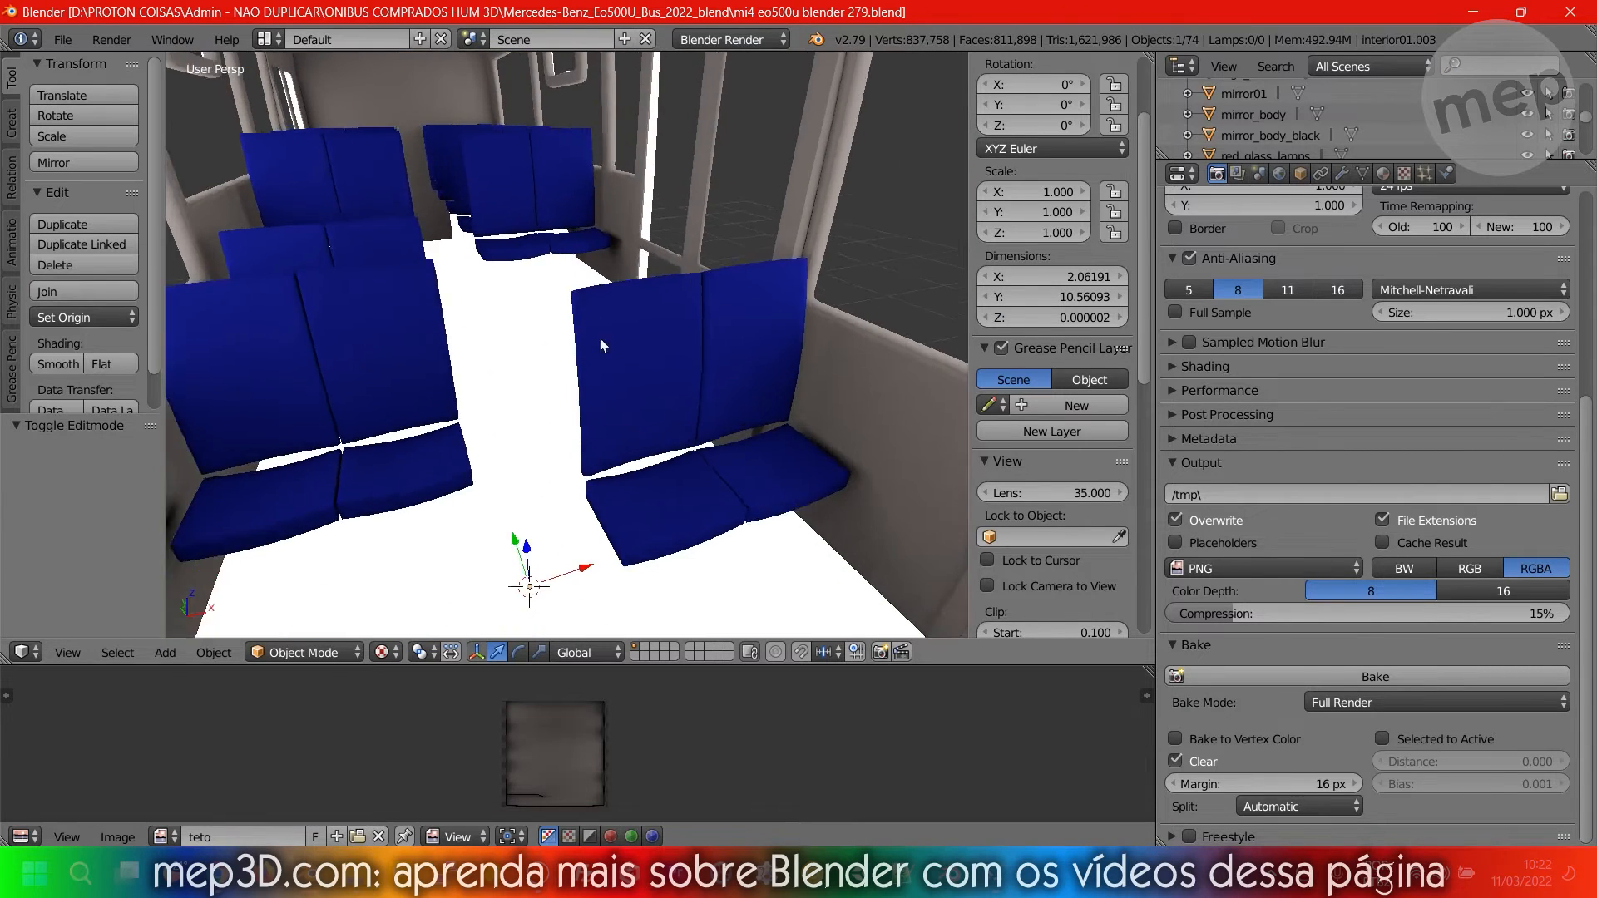
{"action": "middle_click_drag", "start_coordinate": [646, 595], "coordinate": [582, 468], "text": "shift"}
{"action": "middle_click_drag", "start_coordinate": [866, 409], "coordinate": [321, 417]}
{"action": "middle_click_drag", "start_coordinate": [574, 360], "coordinate": [678, 320], "text": "shift"}
{"action": "scroll", "coordinate": [443, 338], "scroll_direction": "up", "scroll_amount": 4}
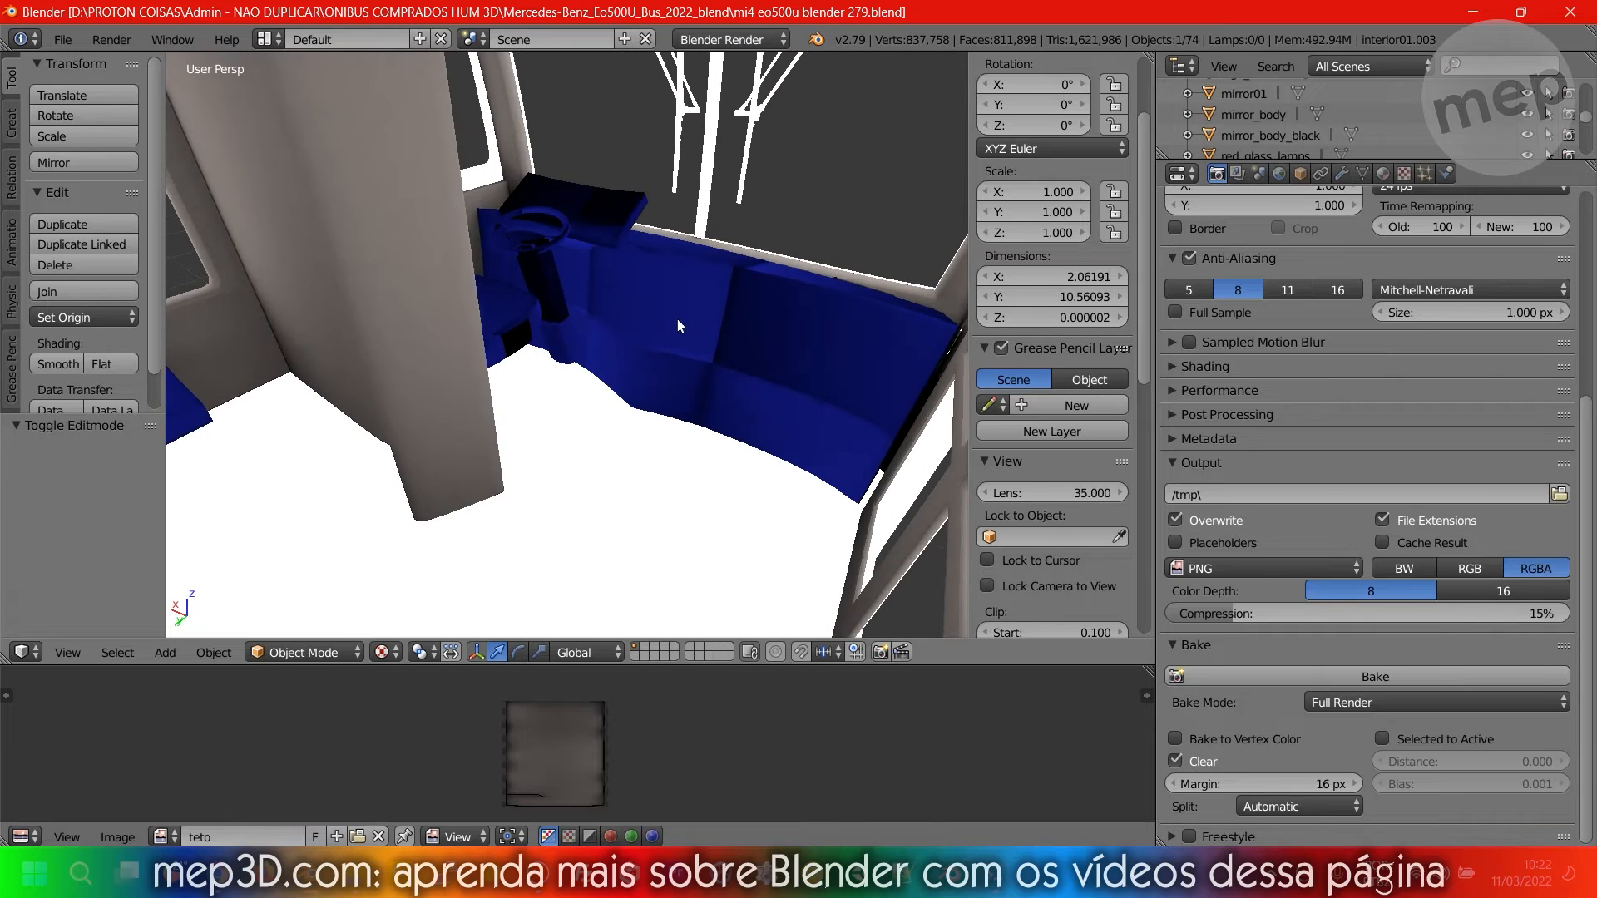
{"action": "right_click", "coordinate": [677, 319]}
{"action": "key", "text": "Tab"}
{"action": "scroll", "coordinate": [677, 319], "scroll_direction": "down", "scroll_amount": 1}
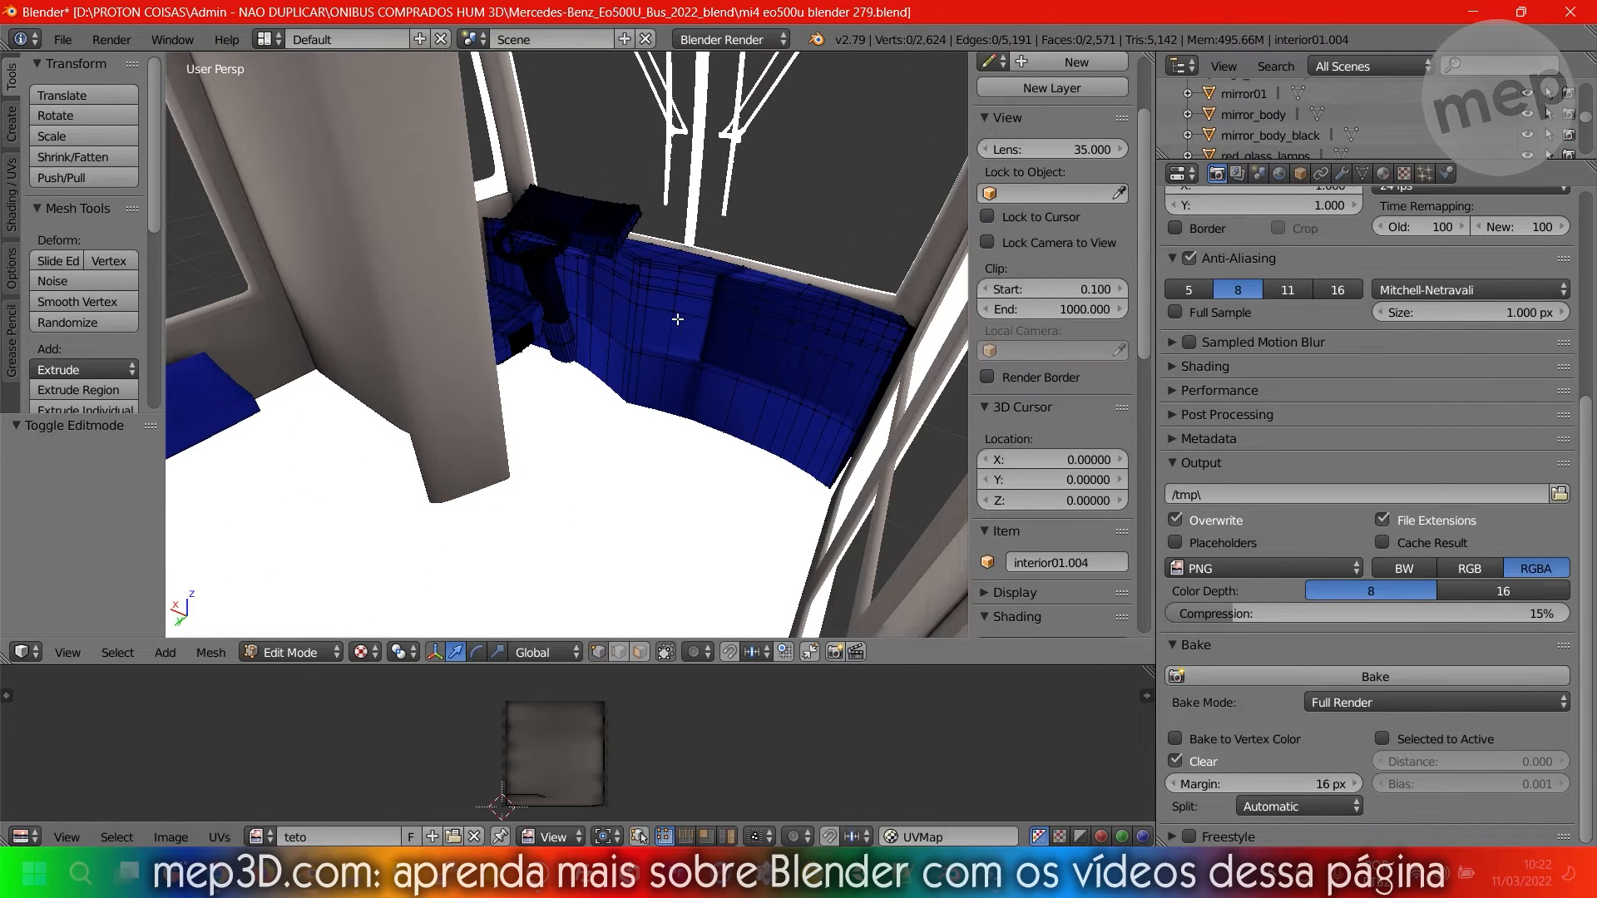
{"action": "key", "text": "a"}
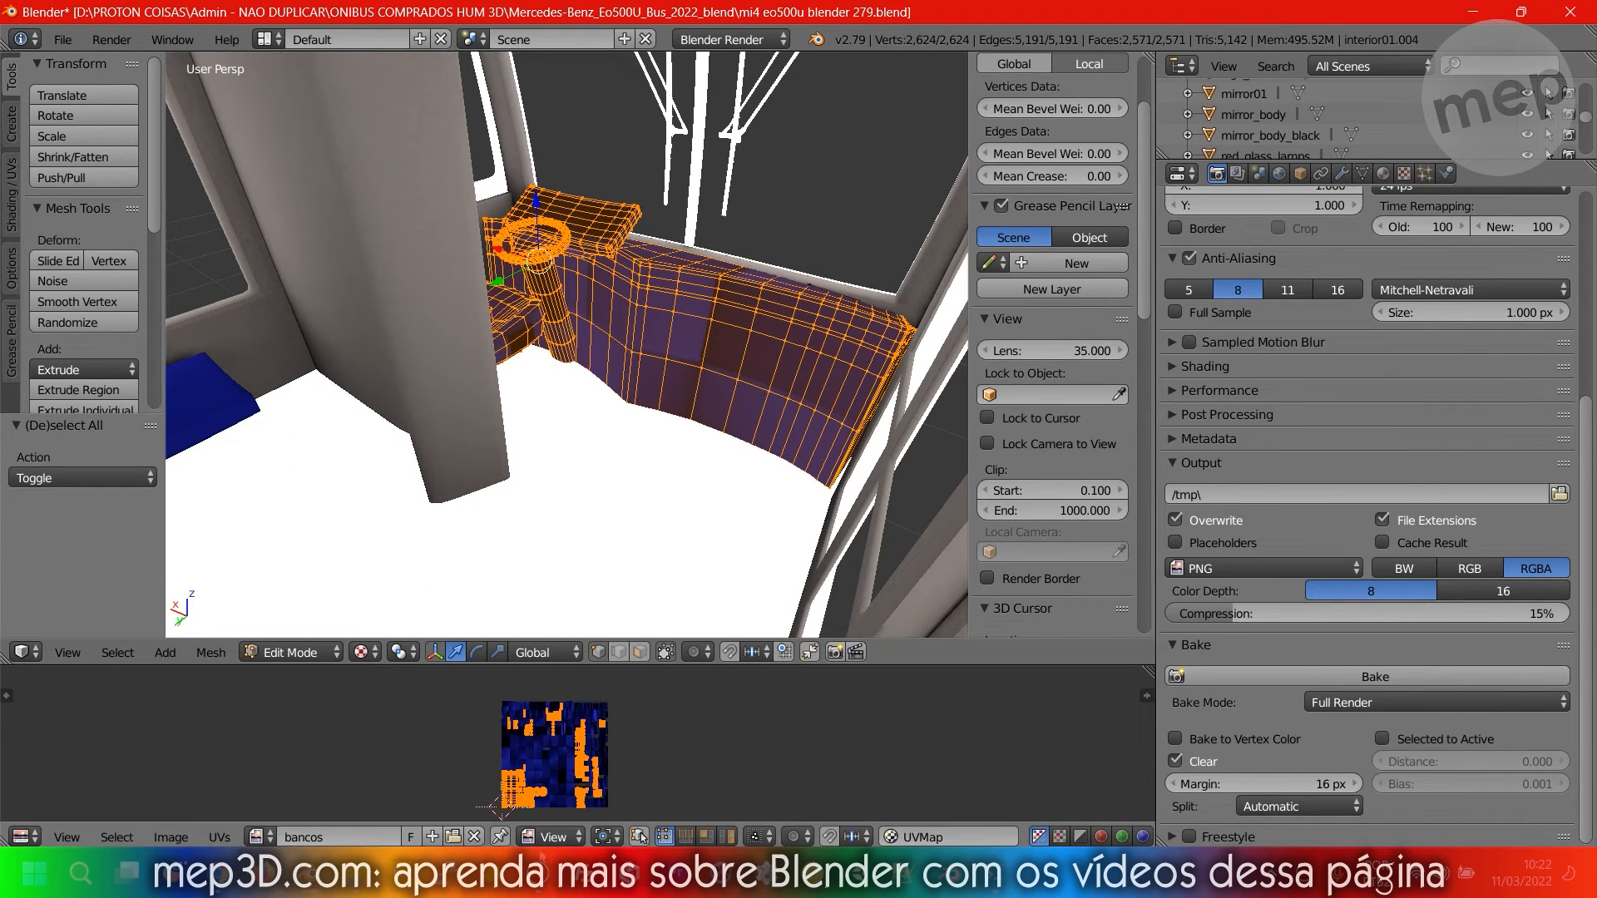
{"action": "left_click", "coordinate": [475, 837]}
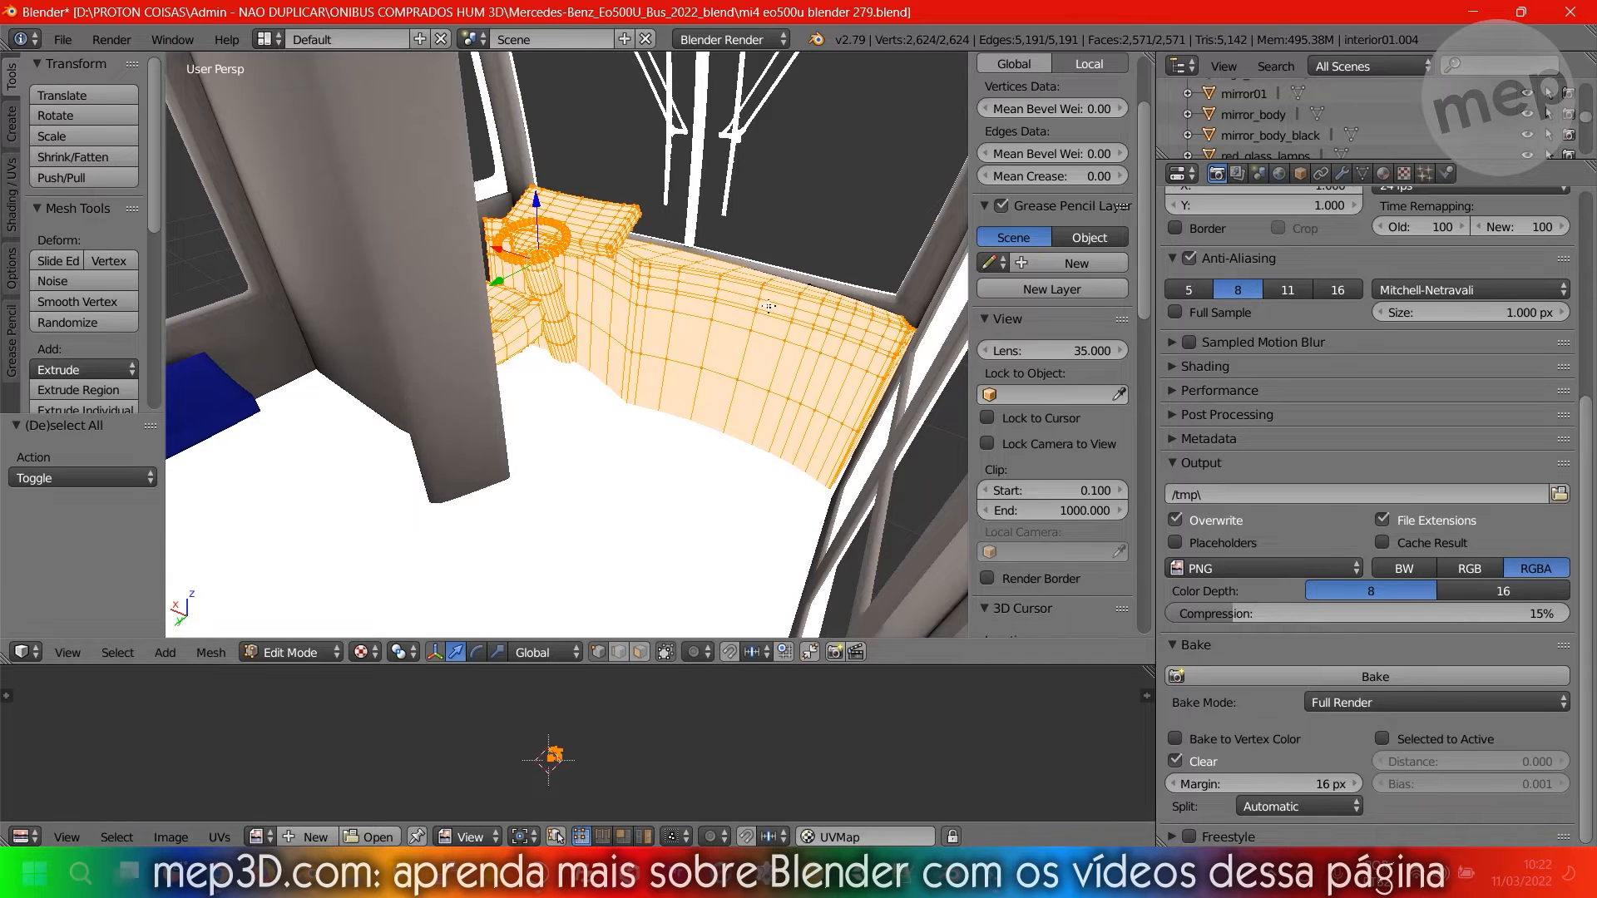
Leave the dashboard's Edit Mode, select the blue passenger seats and check which texture image they use.
{"action": "key", "text": "Tab"}
{"action": "middle_click_drag", "start_coordinate": [776, 386], "coordinate": [472, 328]}
{"action": "right_click", "coordinate": [473, 328]}
{"action": "key", "text": "Tab"}
{"action": "key", "text": "Tab"}
{"action": "middle_click_drag", "start_coordinate": [835, 426], "coordinate": [639, 398]}
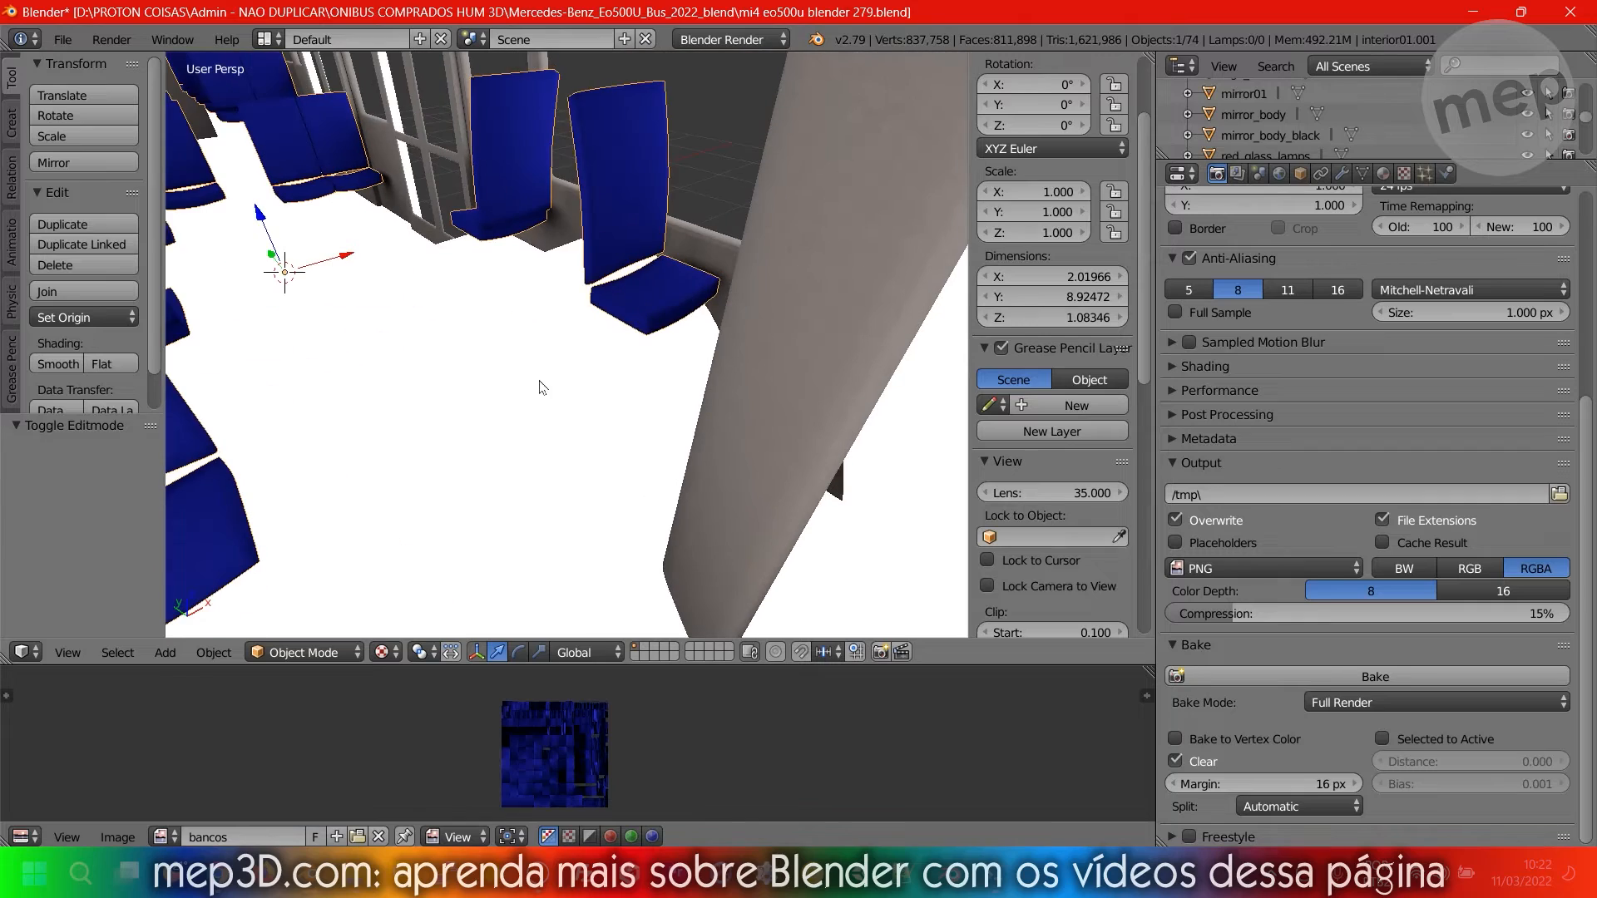
Select the bus floor object and create a new blank 2048 × 2048 px image named "piso".
{"action": "right_click", "coordinate": [542, 388]}
{"action": "key", "text": "Tab"}
{"action": "middle_click_drag", "start_coordinate": [542, 388], "coordinate": [689, 378]}
{"action": "key", "text": "Tab"}
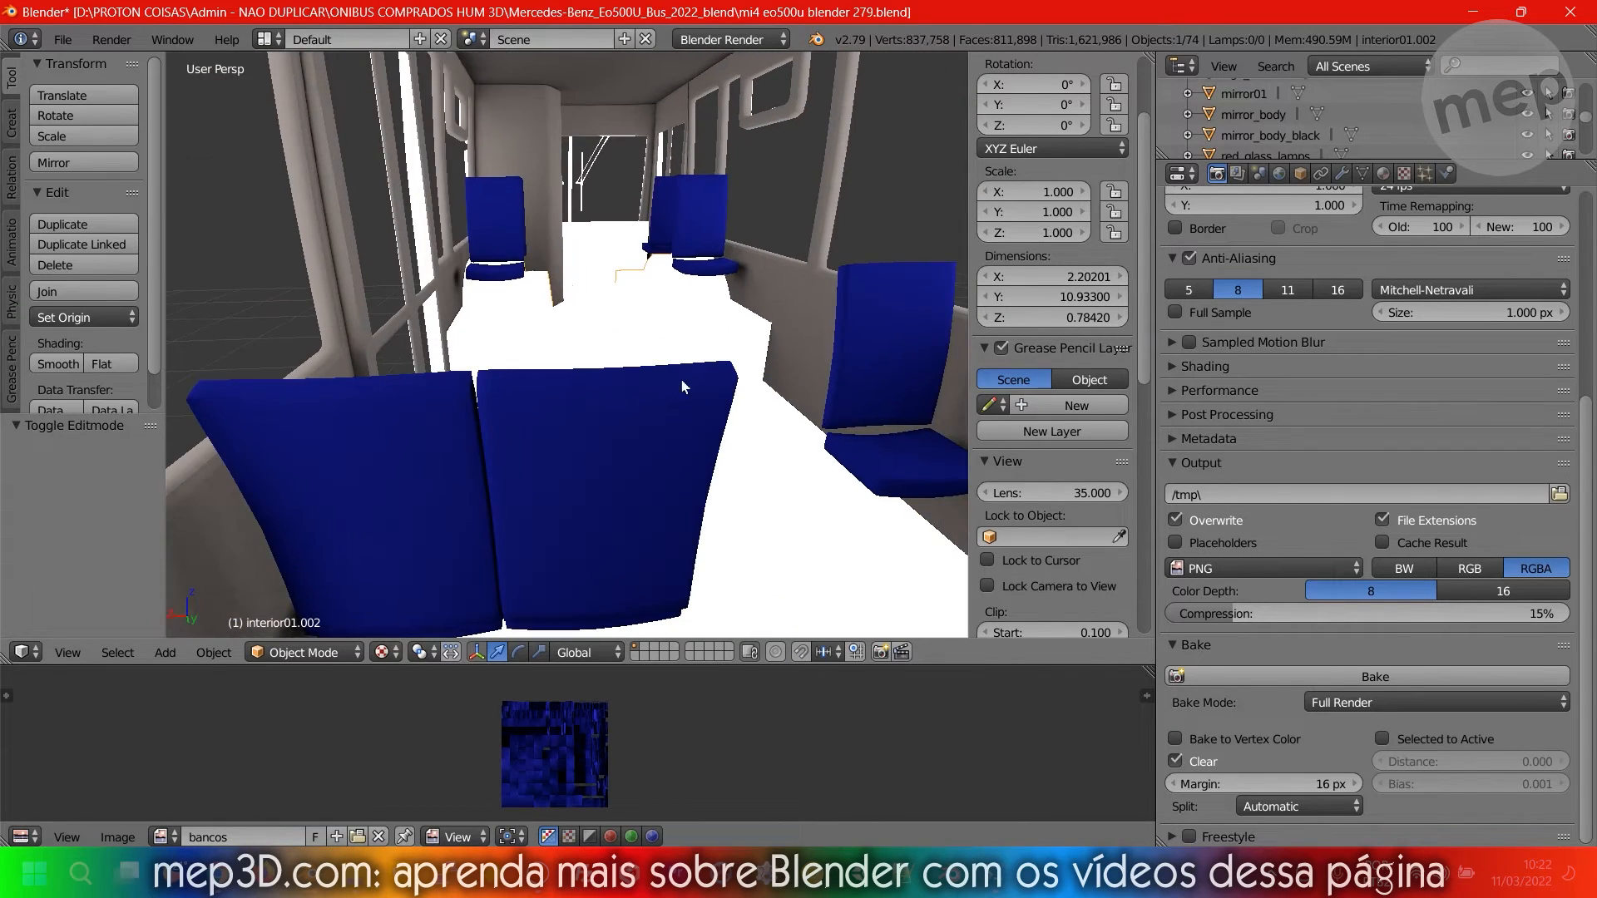
{"action": "left_click", "coordinate": [104, 838]}
{"action": "left_click", "coordinate": [140, 813]}
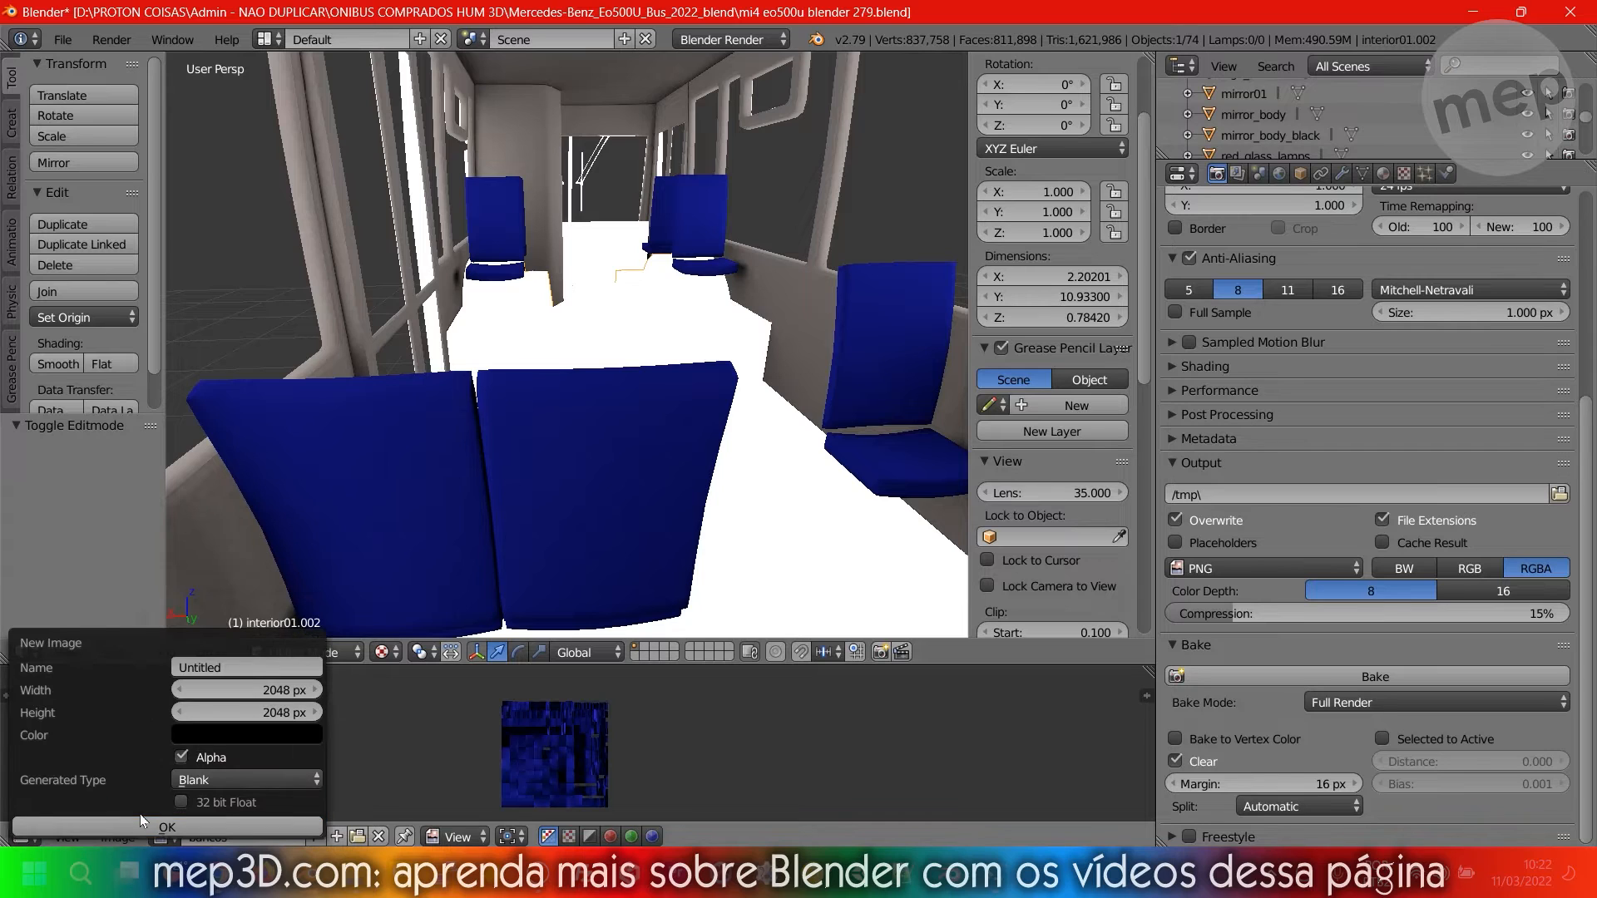
{"action": "left_click", "coordinate": [237, 670]}
{"action": "type", "text": "piso"}
{"action": "key", "text": "Return"}
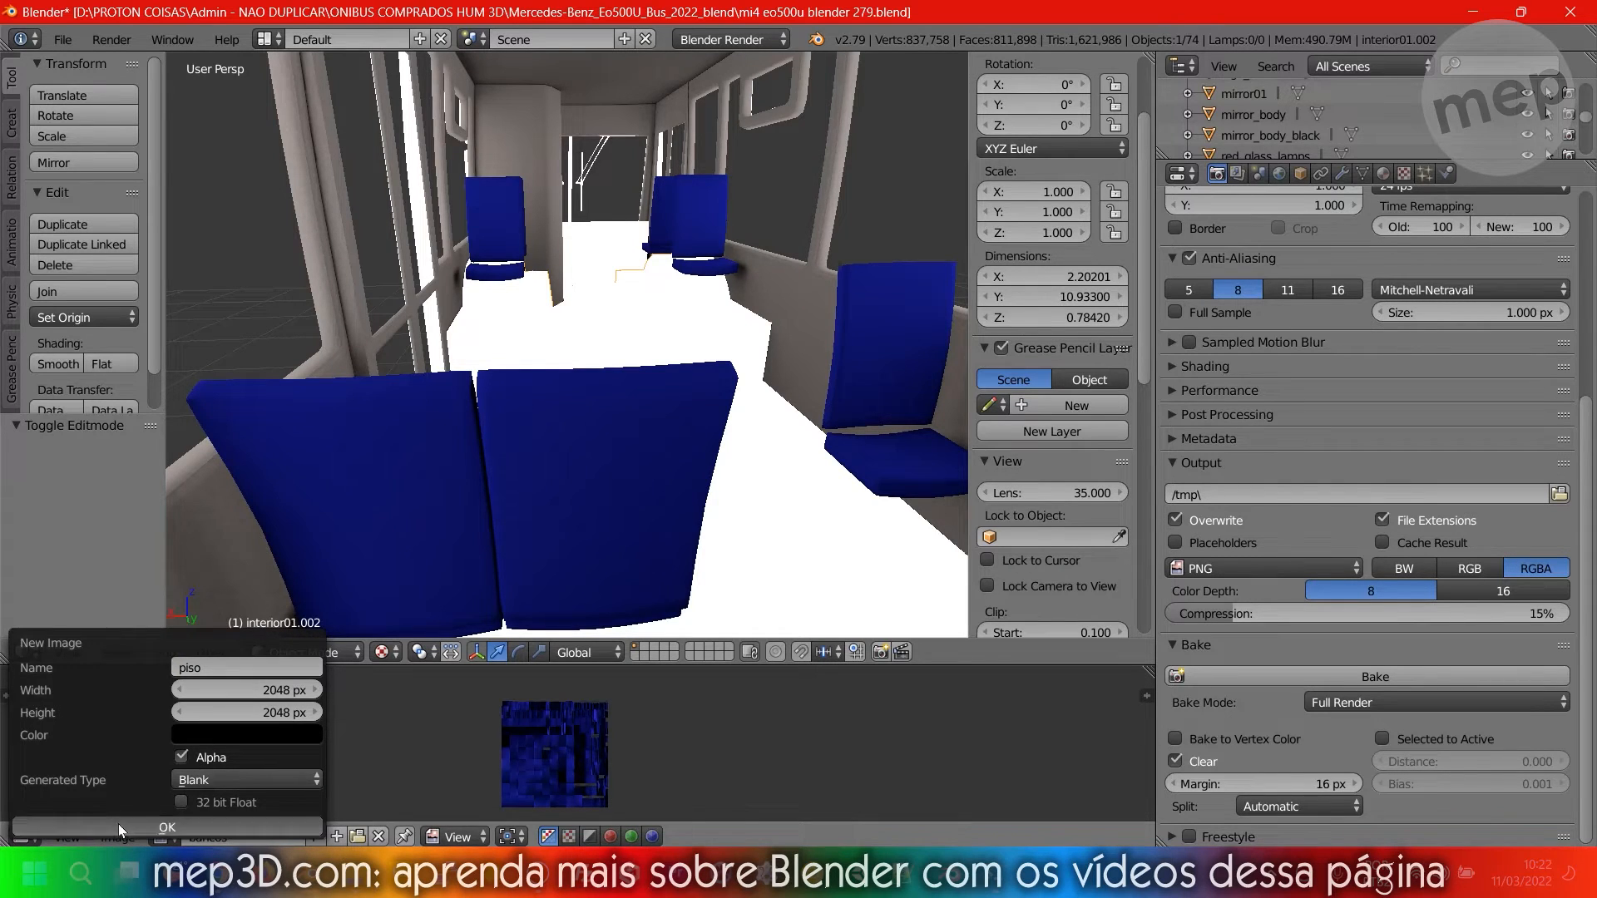
{"action": "left_click", "coordinate": [118, 824]}
Select the floor's whole mesh in Edit Mode and unwrap it with Smart UV Project, angle limit 66 and island margin 0.10.
{"action": "key", "text": "Tab"}
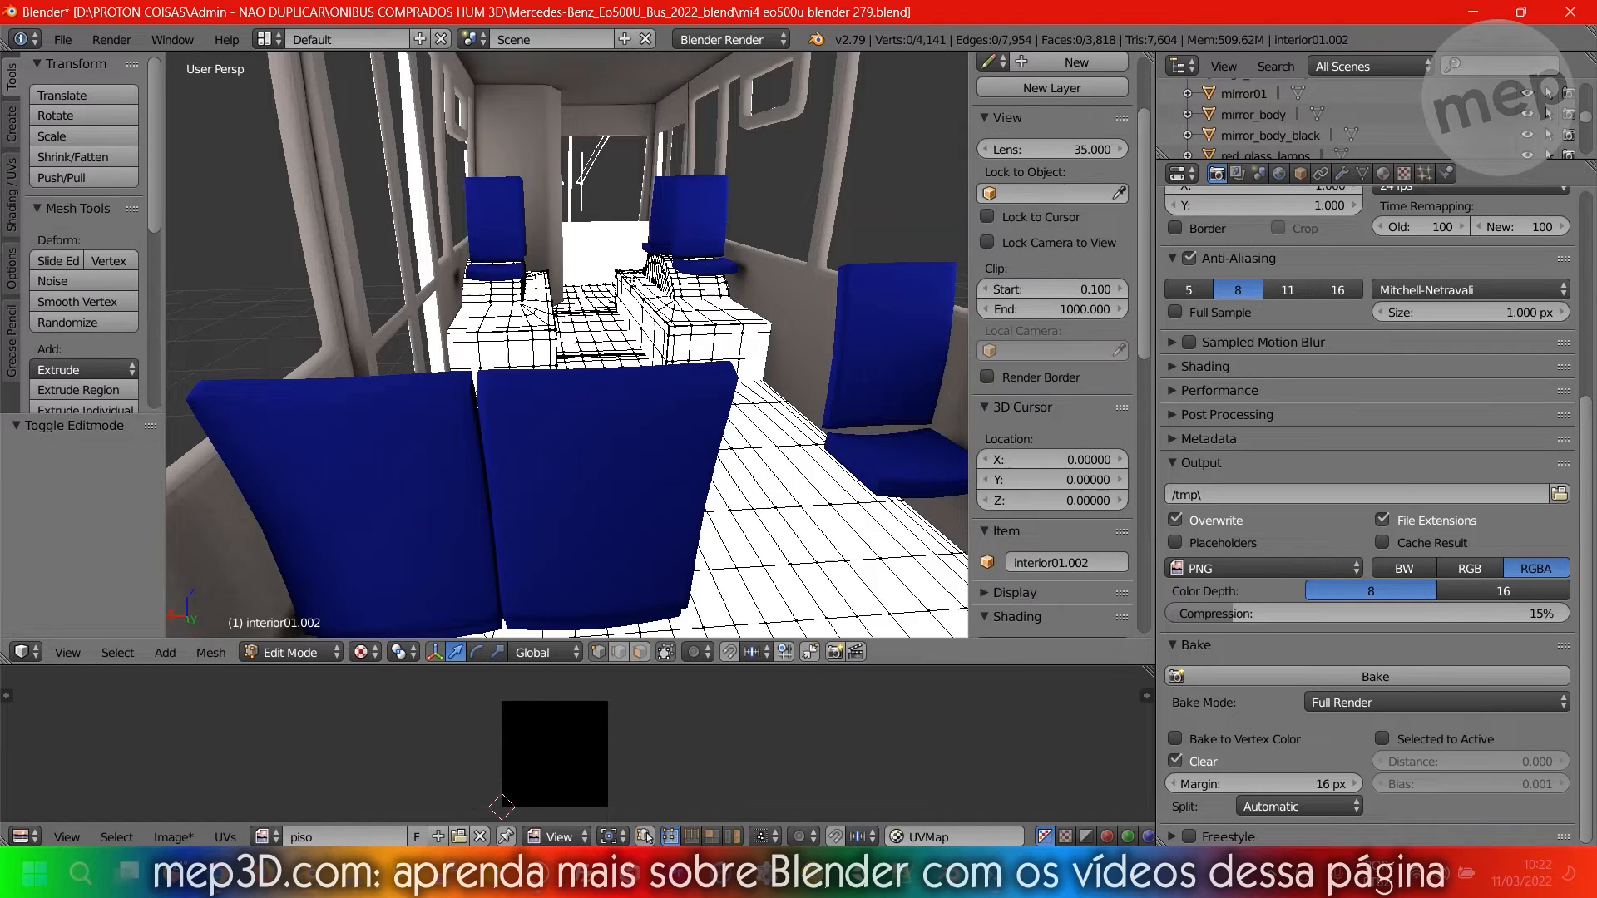
{"action": "key", "text": "a"}
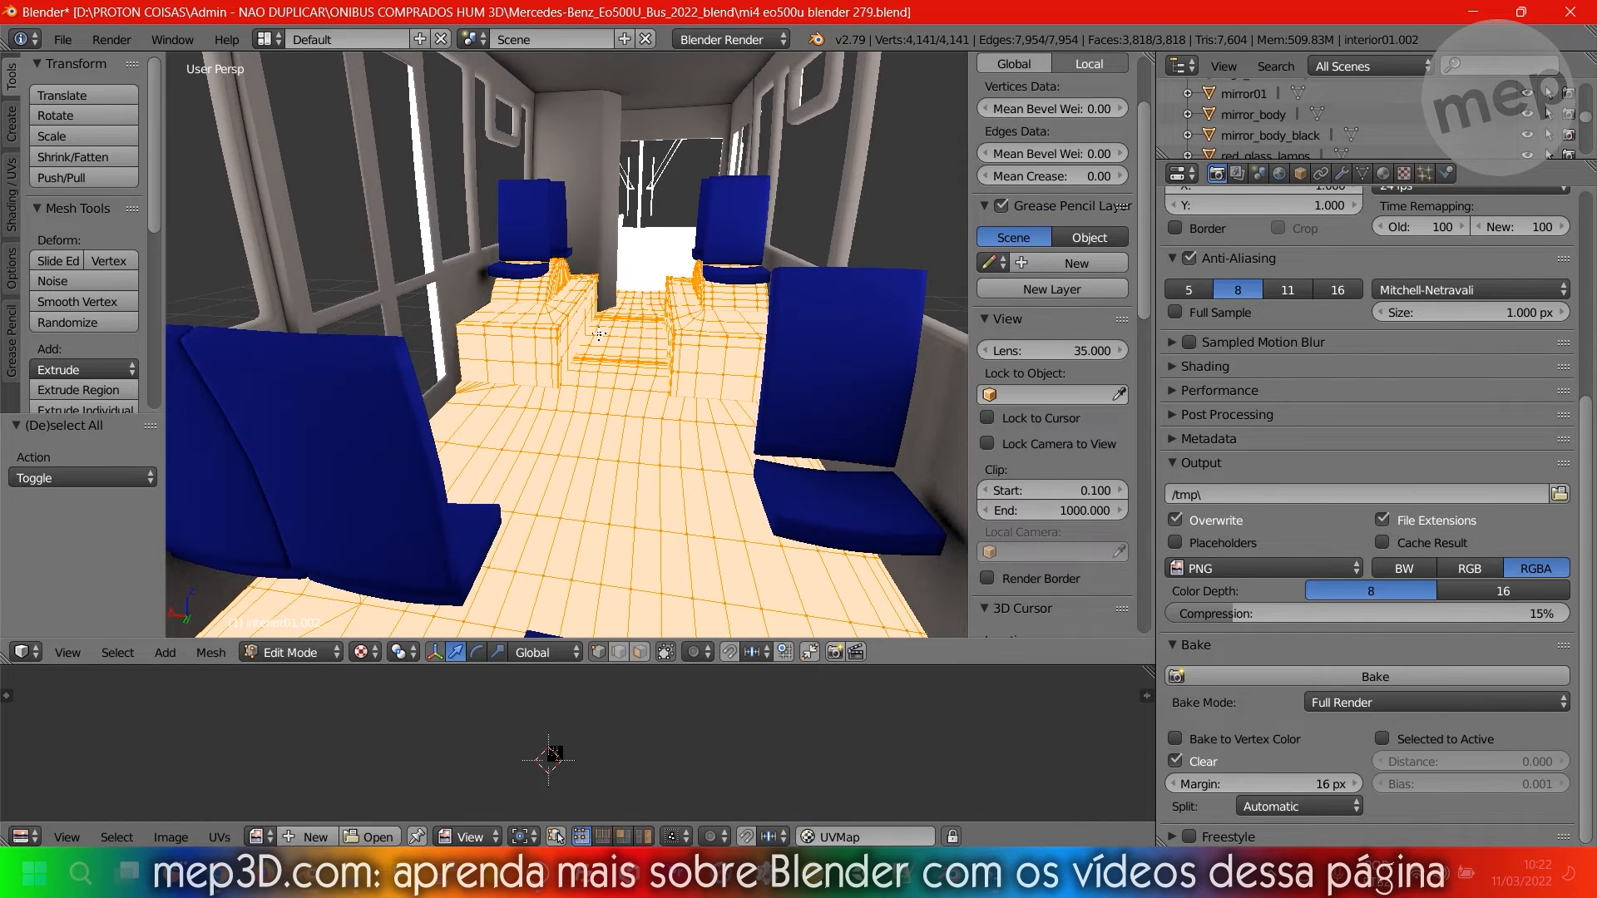
{"action": "key", "text": "u"}
{"action": "left_click", "coordinate": [546, 336]}
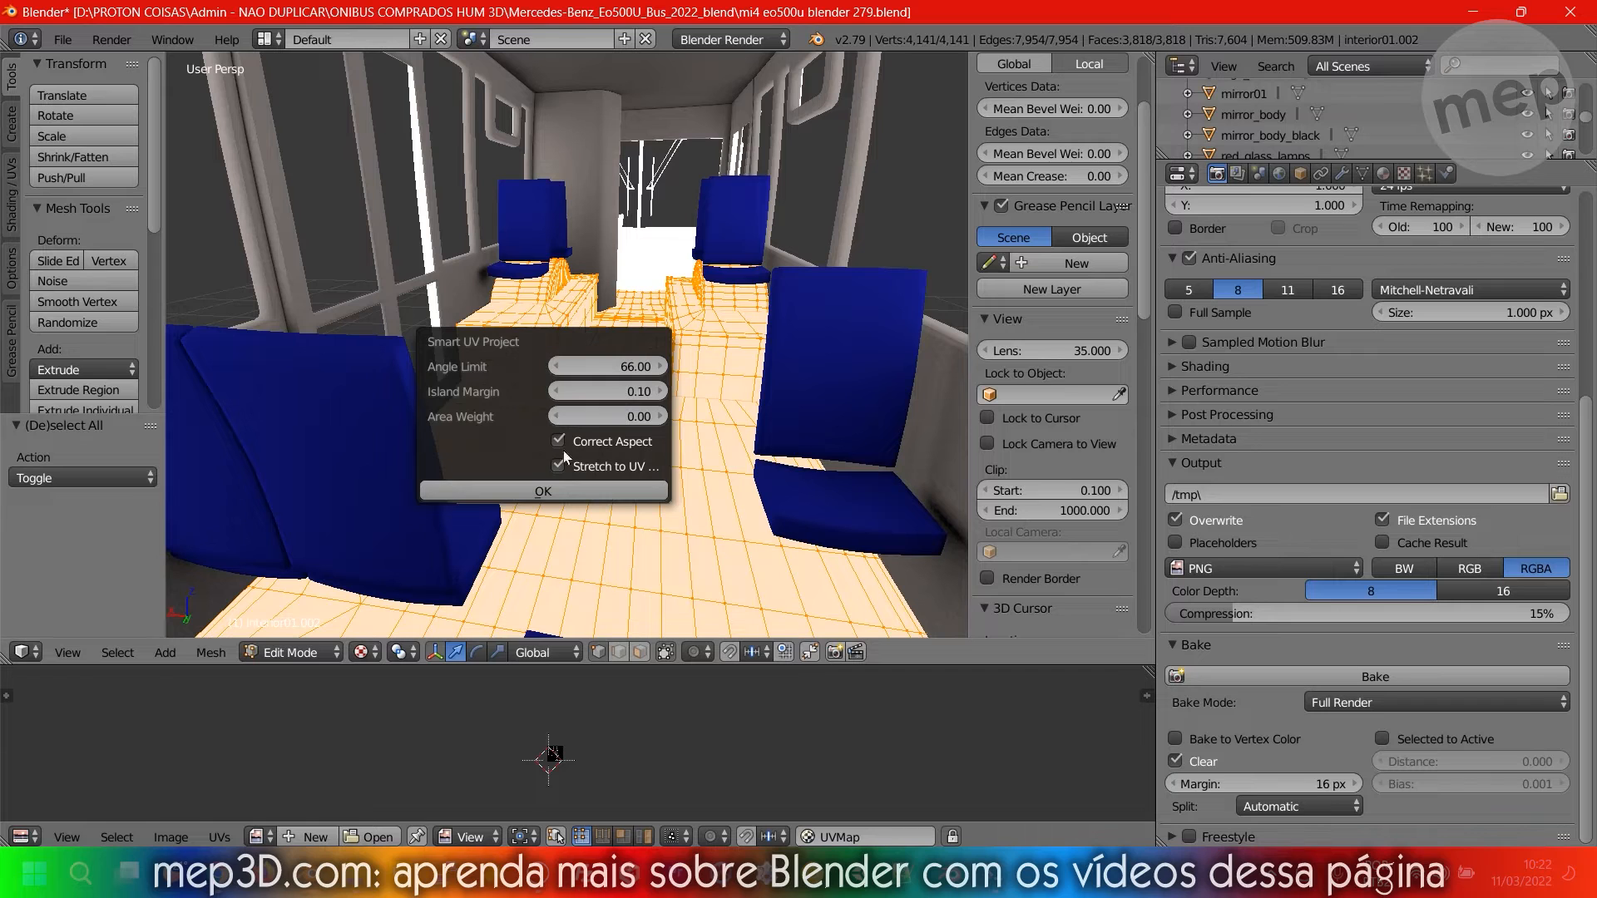
{"action": "left_click", "coordinate": [570, 497]}
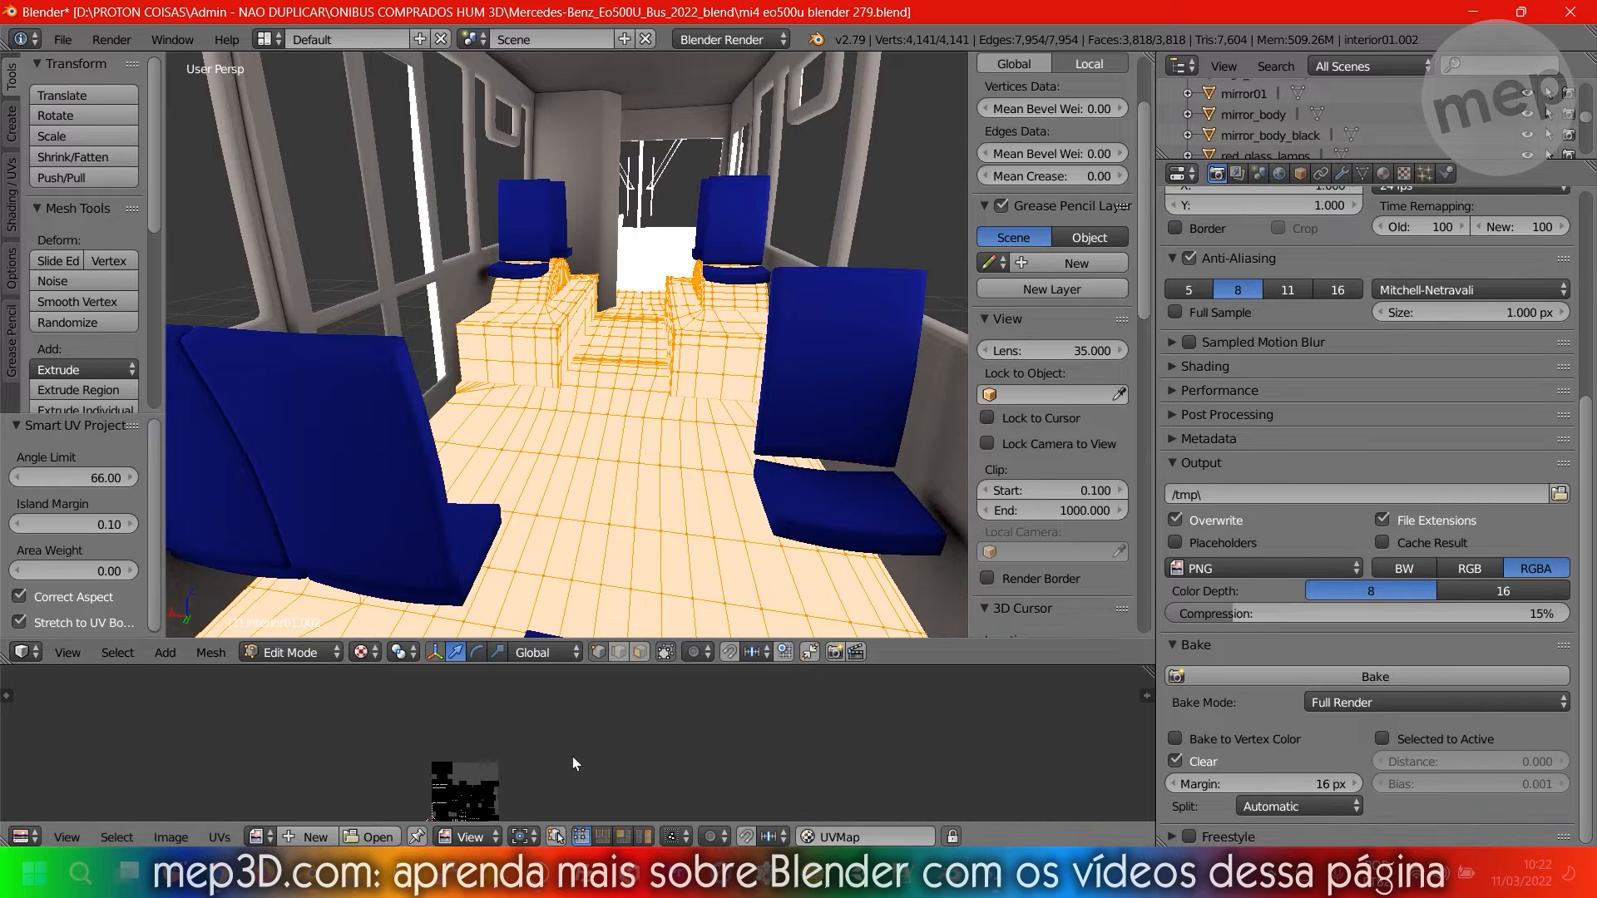
Examine the layout and spacing of the floor's unwrapped UV islands, keeping the whole mesh selected.
{"action": "scroll", "coordinate": [458, 757], "scroll_direction": "up", "scroll_amount": 8}
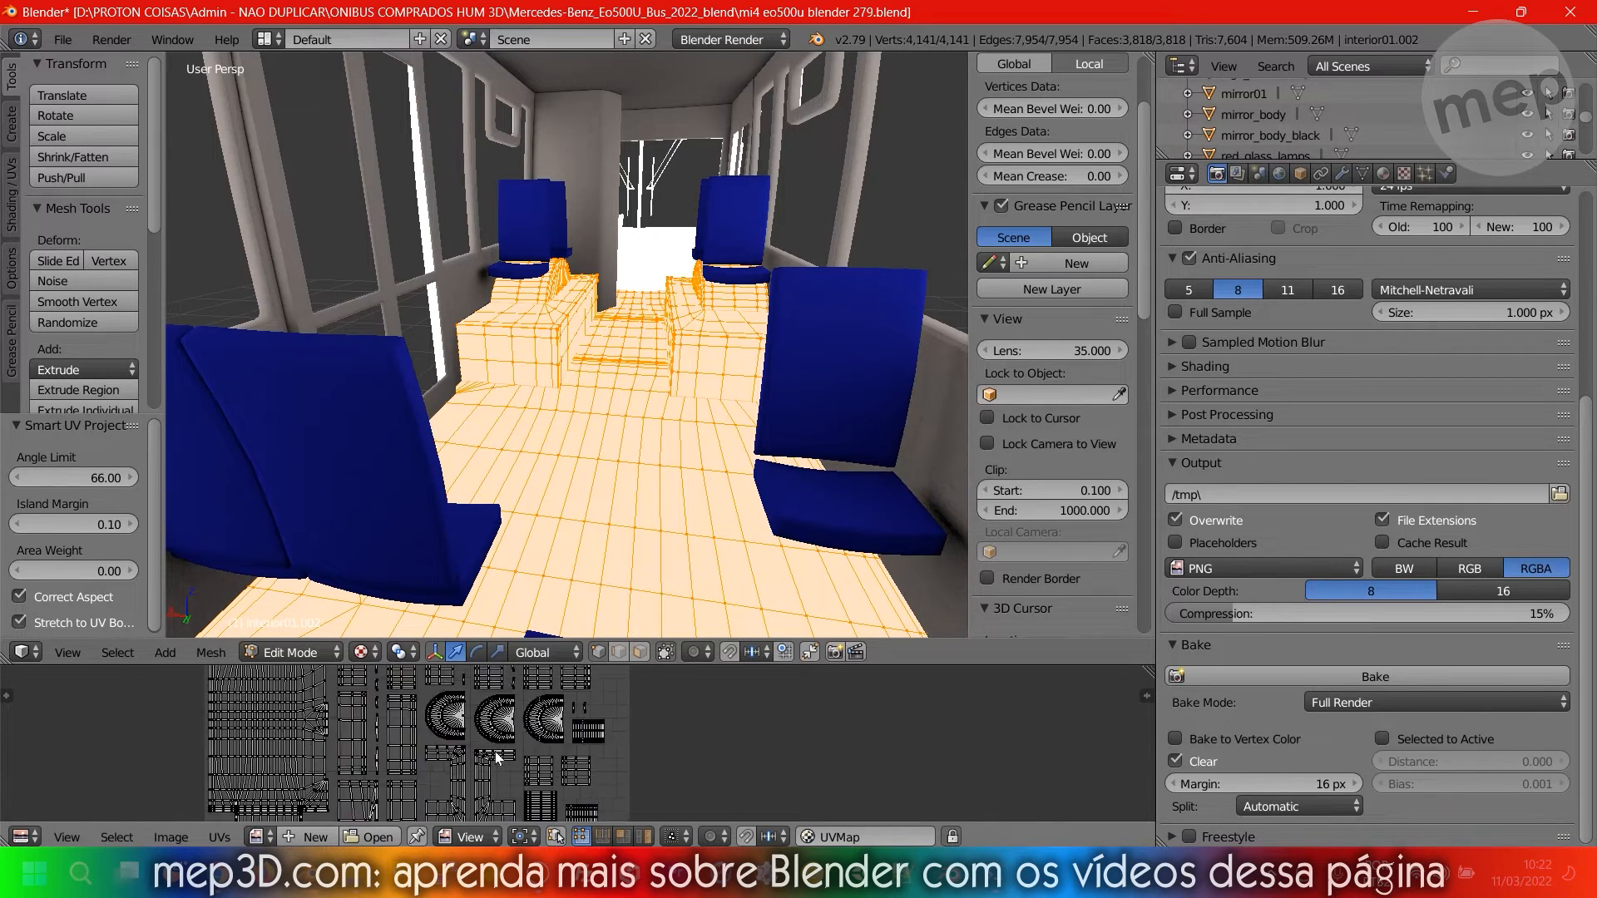
{"action": "scroll", "coordinate": [449, 725], "scroll_direction": "down", "scroll_amount": 7}
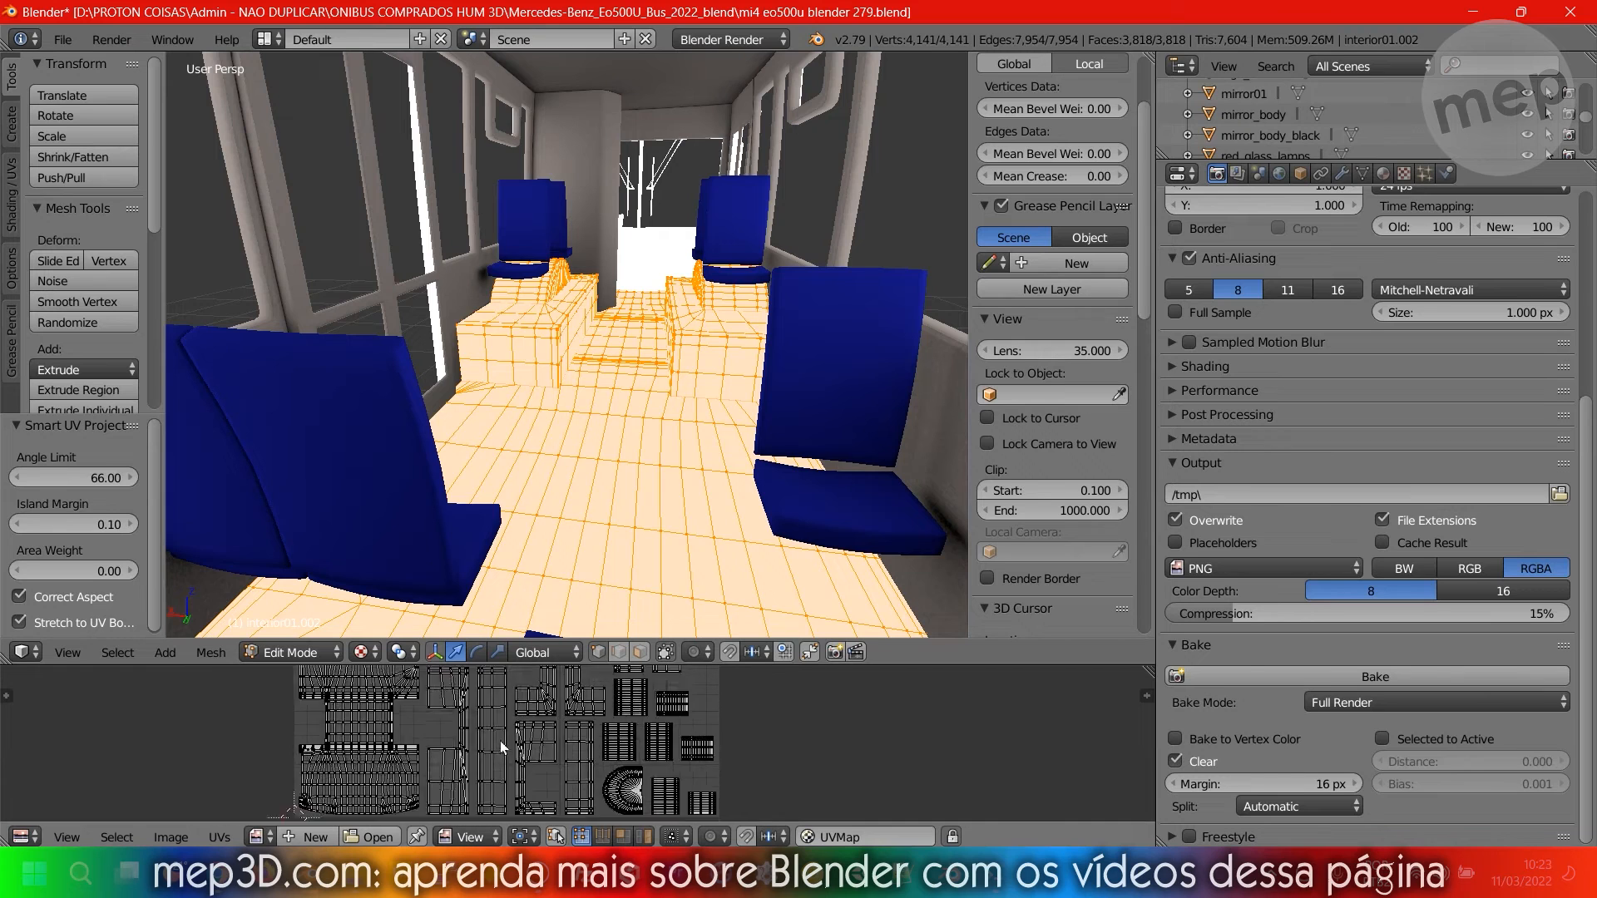
{"action": "scroll", "coordinate": [495, 739], "scroll_direction": "up", "scroll_amount": 2}
{"action": "scroll", "coordinate": [495, 739], "scroll_direction": "down", "scroll_amount": 2}
{"action": "middle_click_drag", "start_coordinate": [494, 738], "coordinate": [555, 734]}
{"action": "scroll", "coordinate": [555, 733], "scroll_direction": "up", "scroll_amount": 1}
{"action": "scroll", "coordinate": [571, 482], "scroll_direction": "up", "scroll_amount": 1}
{"action": "scroll", "coordinate": [570, 707], "scroll_direction": "up", "scroll_amount": 2}
{"action": "middle_click_drag", "start_coordinate": [356, 699], "coordinate": [363, 782]}
{"action": "scroll", "coordinate": [466, 786], "scroll_direction": "up", "scroll_amount": 6}
{"action": "scroll", "coordinate": [466, 784], "scroll_direction": "down", "scroll_amount": 1}
{"action": "scroll", "coordinate": [499, 770], "scroll_direction": "down", "scroll_amount": 7}
{"action": "mouse_move", "coordinate": [557, 750]}
{"action": "middle_mouse_down"}
{"action": "mouse_move", "coordinate": [482, 690]}
{"action": "mouse_move", "coordinate": [458, 703]}
{"action": "mouse_move", "coordinate": [550, 746]}
{"action": "middle_mouse_up"}
{"action": "scroll", "coordinate": [499, 725], "scroll_direction": "up", "scroll_amount": 1}
{"action": "key", "text": "a"}
{"action": "key", "text": "a"}
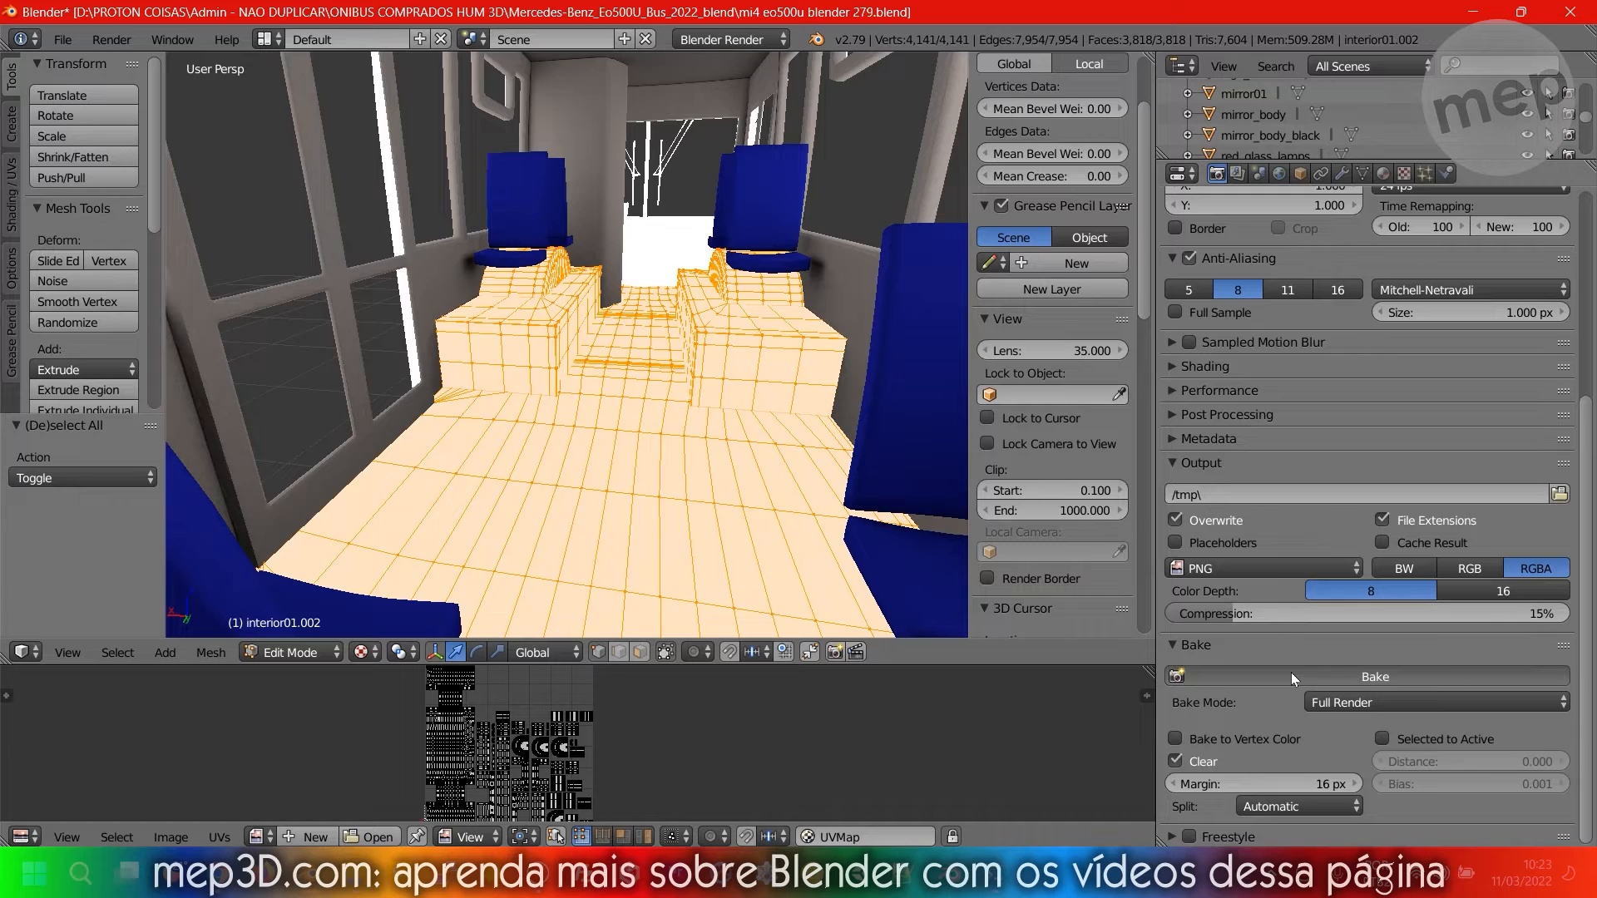
Check the floor's material and try to bake its Full Render while still in Edit Mode.
{"action": "left_click", "coordinate": [1383, 173]}
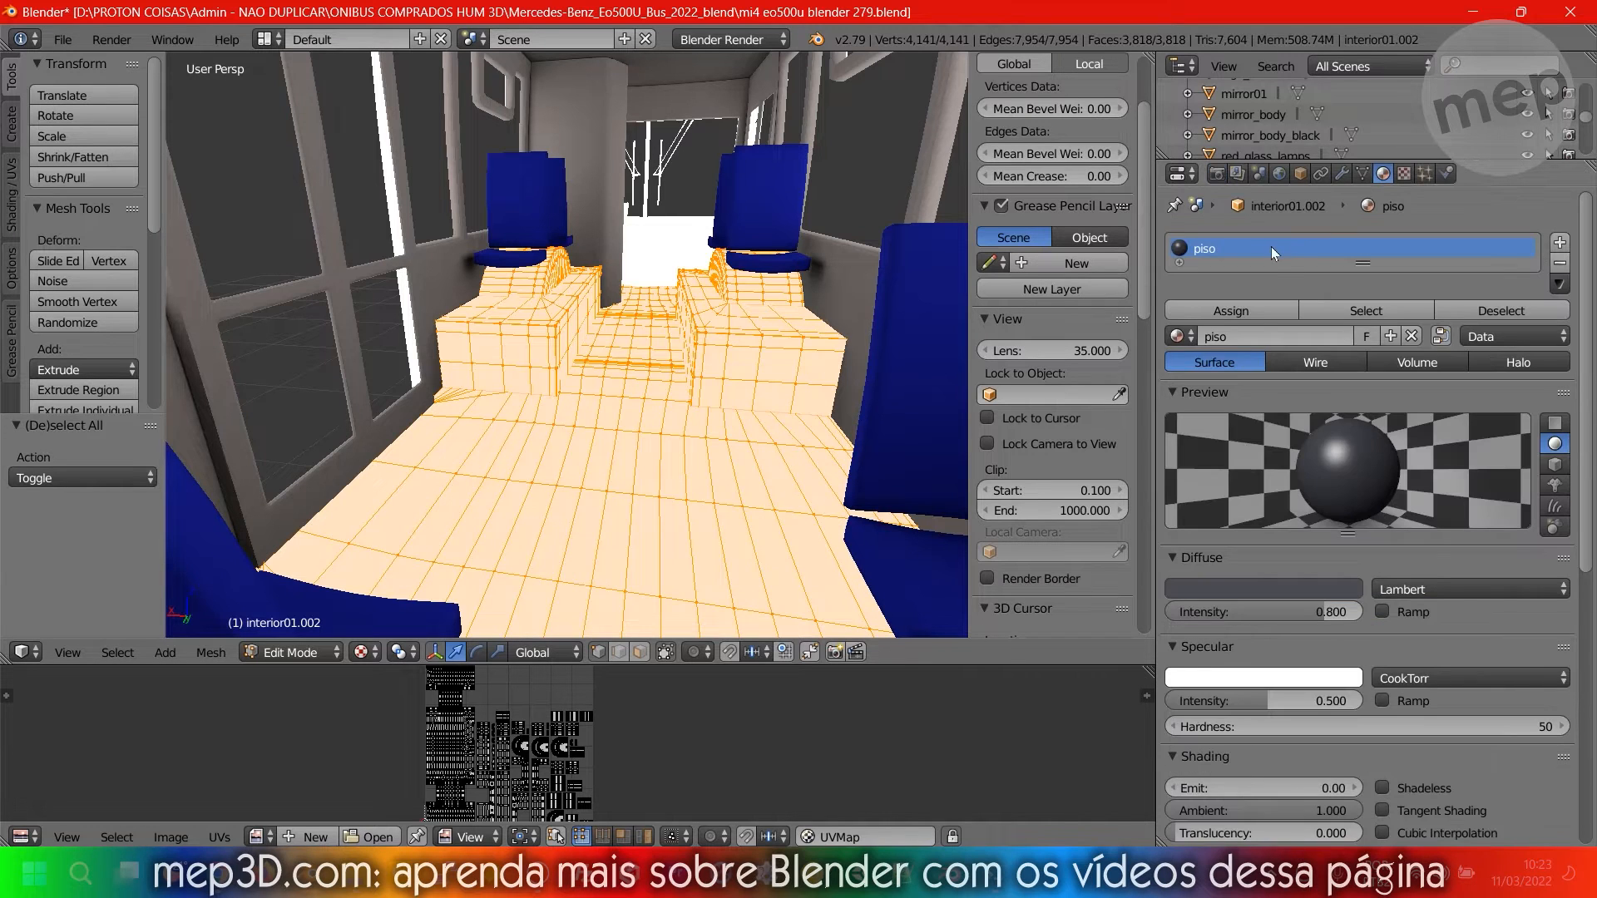
{"action": "left_click", "coordinate": [1217, 175]}
{"action": "left_click", "coordinate": [1335, 670]}
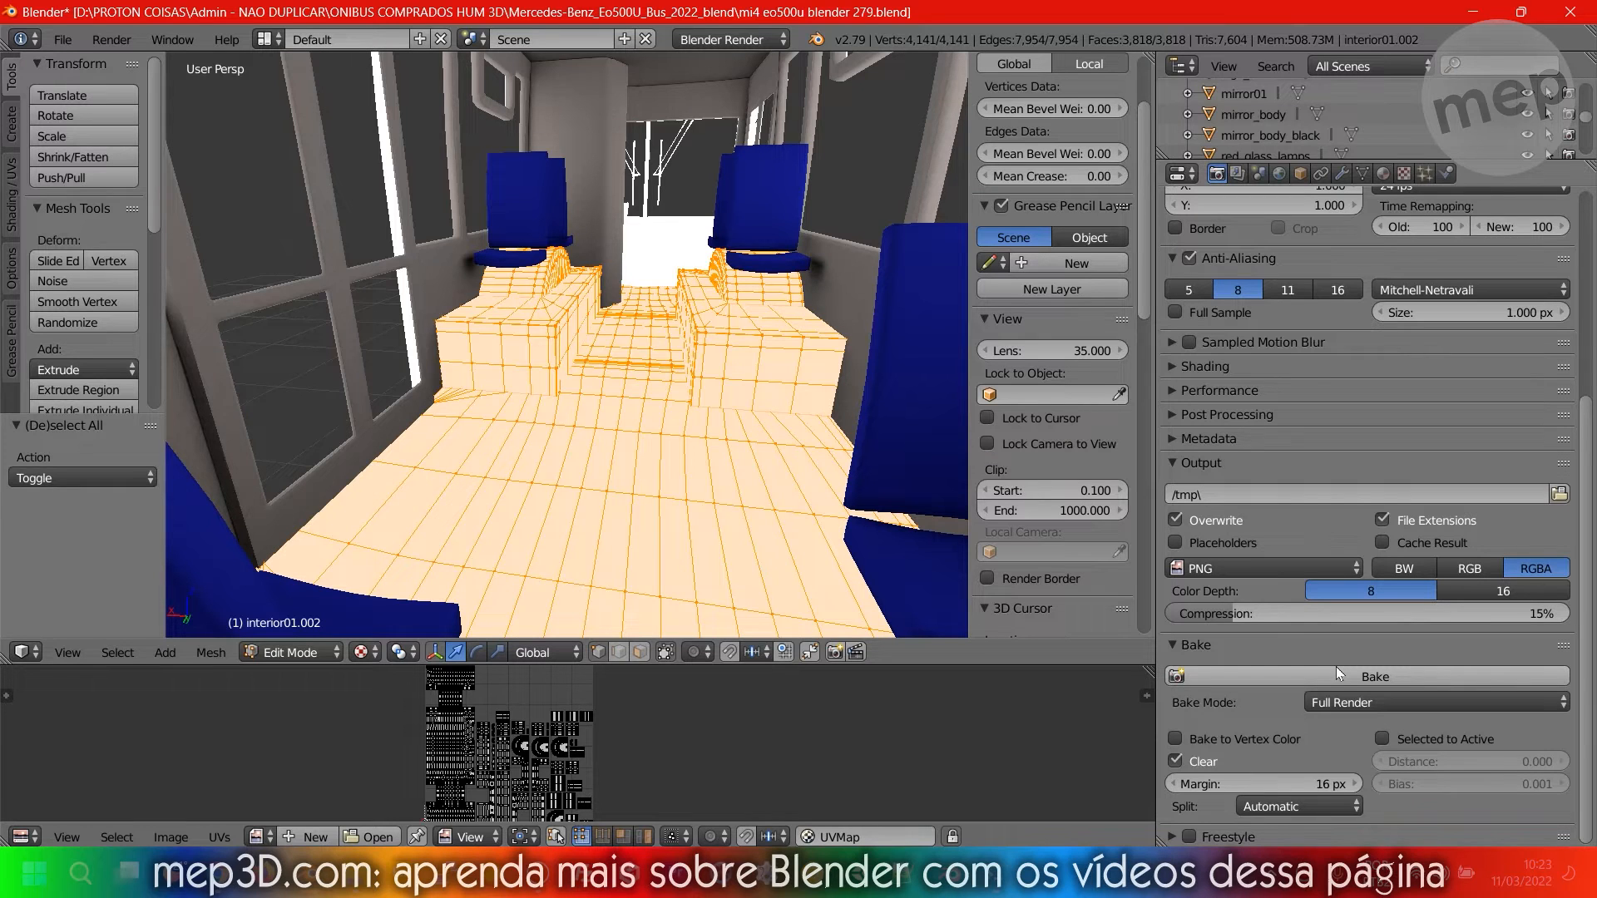
{"action": "left_click", "coordinate": [1336, 670]}
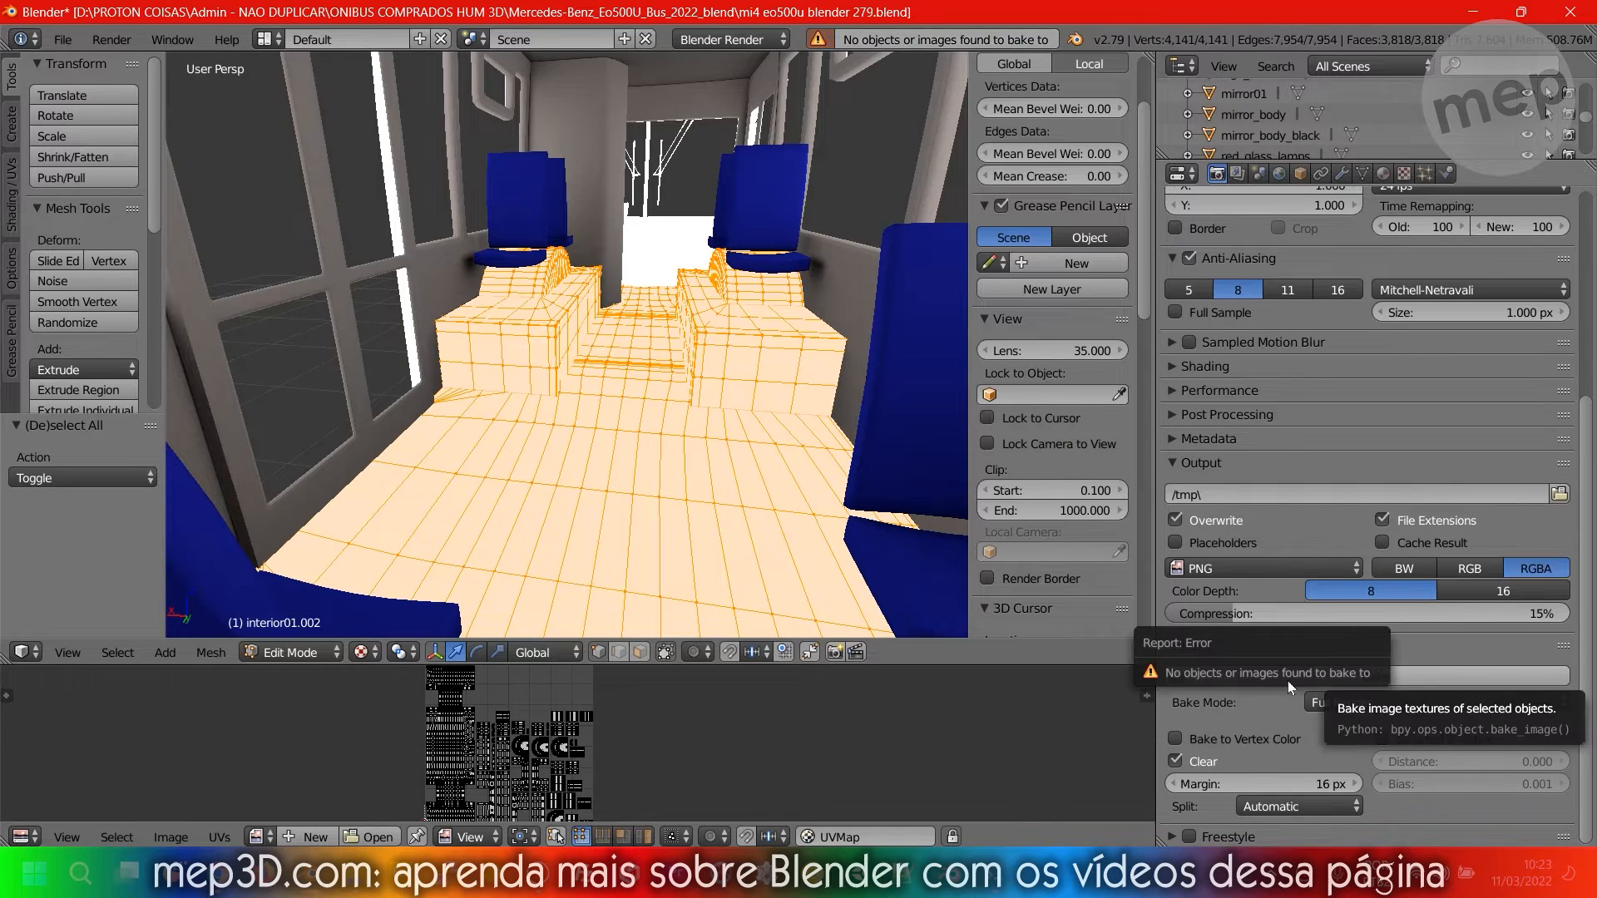
{"action": "key", "text": "Tab"}
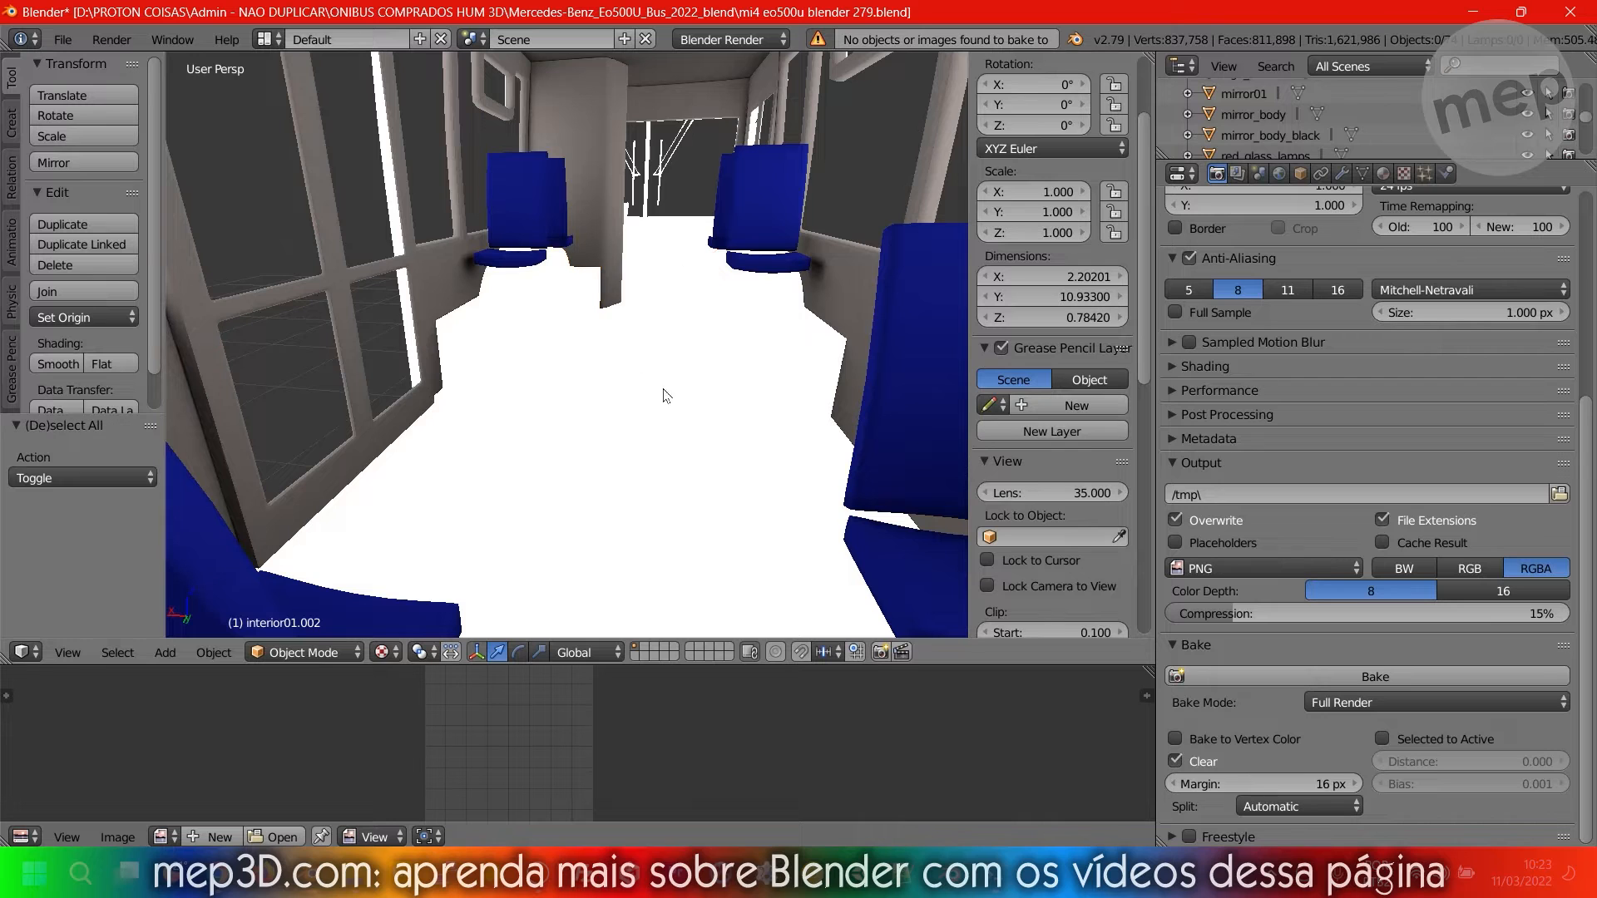
{"action": "key", "text": "Tab"}
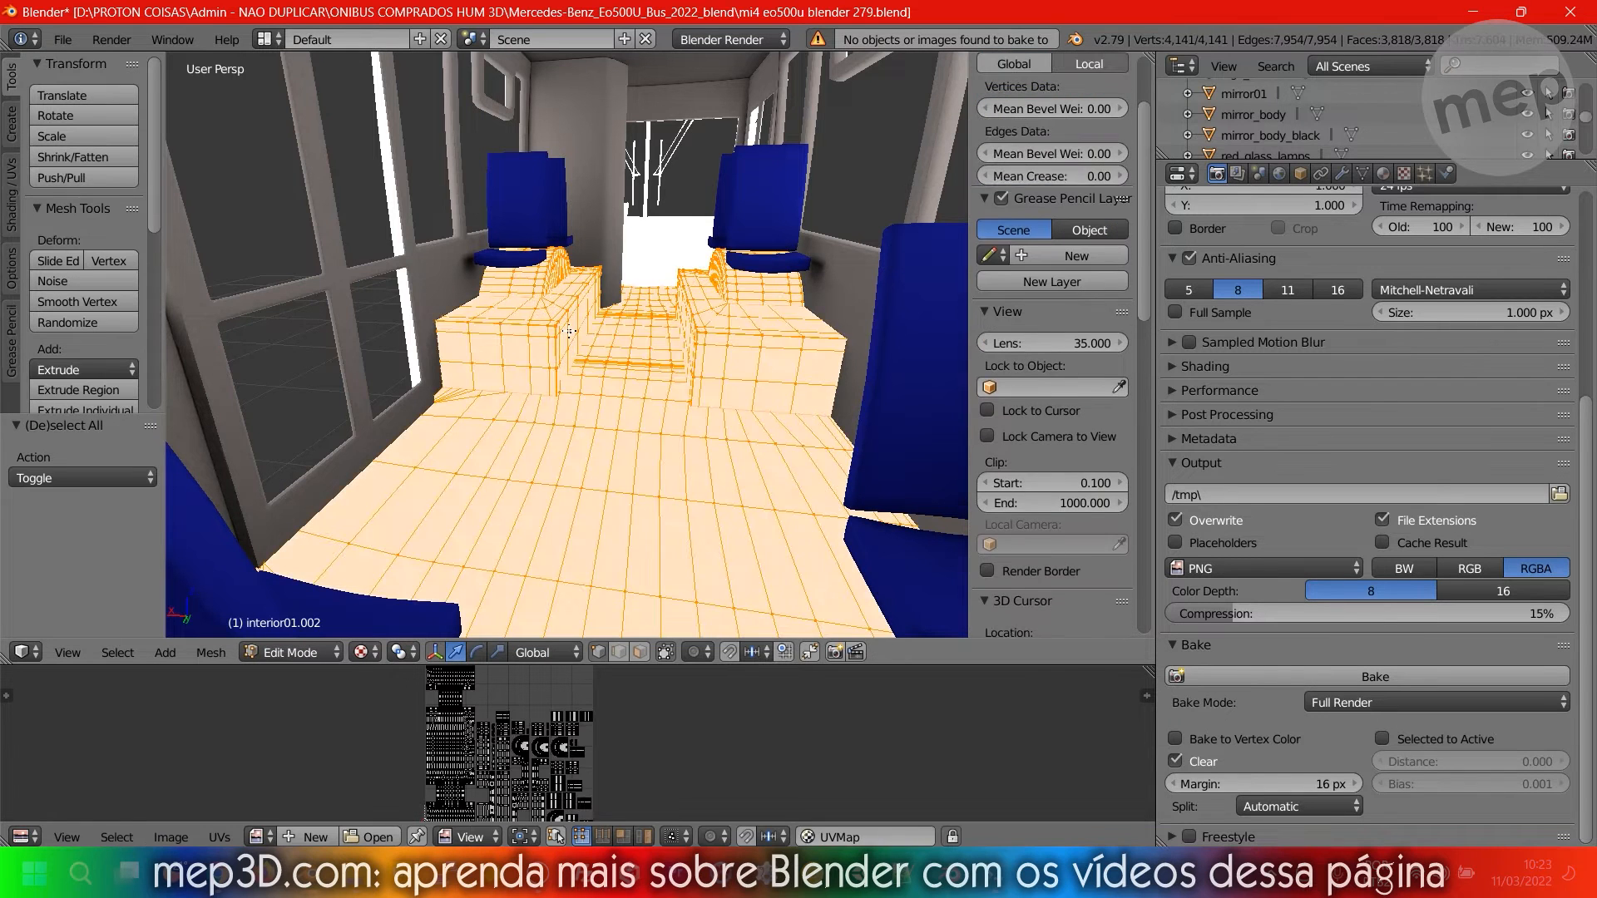
Assign the "piso" image to the selected floor faces, return to Object Mode and bake it in Full Render mode.
{"action": "left_click", "coordinate": [257, 836]}
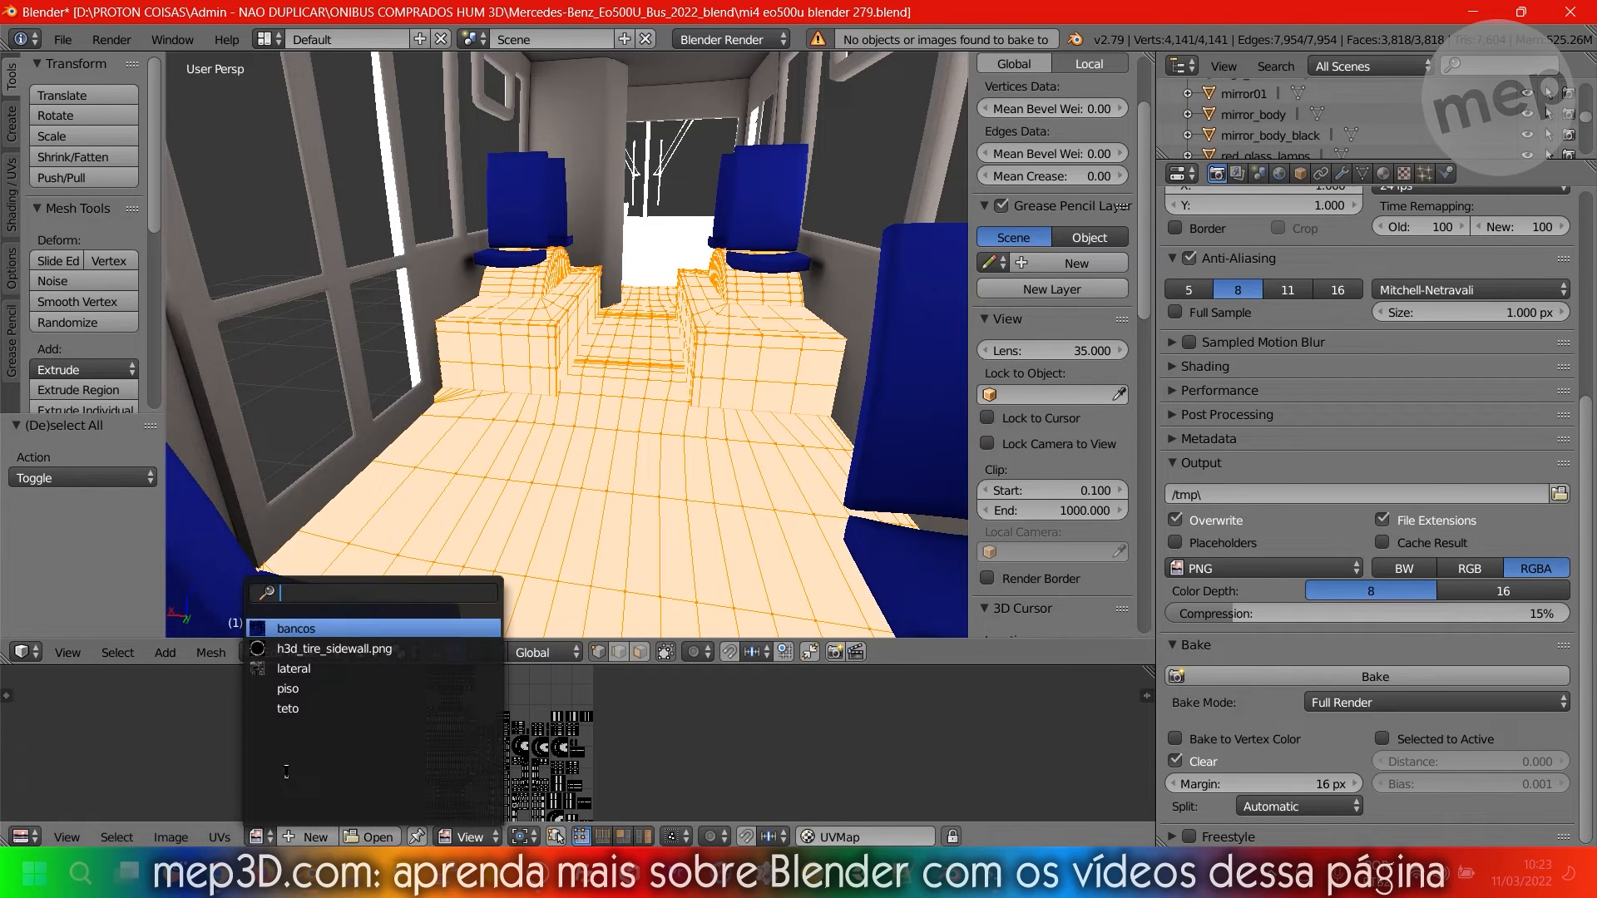
{"action": "left_click", "coordinate": [310, 694]}
{"action": "key", "text": "Tab"}
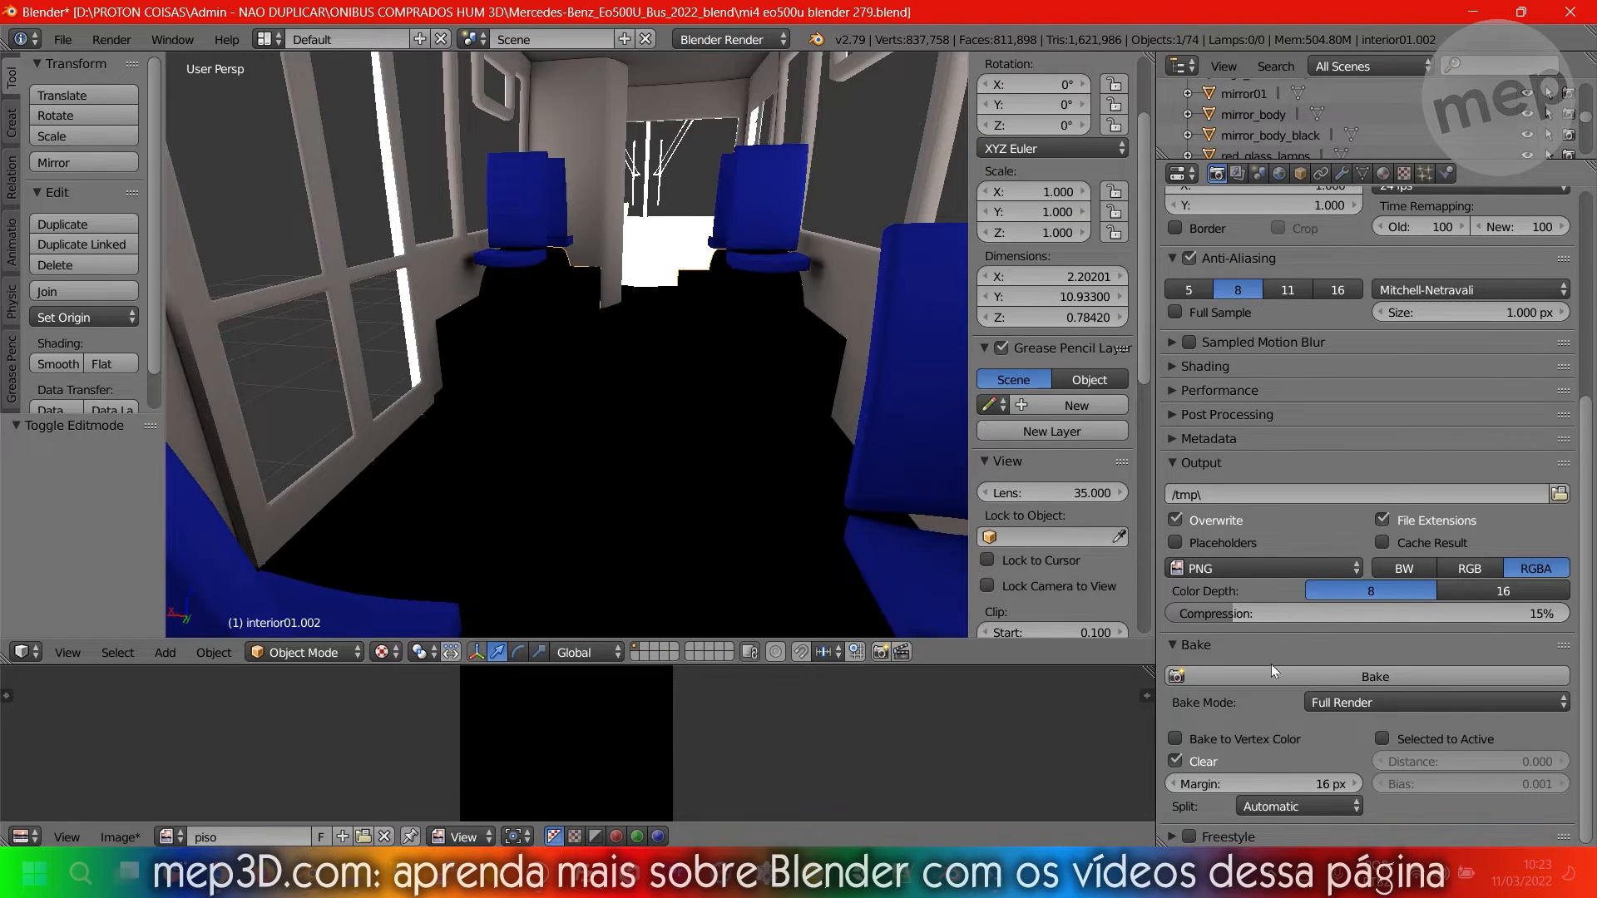
{"action": "left_click", "coordinate": [1246, 674]}
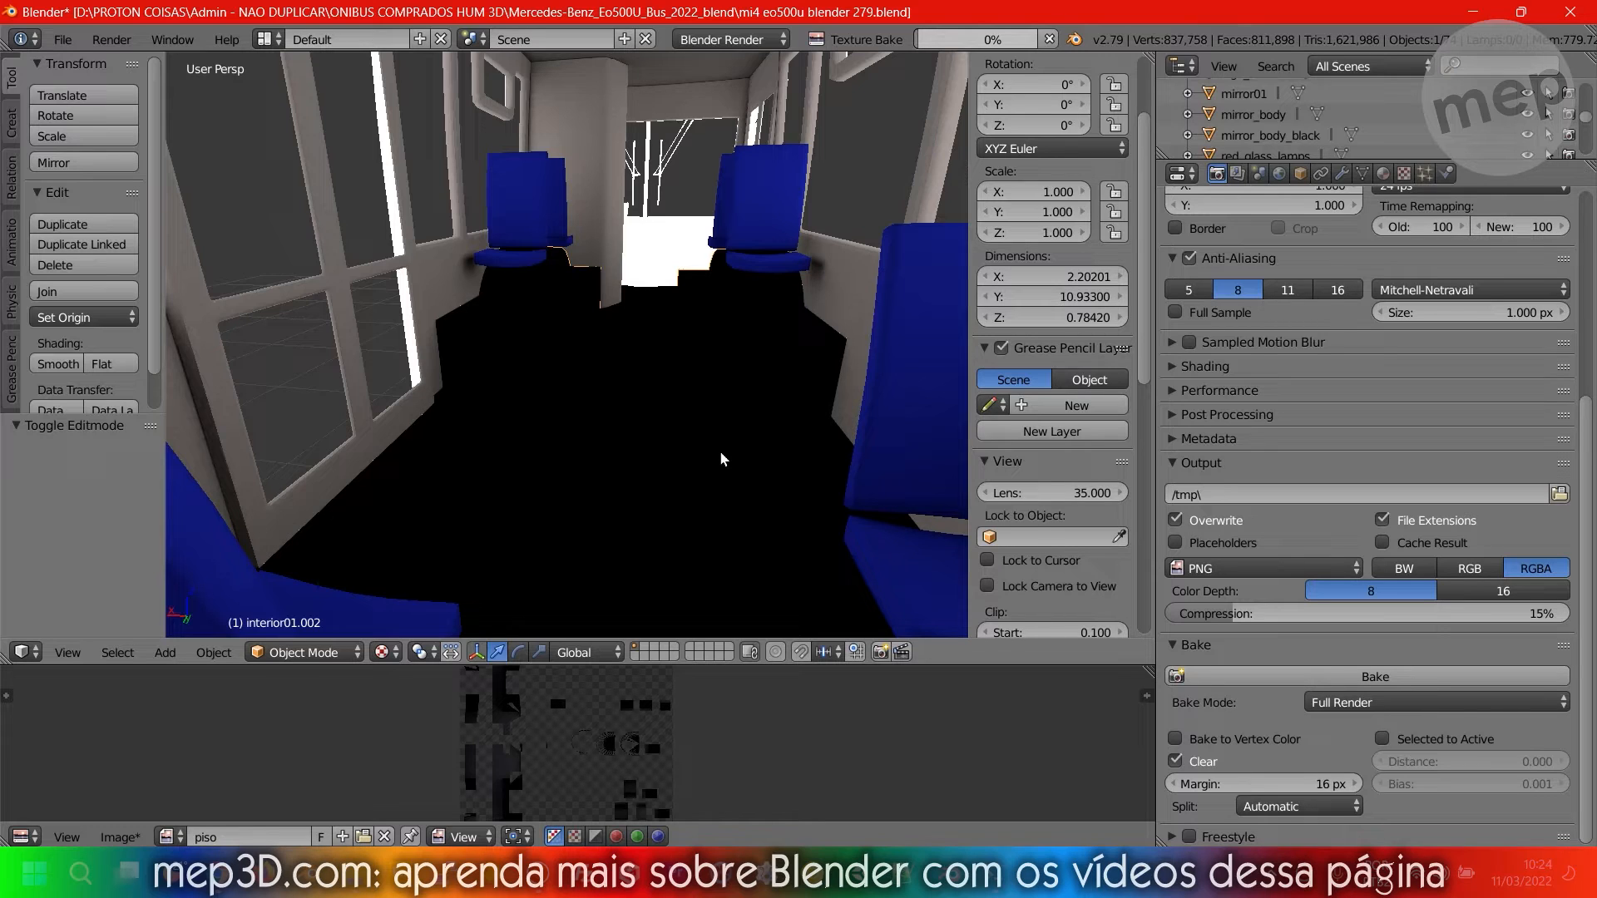
{"action": "scroll", "coordinate": [720, 451], "scroll_direction": "down", "scroll_amount": 3}
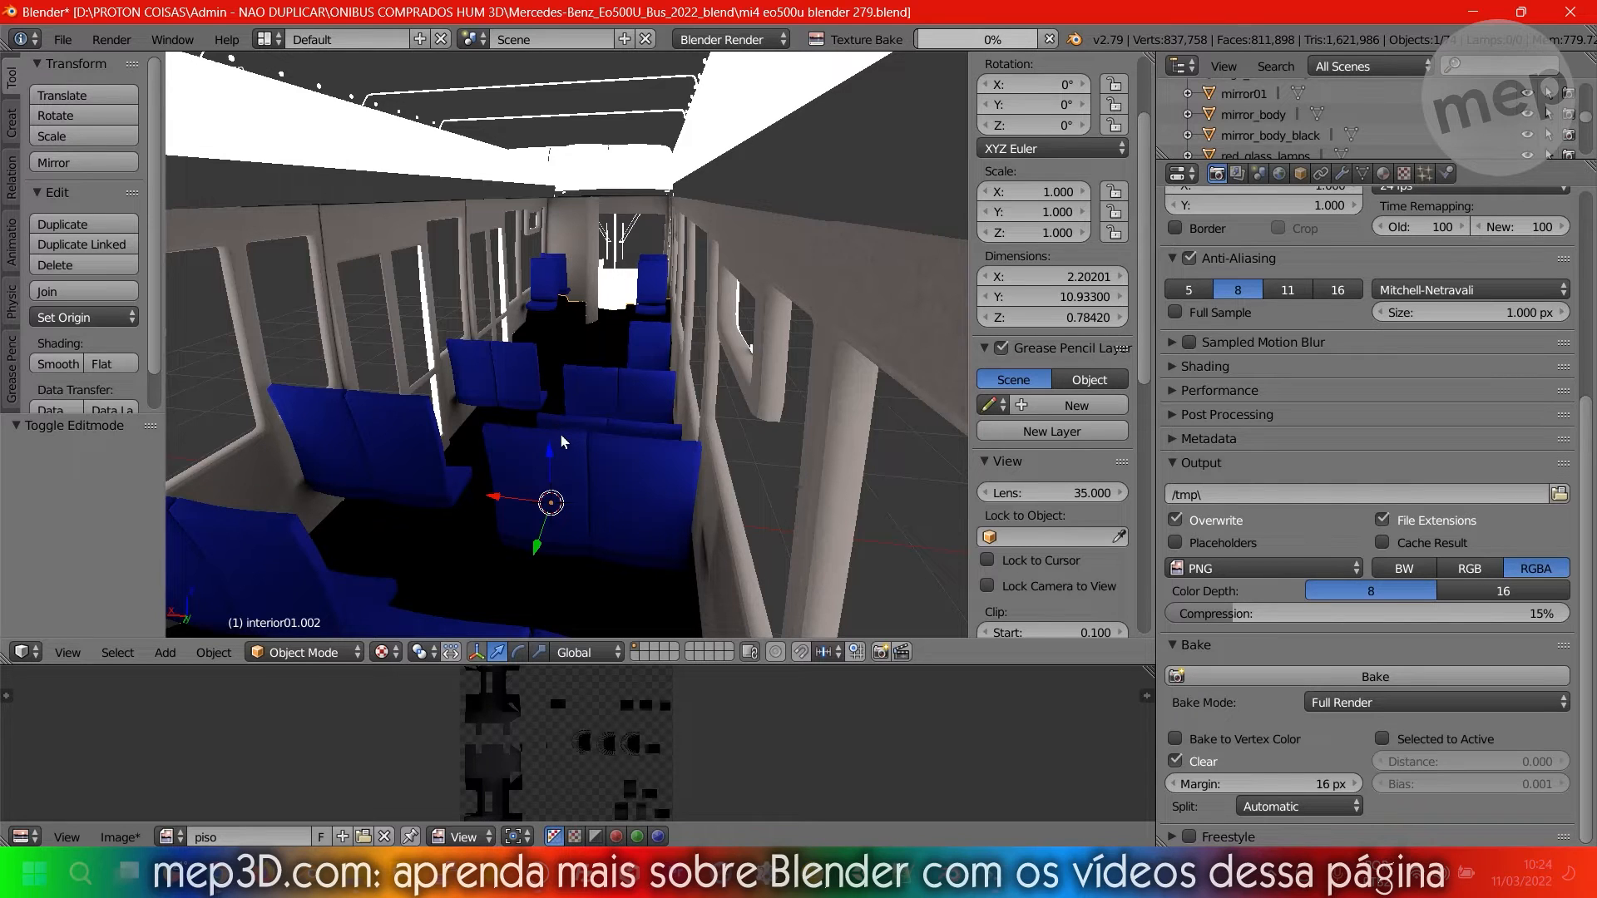
{"action": "scroll", "coordinate": [560, 440], "scroll_direction": "down", "scroll_amount": 6}
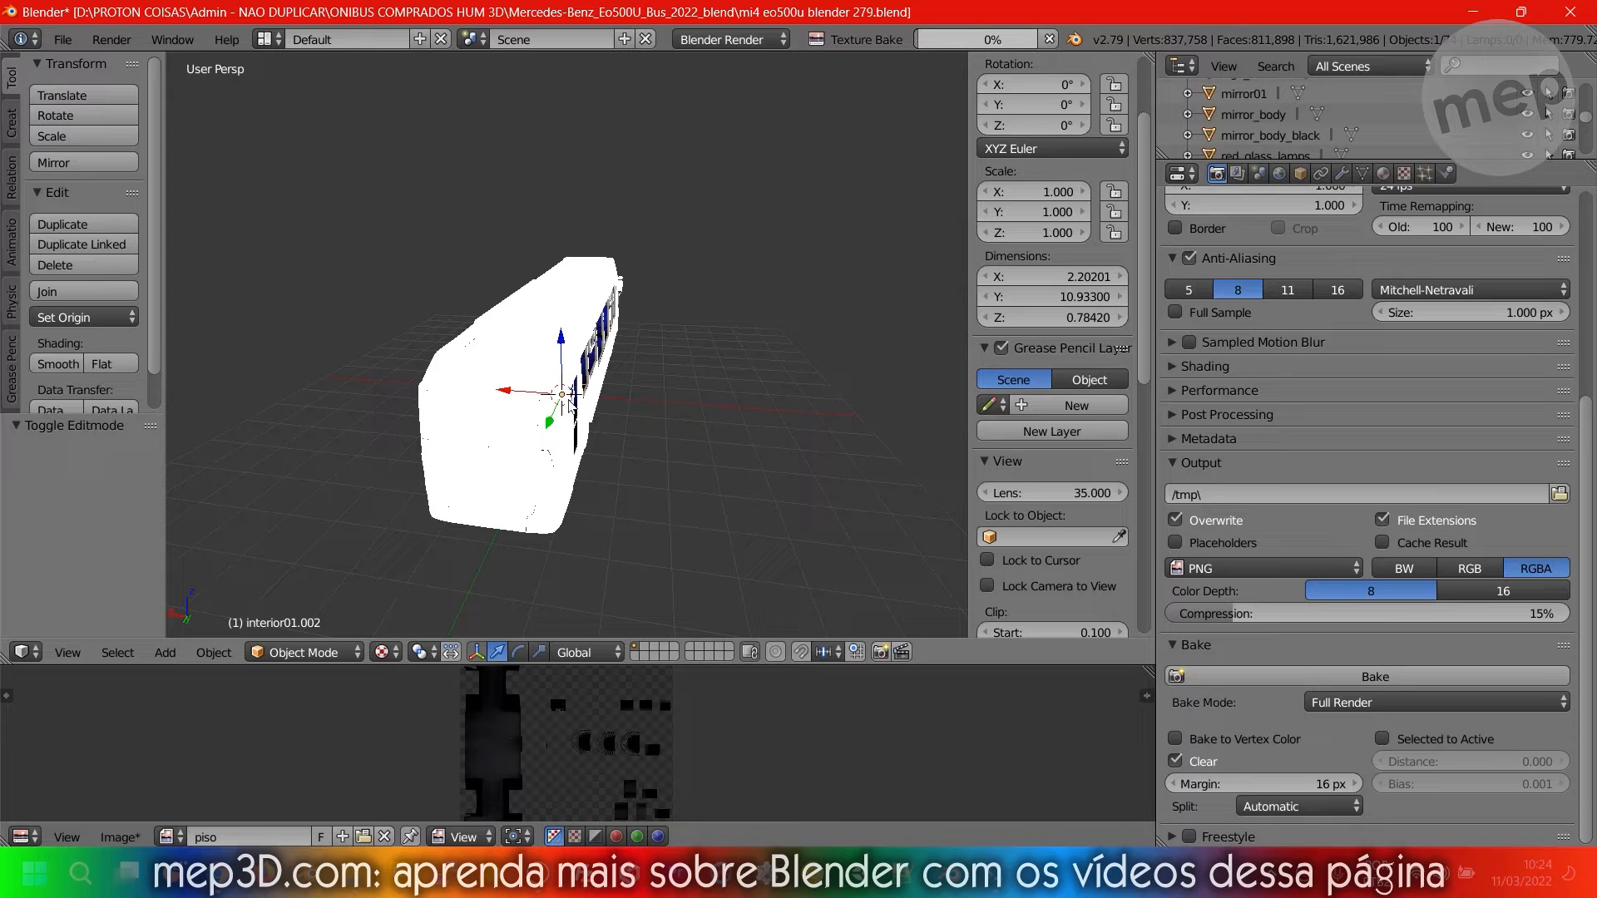
{"action": "scroll", "coordinate": [571, 405], "scroll_direction": "down", "scroll_amount": 5}
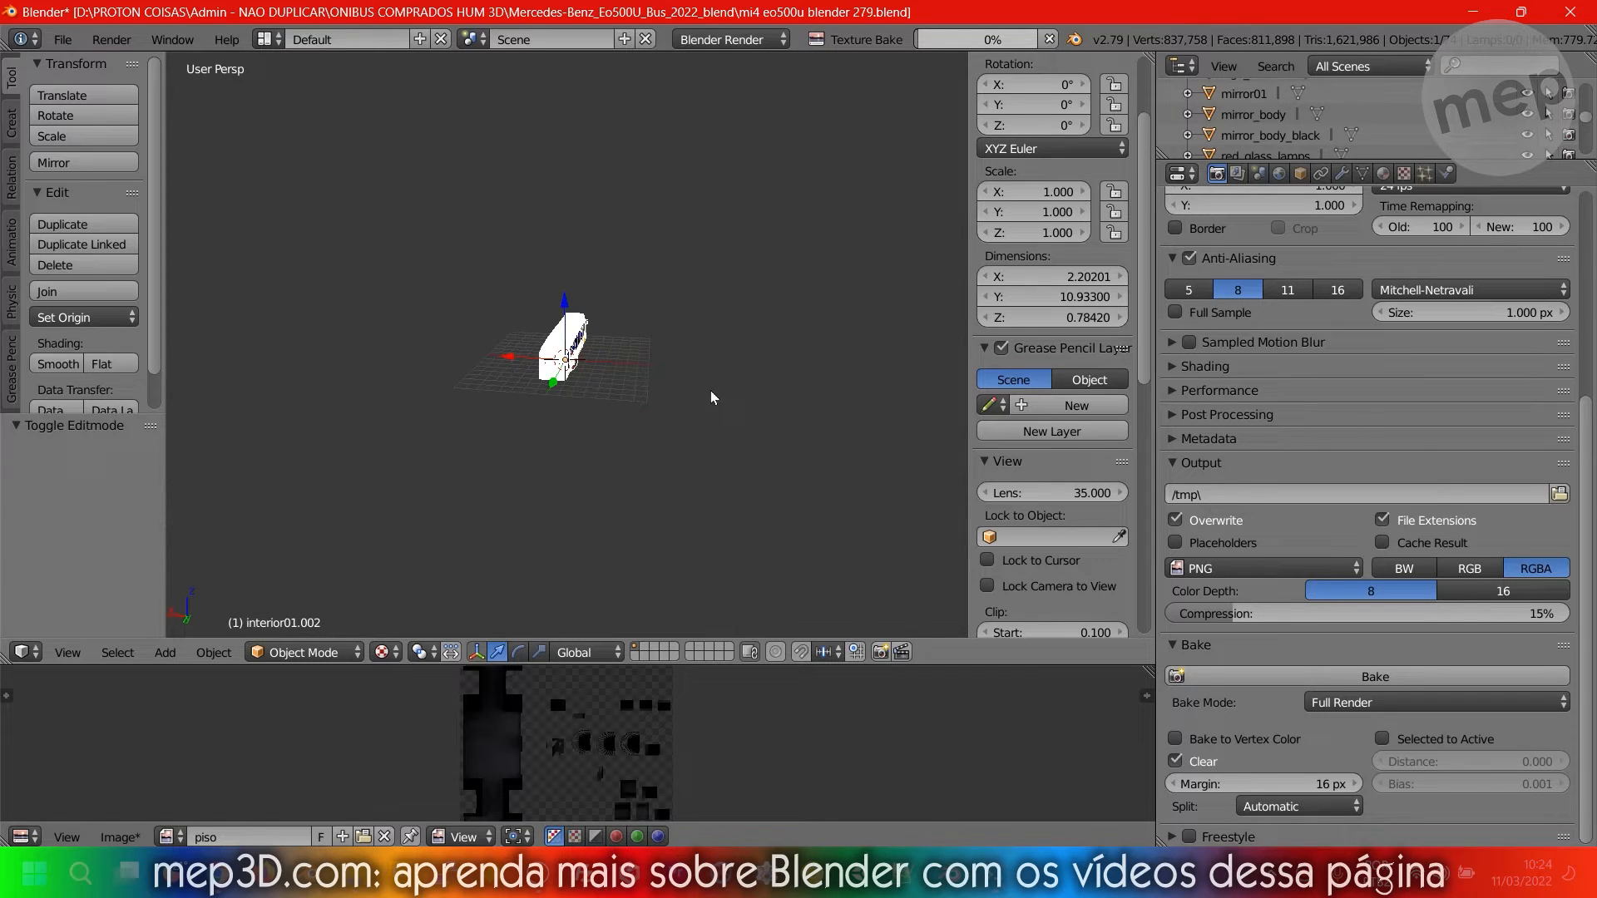
{"action": "scroll", "coordinate": [711, 392], "scroll_direction": "up", "scroll_amount": 4}
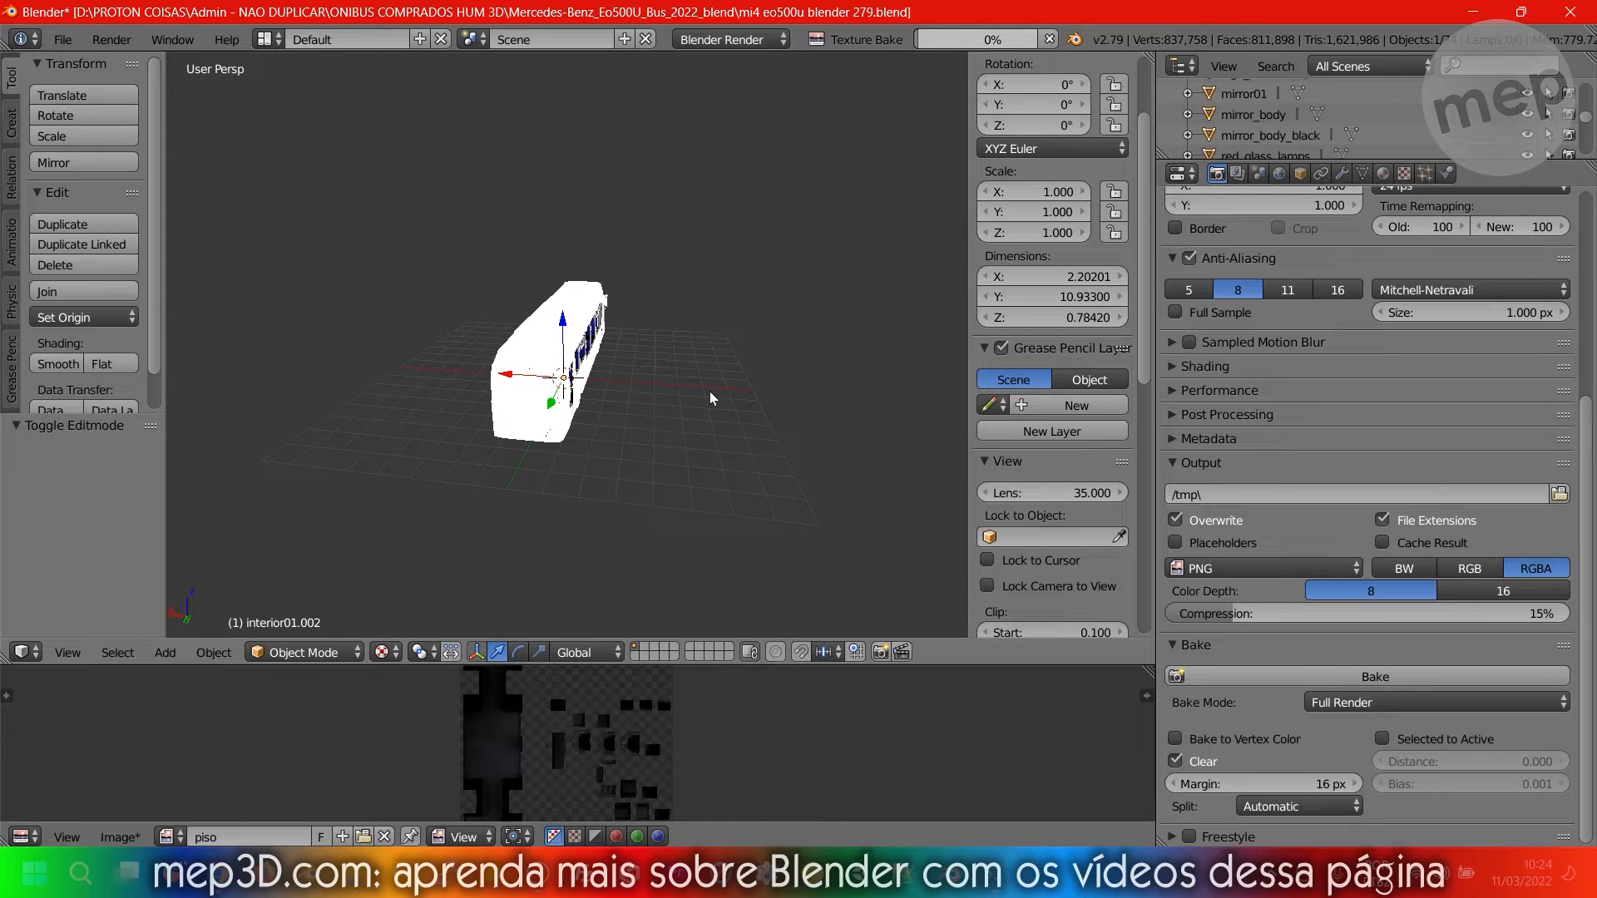
{"action": "scroll", "coordinate": [711, 392], "scroll_direction": "down", "scroll_amount": 4}
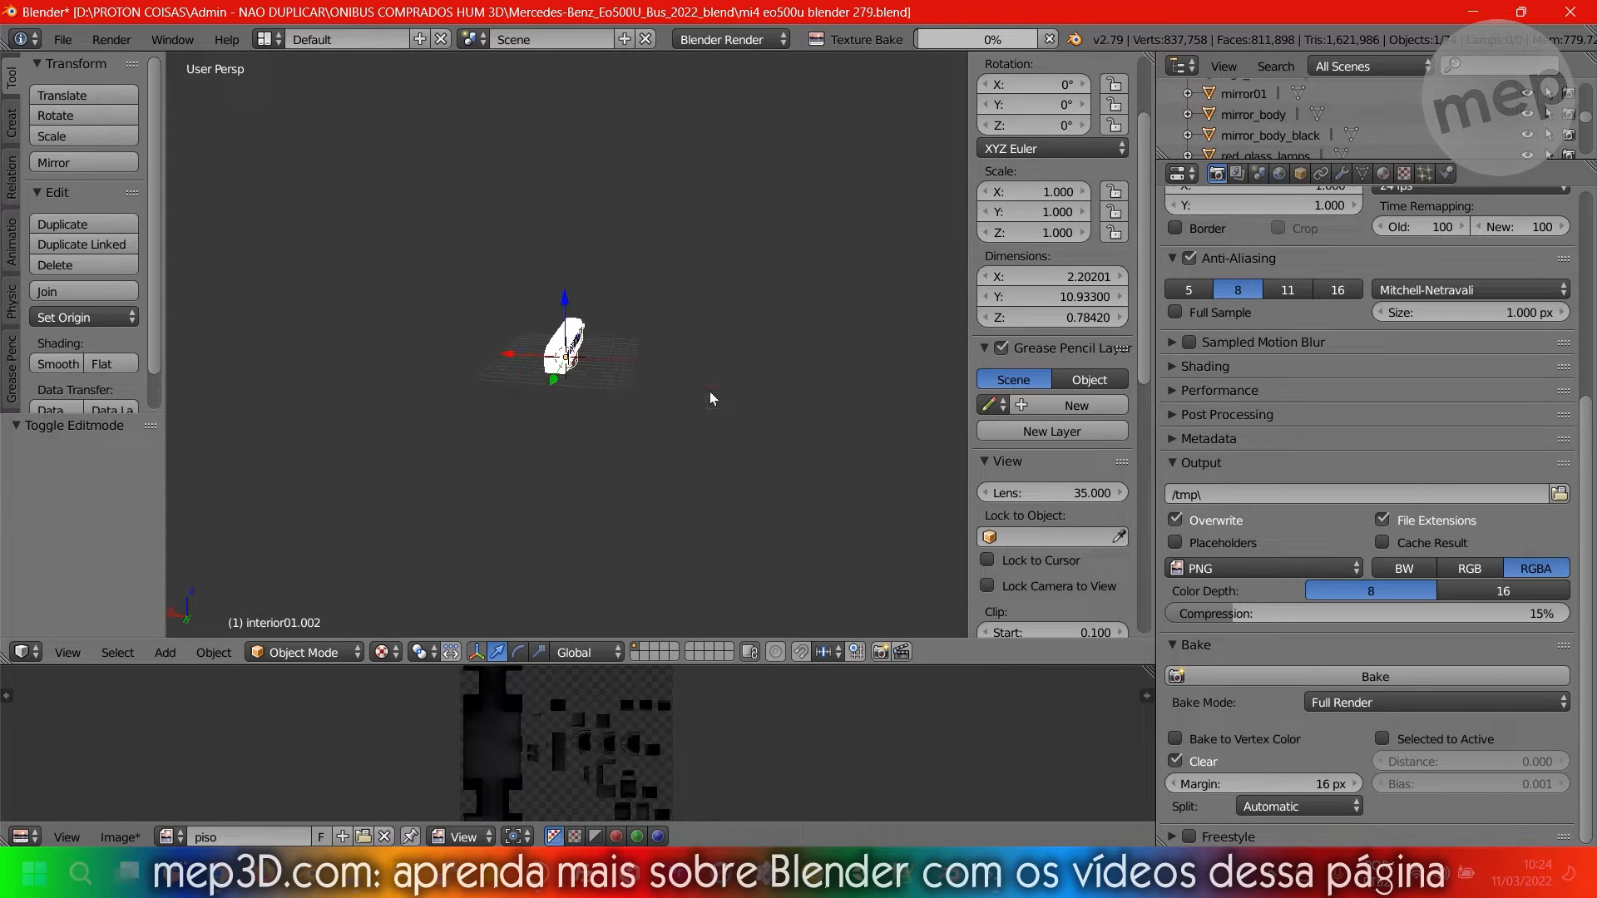
{"action": "scroll", "coordinate": [661, 396], "scroll_direction": "down", "scroll_amount": 5}
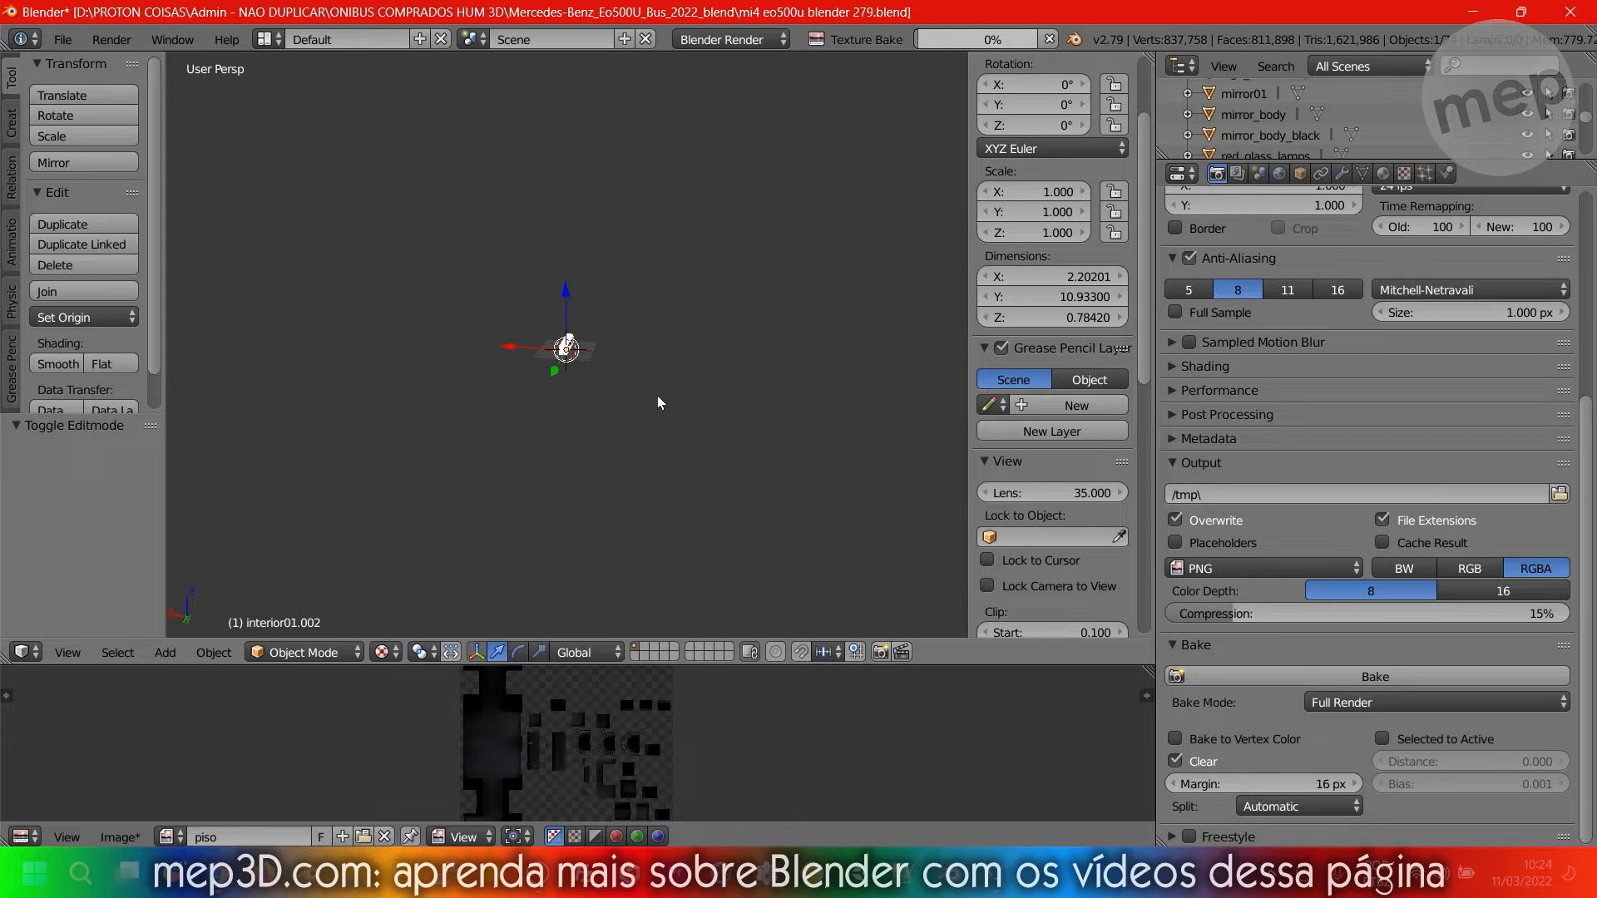
{"action": "scroll", "coordinate": [657, 396], "scroll_direction": "up", "scroll_amount": 8}
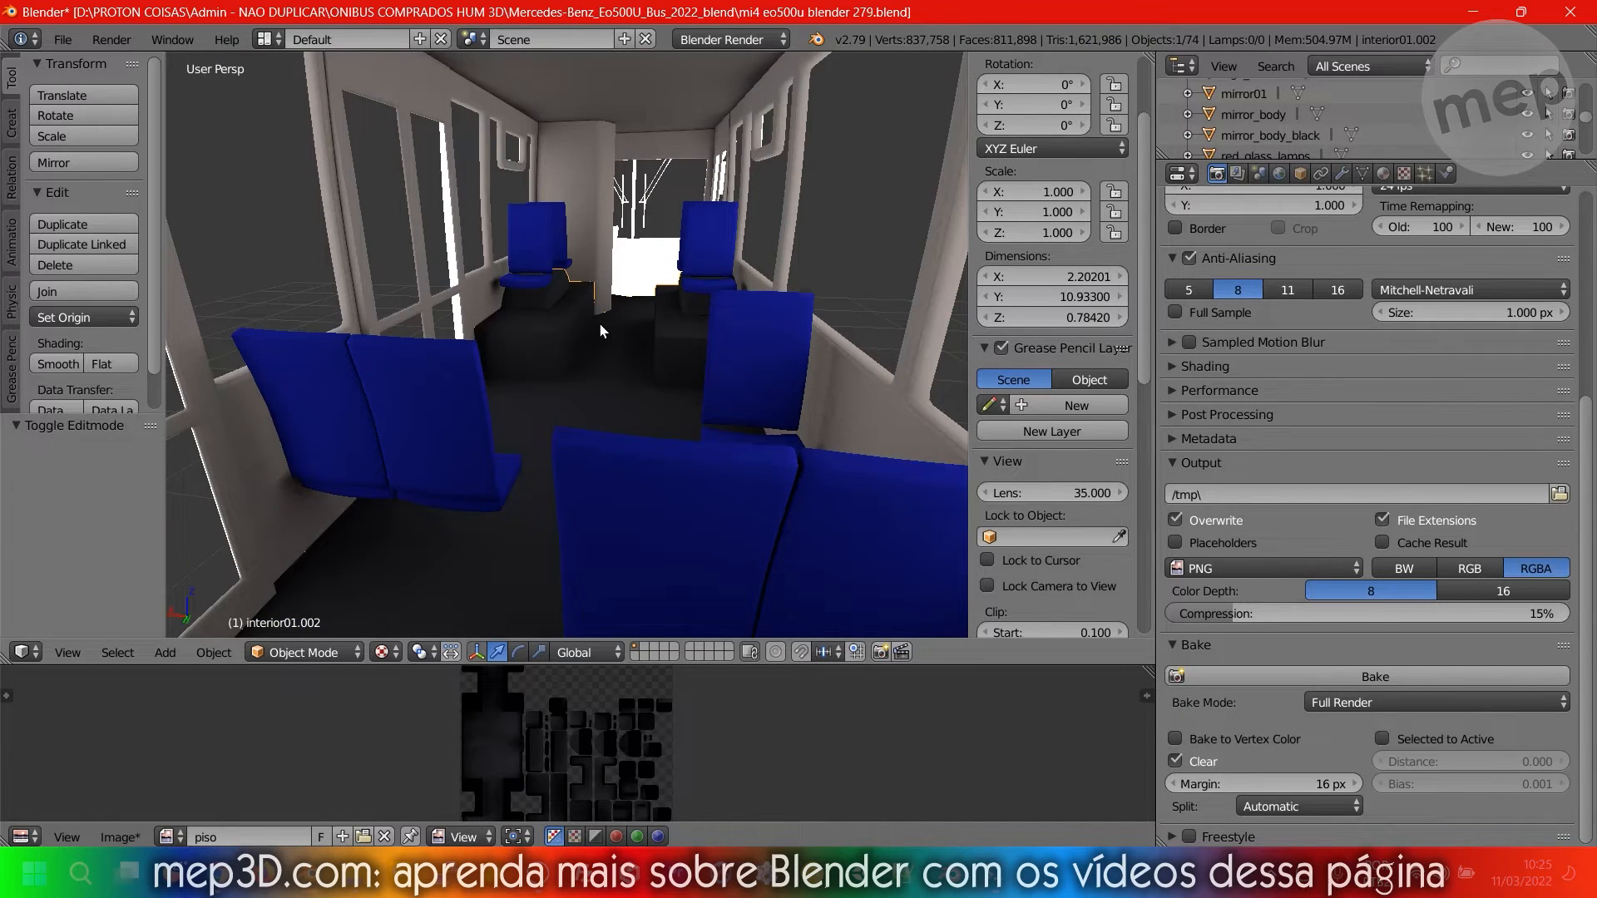
Inspect the baked shading on the floor, the wheel arches and the raised seat platforms, with everything deselected.
{"action": "key", "text": "Tab"}
{"action": "key", "text": "Tab"}
{"action": "middle_click_drag", "start_coordinate": [652, 341], "coordinate": [965, 359]}
{"action": "scroll", "coordinate": [682, 353], "scroll_direction": "up", "scroll_amount": 4}
{"action": "scroll", "coordinate": [6, 356], "scroll_direction": "down", "scroll_amount": 3}
{"action": "scroll", "coordinate": [392, 314], "scroll_direction": "down", "scroll_amount": 2}
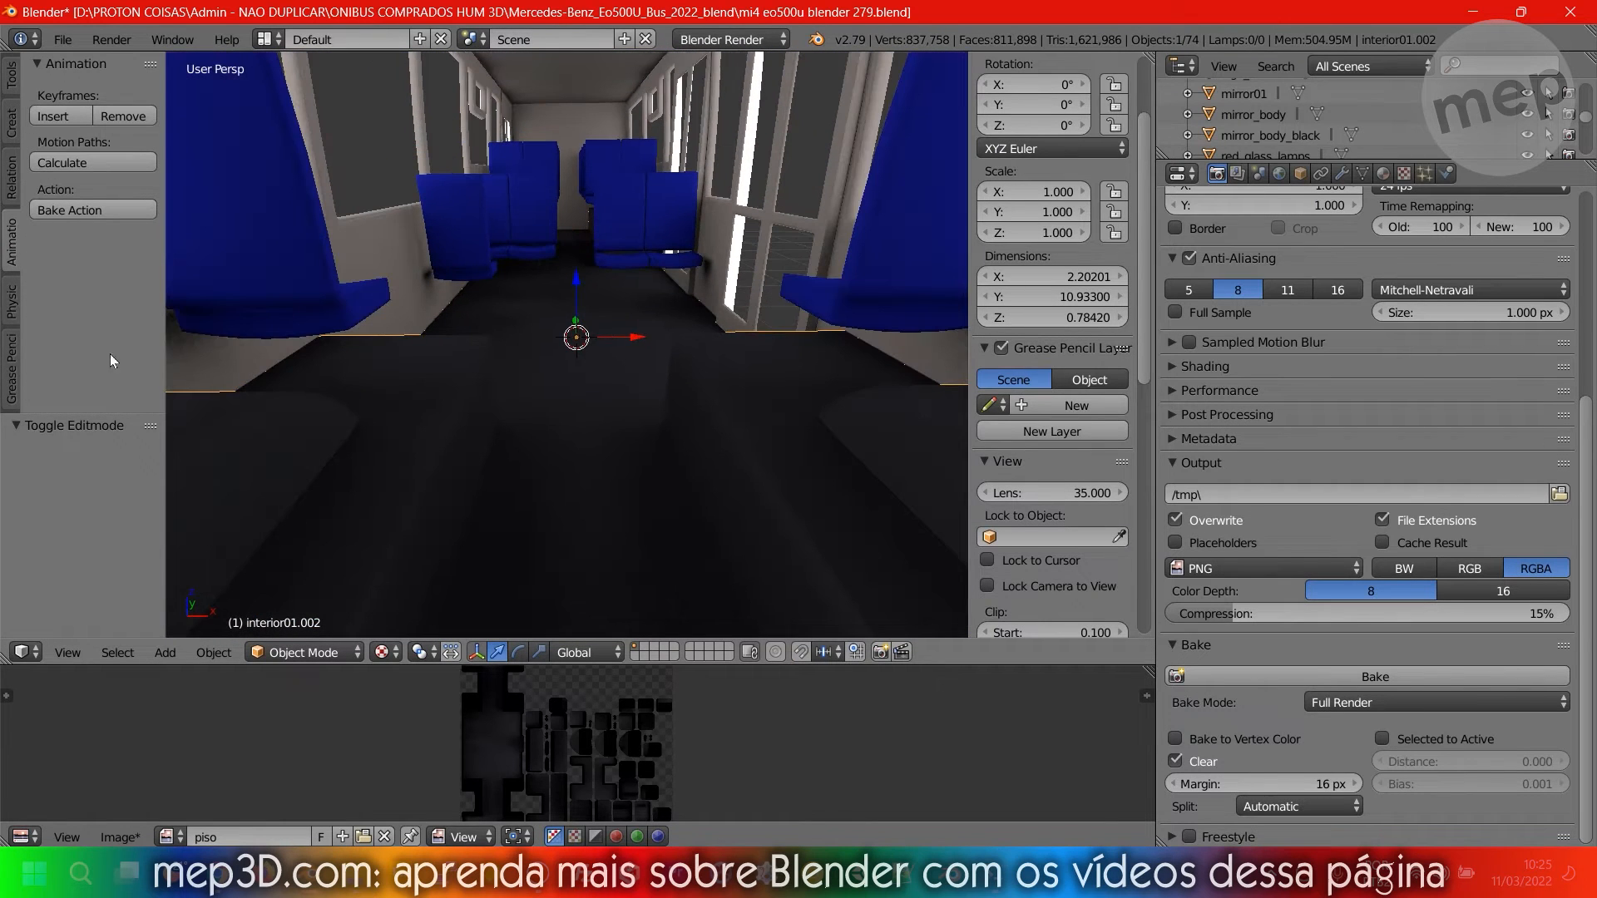
{"action": "middle_click_drag", "start_coordinate": [470, 356], "coordinate": [511, 298]}
{"action": "key", "text": "a"}
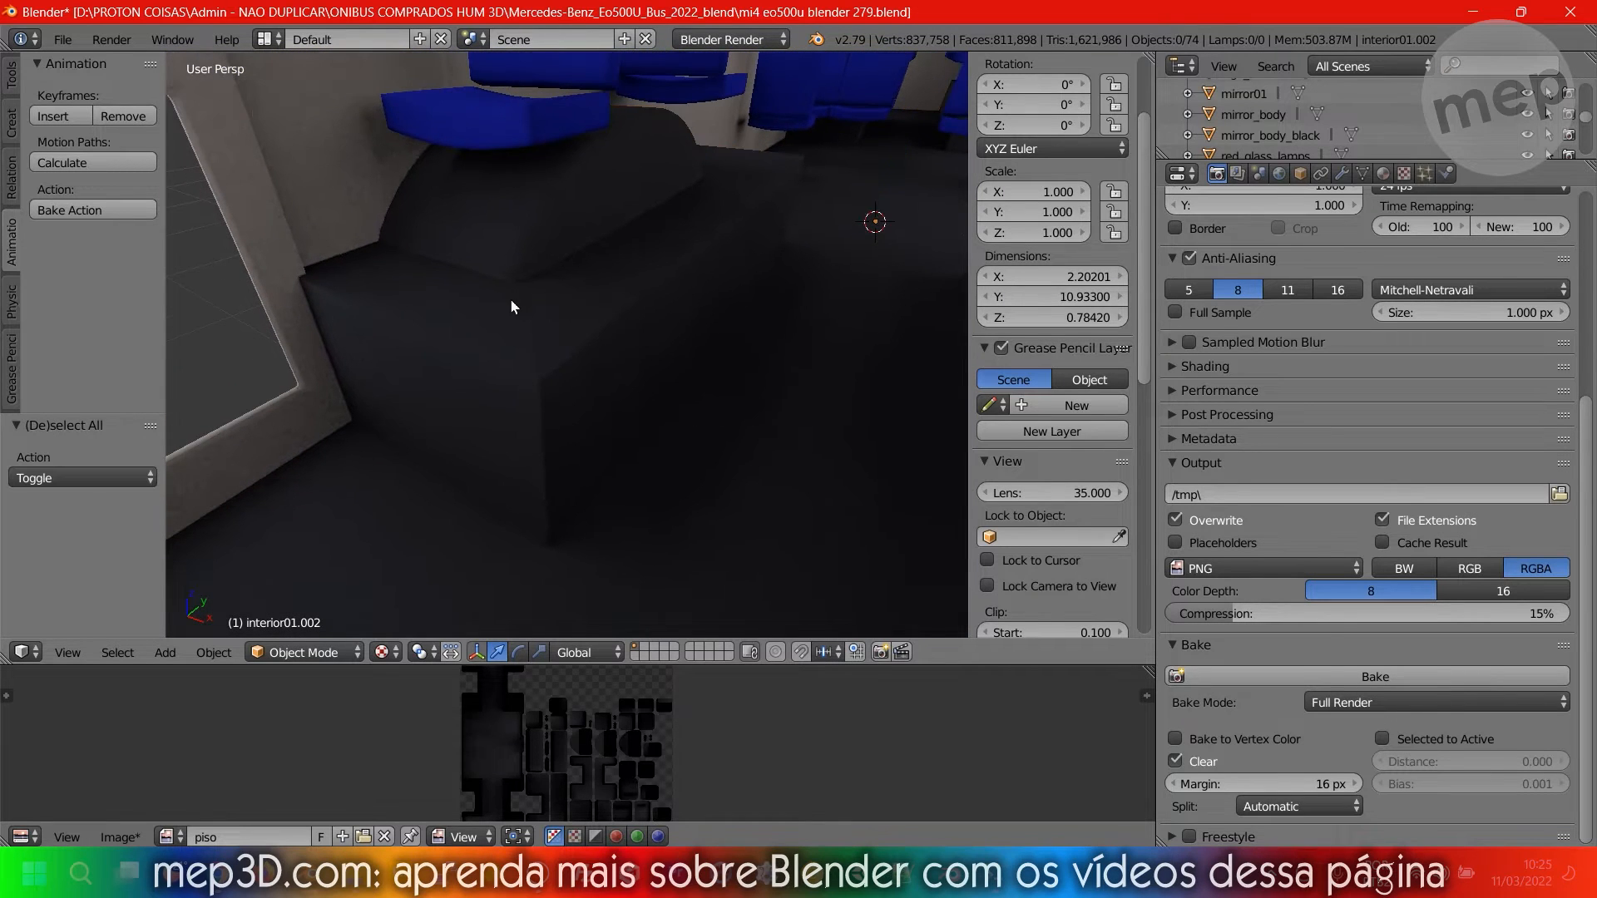
{"action": "middle_click_drag", "start_coordinate": [618, 298], "coordinate": [541, 357]}
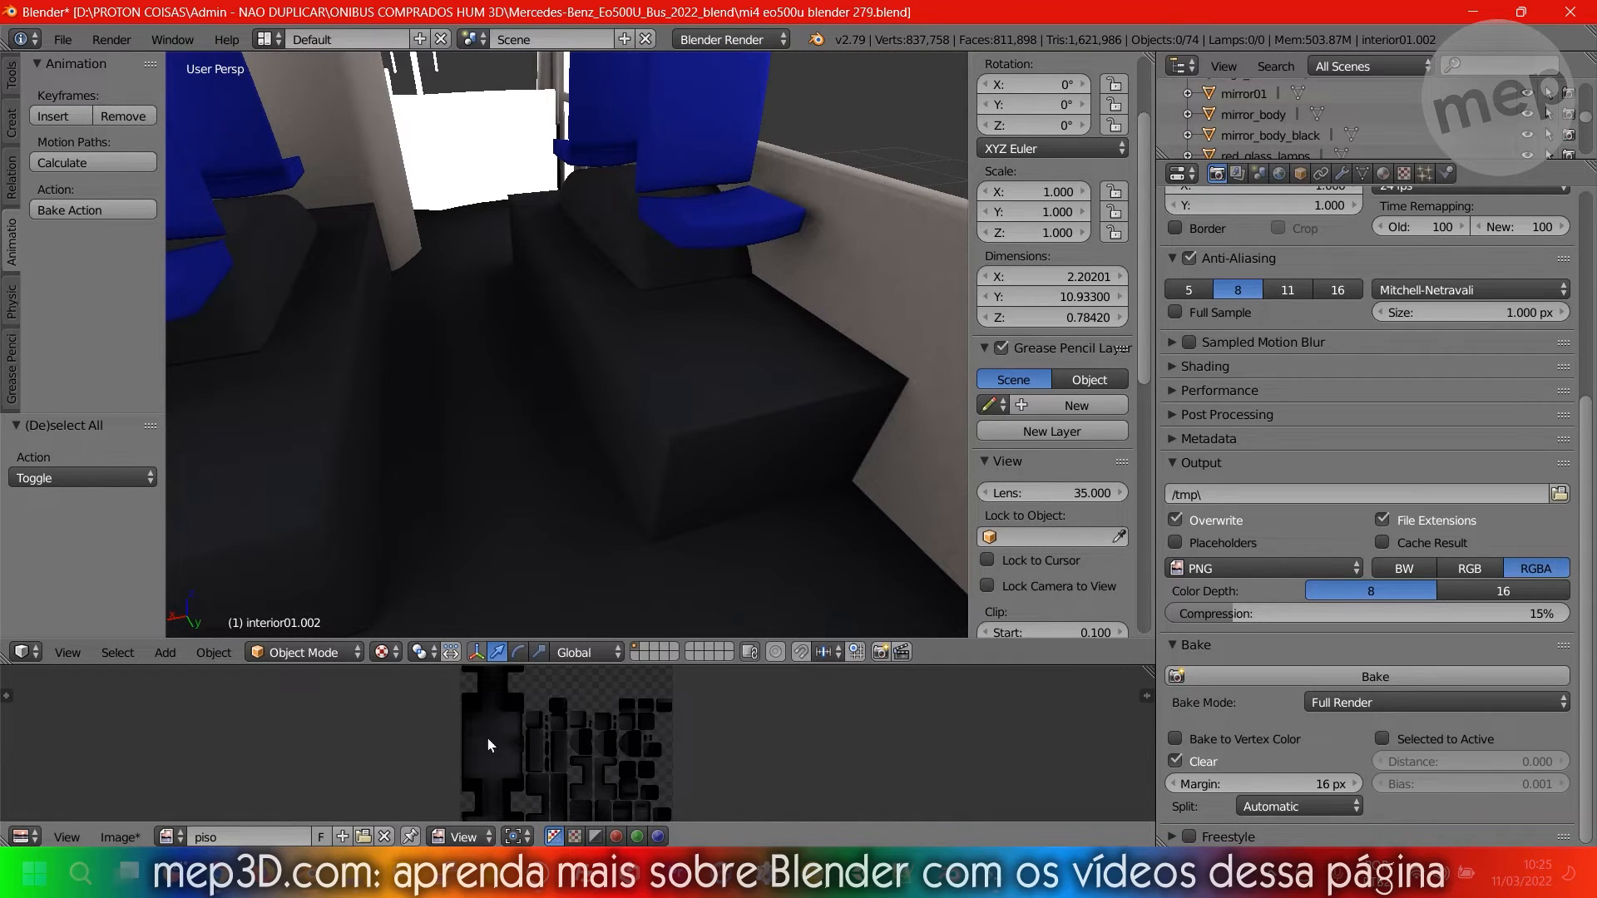
Save the baked floor image as piso.png and save the Blender file.
{"action": "key", "text": "F3"}
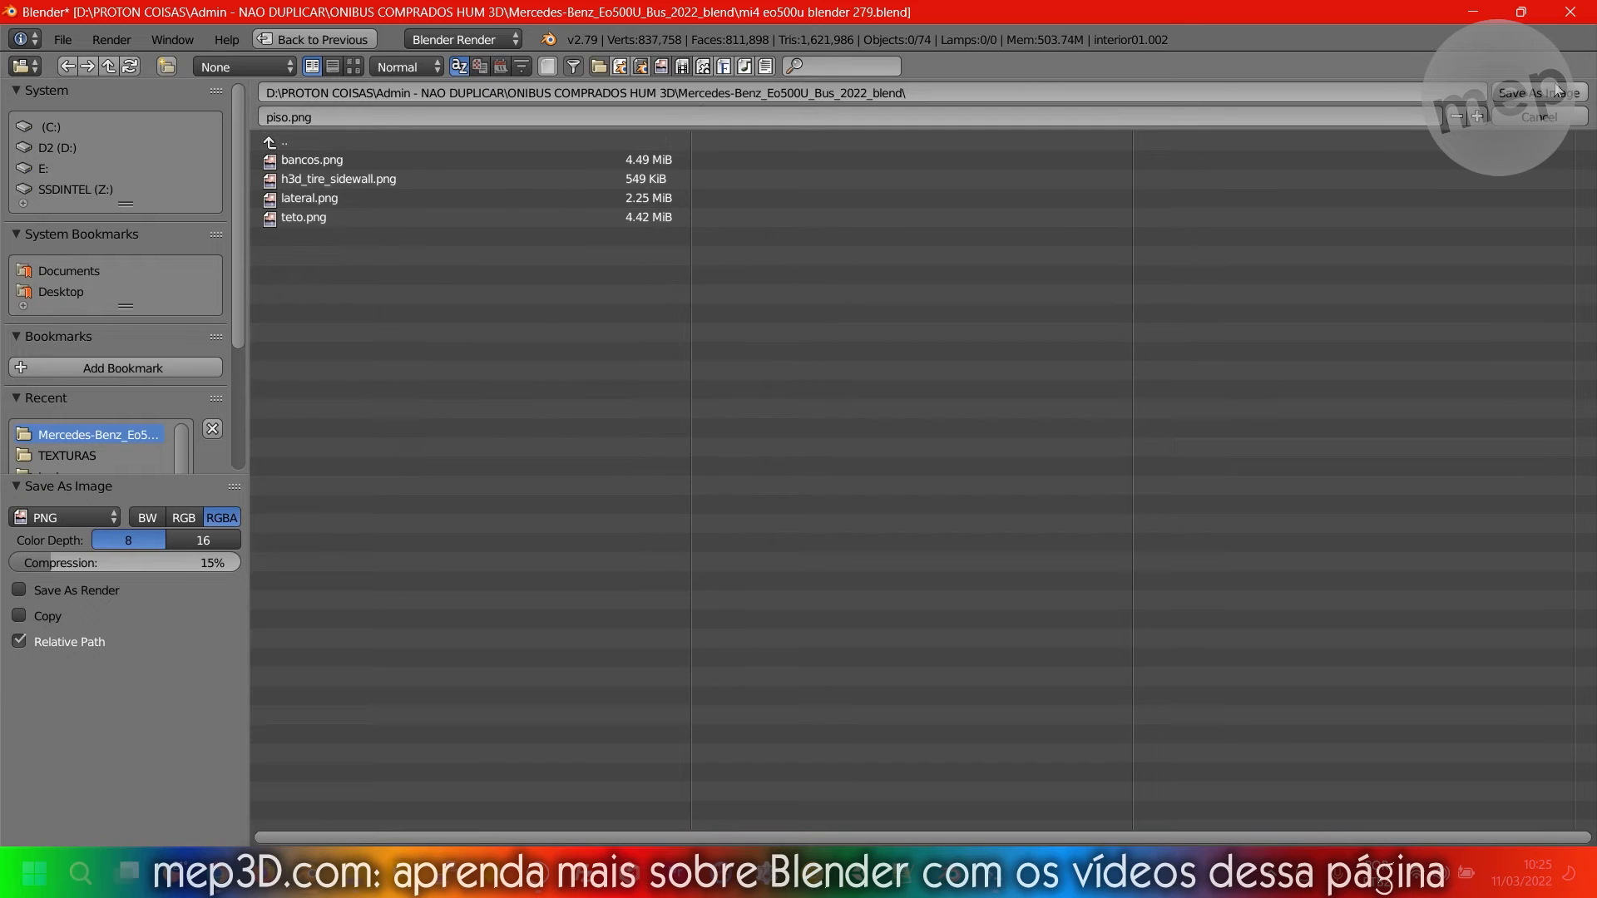
{"action": "left_click", "coordinate": [1544, 92]}
{"action": "middle_click_drag", "start_coordinate": [720, 278], "coordinate": [628, 324]}
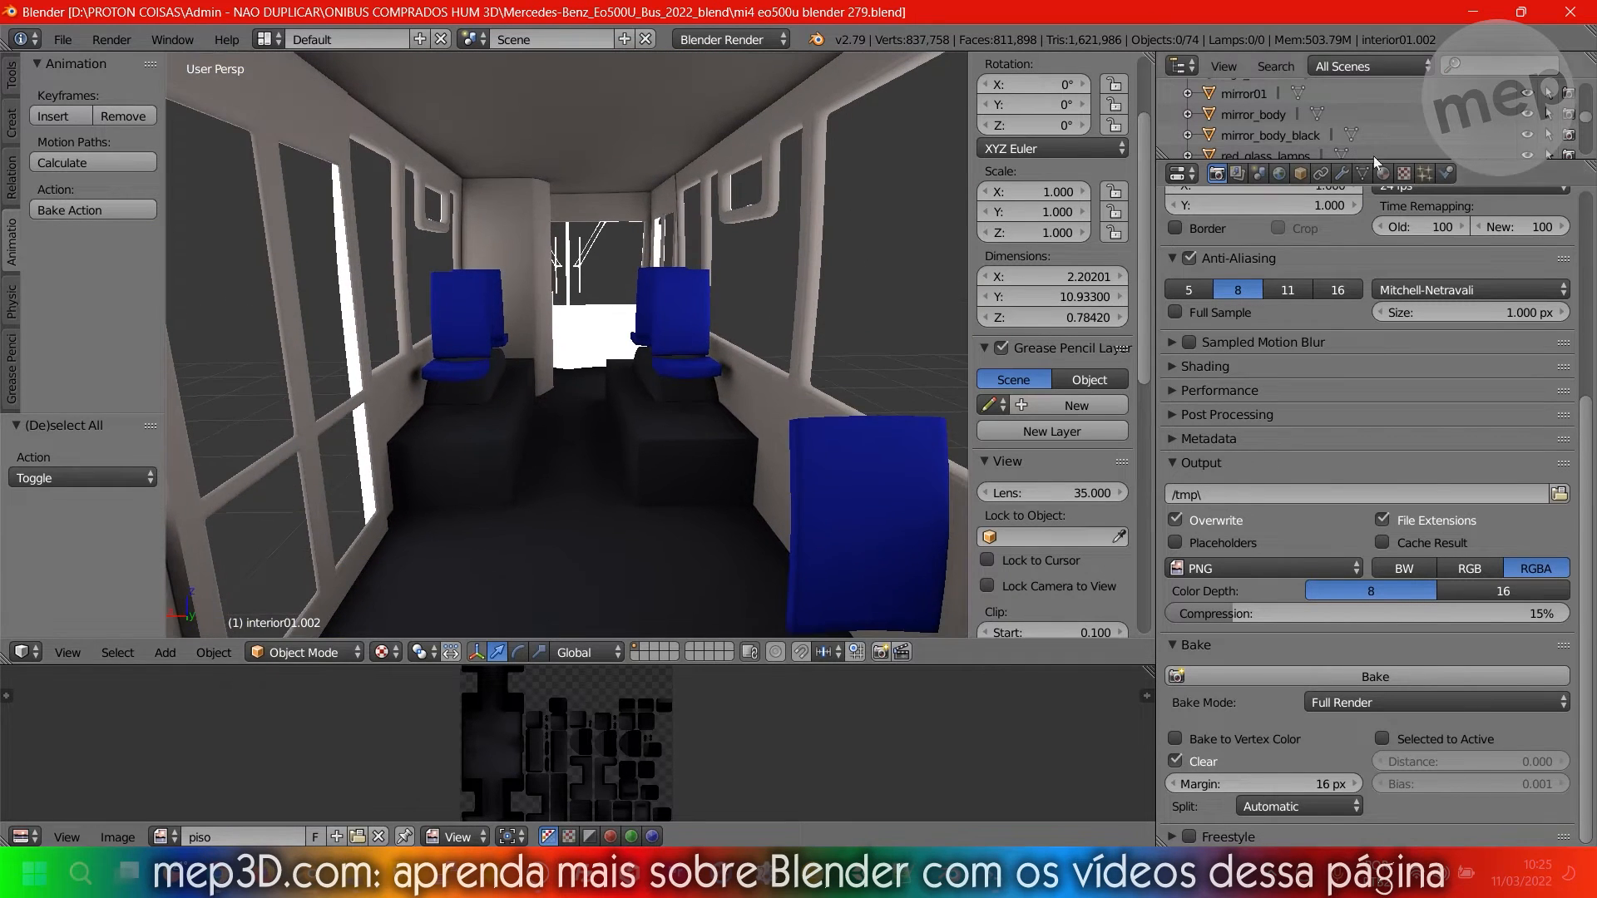
Add a new image texture using the "piso" image to the floor's "piso" material and return to the material settings.
{"action": "left_click", "coordinate": [1385, 174]}
{"action": "left_click", "coordinate": [1215, 251]}
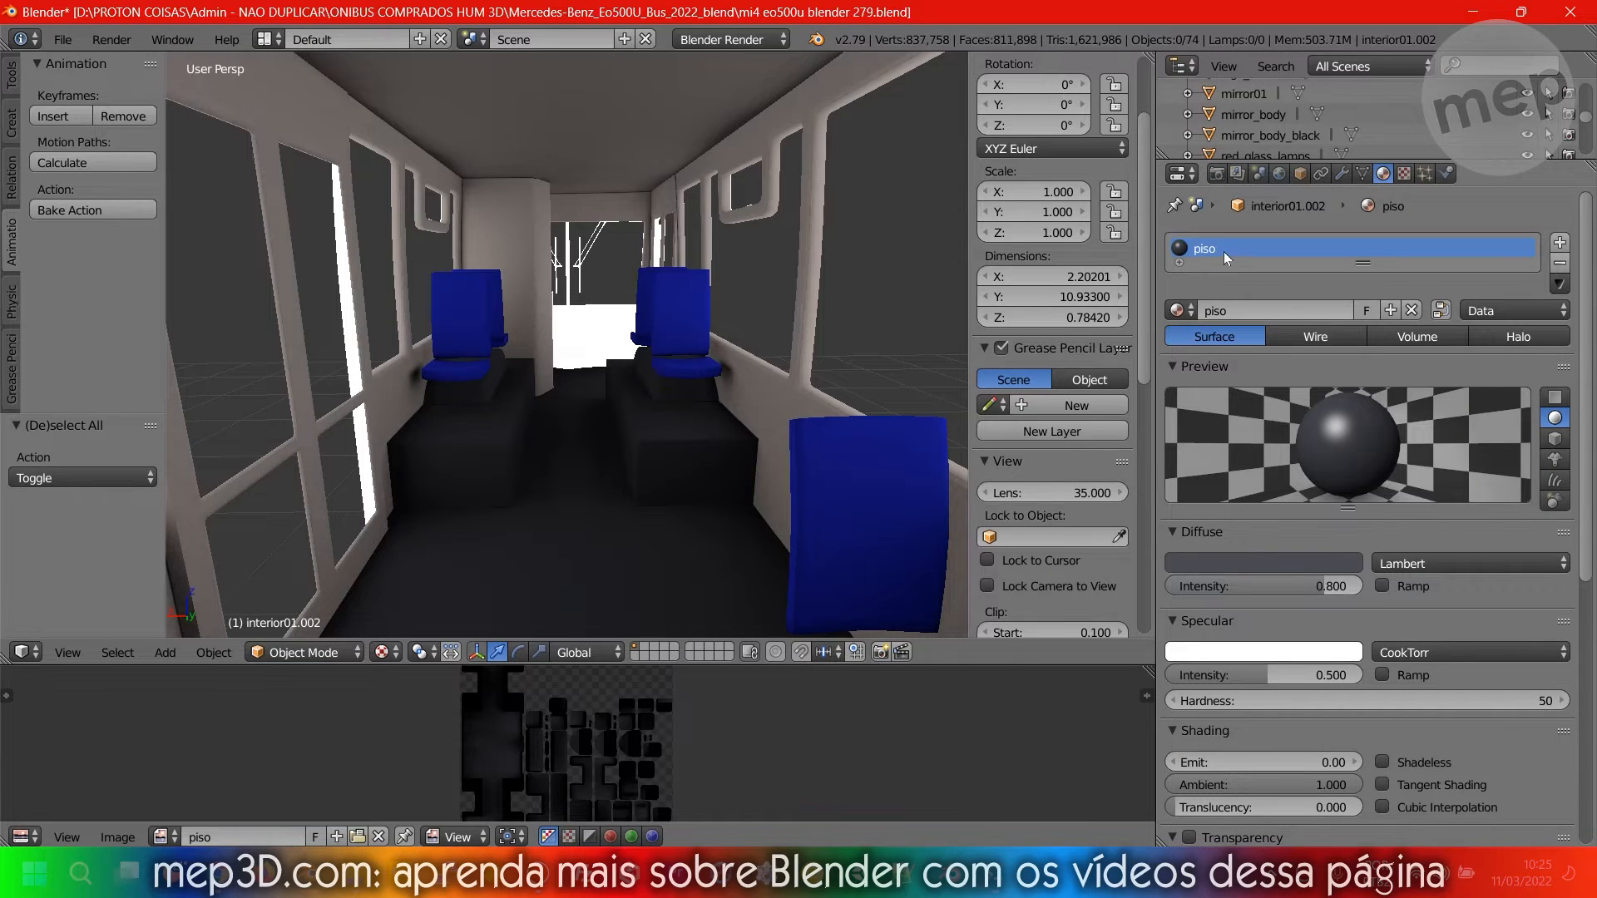
{"action": "left_click", "coordinate": [1402, 174]}
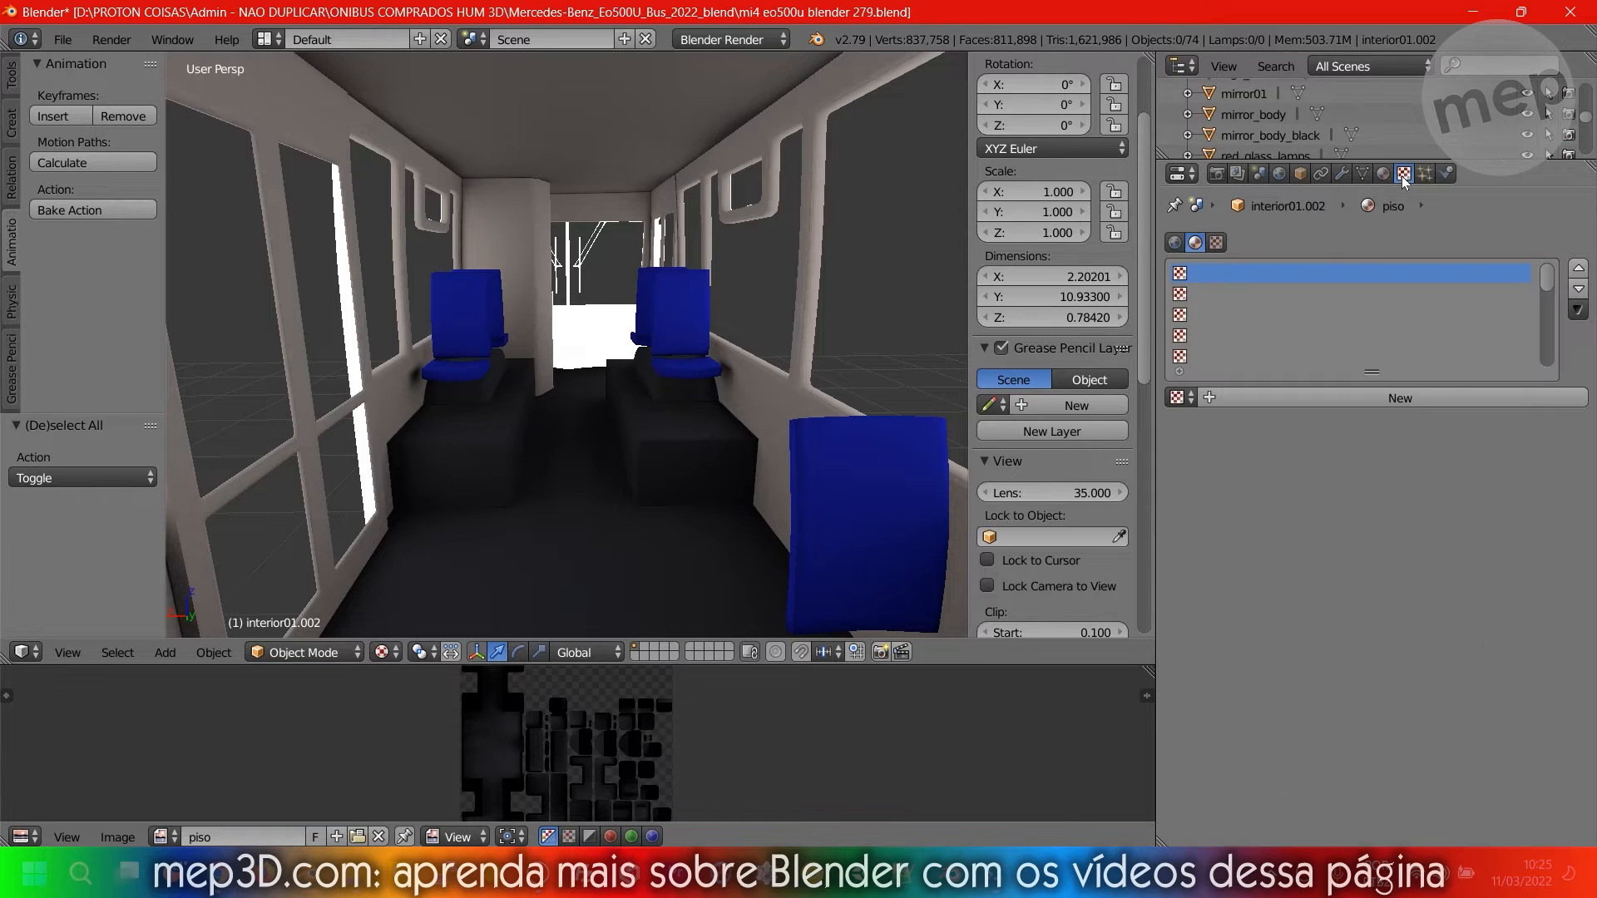
{"action": "left_click", "coordinate": [1289, 397]}
{"action": "scroll", "coordinate": [1262, 597], "scroll_direction": "down", "scroll_amount": 2}
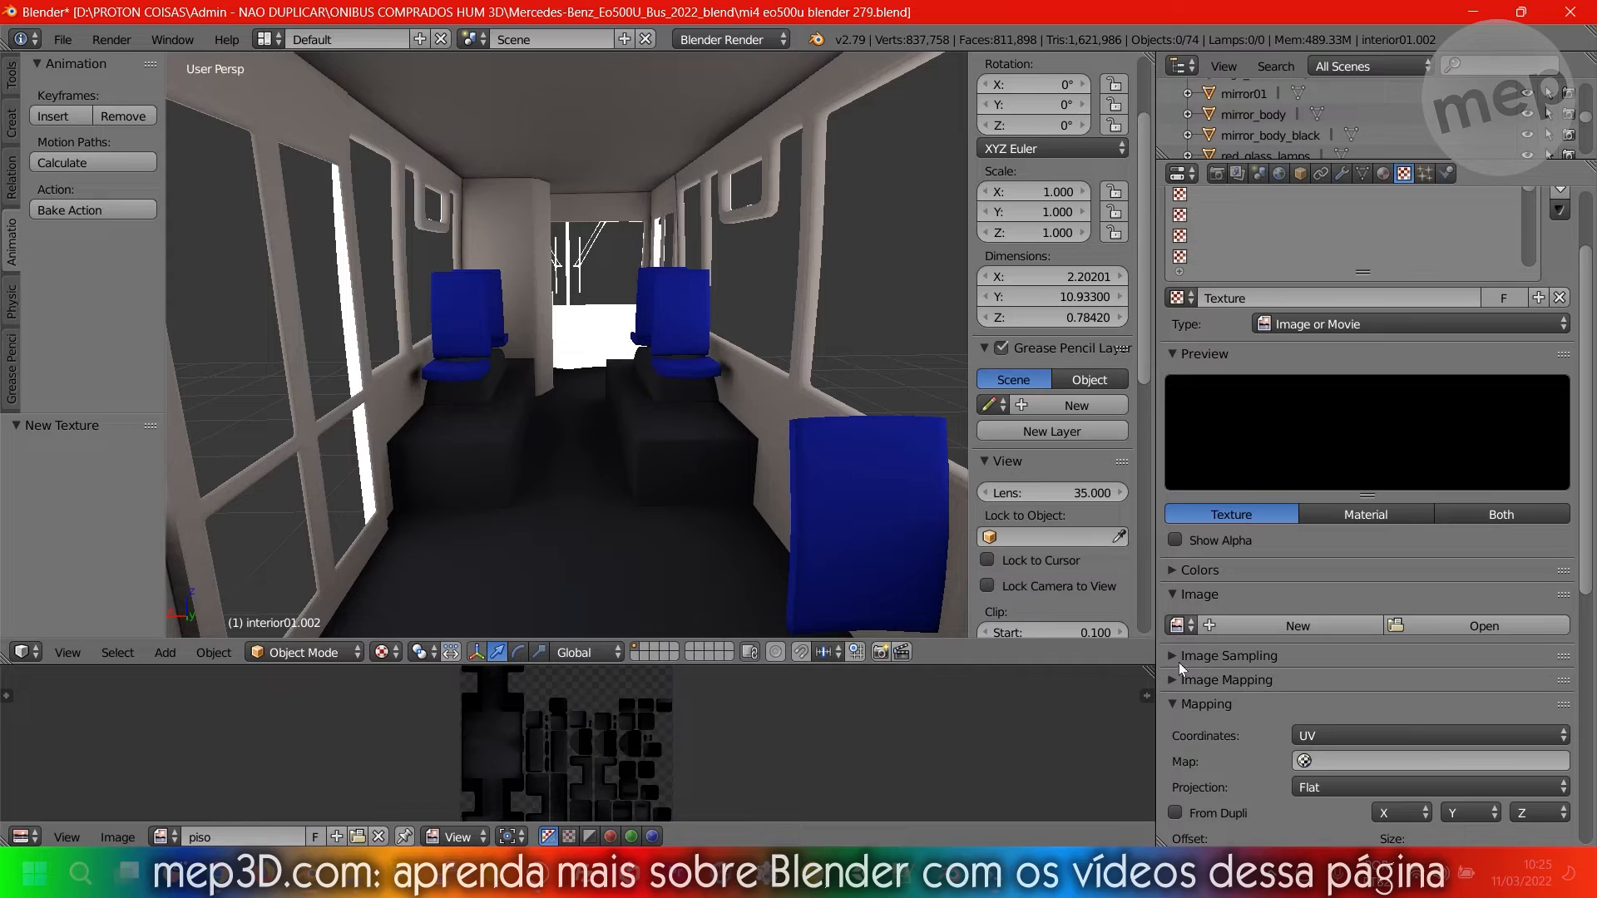
{"action": "left_click", "coordinate": [1178, 625]}
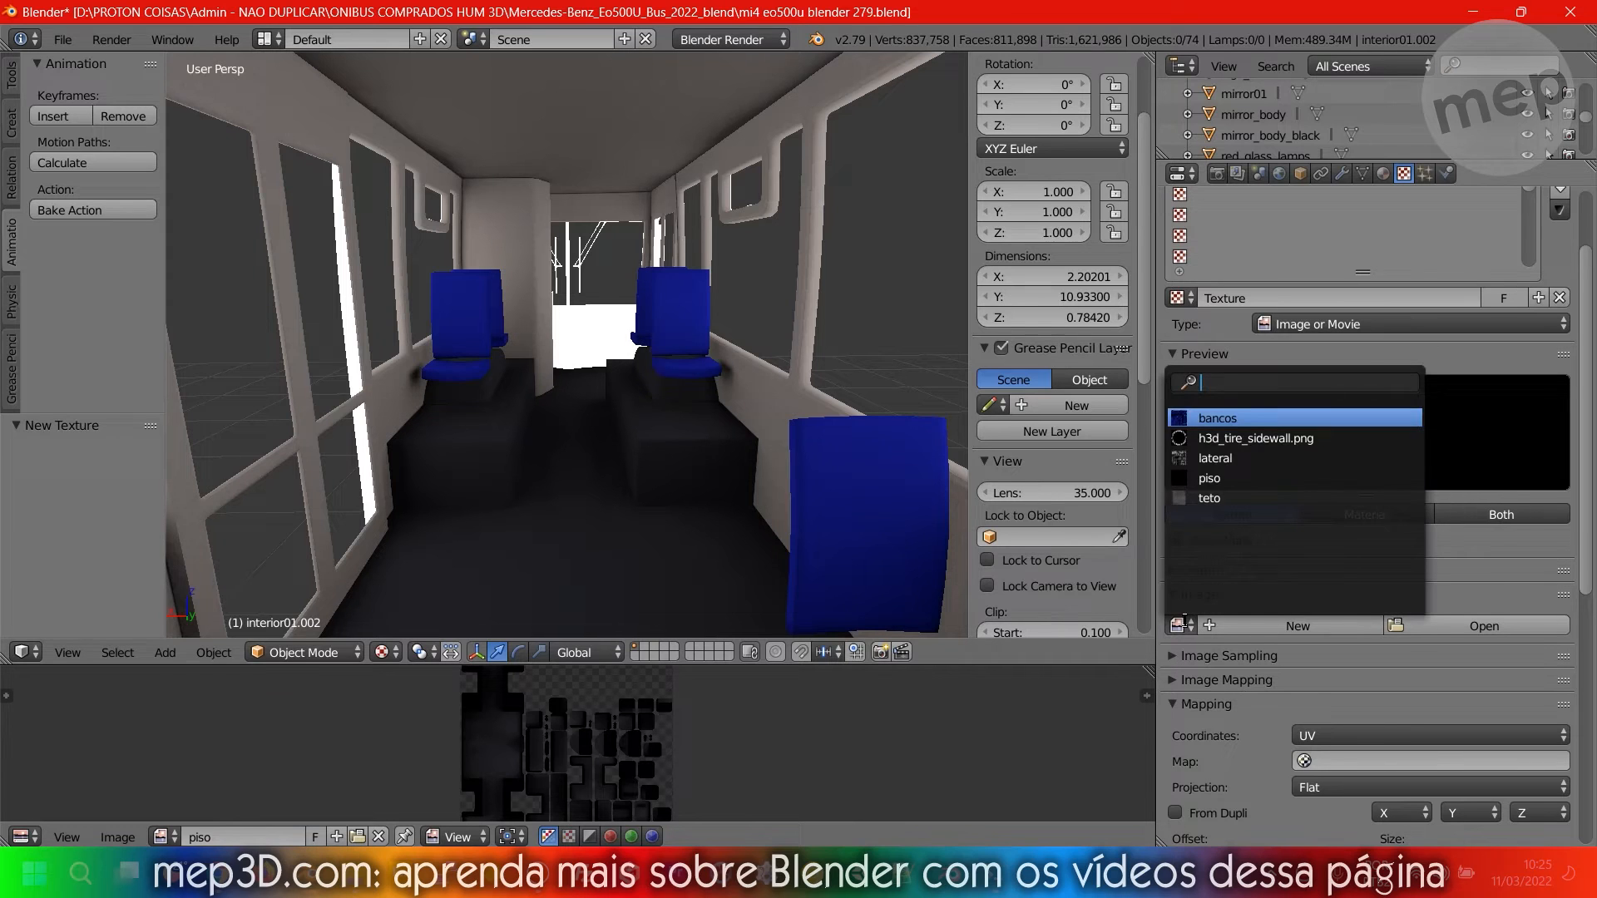
{"action": "left_click", "coordinate": [1209, 479]}
{"action": "scroll", "coordinate": [1245, 563], "scroll_direction": "up", "scroll_amount": 1}
{"action": "scroll", "coordinate": [1245, 563], "scroll_direction": "up", "scroll_amount": 2}
{"action": "left_click", "coordinate": [1382, 173]}
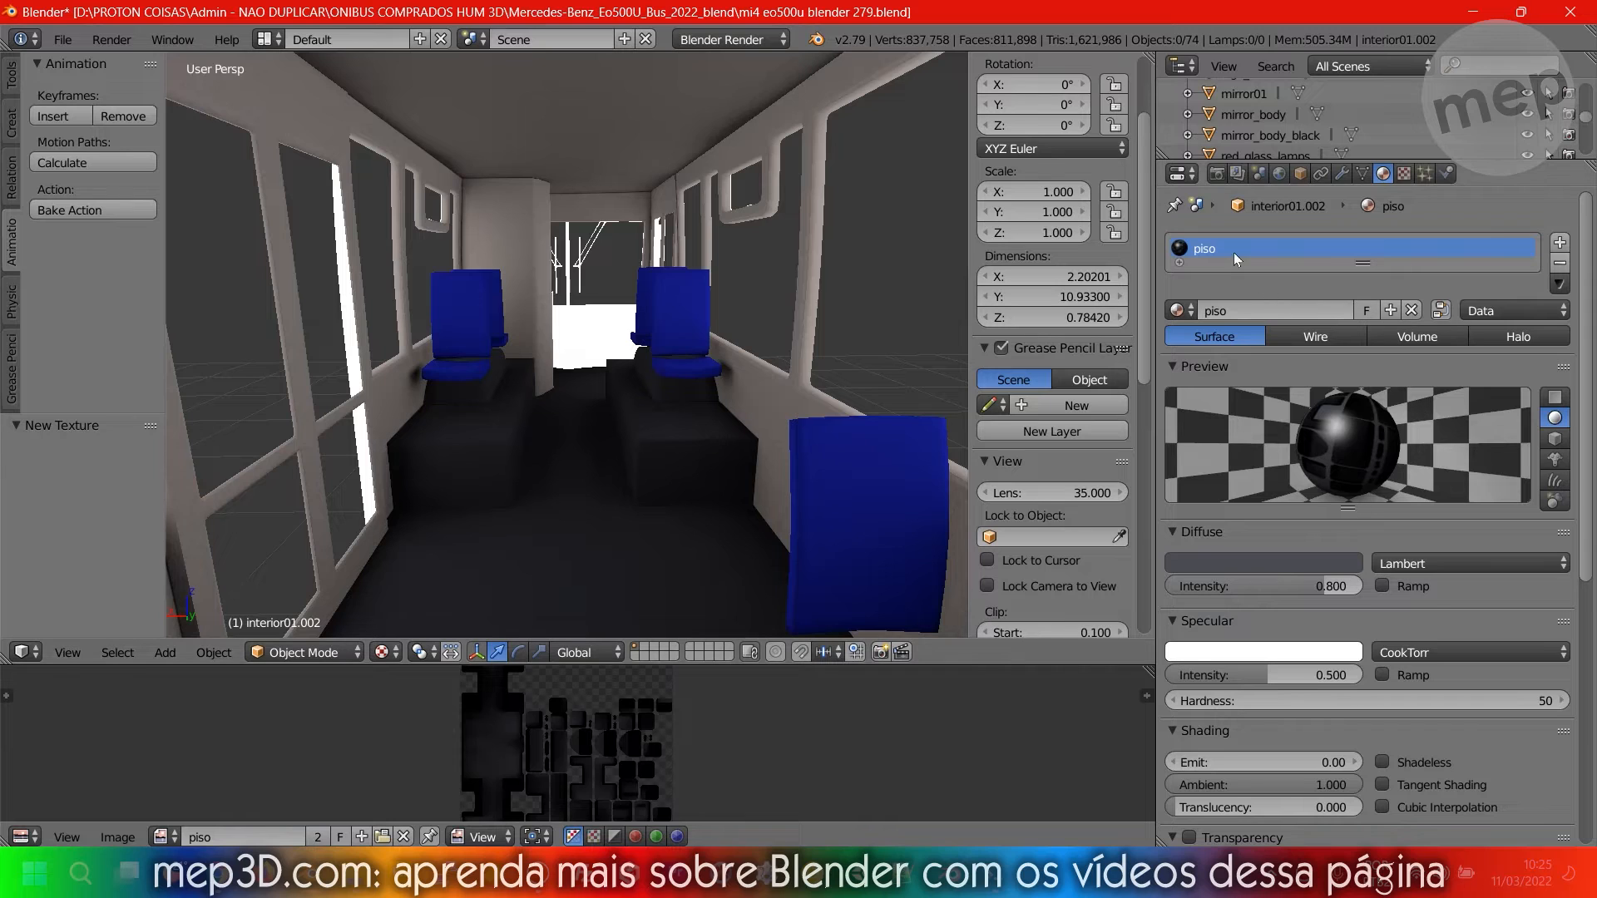
Select the seats and add a new image texture using the "bancos" image to their "bancos" material.
{"action": "left_click", "coordinate": [1406, 174]}
{"action": "left_click", "coordinate": [1384, 173]}
{"action": "right_click", "coordinate": [700, 307]}
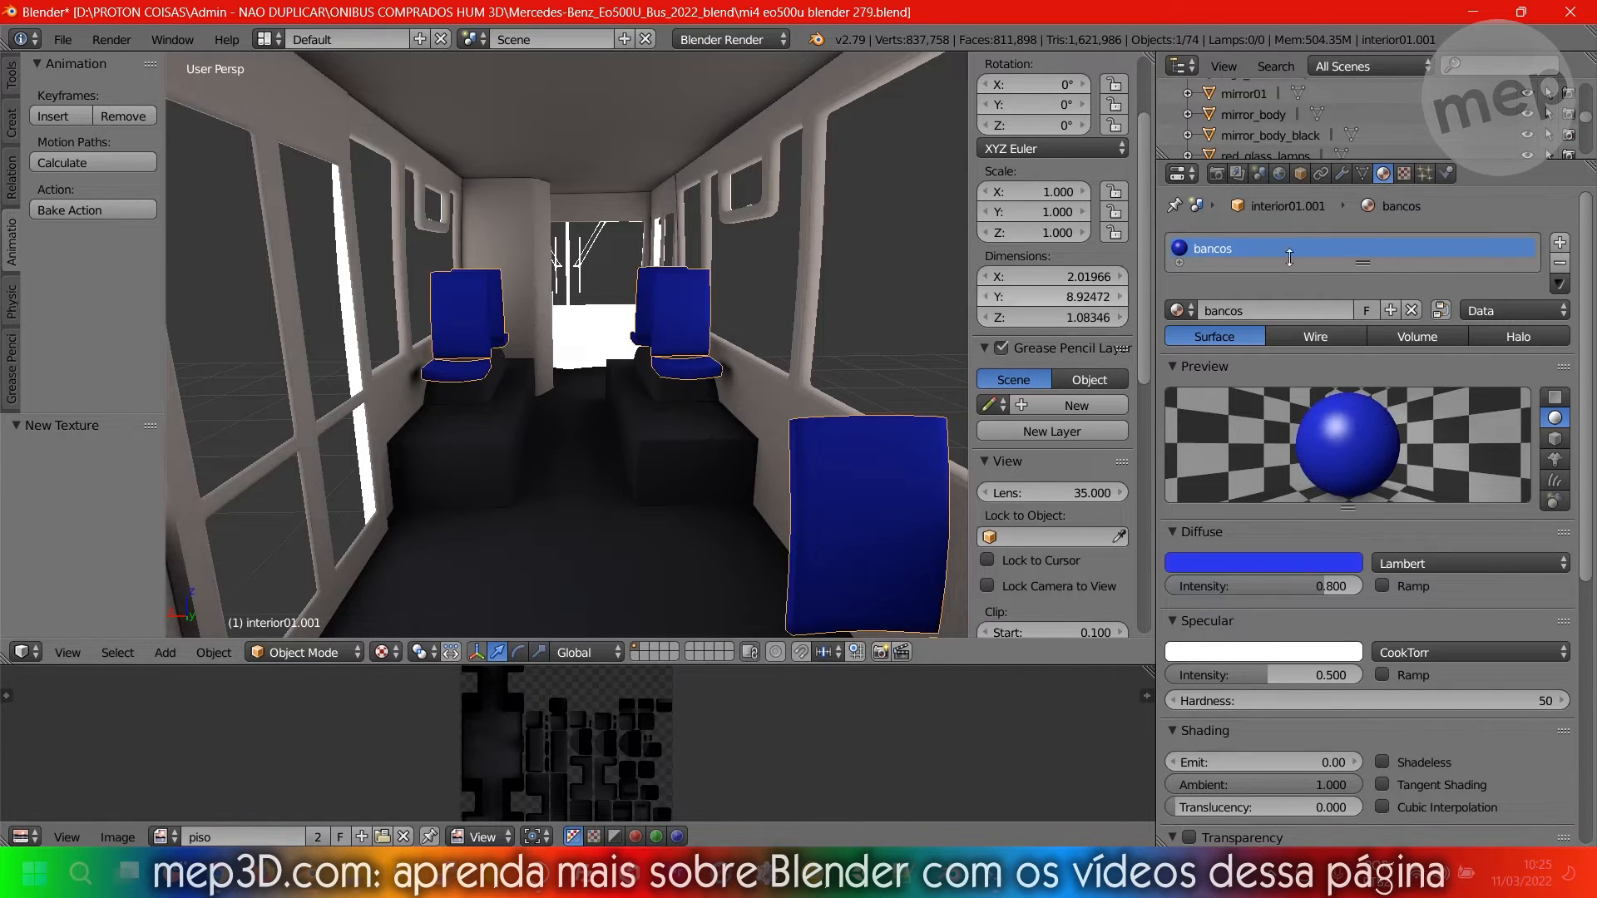
{"action": "left_click", "coordinate": [1404, 173]}
{"action": "left_click", "coordinate": [1302, 391]}
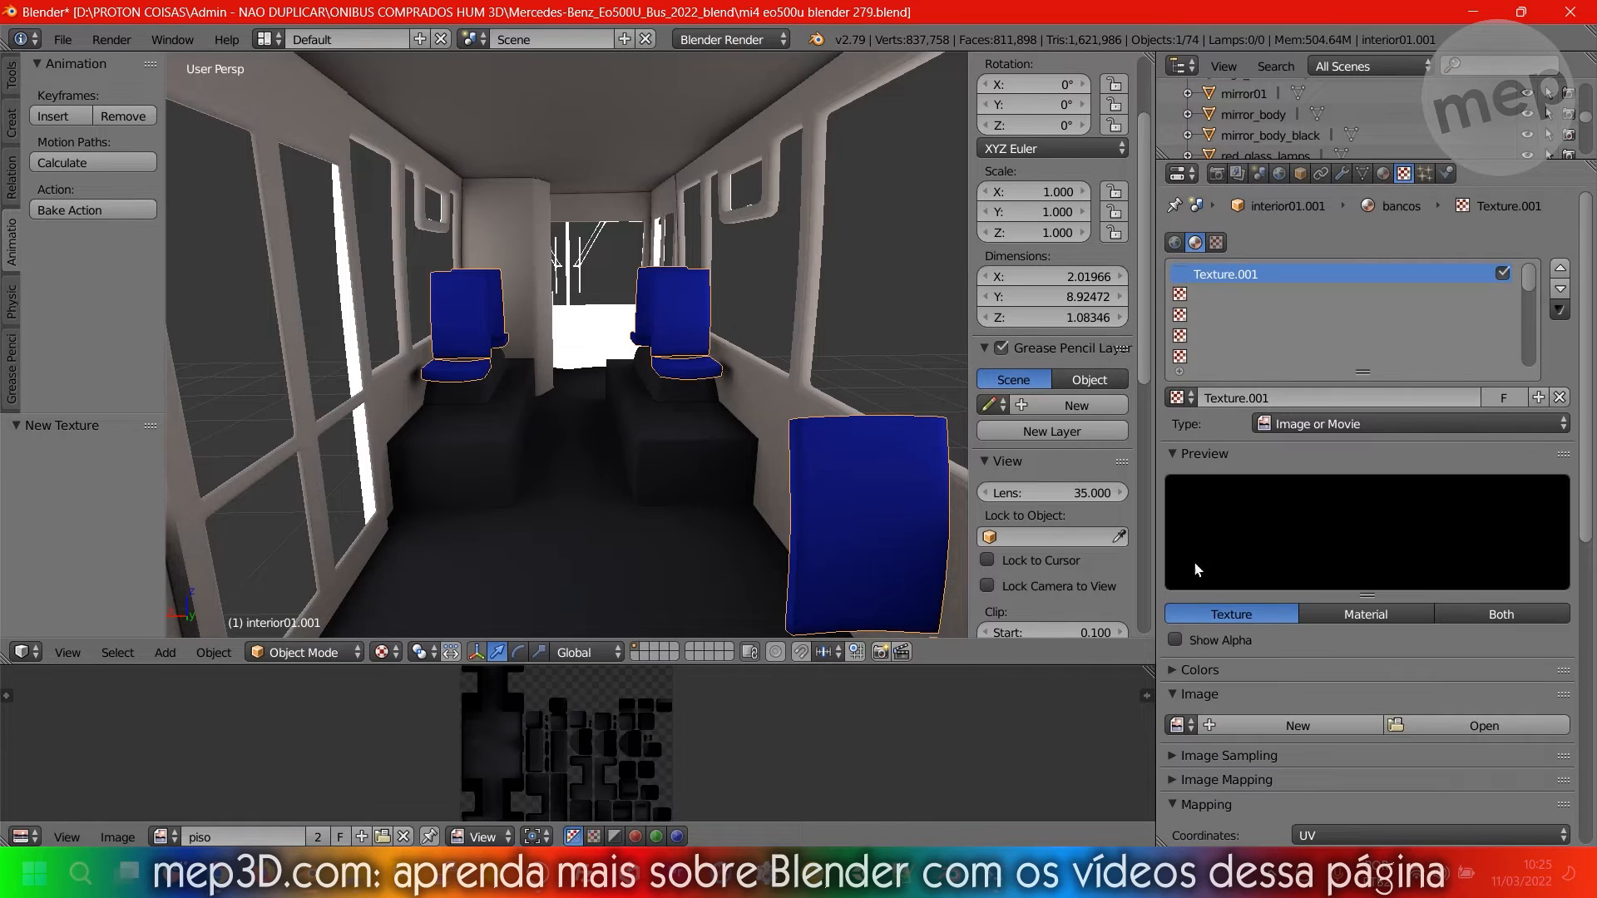
{"action": "left_click", "coordinate": [1181, 727]}
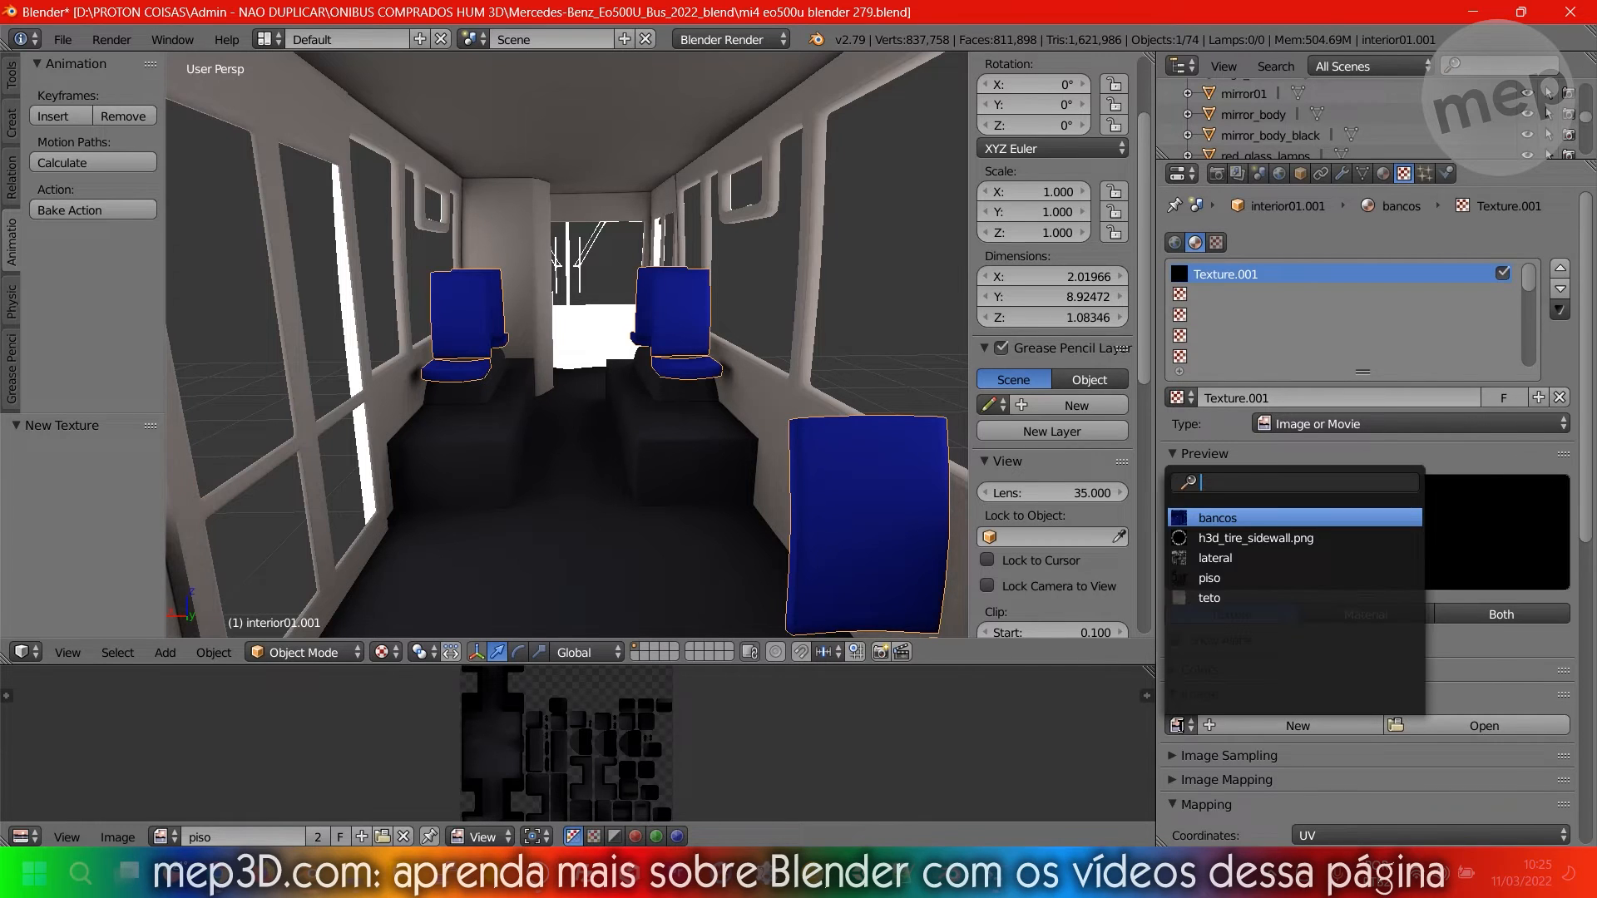
{"action": "left_click", "coordinate": [1217, 518]}
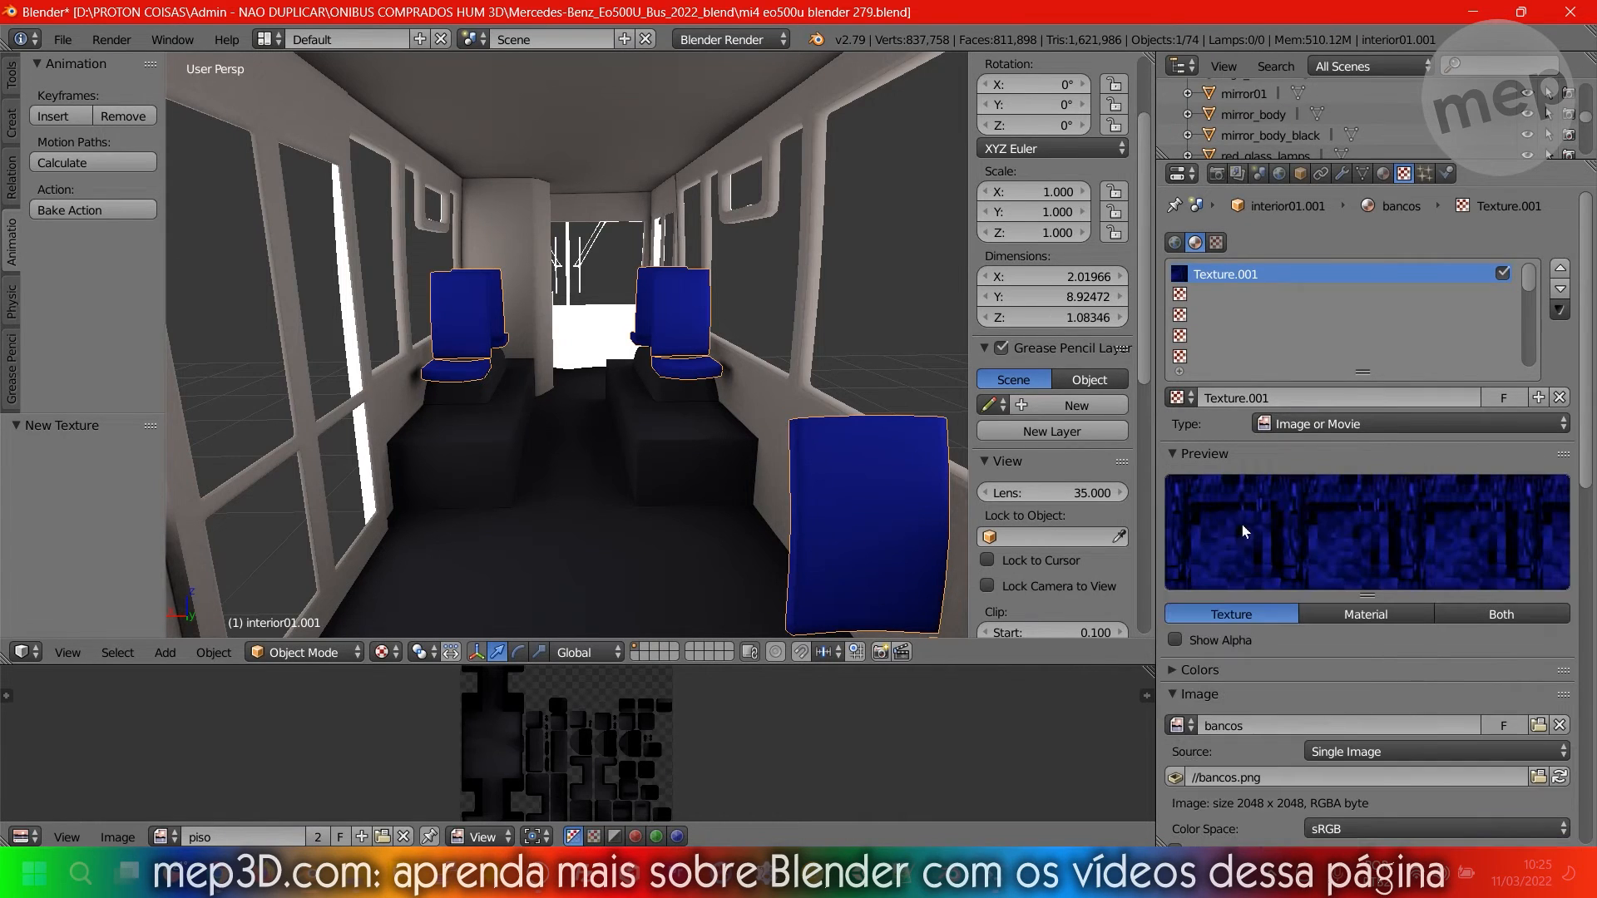
Select the ceiling and add a new image texture using the "teto" image to its "teto" material.
{"action": "right_click", "coordinate": [524, 138]}
{"action": "left_click", "coordinate": [1383, 173]}
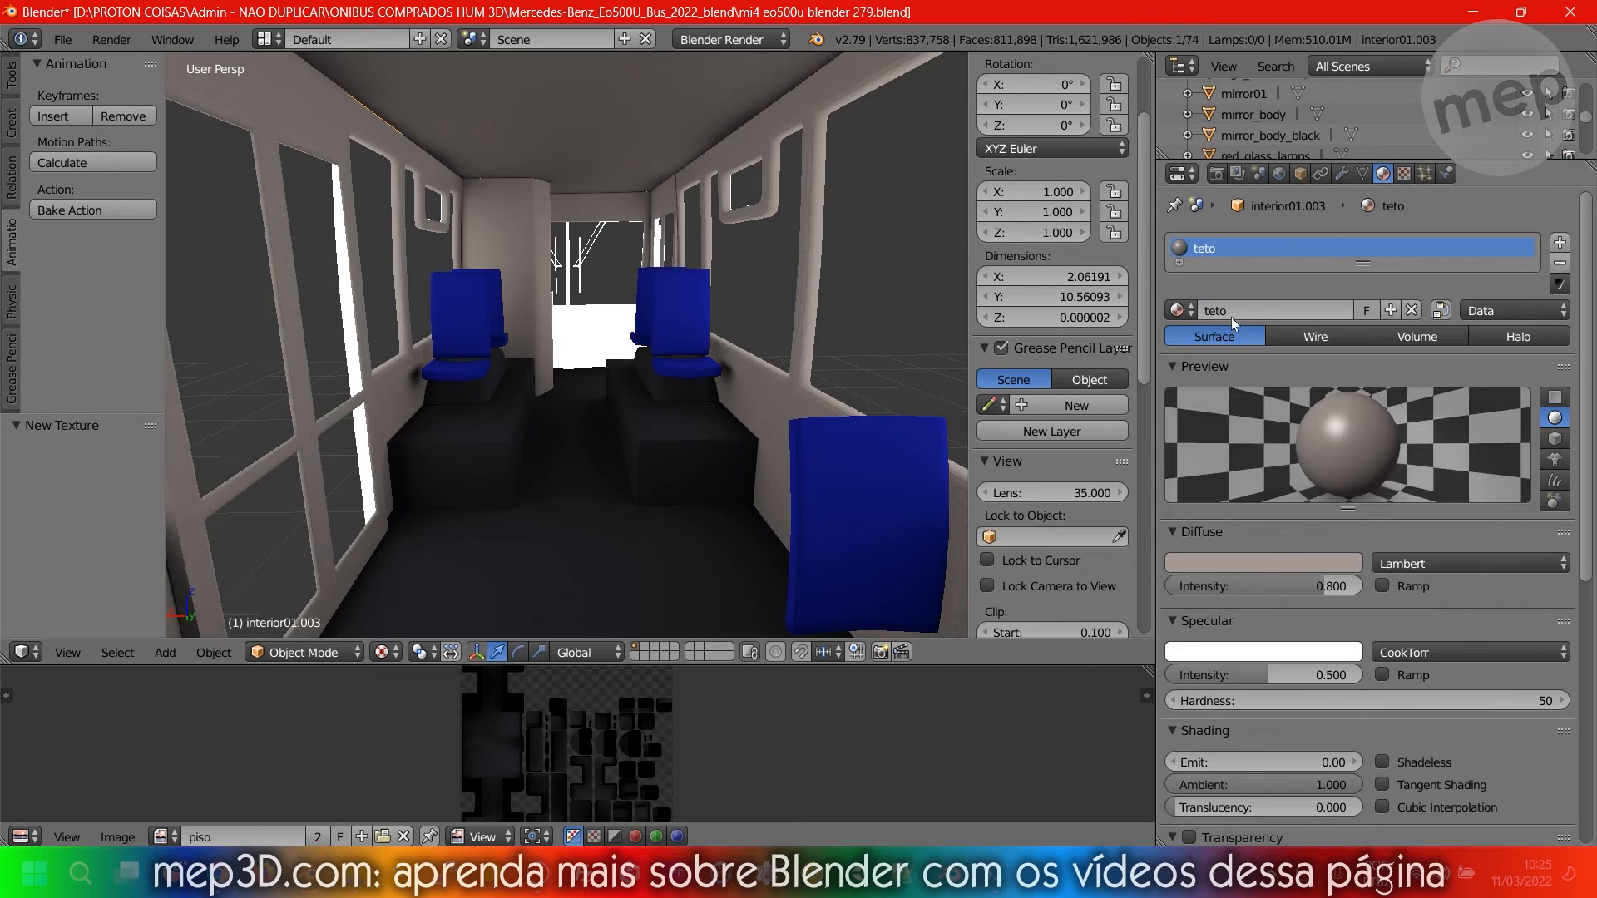
{"action": "left_click", "coordinate": [1404, 174]}
{"action": "left_click", "coordinate": [1340, 397]}
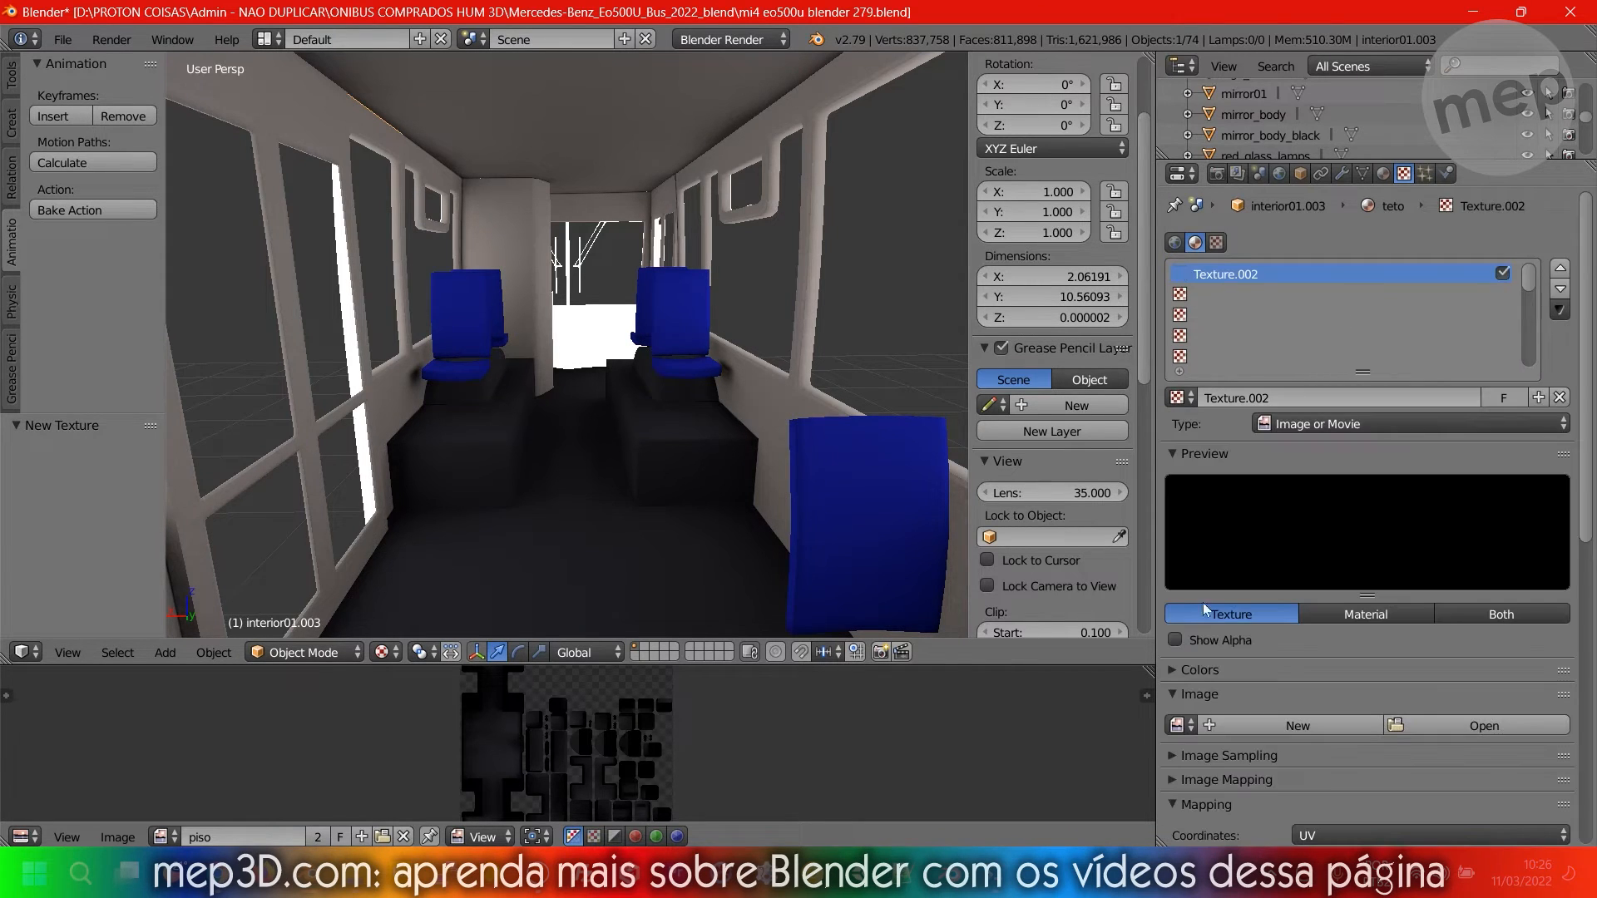
{"action": "left_click", "coordinate": [1177, 725]}
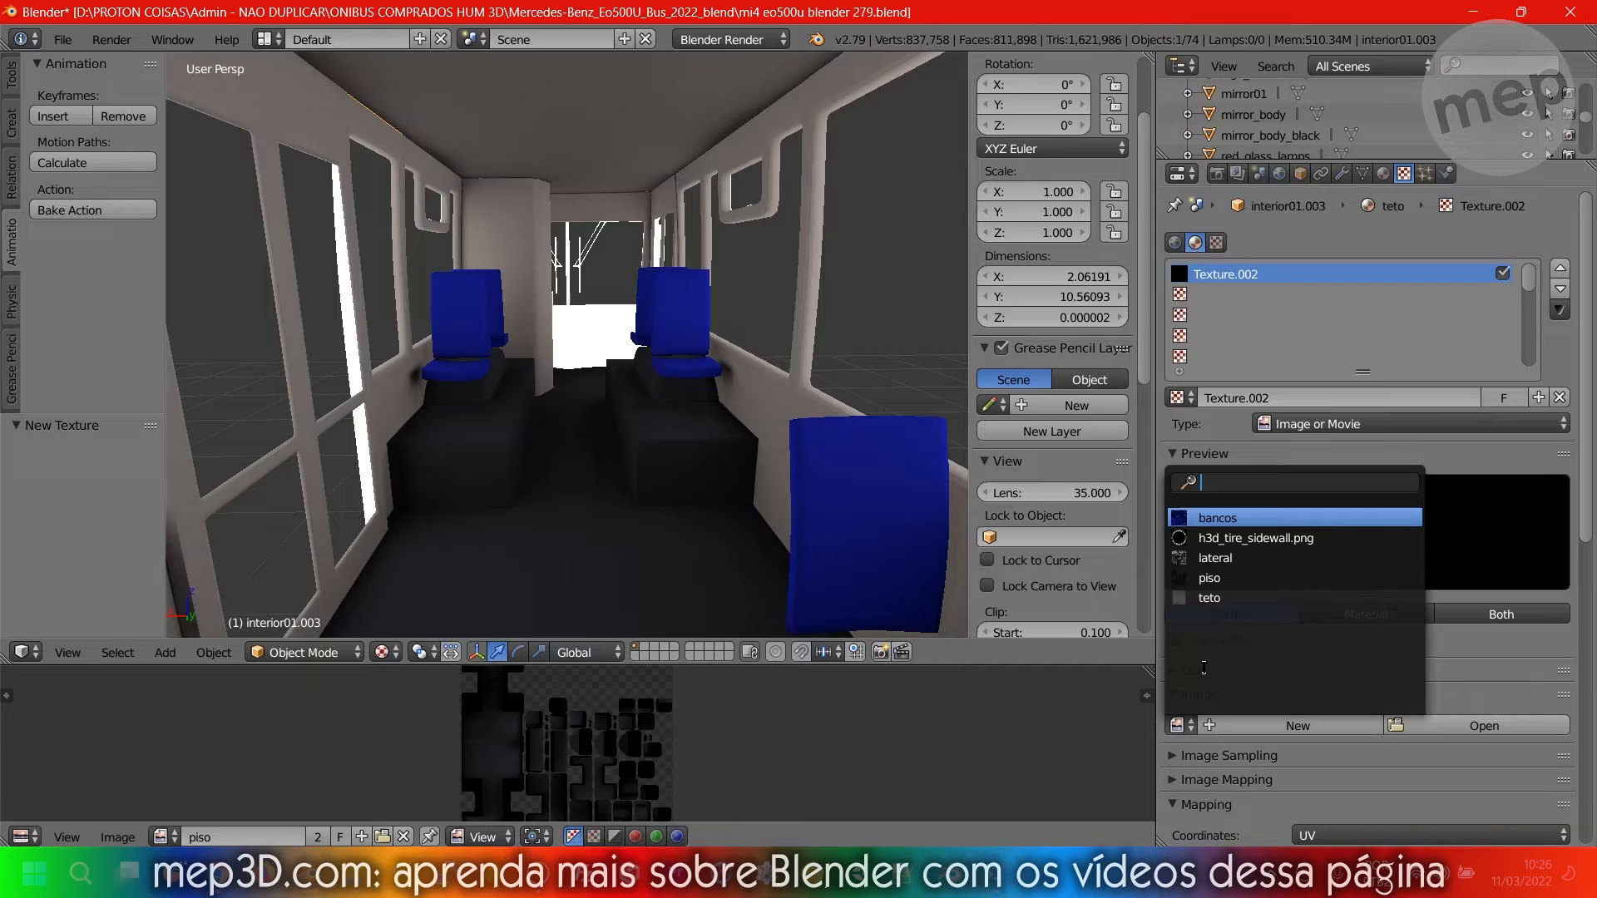
{"action": "left_click", "coordinate": [1235, 598]}
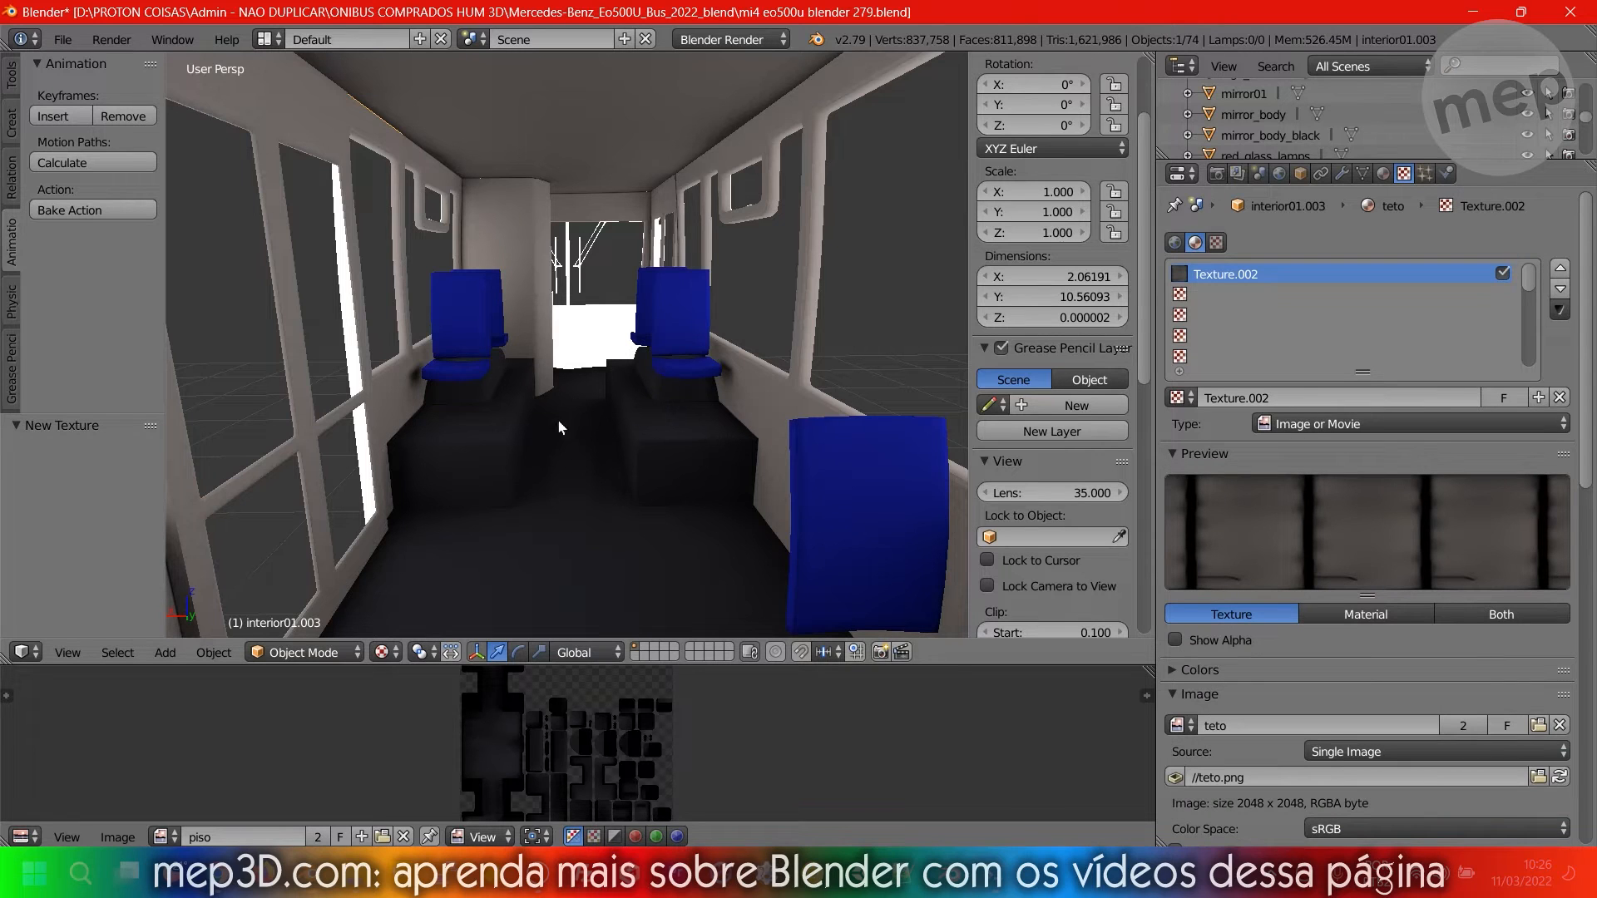
Select the side walls and add a new image texture using the "lateral" image to their "lateral" material.
{"action": "right_click", "coordinate": [301, 128]}
{"action": "left_click", "coordinate": [1380, 175]}
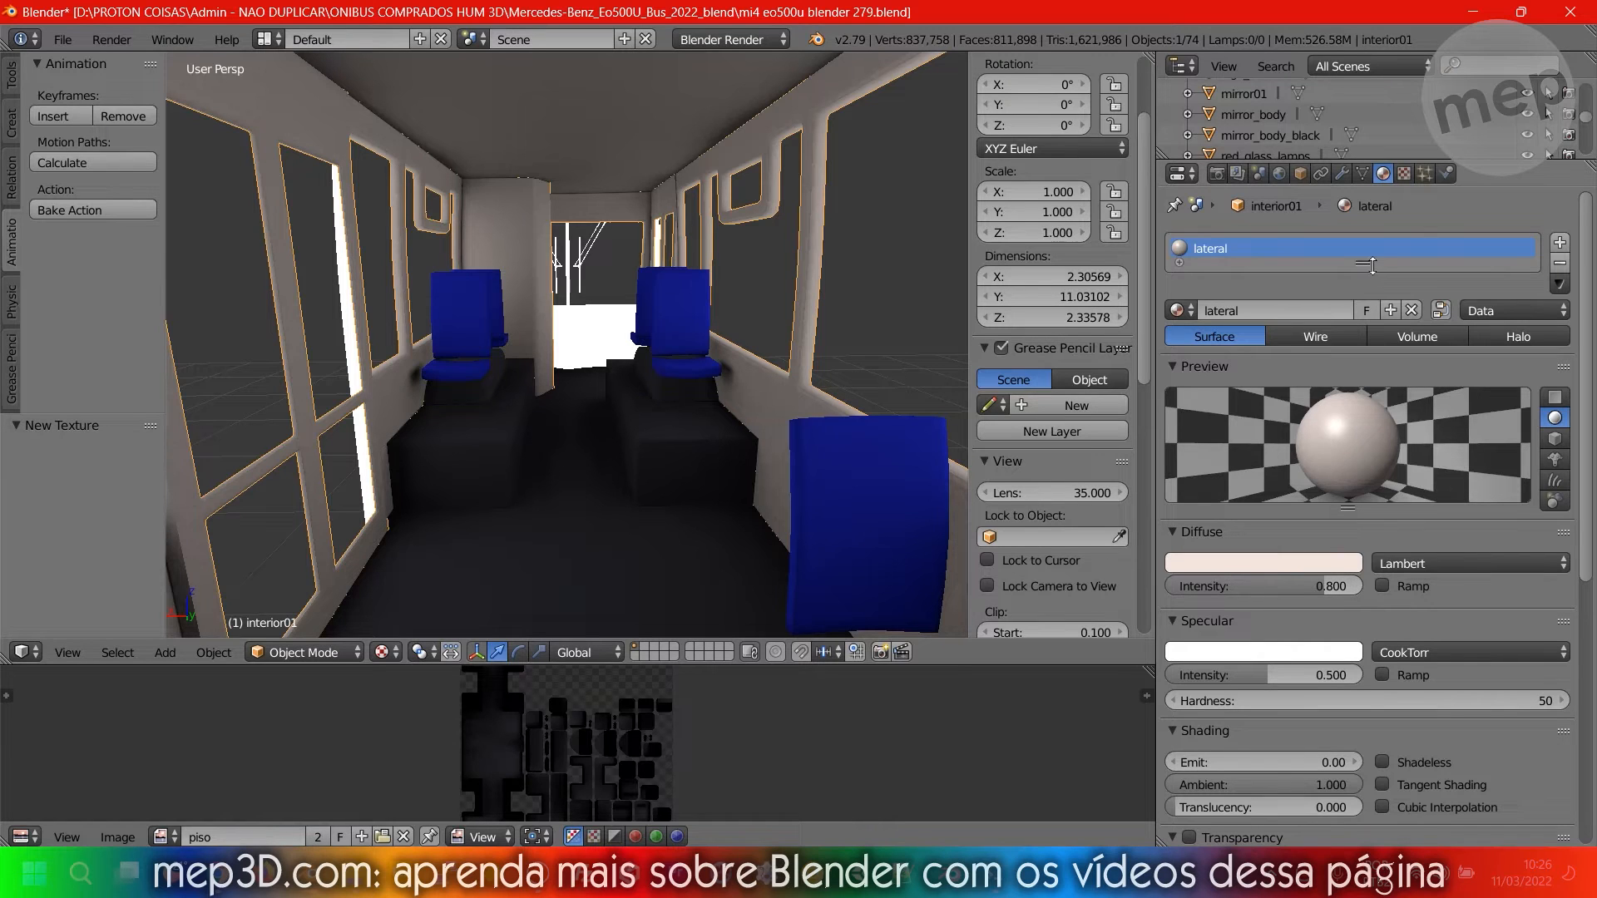
{"action": "left_click", "coordinate": [1403, 178]}
{"action": "left_click", "coordinate": [1343, 402]}
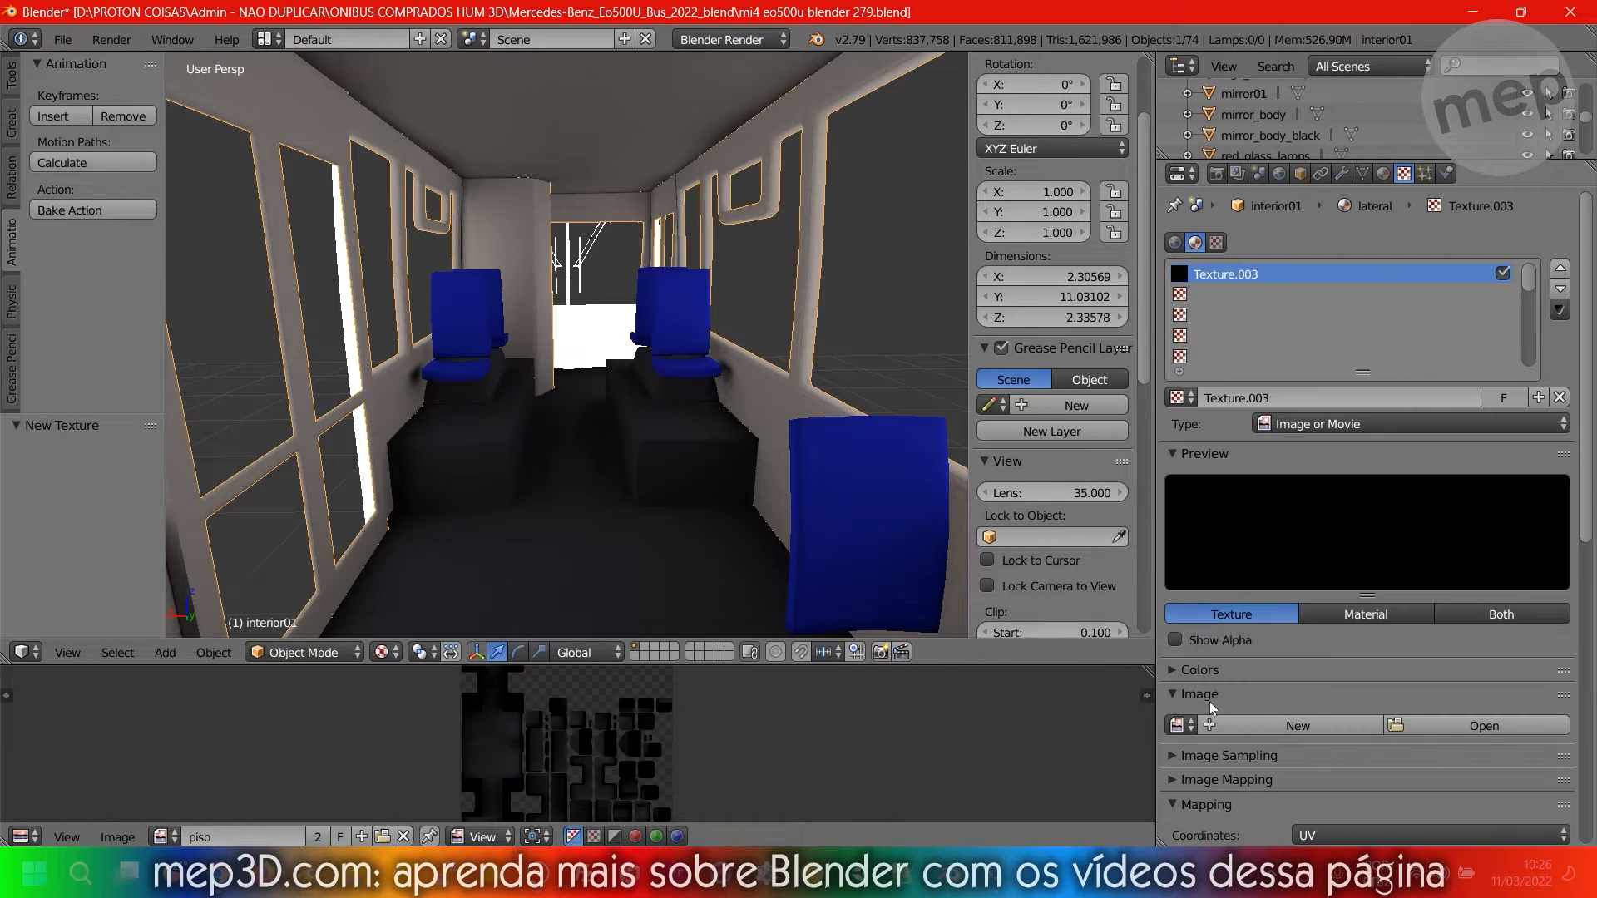
{"action": "left_click", "coordinate": [1191, 723]}
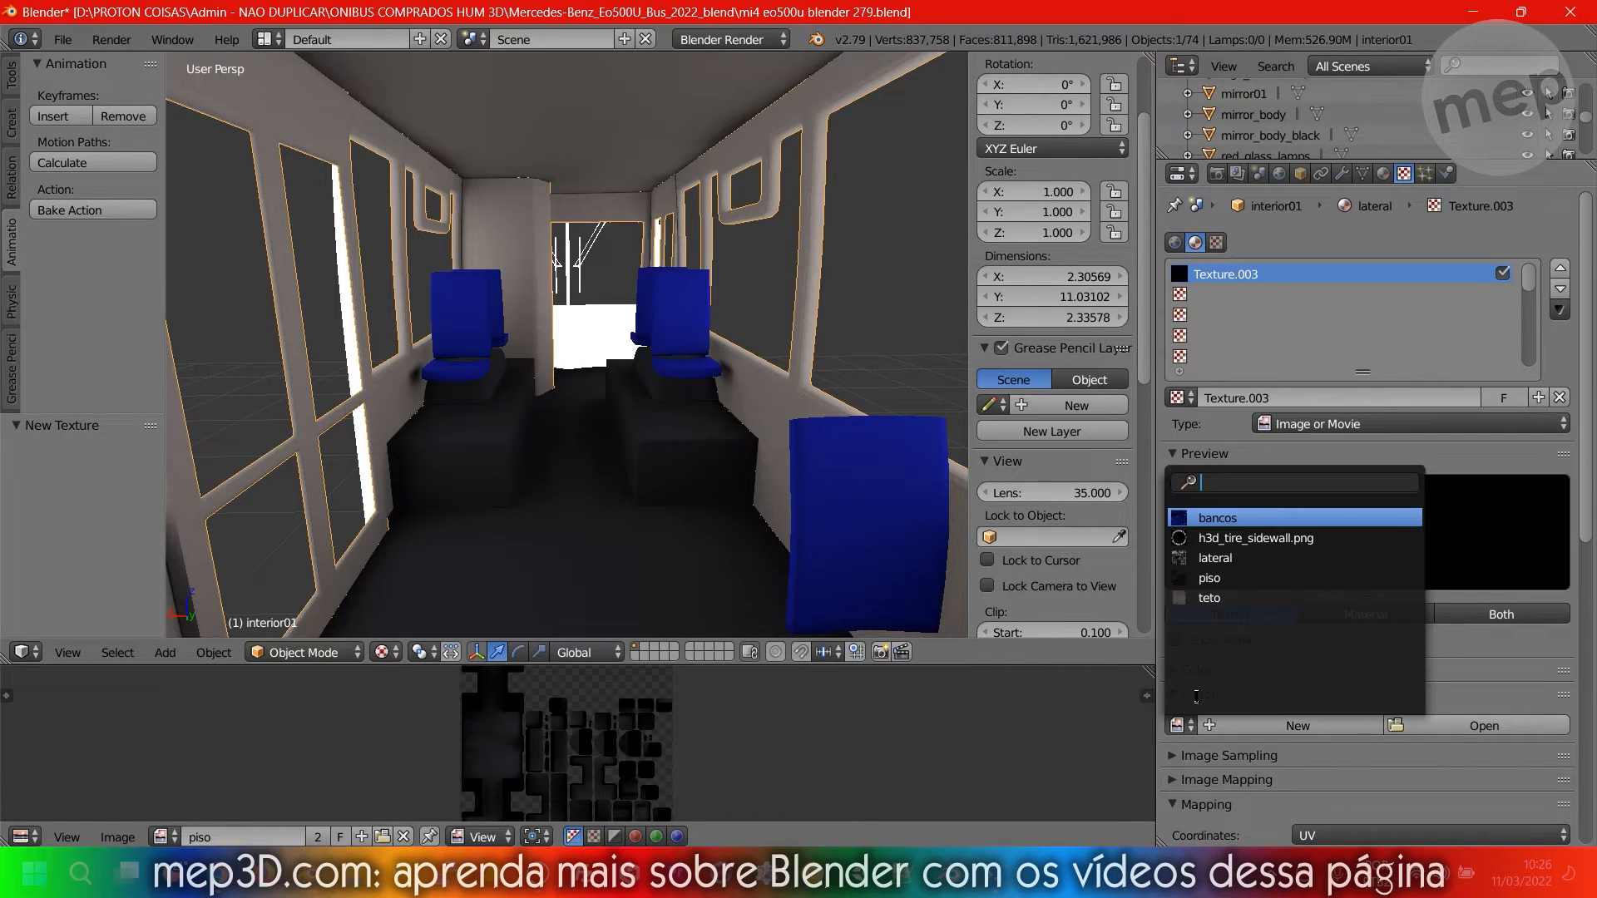
{"action": "left_click", "coordinate": [1256, 568]}
{"action": "scroll", "coordinate": [1273, 748], "scroll_direction": "down", "scroll_amount": 4}
{"action": "scroll", "coordinate": [1297, 582], "scroll_direction": "up", "scroll_amount": 4}
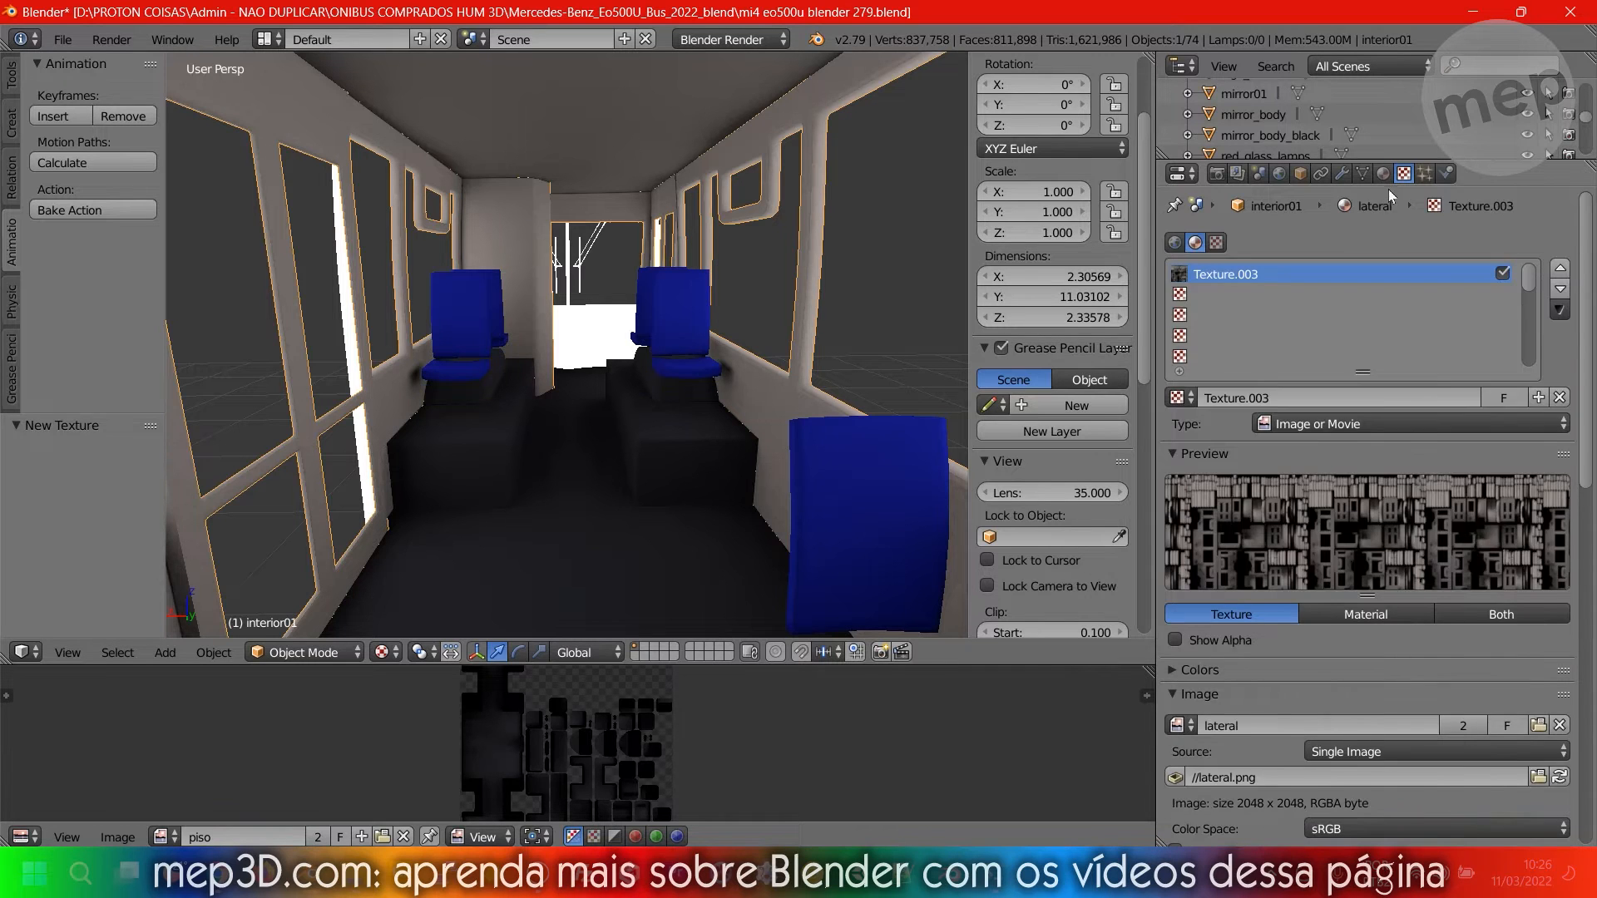
Return to the material settings and save the Blender file, overwriting the existing one.
{"action": "left_click", "coordinate": [1383, 173]}
{"action": "scroll", "coordinate": [622, 400], "scroll_direction": "up", "scroll_amount": 2}
{"action": "key", "text": "ctrl+s"}
{"action": "left_click", "coordinate": [624, 402]}
Inspect the textured interior around the floor, side wall and seats, with everything deselected.
{"action": "middle_click_drag", "start_coordinate": [624, 402], "coordinate": [358, 429]}
{"action": "middle_click_drag", "start_coordinate": [357, 428], "coordinate": [467, 387], "text": "shift"}
{"action": "key", "text": "a"}
{"action": "key", "text": "a"}
{"action": "scroll", "coordinate": [468, 387], "scroll_direction": "up", "scroll_amount": 2}
{"action": "middle_click_drag", "start_coordinate": [657, 385], "coordinate": [520, 366], "text": "shift"}
{"action": "mouse_move", "coordinate": [332, 390]}
{"action": "middle_mouse_down"}
{"action": "mouse_move", "coordinate": [526, 426]}
{"action": "mouse_move", "coordinate": [617, 424]}
{"action": "mouse_move", "coordinate": [602, 410]}
{"action": "mouse_move", "coordinate": [640, 456]}
{"action": "mouse_move", "coordinate": [621, 447]}
{"action": "mouse_move", "coordinate": [618, 404]}
{"action": "mouse_move", "coordinate": [537, 446]}
{"action": "mouse_move", "coordinate": [566, 399]}
{"action": "mouse_move", "coordinate": [631, 463]}
{"action": "mouse_move", "coordinate": [781, 464]}
{"action": "mouse_move", "coordinate": [484, 404]}
{"action": "mouse_move", "coordinate": [514, 398]}
{"action": "middle_mouse_up"}
{"action": "scroll", "coordinate": [526, 426], "scroll_direction": "up", "scroll_amount": 2}
{"action": "key", "text": "alt+z"}
Open the seats mesh in Edit Mode with wireframe display and deselect all its geometry.
{"action": "right_click", "coordinate": [734, 402]}
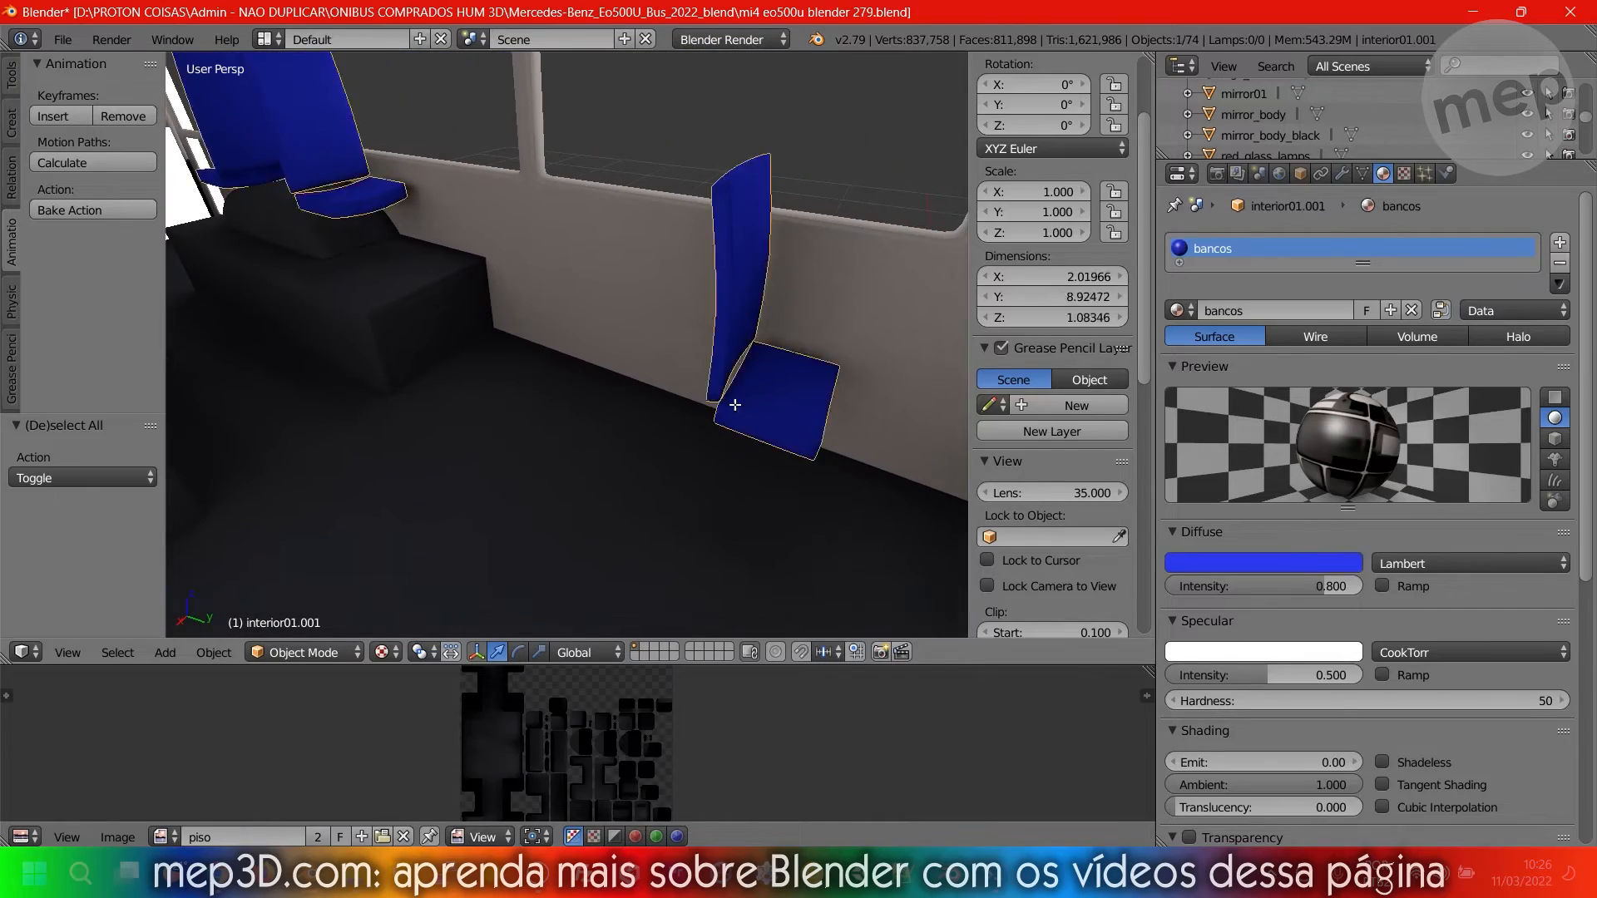
{"action": "key", "text": "Tab"}
{"action": "scroll", "coordinate": [754, 424], "scroll_direction": "down", "scroll_amount": 4}
{"action": "scroll", "coordinate": [755, 424], "scroll_direction": "up", "scroll_amount": 4}
{"action": "key", "text": "z"}
{"action": "mouse_move", "coordinate": [795, 431]}
{"action": "middle_mouse_down"}
{"action": "mouse_move", "coordinate": [666, 386]}
{"action": "mouse_move", "coordinate": [663, 319]}
{"action": "mouse_move", "coordinate": [645, 367]}
{"action": "mouse_move", "coordinate": [591, 367]}
{"action": "mouse_move", "coordinate": [624, 385]}
{"action": "middle_mouse_up"}
{"action": "key", "text": "z"}
{"action": "key", "text": "z"}
{"action": "key", "text": "a"}
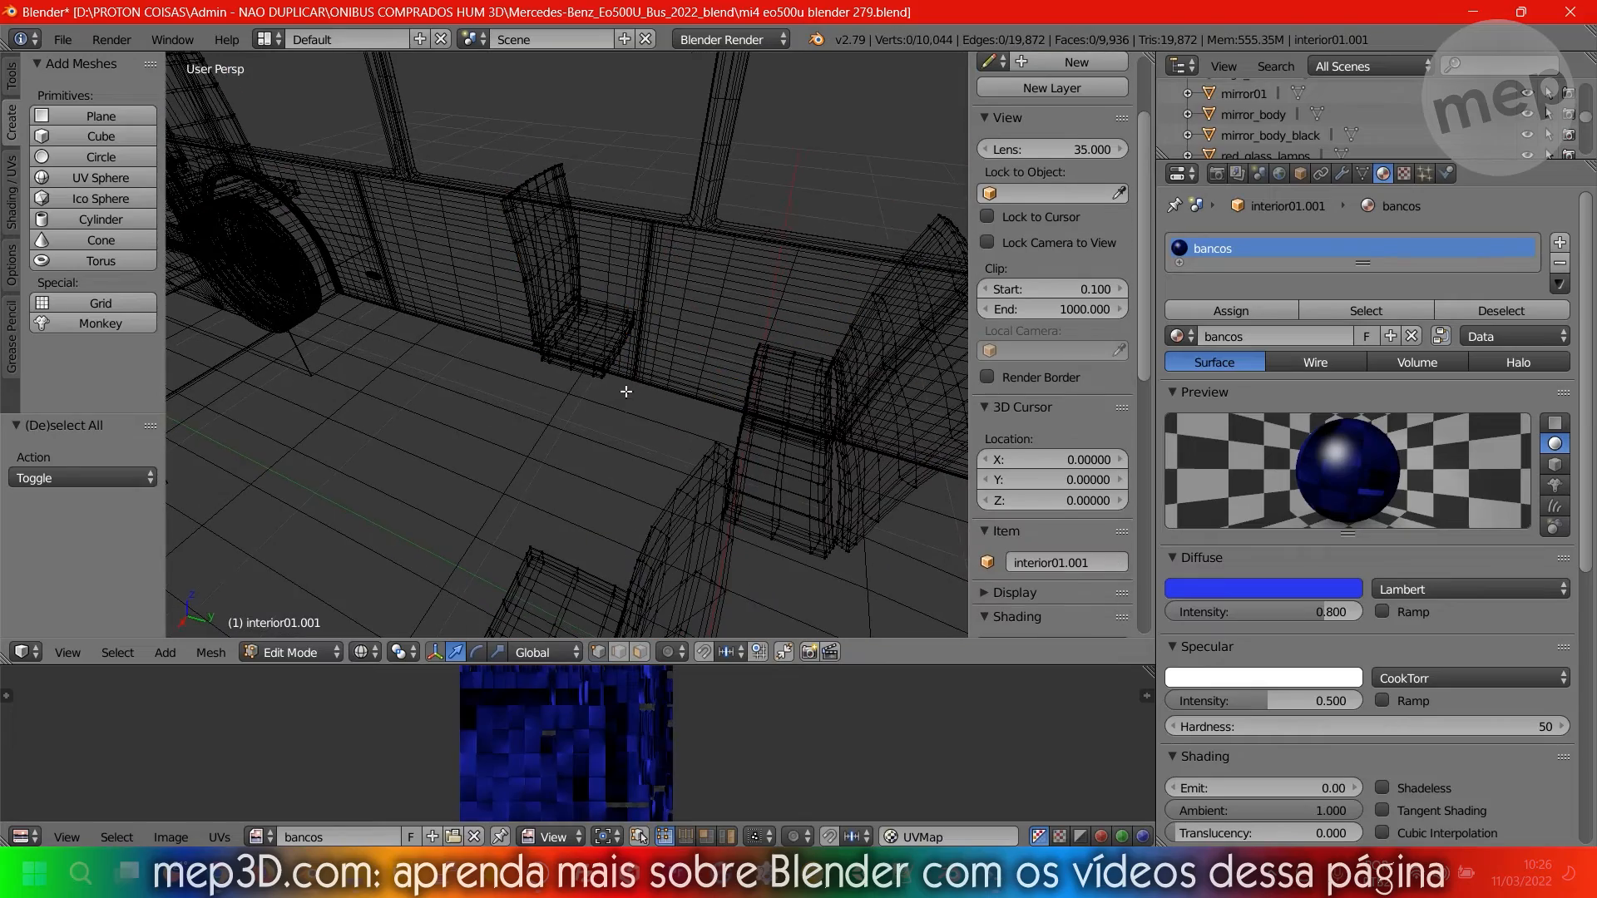
Duplicate the single seat by the side wall, move the copy about -0.833 along Y and rotate it -90° about Z.
{"action": "mouse_move", "coordinate": [628, 407]}
{"action": "left_mouse_down", "text": "ctrl"}
{"action": "mouse_move", "coordinate": [596, 116]}
{"action": "mouse_move", "coordinate": [666, 187]}
{"action": "left_mouse_up", "text": "ctrl"}
{"action": "middle_click_drag", "start_coordinate": [651, 347], "coordinate": [746, 376]}
{"action": "key", "text": "shift+d"}
{"action": "key", "text": "y"}
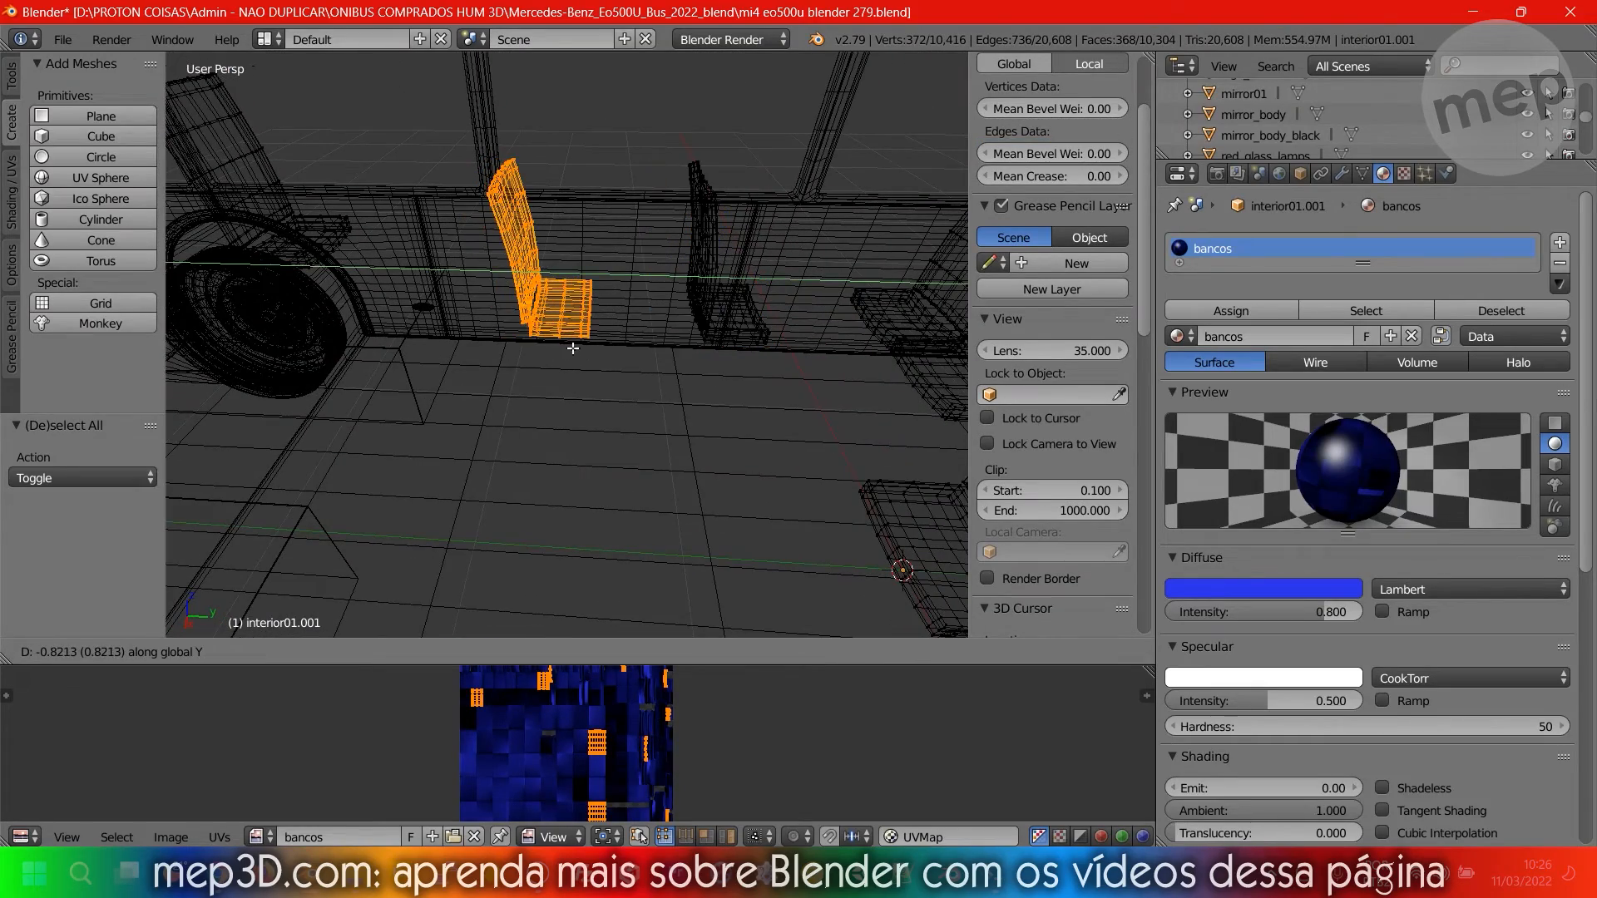
{"action": "left_click", "coordinate": [593, 347]}
{"action": "type", "text": "rz-90"}
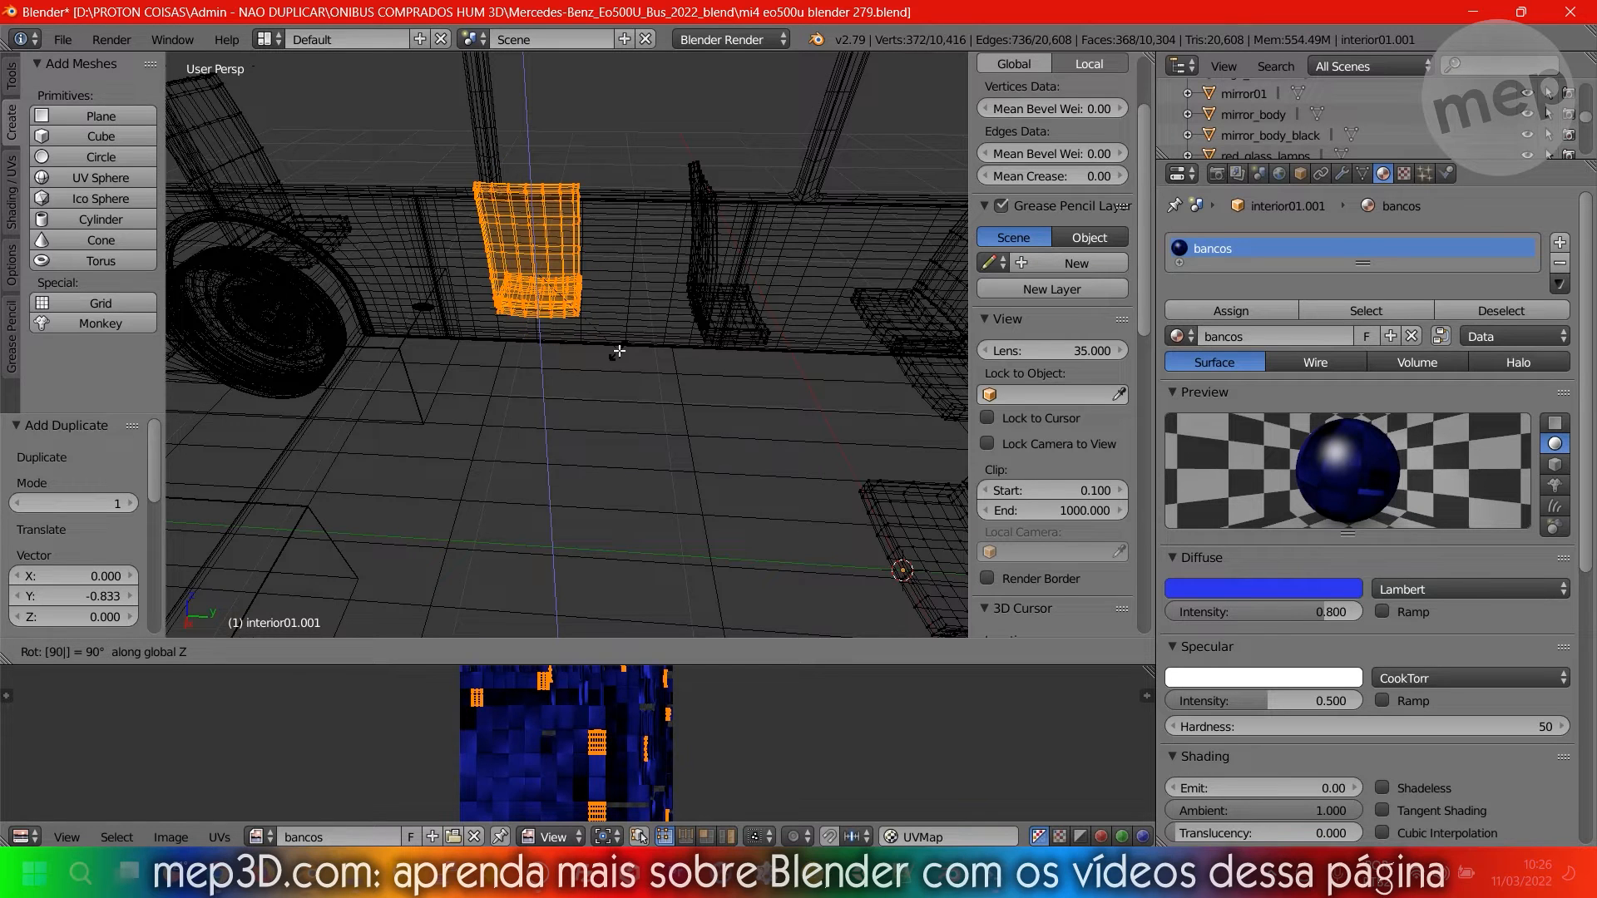
{"action": "key", "text": "Return"}
Select the original single seat next to the copy and rotate it -90° about the Z axis.
{"action": "key", "text": "z"}
{"action": "key", "text": "z"}
{"action": "key", "text": "a"}
{"action": "mouse_move", "coordinate": [644, 109]}
{"action": "left_mouse_down", "text": "ctrl"}
{"action": "mouse_move", "coordinate": [786, 165]}
{"action": "mouse_move", "coordinate": [672, 482]}
{"action": "left_mouse_up", "text": "ctrl"}
{"action": "key", "text": "a"}
{"action": "mouse_move", "coordinate": [838, 357]}
{"action": "left_mouse_down", "text": "ctrl"}
{"action": "mouse_move", "coordinate": [652, 235]}
{"action": "mouse_move", "coordinate": [702, 108]}
{"action": "mouse_move", "coordinate": [727, 153]}
{"action": "left_mouse_up", "text": "ctrl"}
{"action": "type", "text": "rz90-"}
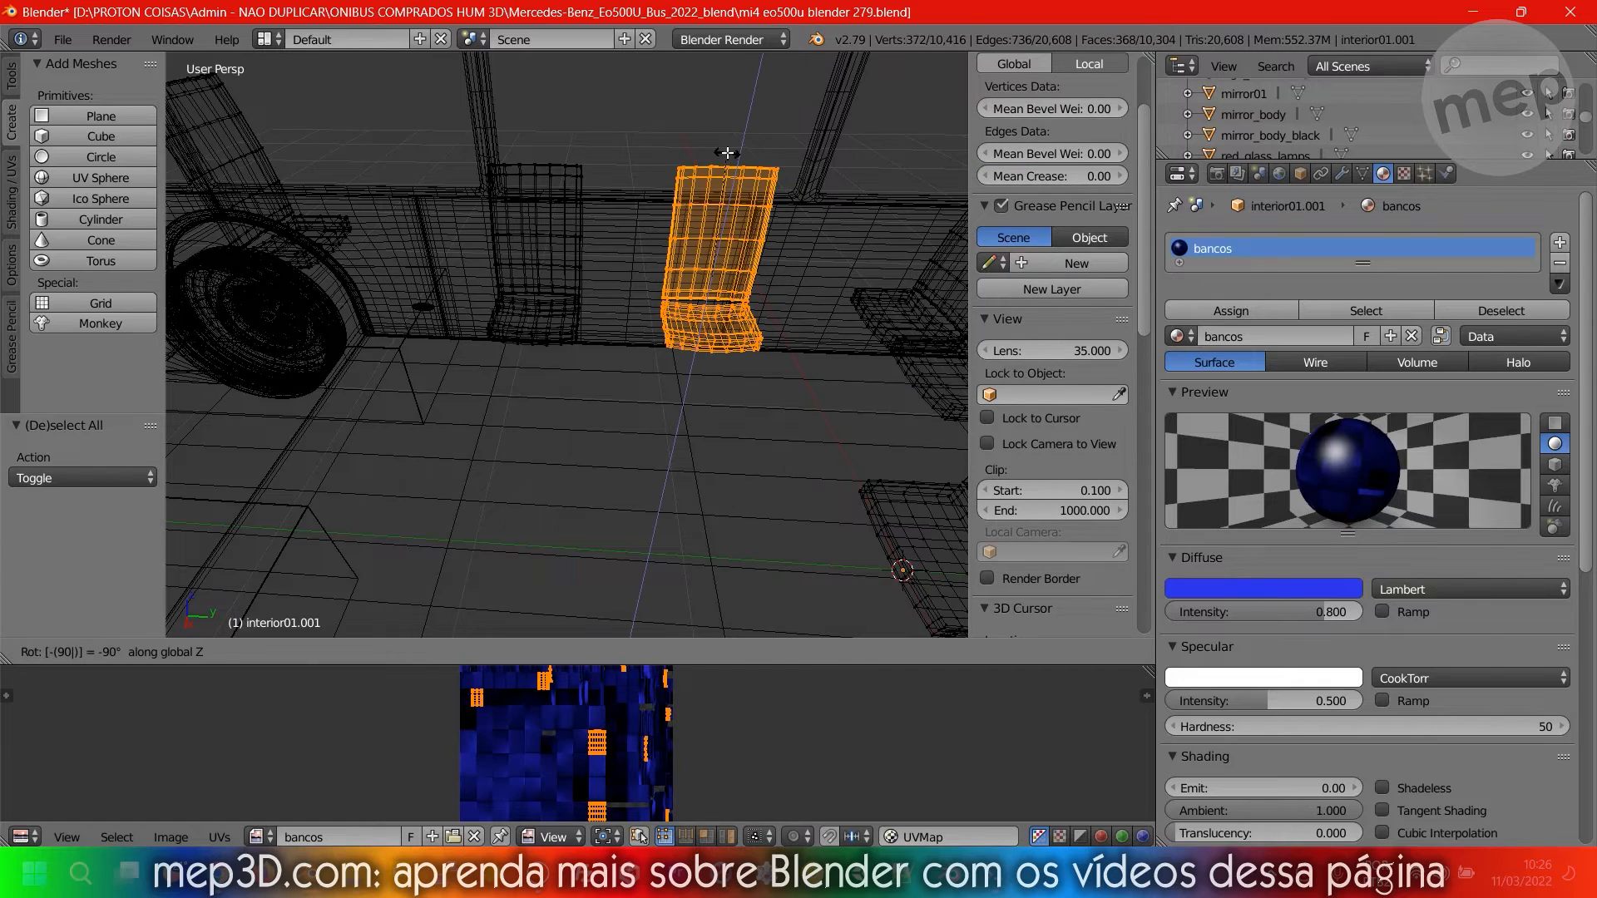
{"action": "key", "text": "Return"}
Select the duplicated seat, shift it along the Y axis beside the other rotated seat, and return to Object Mode with solid display.
{"action": "key", "text": "z"}
{"action": "key", "text": "Tab"}
{"action": "middle_click_drag", "start_coordinate": [763, 294], "coordinate": [732, 299]}
{"action": "key", "text": "Tab"}
{"action": "key", "text": "z"}
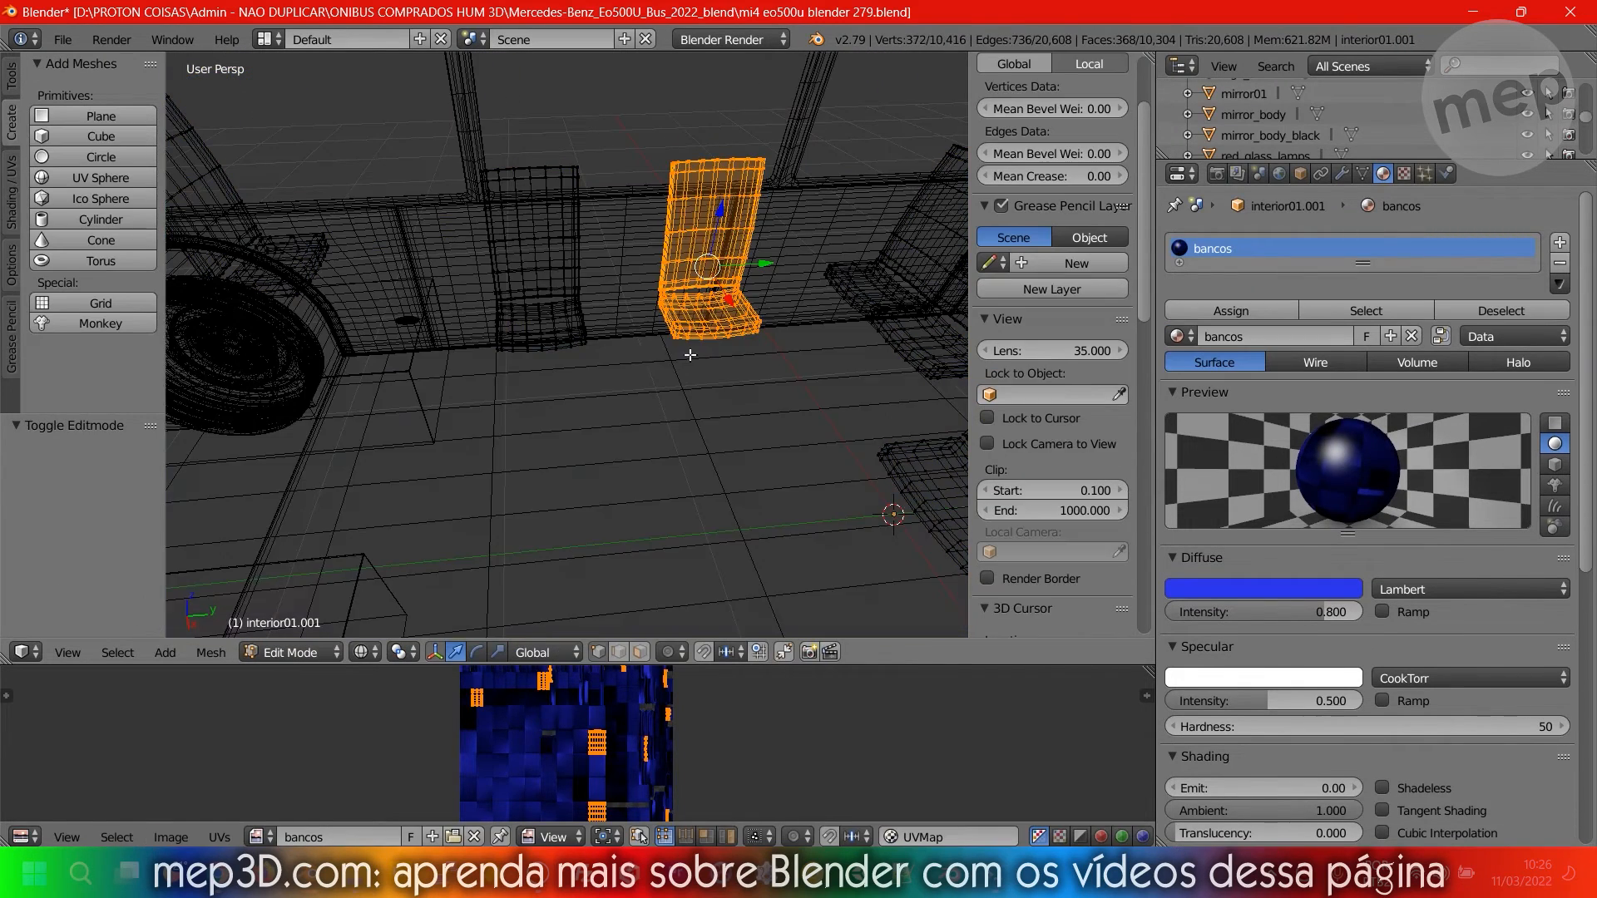
{"action": "key", "text": "a"}
{"action": "mouse_move", "coordinate": [639, 142]}
{"action": "left_mouse_down", "text": "ctrl"}
{"action": "mouse_move", "coordinate": [470, 84]}
{"action": "mouse_move", "coordinate": [634, 457]}
{"action": "left_mouse_up", "text": "ctrl"}
{"action": "key", "text": "g"}
{"action": "key", "text": "y"}
{"action": "left_click", "coordinate": [666, 446]}
{"action": "key", "text": "z"}
{"action": "key", "text": "Tab"}
Inspect the baked shadow on the side wall near the rotated seats, then deselect everything.
{"action": "middle_click_drag", "start_coordinate": [677, 449], "coordinate": [665, 387]}
{"action": "scroll", "coordinate": [665, 387], "scroll_direction": "up", "scroll_amount": 5}
{"action": "middle_click_drag", "start_coordinate": [805, 406], "coordinate": [581, 392], "text": "shift"}
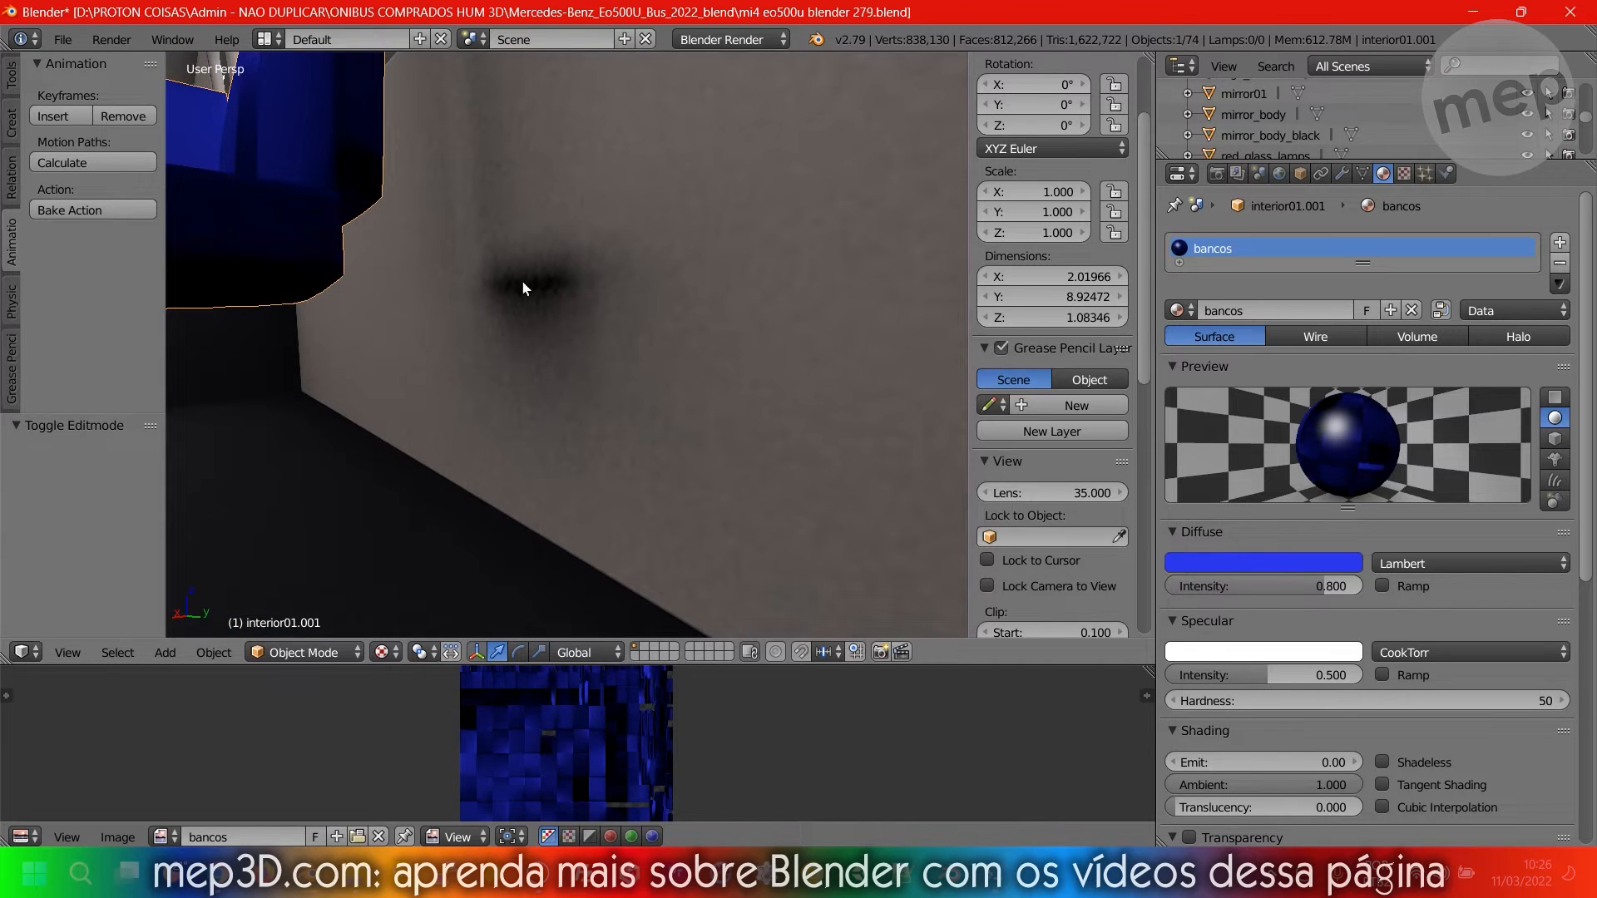
{"action": "key", "text": "a"}
{"action": "scroll", "coordinate": [580, 352], "scroll_direction": "down", "scroll_amount": 5}
{"action": "middle_click_drag", "start_coordinate": [566, 389], "coordinate": [775, 430]}
Select both rotated seats in Edit Mode to check their faces on the "bancos" UV layout, then leave Edit Mode with everything deselected.
{"action": "right_click", "coordinate": [595, 251]}
{"action": "key", "text": "Tab"}
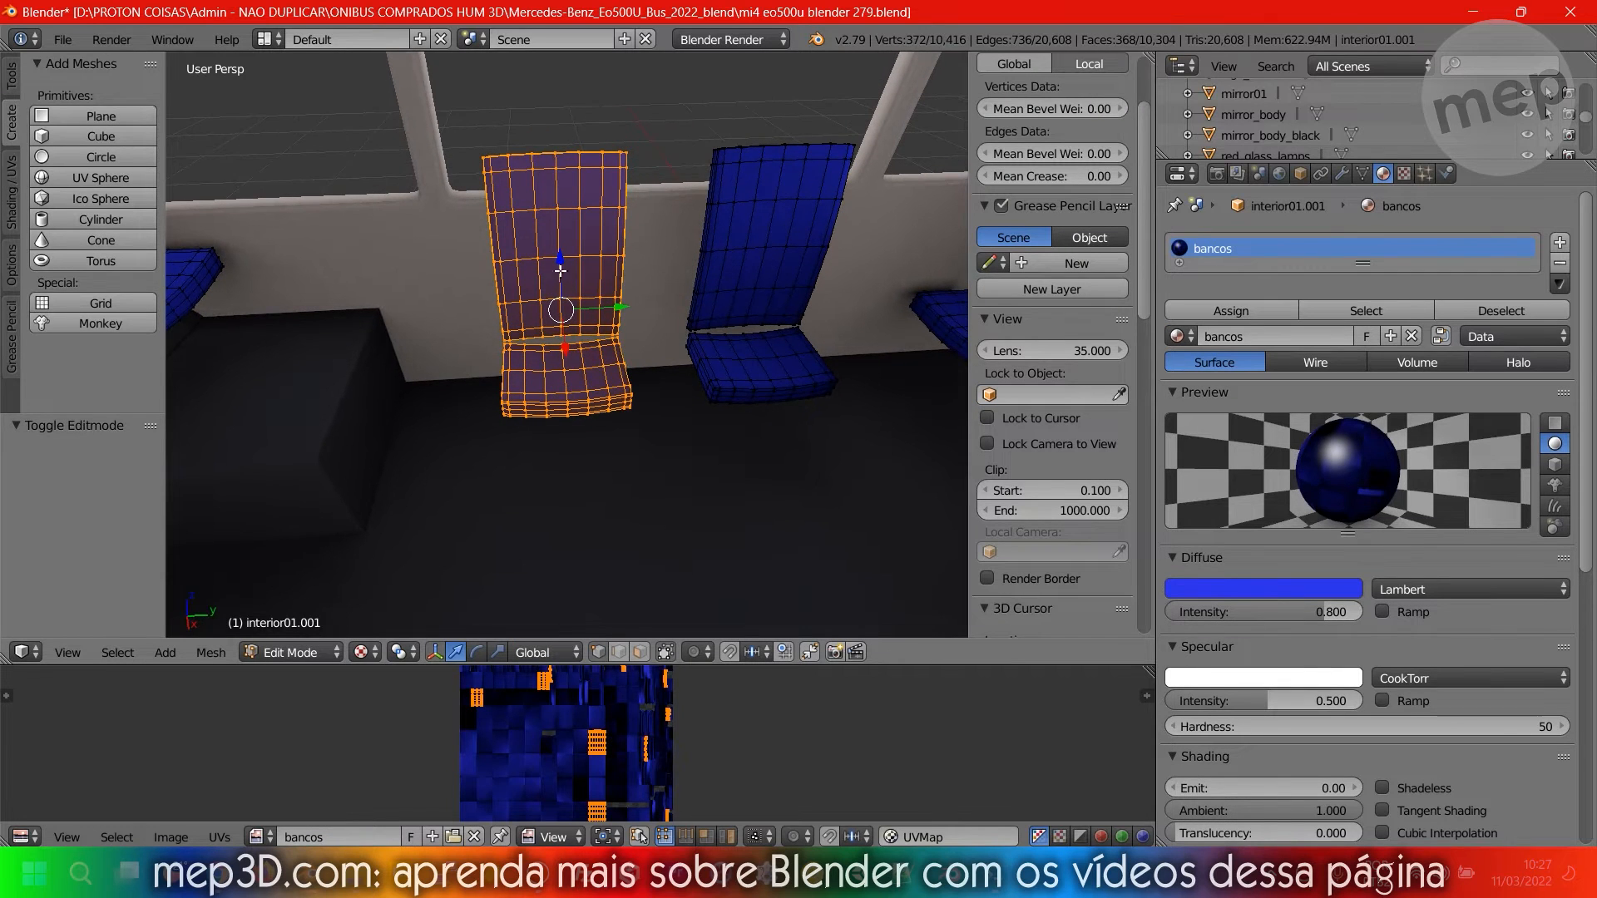
{"action": "key", "text": "l"}
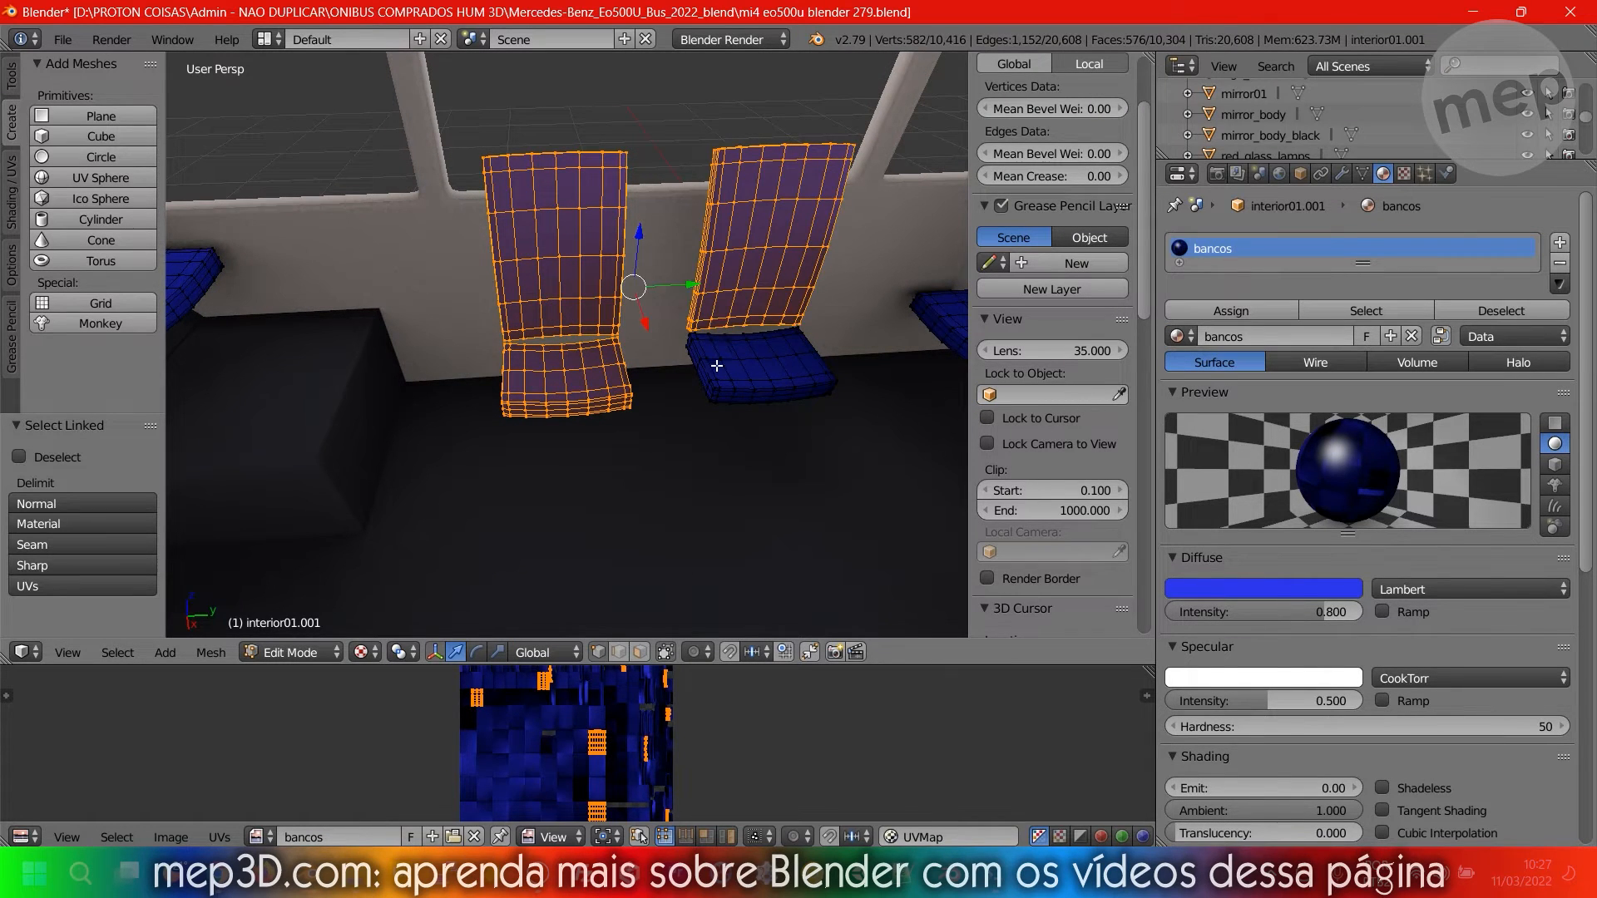
{"action": "key", "text": "l"}
{"action": "middle_click_drag", "start_coordinate": [711, 475], "coordinate": [615, 399]}
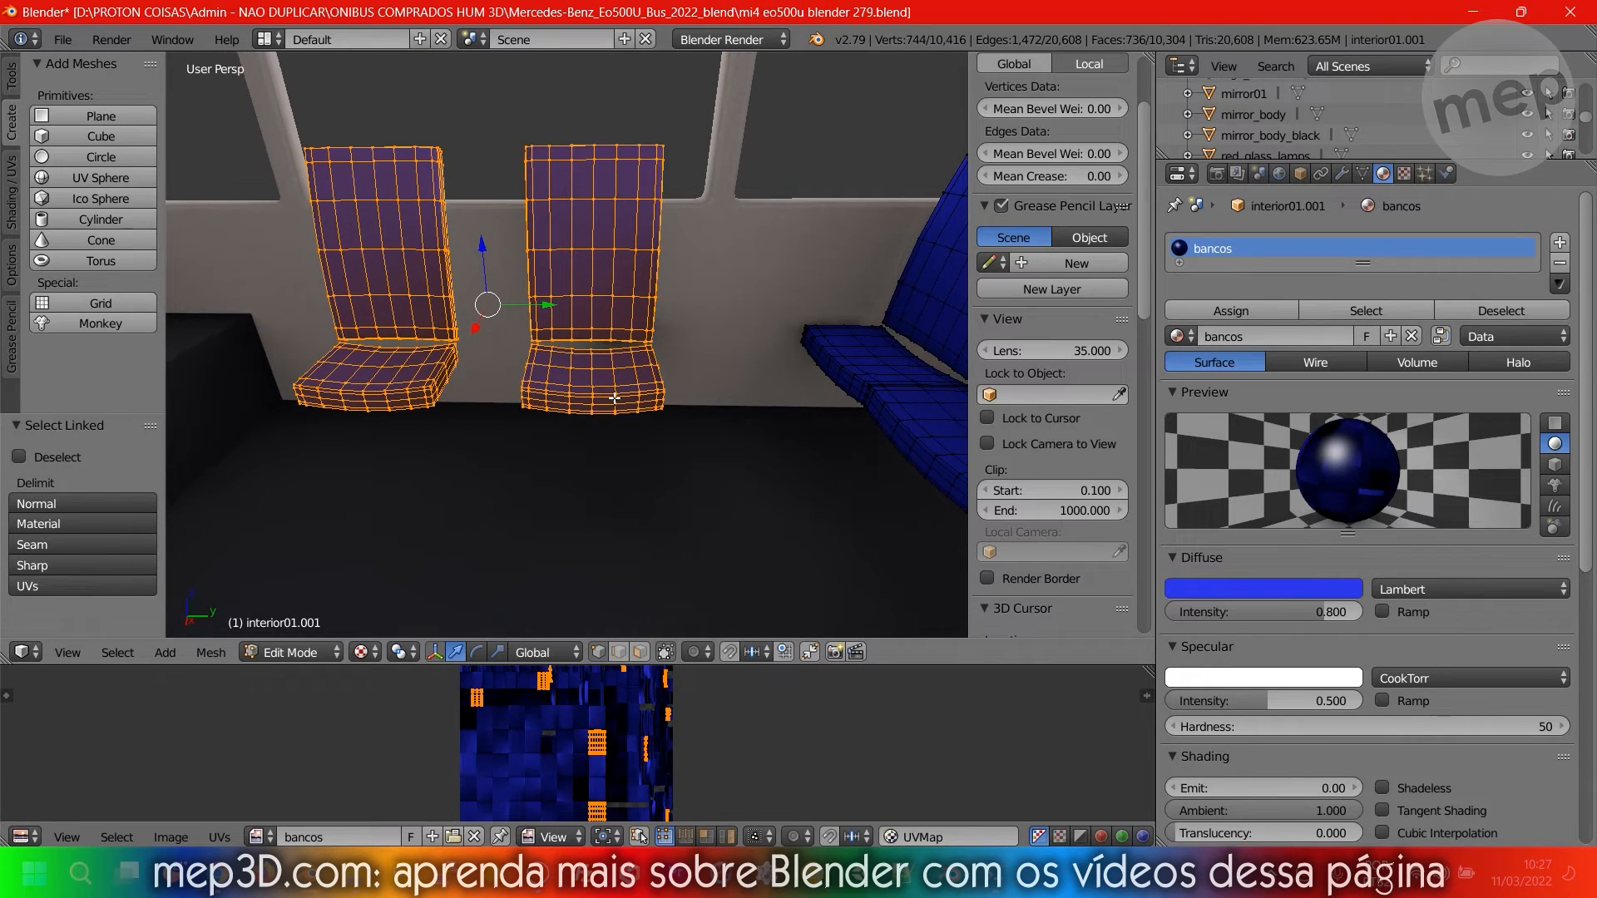
{"action": "scroll", "coordinate": [547, 742], "scroll_direction": "down", "scroll_amount": 2}
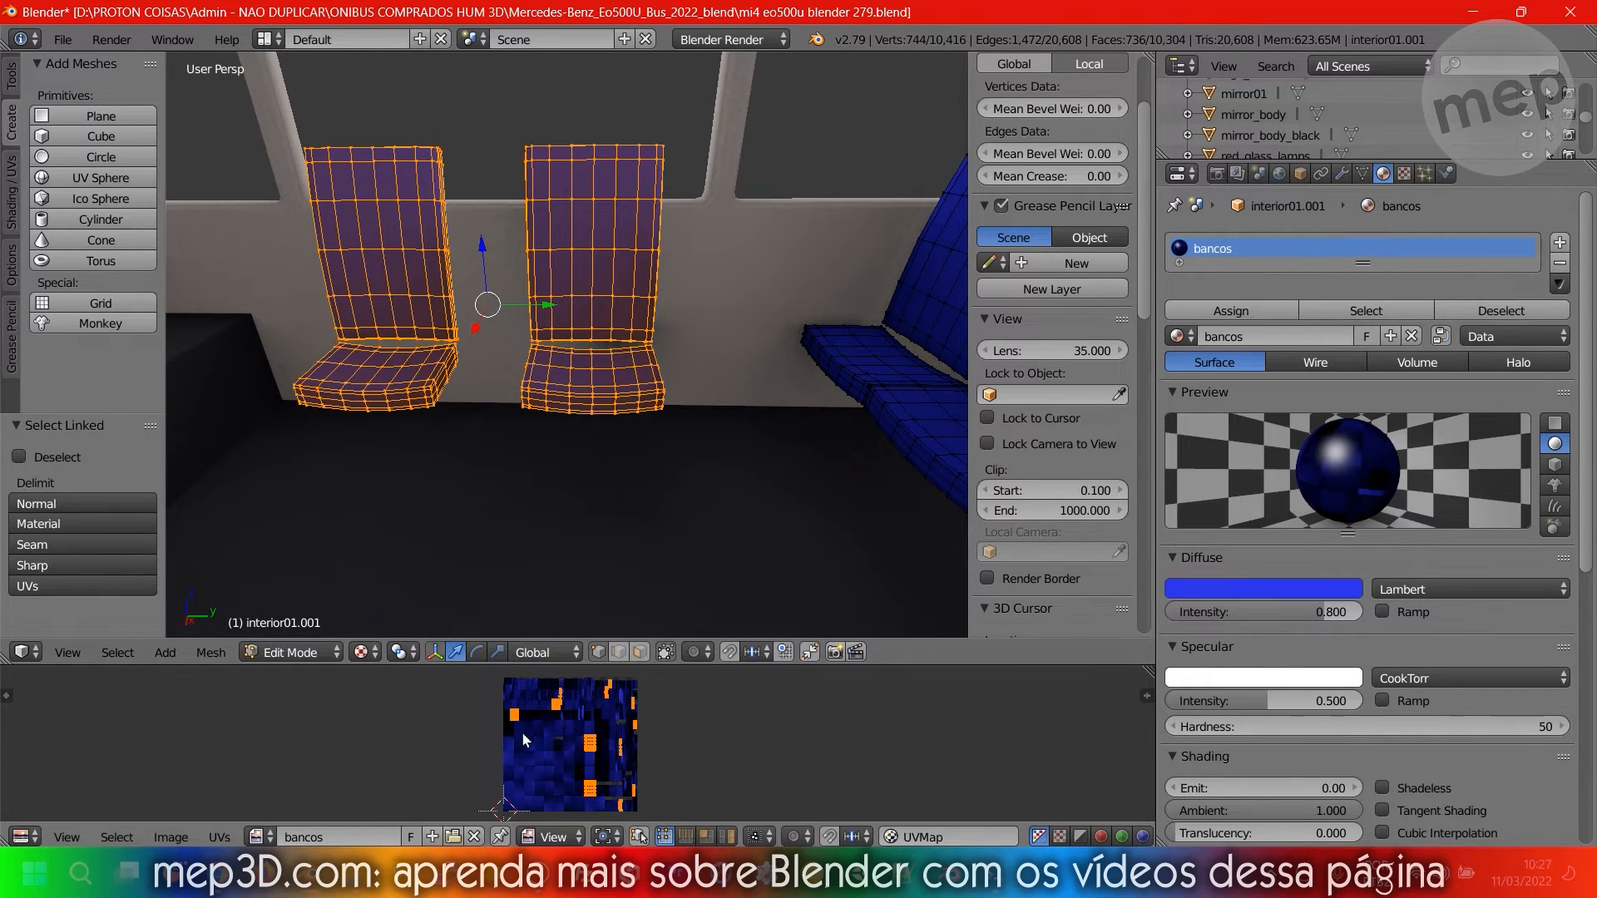
{"action": "key", "text": "Tab"}
{"action": "key", "text": "a"}
Select the side walls object and save the Blender file, overwriting the existing one.
{"action": "mouse_move", "coordinate": [580, 391]}
{"action": "middle_mouse_down"}
{"action": "mouse_move", "coordinate": [600, 371]}
{"action": "mouse_move", "coordinate": [524, 391]}
{"action": "mouse_move", "coordinate": [672, 363]}
{"action": "mouse_move", "coordinate": [524, 356]}
{"action": "mouse_move", "coordinate": [652, 381]}
{"action": "mouse_move", "coordinate": [552, 378]}
{"action": "mouse_move", "coordinate": [585, 402]}
{"action": "middle_mouse_up"}
{"action": "right_click", "coordinate": [601, 383]}
{"action": "key", "text": "ctrl+s"}
{"action": "left_click", "coordinate": [585, 402]}
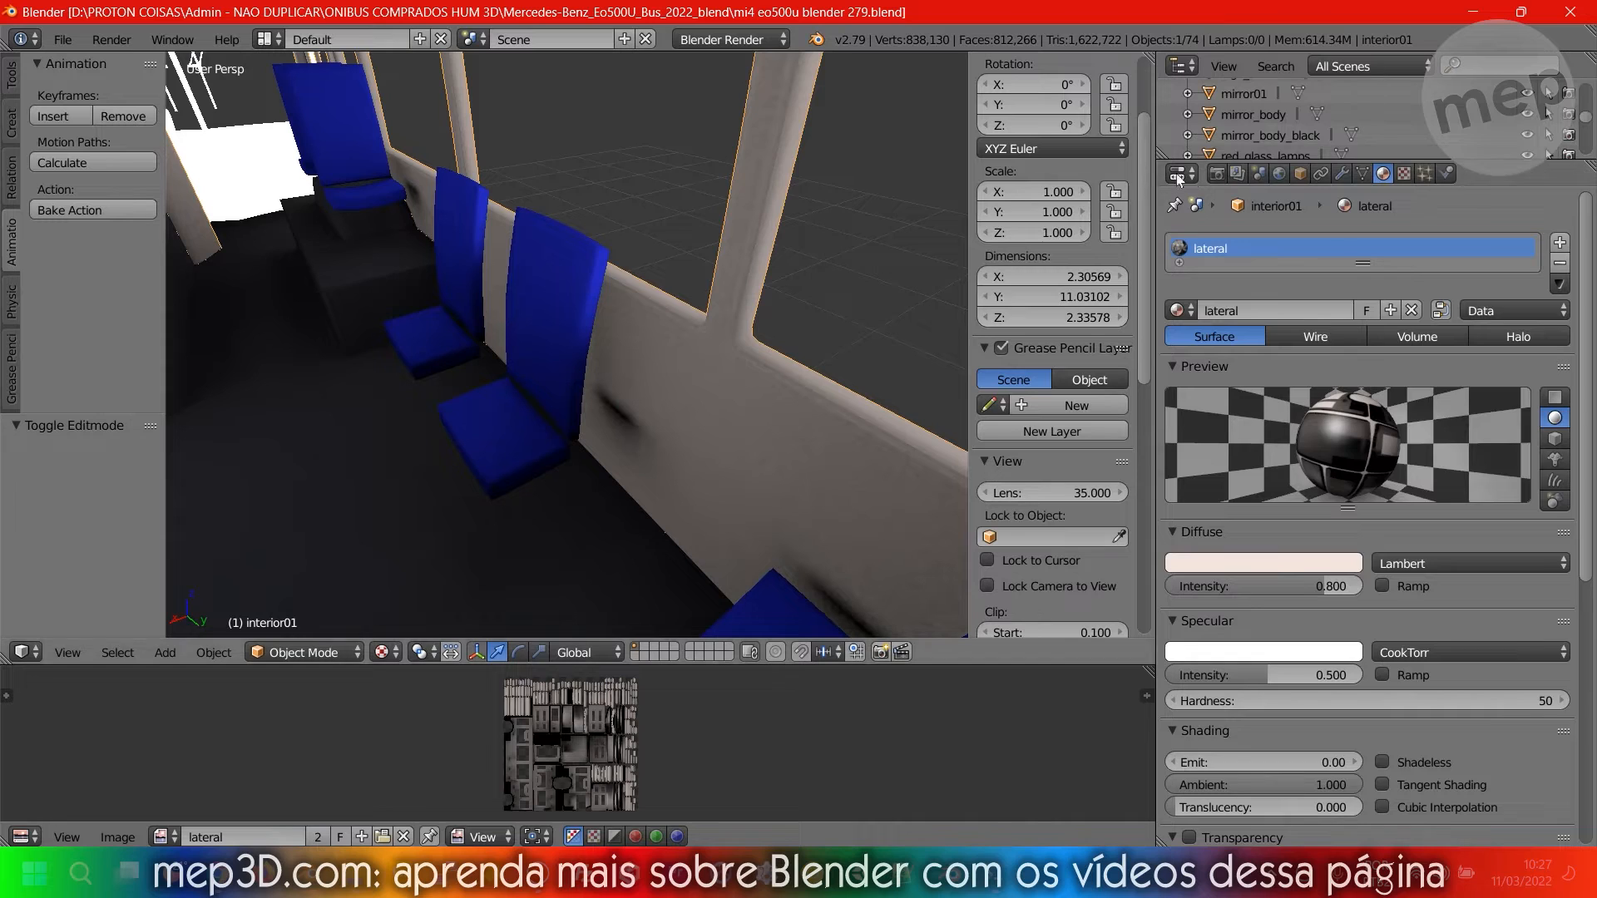
Try to bake the side walls onto the "lateral" image in Full Render mode.
{"action": "left_click", "coordinate": [1216, 173]}
{"action": "scroll", "coordinate": [1255, 401], "scroll_direction": "down", "scroll_amount": 15}
{"action": "left_click", "coordinate": [1315, 677]}
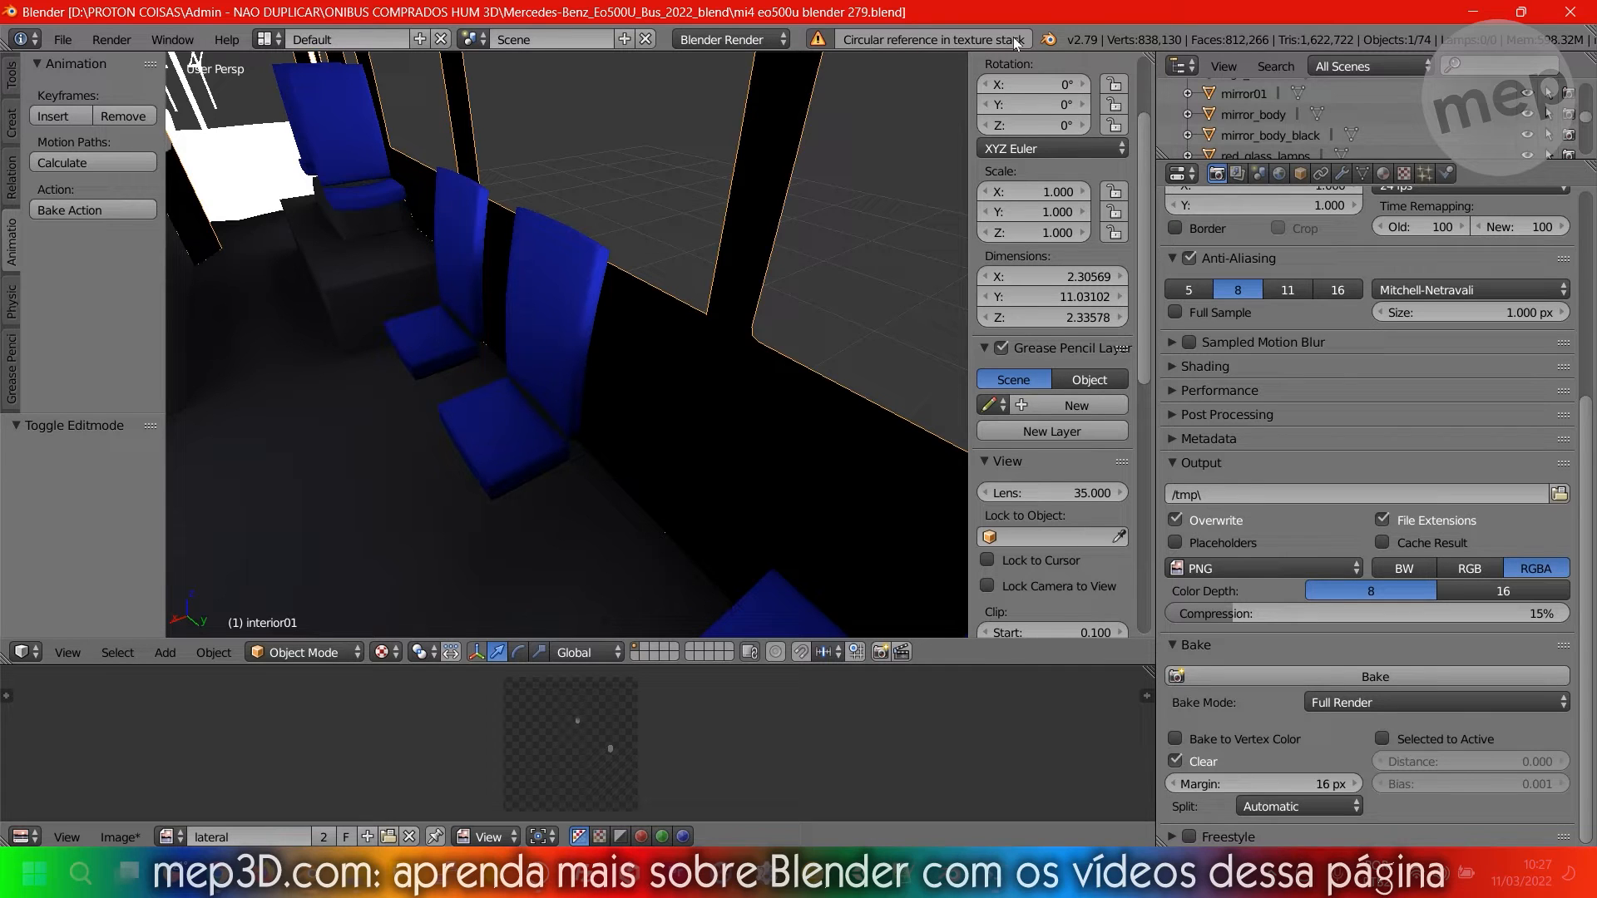
Check the side walls' material and texture, remove the "lateral" image texture from the material and return to the material settings.
{"action": "left_click", "coordinate": [1383, 173]}
{"action": "left_click", "coordinate": [1403, 175]}
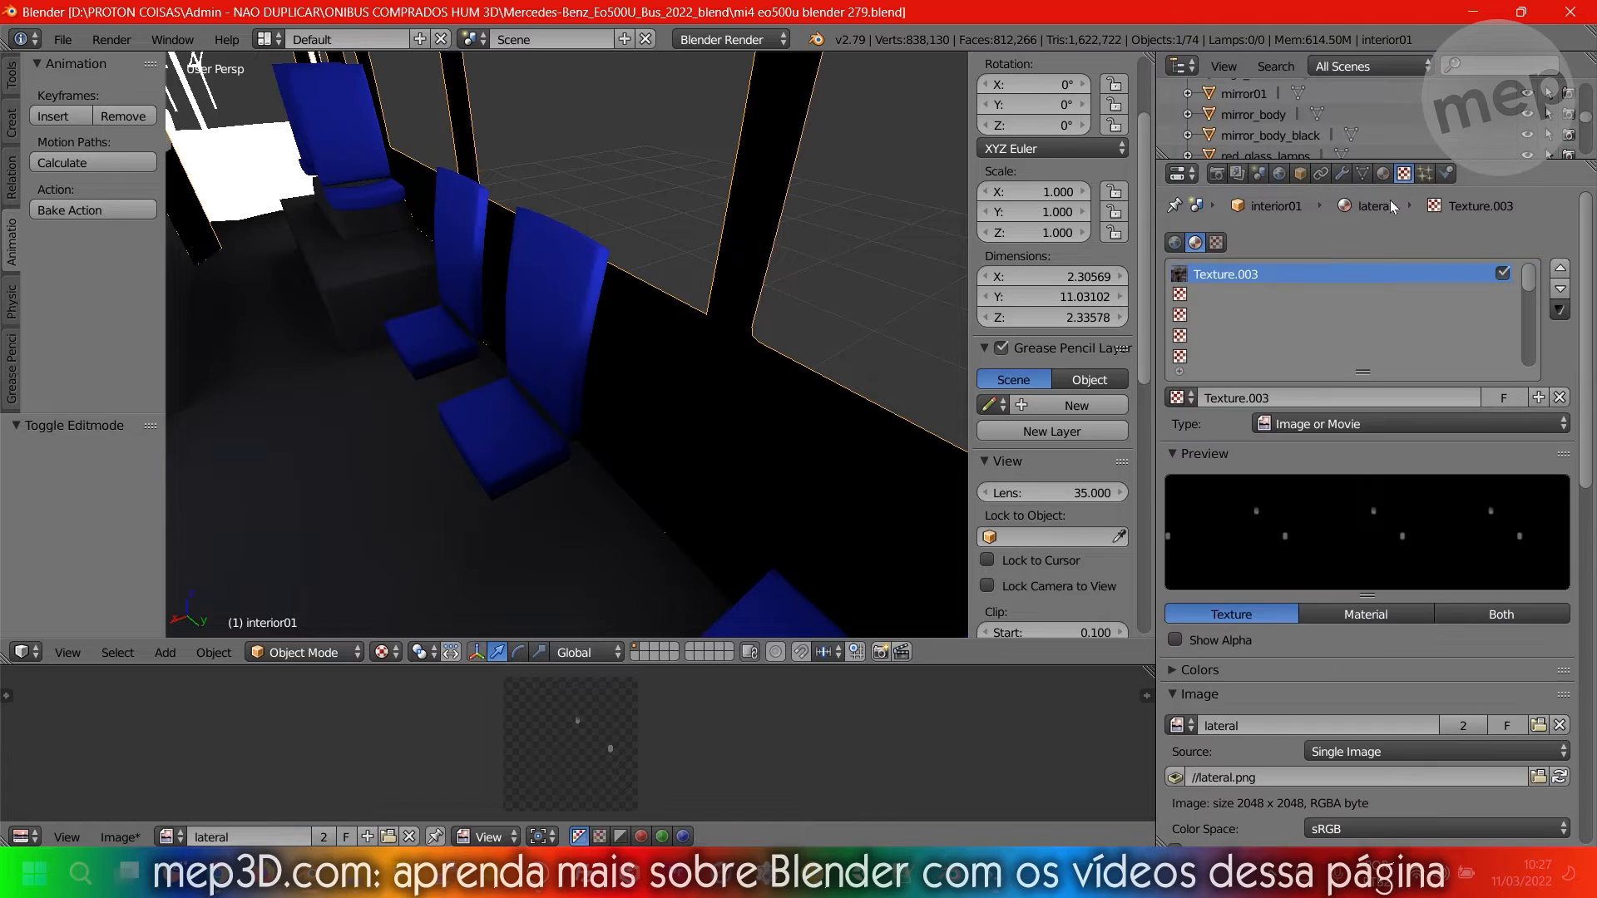
{"action": "left_click", "coordinate": [1383, 174]}
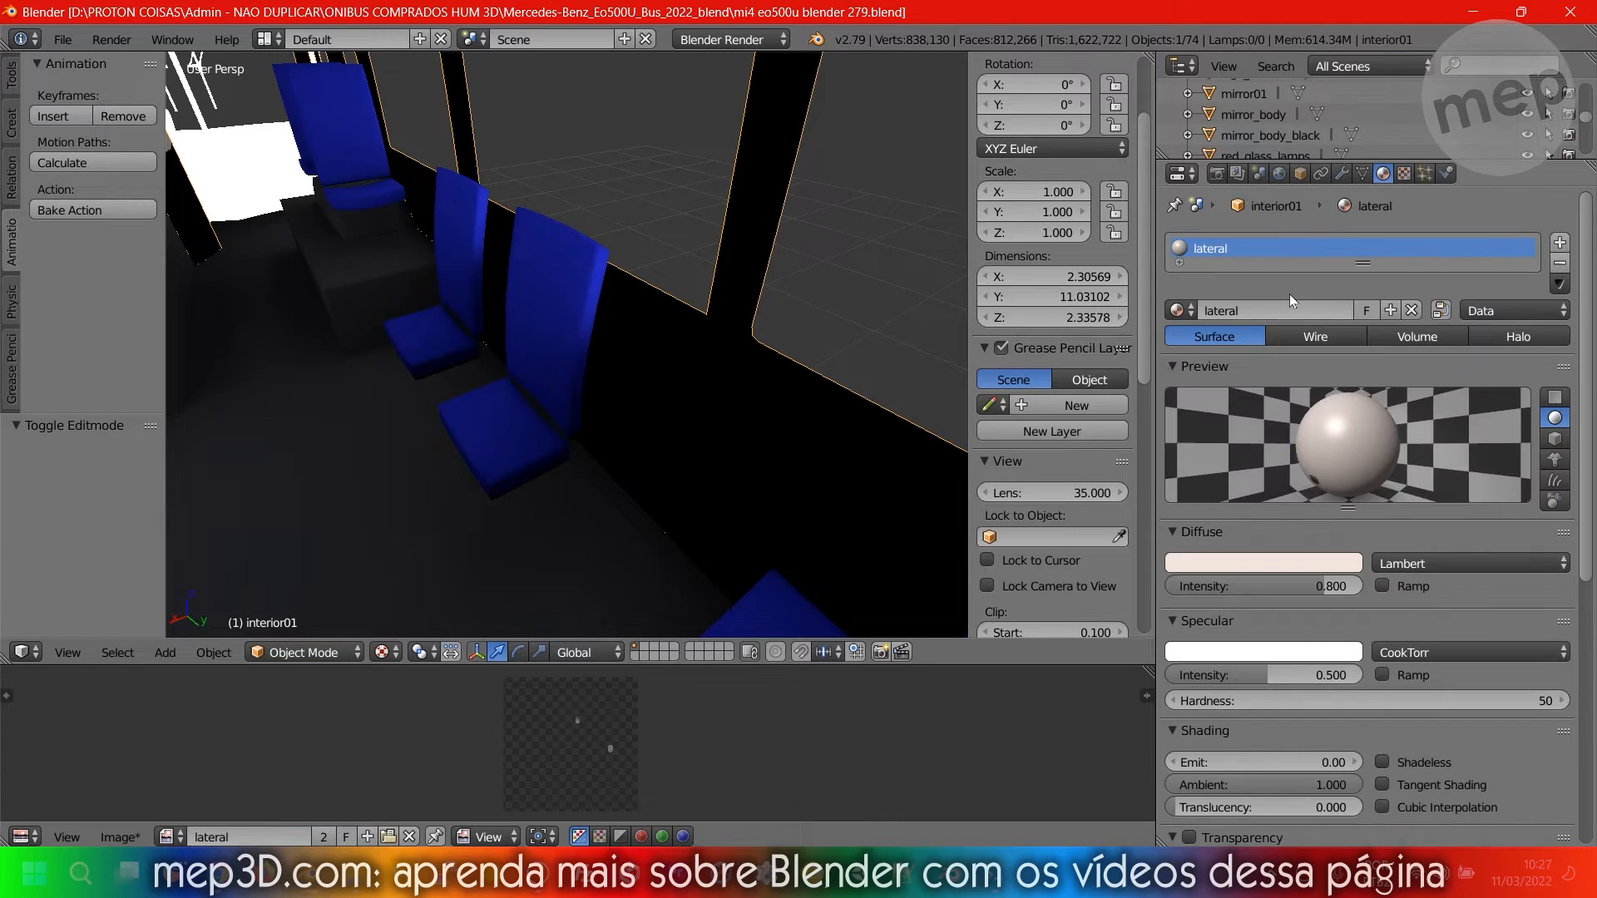
{"action": "scroll", "coordinate": [487, 745], "scroll_direction": "up", "scroll_amount": 2}
{"action": "scroll", "coordinate": [487, 745], "scroll_direction": "down", "scroll_amount": 1}
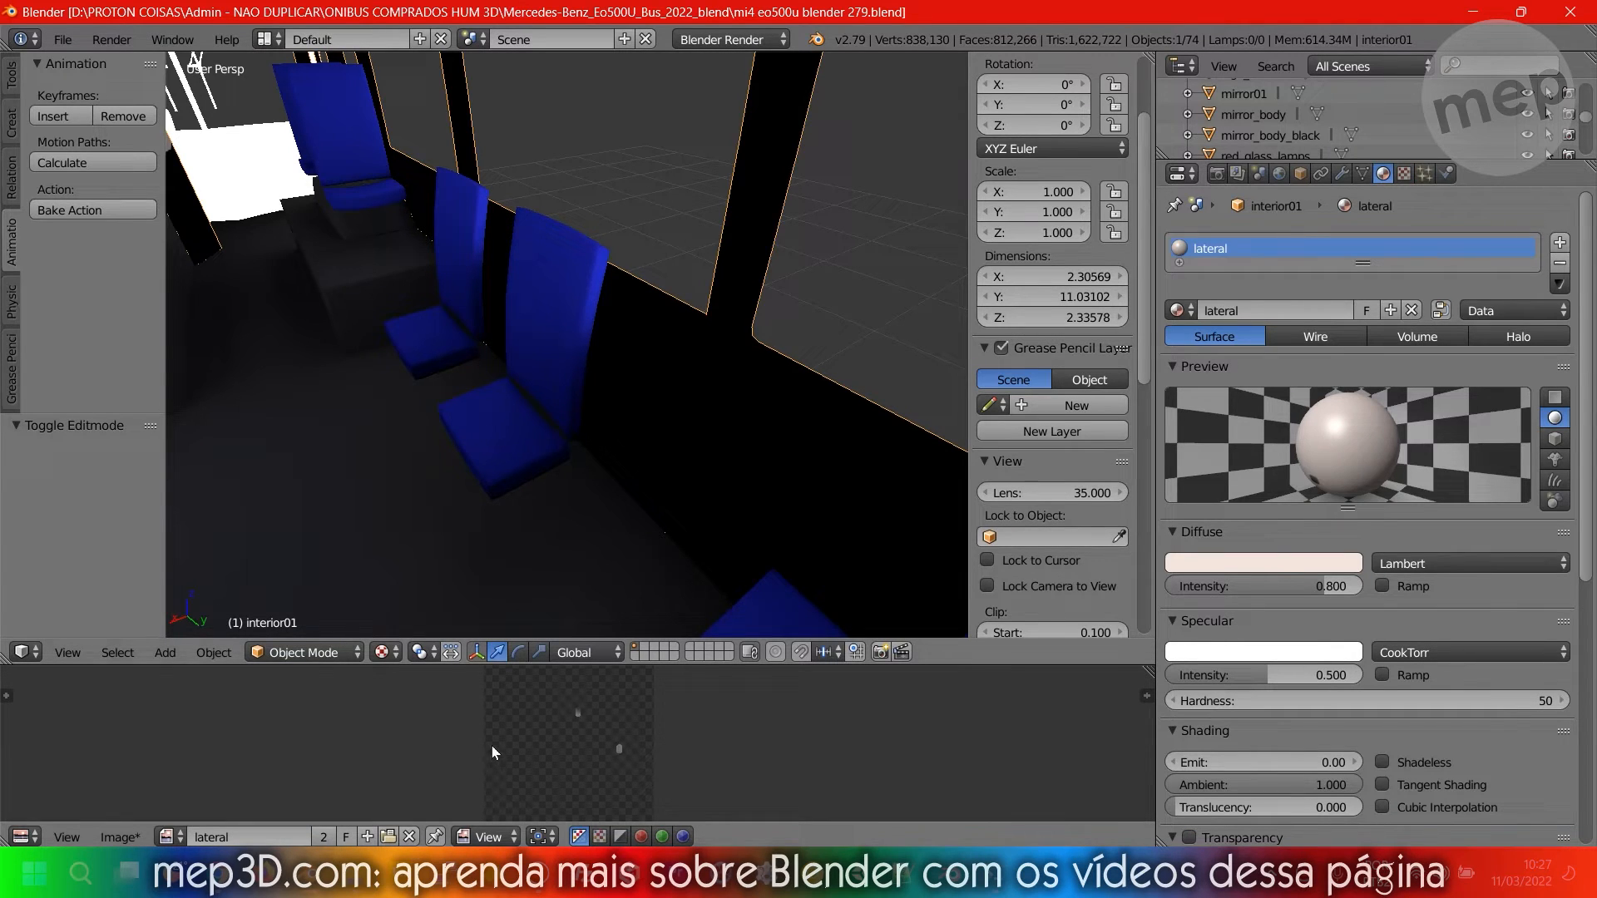
{"action": "scroll", "coordinate": [583, 735], "scroll_direction": "down", "scroll_amount": 1}
{"action": "middle_click_drag", "start_coordinate": [577, 291], "coordinate": [576, 257]}
{"action": "left_click", "coordinate": [1403, 173]}
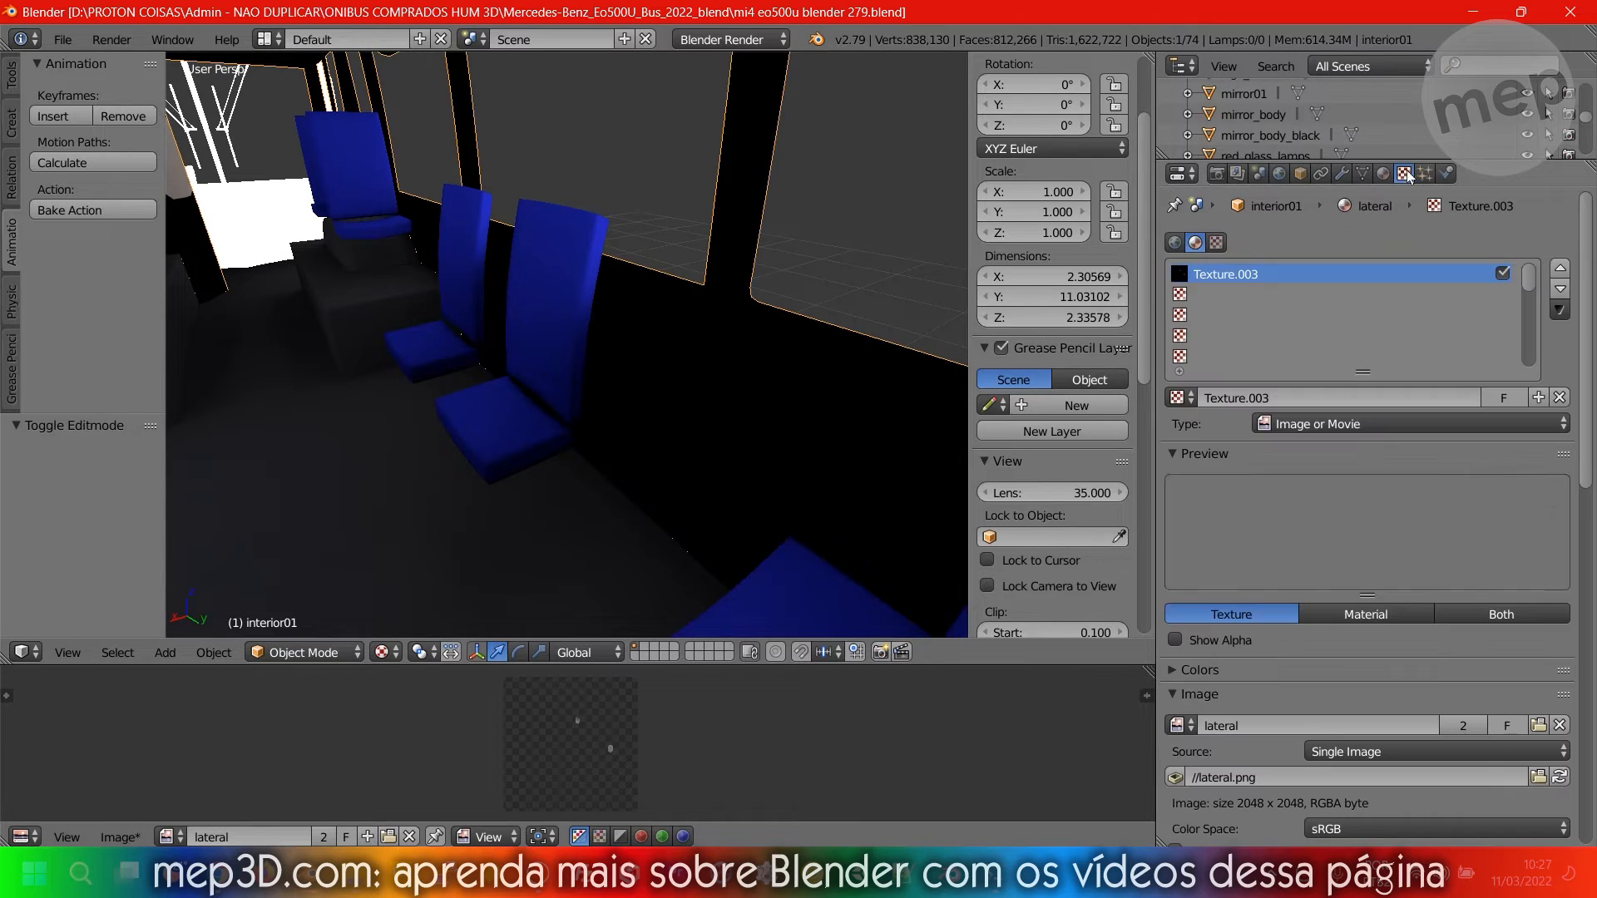
{"action": "left_click", "coordinate": [1558, 399]}
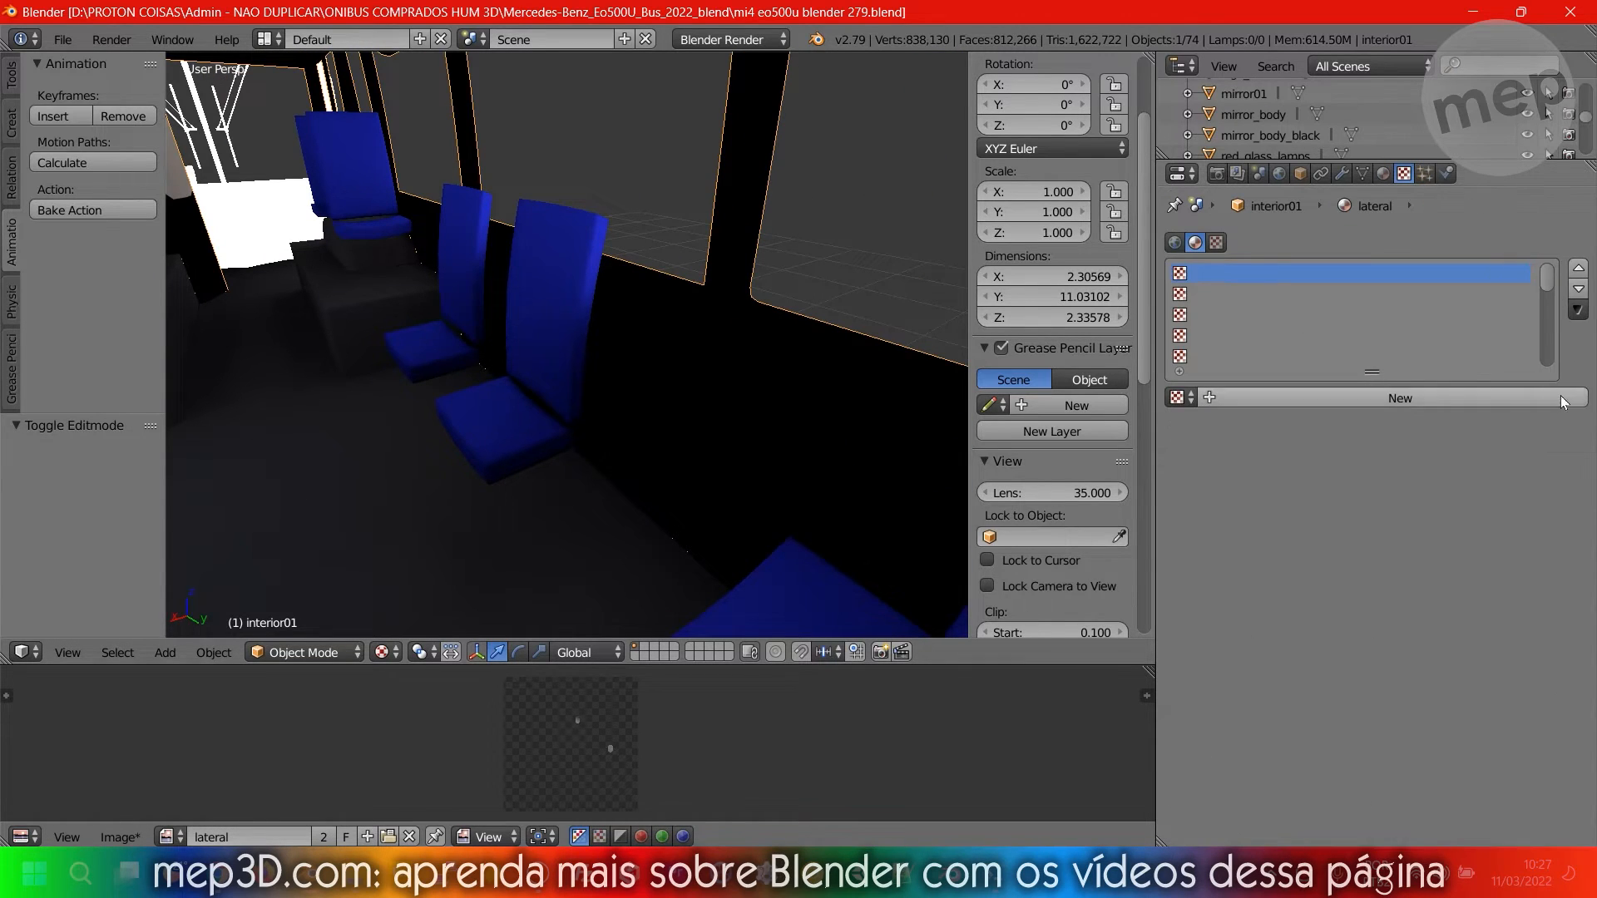
{"action": "left_click", "coordinate": [1383, 173]}
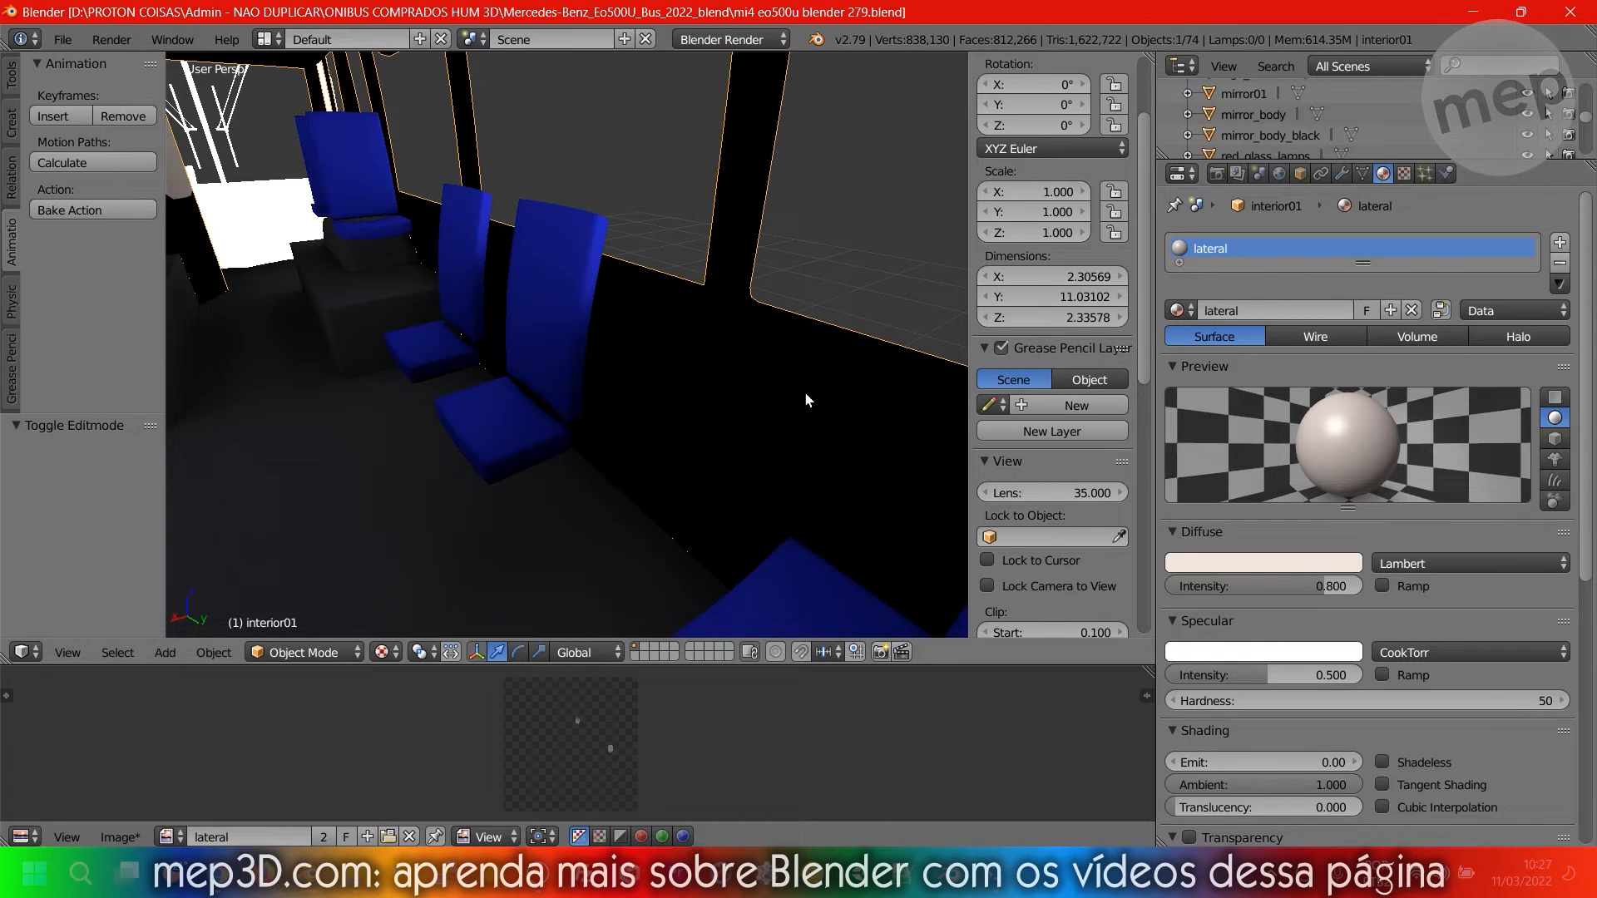
Select all side wall faces to check their "lateral" UV layout, return to Object Mode and bake the walls again in Full Render mode.
{"action": "key", "text": "Tab"}
{"action": "key", "text": "a"}
{"action": "key", "text": "a"}
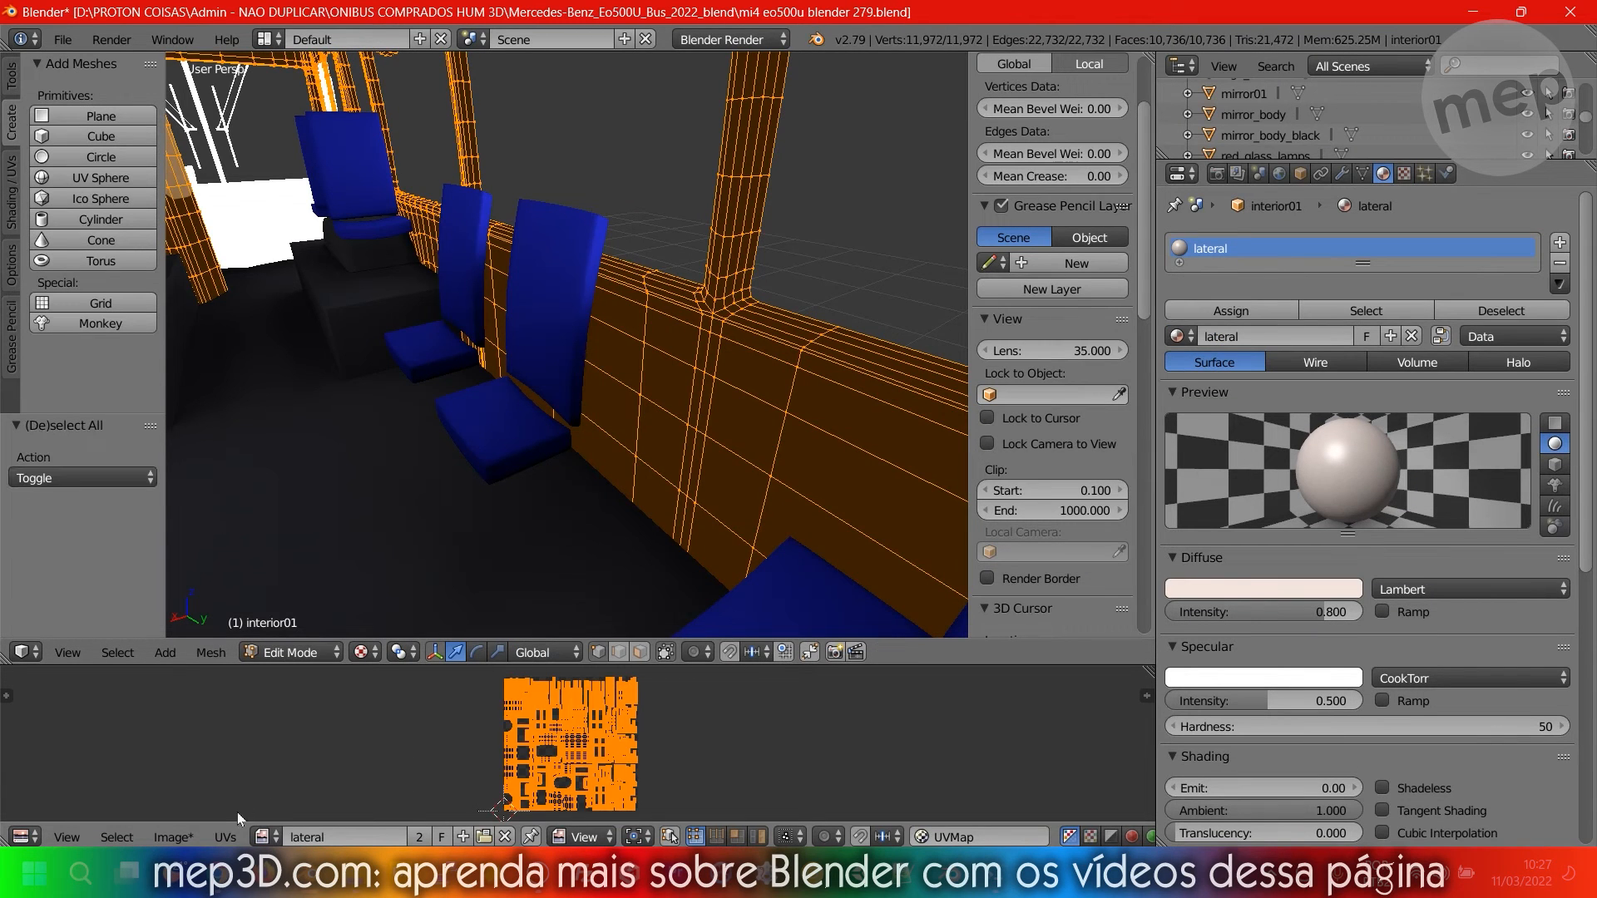
{"action": "key", "text": "Tab"}
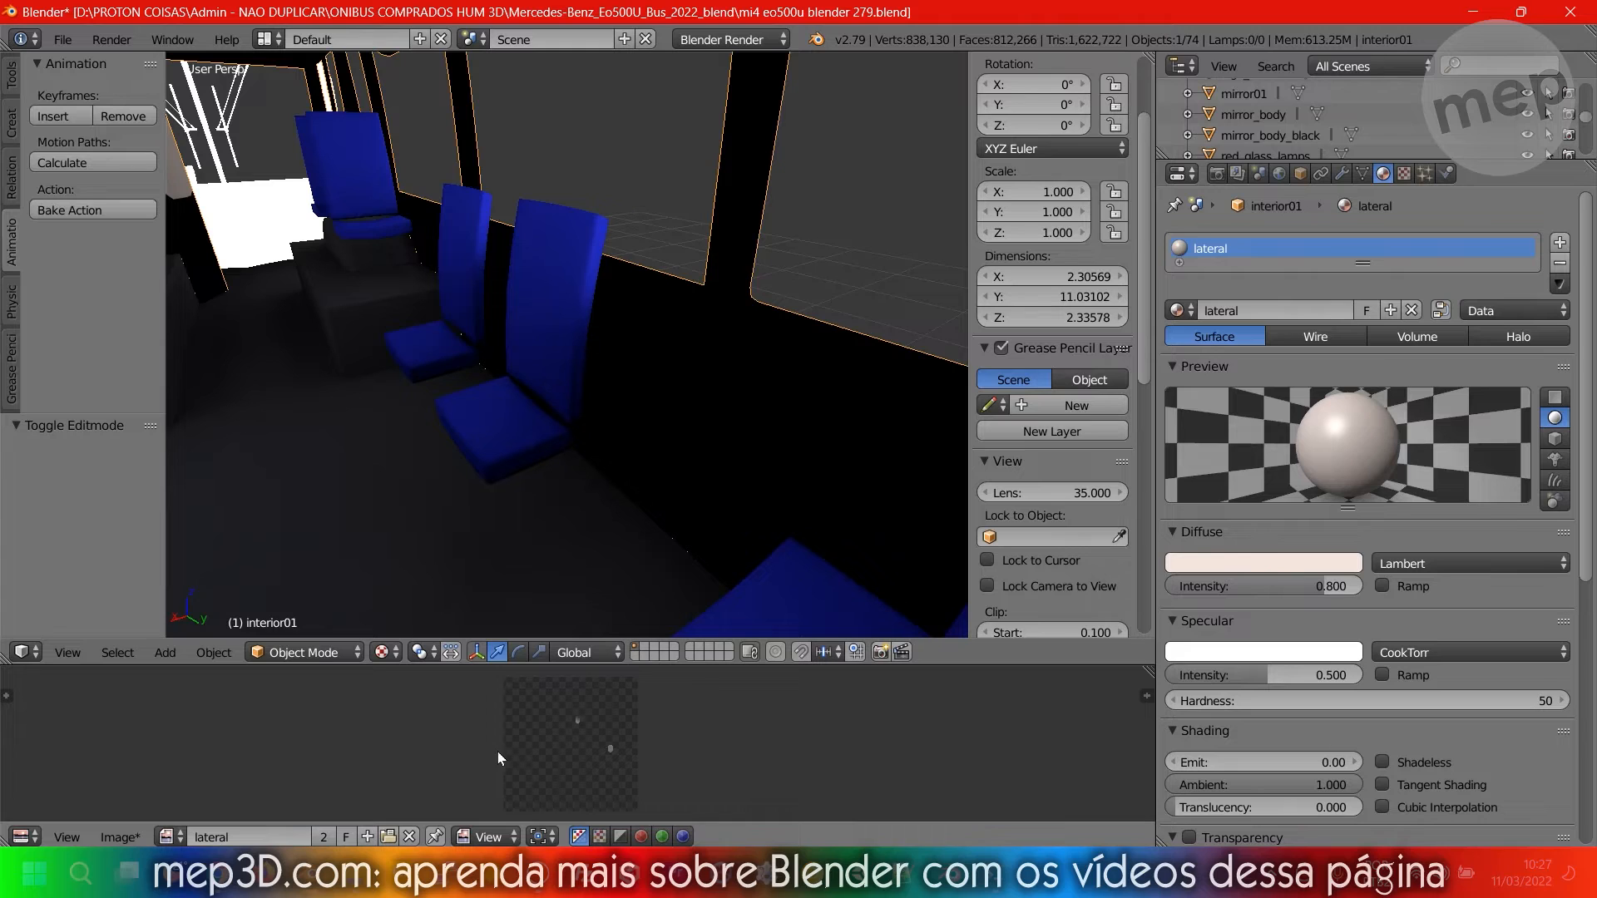
{"action": "left_click", "coordinate": [1217, 173]}
{"action": "left_click", "coordinate": [1287, 677]}
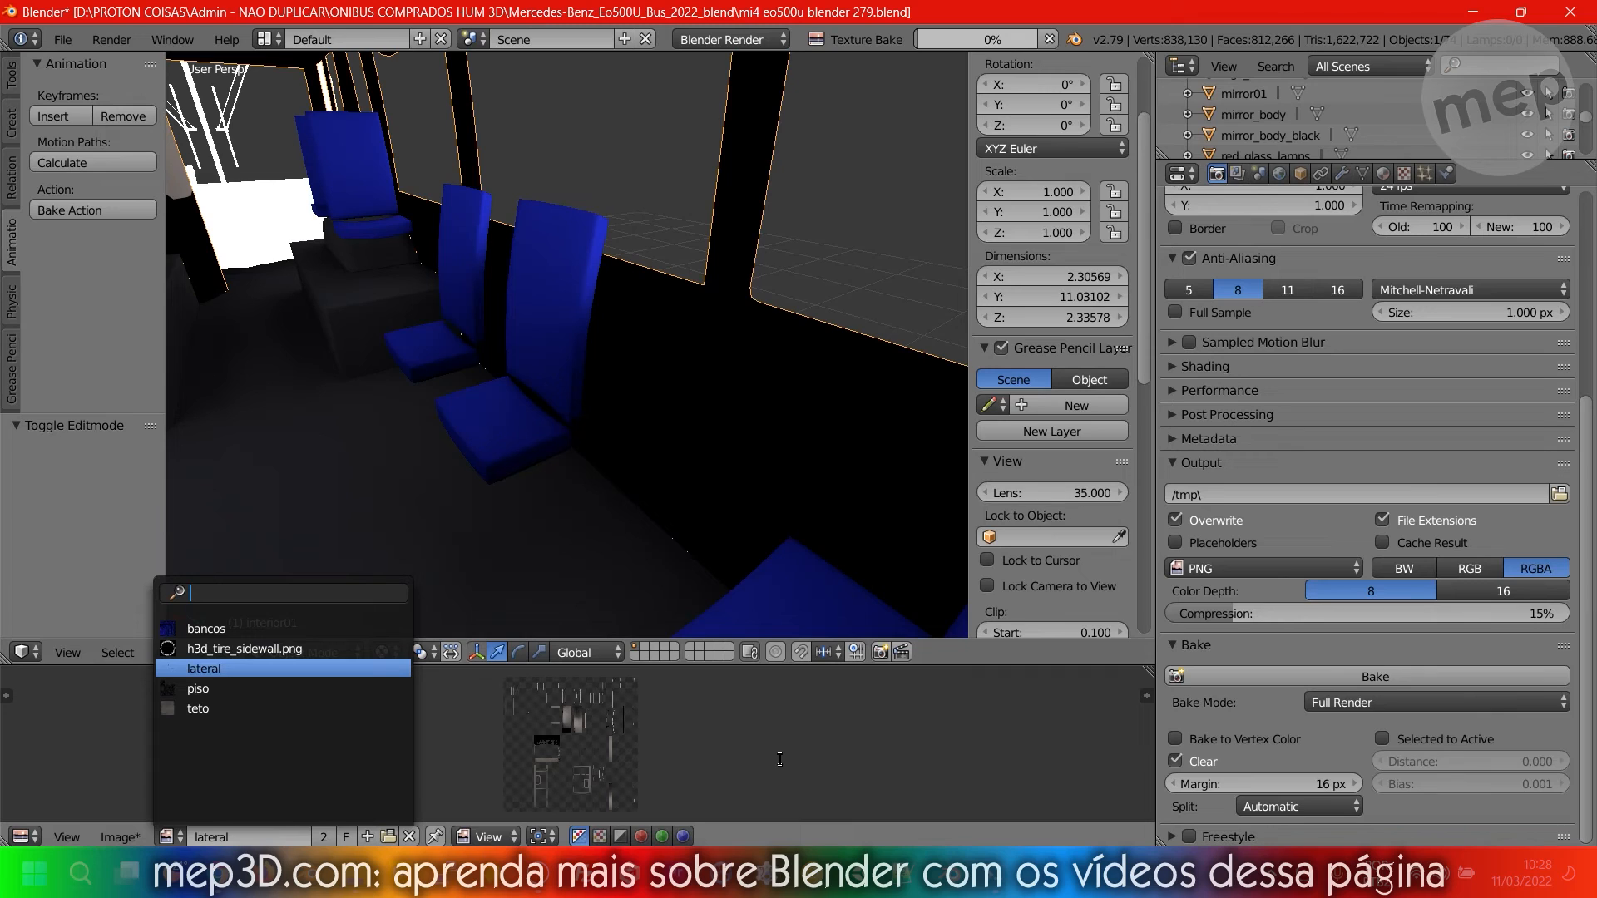
{"action": "left_click", "coordinate": [170, 840]}
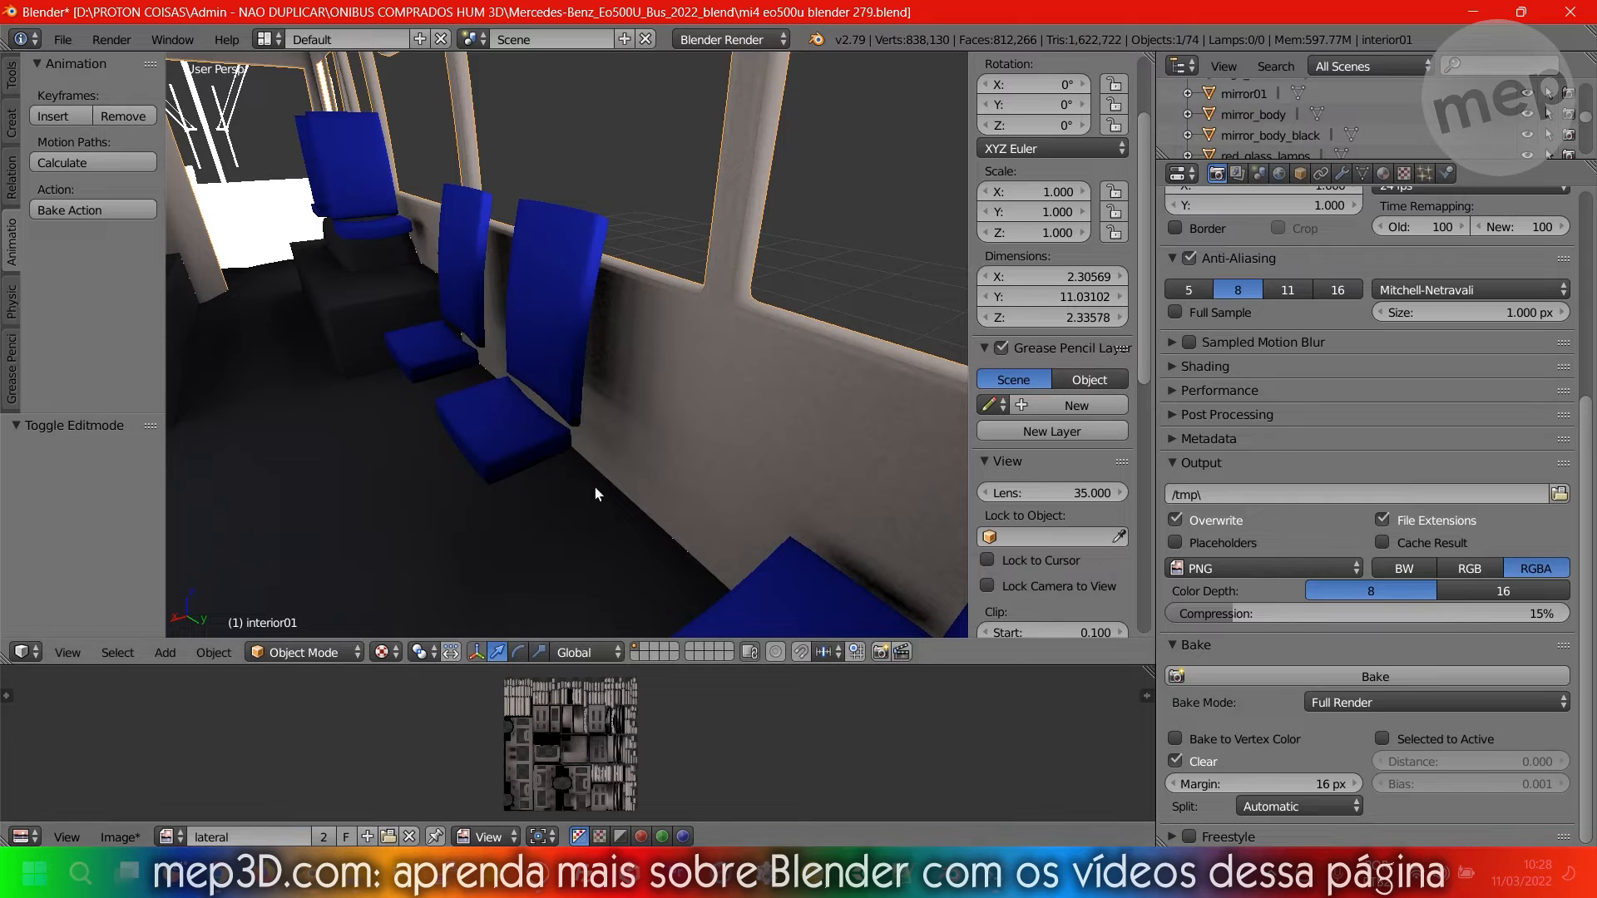
Deselect the side walls, save the Blender file over the existing one, and save the rebaked "lateral" image.
{"action": "scroll", "coordinate": [523, 460], "scroll_direction": "down", "scroll_amount": 2}
{"action": "key", "text": "a"}
{"action": "middle_click_drag", "start_coordinate": [580, 420], "coordinate": [463, 597]}
{"action": "key", "text": "ctrl+s"}
{"action": "left_click", "coordinate": [613, 449]}
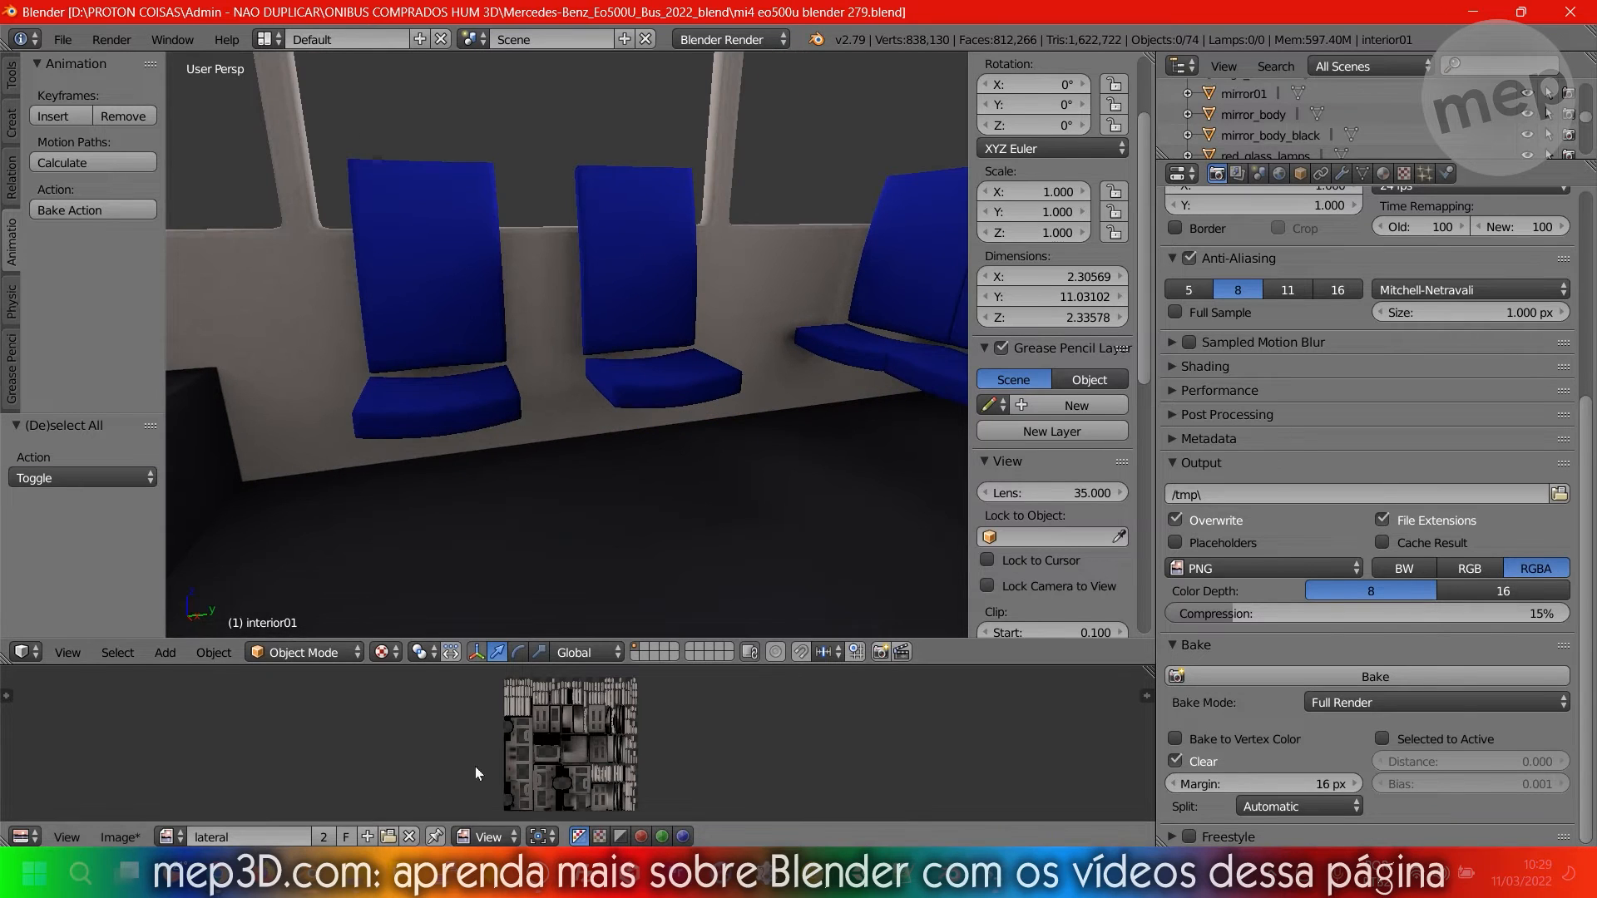
{"action": "left_click", "coordinate": [169, 836]}
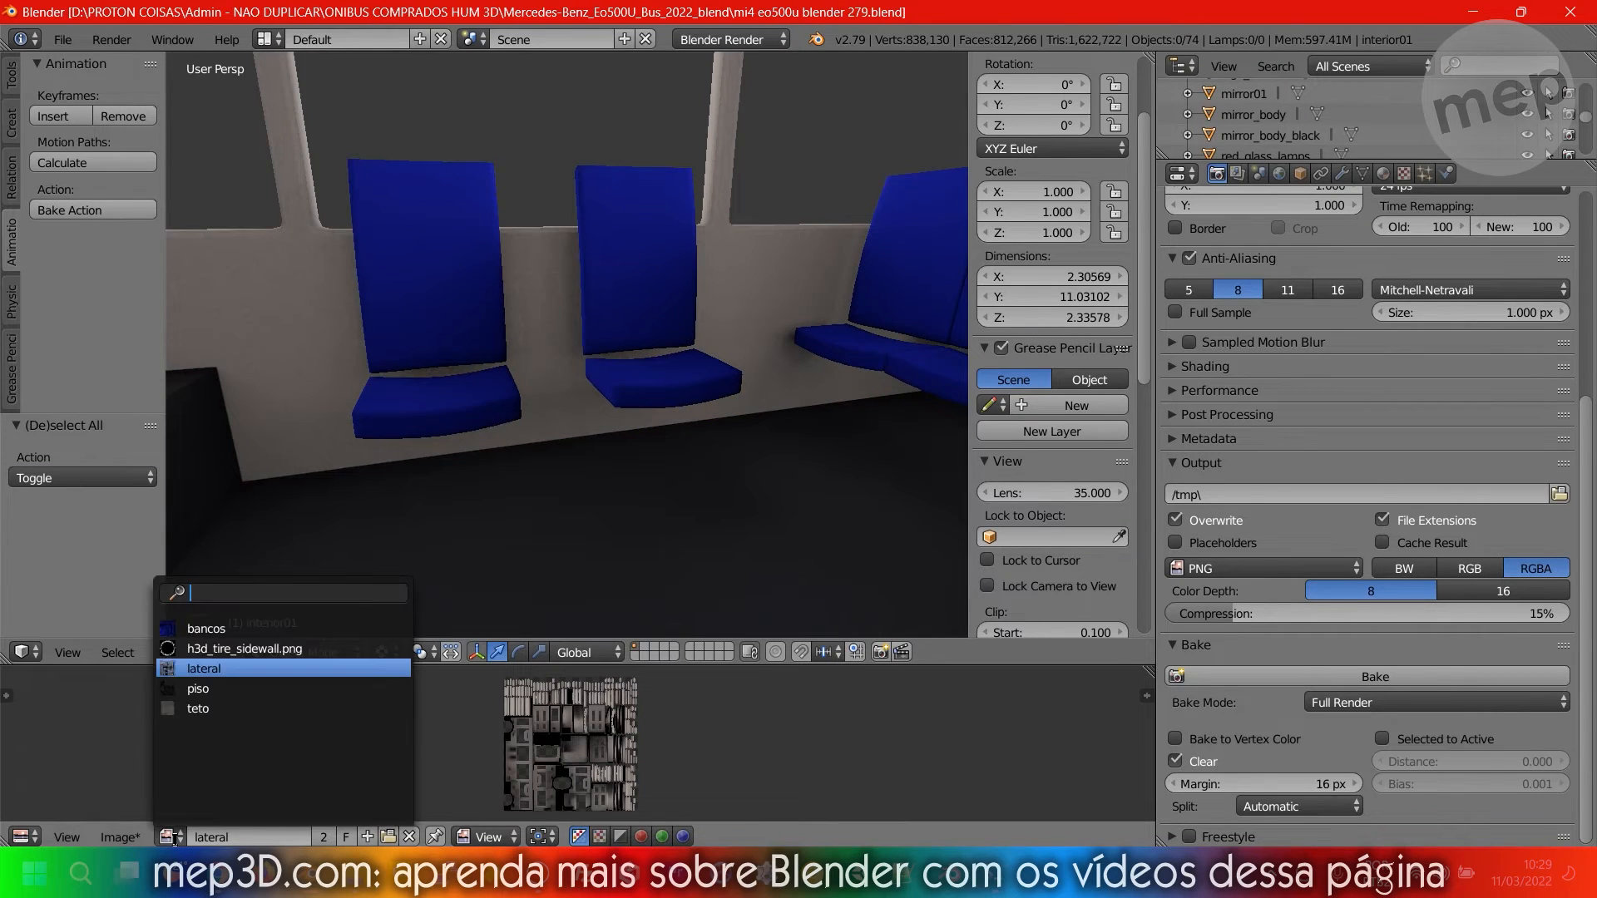
{"action": "left_click", "coordinate": [120, 837]}
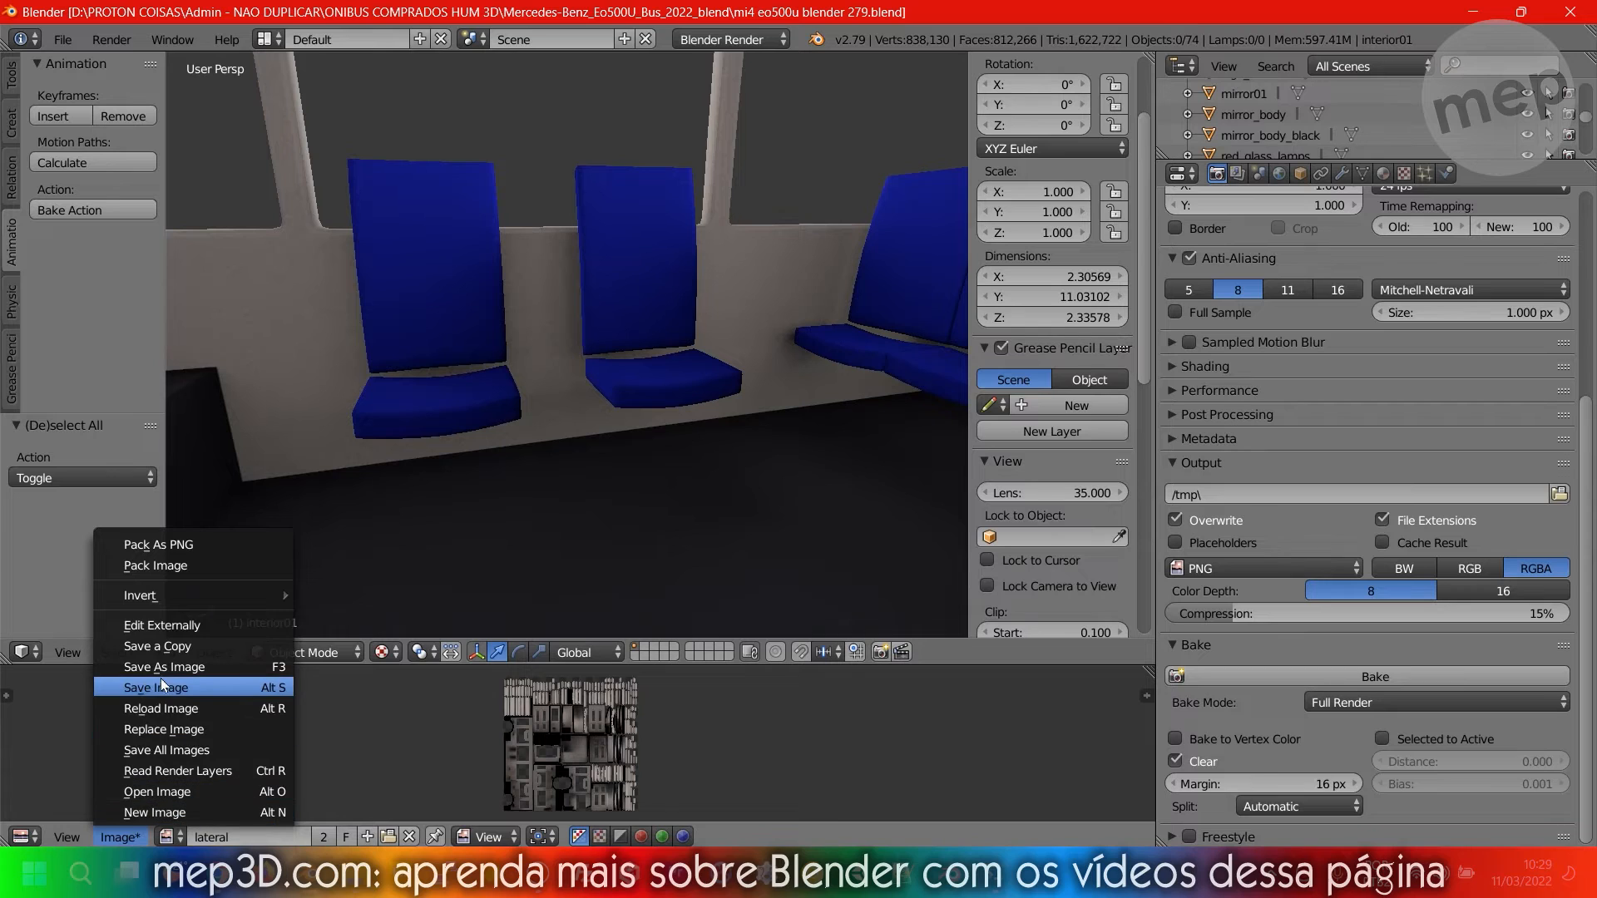
{"action": "left_click", "coordinate": [183, 686]}
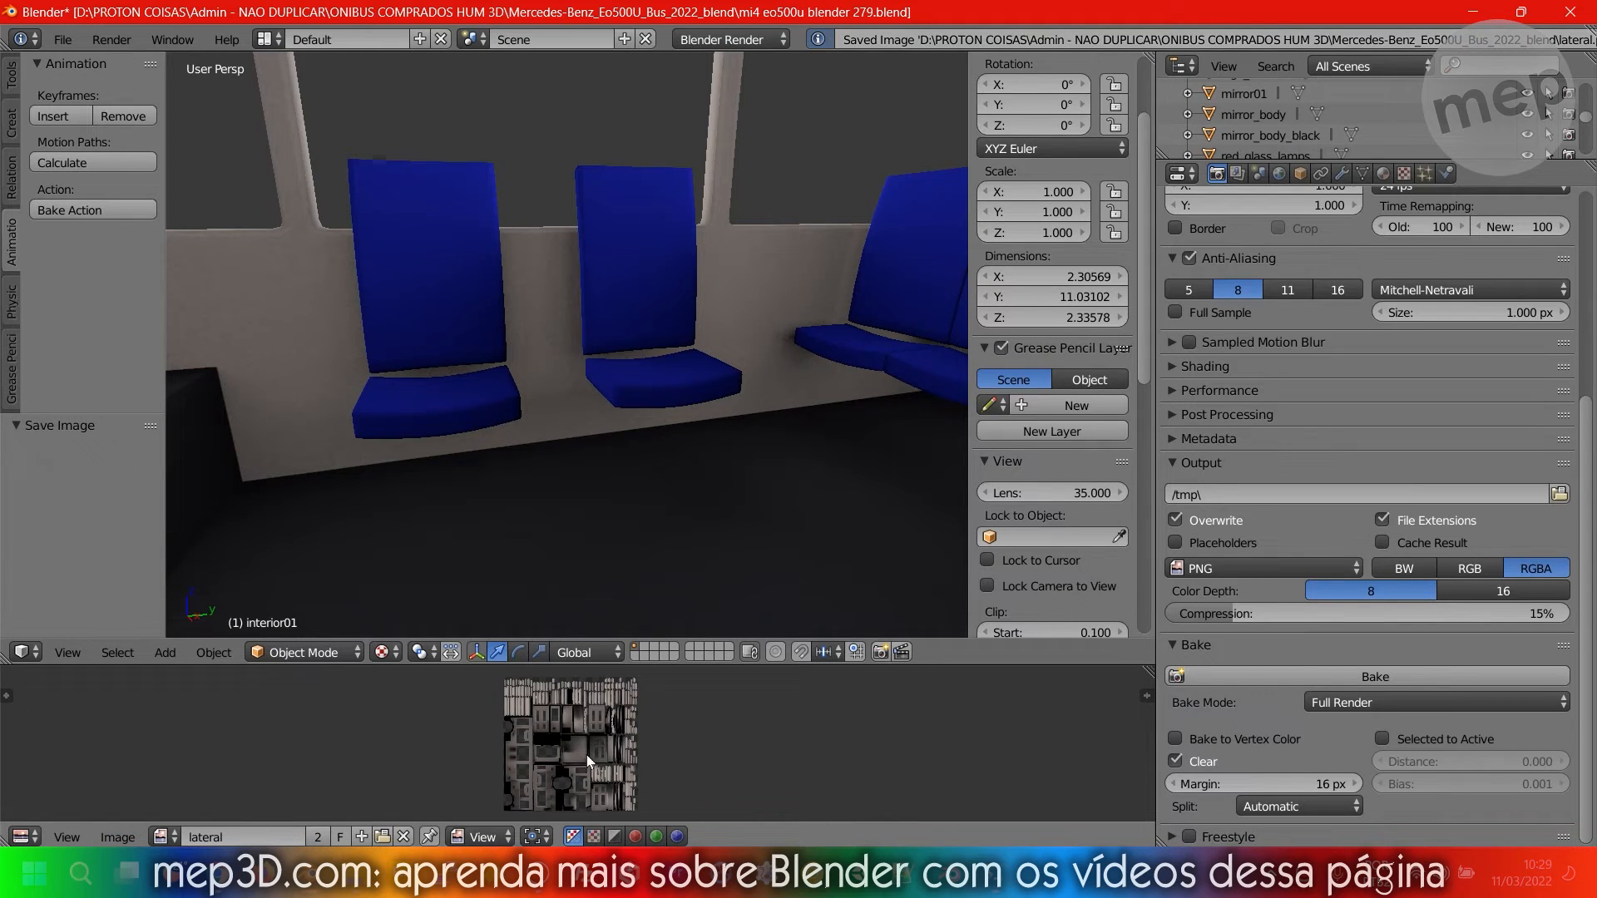
Add a new texture with the "lateral" image to the side walls' material, and save the Blender file over the existing one.
{"action": "left_click", "coordinate": [1383, 173]}
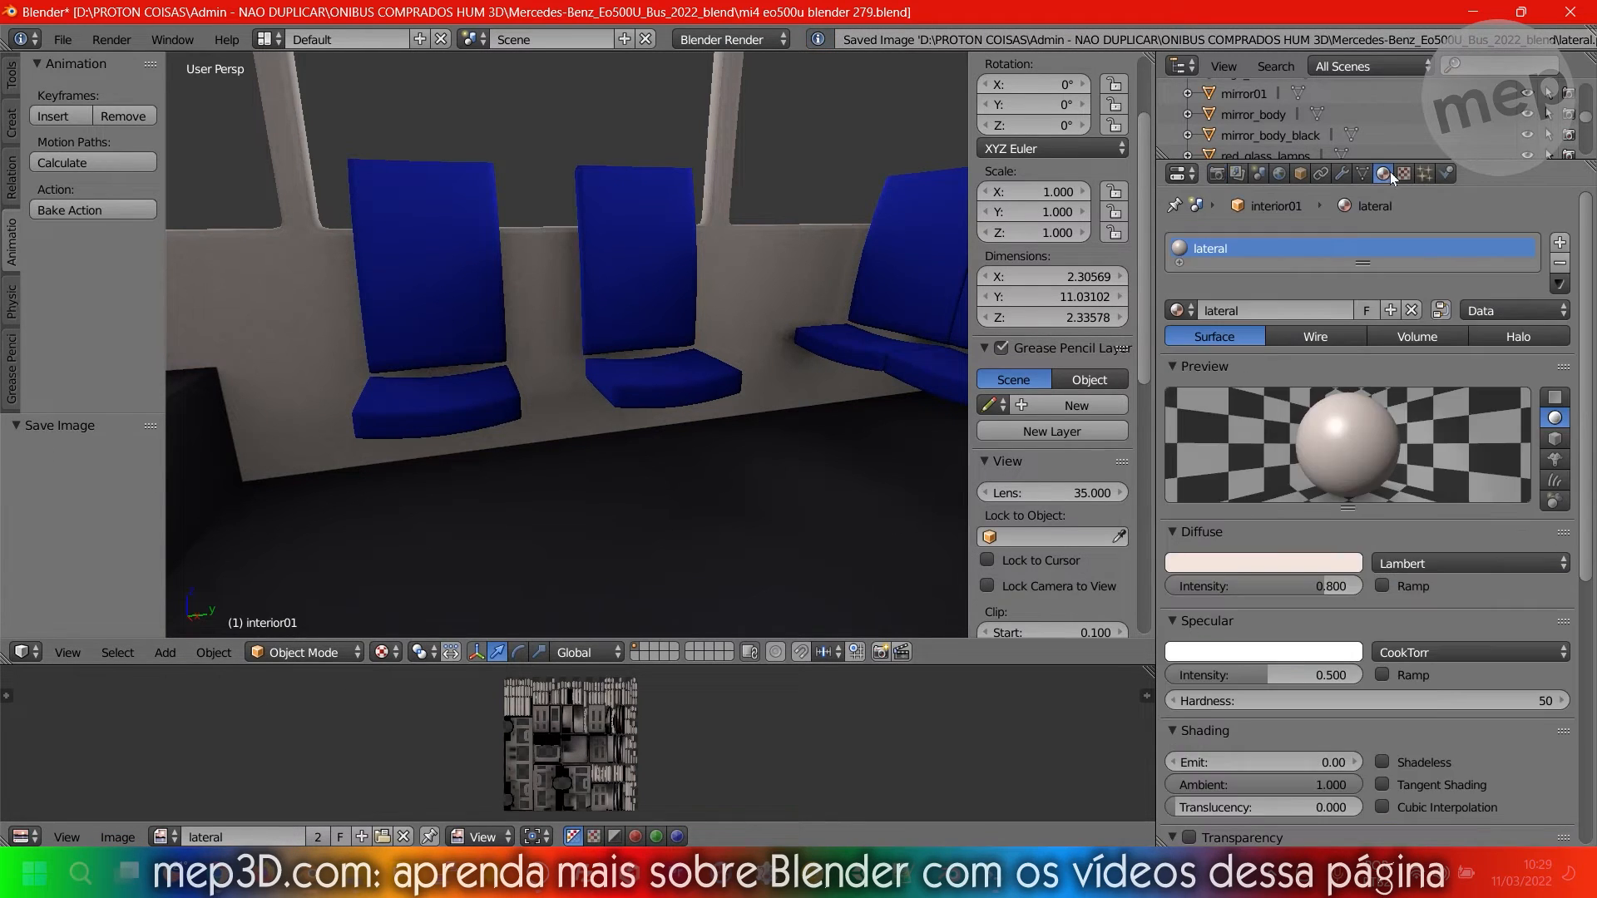
{"action": "left_click", "coordinate": [1404, 174]}
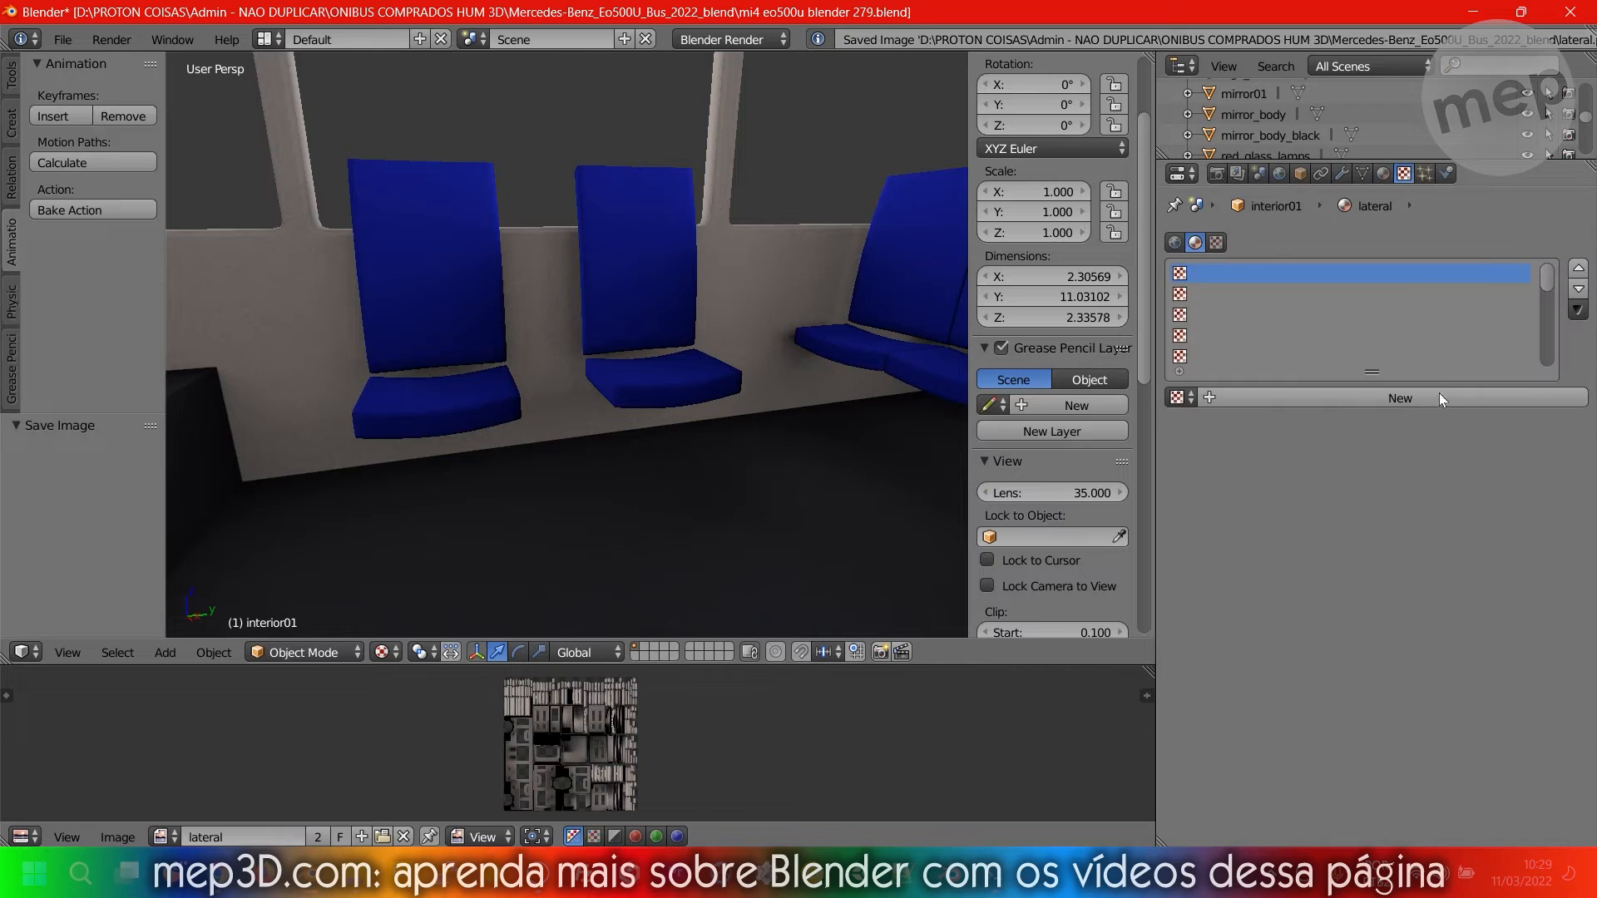
{"action": "left_click", "coordinate": [1198, 397]}
{"action": "left_click", "coordinate": [1177, 726]}
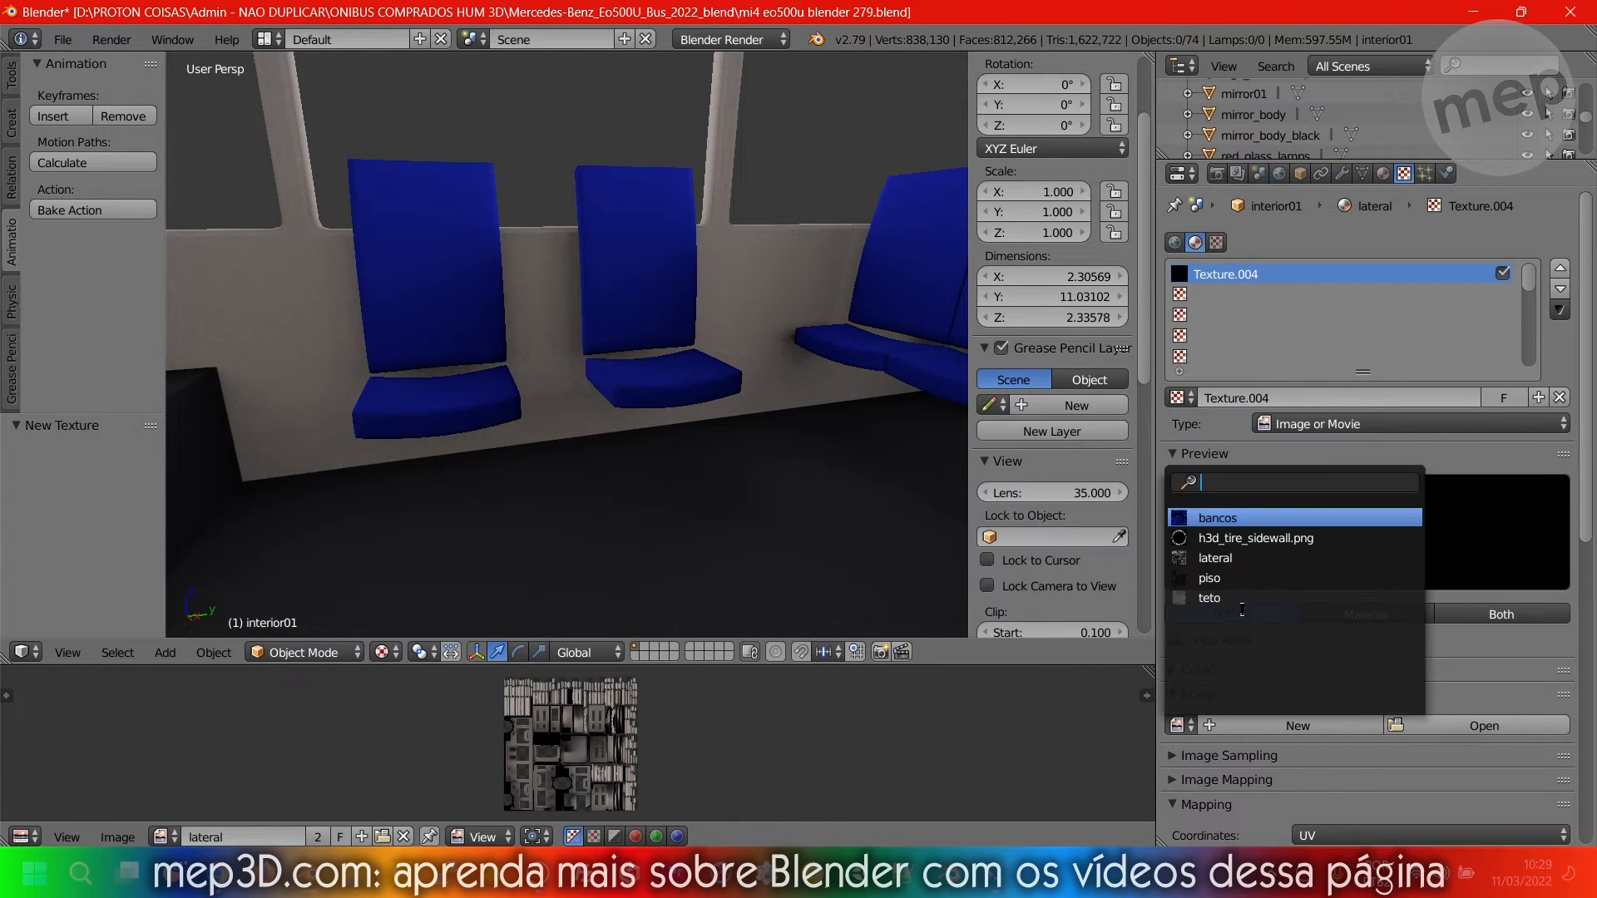
{"action": "left_click", "coordinate": [1251, 558]}
{"action": "left_click", "coordinate": [1384, 173]}
{"action": "key", "text": "ctrl+s"}
{"action": "left_click", "coordinate": [1333, 443]}
Open the seats object in Edit Mode and examine the seat faces and their UV layout on the "bancos" image.
{"action": "scroll", "coordinate": [877, 481], "scroll_direction": "down", "scroll_amount": 2}
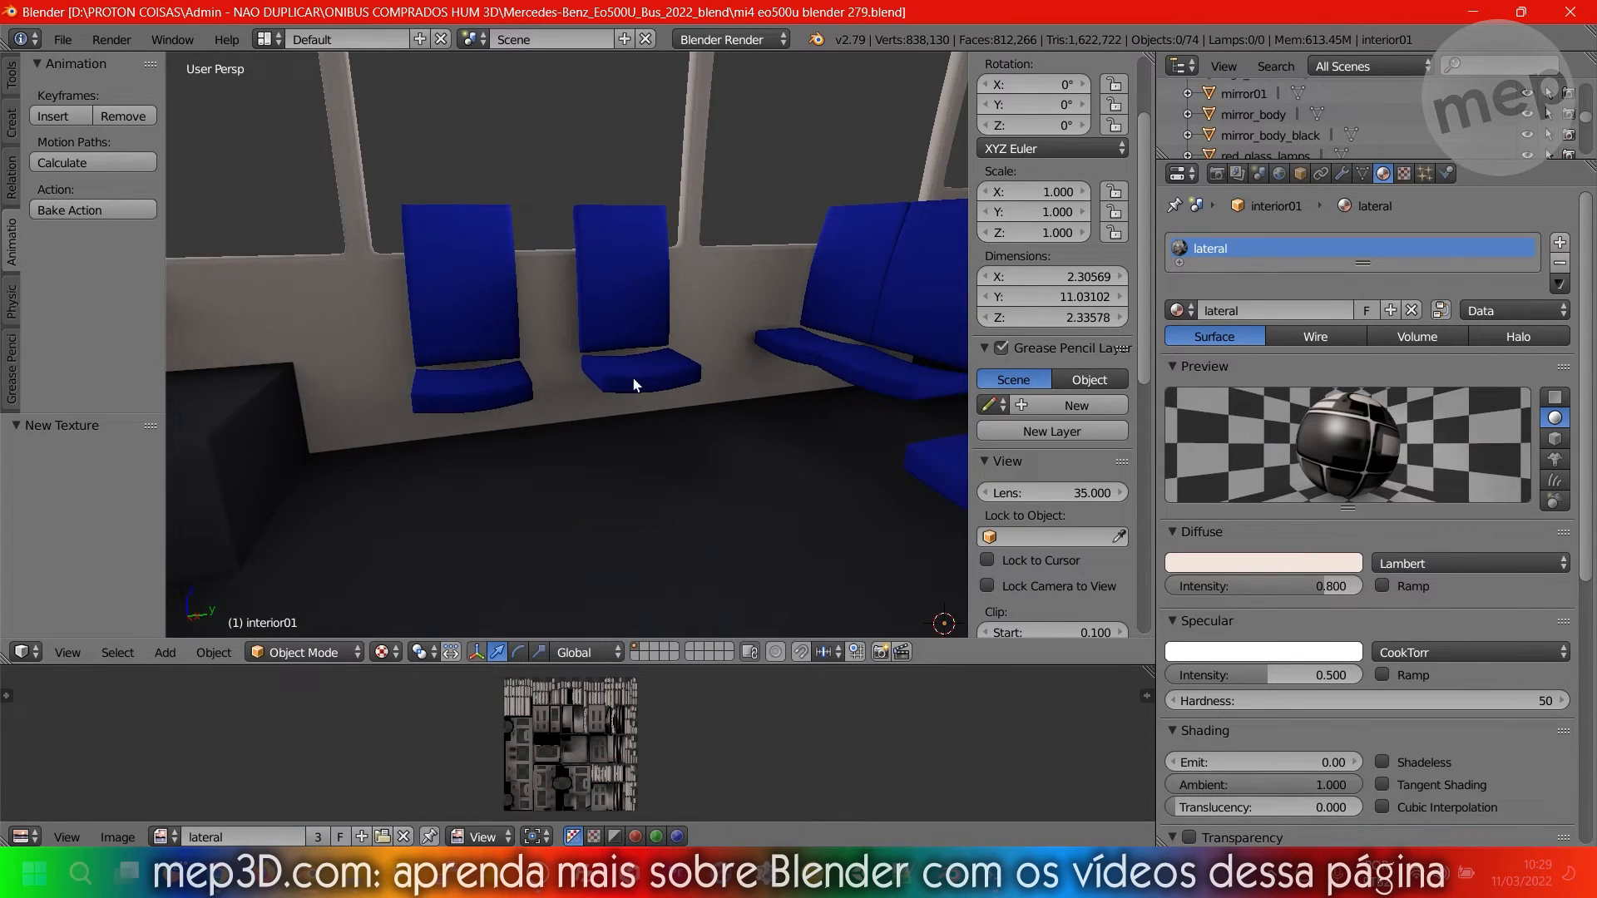
{"action": "scroll", "coordinate": [632, 377], "scroll_direction": "down", "scroll_amount": 3}
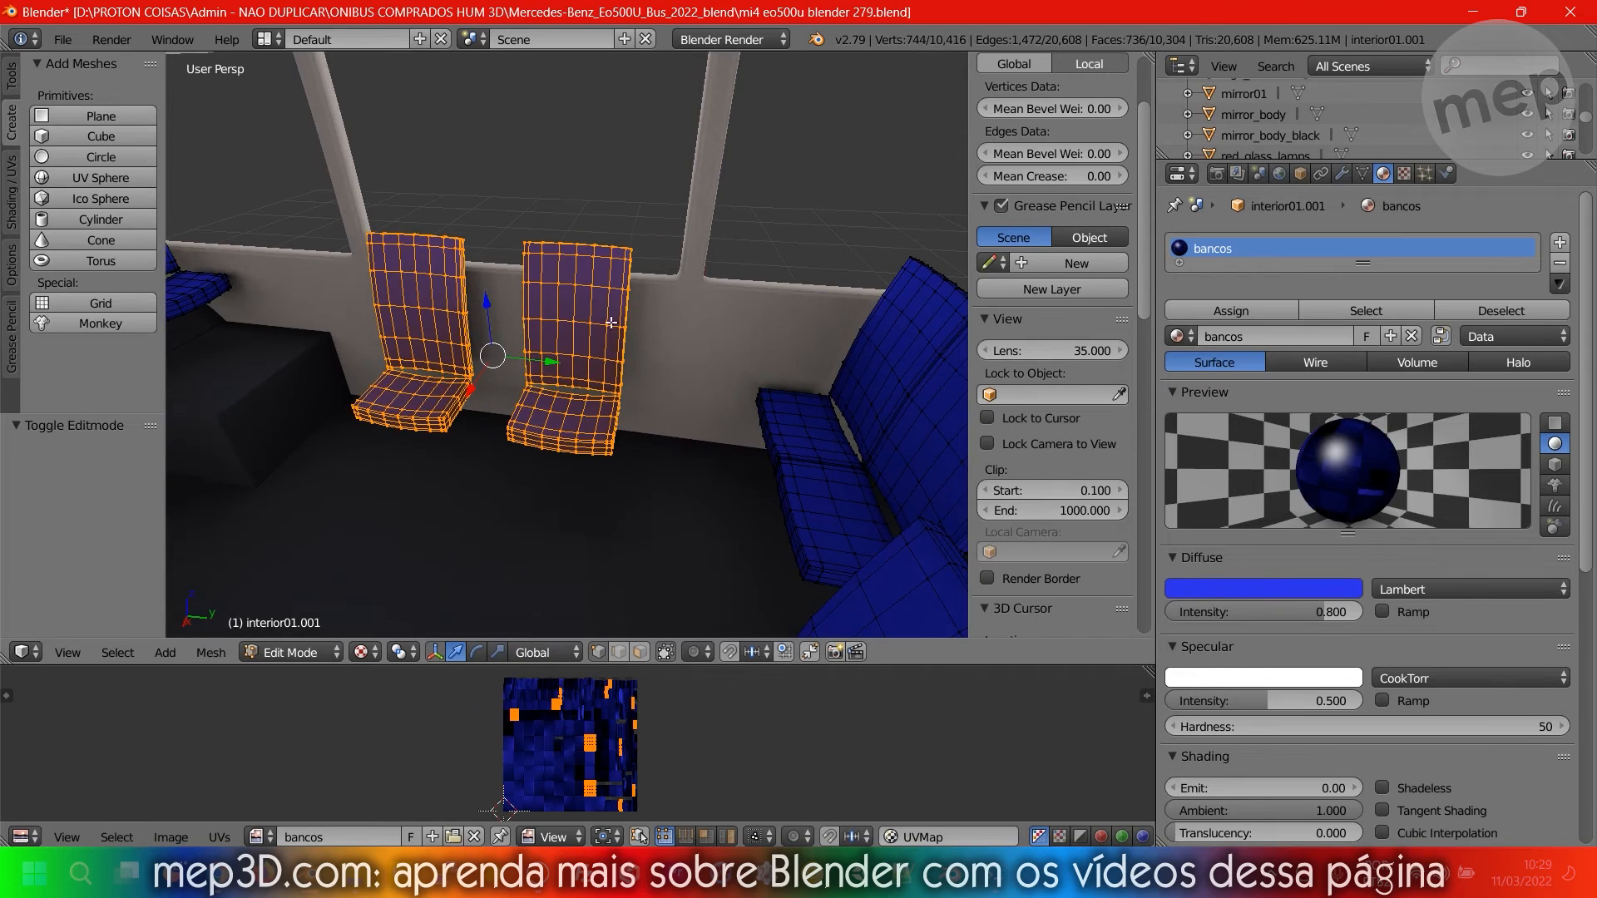
{"action": "middle_click_drag", "start_coordinate": [674, 401], "coordinate": [645, 374]}
{"action": "scroll", "coordinate": [640, 382], "scroll_direction": "up", "scroll_amount": 2}
{"action": "key", "text": "a"}
{"action": "key", "text": "a"}
{"action": "key", "text": "a"}
{"action": "key", "text": "a"}
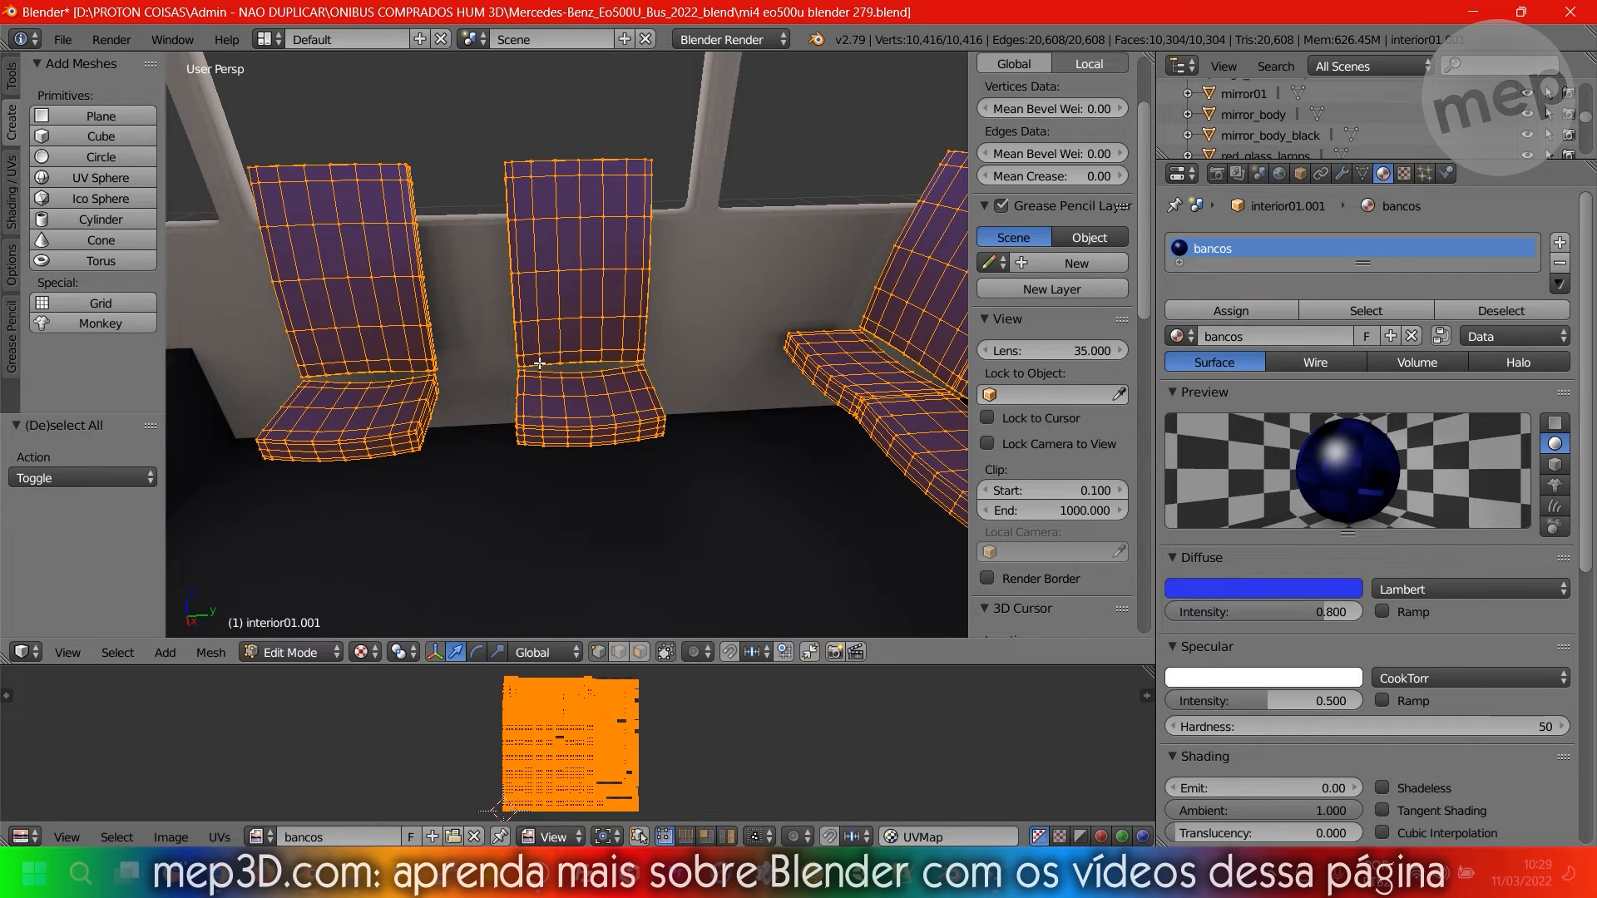
{"action": "scroll", "coordinate": [540, 363], "scroll_direction": "down", "scroll_amount": 1}
{"action": "scroll", "coordinate": [544, 346], "scroll_direction": "up", "scroll_amount": 2}
{"action": "key", "text": "a"}
{"action": "middle_click_drag", "start_coordinate": [518, 290], "coordinate": [584, 195]}
{"action": "middle_click_drag", "start_coordinate": [563, 275], "coordinate": [640, 343]}
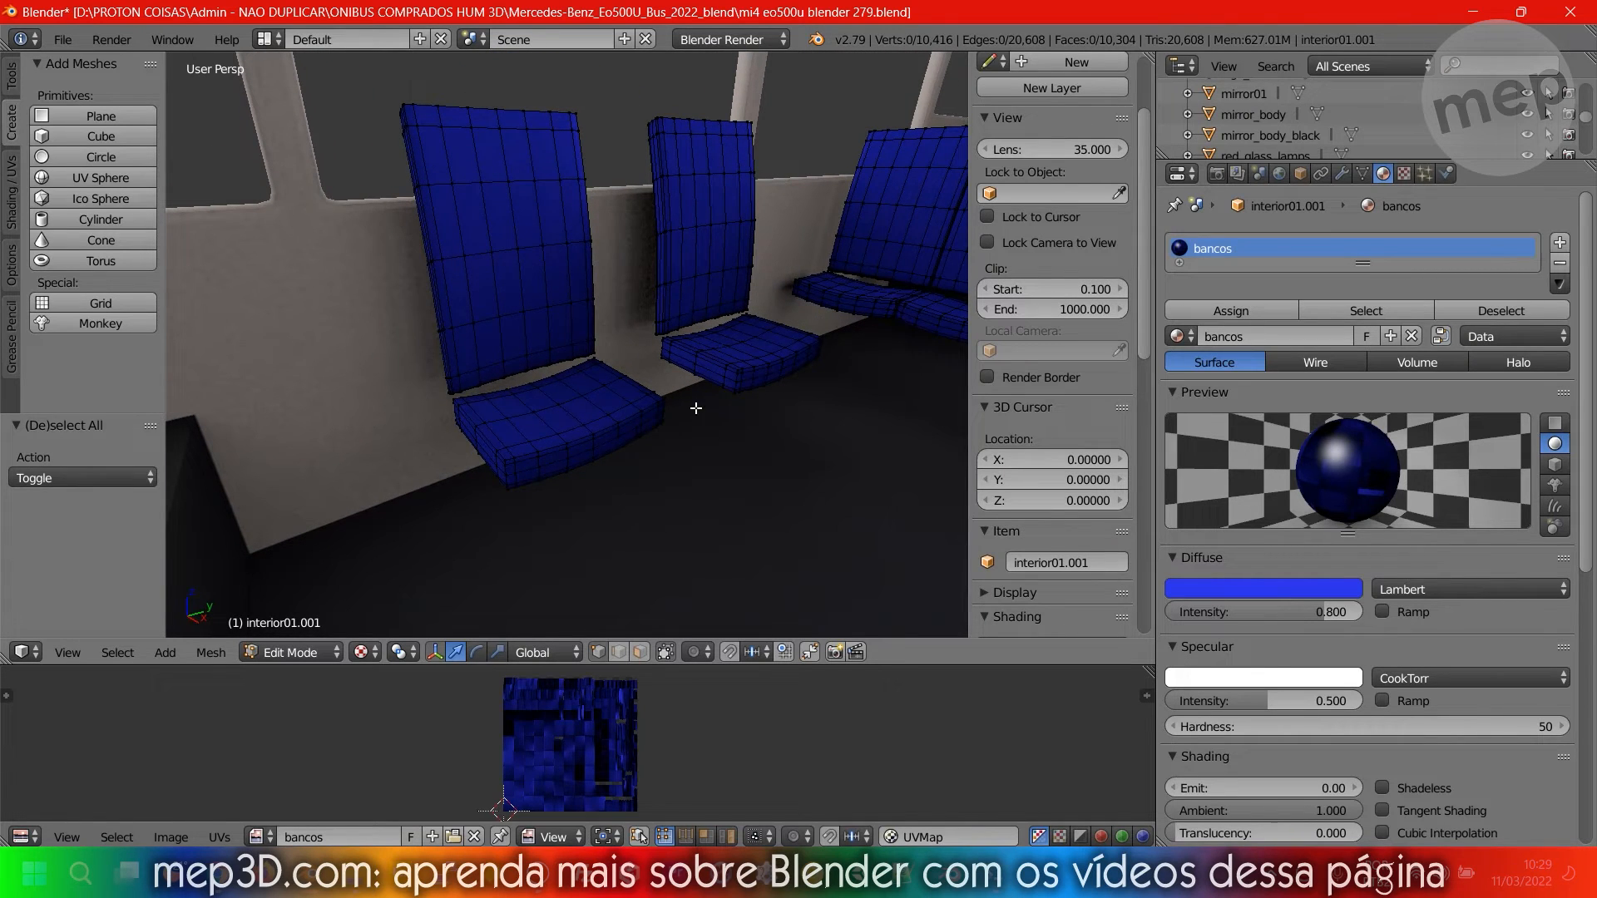
Select all seat faces and unwrap them with Smart UV Project, using angle limit 66 and island margin 0.10.
{"action": "key", "text": "a"}
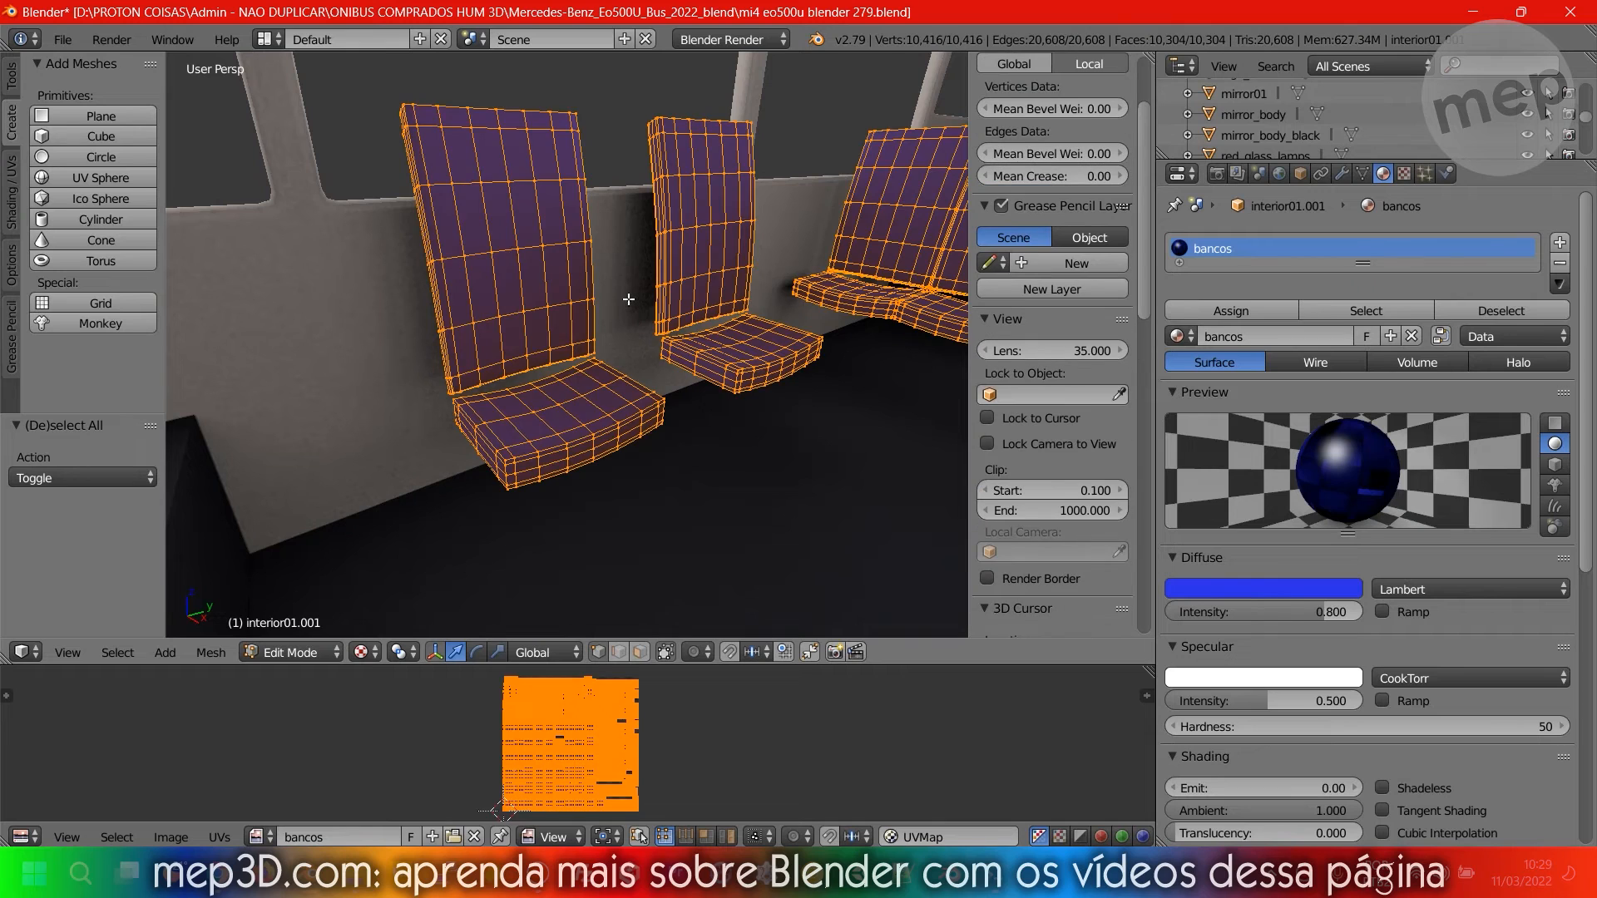
{"action": "key", "text": "u"}
{"action": "left_click", "coordinate": [601, 301]}
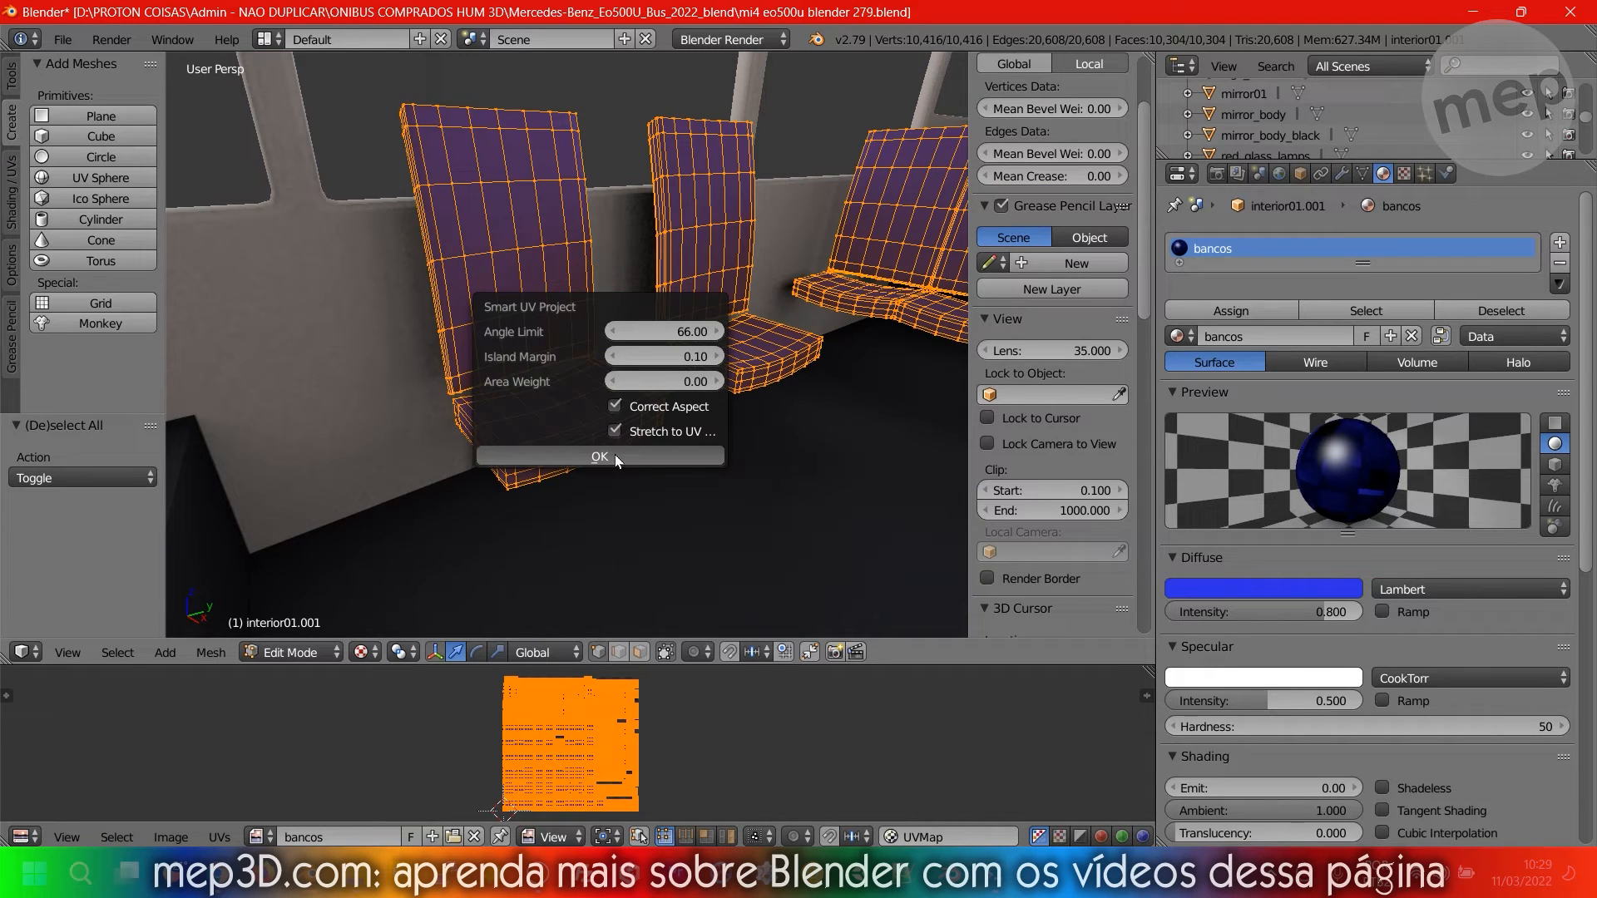
{"action": "left_click", "coordinate": [616, 454]}
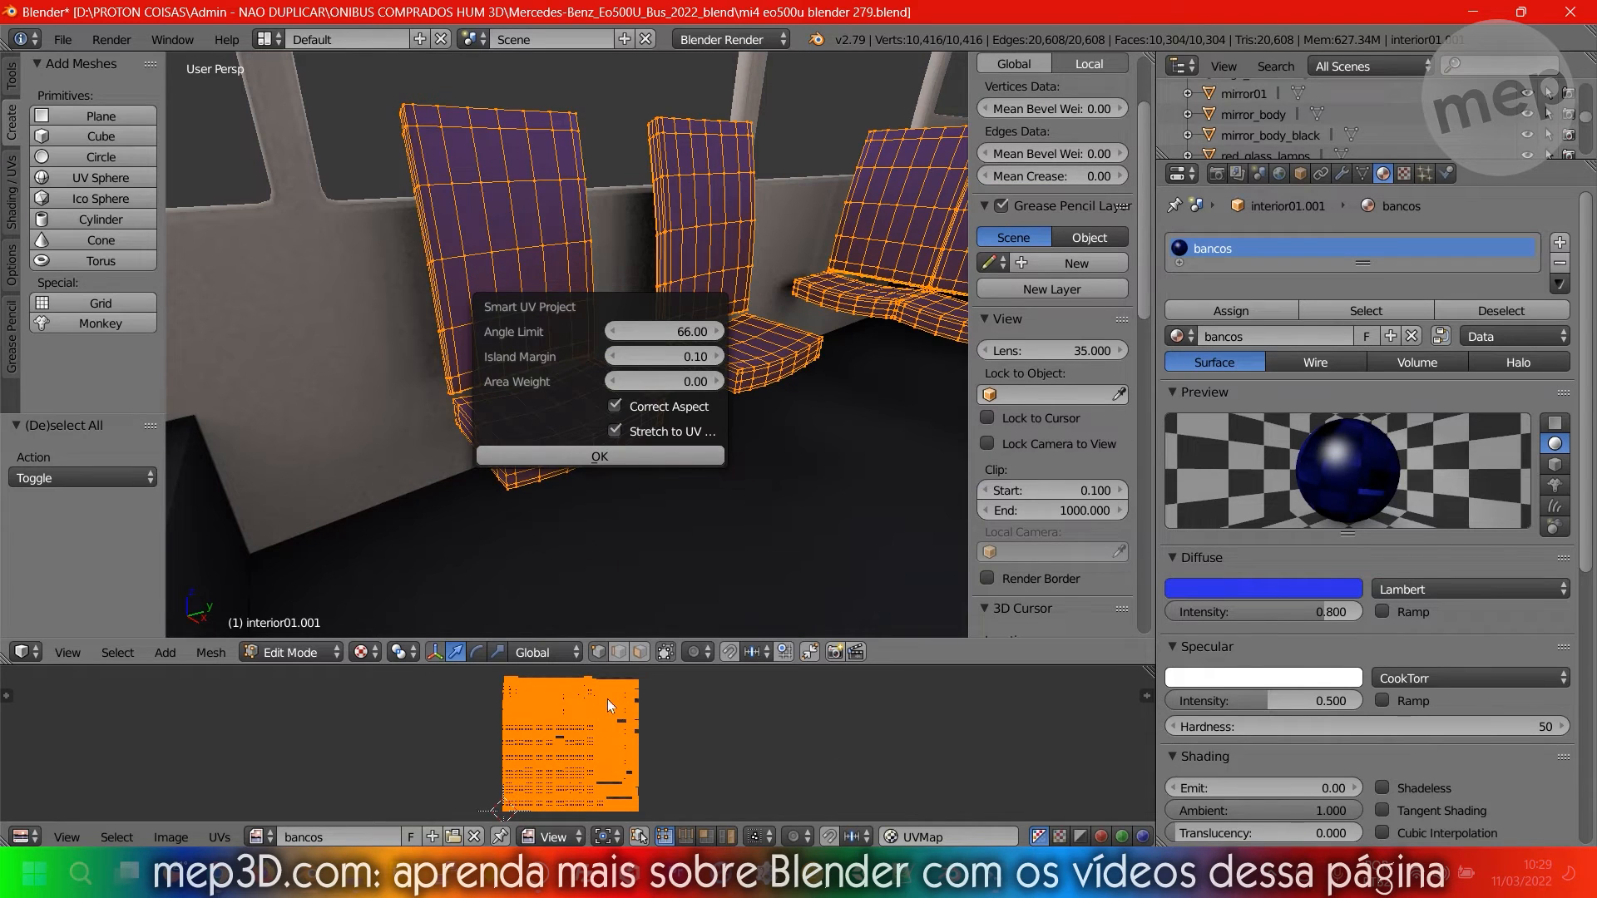
{"action": "left_click", "coordinate": [576, 456]}
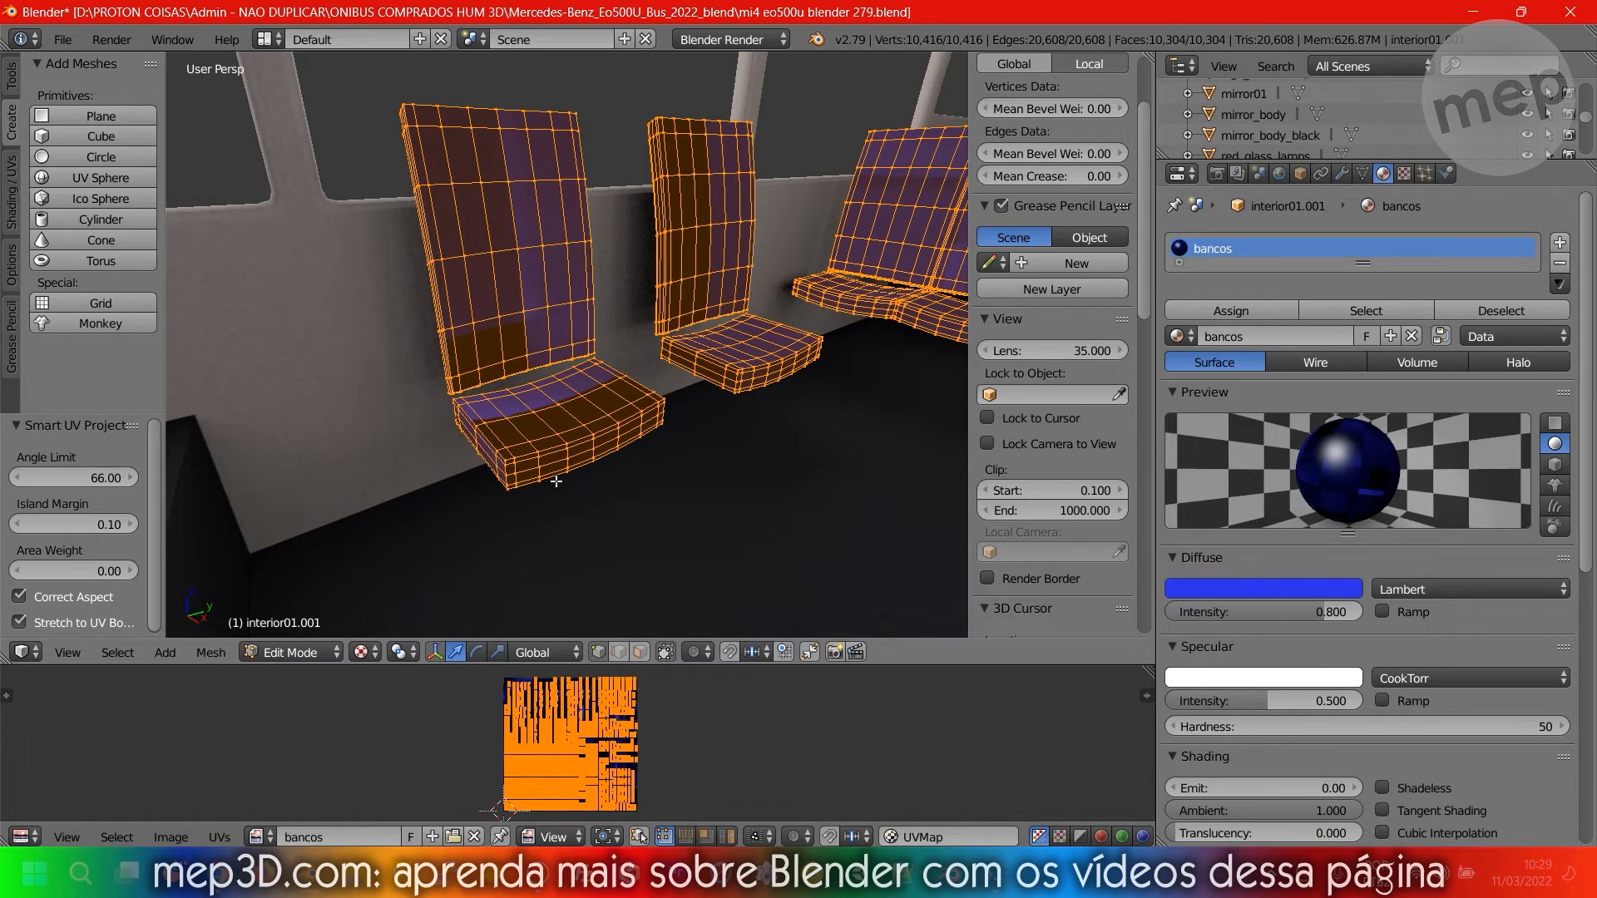
{"action": "scroll", "coordinate": [549, 758], "scroll_direction": "up", "scroll_amount": 5}
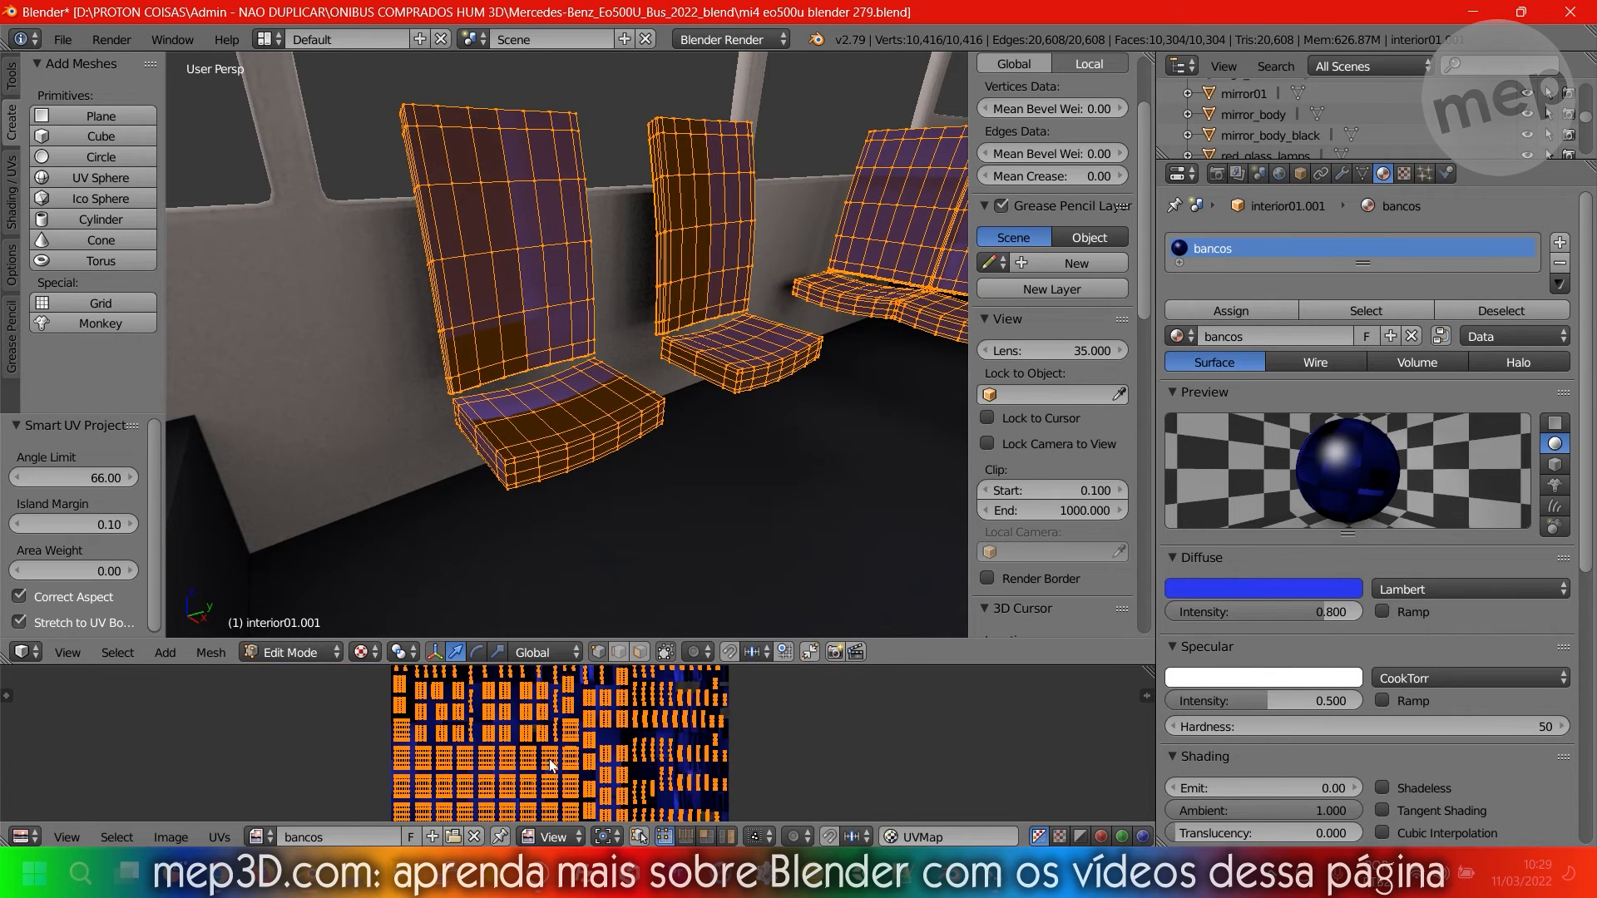
{"action": "scroll", "coordinate": [551, 763], "scroll_direction": "down", "scroll_amount": 6}
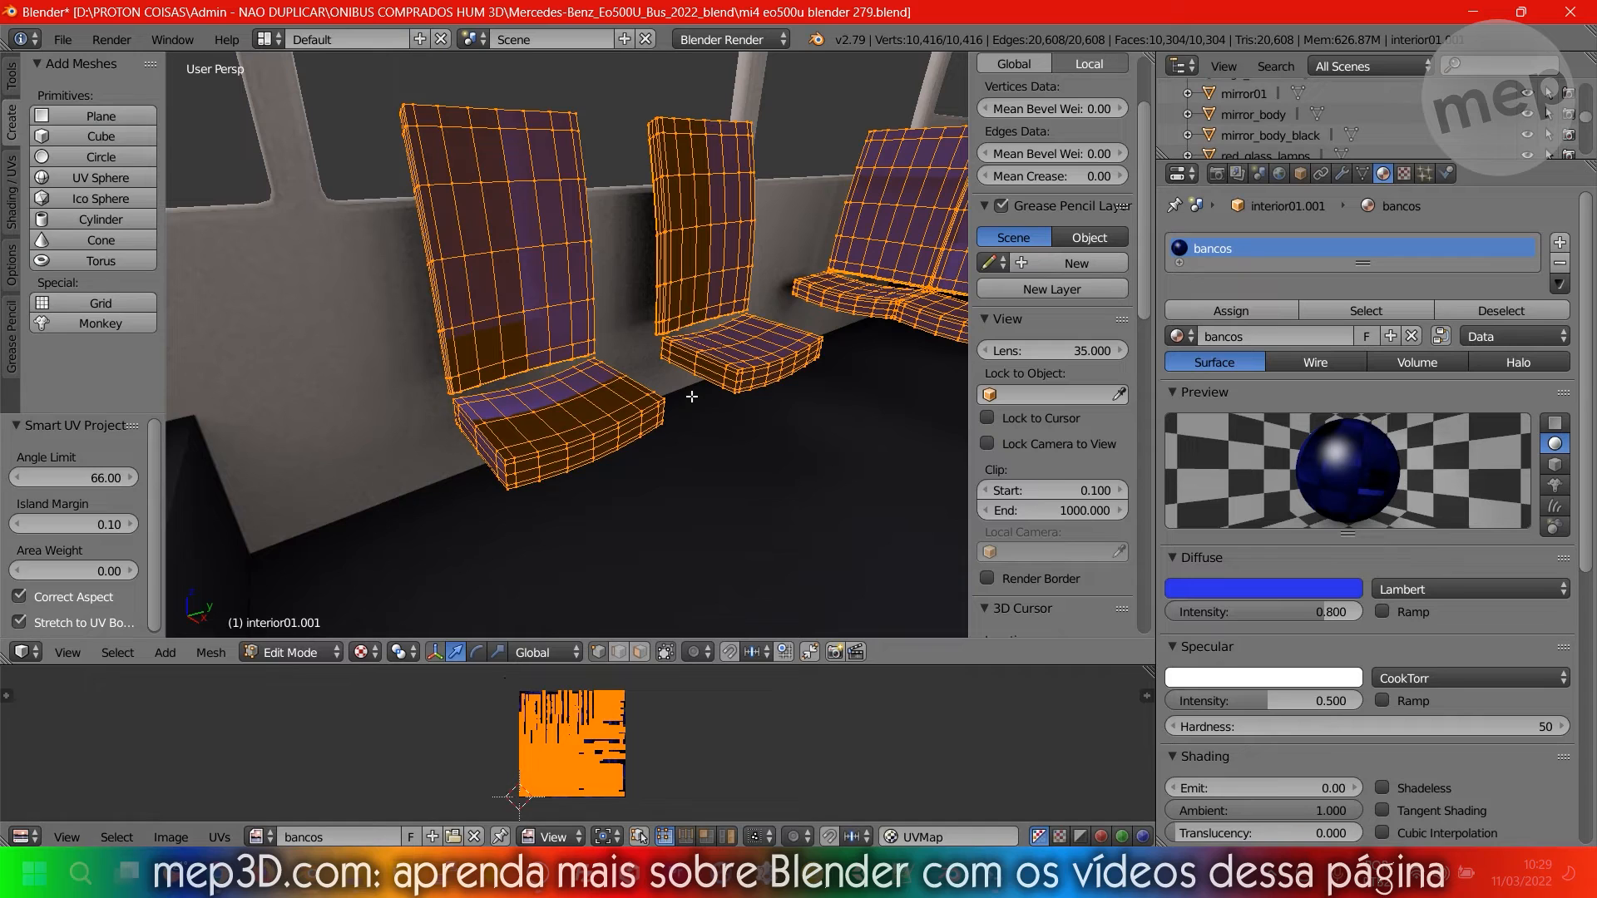
Check the seats' material texture, bake the seats onto the "bancos" image in Full Render mode and return to Object Mode.
{"action": "left_click", "coordinate": [1405, 174]}
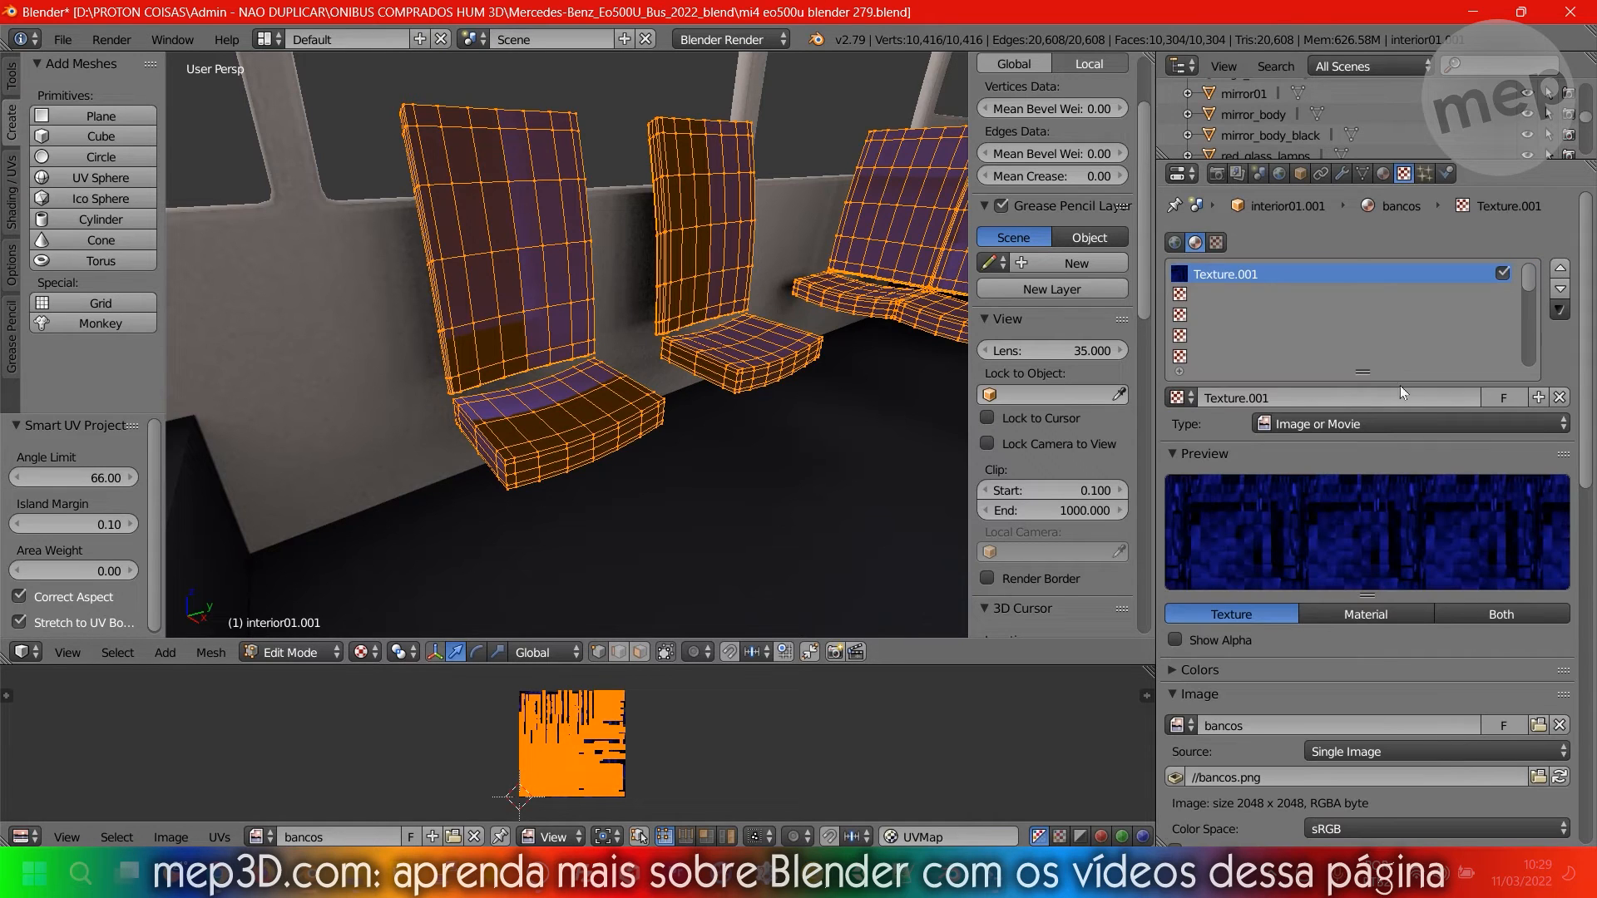
{"action": "left_click", "coordinate": [1383, 174]}
{"action": "left_click", "coordinate": [1217, 173]}
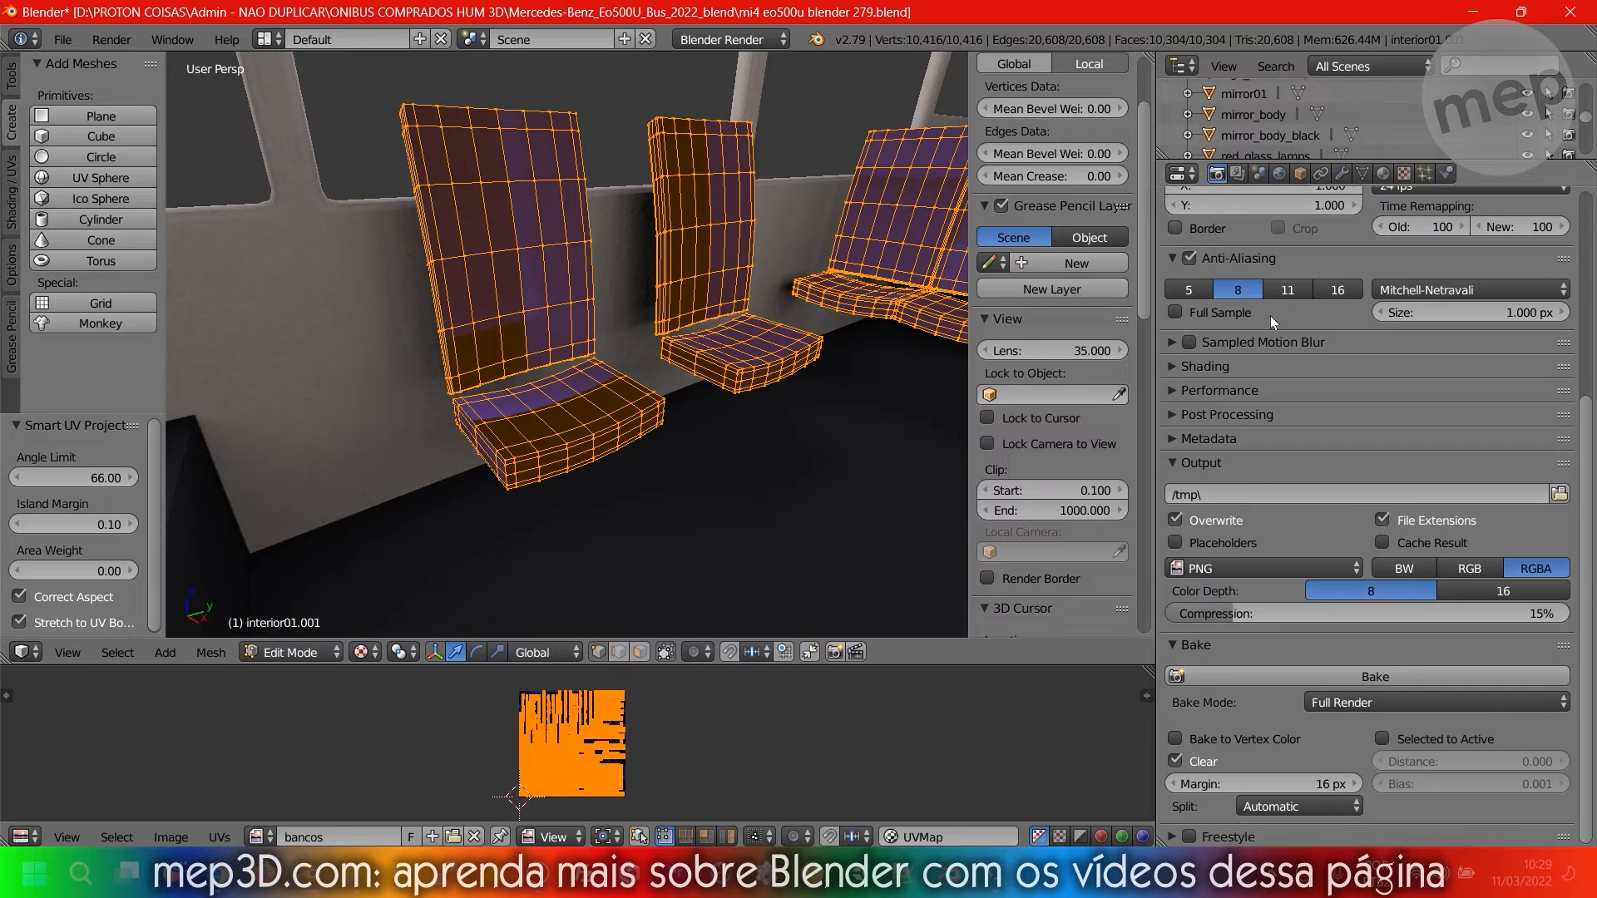
{"action": "left_click", "coordinate": [1256, 682]}
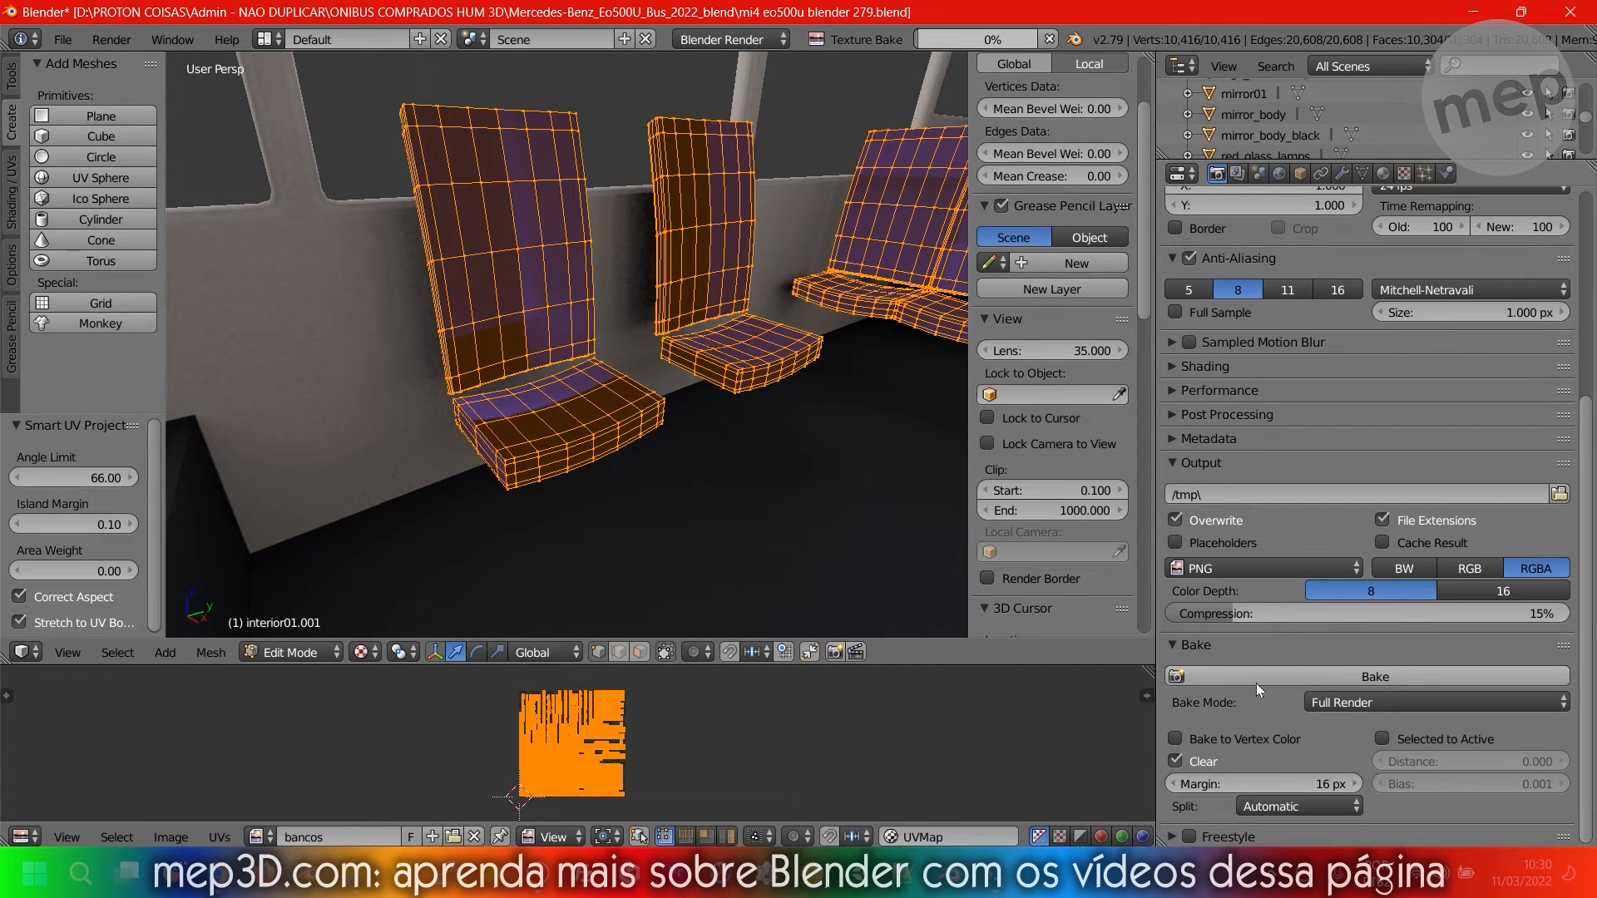
{"action": "key", "text": "Tab"}
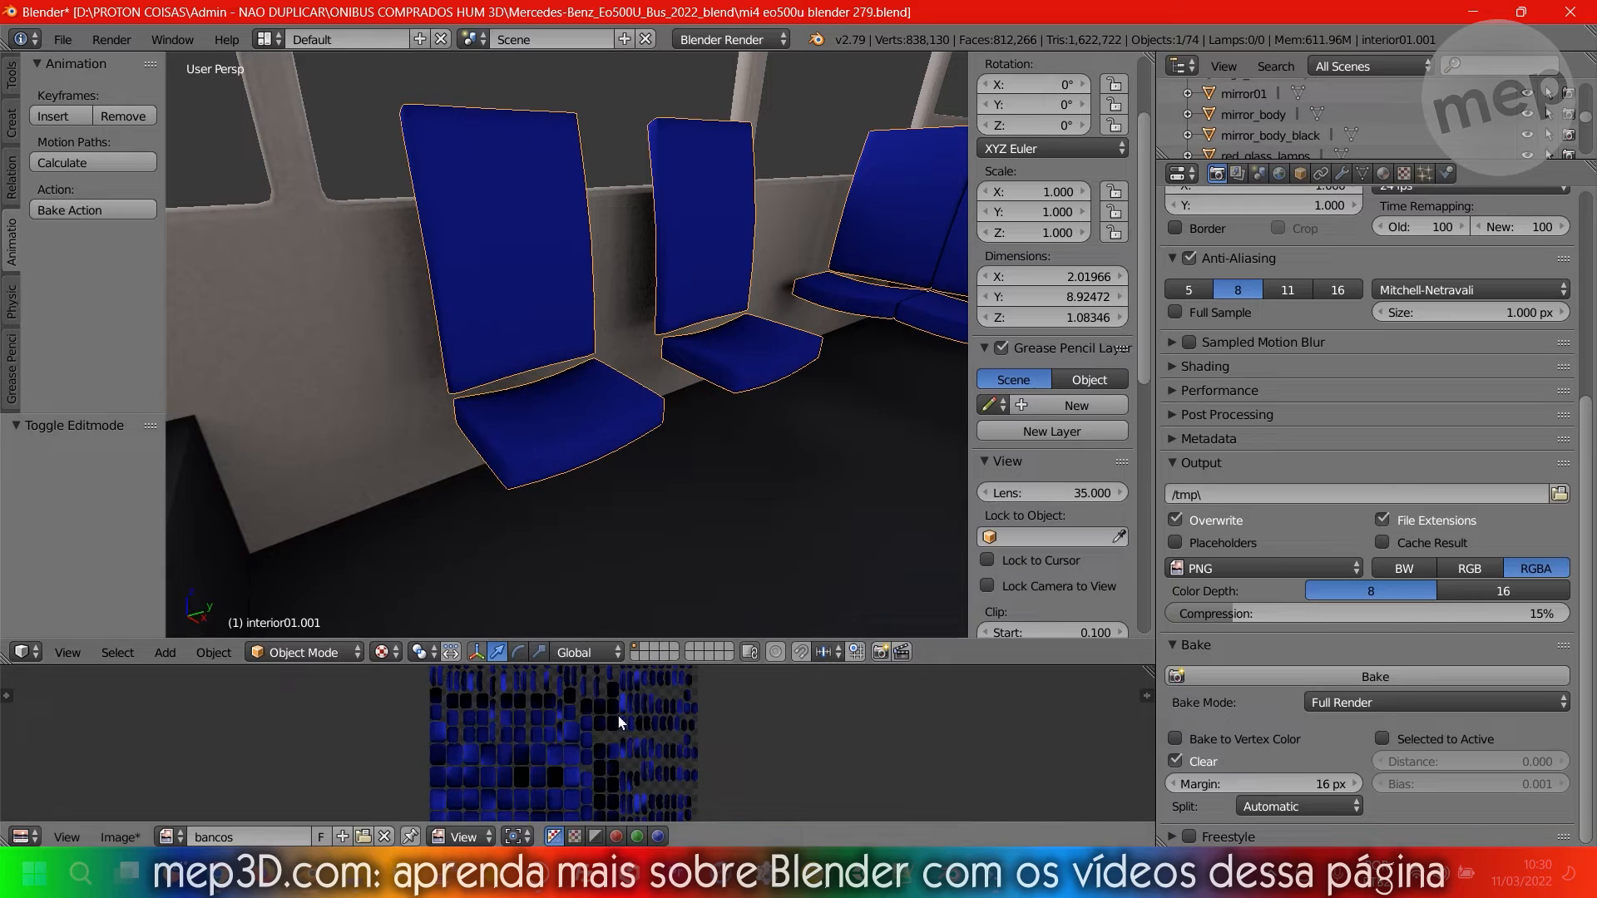
Save the Blender file and the rebaked "bancos" image.
{"action": "key", "text": "ctrl+s"}
{"action": "left_click", "coordinate": [141, 835]}
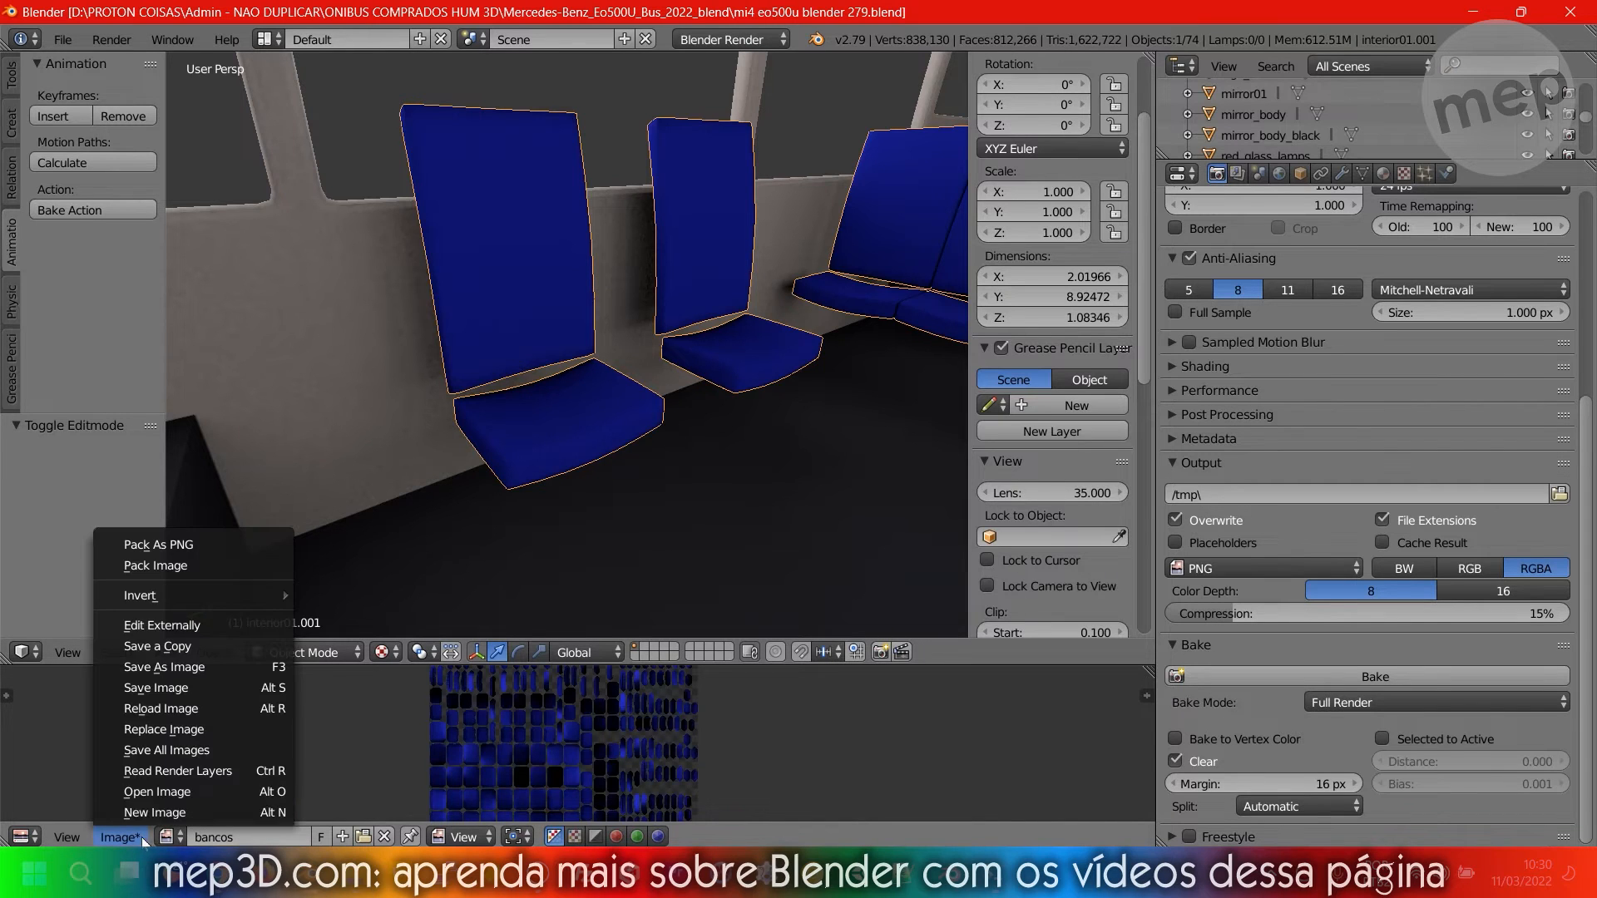
{"action": "left_click", "coordinate": [148, 686]}
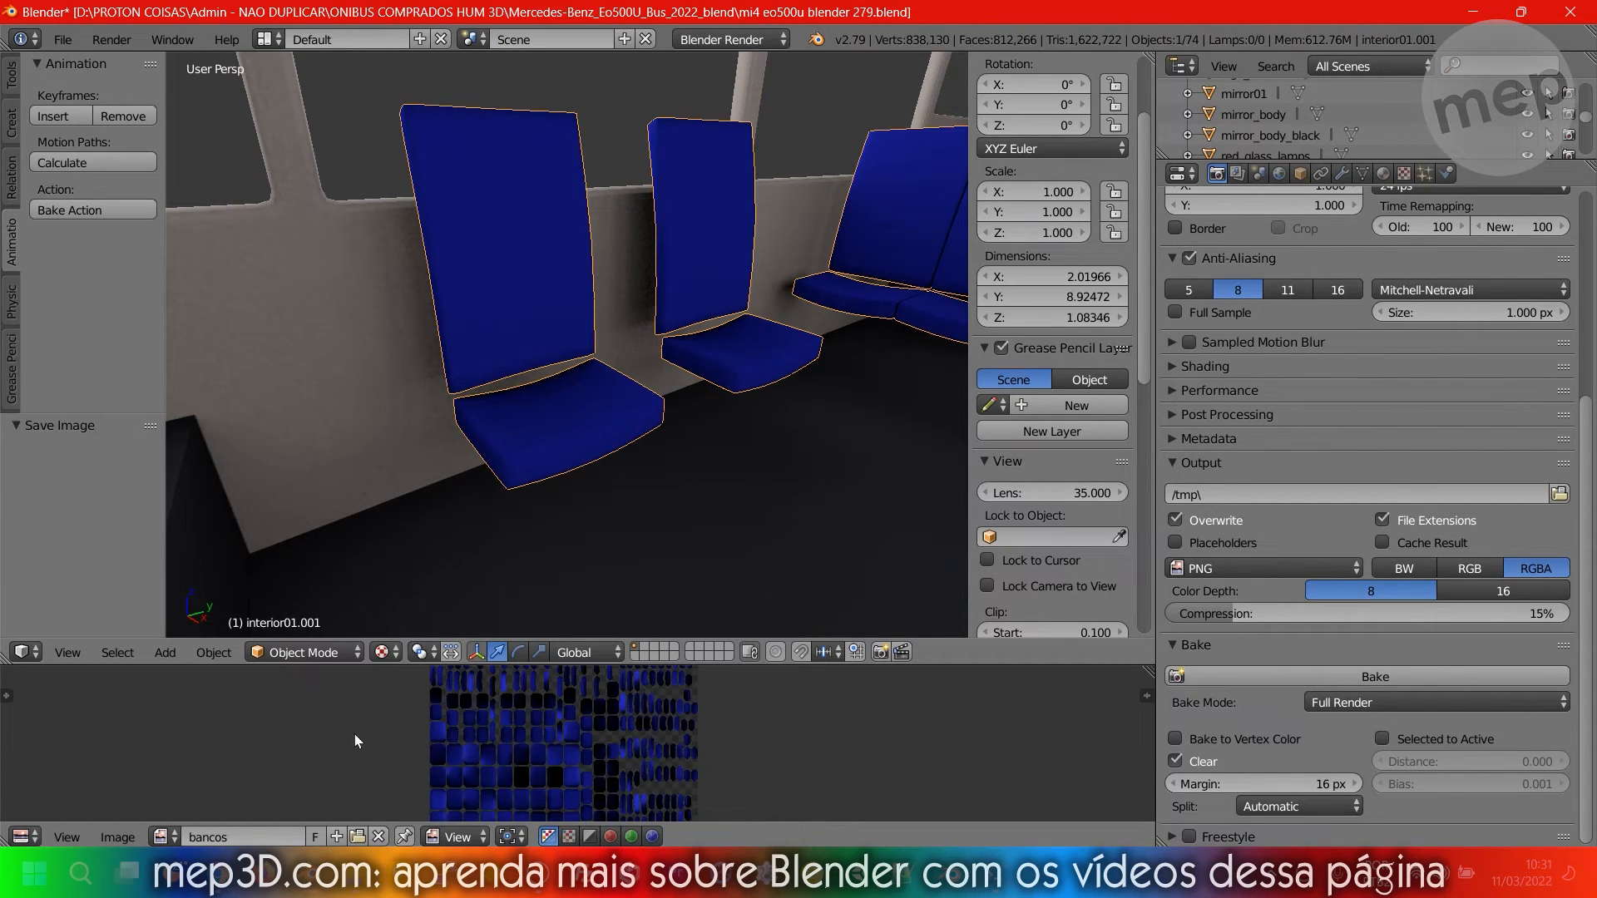
{"action": "left_click", "coordinate": [70, 38]}
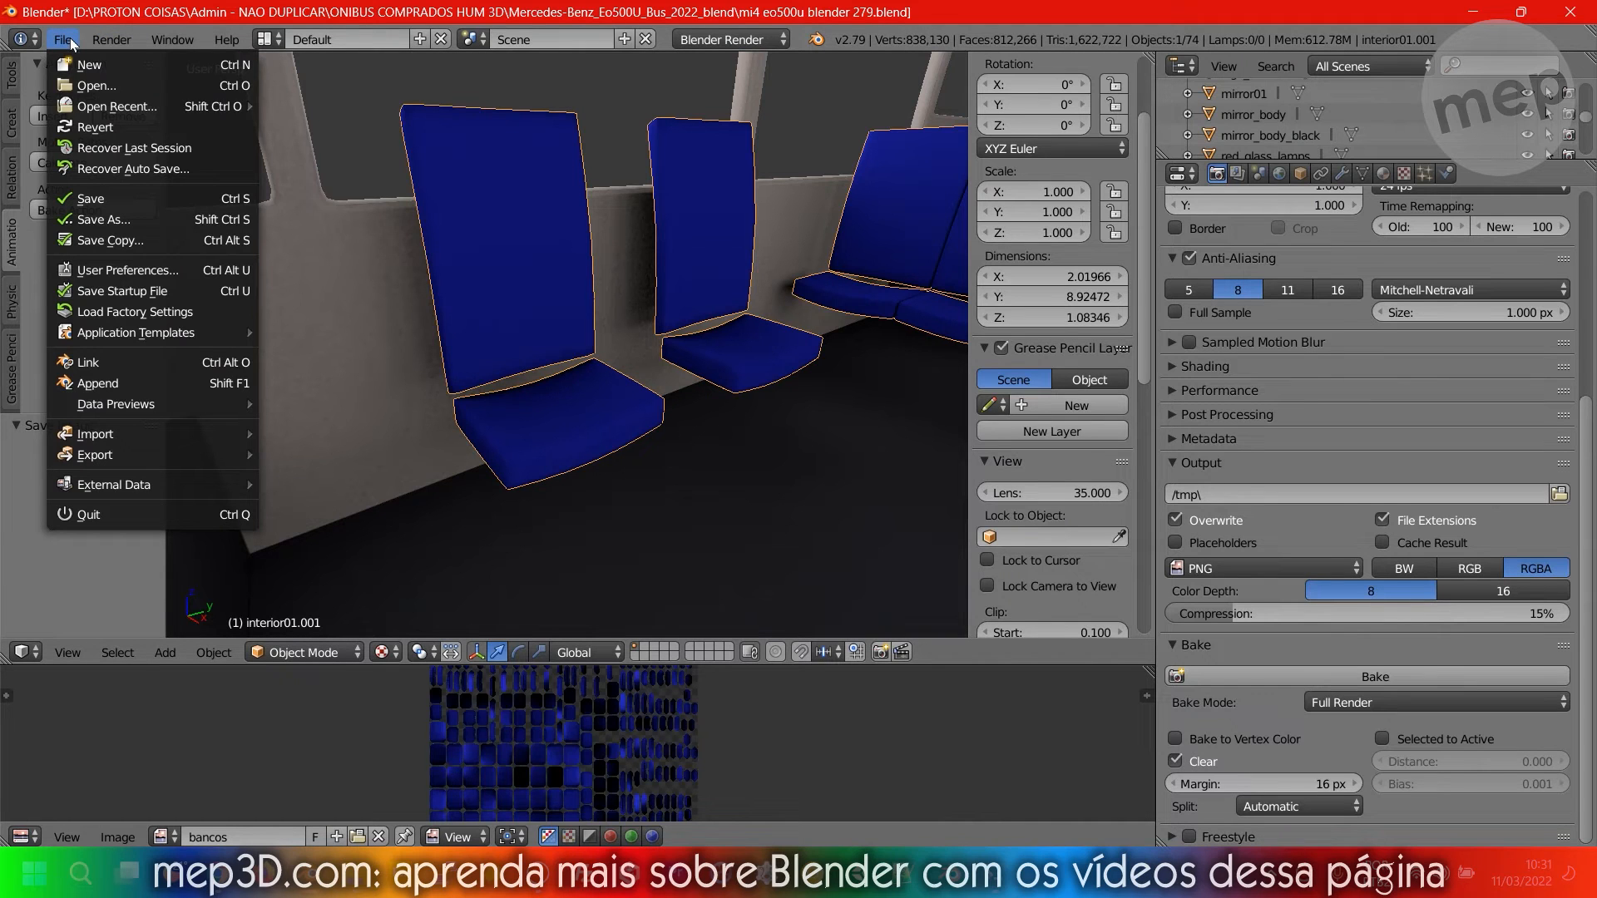
{"action": "mouse_move", "coordinate": [106, 105]}
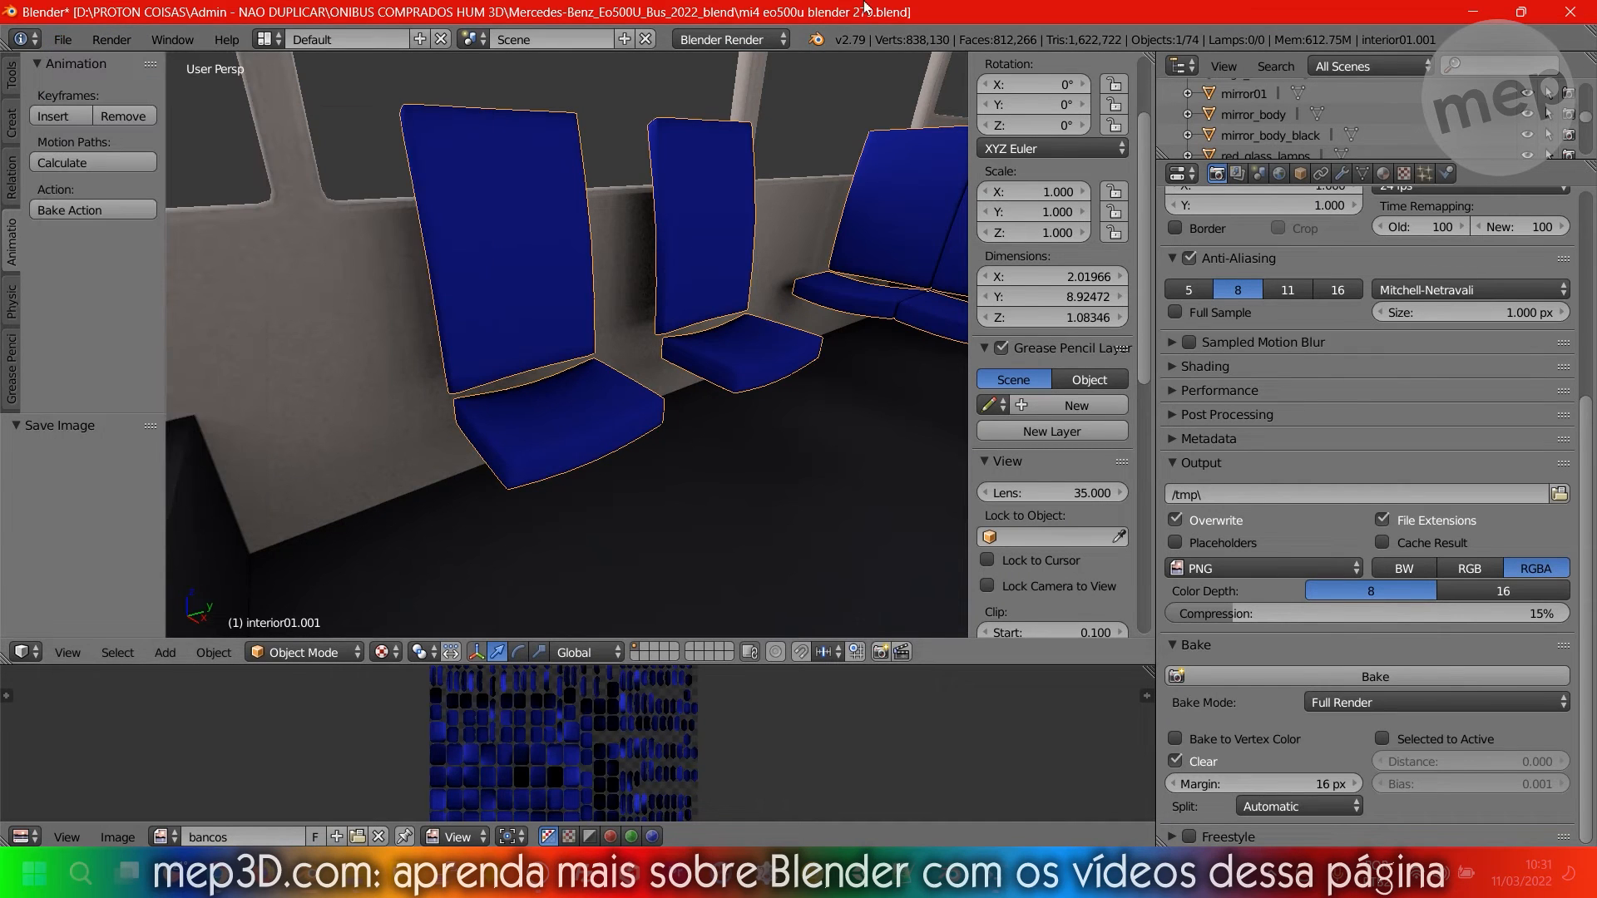
Open the driver's cabin object in Edit Mode with nothing selected and switch the viewport to solid shading.
{"action": "middle_click_drag", "start_coordinate": [709, 293], "coordinate": [564, 369]}
{"action": "key", "text": "a"}
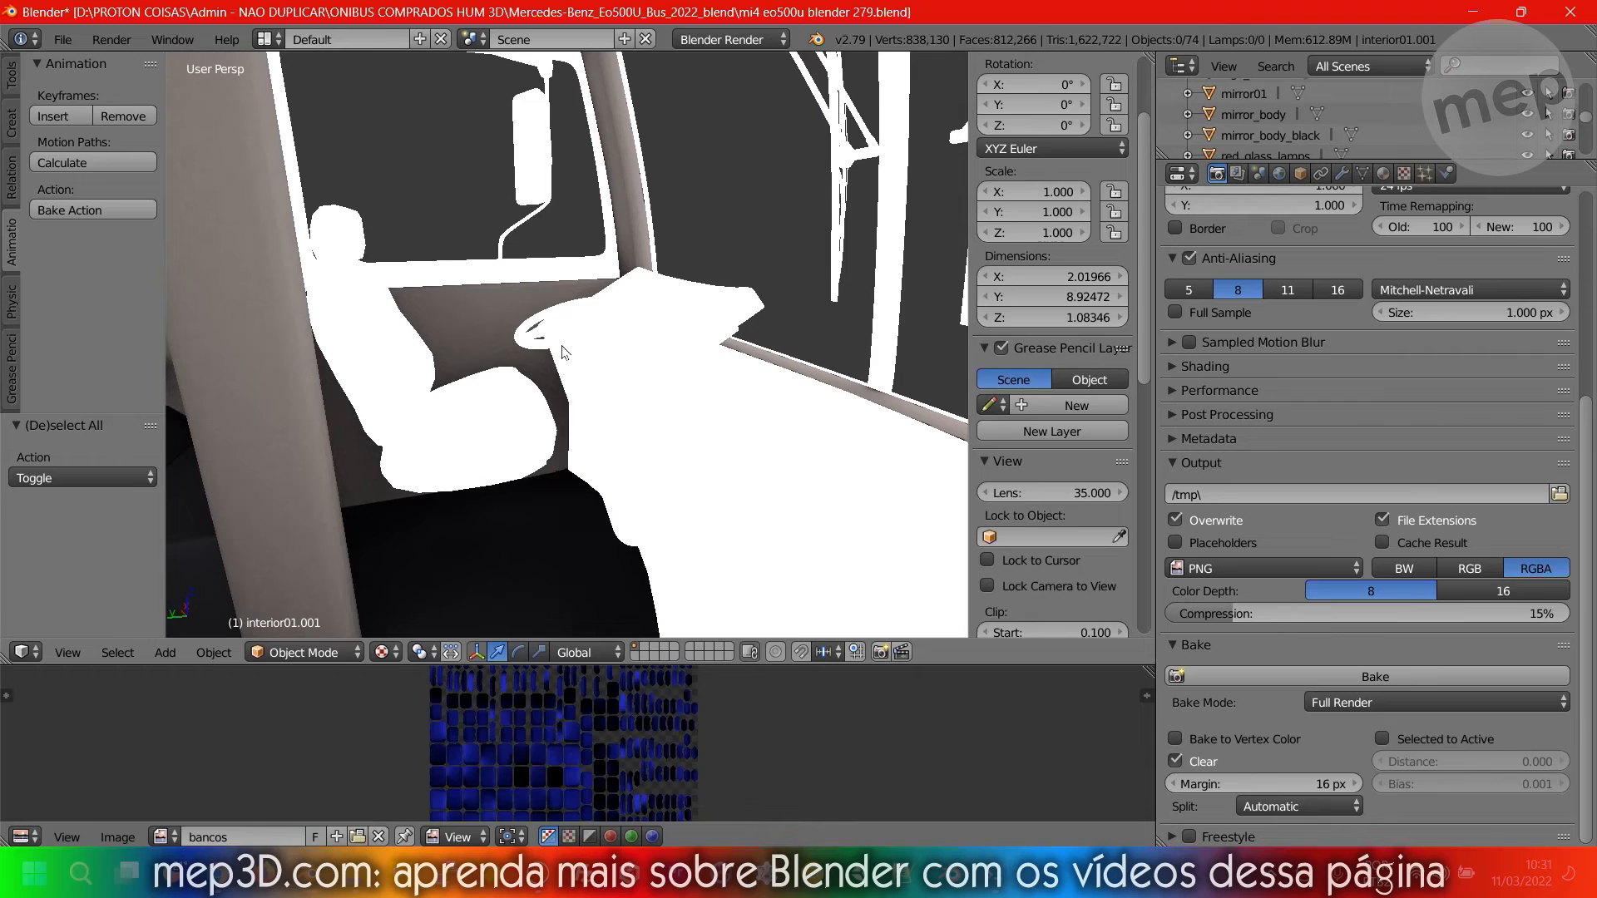
{"action": "right_click", "coordinate": [562, 345]}
{"action": "key", "text": "Tab"}
{"action": "key", "text": "a"}
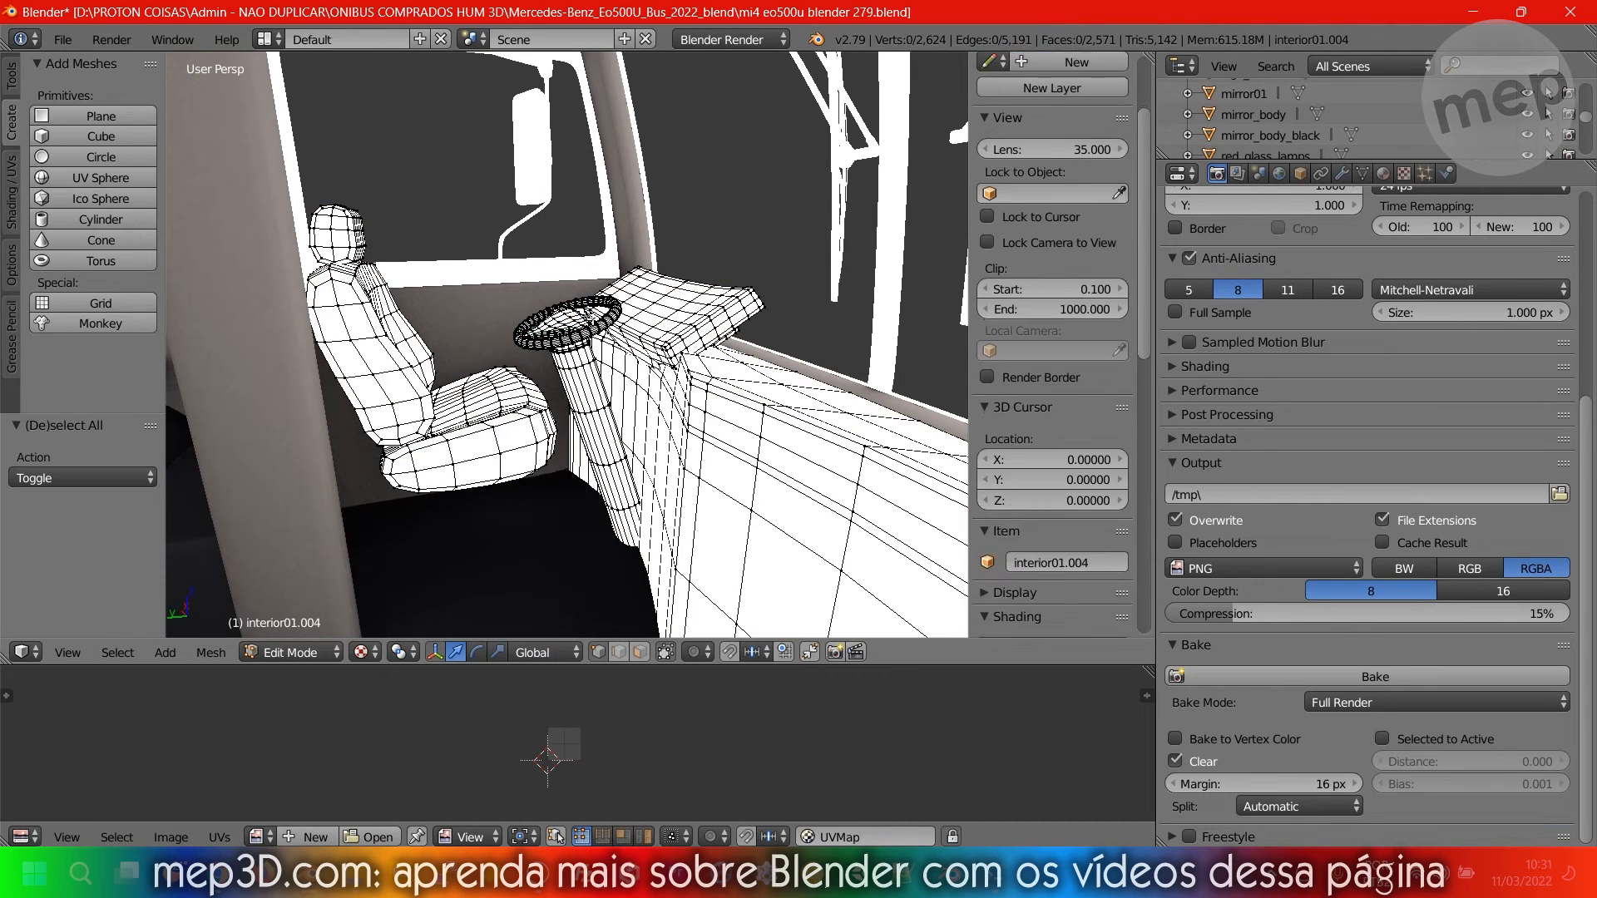
{"action": "key", "text": "a"}
{"action": "key", "text": "z"}
{"action": "key", "text": "a"}
{"action": "key", "text": "z"}
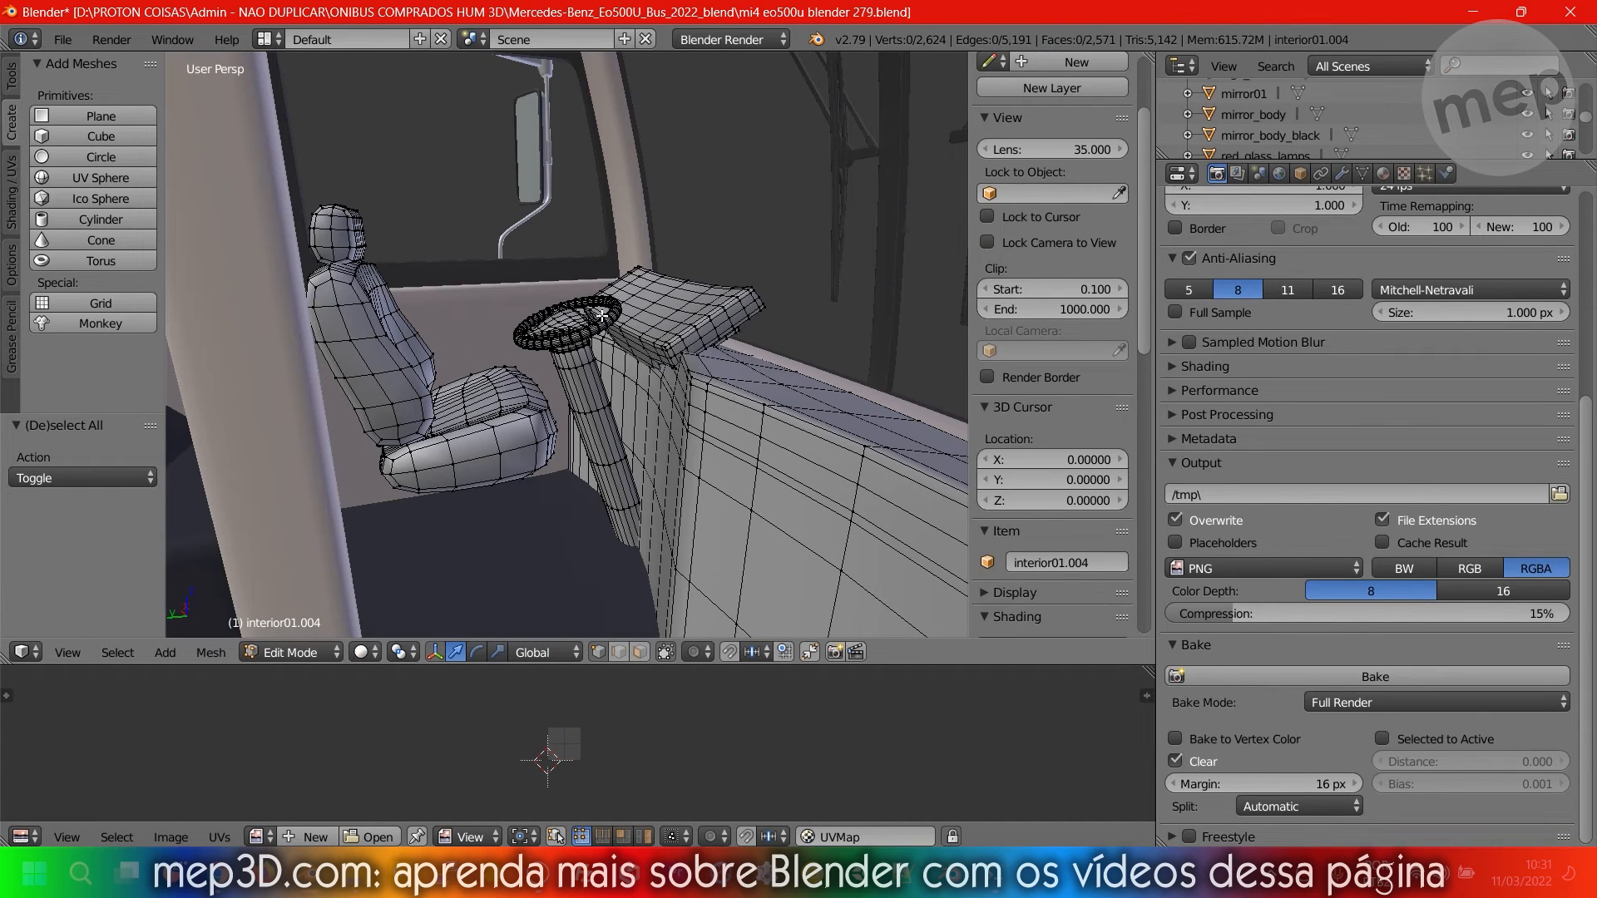
Select all linked geometry of the steering wheel and its column in the driver's cabin mesh.
{"action": "key", "text": "l"}
{"action": "key", "text": "a"}
{"action": "key", "text": "z"}
{"action": "key", "text": "z"}
{"action": "key", "text": "l"}
{"action": "key", "text": "KP_Decimal"}
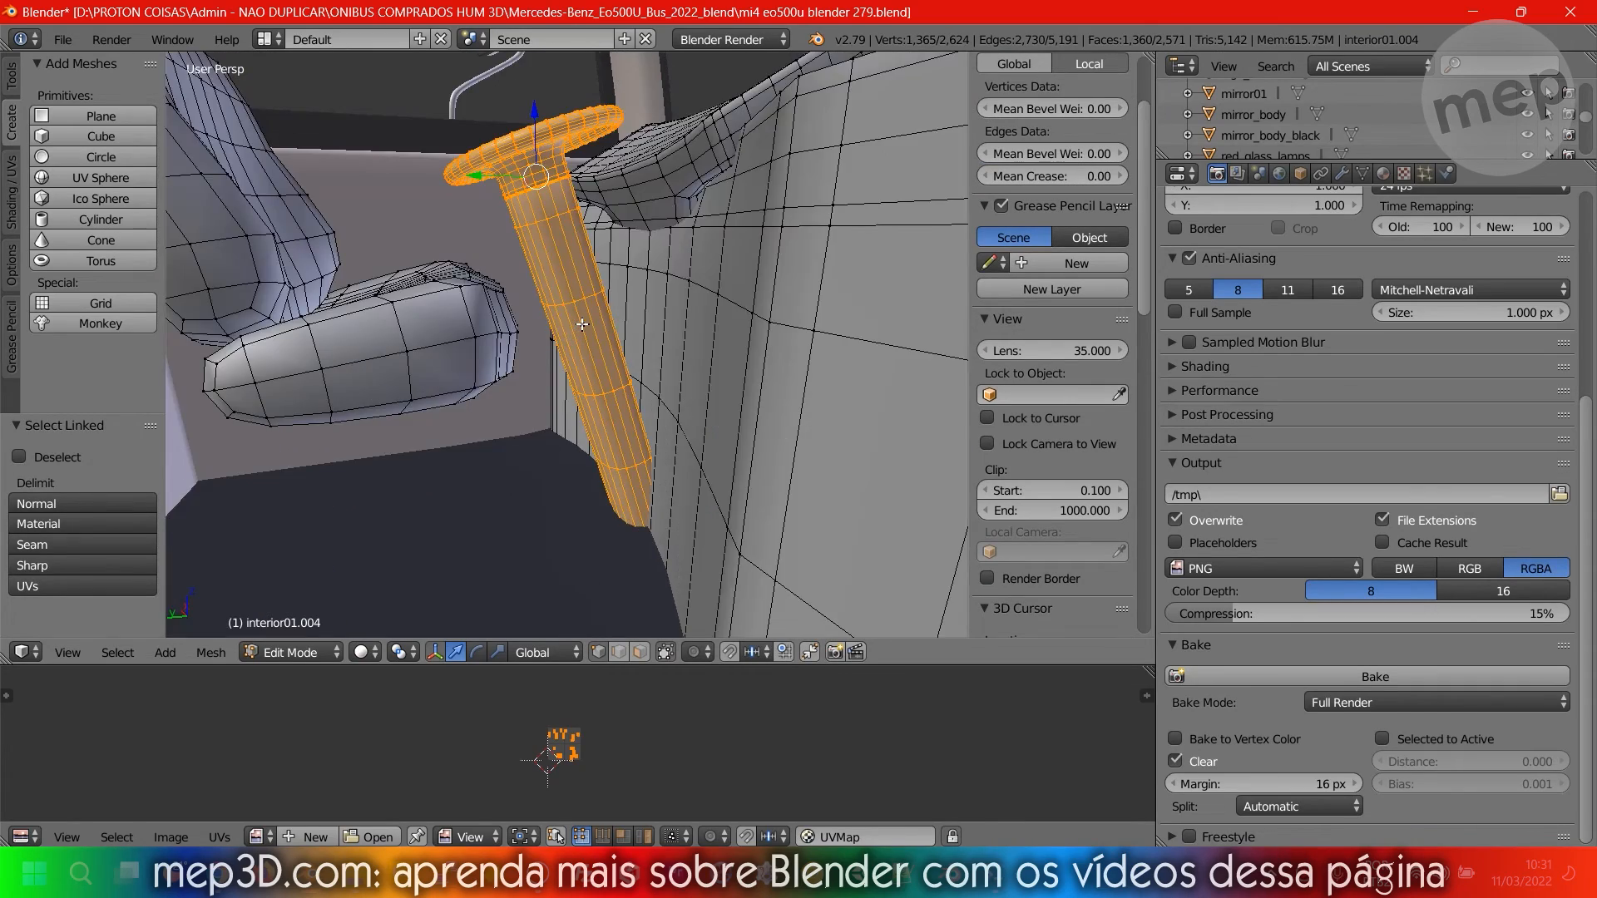
{"action": "key", "text": "z"}
{"action": "key", "text": "z"}
{"action": "key", "text": "Tab"}
{"action": "middle_click_drag", "start_coordinate": [619, 310], "coordinate": [624, 471]}
{"action": "key", "text": "Tab"}
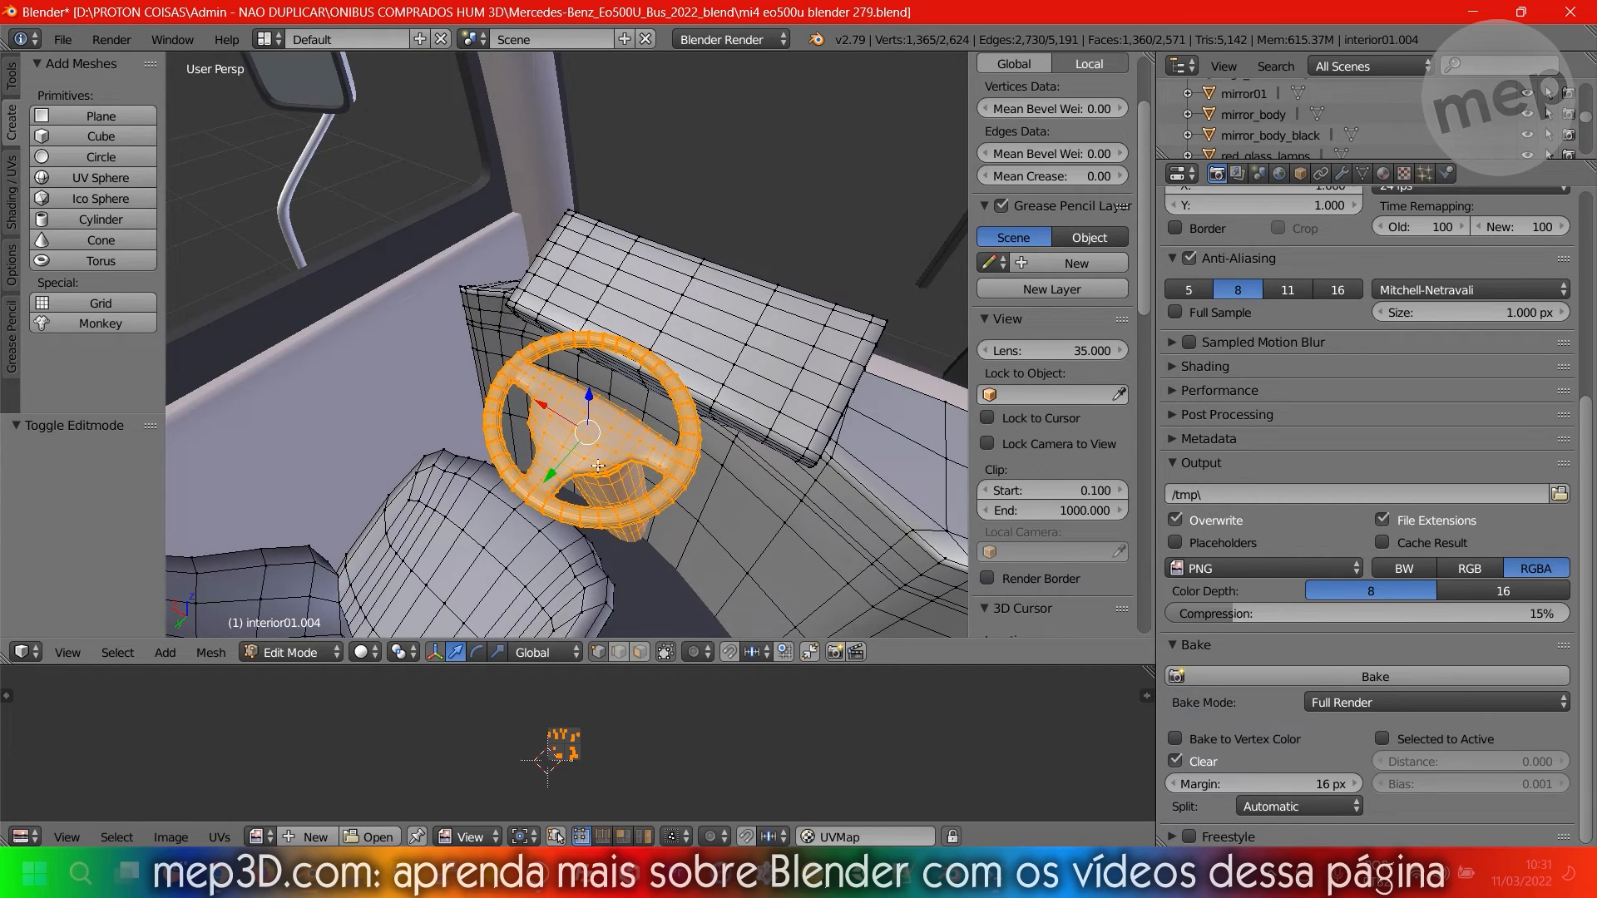
Separate the selected steering wheel and column into their own object and return to Object Mode with everything deselected.
{"action": "key", "text": "Tab"}
{"action": "middle_click_drag", "start_coordinate": [618, 449], "coordinate": [652, 477]}
{"action": "key", "text": "Tab"}
{"action": "scroll", "coordinate": [606, 460], "scroll_direction": "up", "scroll_amount": 3}
{"action": "key", "text": "Tab"}
{"action": "key", "text": "Tab"}
{"action": "key", "text": "Tab"}
{"action": "key", "text": "Tab"}
{"action": "key", "text": "Tab"}
{"action": "key", "text": "Tab"}
{"action": "key", "text": "p"}
{"action": "left_click", "coordinate": [653, 472]}
{"action": "key", "text": "Tab"}
{"action": "key", "text": "a"}
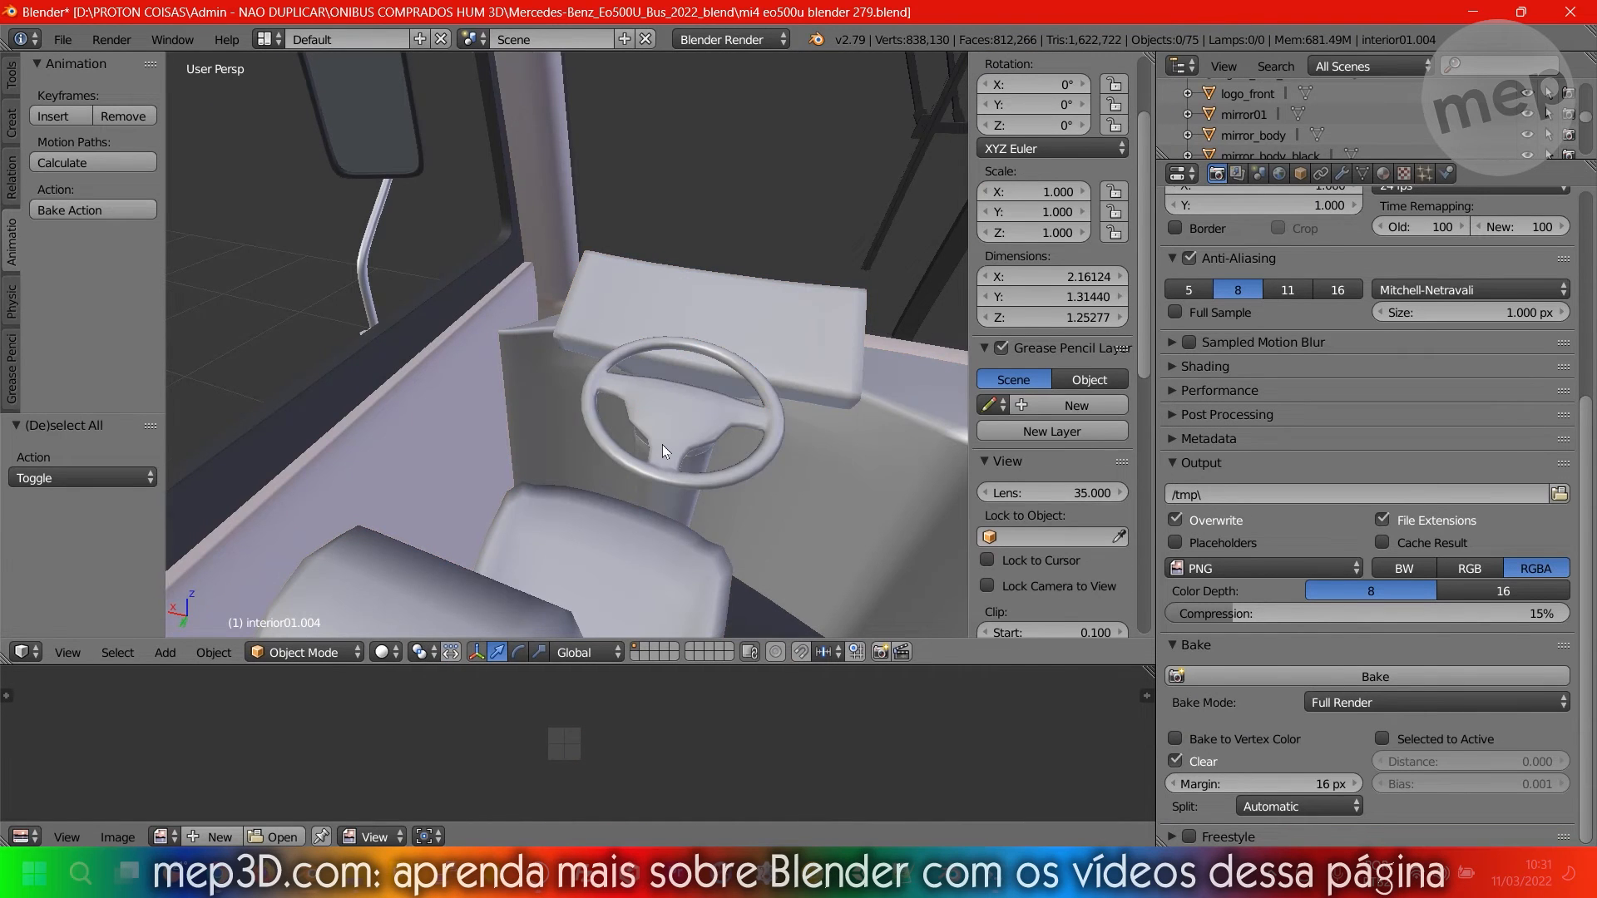
Select the separated steering wheel object and move it 5 units along the X axis.
{"action": "right_click", "coordinate": [663, 444]}
{"action": "scroll", "coordinate": [662, 444], "scroll_direction": "down", "scroll_amount": 7}
{"action": "scroll", "coordinate": [662, 443], "scroll_direction": "up", "scroll_amount": 2}
{"action": "middle_click_drag", "start_coordinate": [663, 443], "coordinate": [760, 460]}
{"action": "scroll", "coordinate": [602, 417], "scroll_direction": "down", "scroll_amount": 7}
{"action": "key", "text": "g"}
{"action": "key", "text": "x"}
{"action": "key", "text": "5"}
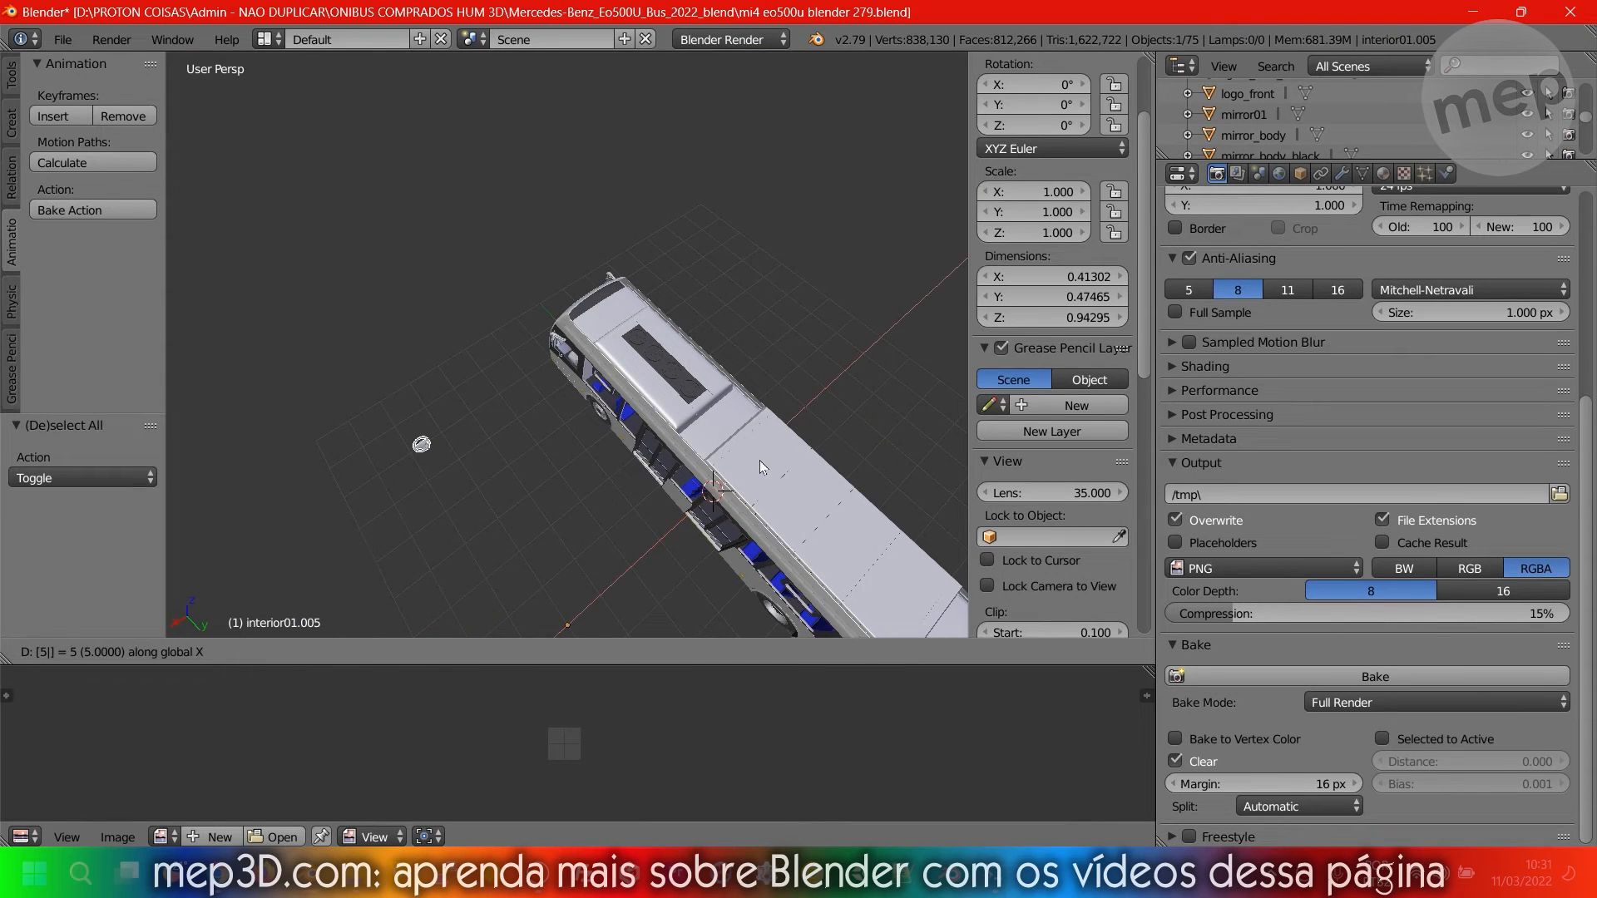
{"action": "key", "text": "Return"}
Examine the isolated steering wheel, move it by -5 units along X and check its position in the driver's cabin.
{"action": "key", "text": "KP_Decimal"}
{"action": "scroll", "coordinate": [760, 460], "scroll_direction": "down", "scroll_amount": 6}
{"action": "middle_click_drag", "start_coordinate": [861, 319], "coordinate": [888, 357]}
{"action": "middle_click_drag", "start_coordinate": [888, 358], "coordinate": [500, 354]}
{"action": "scroll", "coordinate": [503, 355], "scroll_direction": "up", "scroll_amount": 4}
{"action": "middle_click_drag", "start_coordinate": [620, 309], "coordinate": [311, 349]}
{"action": "type", "text": "g-5"}
{"action": "key", "text": "Return"}
{"action": "middle_click_drag", "start_coordinate": [589, 337], "coordinate": [566, 420]}
{"action": "key", "text": "KP_Decimal"}
{"action": "scroll", "coordinate": [636, 432], "scroll_direction": "down", "scroll_amount": 7}
{"action": "scroll", "coordinate": [622, 435], "scroll_direction": "up", "scroll_amount": 3}
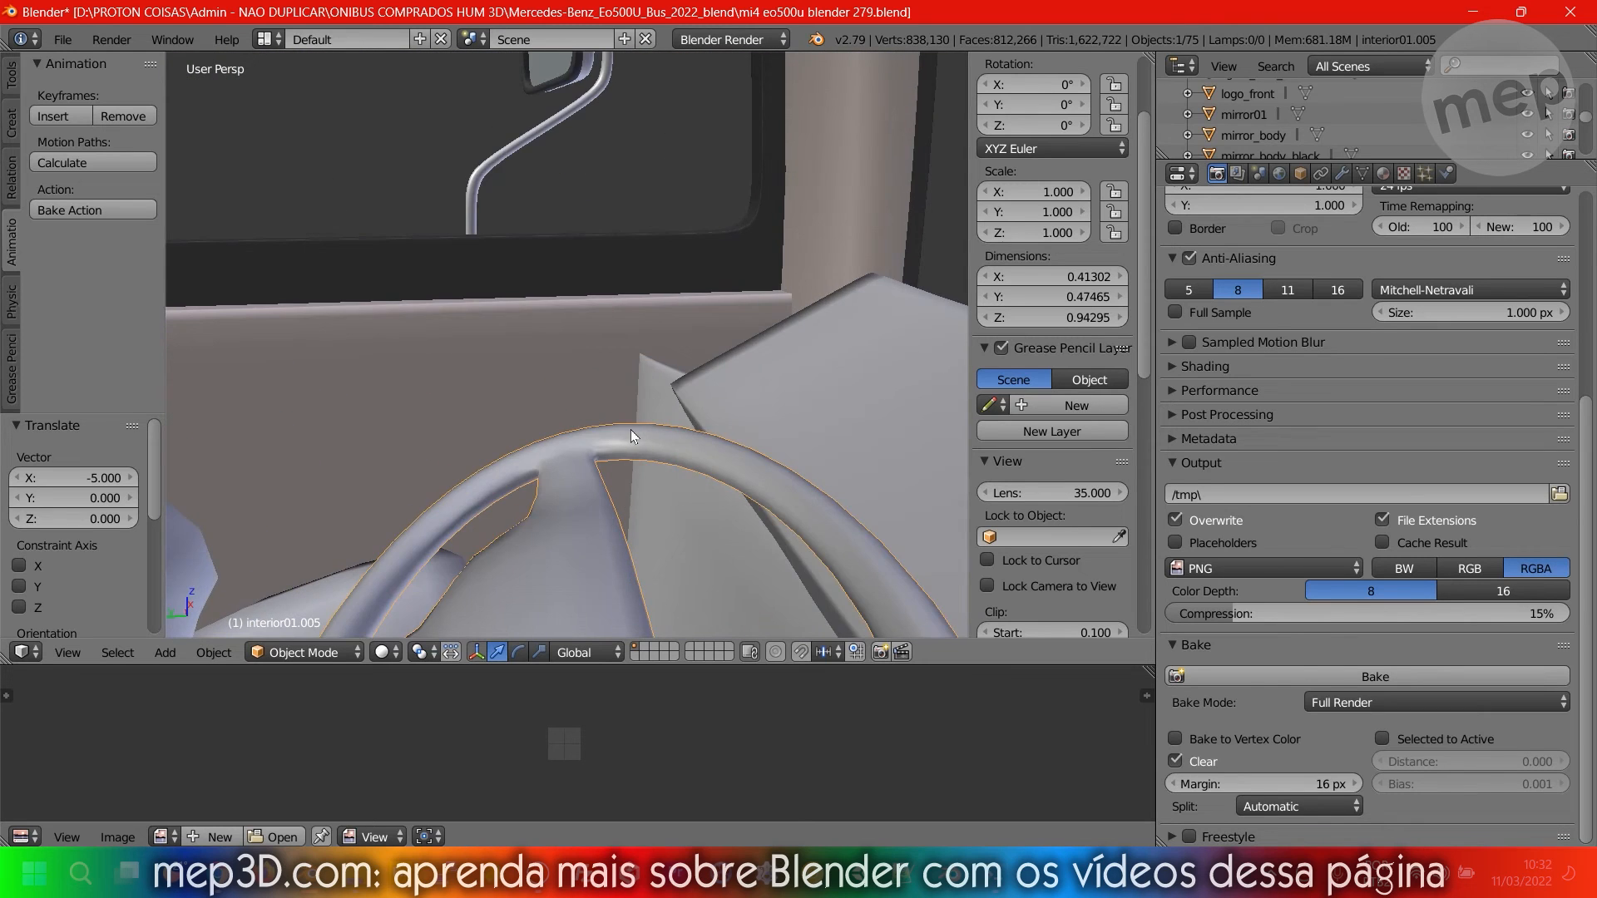
Select the windows_plastic object and examine in Edit Mode which window and door frame parts belong to its mesh.
{"action": "middle_click_drag", "start_coordinate": [630, 429], "coordinate": [663, 393]}
{"action": "scroll", "coordinate": [621, 406], "scroll_direction": "down", "scroll_amount": 3}
{"action": "key", "text": "a"}
{"action": "right_click", "coordinate": [501, 450]}
{"action": "key", "text": "Tab"}
{"action": "scroll", "coordinate": [671, 405], "scroll_direction": "down", "scroll_amount": 2}
{"action": "key", "text": "a"}
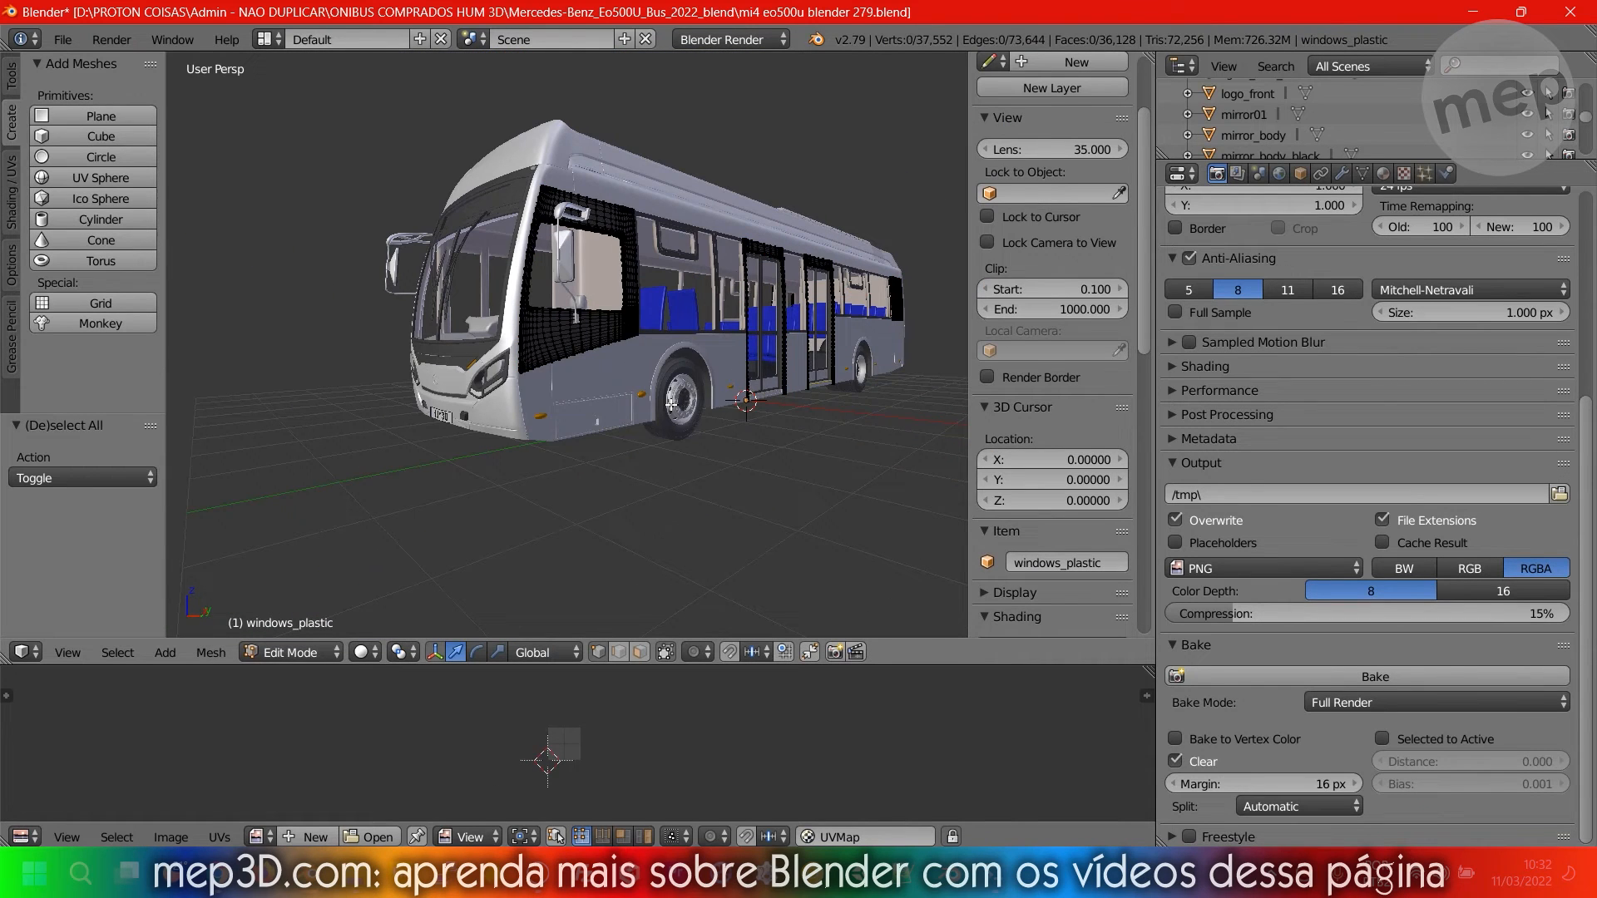
{"action": "key", "text": "a"}
{"action": "scroll", "coordinate": [671, 405], "scroll_direction": "up", "scroll_amount": 2}
{"action": "key", "text": "Tab"}
{"action": "scroll", "coordinate": [474, 336], "scroll_direction": "up", "scroll_amount": 3}
{"action": "middle_click_drag", "start_coordinate": [474, 336], "coordinate": [603, 346]}
{"action": "key", "text": "Tab"}
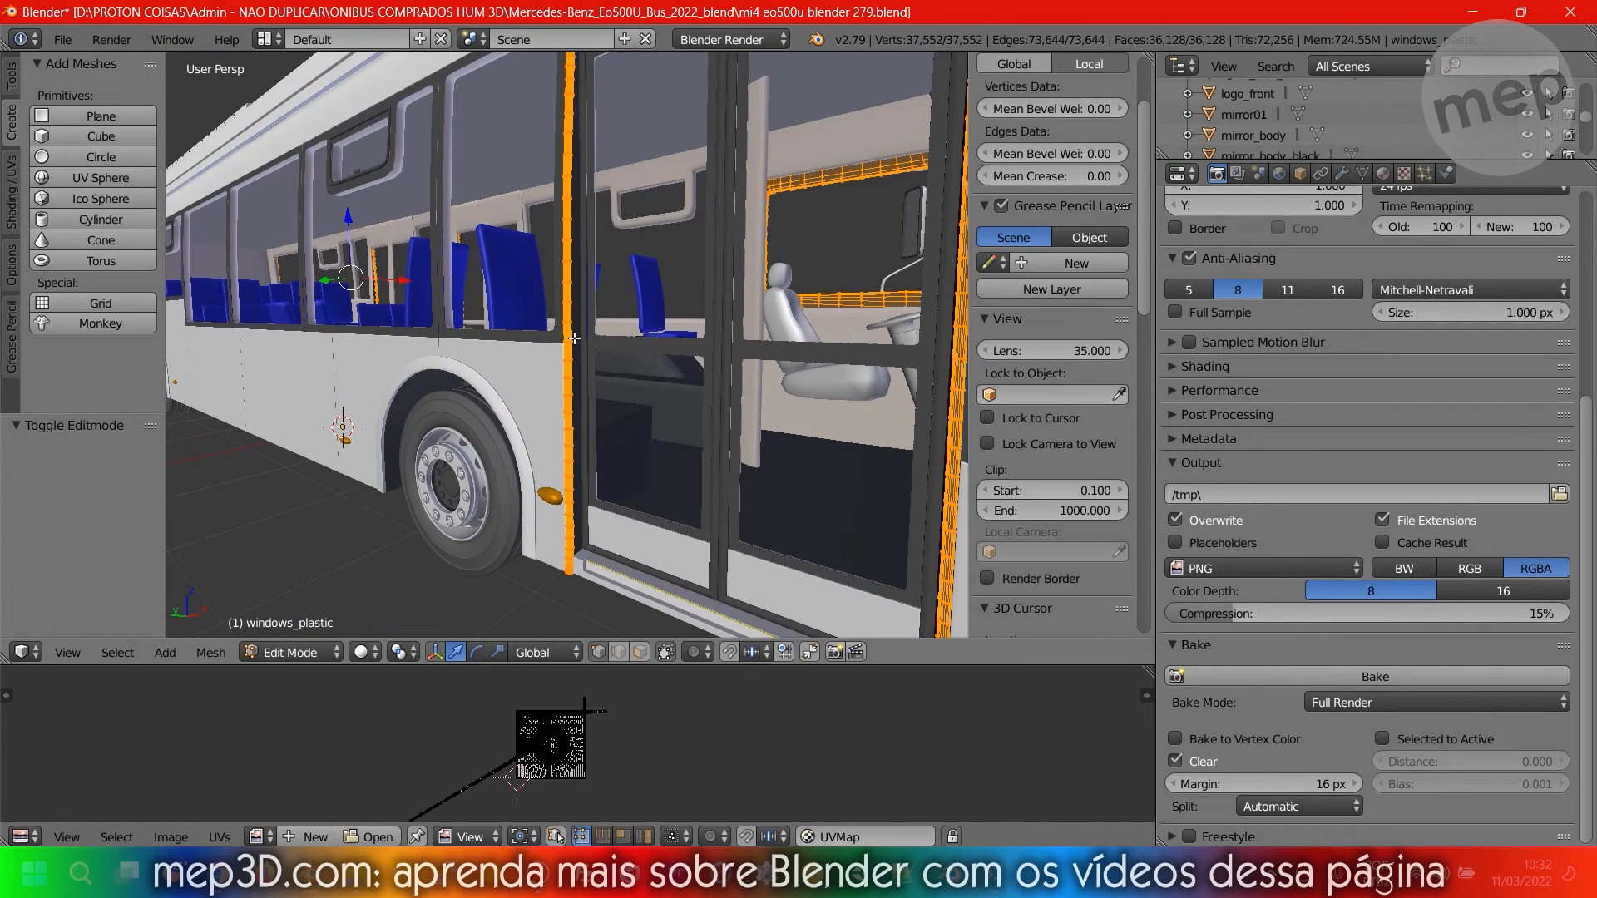
Leave Edit Mode on windows_plastic, deselect everything and examine in Edit Mode how the neighbouring door and side body parts are separated.
{"action": "key", "text": "Tab"}
{"action": "scroll", "coordinate": [574, 338], "scroll_direction": "down", "scroll_amount": 4}
{"action": "middle_click_drag", "start_coordinate": [528, 371], "coordinate": [651, 457]}
{"action": "key", "text": "a"}
{"action": "scroll", "coordinate": [684, 354], "scroll_direction": "down", "scroll_amount": 3}
{"action": "scroll", "coordinate": [426, 327], "scroll_direction": "up", "scroll_amount": 3}
{"action": "right_click", "coordinate": [587, 348]}
{"action": "key", "text": "Tab"}
{"action": "key", "text": "Tab"}
{"action": "right_click", "coordinate": [702, 489]}
{"action": "key", "text": "Tab"}
{"action": "key", "text": "Tab"}
Examine the body_front object in Edit Mode and view how the front panels join the rest of the bus.
{"action": "middle_click_drag", "start_coordinate": [546, 442], "coordinate": [492, 360]}
{"action": "right_click", "coordinate": [587, 400]}
{"action": "right_click", "coordinate": [492, 359]}
{"action": "key", "text": "Tab"}
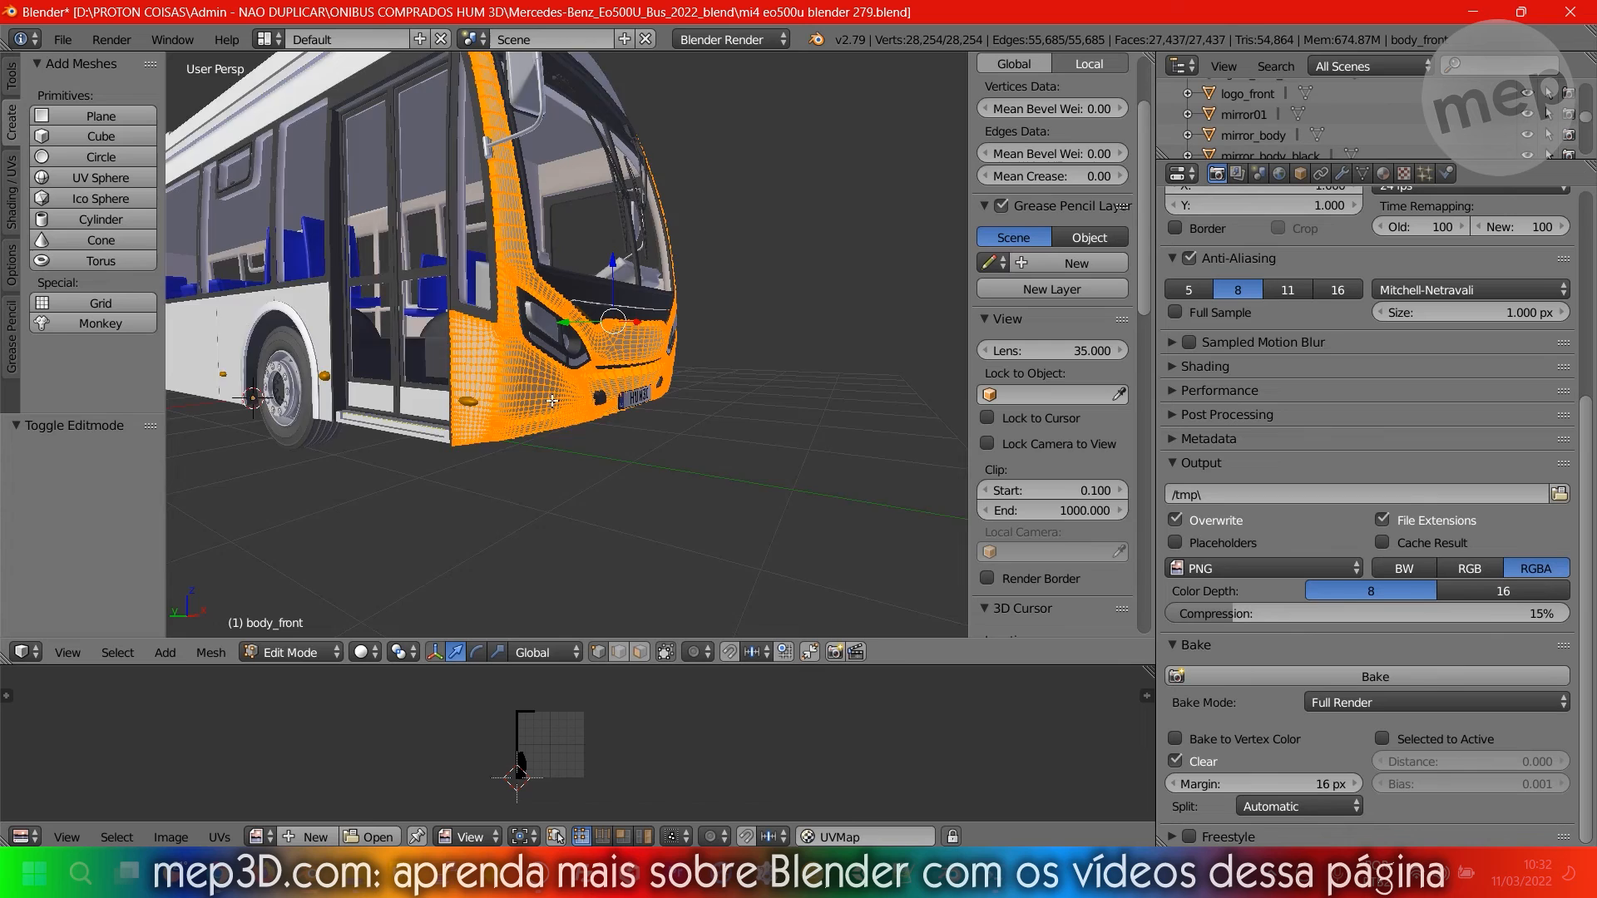
{"action": "scroll", "coordinate": [499, 359], "scroll_direction": "up", "scroll_amount": 3}
{"action": "key", "text": "Tab"}
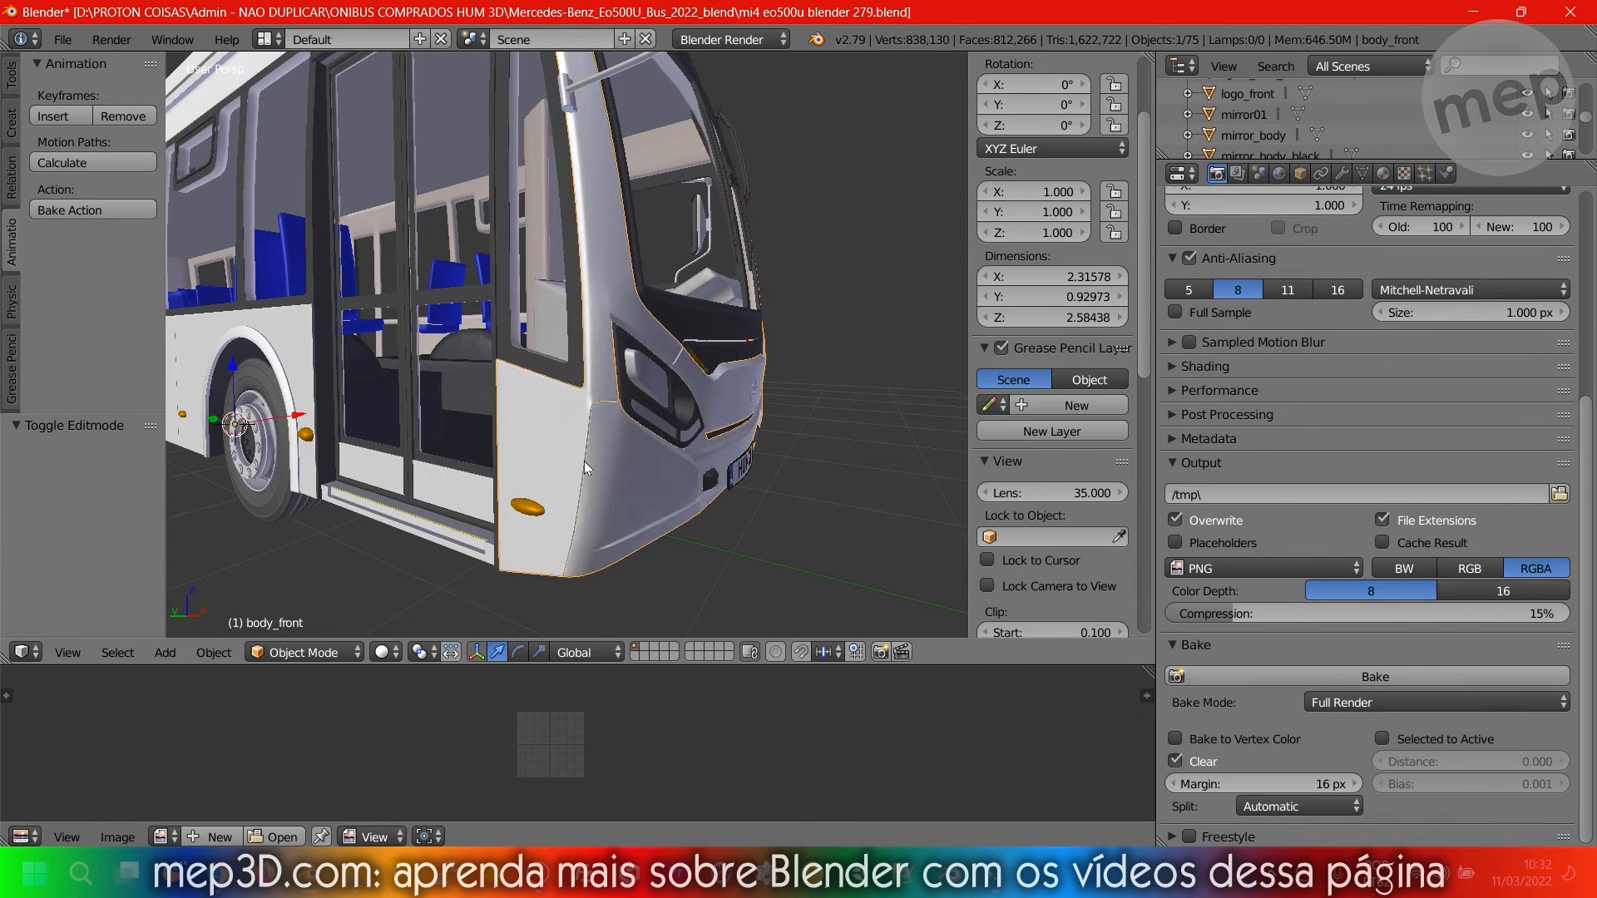
{"action": "scroll", "coordinate": [584, 461], "scroll_direction": "down", "scroll_amount": 5}
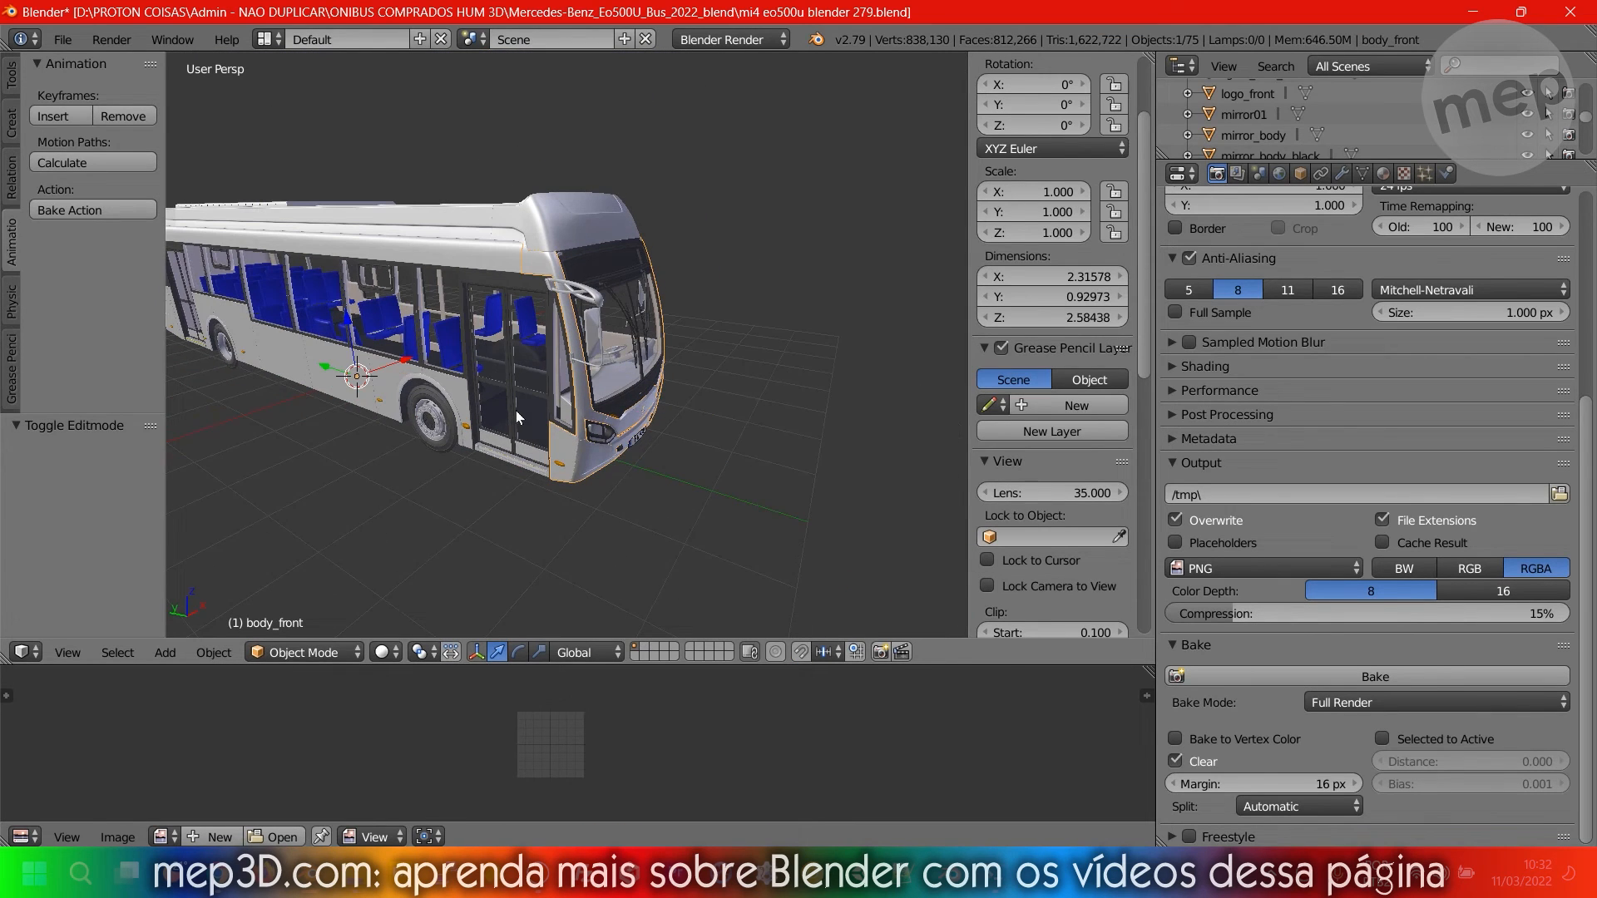
{"action": "scroll", "coordinate": [515, 411], "scroll_direction": "up", "scroll_amount": 4}
{"action": "key", "text": "Tab"}
{"action": "key", "text": "Tab"}
{"action": "scroll", "coordinate": [629, 421], "scroll_direction": "down", "scroll_amount": 2}
{"action": "mouse_move", "coordinate": [628, 421]}
{"action": "middle_mouse_down"}
{"action": "mouse_move", "coordinate": [672, 377]}
{"action": "mouse_move", "coordinate": [781, 371]}
{"action": "mouse_move", "coordinate": [725, 402]}
{"action": "mouse_move", "coordinate": [574, 404]}
{"action": "mouse_move", "coordinate": [580, 389]}
{"action": "mouse_move", "coordinate": [527, 420]}
{"action": "mouse_move", "coordinate": [566, 416]}
{"action": "mouse_move", "coordinate": [471, 408]}
{"action": "mouse_move", "coordinate": [525, 394]}
{"action": "mouse_move", "coordinate": [483, 393]}
{"action": "mouse_move", "coordinate": [466, 423]}
{"action": "mouse_move", "coordinate": [654, 386]}
{"action": "mouse_move", "coordinate": [439, 391]}
{"action": "mouse_move", "coordinate": [562, 418]}
{"action": "mouse_move", "coordinate": [552, 385]}
{"action": "mouse_move", "coordinate": [516, 393]}
{"action": "mouse_move", "coordinate": [530, 456]}
{"action": "mouse_move", "coordinate": [557, 382]}
{"action": "mouse_move", "coordinate": [461, 403]}
{"action": "mouse_move", "coordinate": [466, 347]}
{"action": "mouse_move", "coordinate": [648, 316]}
{"action": "mouse_move", "coordinate": [621, 351]}
{"action": "mouse_move", "coordinate": [697, 330]}
{"action": "mouse_move", "coordinate": [611, 459]}
{"action": "mouse_move", "coordinate": [612, 351]}
{"action": "mouse_move", "coordinate": [880, 382]}
{"action": "middle_mouse_up"}
{"action": "scroll", "coordinate": [682, 402], "scroll_direction": "down", "scroll_amount": 4}
{"action": "scroll", "coordinate": [578, 387], "scroll_direction": "up", "scroll_amount": 4}
Save the bus file over the existing one, deselect everything and show the bus interior with textured shading.
{"action": "key", "text": "ctrl+s"}
{"action": "left_click", "coordinate": [526, 416]}
{"action": "scroll", "coordinate": [517, 384], "scroll_direction": "up", "scroll_amount": 3}
{"action": "key", "text": "a"}
{"action": "scroll", "coordinate": [654, 386], "scroll_direction": "up", "scroll_amount": 4}
{"action": "key", "text": "alt+z"}
{"action": "scroll", "coordinate": [531, 455], "scroll_direction": "up", "scroll_amount": 2}
{"action": "scroll", "coordinate": [621, 351], "scroll_direction": "up", "scroll_amount": 4}
{"action": "scroll", "coordinate": [616, 416], "scroll_direction": "down", "scroll_amount": 3}
{"action": "middle_click_drag", "start_coordinate": [616, 415], "coordinate": [670, 396]}
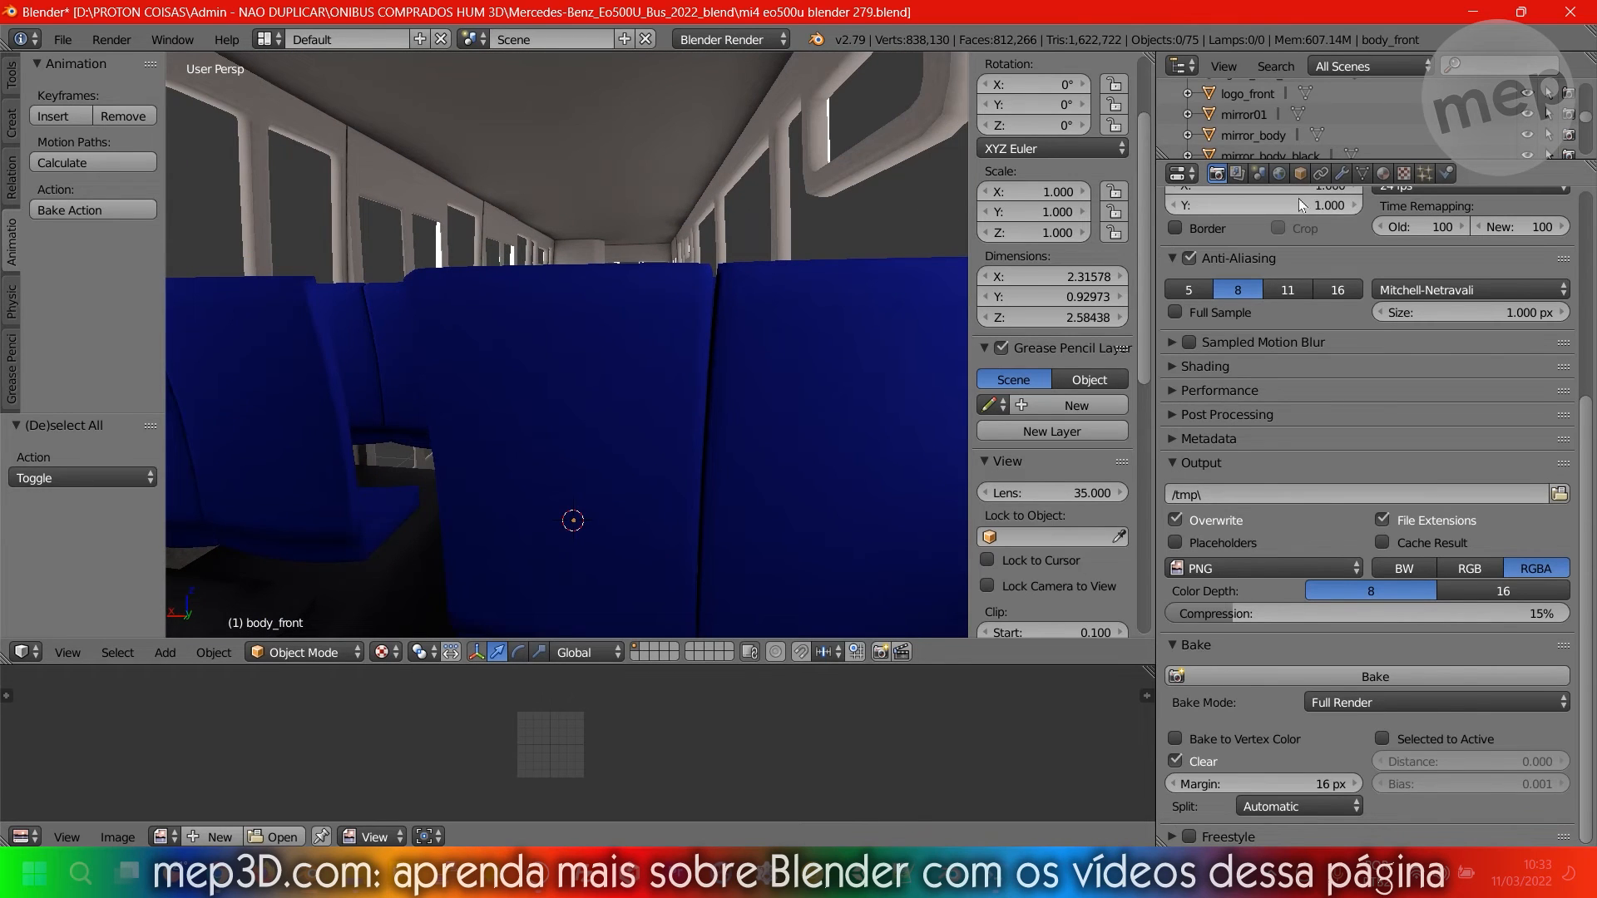
Set the world's Gather samples to 5 and select the bus floor object interior01.002.
{"action": "left_click", "coordinate": [1278, 173]}
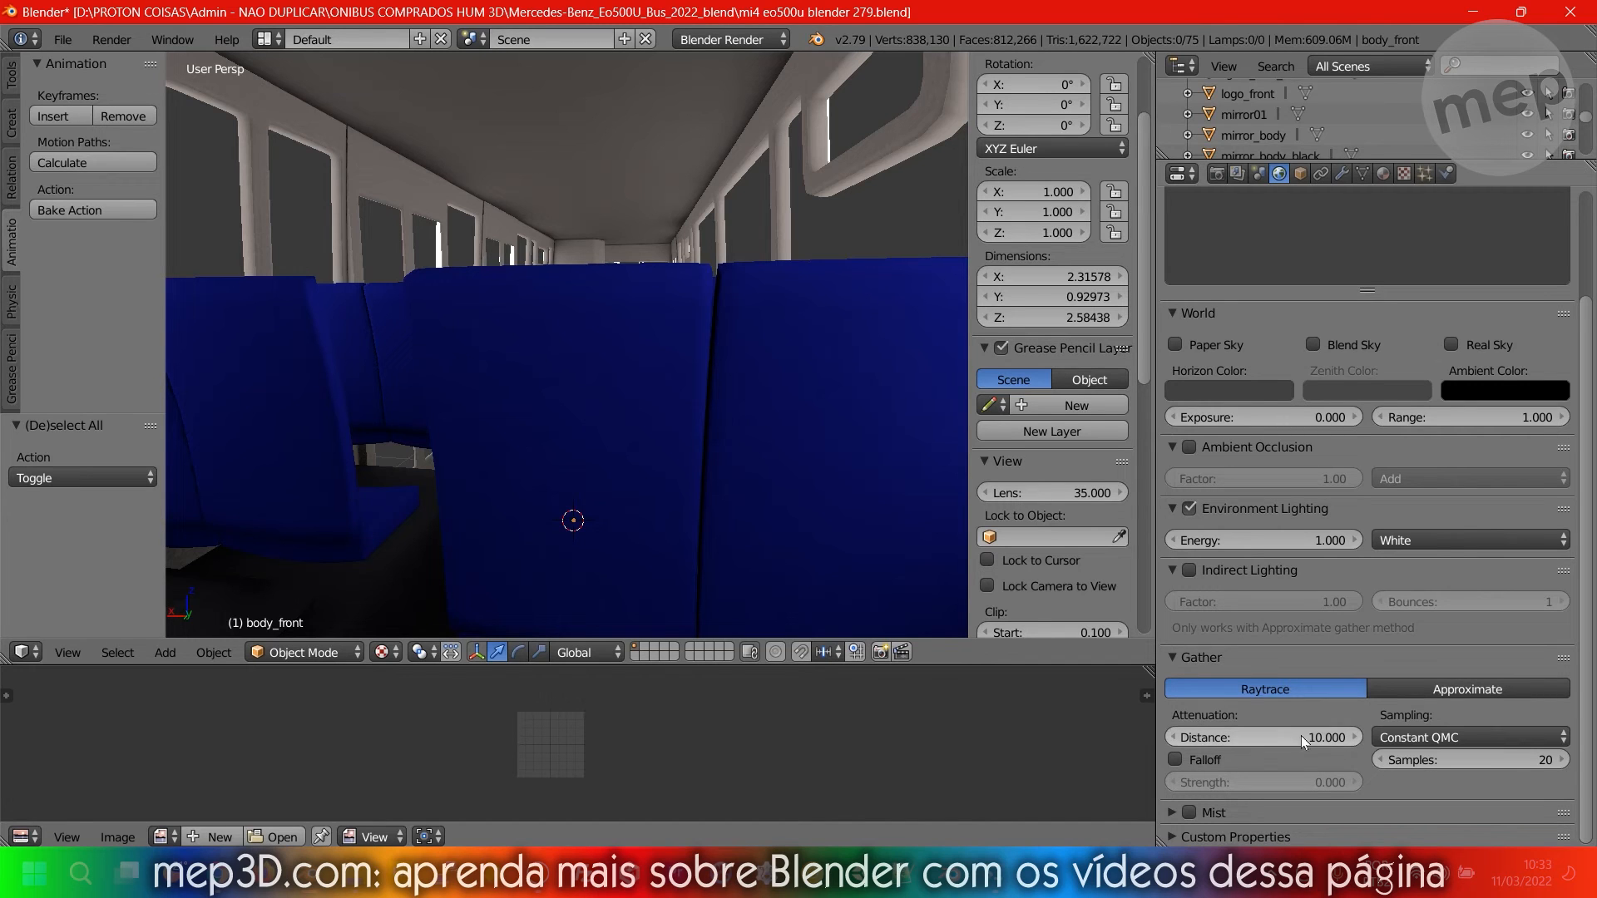
{"action": "scroll", "coordinate": [603, 441], "scroll_direction": "down", "scroll_amount": 5}
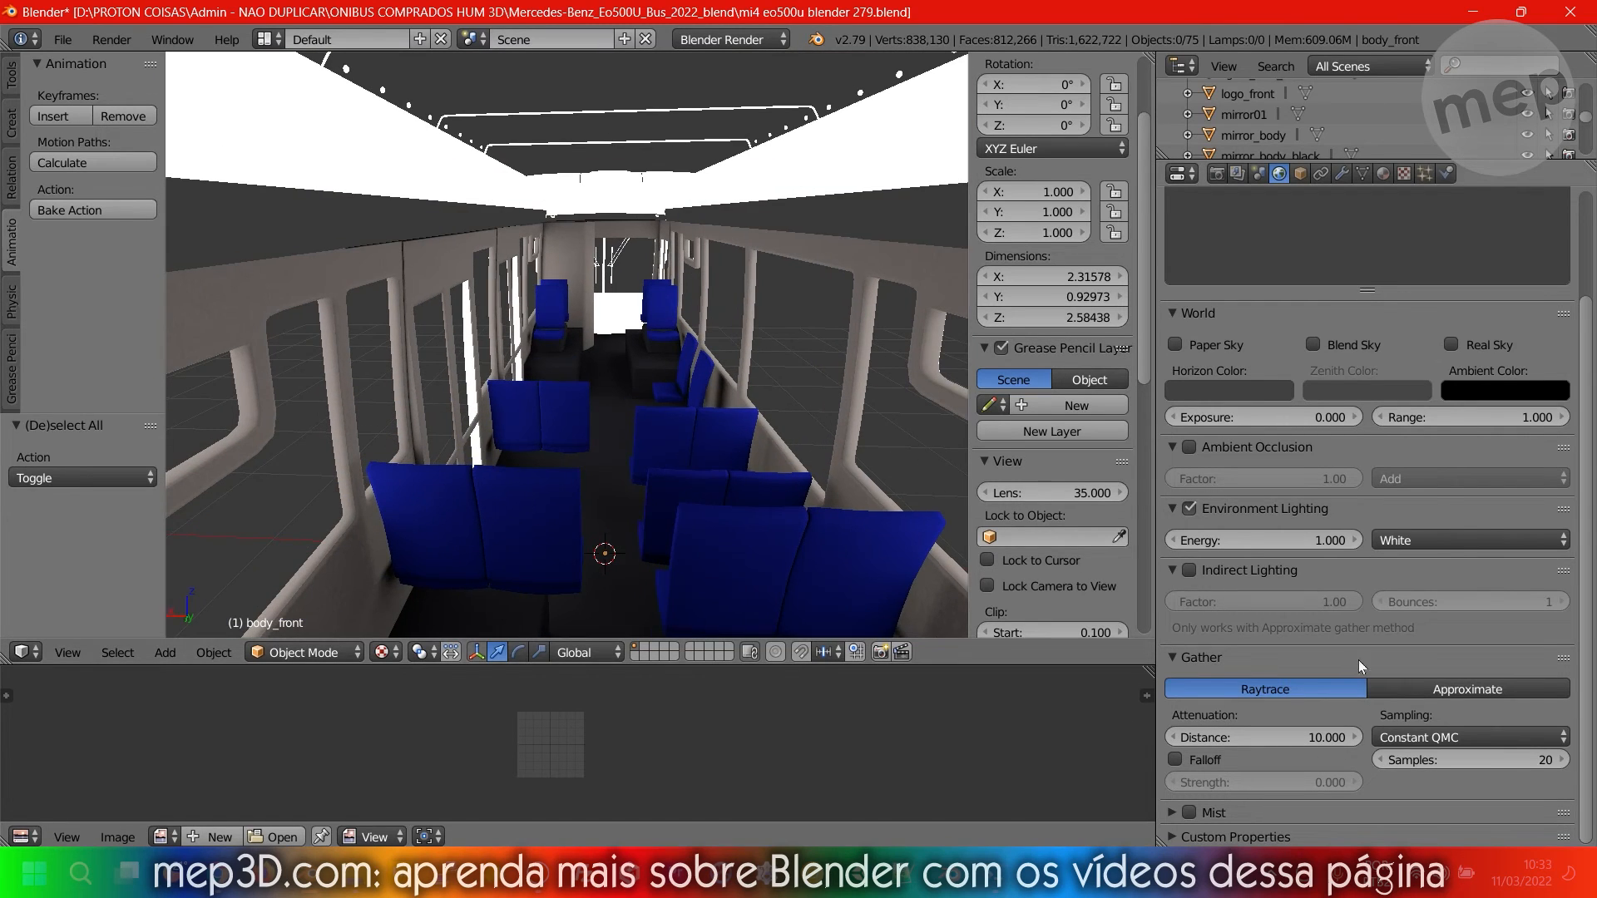
{"action": "middle_click_drag", "start_coordinate": [915, 453], "coordinate": [693, 414]}
{"action": "scroll", "coordinate": [594, 452], "scroll_direction": "up", "scroll_amount": 5}
{"action": "right_click", "coordinate": [694, 414]}
{"action": "scroll", "coordinate": [694, 414], "scroll_direction": "down", "scroll_amount": 3}
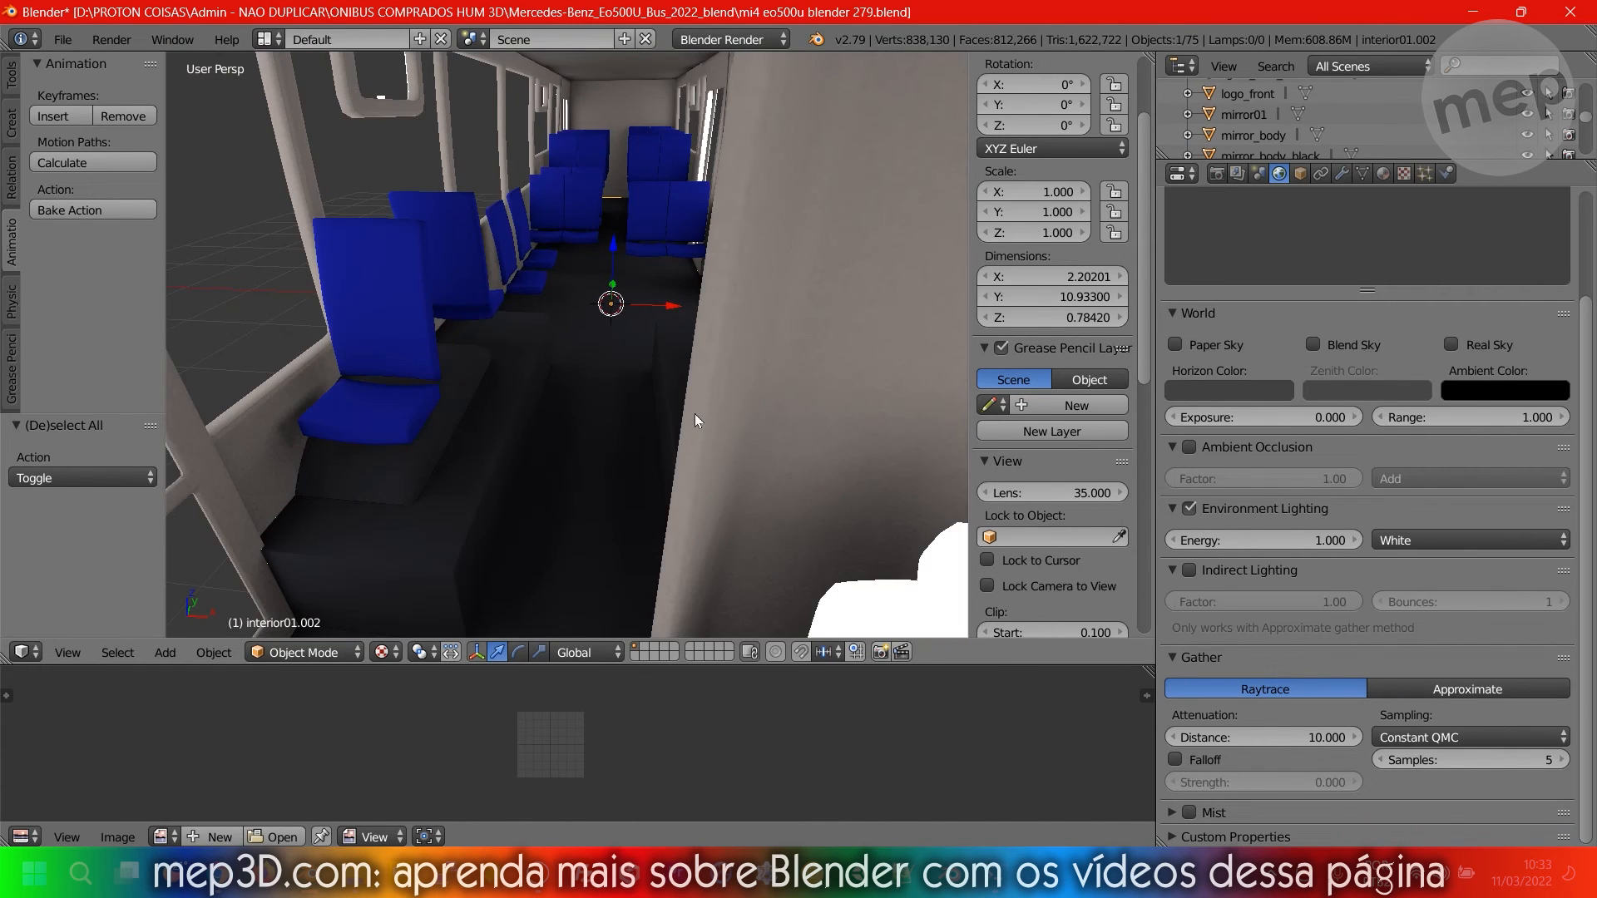
{"action": "scroll", "coordinate": [698, 413], "scroll_direction": "up", "scroll_amount": 3}
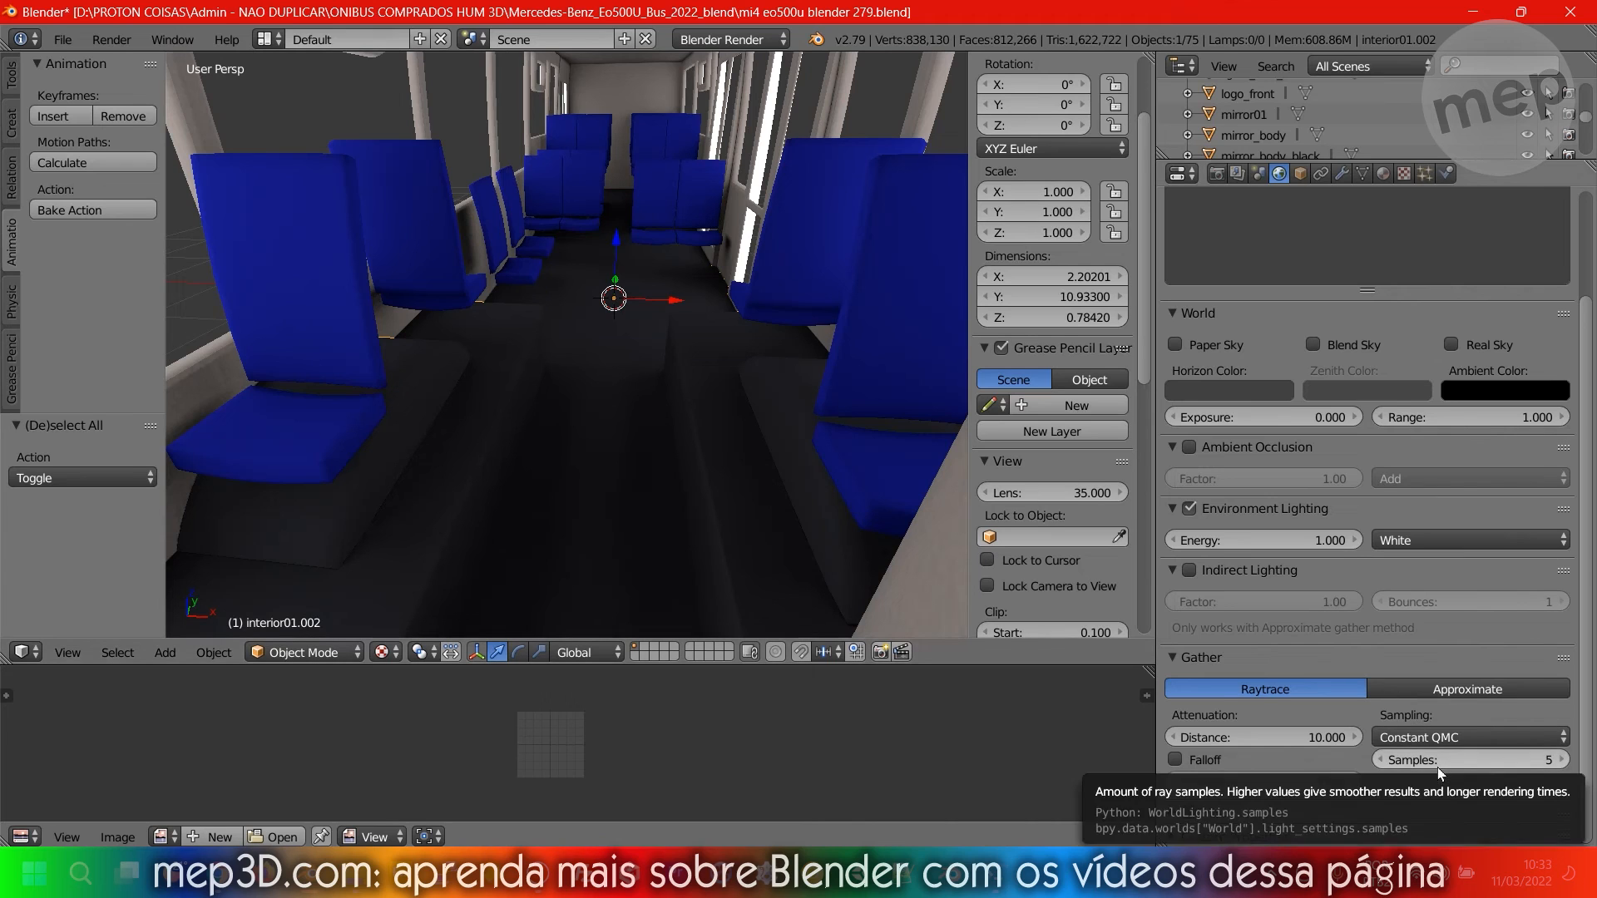
Remove the baked image texture from the floor's piso material.
{"action": "left_click", "coordinate": [1383, 173]}
{"action": "left_click", "coordinate": [1404, 173]}
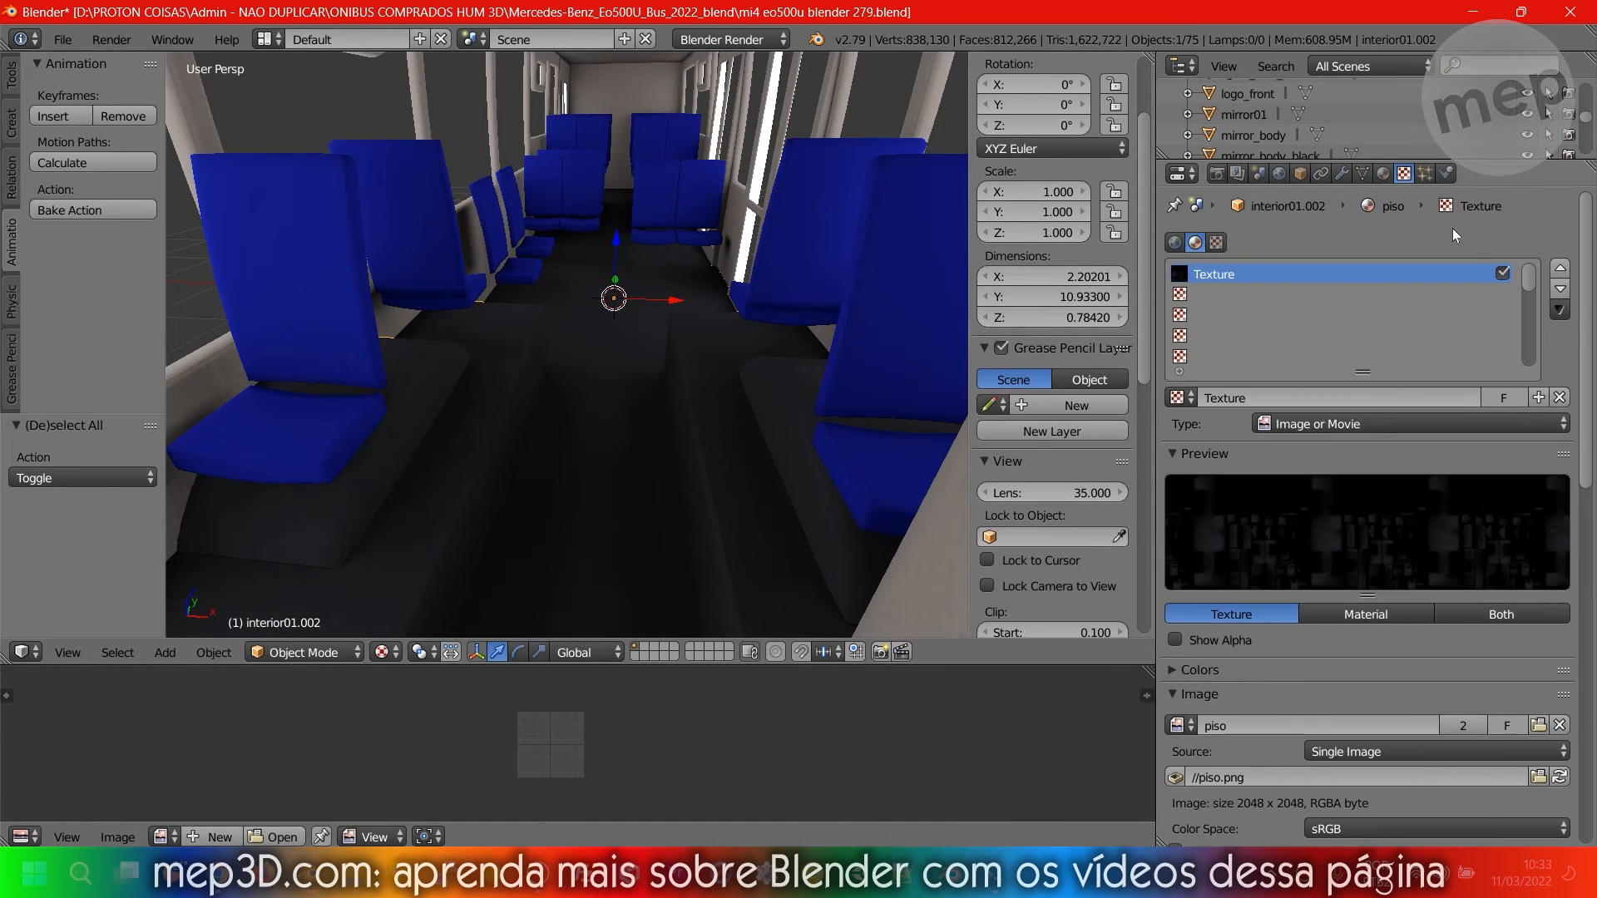
{"action": "left_click", "coordinate": [1559, 397]}
Set the piso material's diffuse colour to dark red and bake the floor onto the piso image with Full Render.
{"action": "left_click", "coordinate": [1384, 175]}
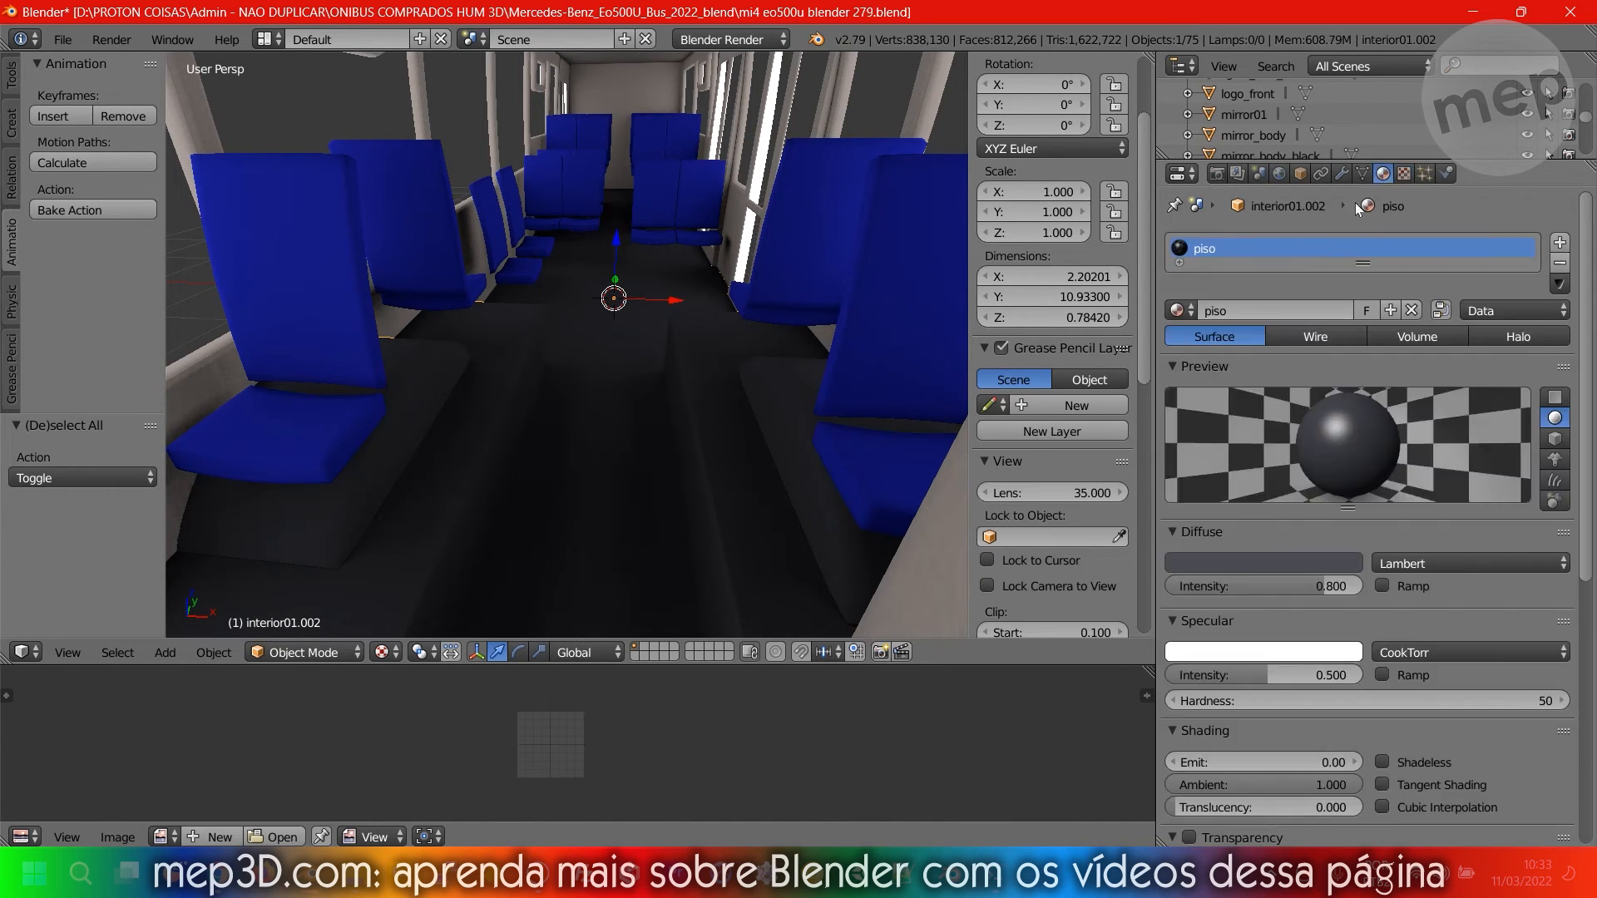
{"action": "left_click", "coordinate": [1303, 553]}
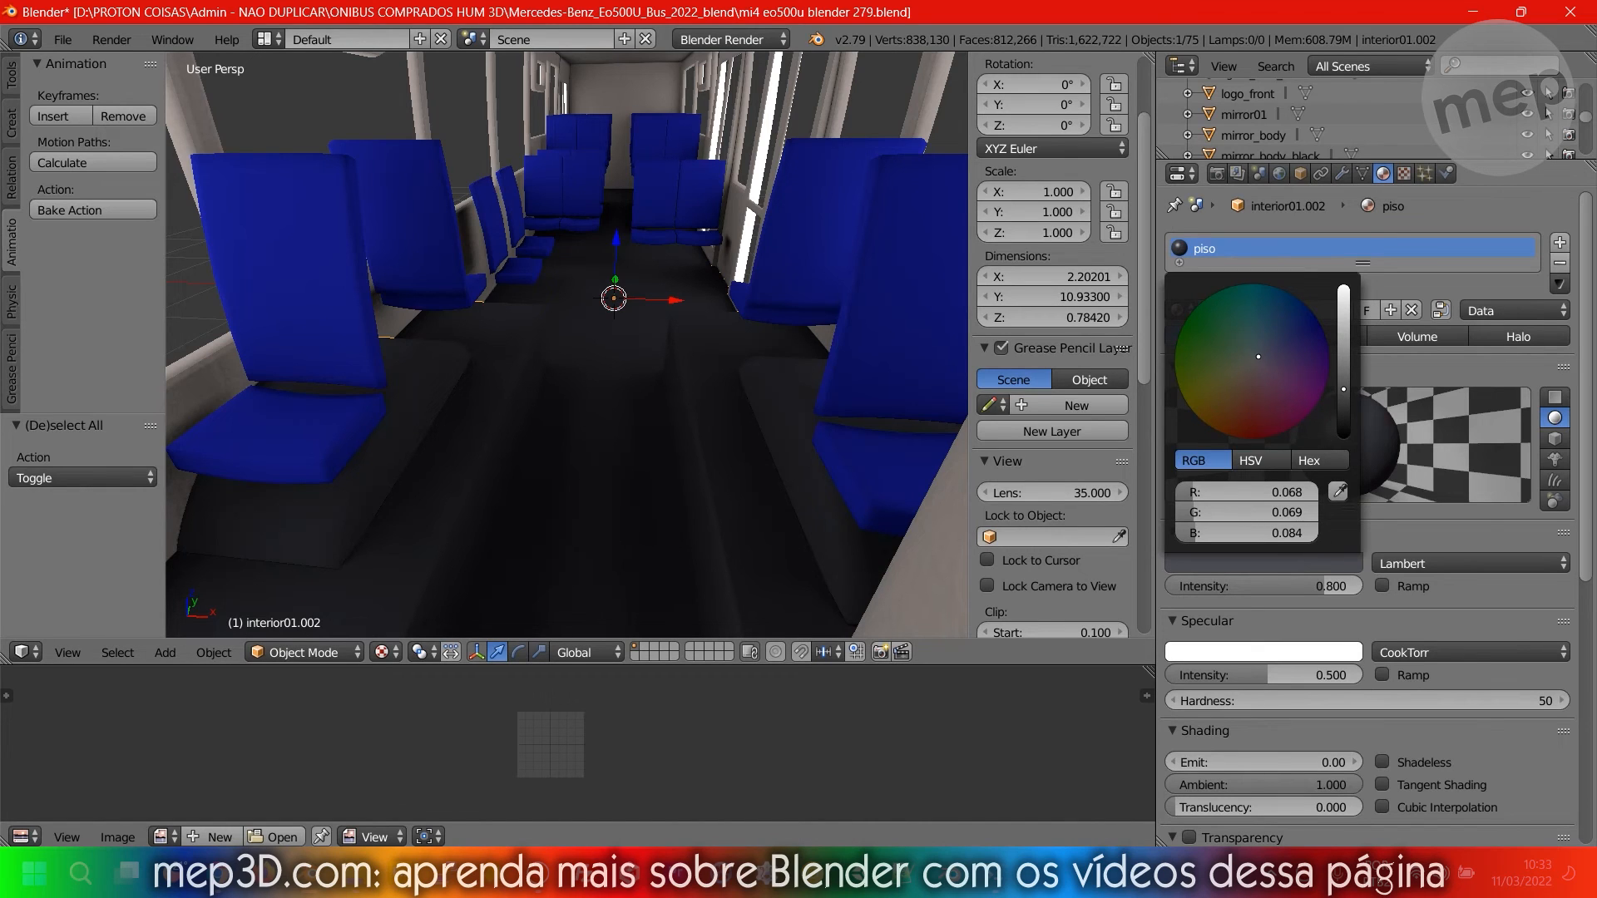
{"action": "left_click", "coordinate": [1216, 173]}
{"action": "left_click", "coordinate": [1282, 672]}
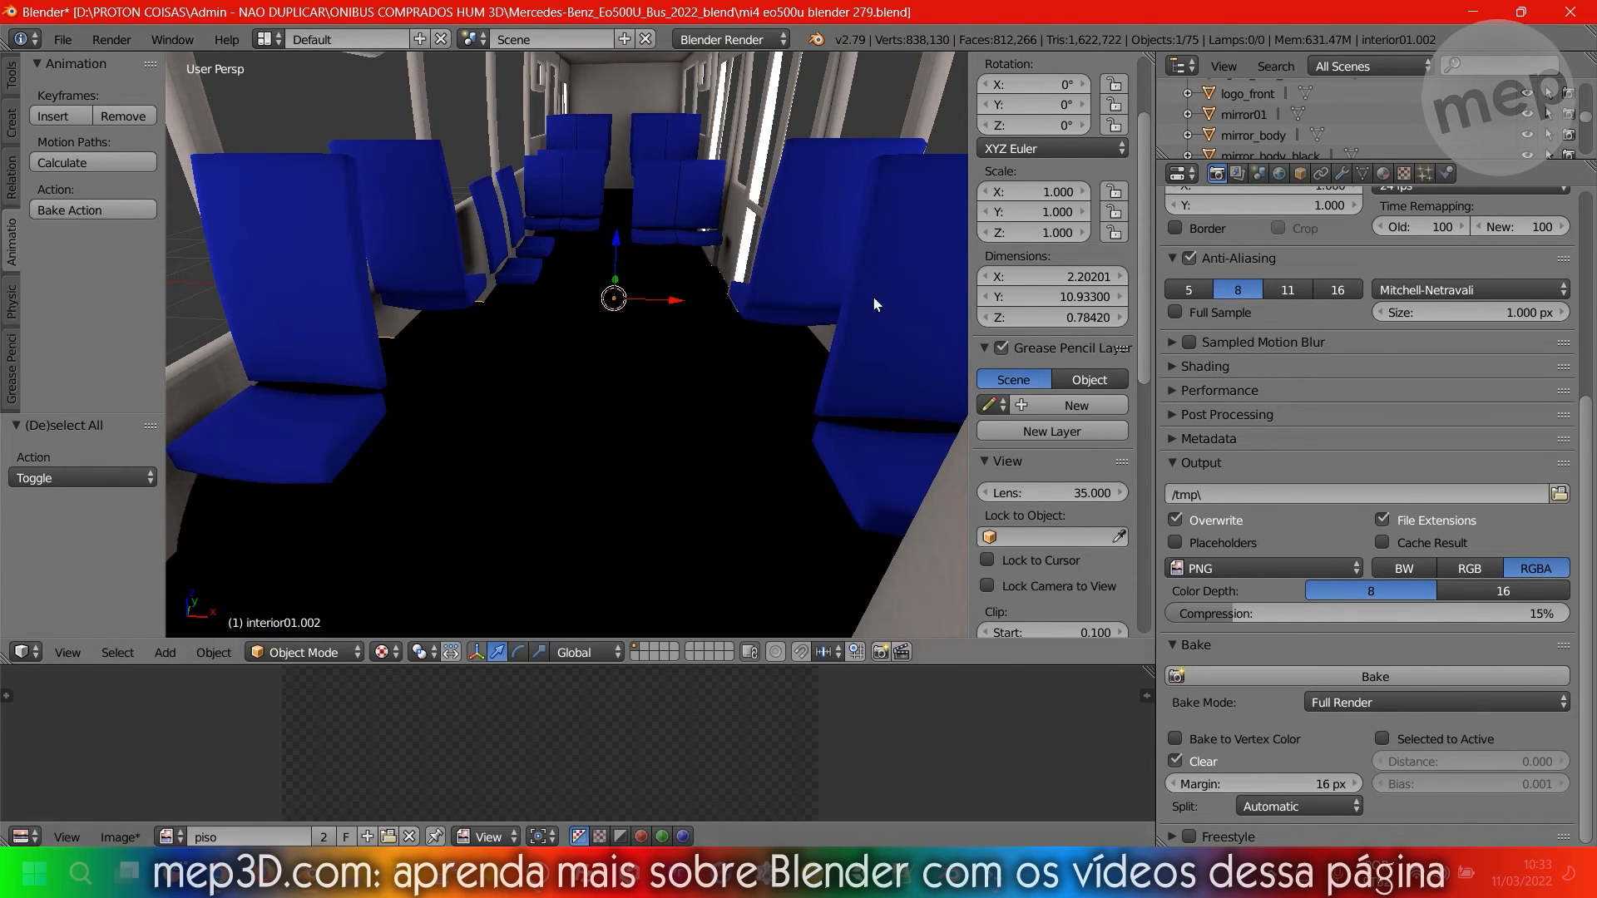
{"action": "key", "text": "Tab"}
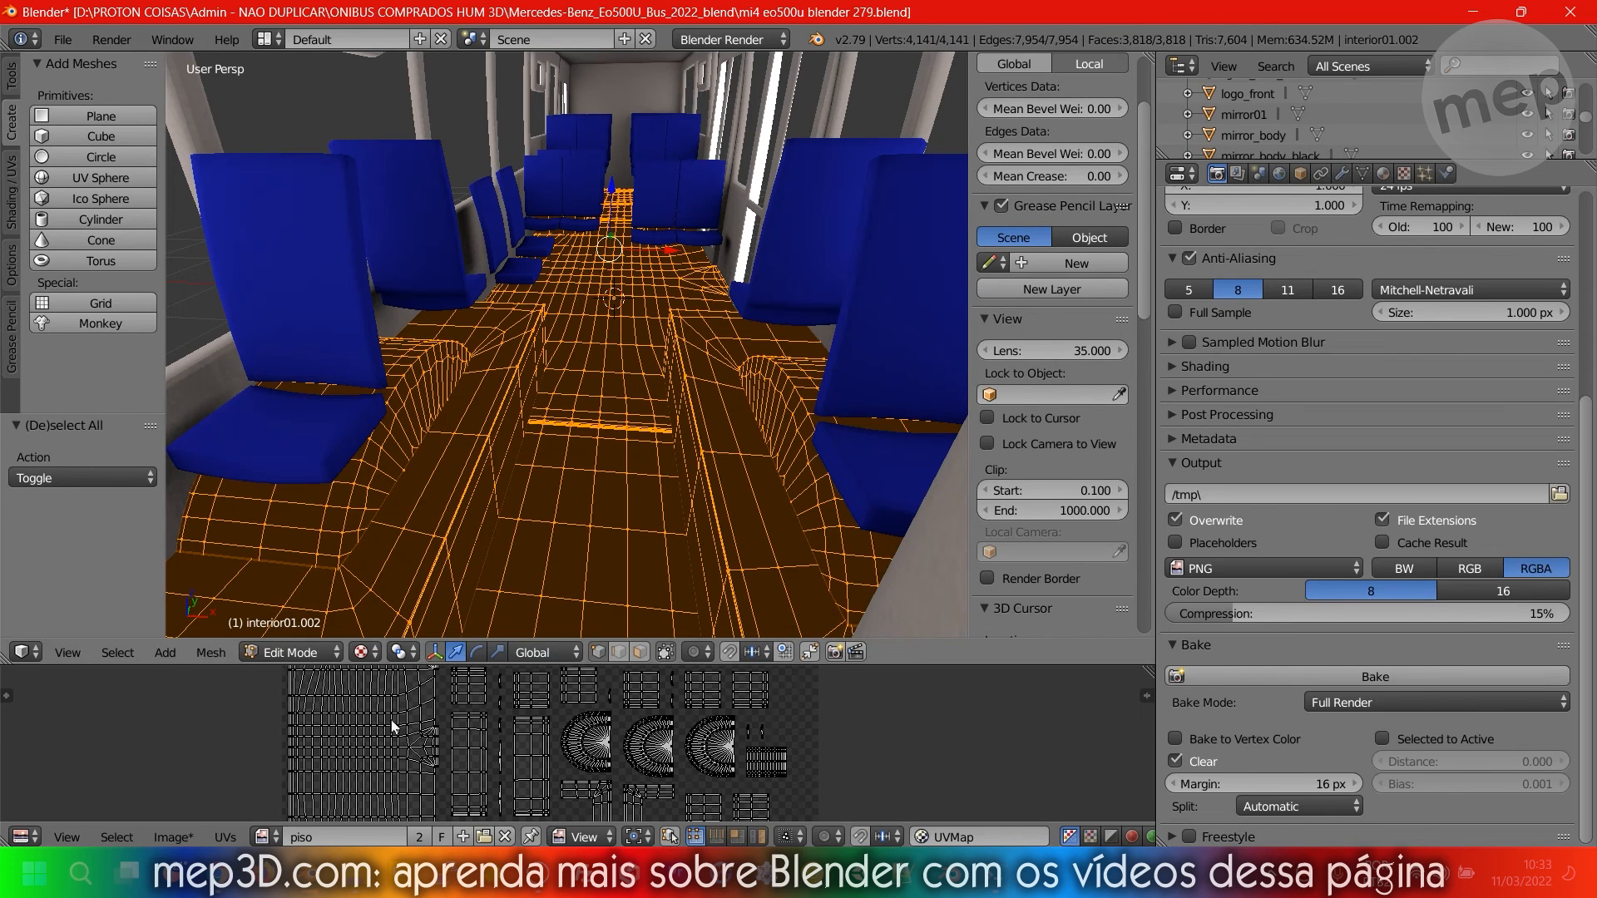
{"action": "key", "text": "Tab"}
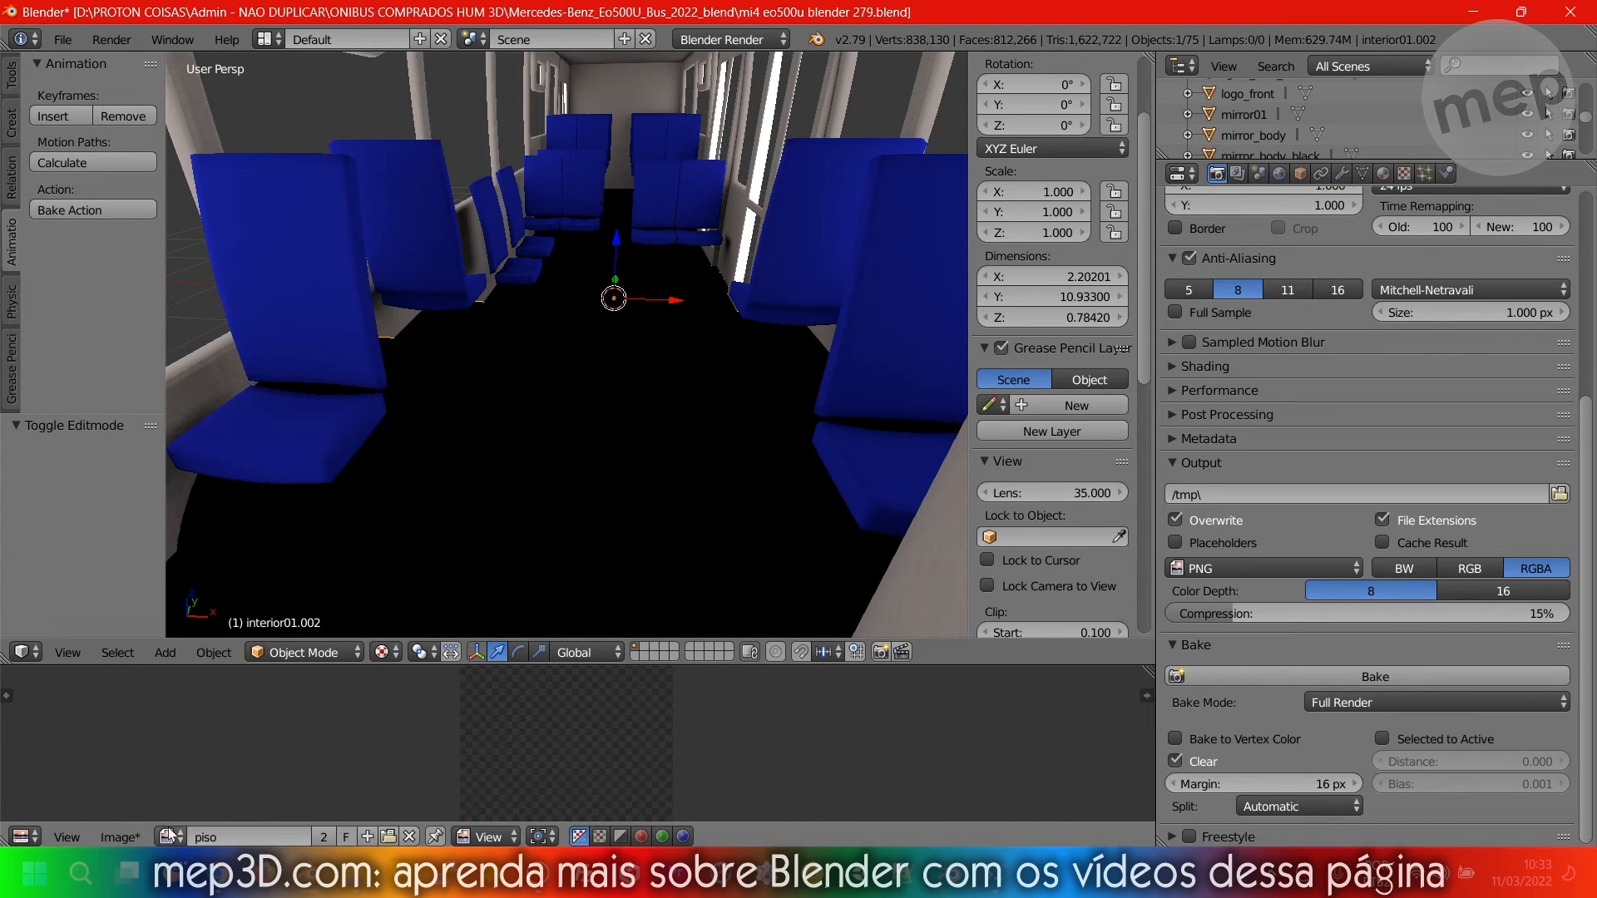
{"action": "left_click", "coordinate": [1270, 677]}
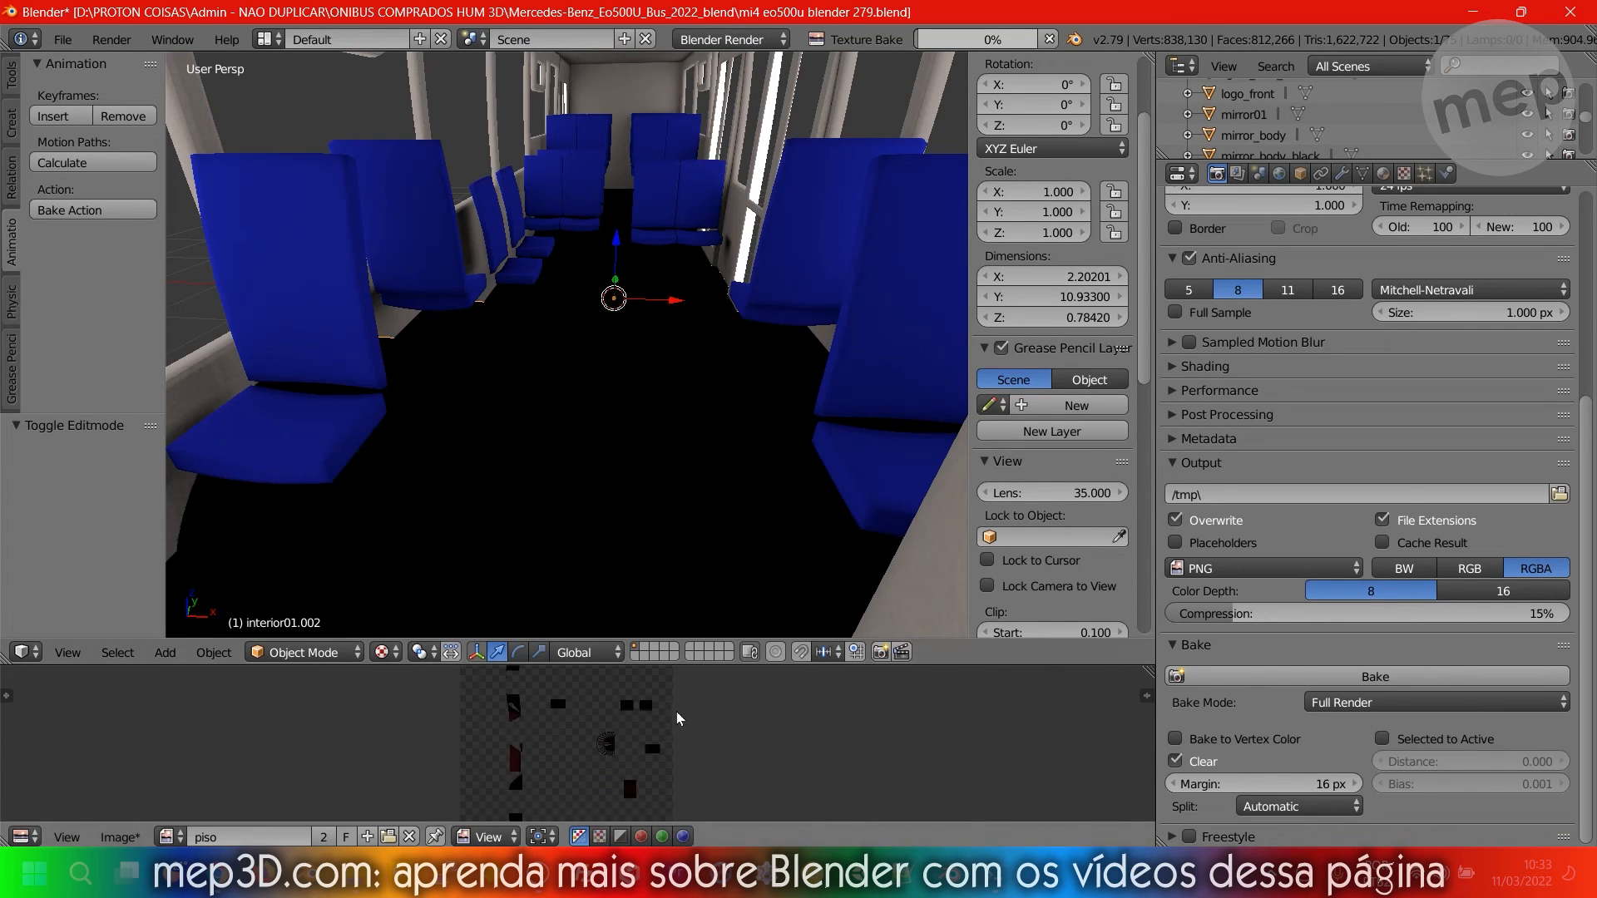
{"action": "scroll", "coordinate": [616, 752], "scroll_direction": "down", "scroll_amount": 2}
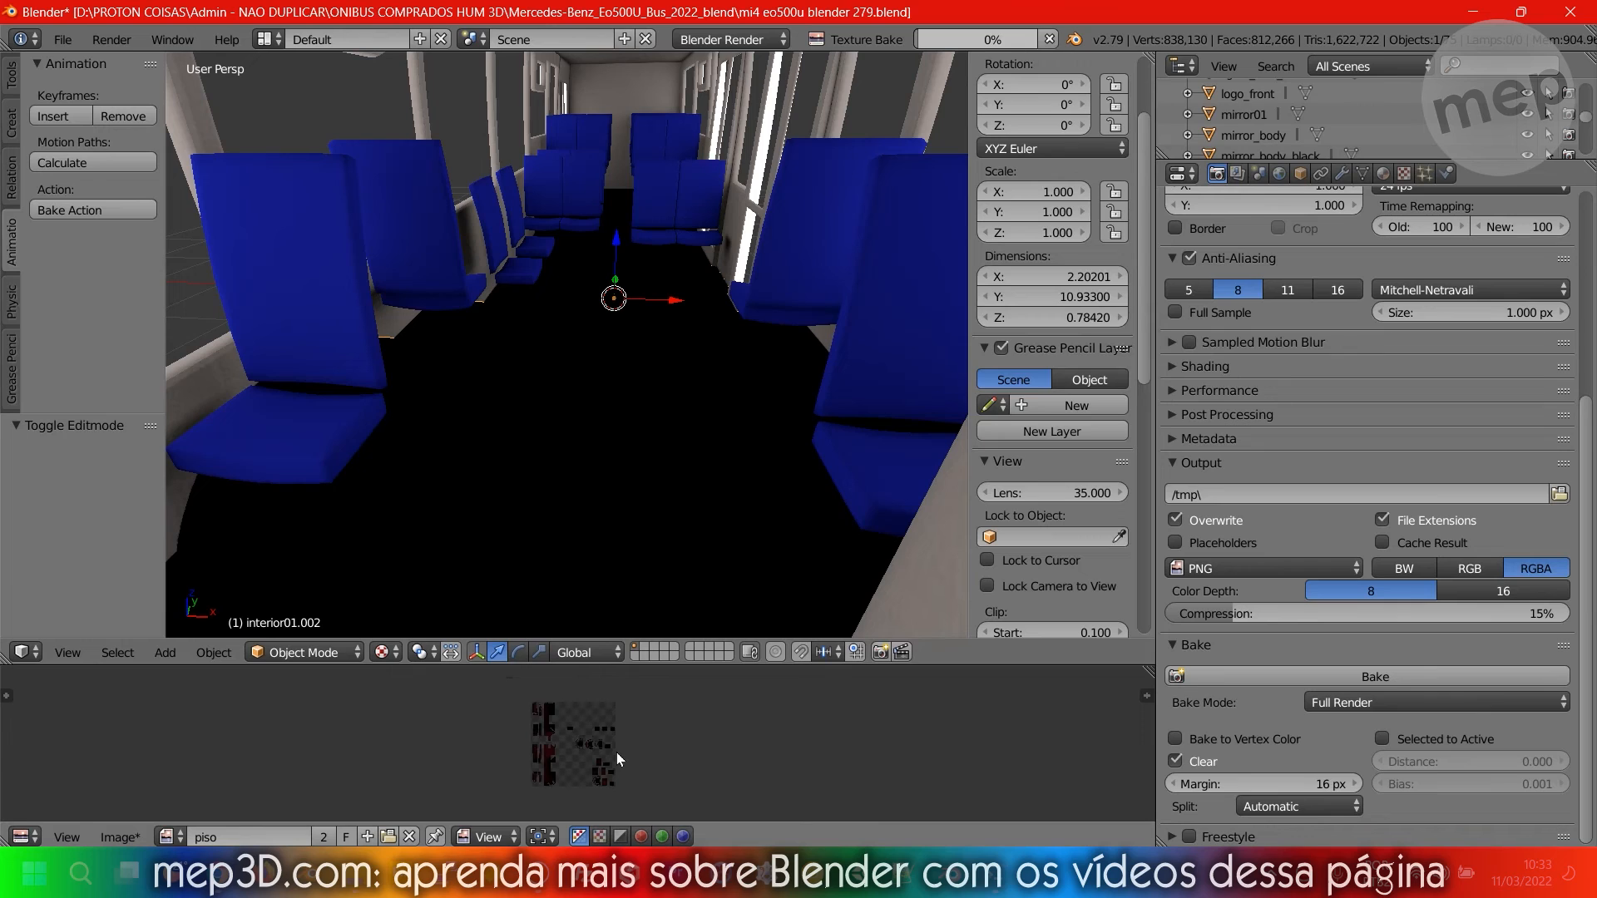
{"action": "scroll", "coordinate": [628, 766], "scroll_direction": "up", "scroll_amount": 1}
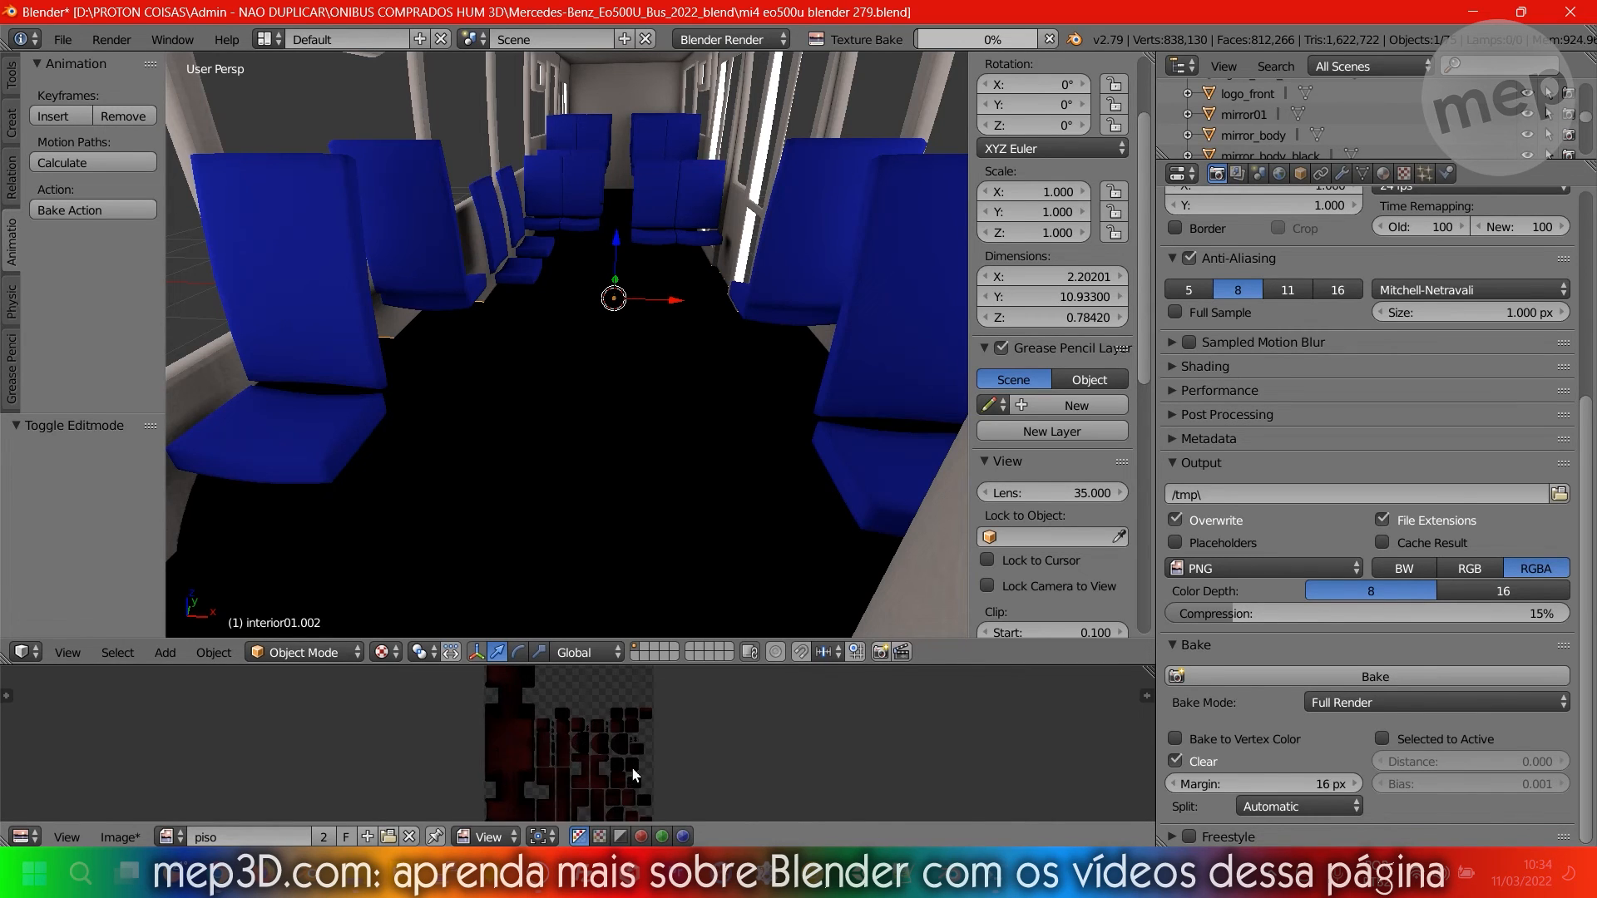
{"action": "scroll", "coordinate": [632, 769], "scroll_direction": "down", "scroll_amount": 1}
{"action": "scroll", "coordinate": [677, 366], "scroll_direction": "up", "scroll_amount": 3}
Change the diffuse colour of the floor's piso material to a medium bright green.
{"action": "middle_click_drag", "start_coordinate": [696, 260], "coordinate": [720, 280]}
{"action": "scroll", "coordinate": [650, 372], "scroll_direction": "down", "scroll_amount": 1}
{"action": "left_click", "coordinate": [1383, 173]}
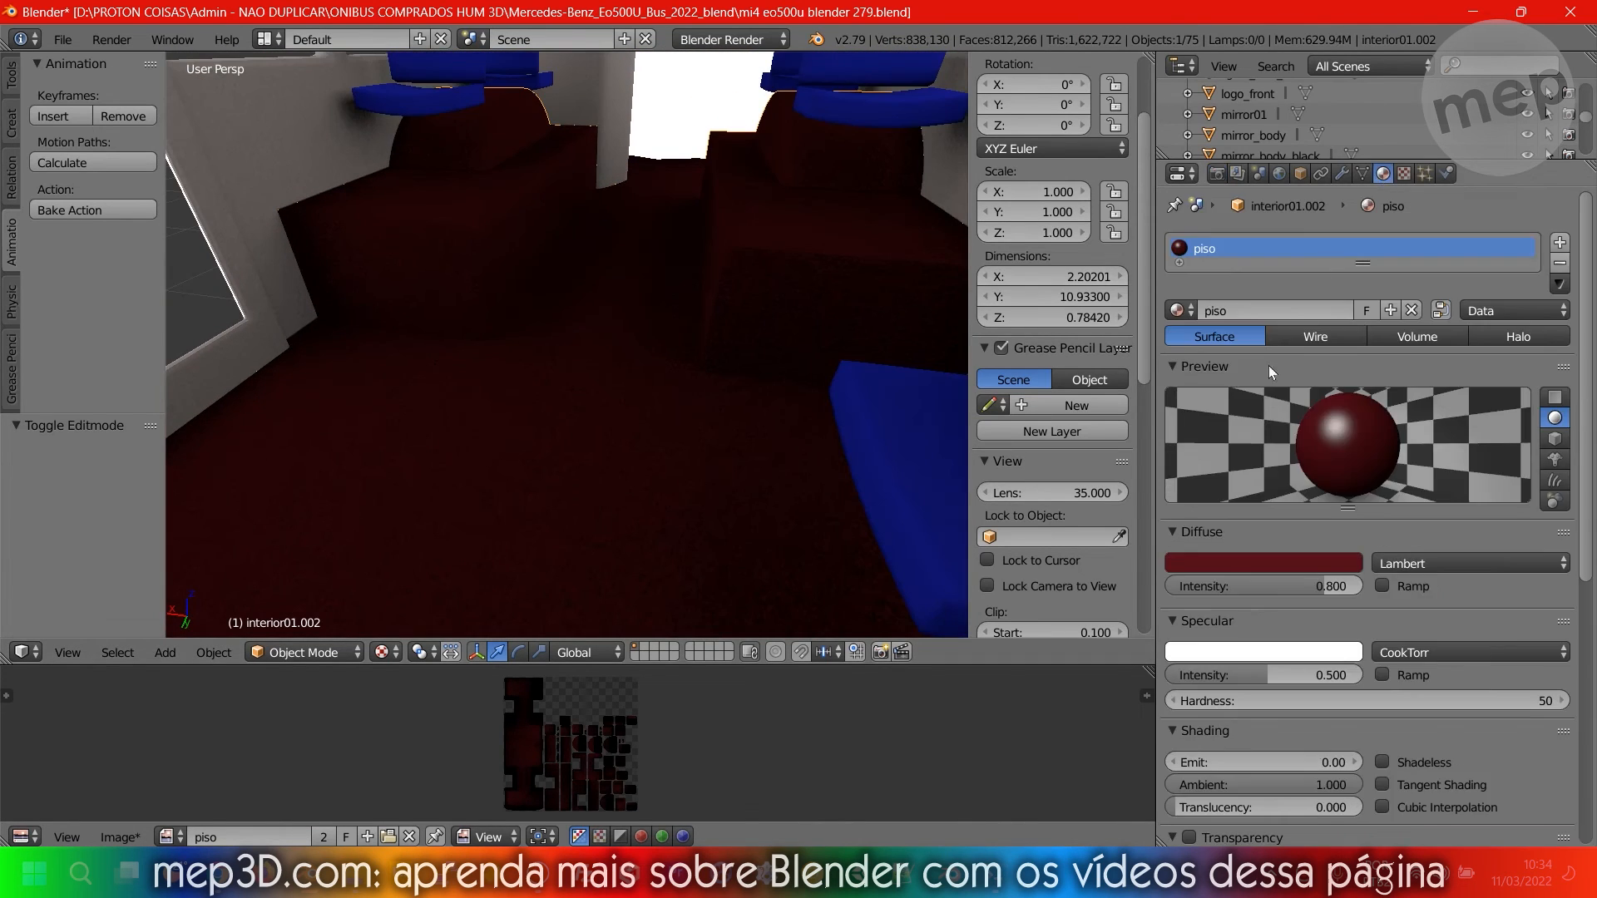
{"action": "left_click", "coordinate": [1316, 559]}
{"action": "left_click_drag", "start_coordinate": [1250, 368], "coordinate": [1204, 356]}
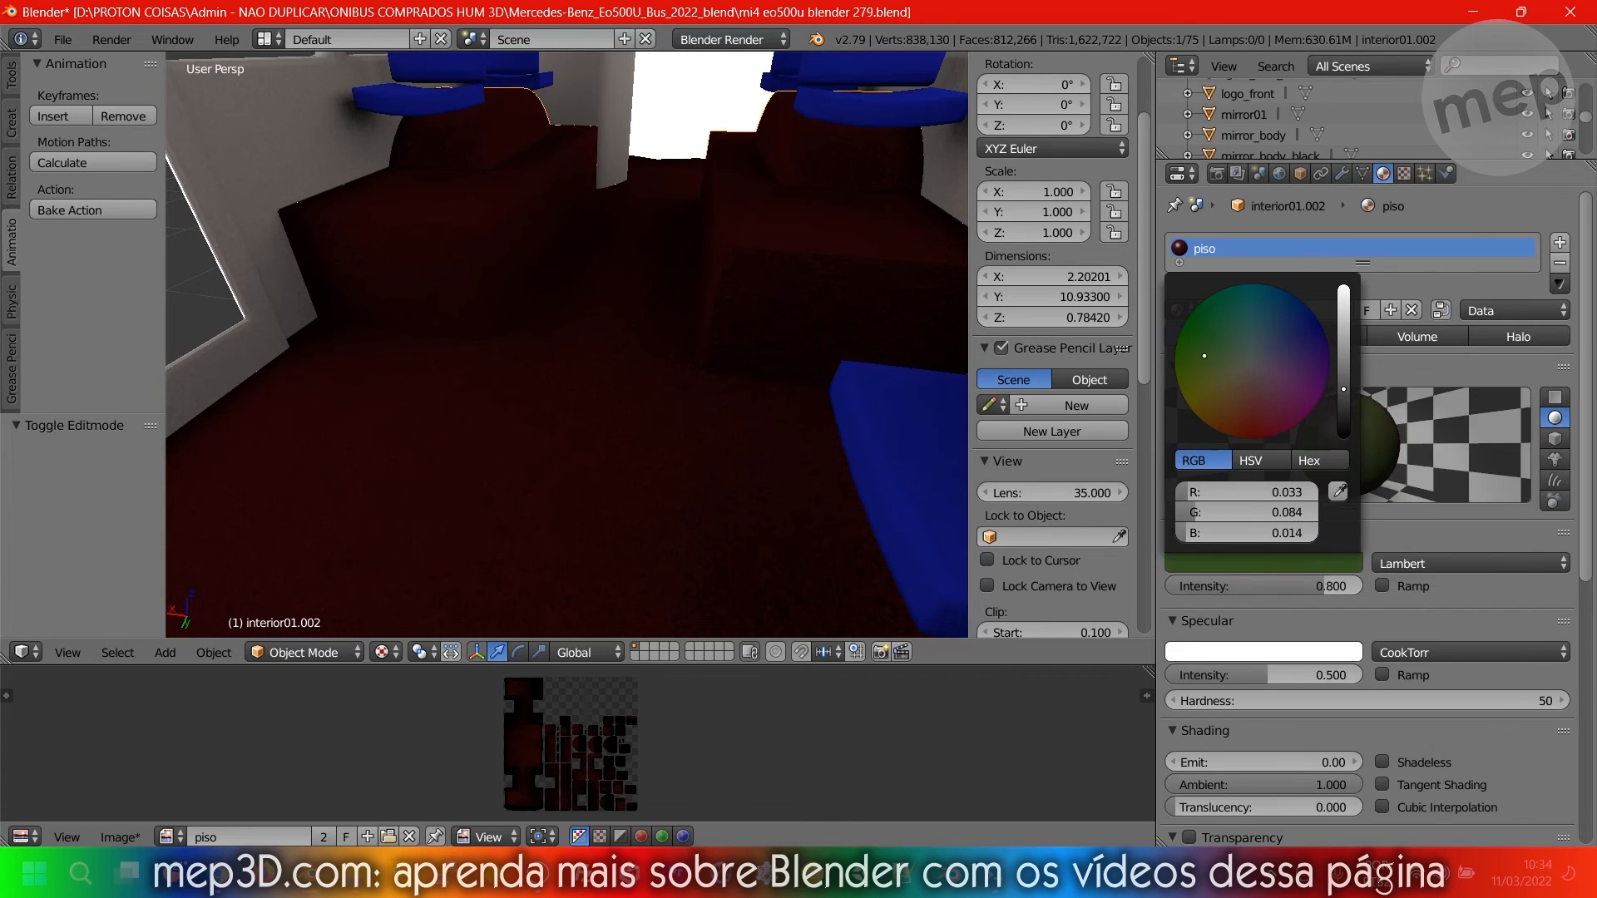
{"action": "left_click_drag", "start_coordinate": [1347, 371], "coordinate": [1343, 337]}
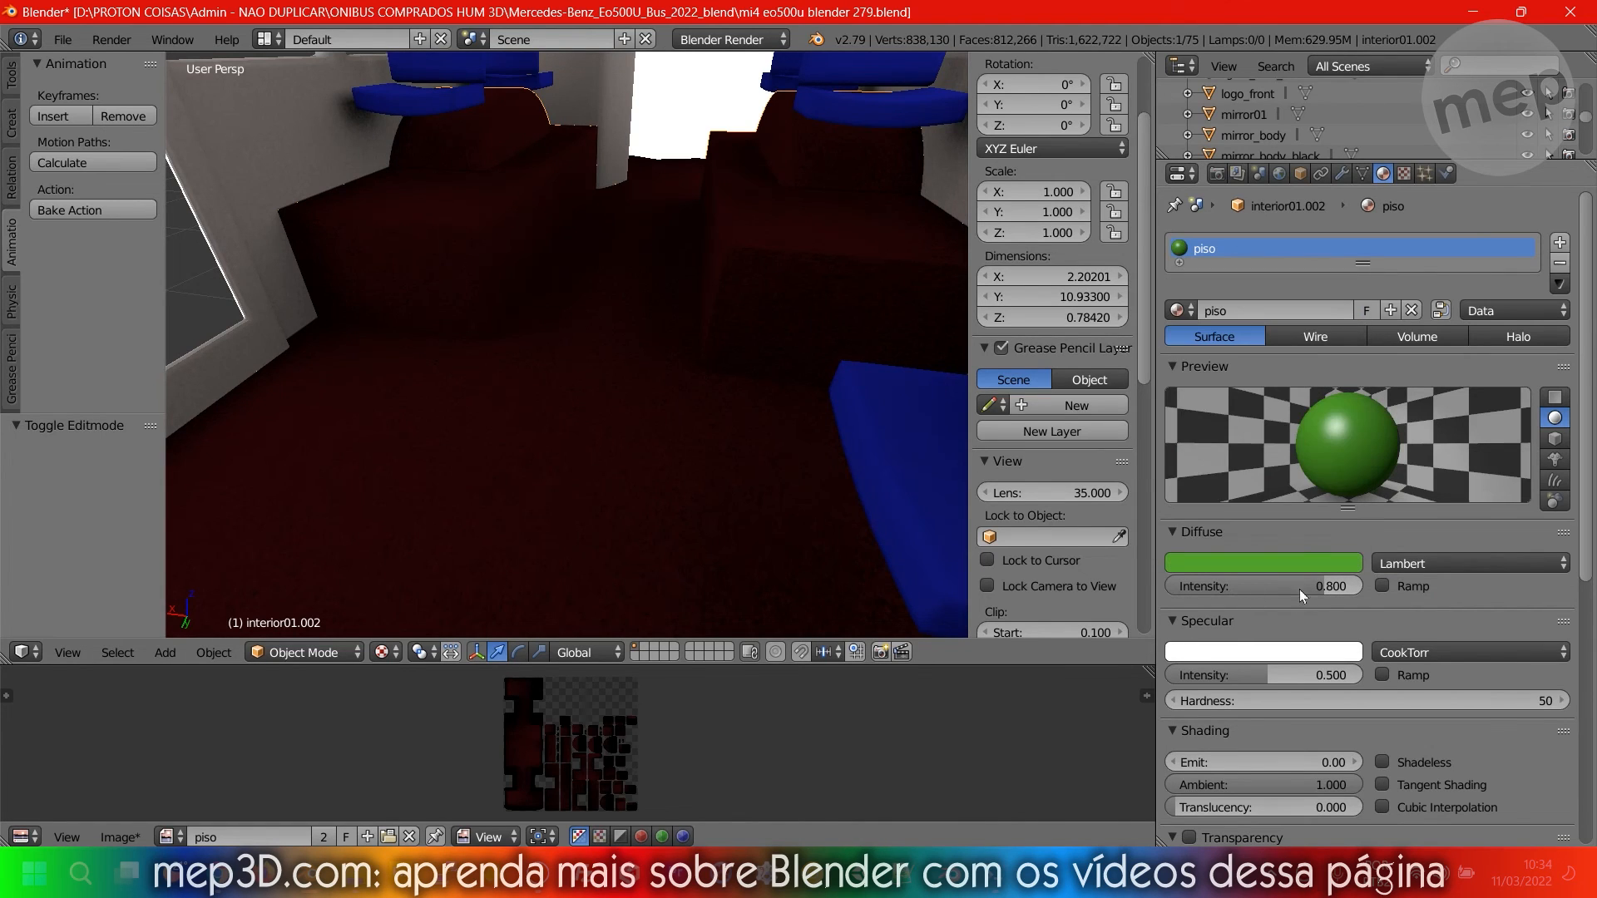
Bake the green floor onto the piso image with Full Render and inspect it inside the bus.
{"action": "left_click", "coordinate": [1216, 173]}
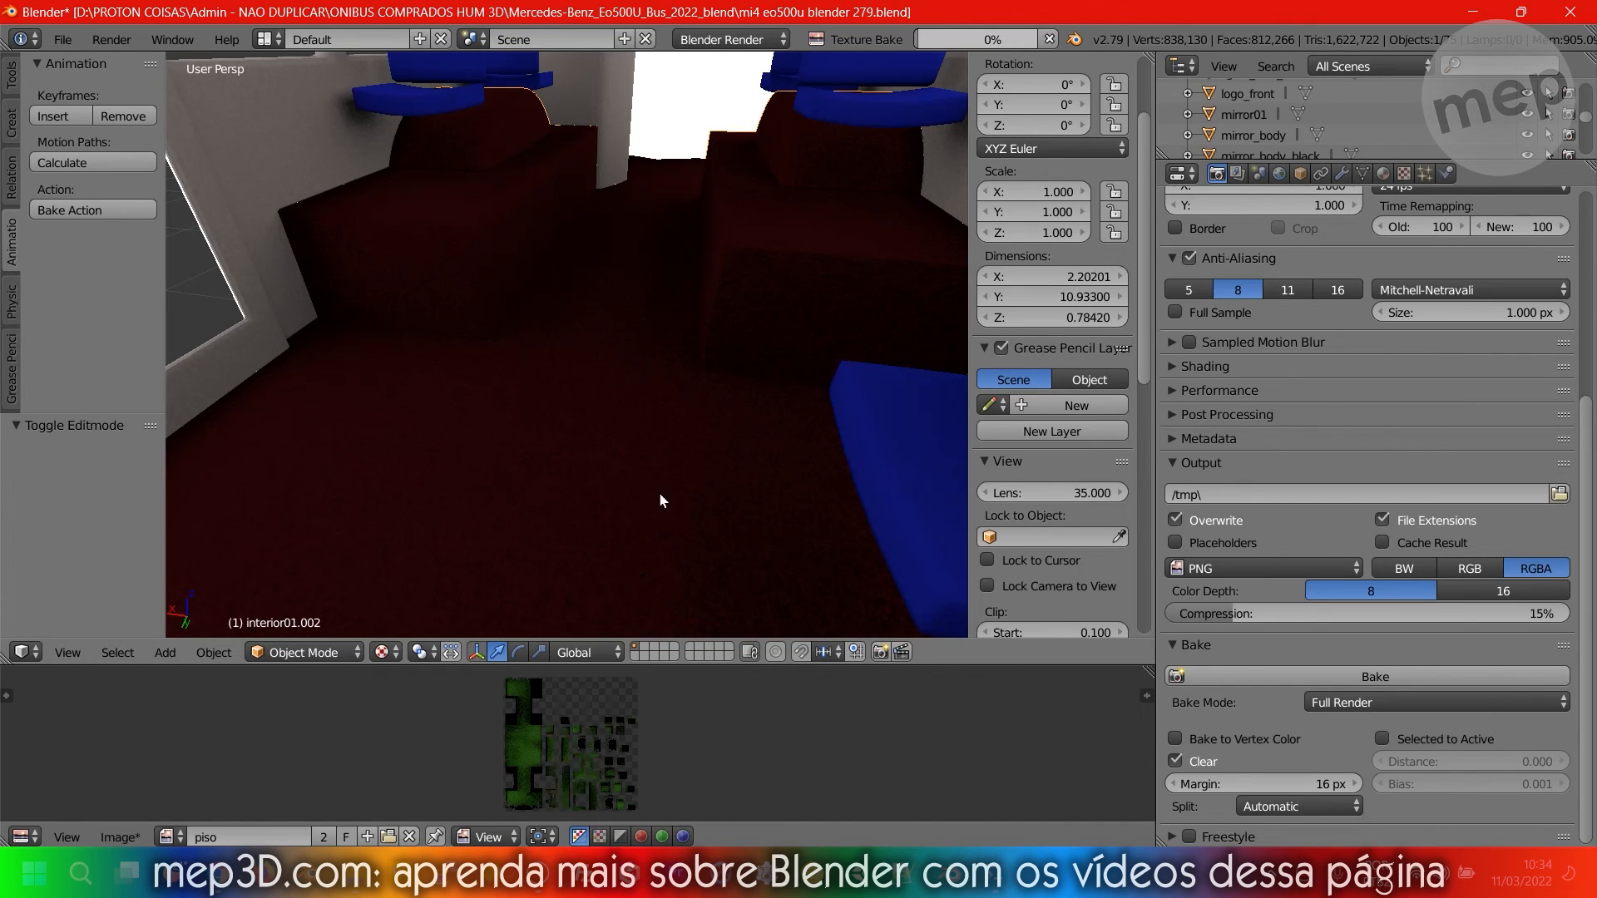
{"action": "scroll", "coordinate": [659, 499], "scroll_direction": "up", "scroll_amount": 1}
{"action": "scroll", "coordinate": [608, 431], "scroll_direction": "down", "scroll_amount": 7}
{"action": "scroll", "coordinate": [640, 374], "scroll_direction": "up", "scroll_amount": 8}
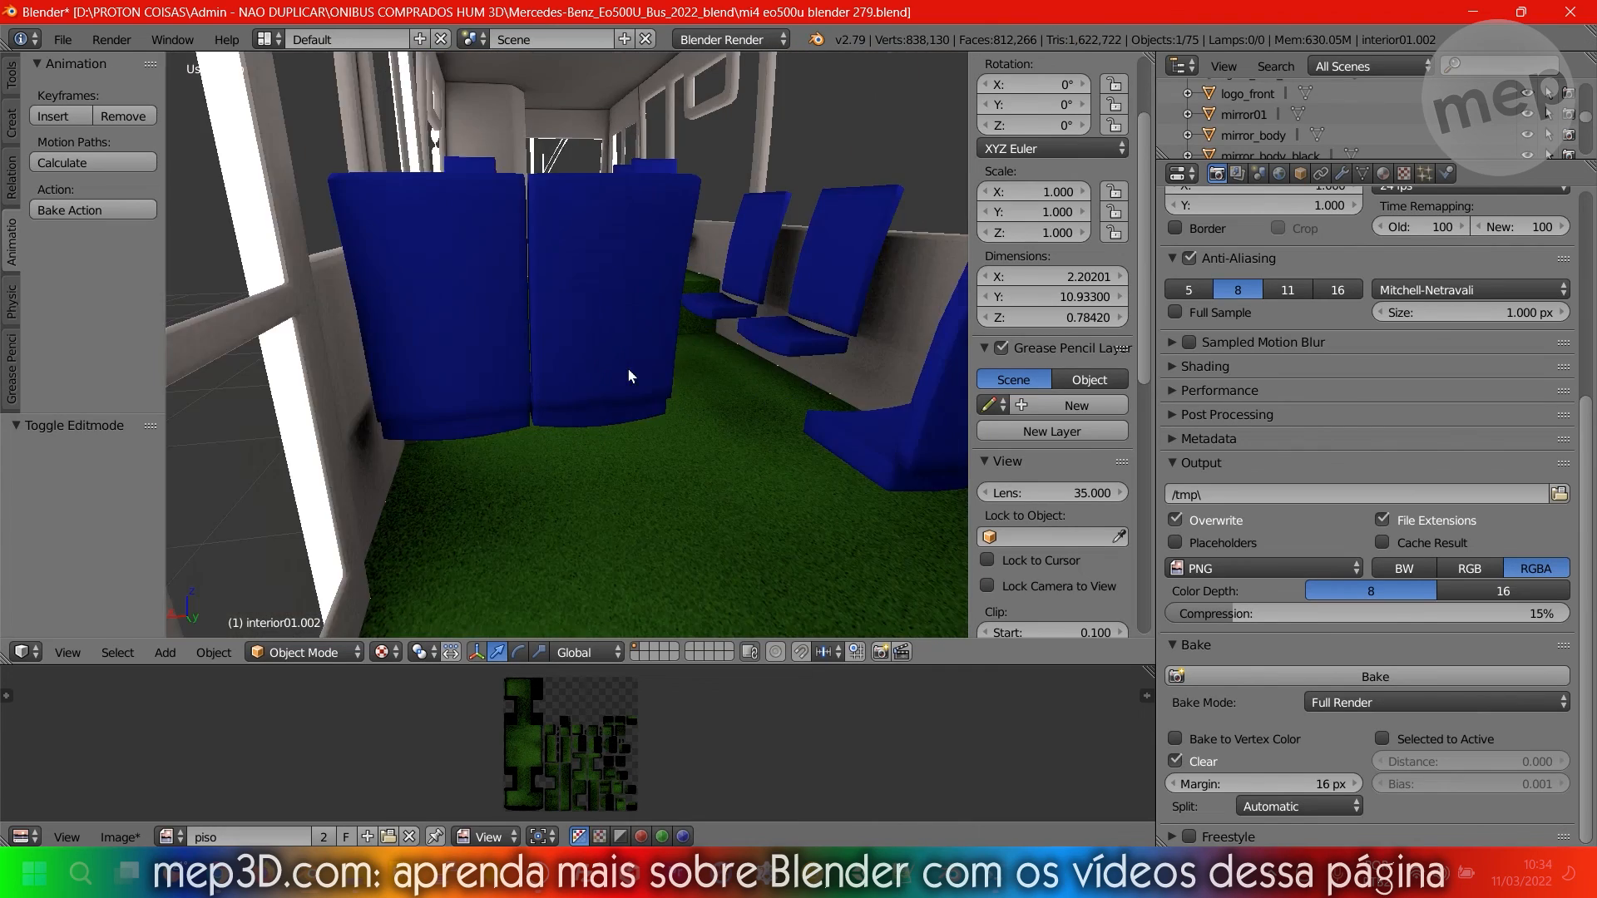
{"action": "middle_click_drag", "start_coordinate": [566, 479], "coordinate": [536, 337]}
Deselect everything, return to solid shading with the whole bus in view and save the file over the existing one.
{"action": "key", "text": "a"}
{"action": "scroll", "coordinate": [491, 338], "scroll_direction": "down", "scroll_amount": 3}
{"action": "scroll", "coordinate": [662, 382], "scroll_direction": "up", "scroll_amount": 3}
{"action": "mouse_move", "coordinate": [663, 383]}
{"action": "middle_mouse_down"}
{"action": "mouse_move", "coordinate": [716, 276]}
{"action": "mouse_move", "coordinate": [676, 301]}
{"action": "mouse_move", "coordinate": [667, 456]}
{"action": "mouse_move", "coordinate": [696, 447]}
{"action": "mouse_move", "coordinate": [679, 426]}
{"action": "mouse_move", "coordinate": [682, 316]}
{"action": "mouse_move", "coordinate": [487, 345]}
{"action": "mouse_move", "coordinate": [560, 387]}
{"action": "mouse_move", "coordinate": [672, 391]}
{"action": "mouse_move", "coordinate": [524, 358]}
{"action": "mouse_move", "coordinate": [489, 331]}
{"action": "mouse_move", "coordinate": [587, 359]}
{"action": "mouse_move", "coordinate": [607, 396]}
{"action": "middle_mouse_up"}
{"action": "scroll", "coordinate": [524, 357], "scroll_direction": "down", "scroll_amount": 3}
{"action": "scroll", "coordinate": [546, 361], "scroll_direction": "down", "scroll_amount": 5}
{"action": "key", "text": "z"}
{"action": "key", "text": "z"}
{"action": "scroll", "coordinate": [588, 361], "scroll_direction": "up", "scroll_amount": 2}
{"action": "key", "text": "ctrl+s"}
{"action": "left_click", "coordinate": [589, 361]}
{"action": "scroll", "coordinate": [636, 393], "scroll_direction": "down", "scroll_amount": 3}
{"action": "scroll", "coordinate": [601, 398], "scroll_direction": "down", "scroll_amount": 2}
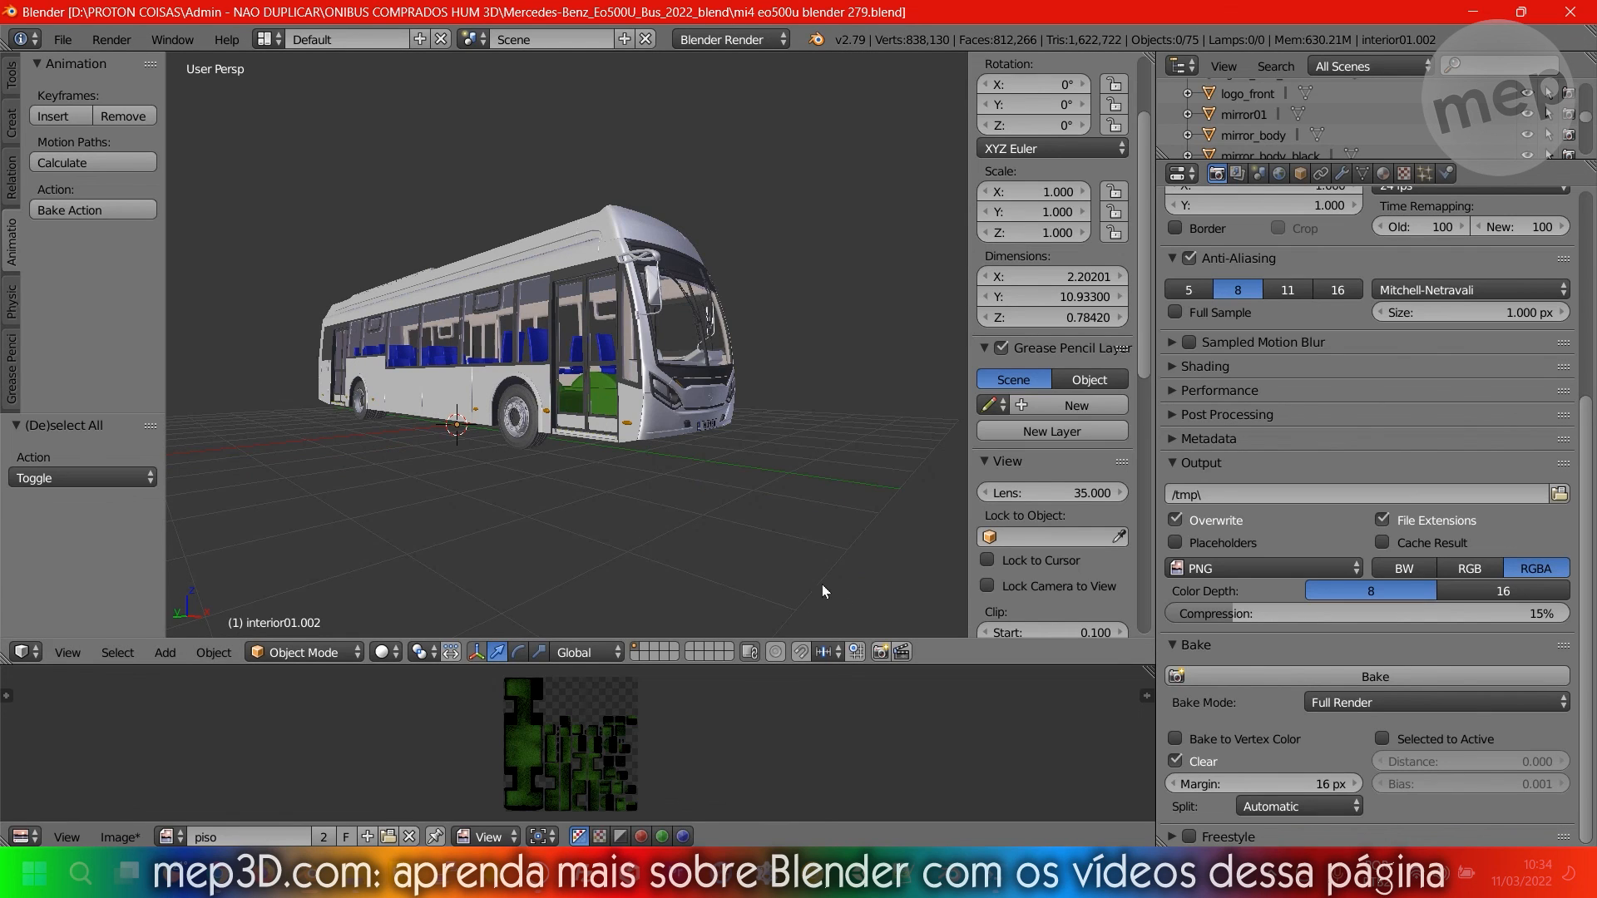
Switch to the Blender 3.0.1 window with the Eager Beaver trailer, examine the model from several sides and close that window.
{"action": "left_click", "coordinate": [961, 888]}
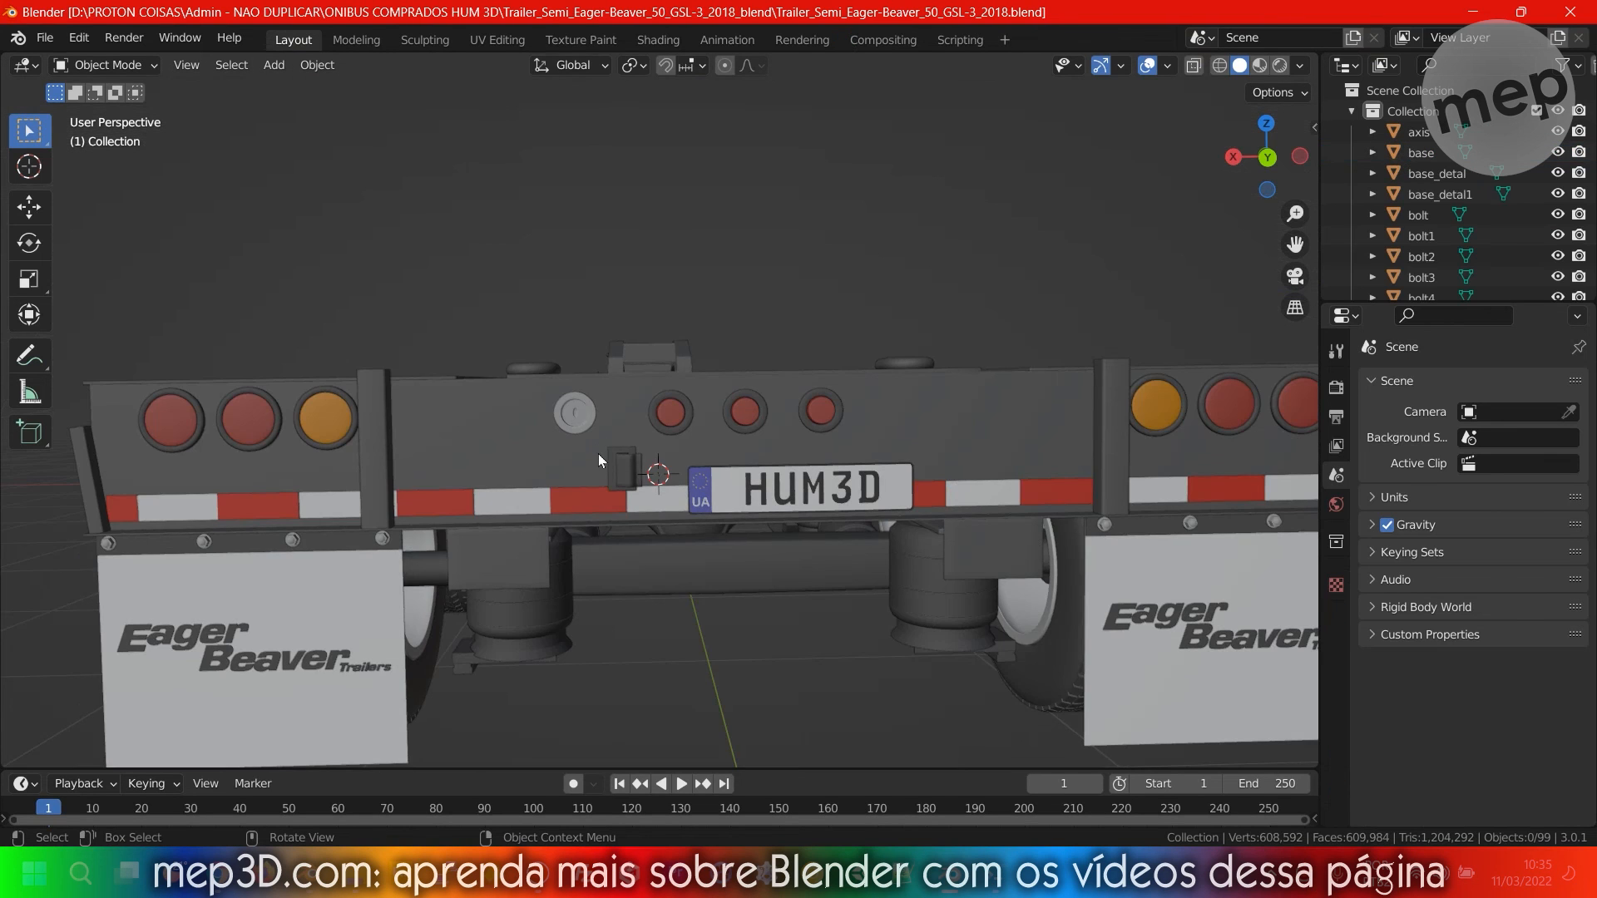
{"action": "scroll", "coordinate": [597, 452], "scroll_direction": "down", "scroll_amount": 10}
{"action": "middle_click_drag", "start_coordinate": [769, 450], "coordinate": [490, 495]}
{"action": "scroll", "coordinate": [611, 451], "scroll_direction": "up", "scroll_amount": 3}
{"action": "mouse_move", "coordinate": [674, 466]}
{"action": "middle_mouse_down"}
{"action": "mouse_move", "coordinate": [781, 458]}
{"action": "mouse_move", "coordinate": [637, 457]}
{"action": "mouse_move", "coordinate": [616, 486]}
{"action": "mouse_move", "coordinate": [659, 484]}
{"action": "middle_mouse_up"}
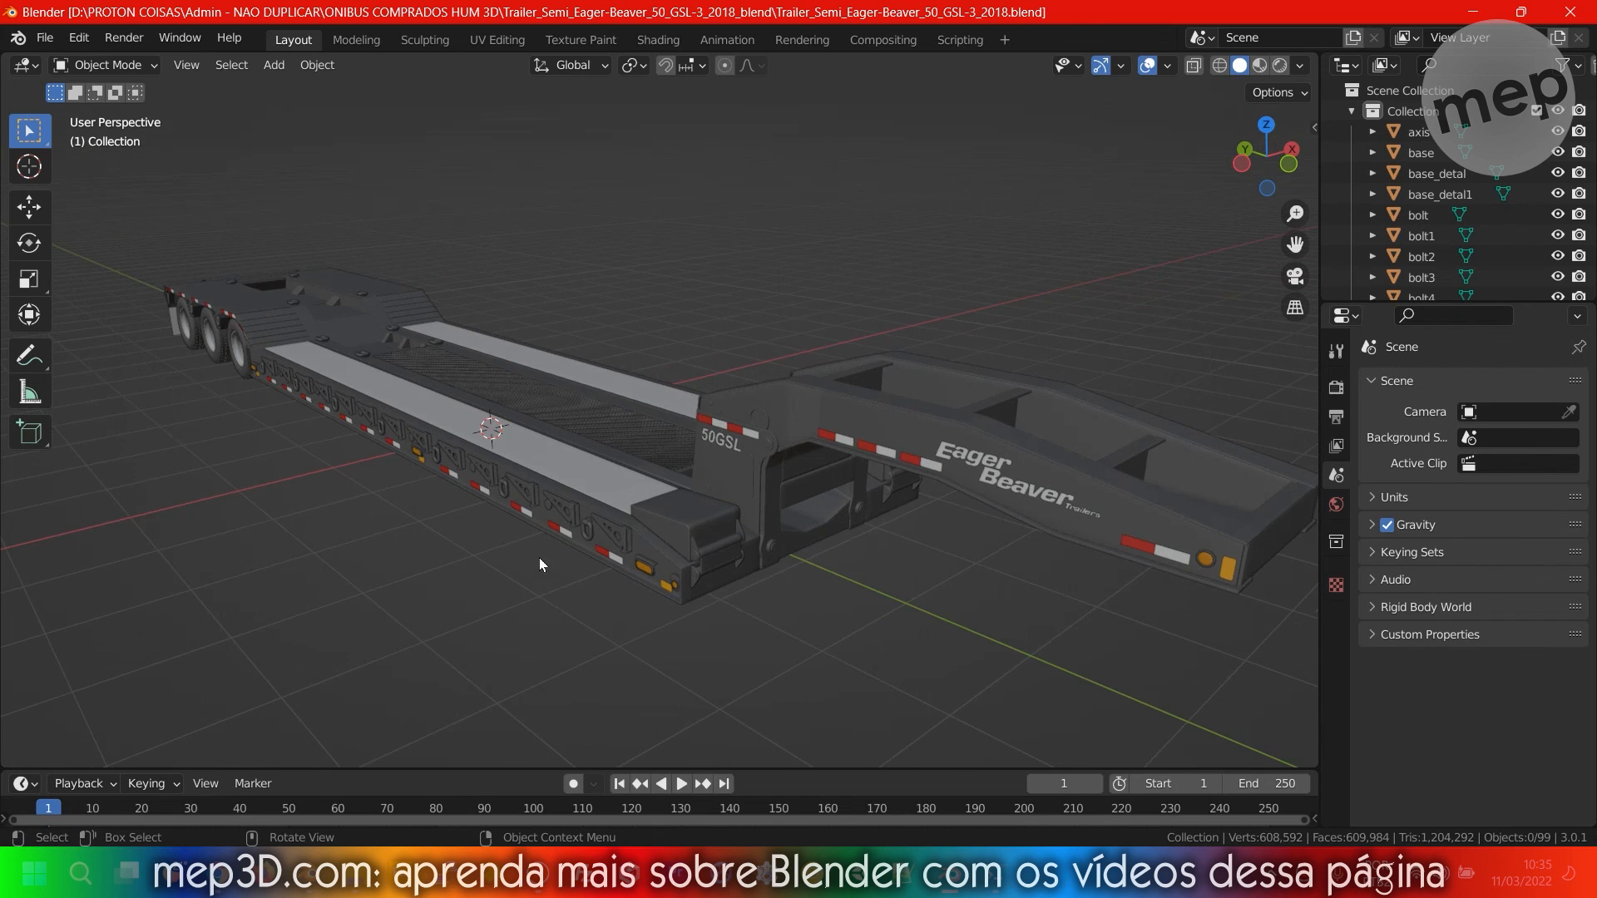
{"action": "middle_click_drag", "start_coordinate": [761, 670], "coordinate": [824, 497]}
{"action": "scroll", "coordinate": [834, 469], "scroll_direction": "up", "scroll_amount": 1}
{"action": "right_click", "coordinate": [843, 450]}
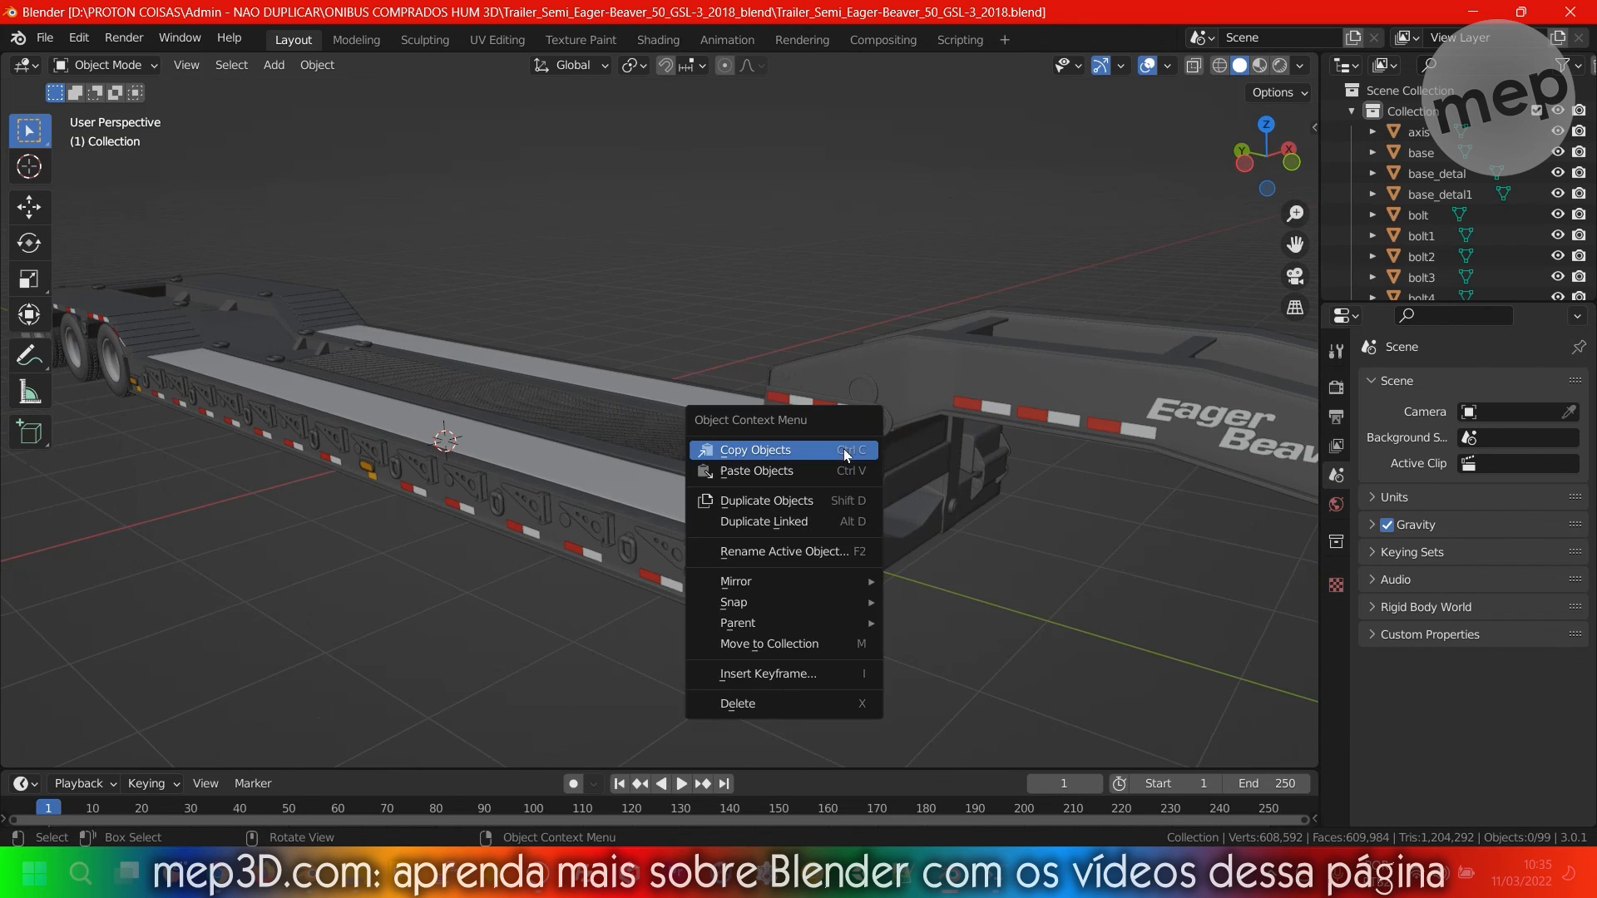
{"action": "scroll", "coordinate": [888, 368], "scroll_direction": "down", "scroll_amount": 1}
{"action": "scroll", "coordinate": [807, 426], "scroll_direction": "up", "scroll_amount": 1}
{"action": "scroll", "coordinate": [732, 494], "scroll_direction": "down", "scroll_amount": 4}
{"action": "scroll", "coordinate": [732, 494], "scroll_direction": "up", "scroll_amount": 4}
{"action": "scroll", "coordinate": [732, 494], "scroll_direction": "down", "scroll_amount": 4}
{"action": "middle_click_drag", "start_coordinate": [732, 494], "coordinate": [735, 387]}
{"action": "left_click", "coordinate": [1569, 12]}
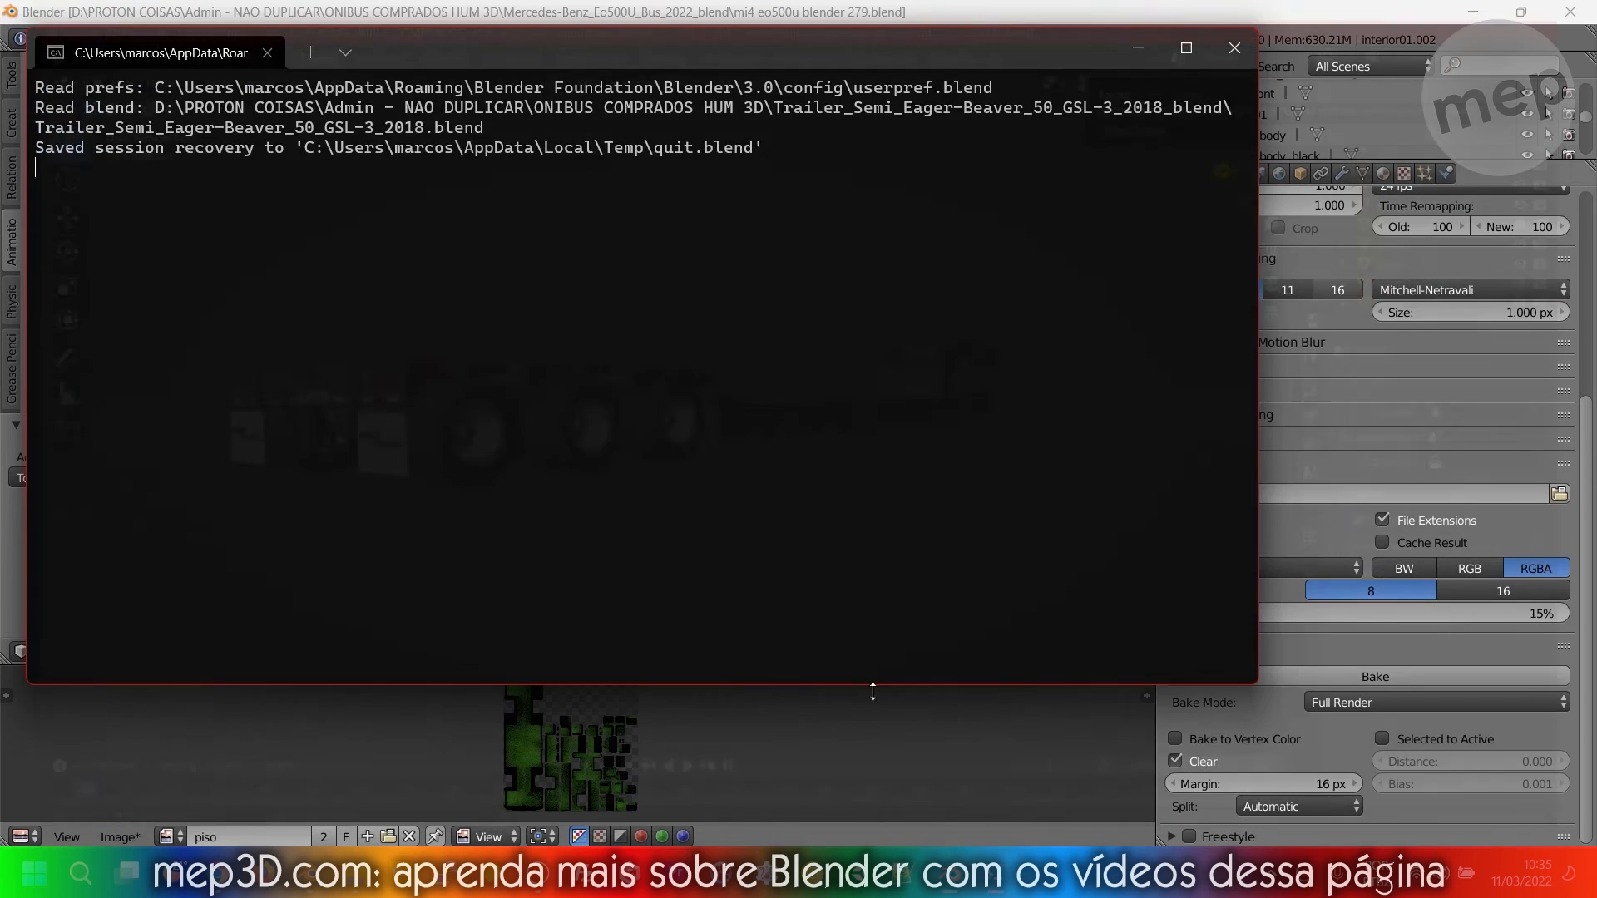
Show the bus from the front with nothing selected and save its file over the existing one.
{"action": "mouse_move", "coordinate": [573, 363]}
{"action": "middle_mouse_down"}
{"action": "mouse_move", "coordinate": [682, 361]}
{"action": "mouse_move", "coordinate": [551, 371]}
{"action": "mouse_move", "coordinate": [592, 388]}
{"action": "middle_mouse_up"}
{"action": "scroll", "coordinate": [552, 371], "scroll_direction": "up", "scroll_amount": 3}
{"action": "key", "text": "a"}
{"action": "key", "text": "a"}
{"action": "key", "text": "ctrl+s"}
{"action": "left_click", "coordinate": [591, 395]}
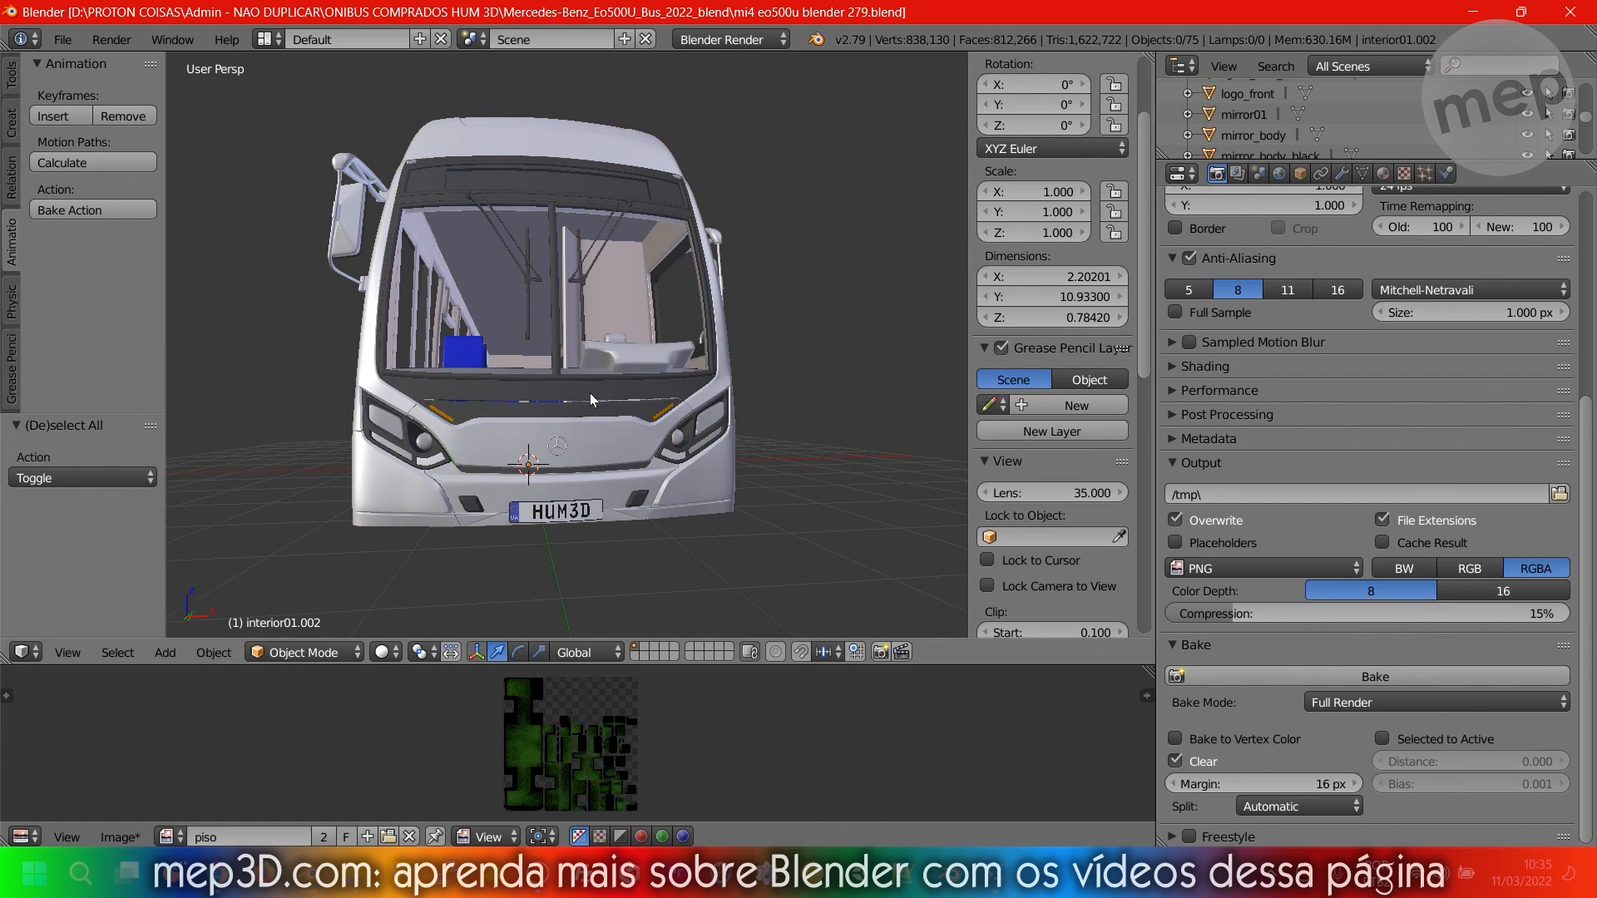